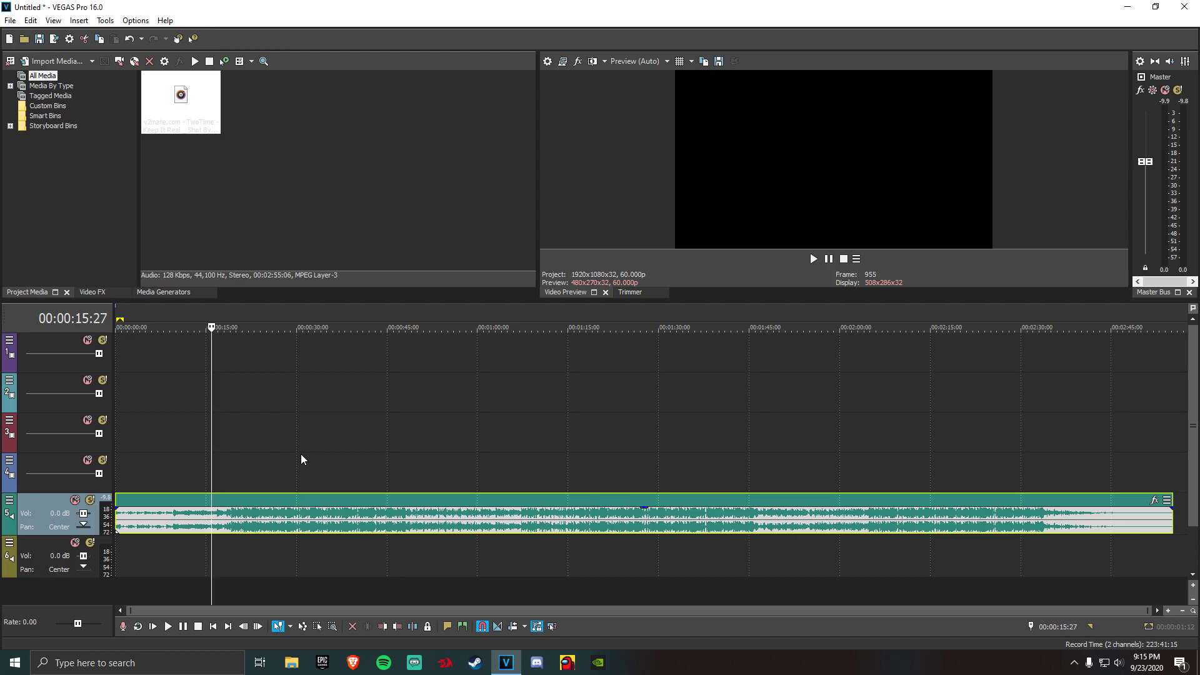
# Examine the opening section of the song's waveform on the timeline at different zoom levels
pyautogui.scroll(5, 228, 483)
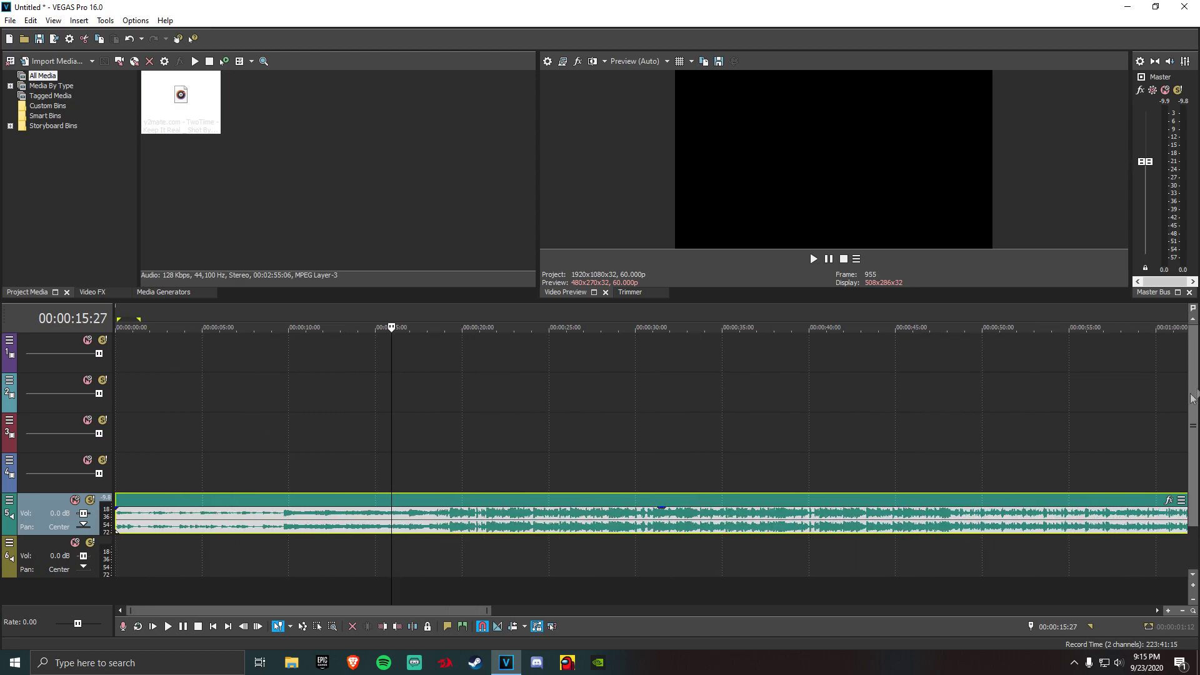
pyautogui.scroll(-2, 168, 492)
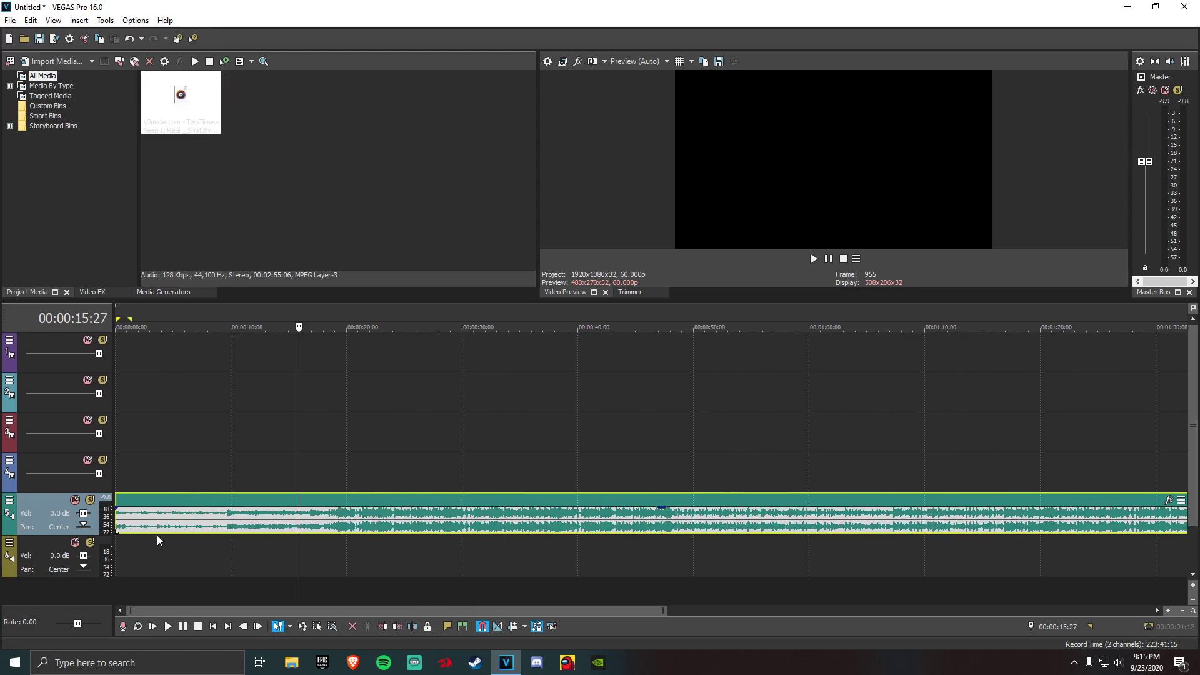
pyautogui.scroll(5, 160, 517)
pyautogui.scroll(-3, 160, 516)
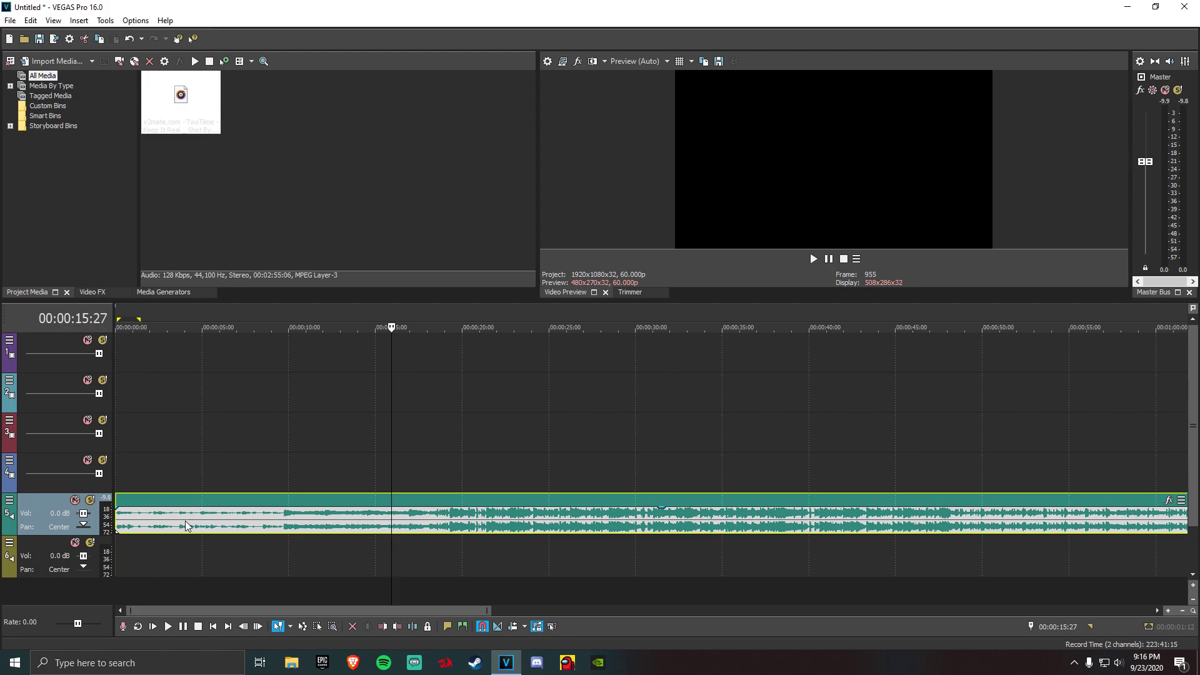
pyautogui.scroll(3, 184, 533)
pyautogui.scroll(-5, 178, 528)
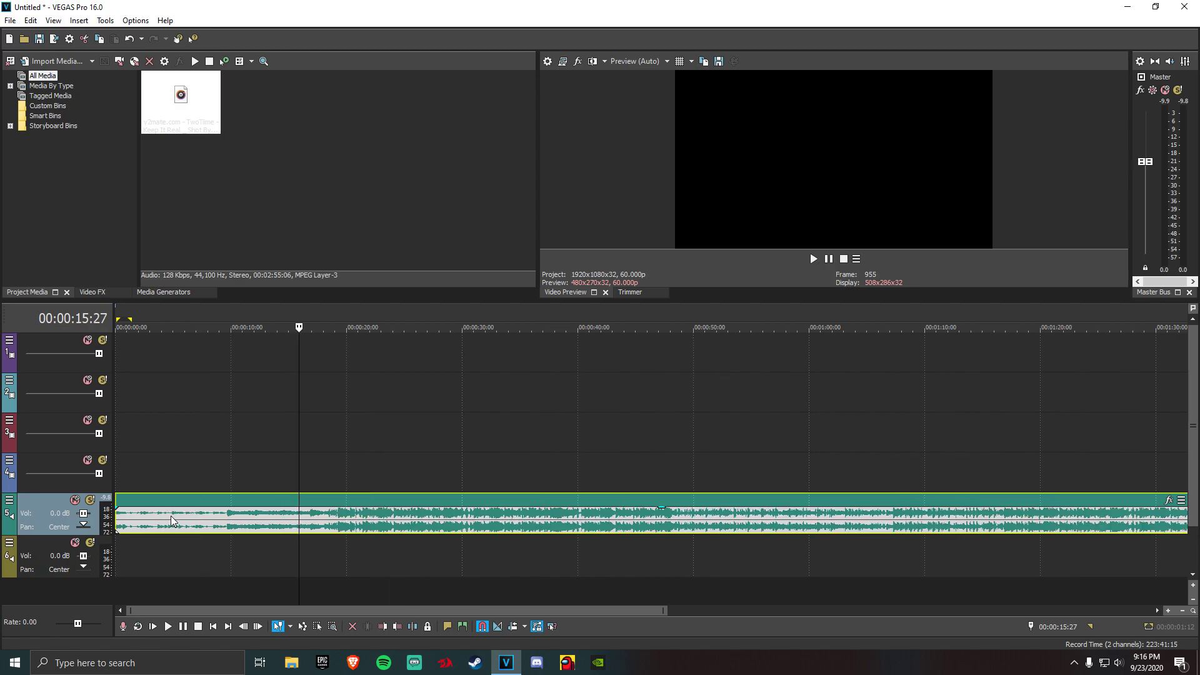
pyautogui.scroll(-1, 178, 513)
pyautogui.scroll(2, 183, 513)
pyautogui.scroll(-1, 189, 513)
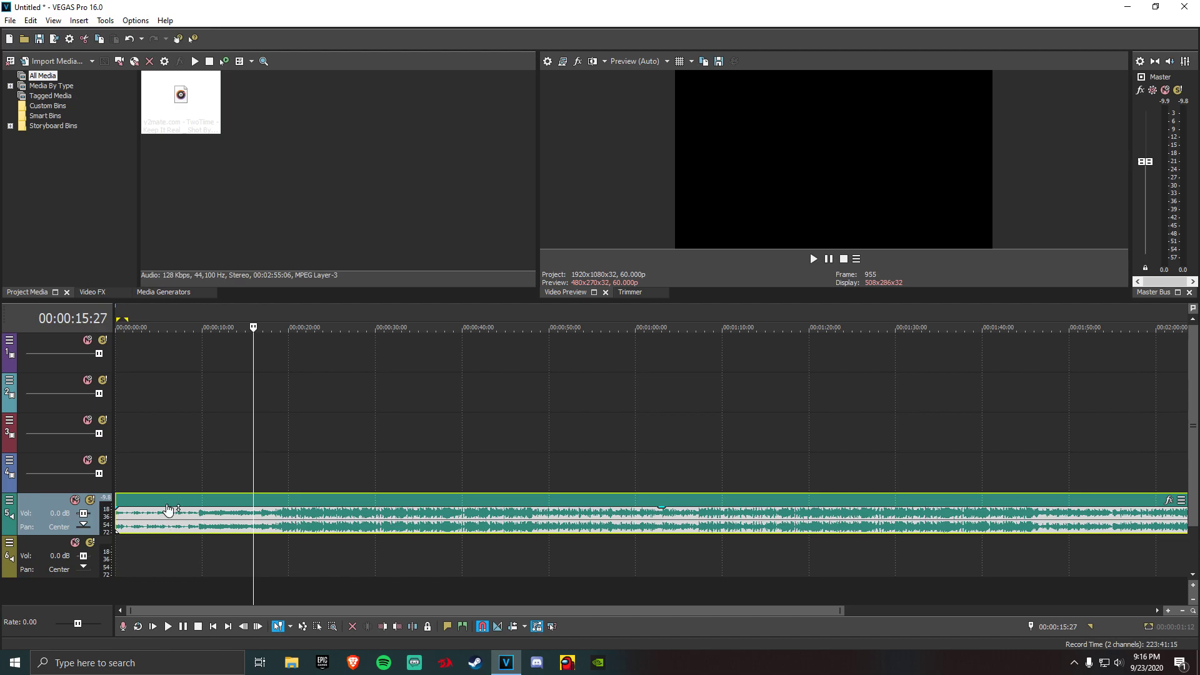
pyautogui.click(156, 509)
pyautogui.scroll(4, 150, 503)
pyautogui.scroll(-3, 149, 519)
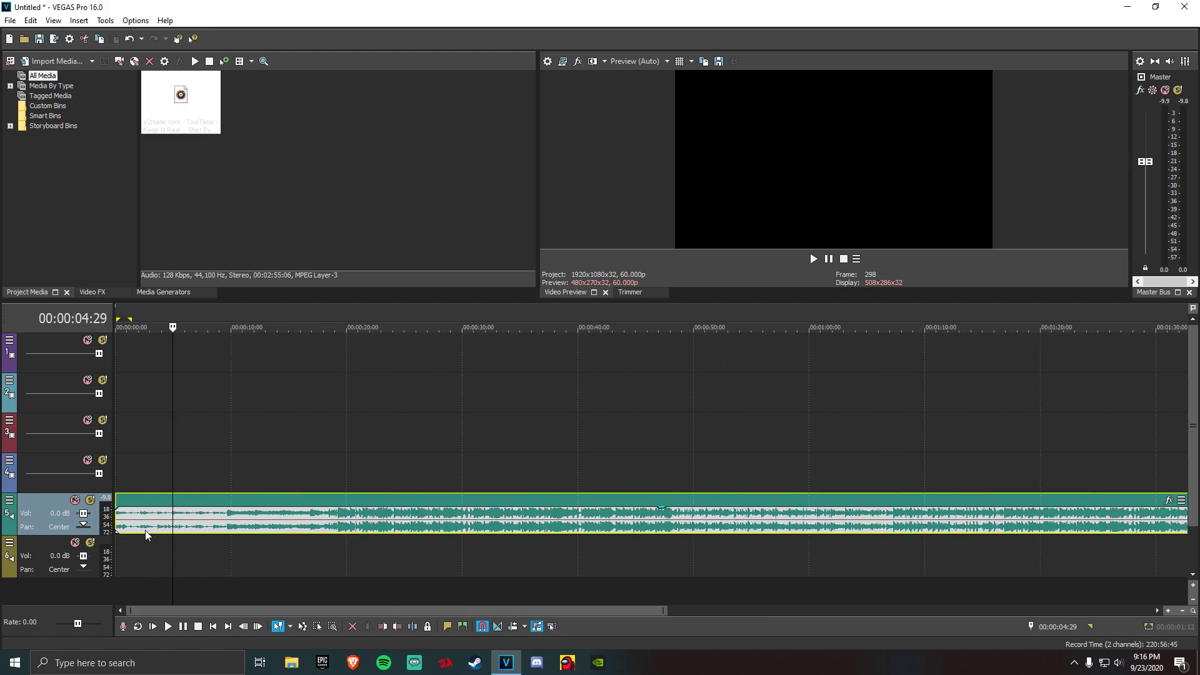
pyautogui.scroll(-2, 146, 534)
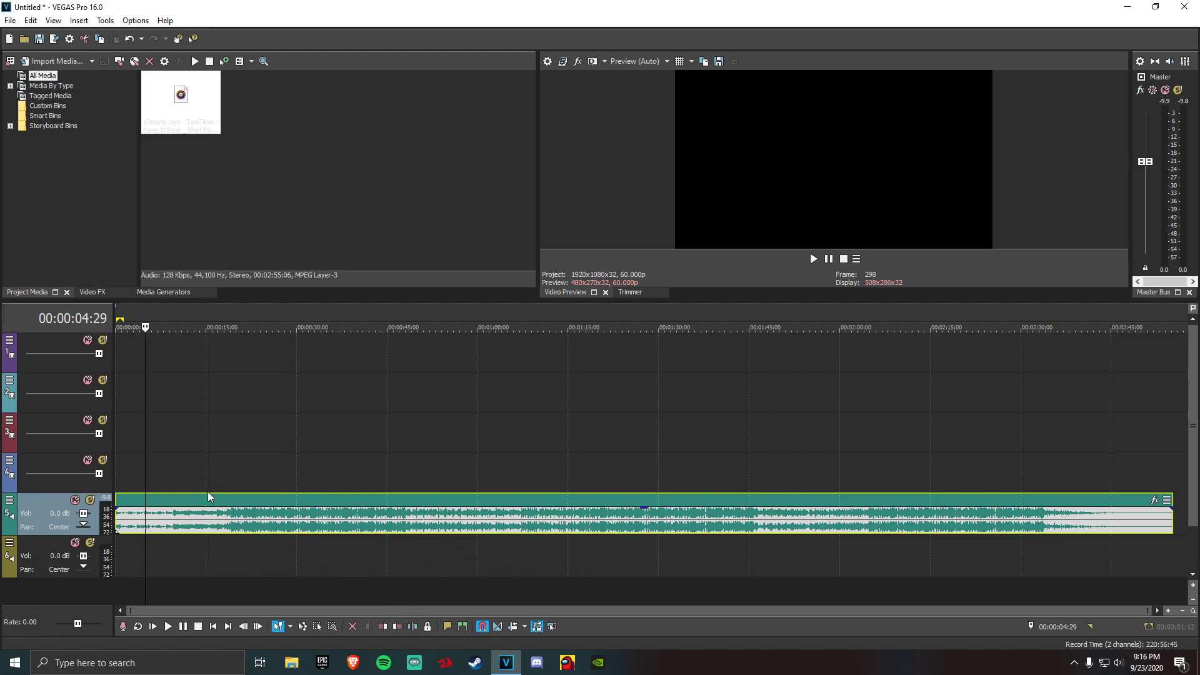
# Check several points in the first minute of the song, from its quiet intro into the louder part
pyautogui.click(182, 519)
pyautogui.click(377, 525)
pyautogui.moveTo(363, 525); pyautogui.dragTo(377, 525)
pyautogui.click(286, 522)
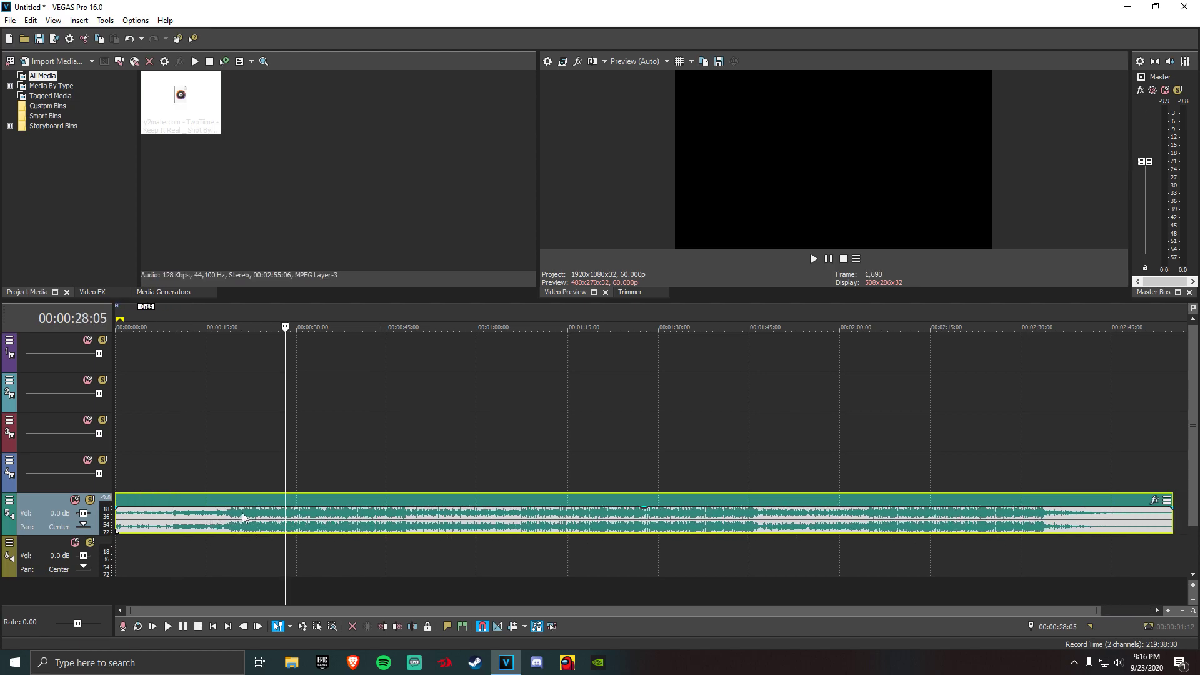
pyautogui.scroll(-1, 236, 515)
pyautogui.click(187, 525)
pyautogui.scroll(1, 193, 526)
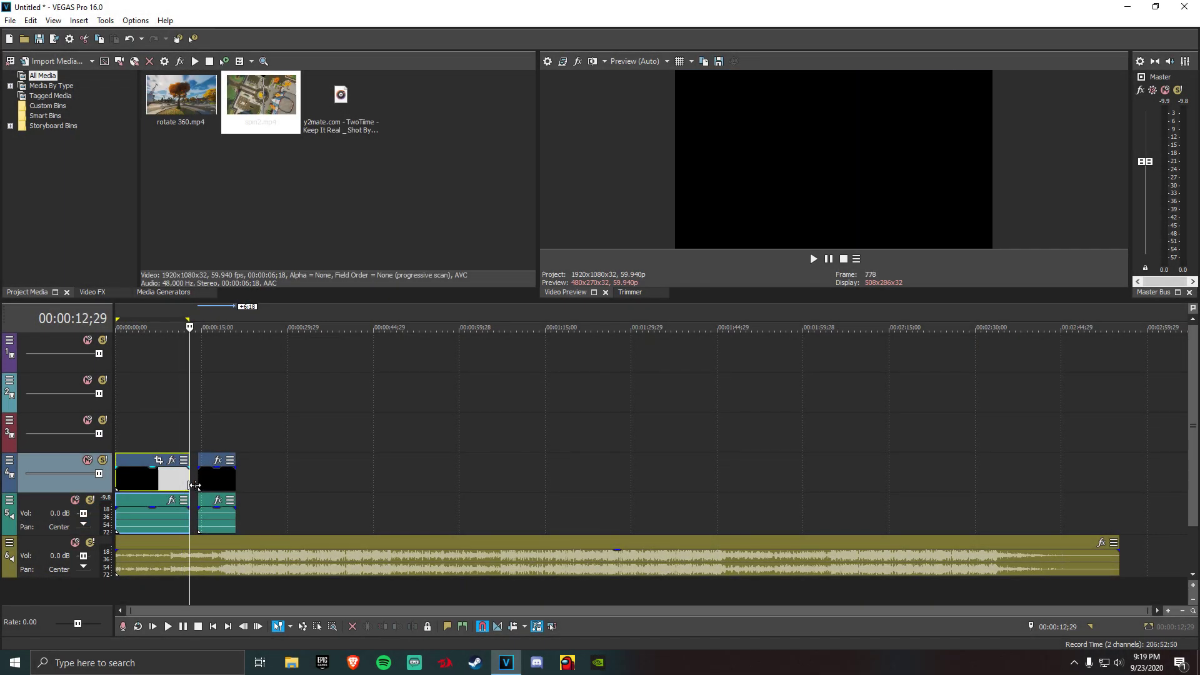
# Preview frames of the rotate 360 clip and move the spin2 clip farther along the timeline, away from it
pyautogui.click(207, 486)
pyautogui.click(211, 487)
pyautogui.click(143, 482)
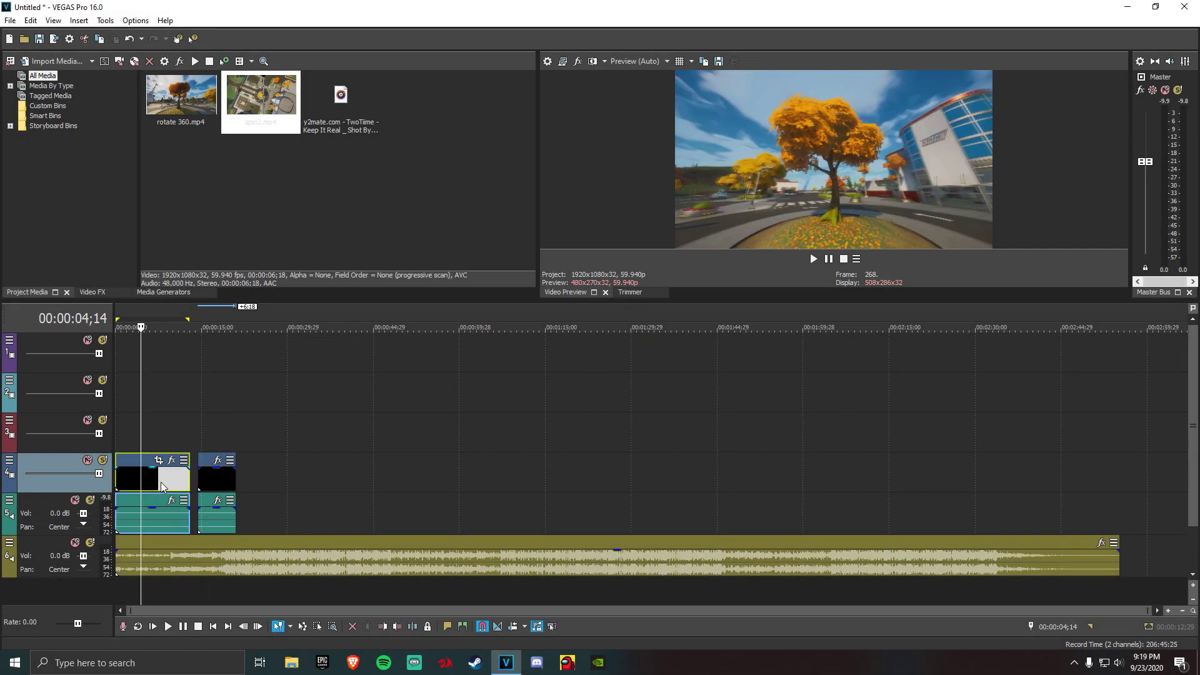
pyautogui.click(161, 489)
pyautogui.moveTo(171, 485); pyautogui.dragTo(244, 475)
pyautogui.click(170, 480)
pyautogui.click(161, 484)
pyautogui.click(180, 484)
pyautogui.click(152, 485)
pyautogui.click(145, 485)
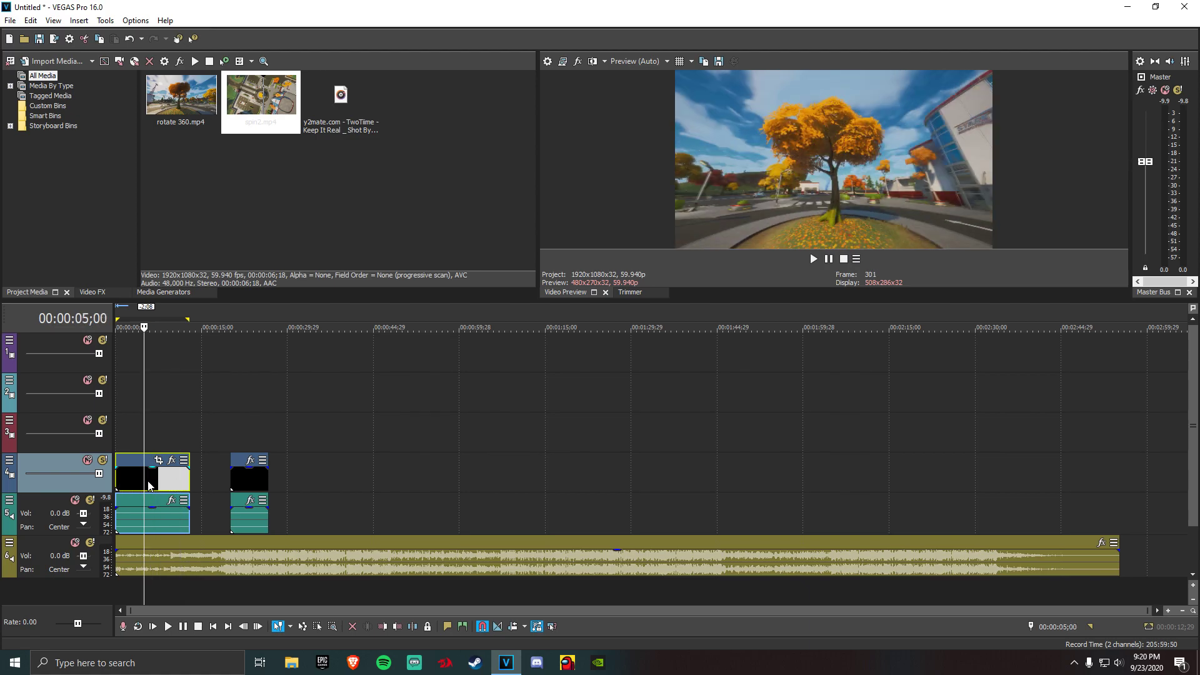
pyautogui.click(170, 485)
# Move the spin2 clip back so it starts directly at the end of the rotate 360 clip
pyautogui.moveTo(260, 486); pyautogui.dragTo(211, 486)
pyautogui.click(233, 491)
pyautogui.scroll(2, 232, 491)
pyautogui.scroll(-2, 233, 491)
pyautogui.click(208, 483)
# Play a short passage of the song from 00:00:17;21 and lower the song track's volume to -20.7 dB
pyautogui.click(218, 566)
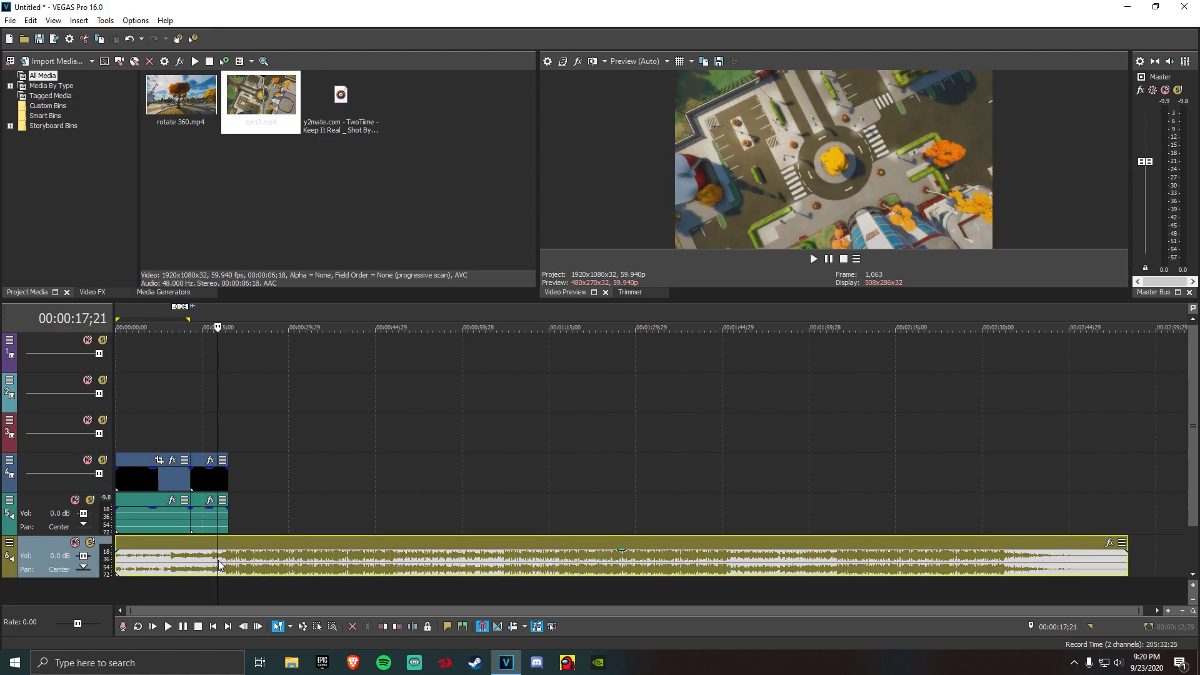
pyautogui.click(174, 627)
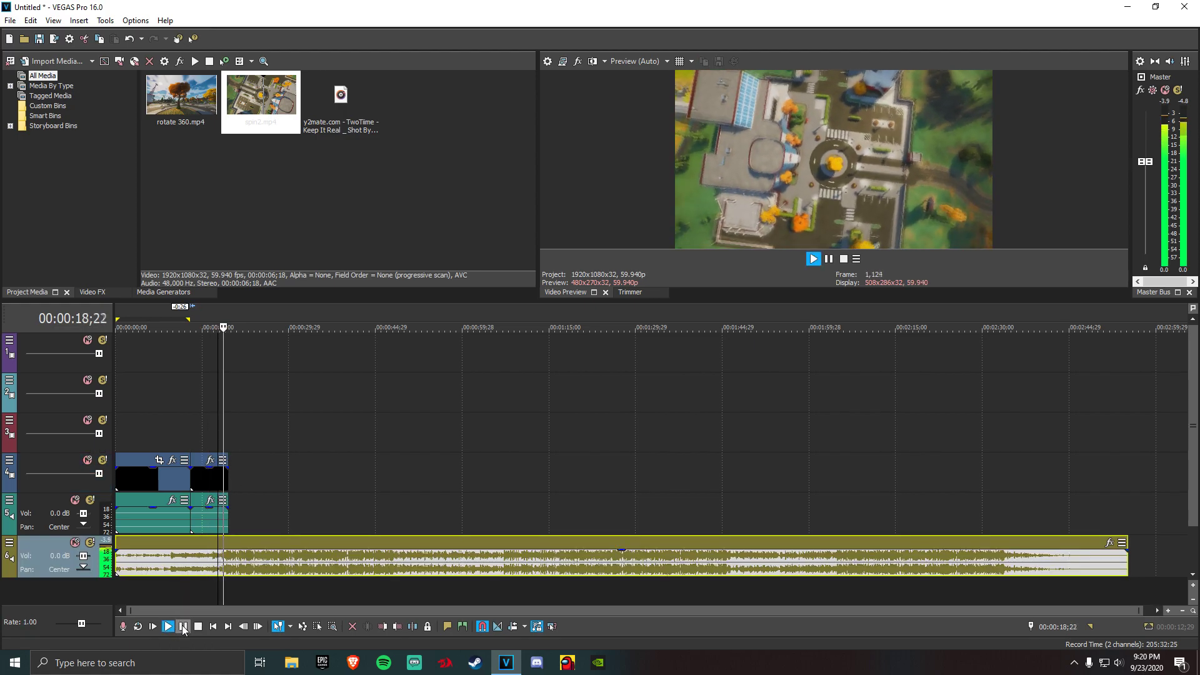
pyautogui.click(183, 626)
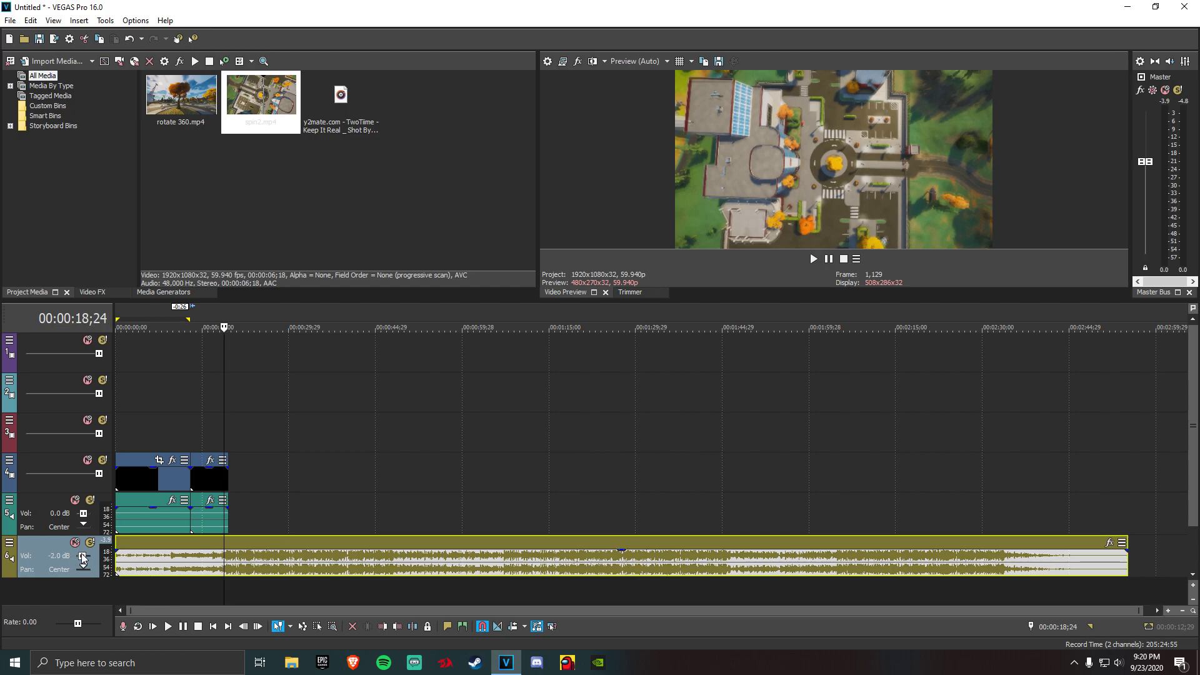
pyautogui.moveTo(78, 555); pyautogui.dragTo(80, 561)
# Play the song to find its beat drop and place an unnamed marker at 00:00:19;07
pyautogui.click(168, 626)
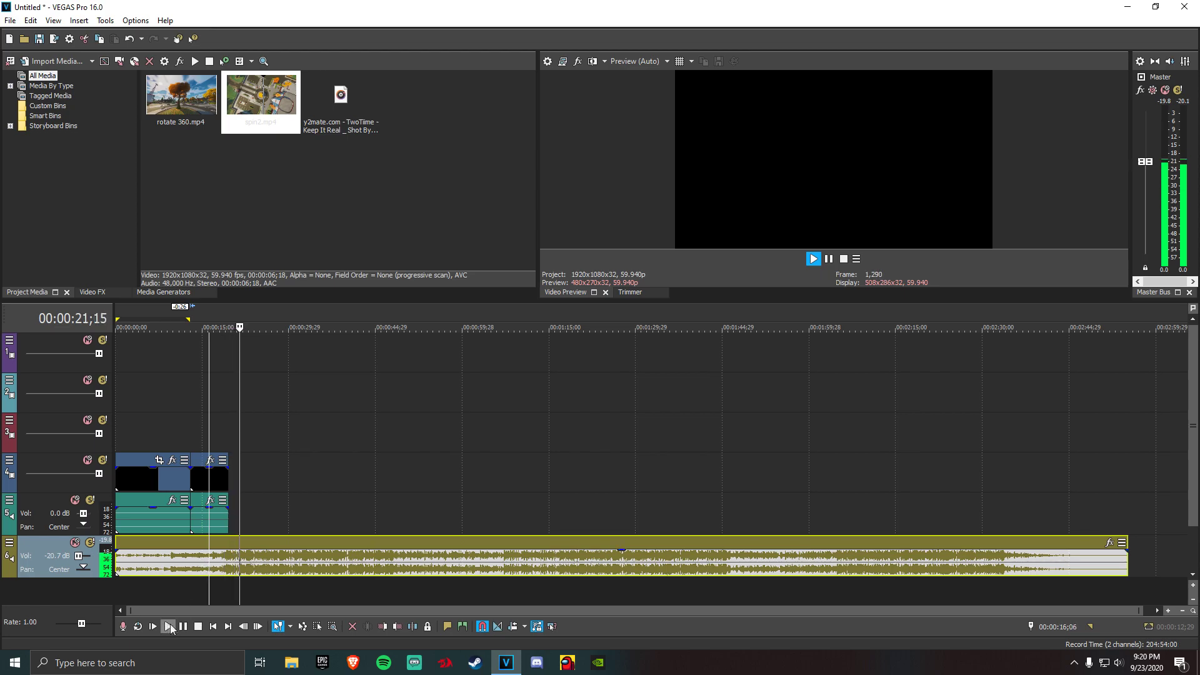
pyautogui.click(185, 627)
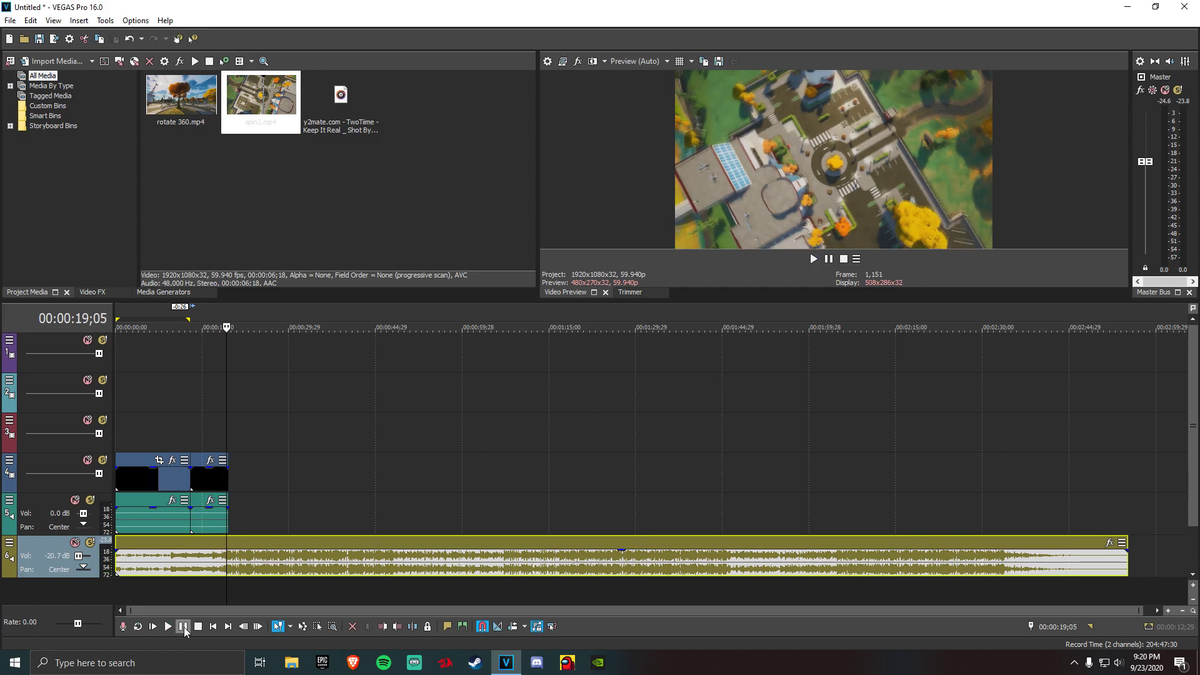
pyautogui.click(184, 627)
pyautogui.scroll(5, 215, 582)
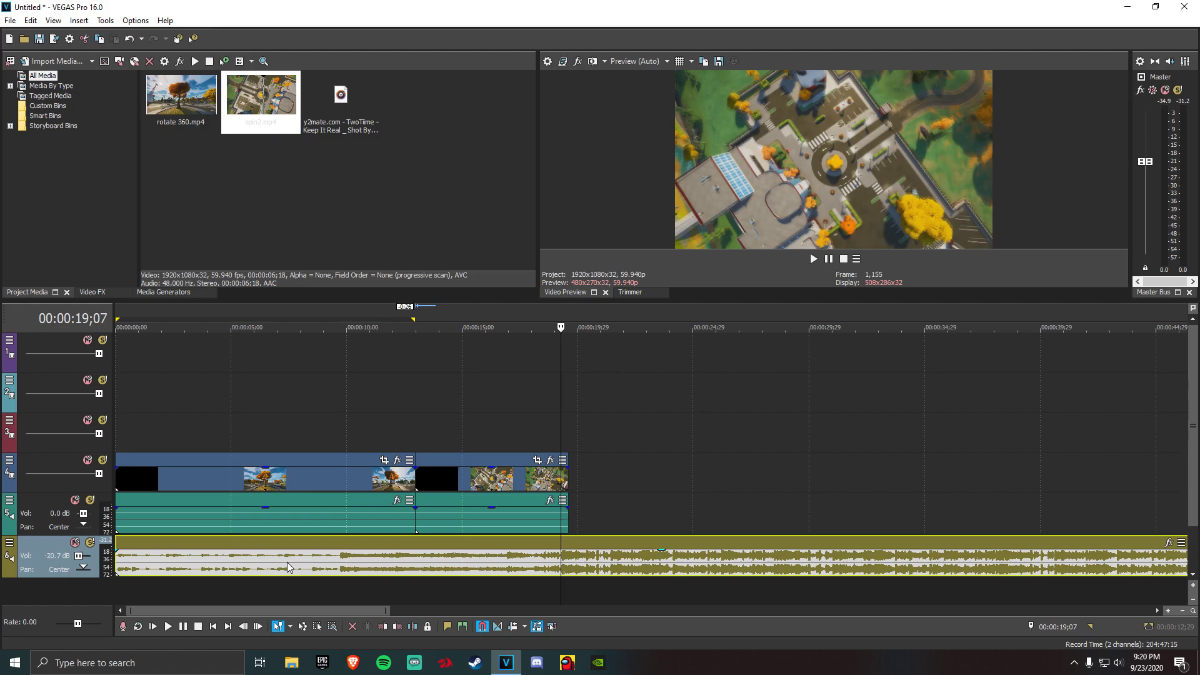
pyautogui.press('m')
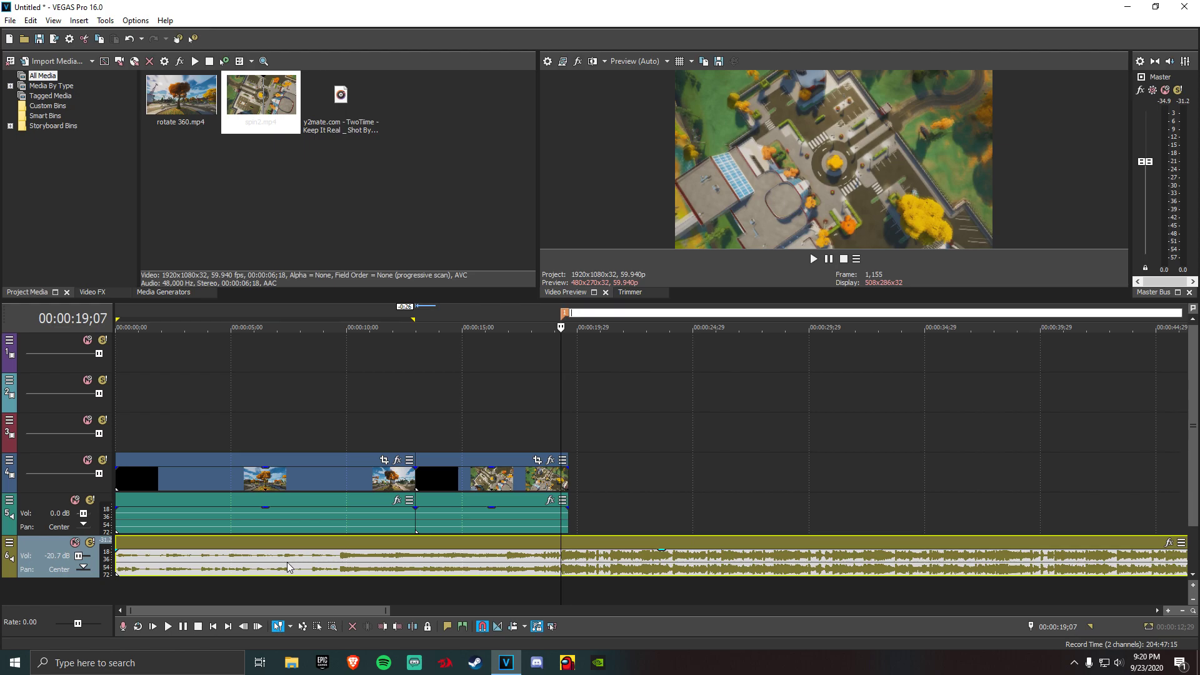
pyautogui.press('Return')
pyautogui.scroll(-5, 385, 485)
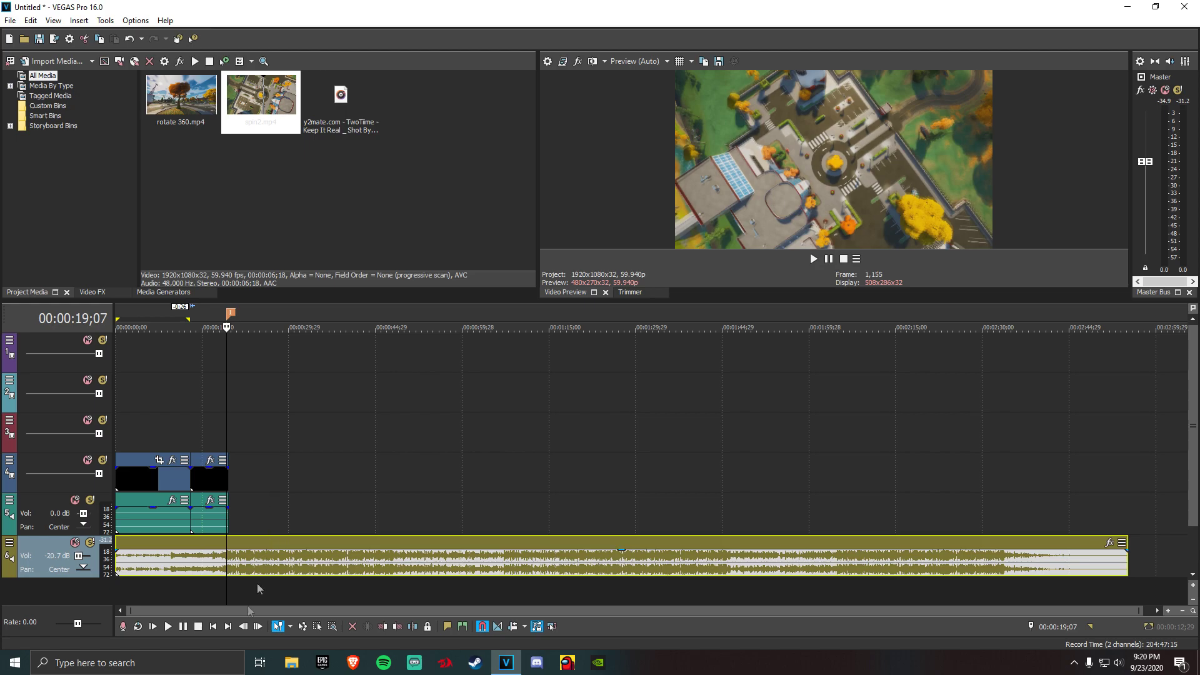
pyautogui.click(194, 566)
pyautogui.click(214, 566)
pyautogui.click(217, 566)
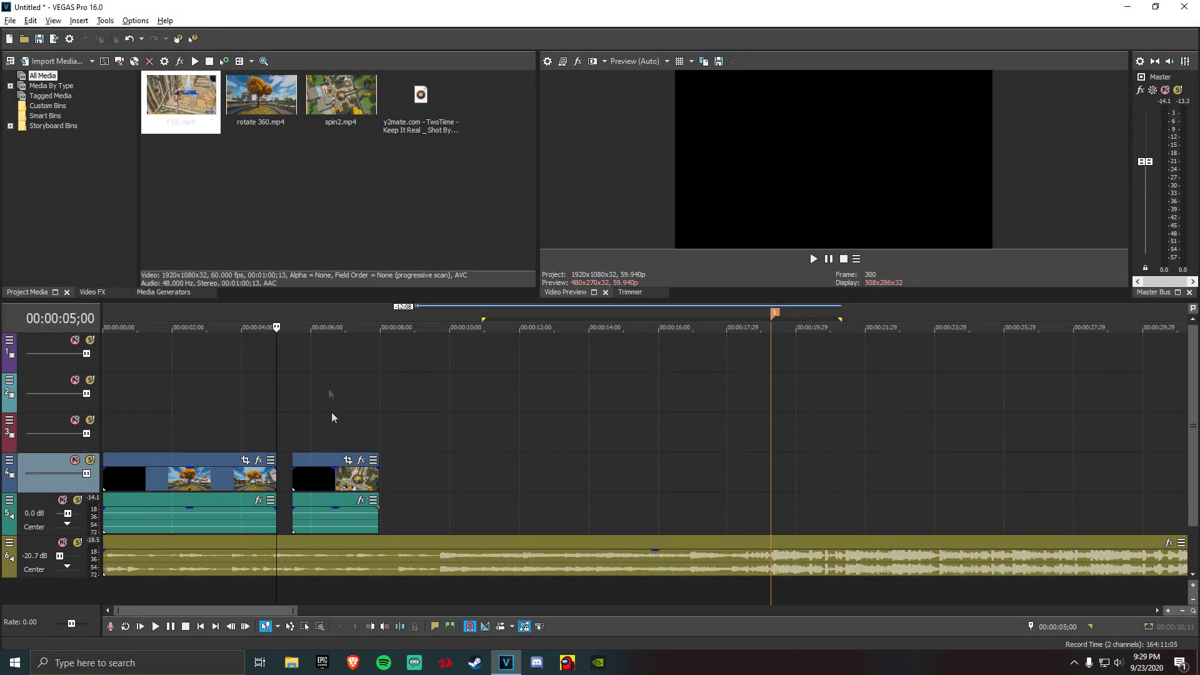
# Add the f (9).mp4 clip to the video track after the spin2 clip, starting at about 00:00:10
pyautogui.scroll(-3, 397, 429)
pyautogui.scroll(2, 382, 419)
pyautogui.moveTo(182, 104); pyautogui.dragTo(350, 485)
pyautogui.scroll(-2, 384, 453)
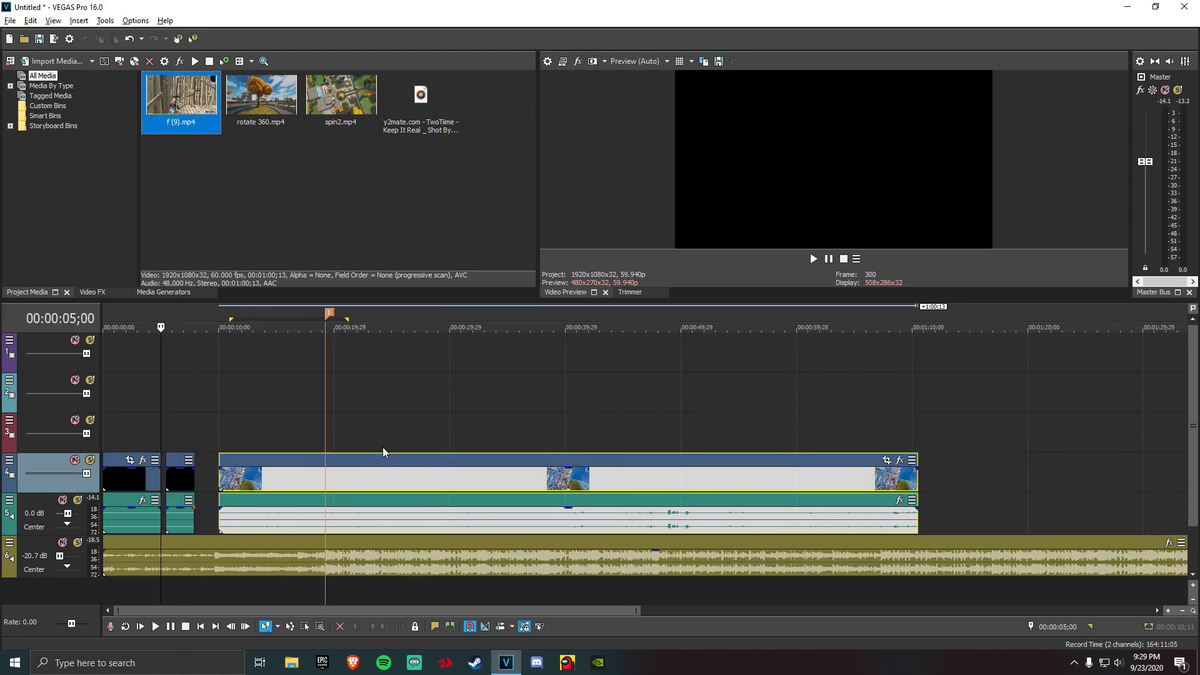
# Trim the start of the f (9) gameplay clip at 00:00:56;23 and move the remainder to start at about 00:00:11
pyautogui.click(462, 478)
pyautogui.click(697, 480)
pyautogui.click(760, 479)
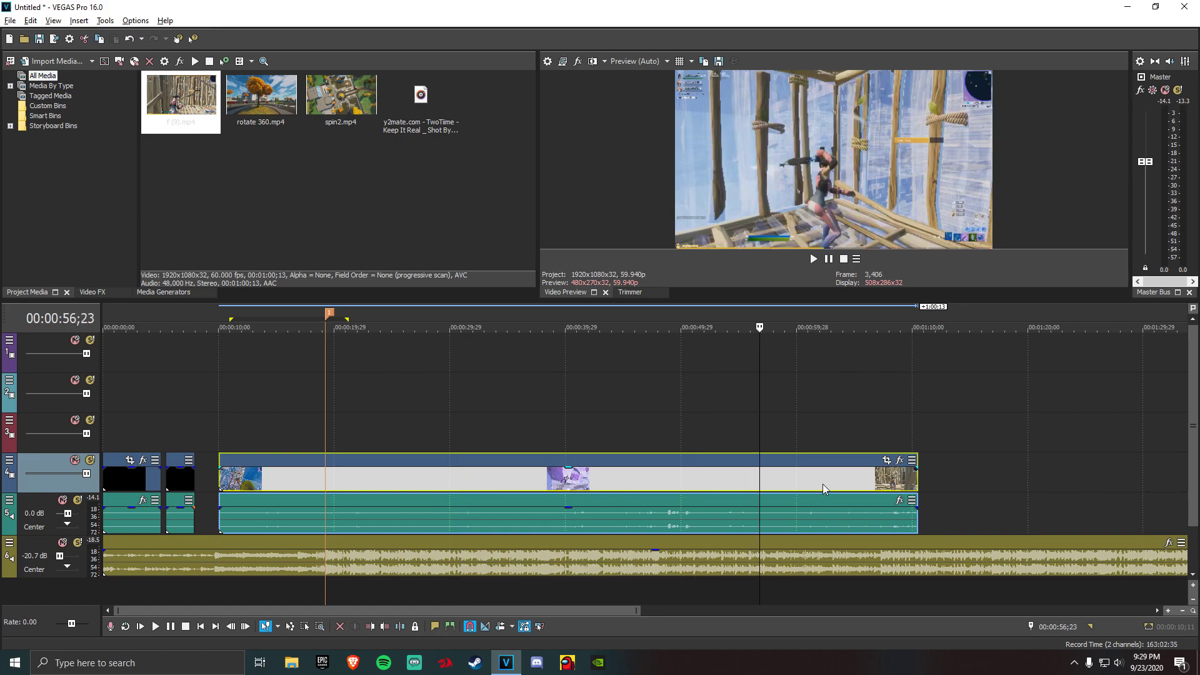
pyautogui.click(369, 628)
pyautogui.moveTo(868, 480); pyautogui.dragTo(335, 480)
pyautogui.scroll(-4, 500, 484)
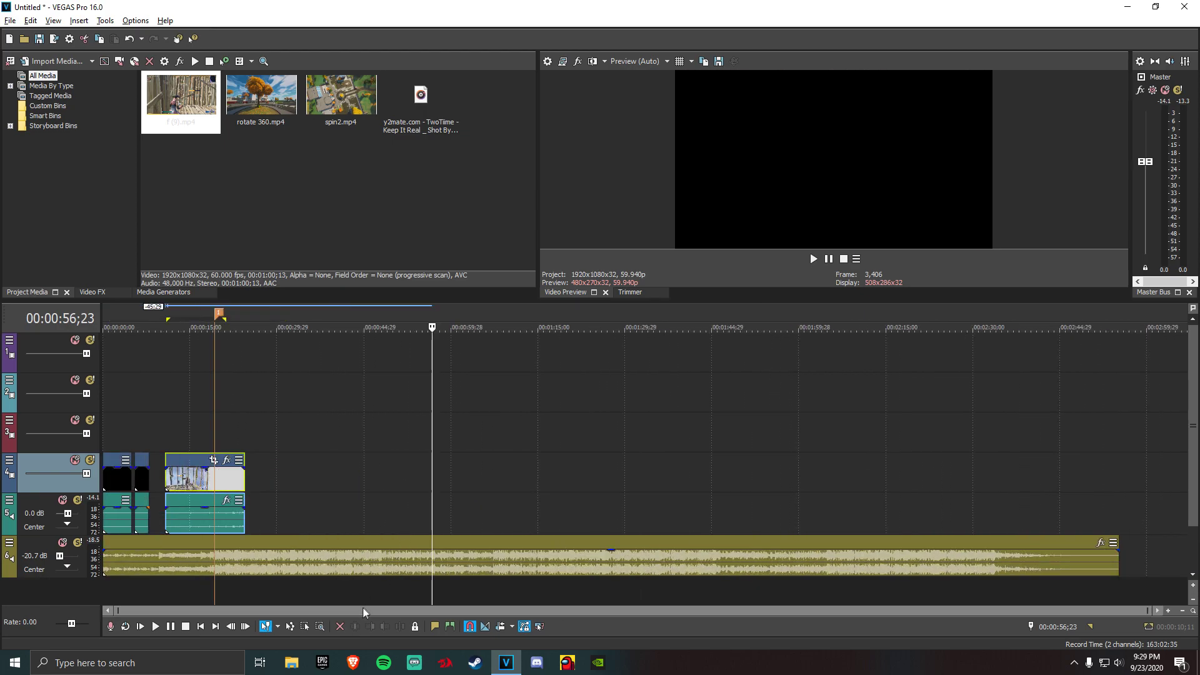
# Shift the gameplay clip about 3 seconds earlier to line its action up with the beat marker
pyautogui.click(216, 480)
pyautogui.scroll(15, 652, 490)
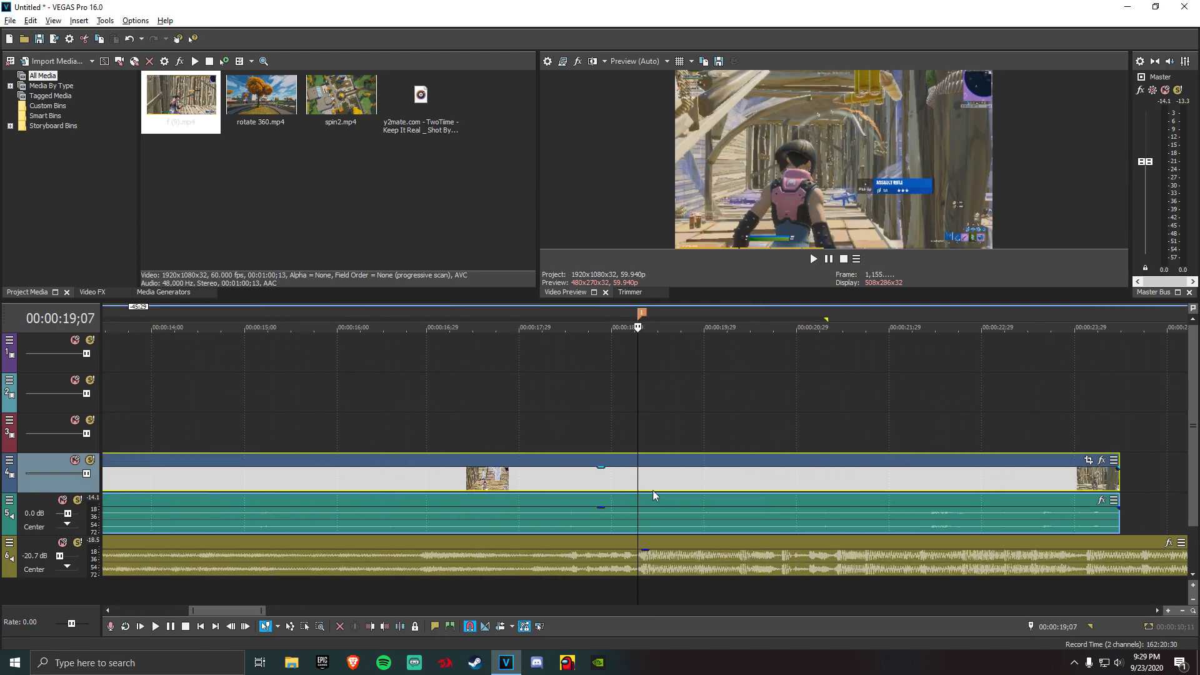
pyautogui.moveTo(673, 478); pyautogui.dragTo(382, 477)
pyautogui.scroll(-8, 380, 475)
# Trim the start of the gameplay clip to about 00:00:11 and play from there
pyautogui.moveTo(244, 478); pyautogui.dragTo(300, 479)
pyautogui.click(302, 481)
pyautogui.press('space')
# Check the points around the gap between the spin2 clip and the start of the gameplay clip
pyautogui.click(315, 485)
pyautogui.click(312, 485)
pyautogui.click(298, 485)
pyautogui.click(293, 486)
pyautogui.click(289, 486)
pyautogui.scroll(3, 290, 485)
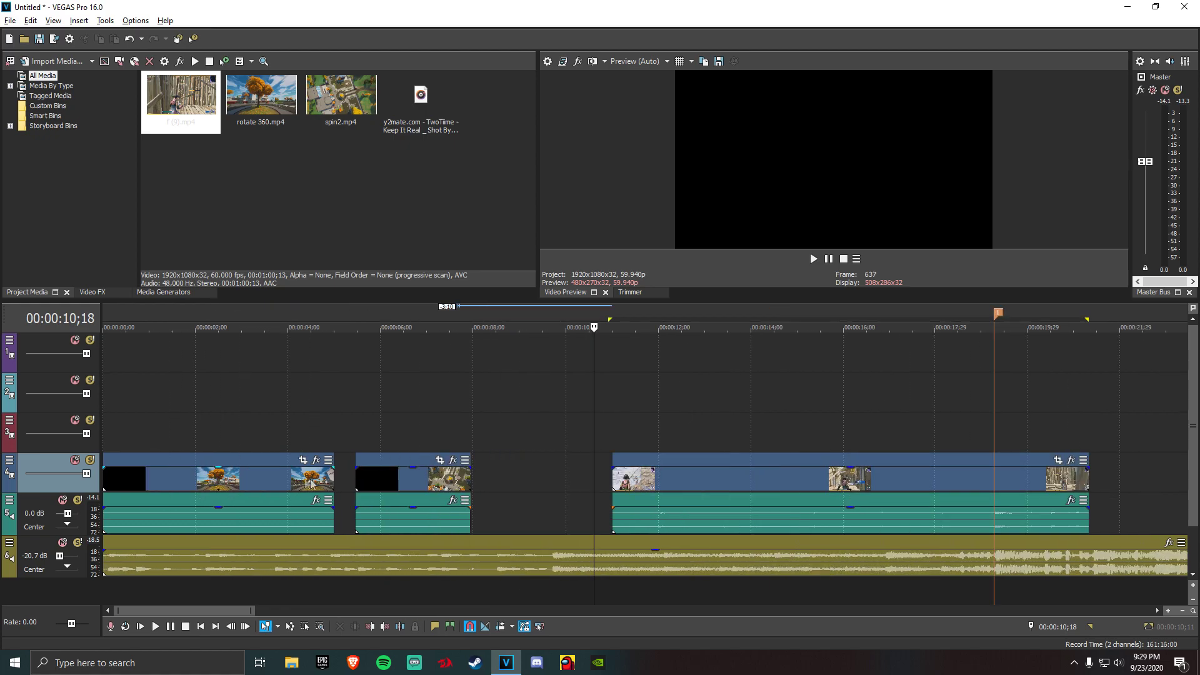
pyautogui.click(577, 487)
pyautogui.scroll(-3, 542, 486)
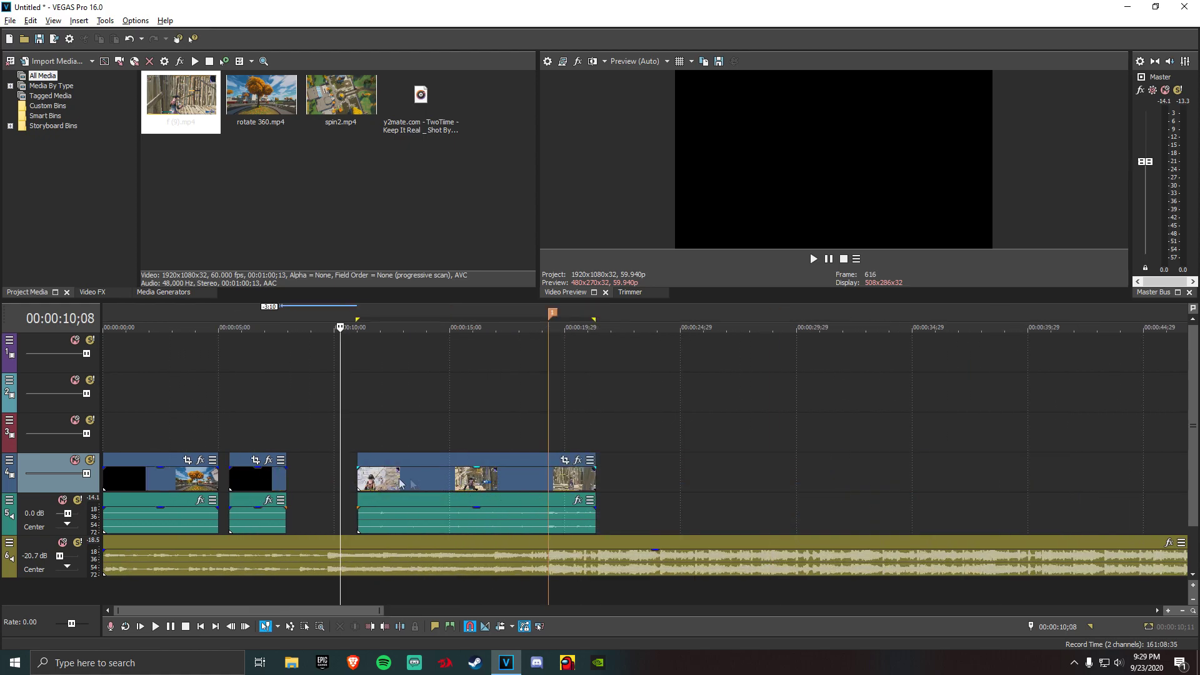
# Extend the start of the gameplay clip back to about 00:00:09;00
pyautogui.click(315, 471)
pyautogui.moveTo(366, 483); pyautogui.dragTo(320, 480)
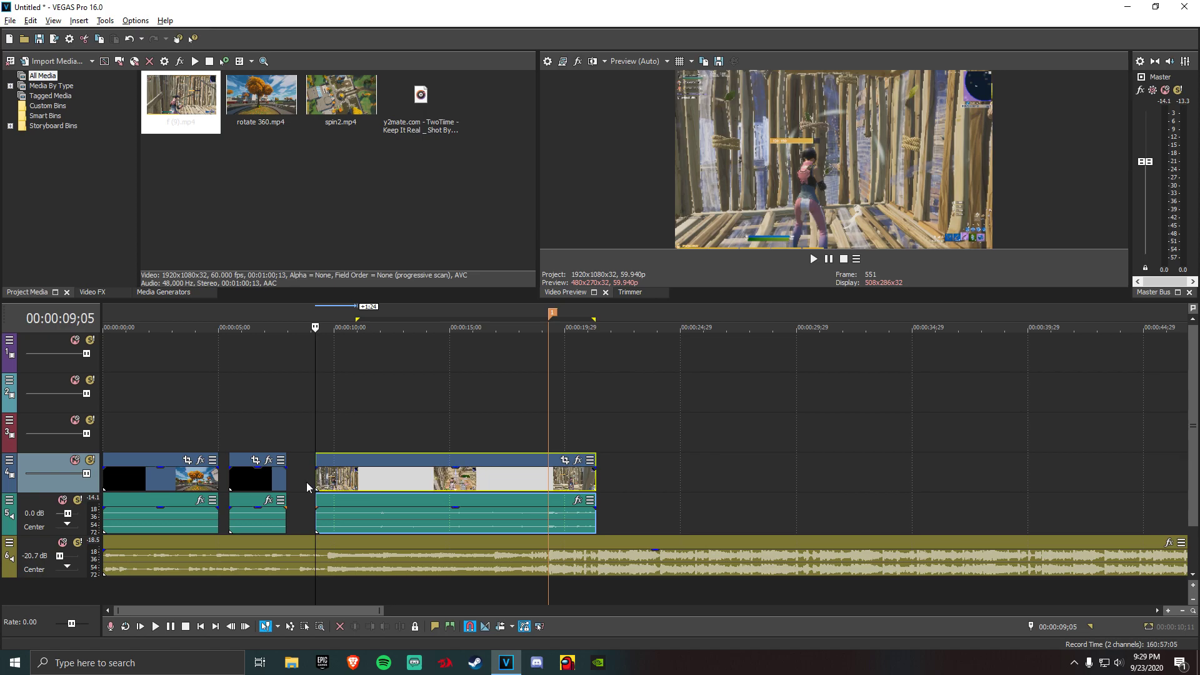
pyautogui.press('Left')
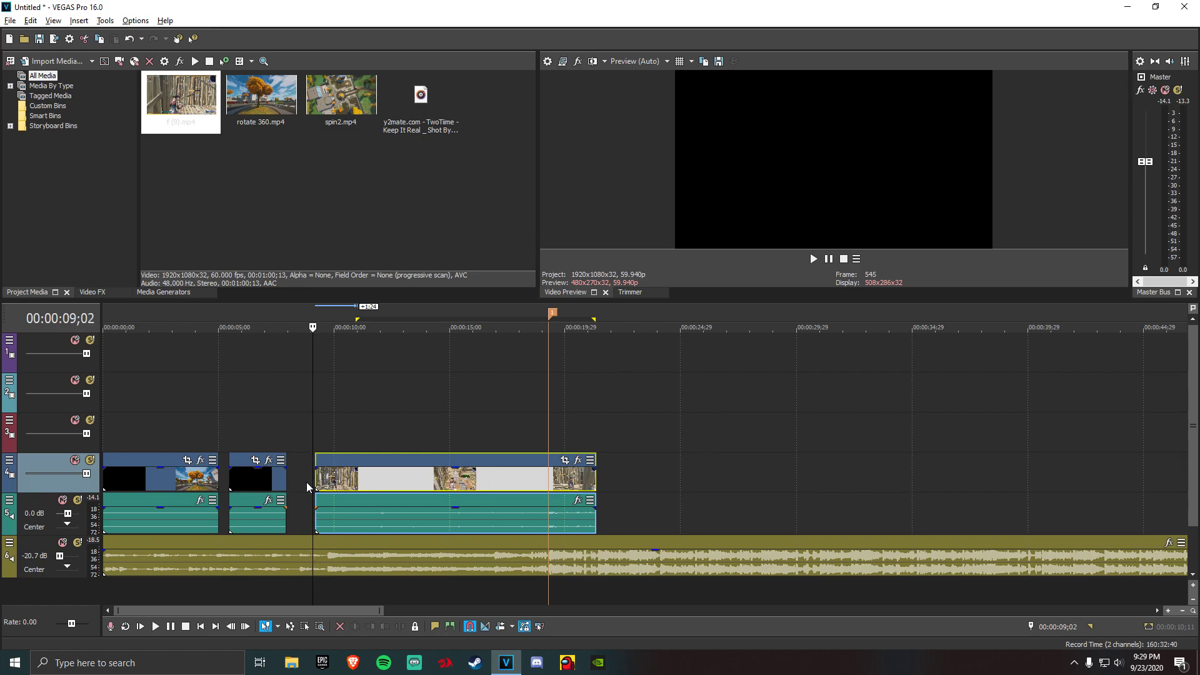
pyautogui.press('Left')
pyautogui.press('Left')
pyautogui.moveTo(327, 484); pyautogui.dragTo(323, 484)
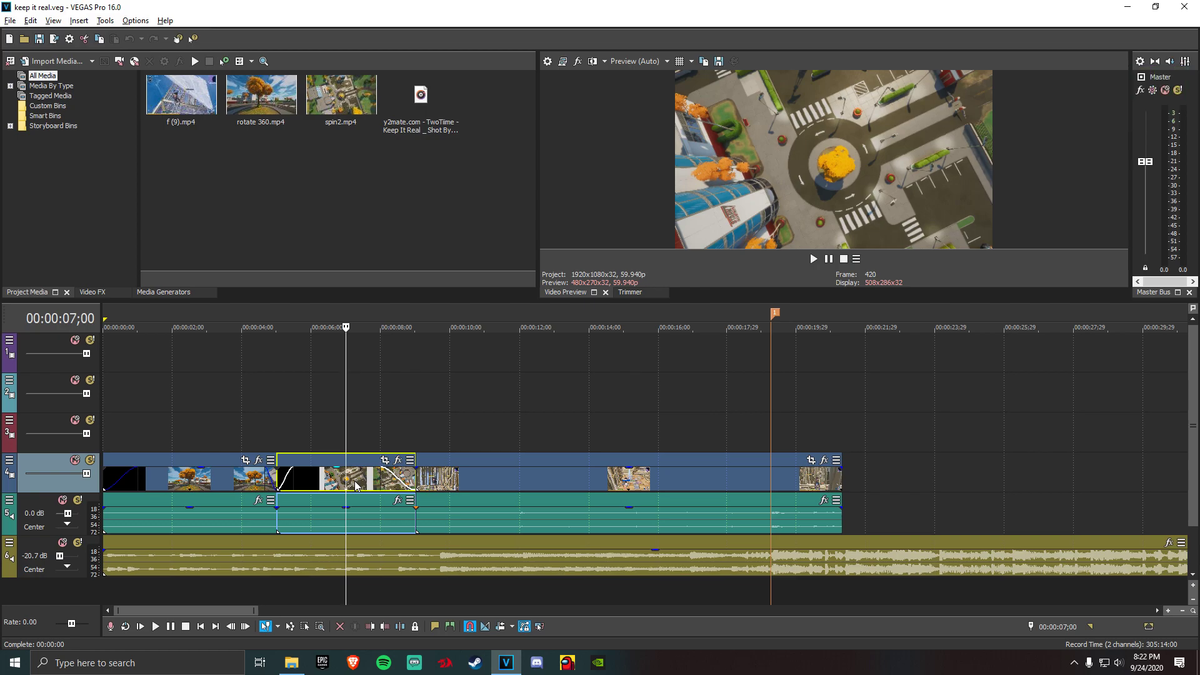
# Examine the fades on the rotate 360 and spin2 clips and the joins between the three video clips
pyautogui.click(454, 475)
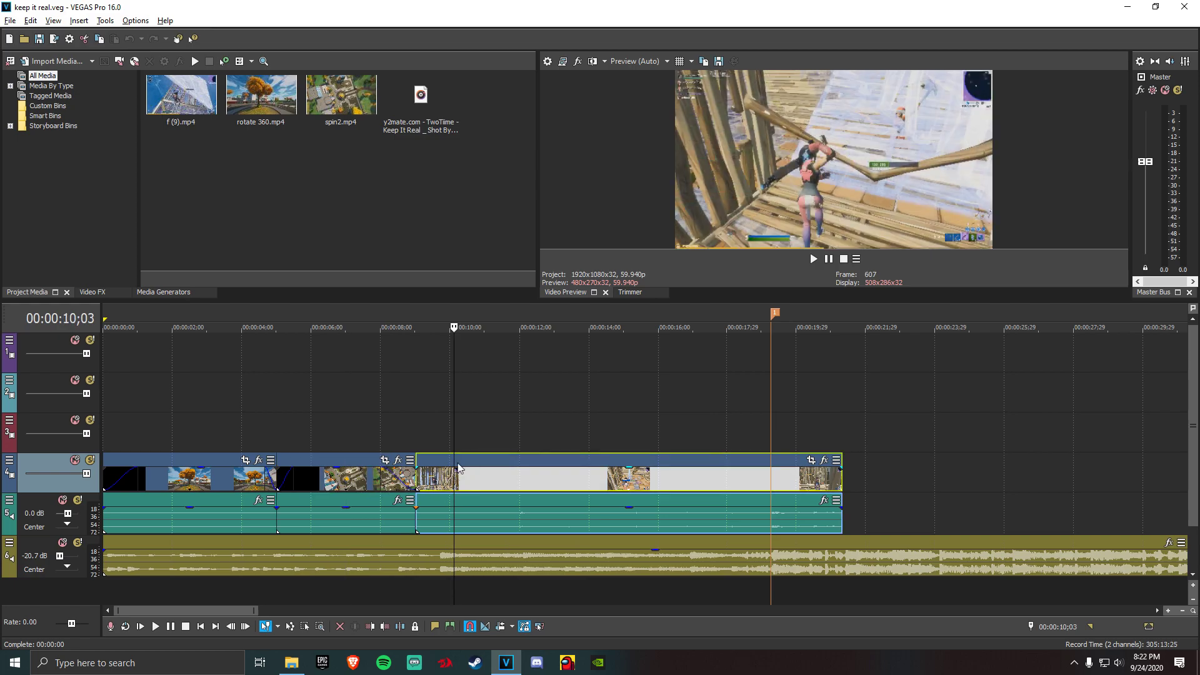
pyautogui.click(376, 478)
pyautogui.click(370, 479)
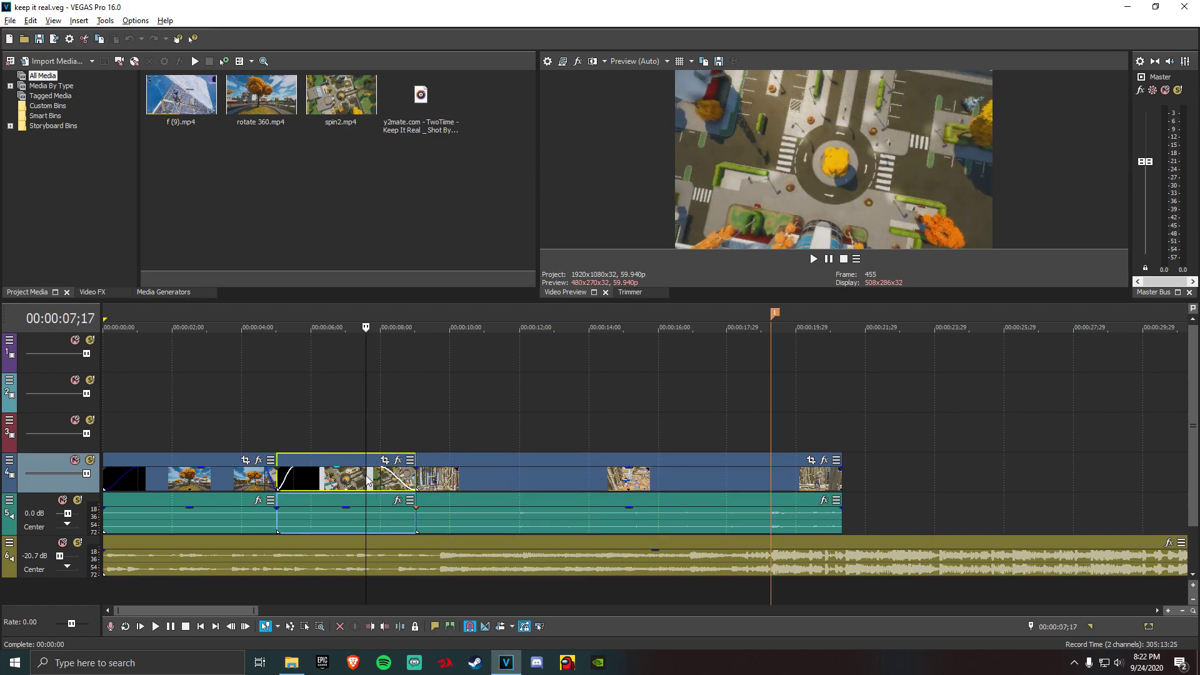
pyautogui.click(320, 476)
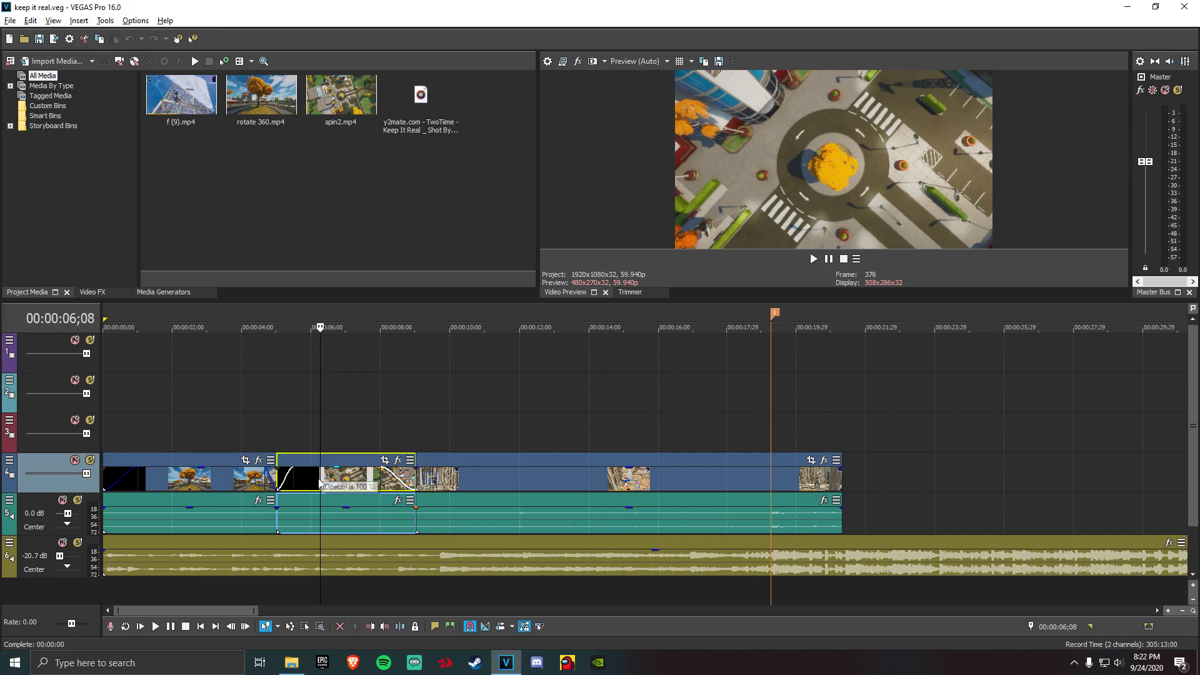
pyautogui.press('space')
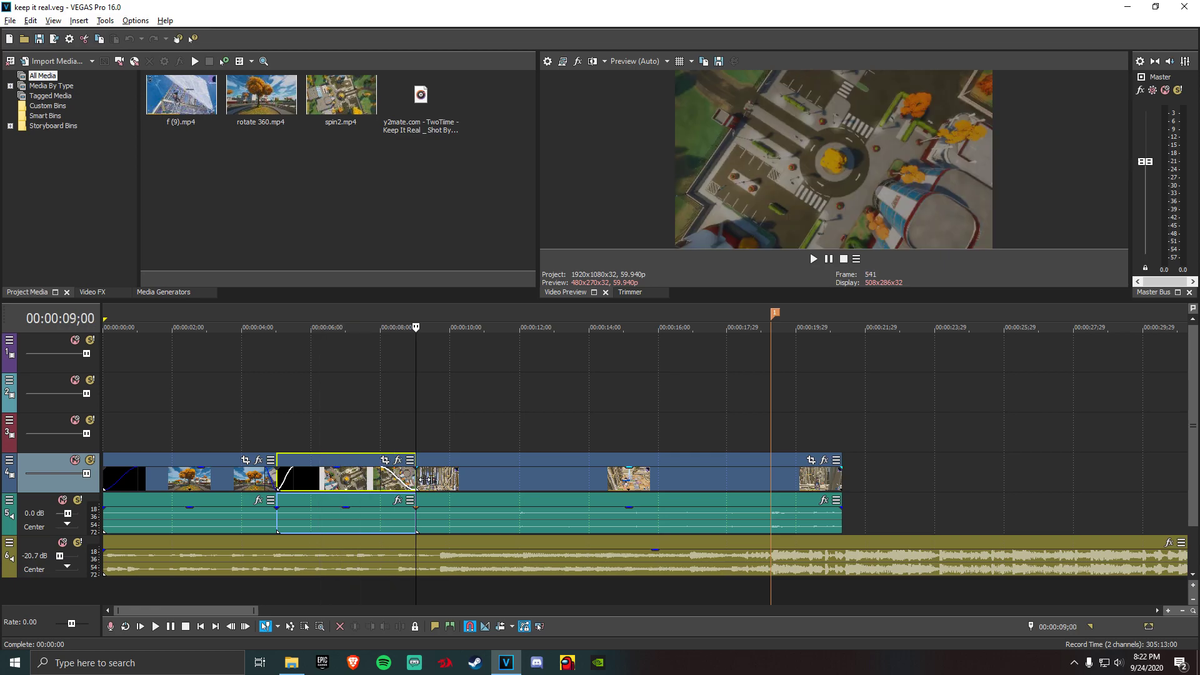
pyautogui.click(186, 478)
pyautogui.click(279, 482)
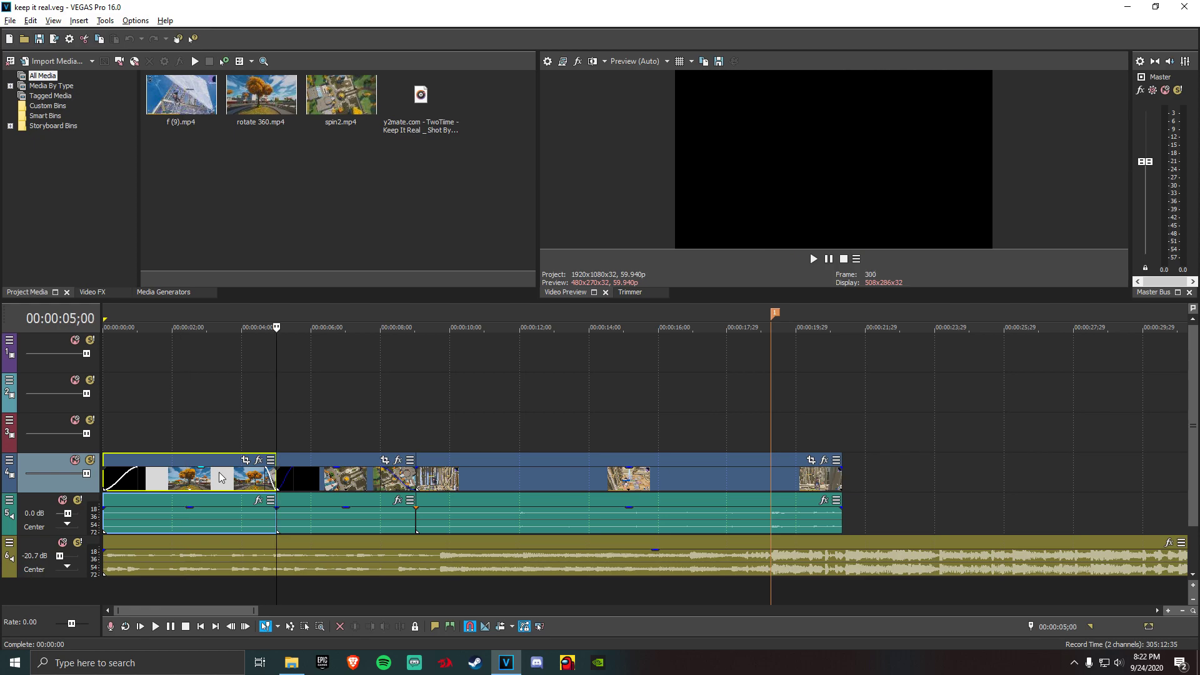
pyautogui.click(325, 514)
pyautogui.scroll(3, 270, 517)
pyautogui.scroll(-3, 270, 516)
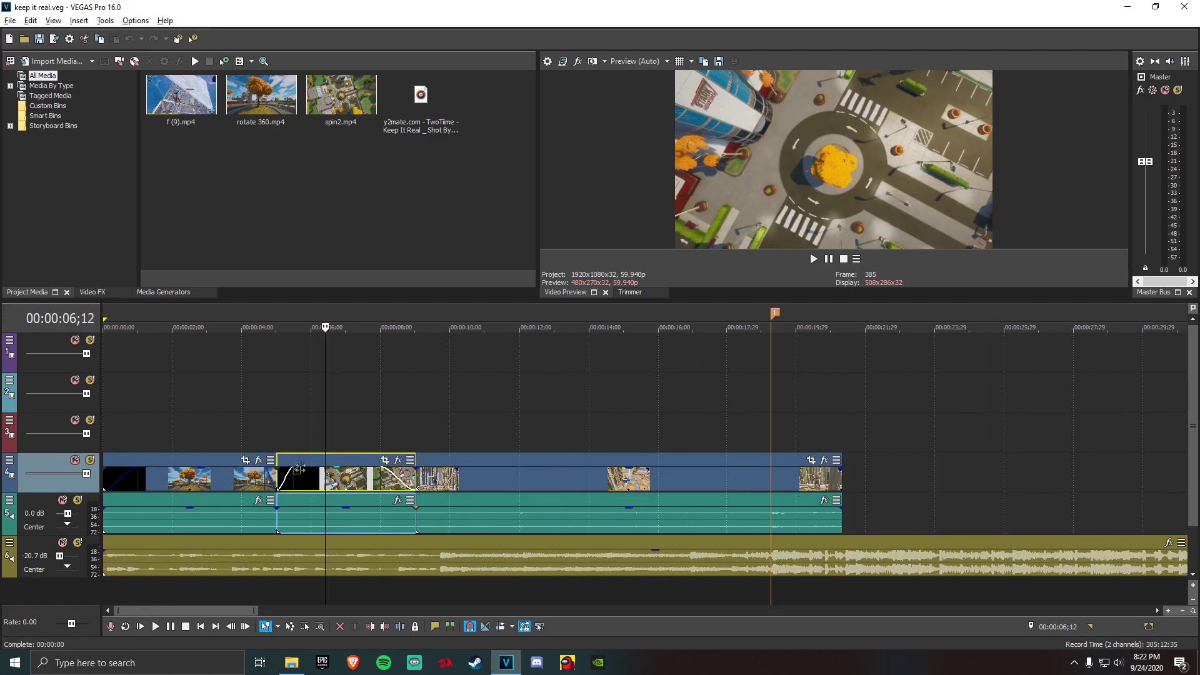
# Check the end of the rotate 360 clip, both ends of the spin2 clip and the start of the gameplay clip
pyautogui.click(276, 480)
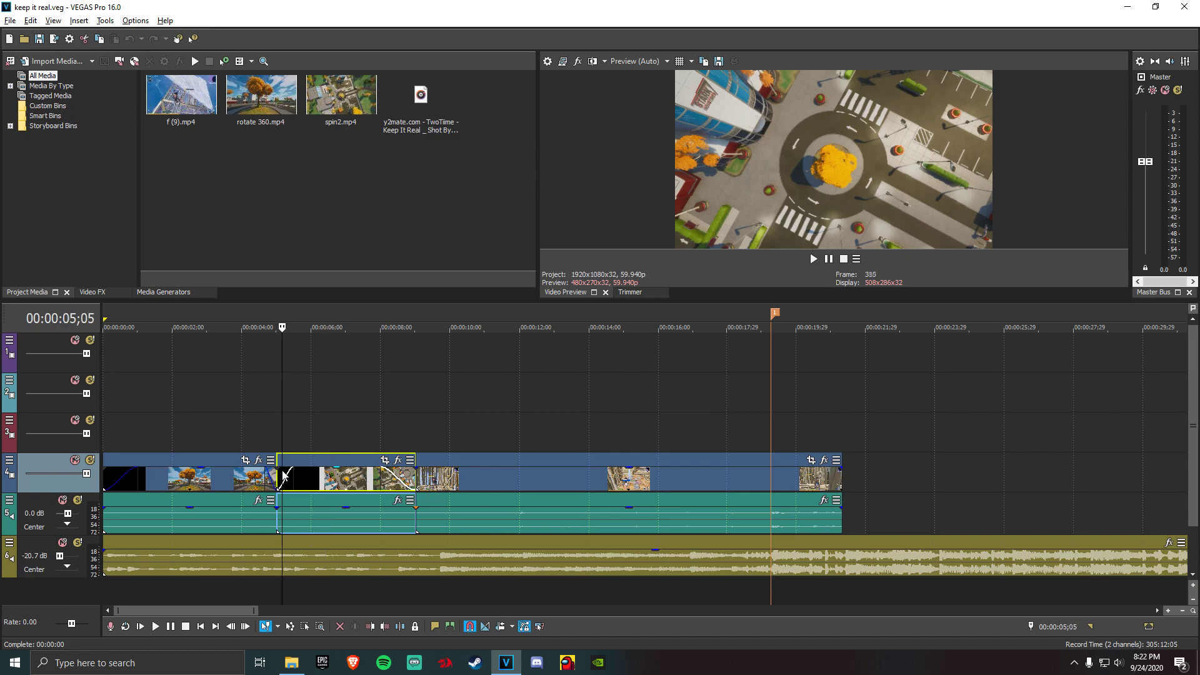
pyautogui.scroll(2, 281, 482)
pyautogui.scroll(-2, 281, 481)
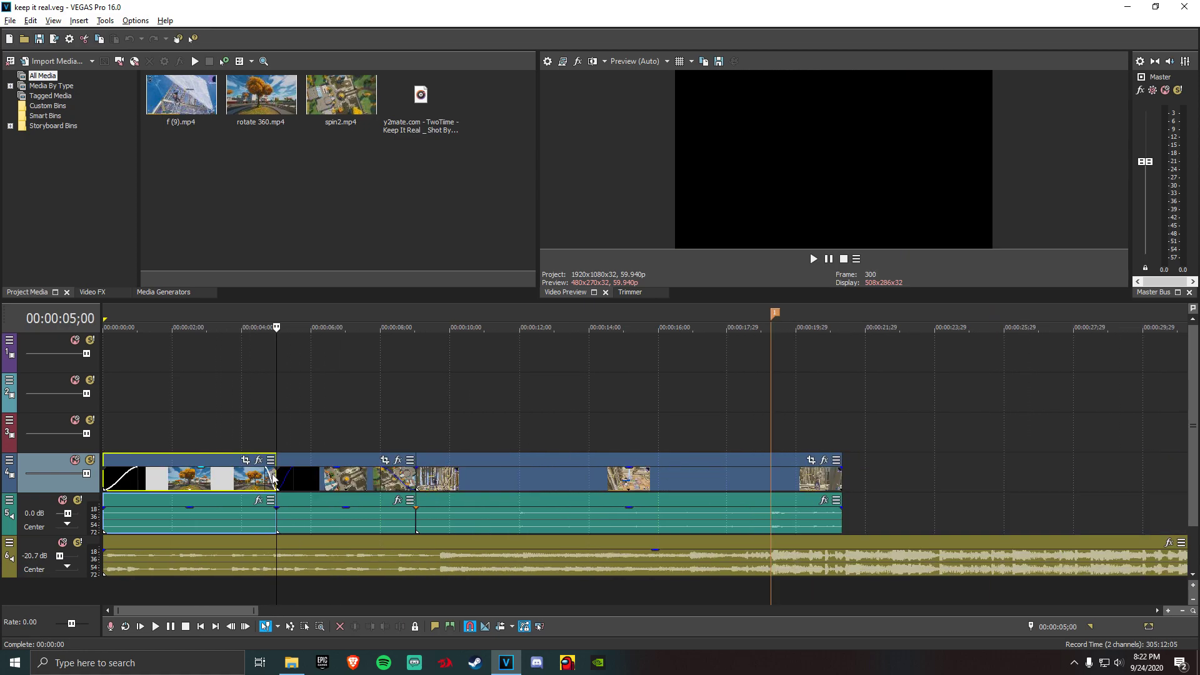
pyautogui.click(278, 480)
pyautogui.click(273, 480)
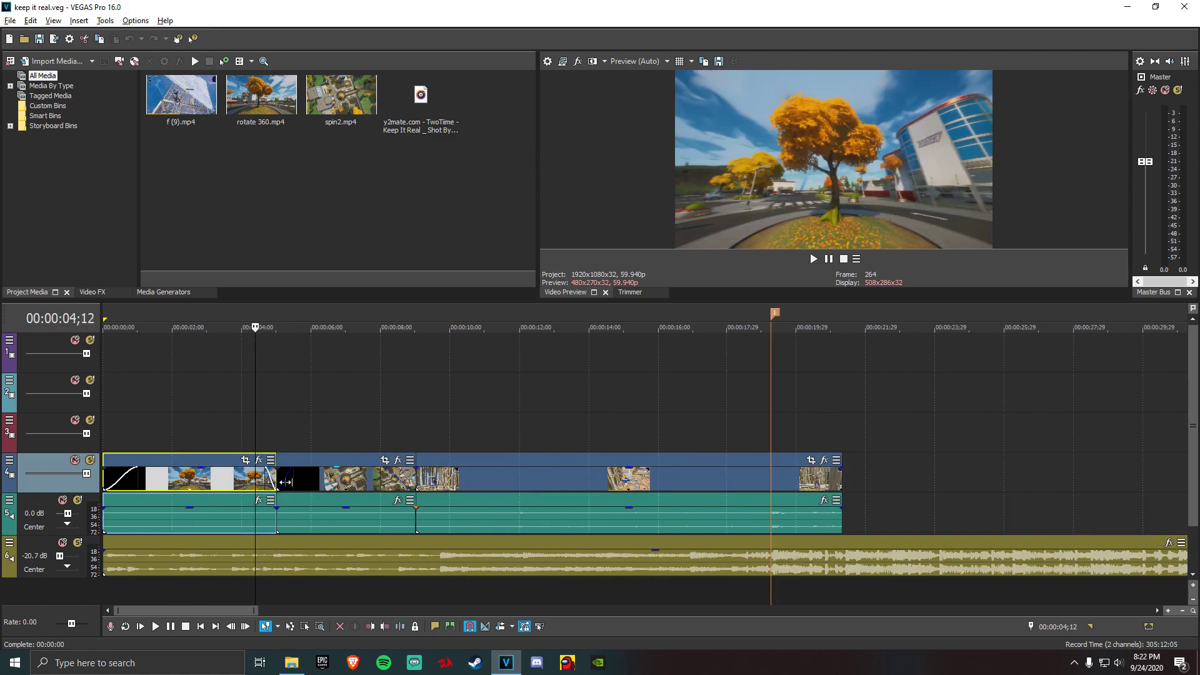
pyautogui.click(428, 479)
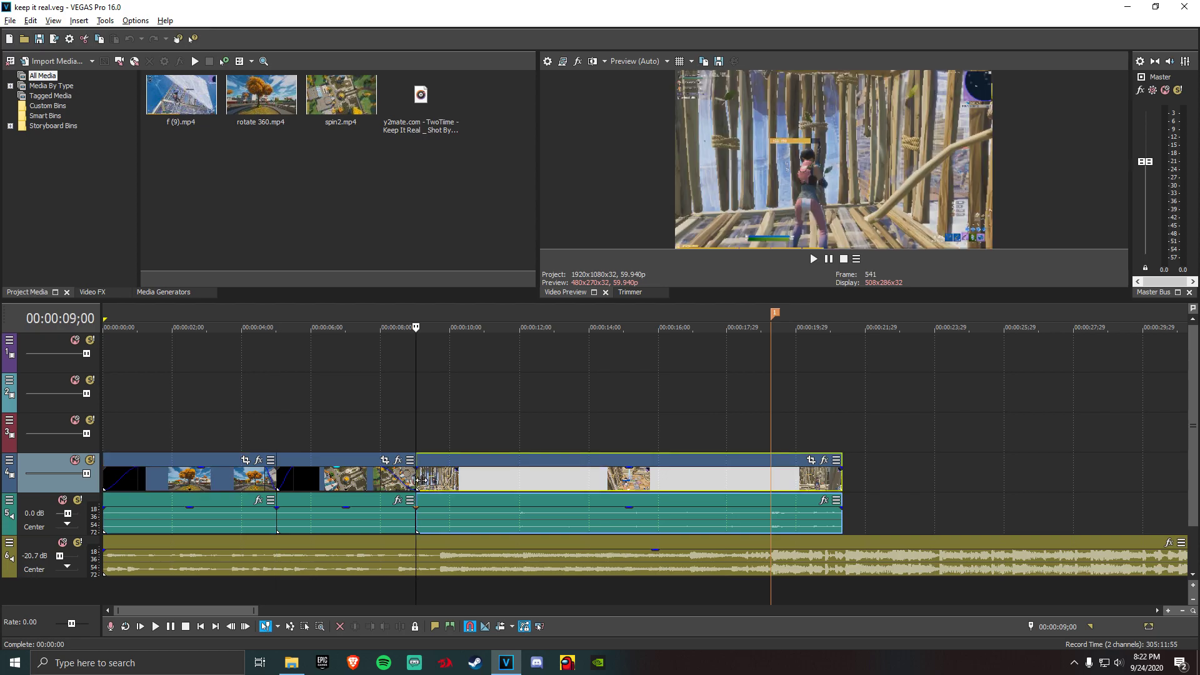
pyautogui.click(306, 478)
pyautogui.click(387, 488)
pyautogui.moveTo(440, 479); pyautogui.dragTo(441, 480)
pyautogui.click(424, 483)
pyautogui.click(173, 481)
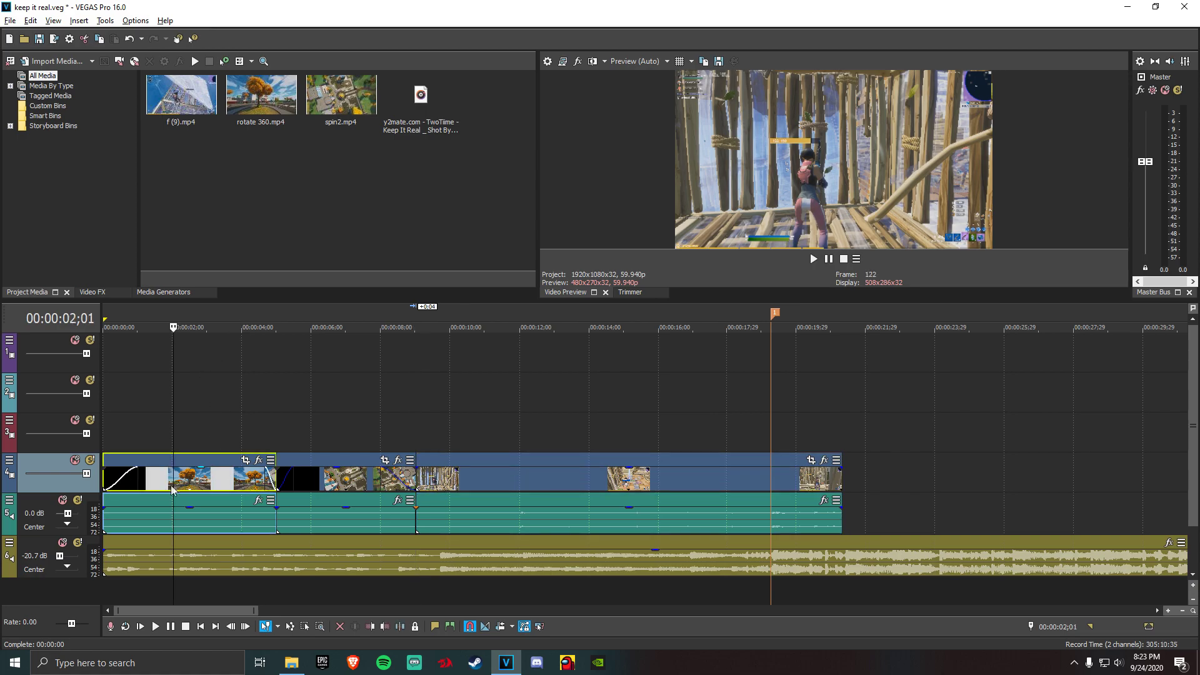
# Add a fade-in of about 00:00:00;24 to the start of the song and play it from there
pyautogui.click(139, 628)
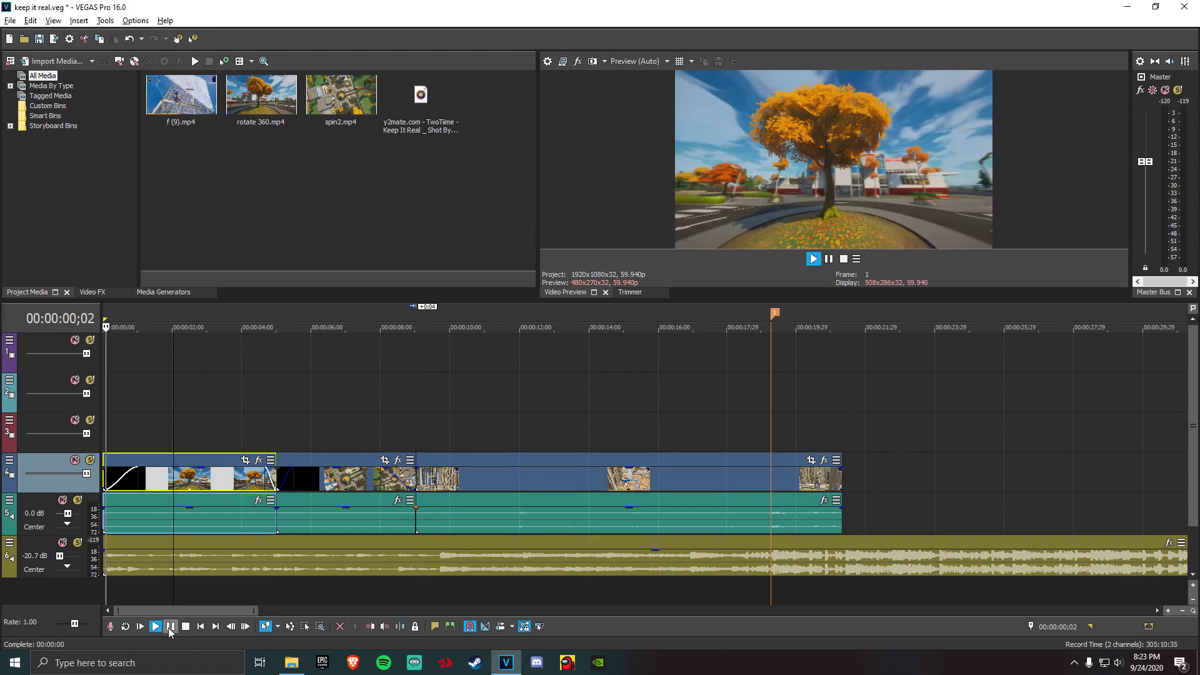
pyautogui.press('space')
pyautogui.moveTo(110, 555)
pyautogui.mouseDown()
pyautogui.moveTo(213, 554)
pyautogui.moveTo(130, 554)
pyautogui.mouseUp()
pyautogui.click(155, 626)
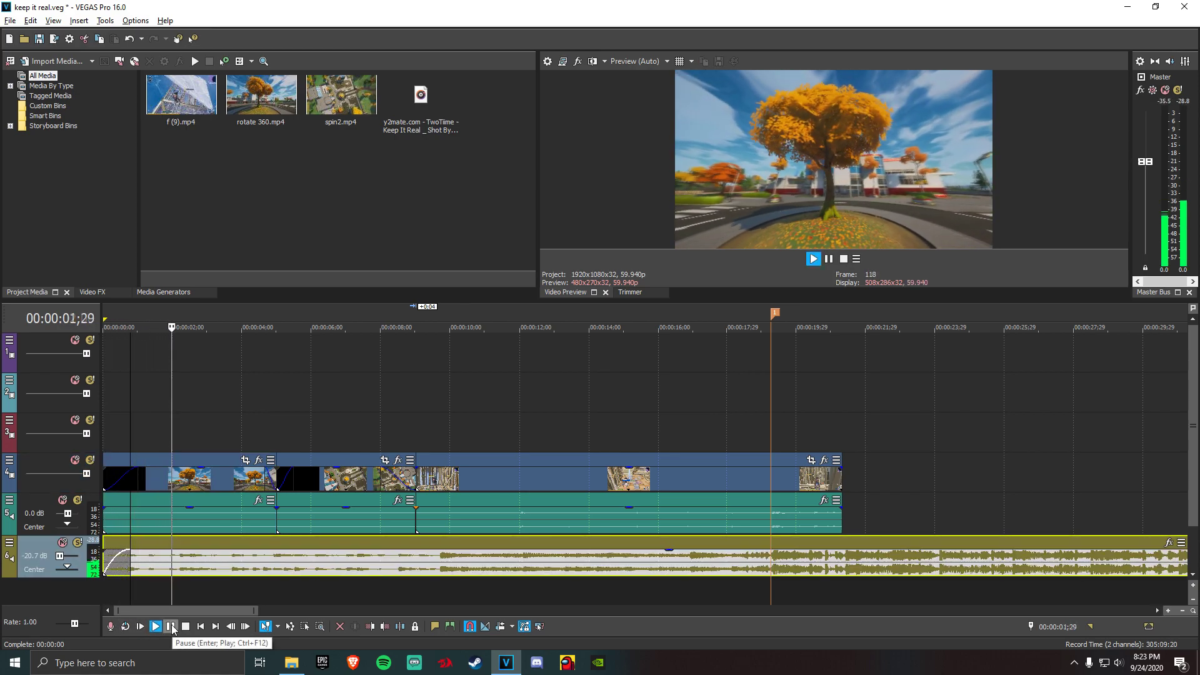
pyautogui.click(171, 626)
# Play the transition from the rotate 360 clip into the spin2 clip and check the spin2 clip's fade-out
pyautogui.click(264, 473)
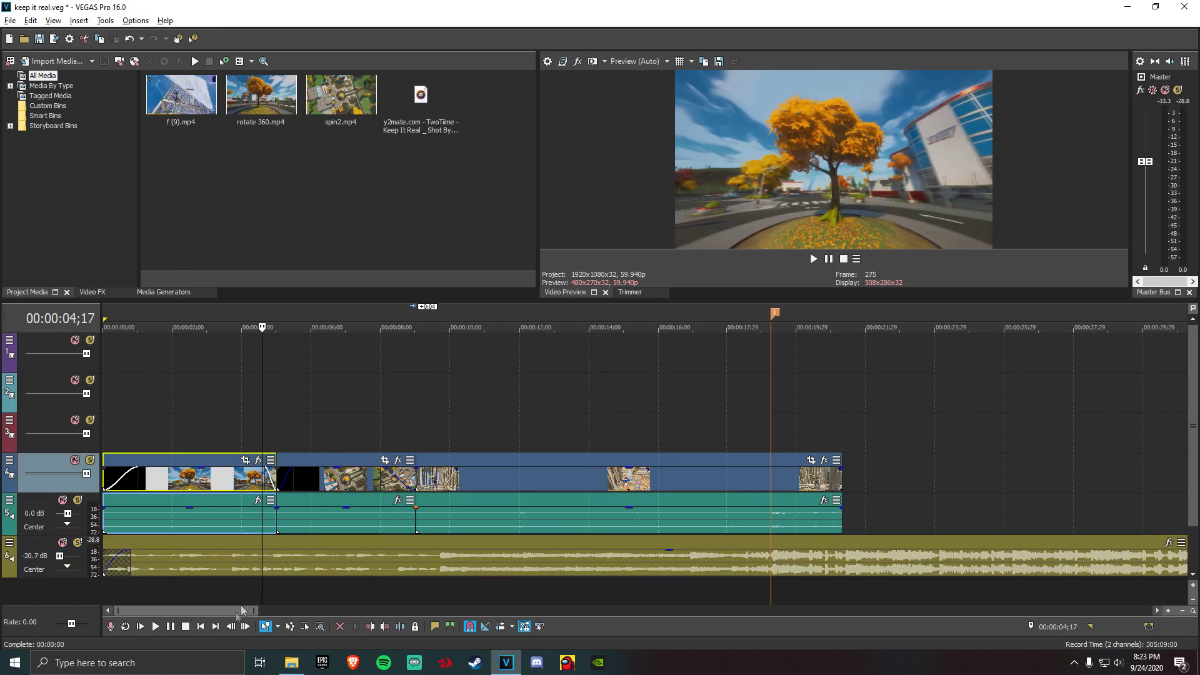
pyautogui.click(155, 626)
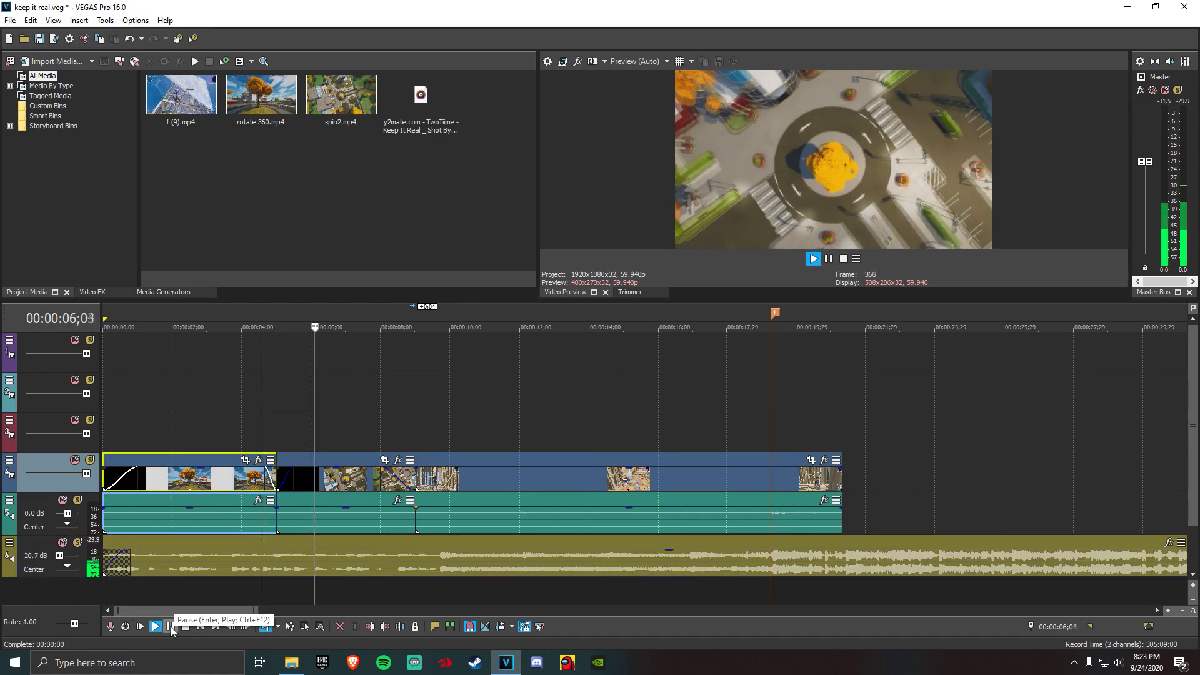
pyautogui.click(171, 626)
pyautogui.click(393, 482)
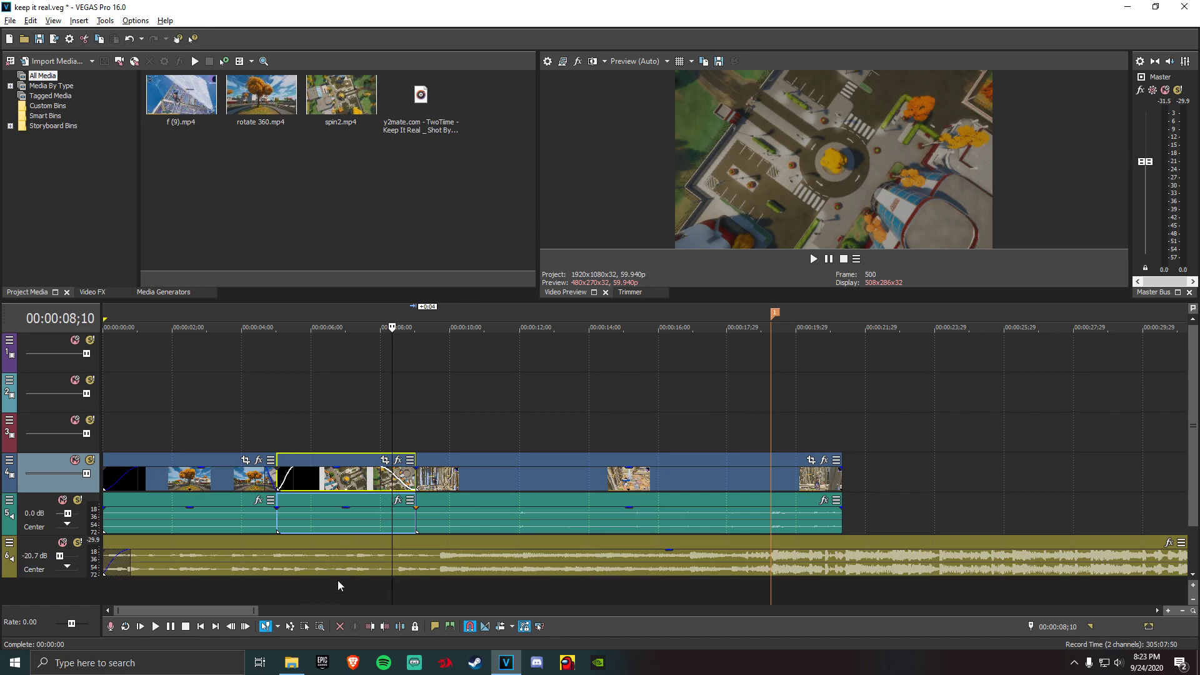
# Locate the song's first beat at about 00:00:00;21 and insert a velocity envelope on the rotate 360 clip
pyautogui.click(202, 565)
pyautogui.scroll(2, 202, 566)
pyautogui.scroll(-2, 210, 535)
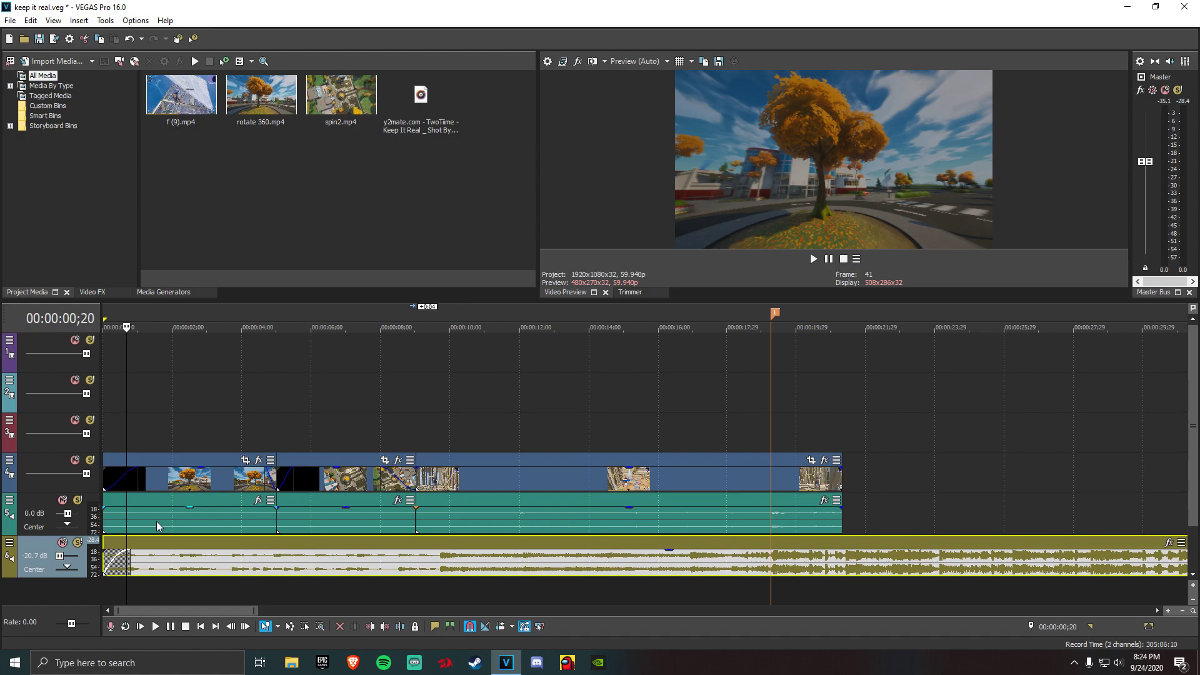
pyautogui.click(130, 491)
pyautogui.scroll(5, 130, 491)
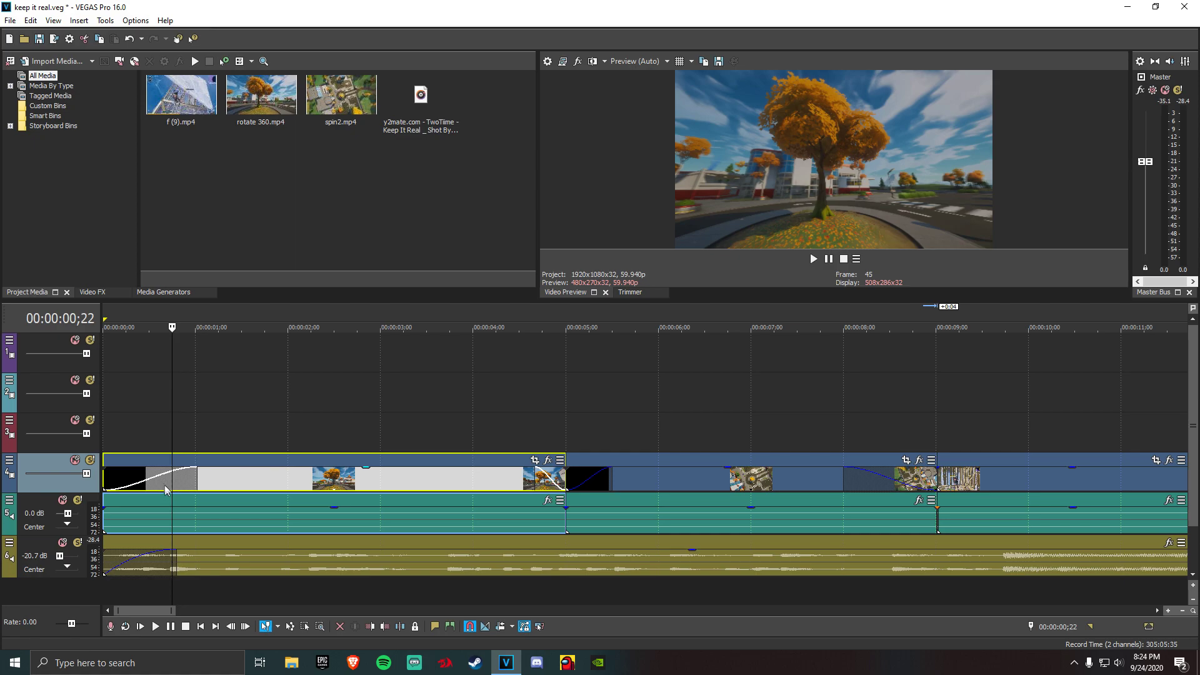
pyautogui.scroll(2, 165, 488)
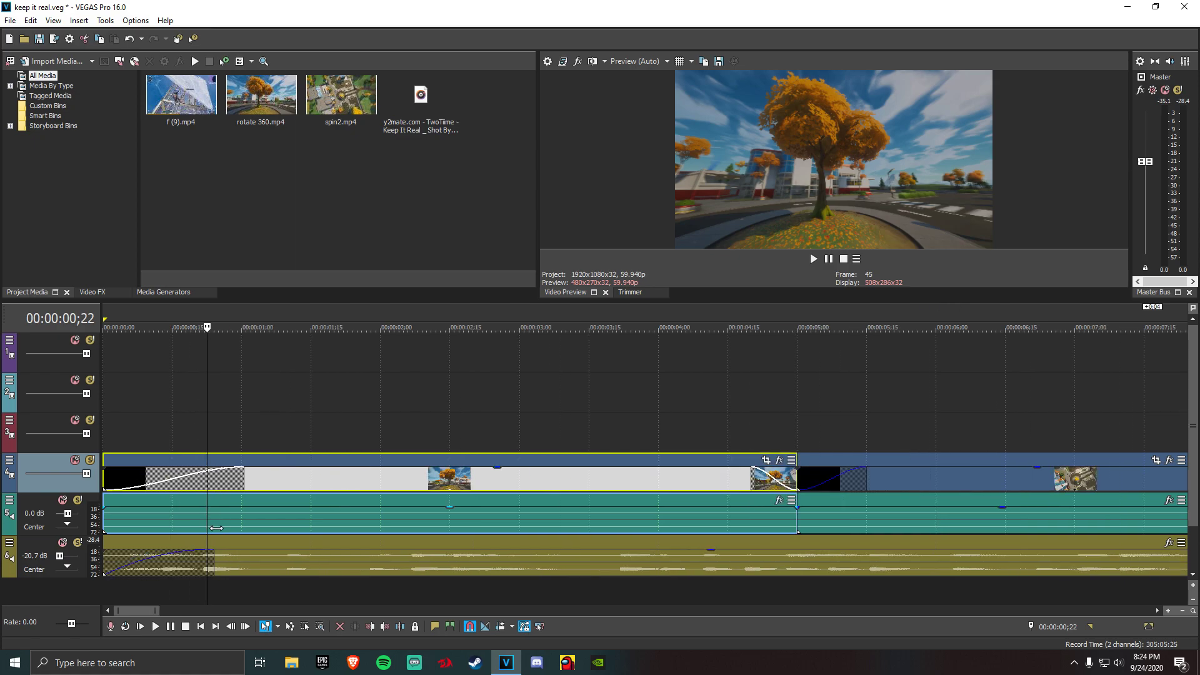
pyautogui.click(198, 498)
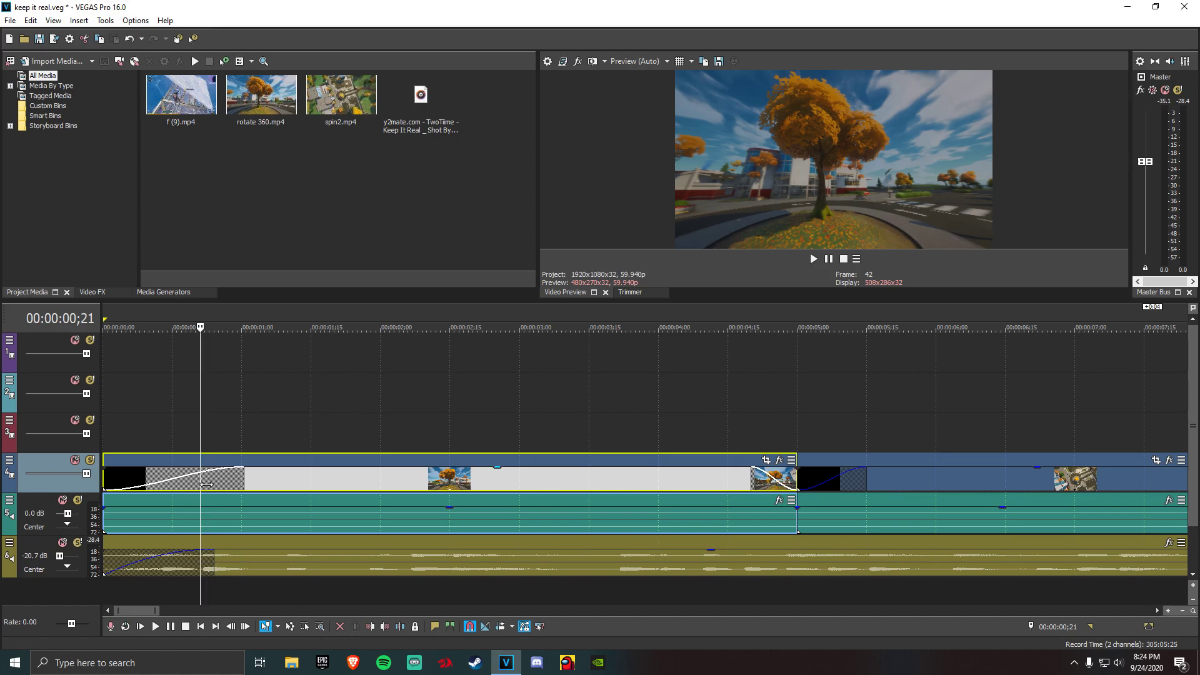
pyautogui.rightClick(201, 485)
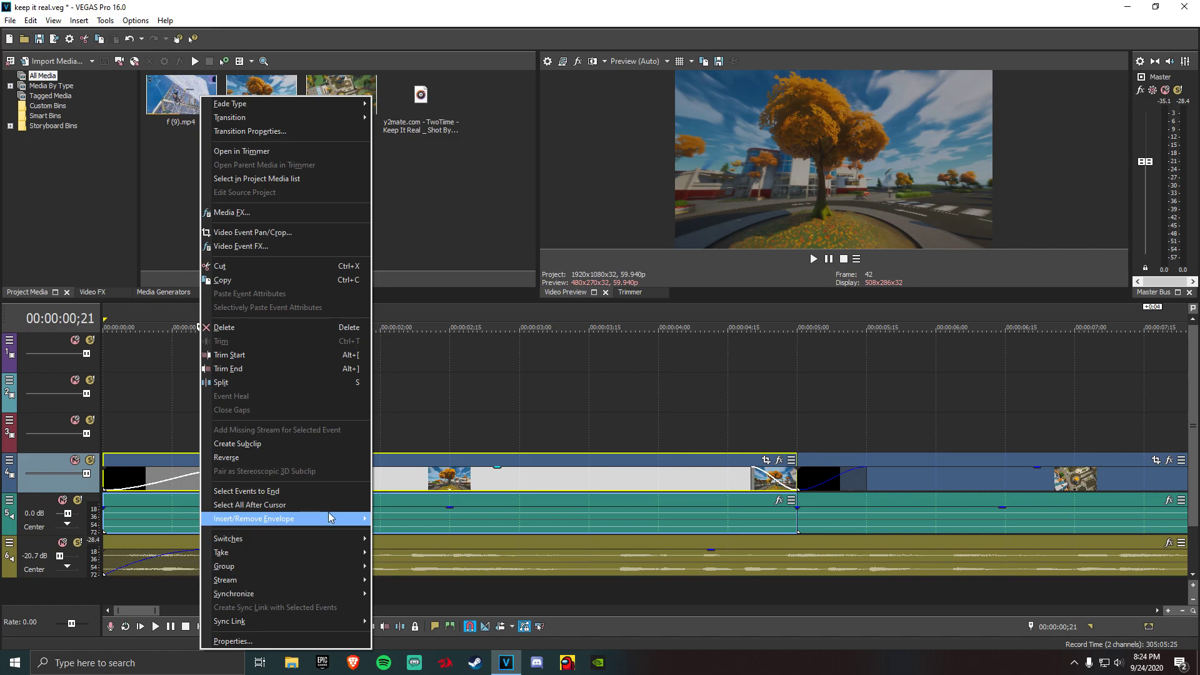
pyautogui.click(400, 519)
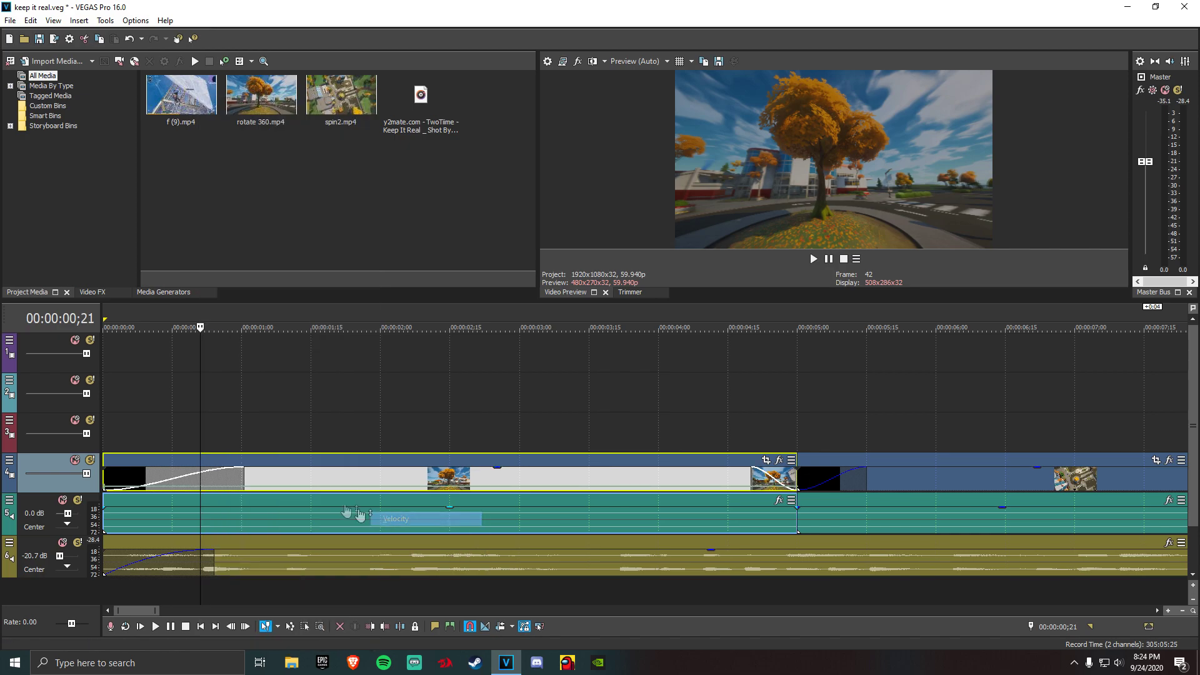
# Add a velocity point at about 00:00:00;21 on the rotate 360 clip and set it to normal velocity
pyautogui.rightClick(206, 488)
pyautogui.click(222, 500)
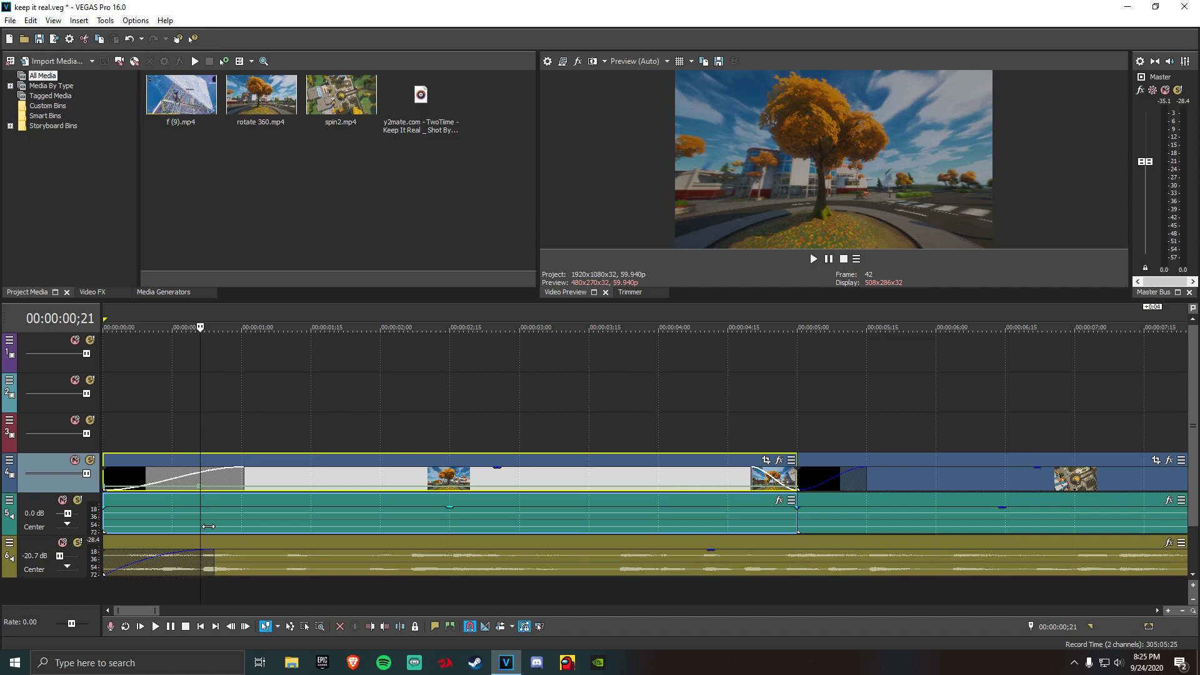
pyautogui.rightClick(200, 489)
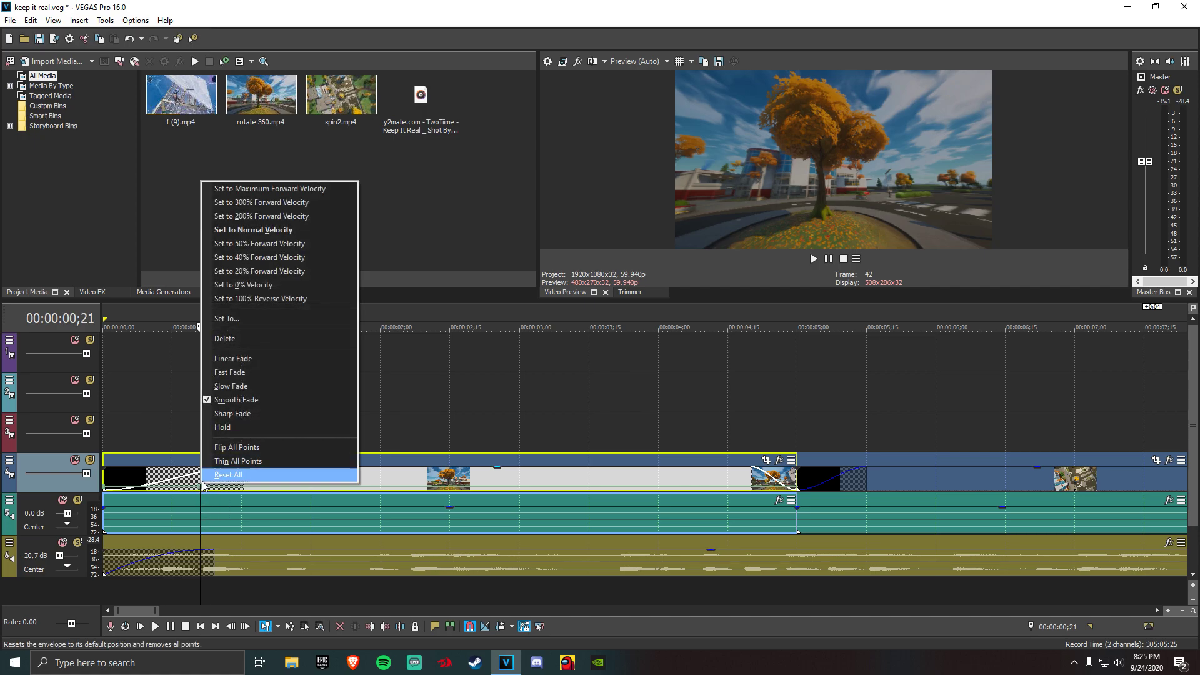
pyautogui.click(250, 230)
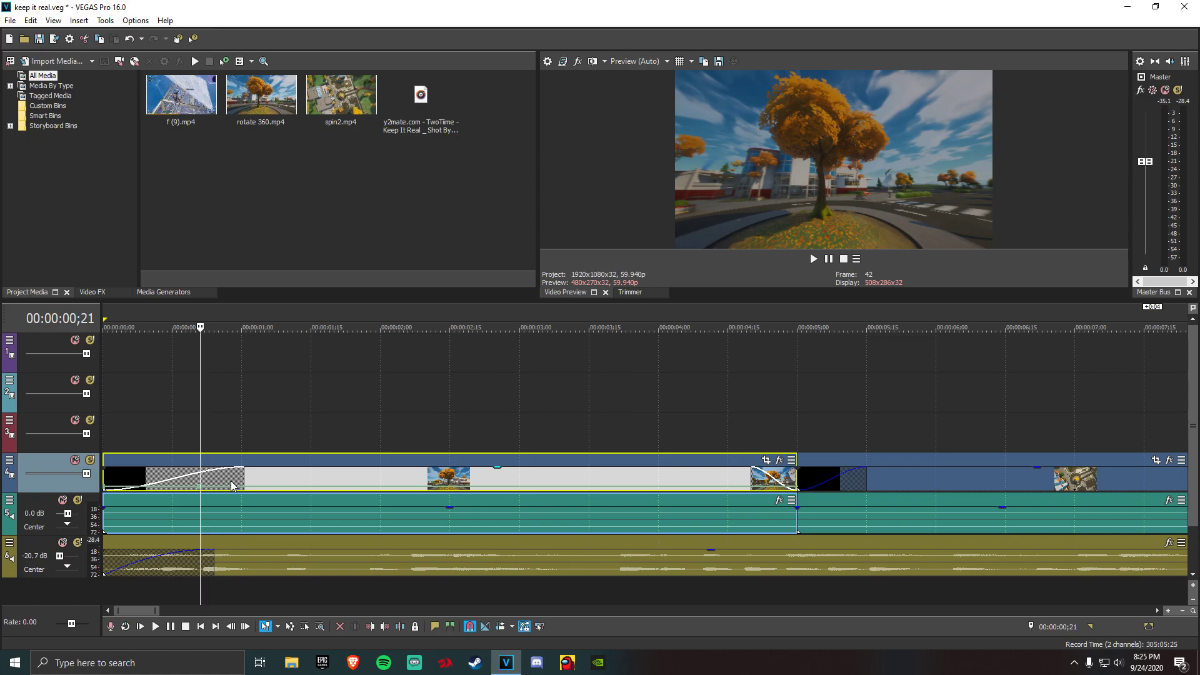
# Add another velocity point just before the beat, at about 00:00:00;12 on the rotate 360 clip
pyautogui.press('Left')
pyautogui.press('Left')
pyautogui.press('Left')
pyautogui.press('Left')
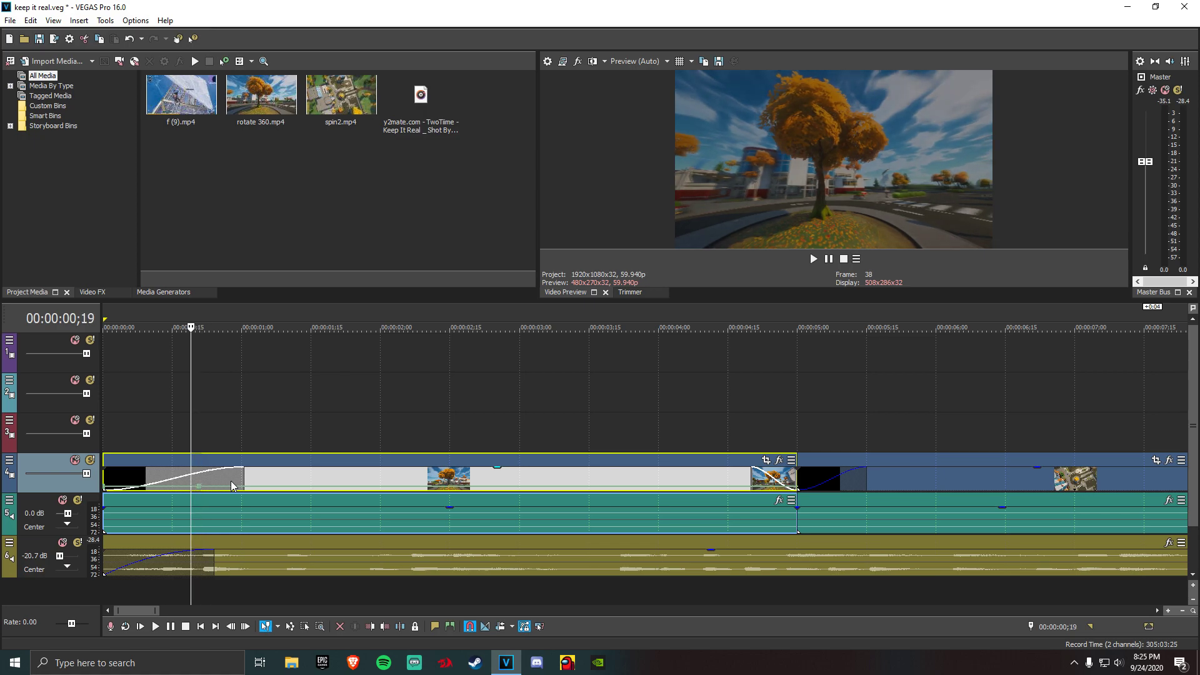
pyautogui.click(176, 484)
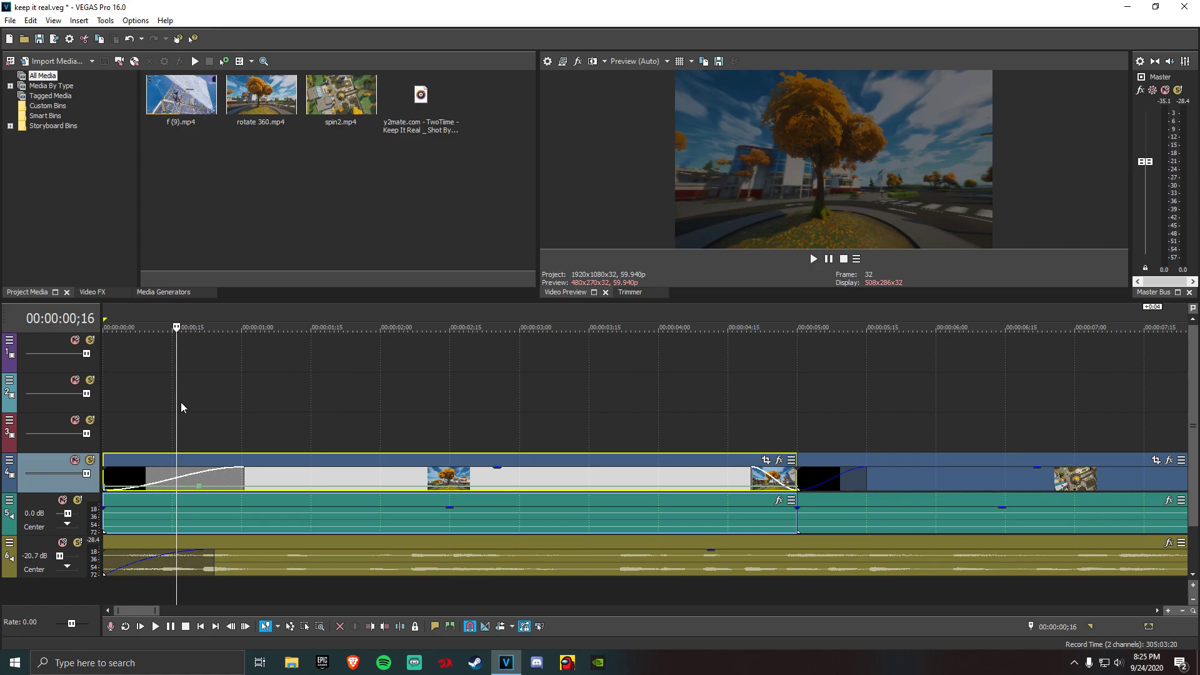
pyautogui.click(164, 484)
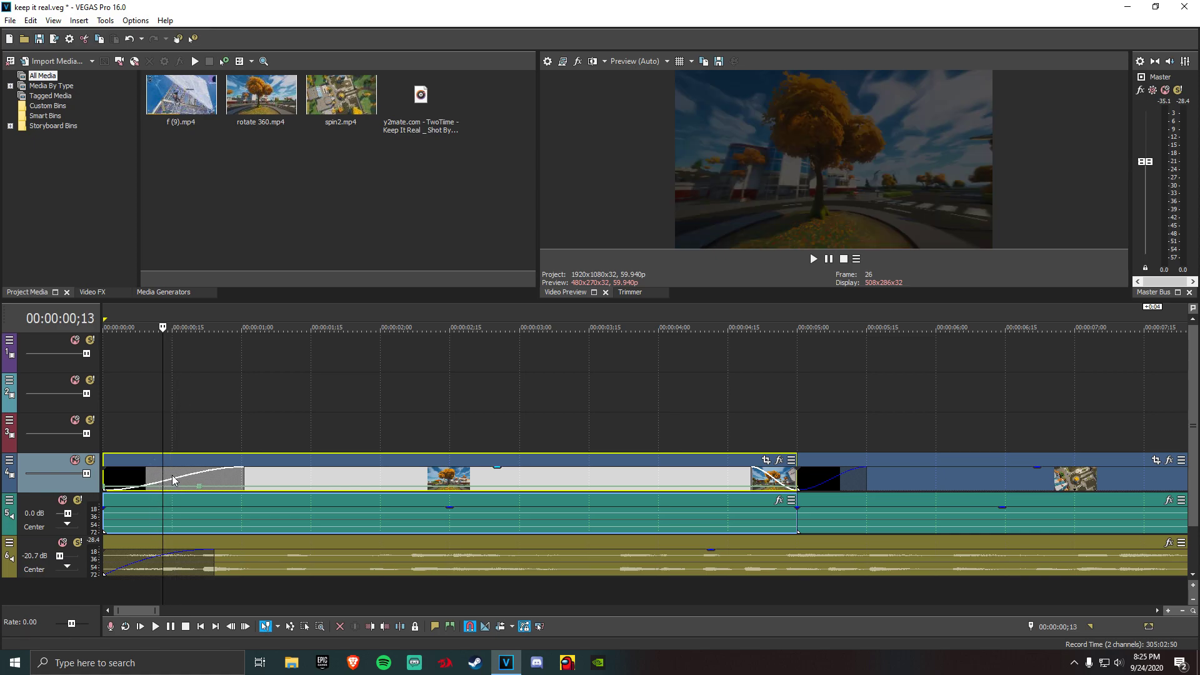
pyautogui.press('Left')
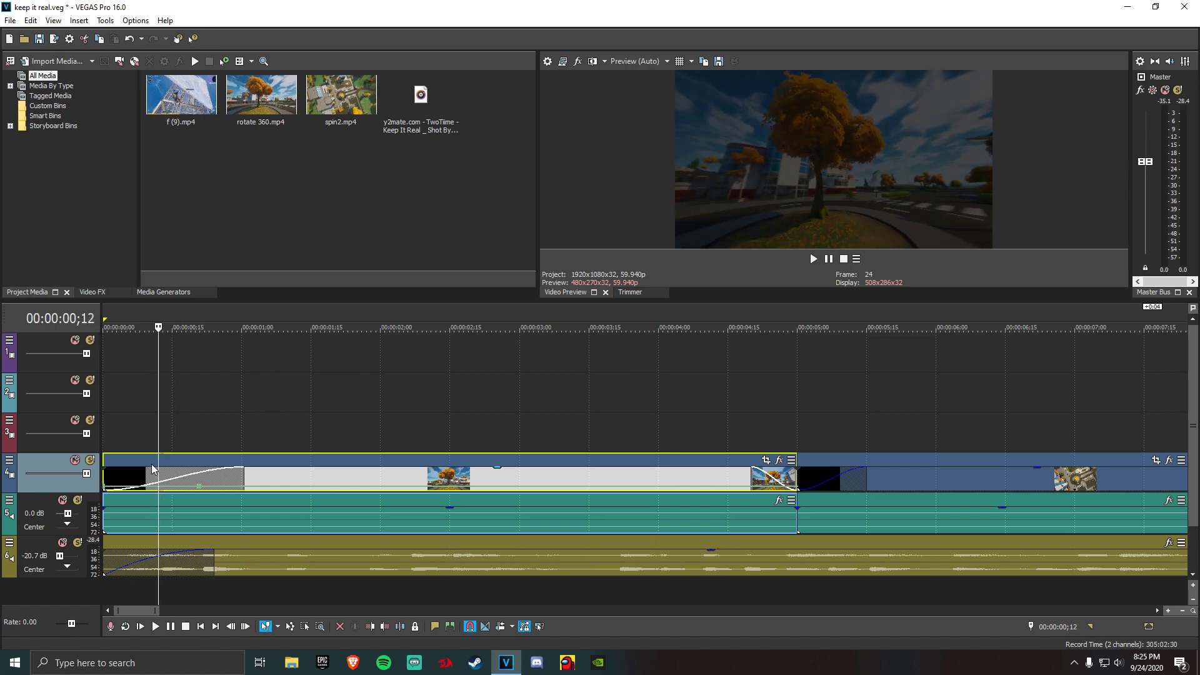
pyautogui.scroll(-2, 152, 469)
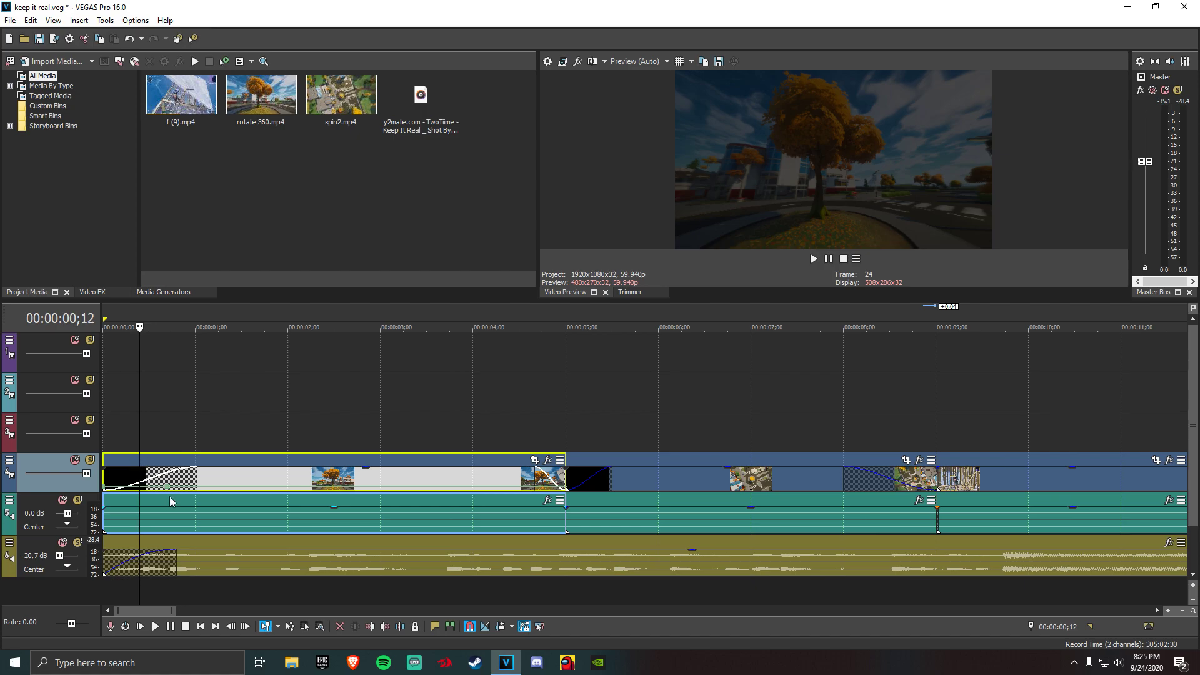
pyautogui.rightClick(145, 493)
pyautogui.press('Escape')
# Set the velocity point on the beat to 200% forward and add a point at about 00:00:00;25 set to 50% forward velocity
pyautogui.rightClick(168, 490)
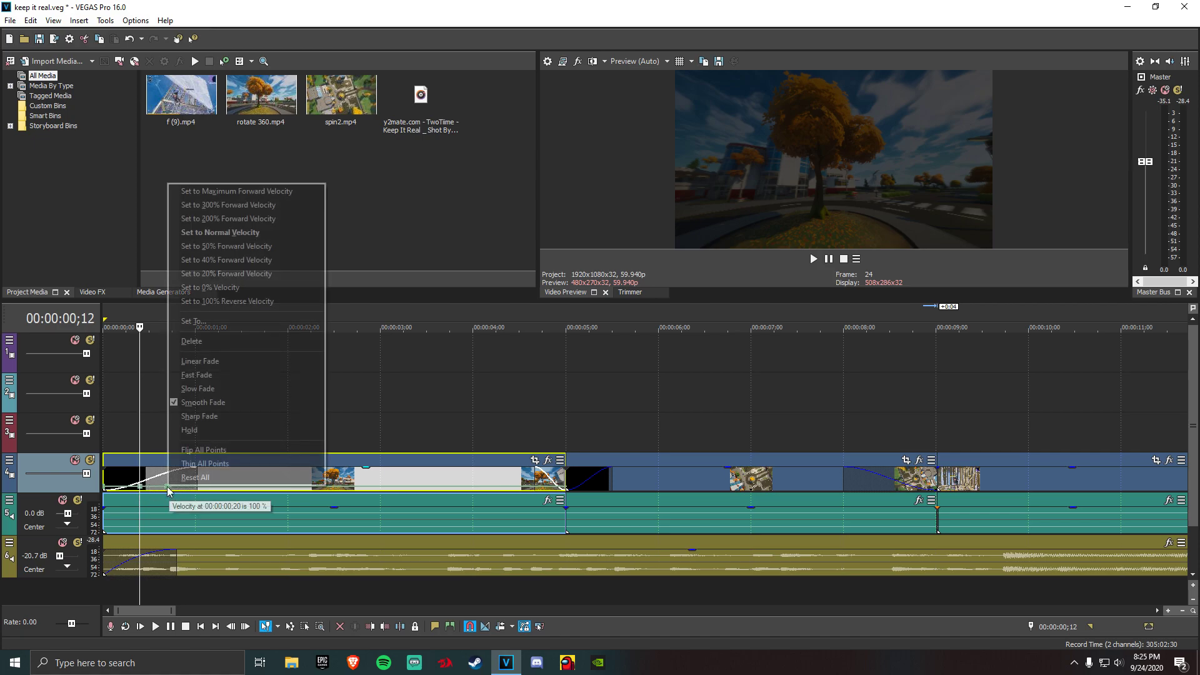
pyautogui.click(230, 218)
pyautogui.click(167, 482)
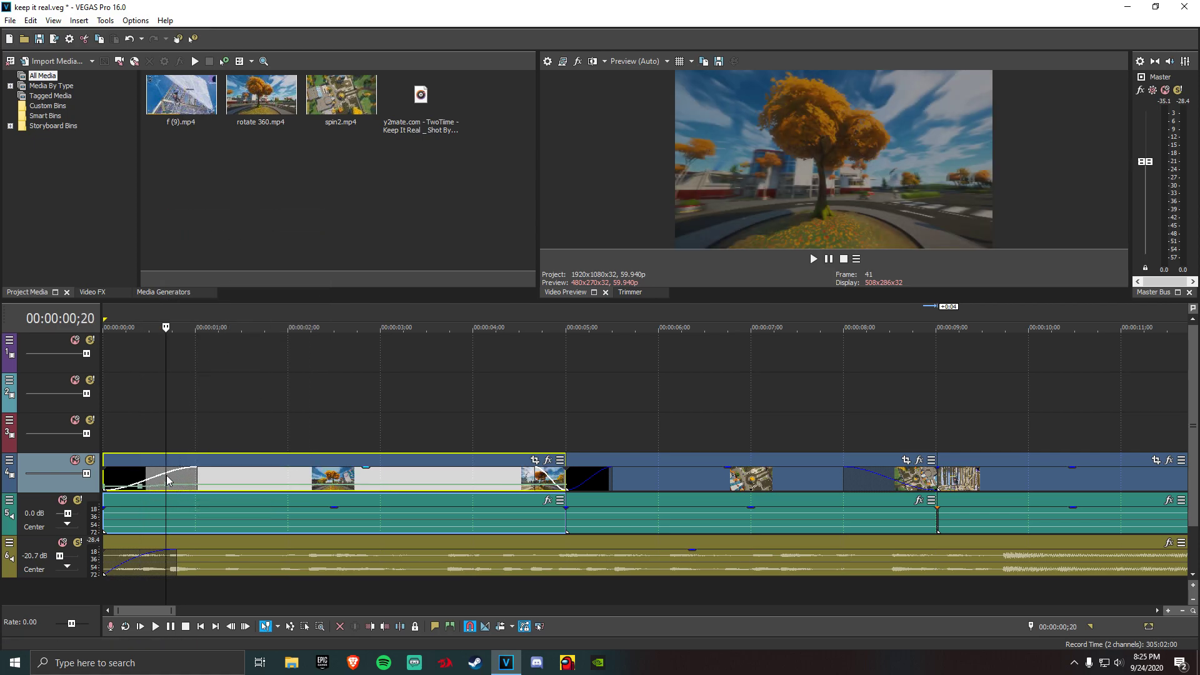
pyautogui.rightClick(178, 482)
pyautogui.press('Escape')
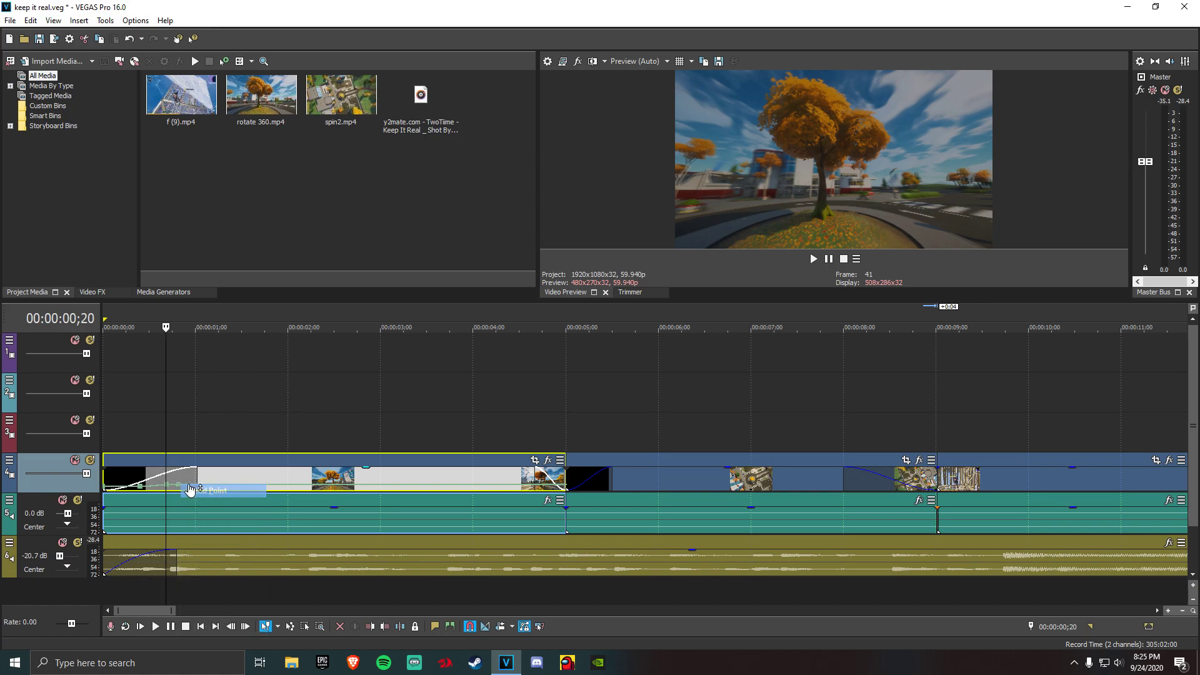
pyautogui.rightClick(182, 488)
pyautogui.click(225, 244)
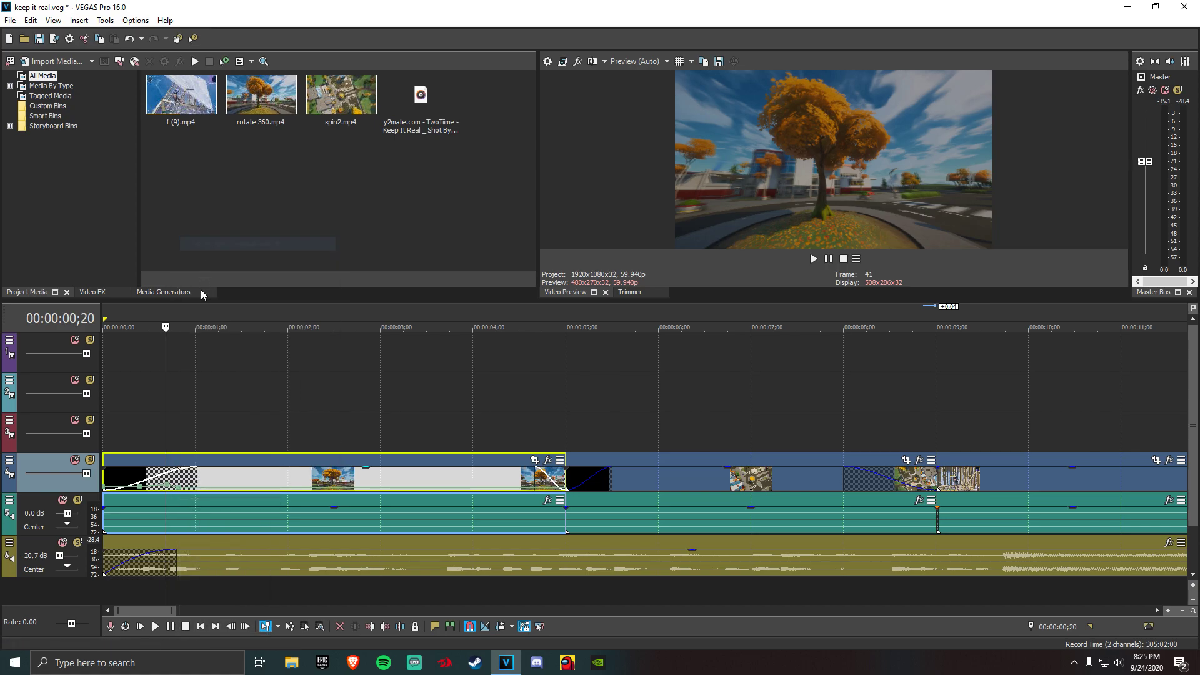
# Play the opening of the rotate 360 clip up to about 00:00:02;10 to check the speed change against the beat
pyautogui.click(156, 626)
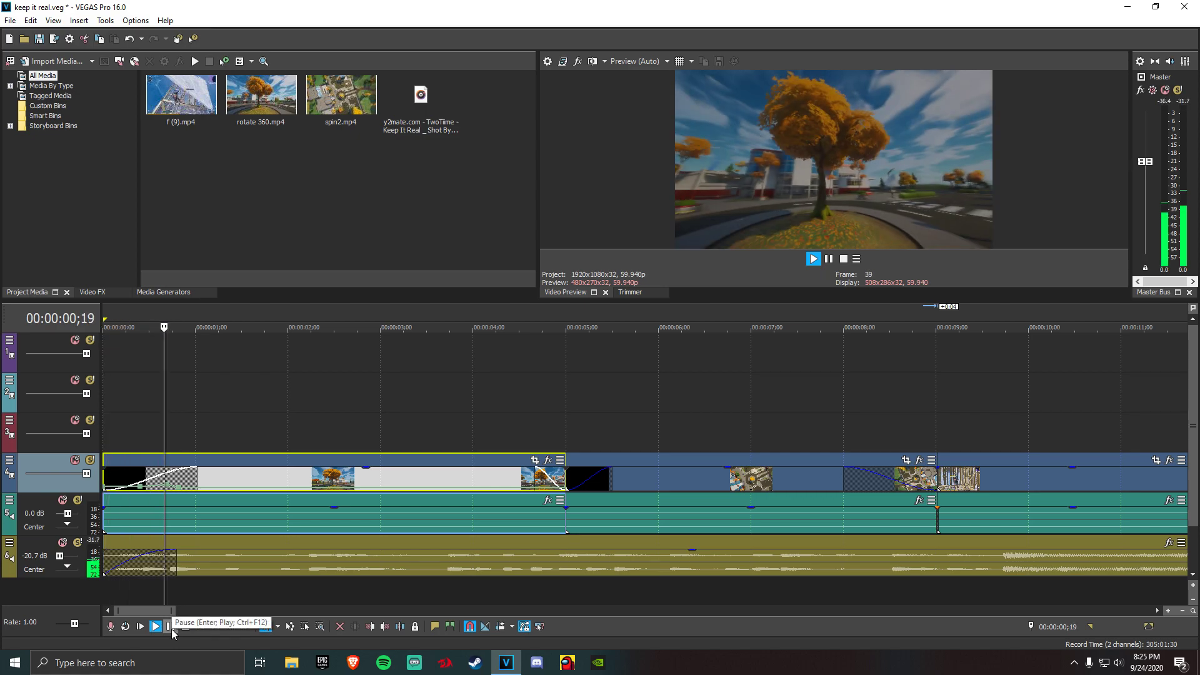
pyautogui.click(170, 627)
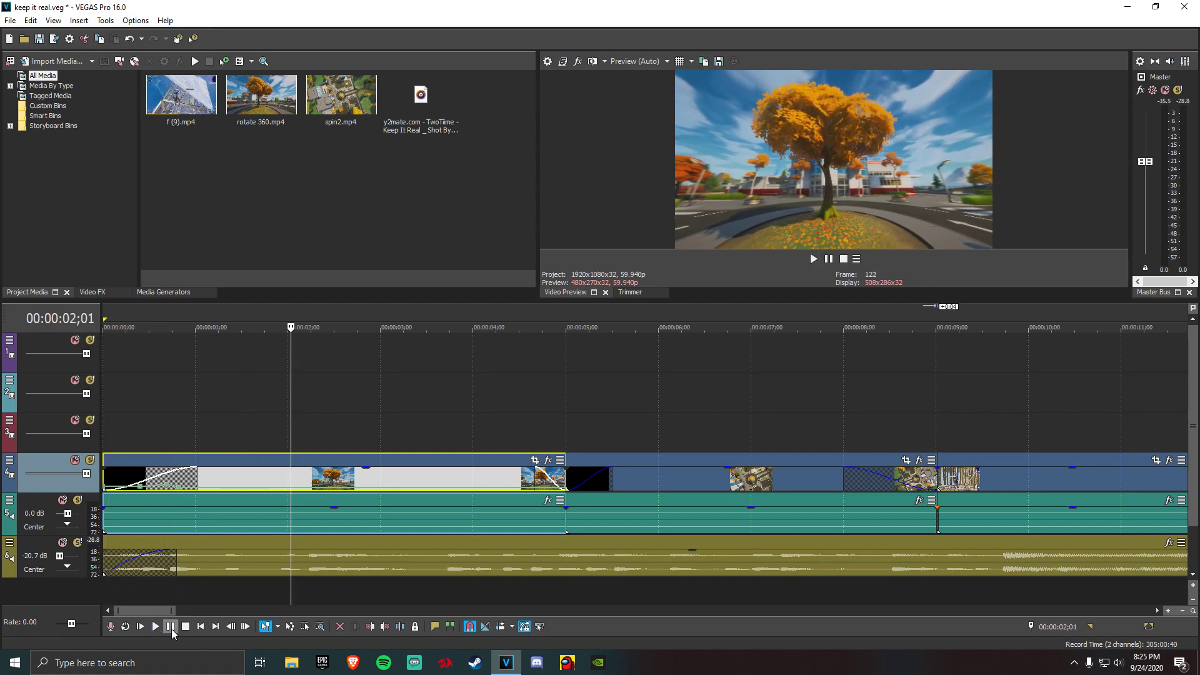
pyautogui.click(170, 627)
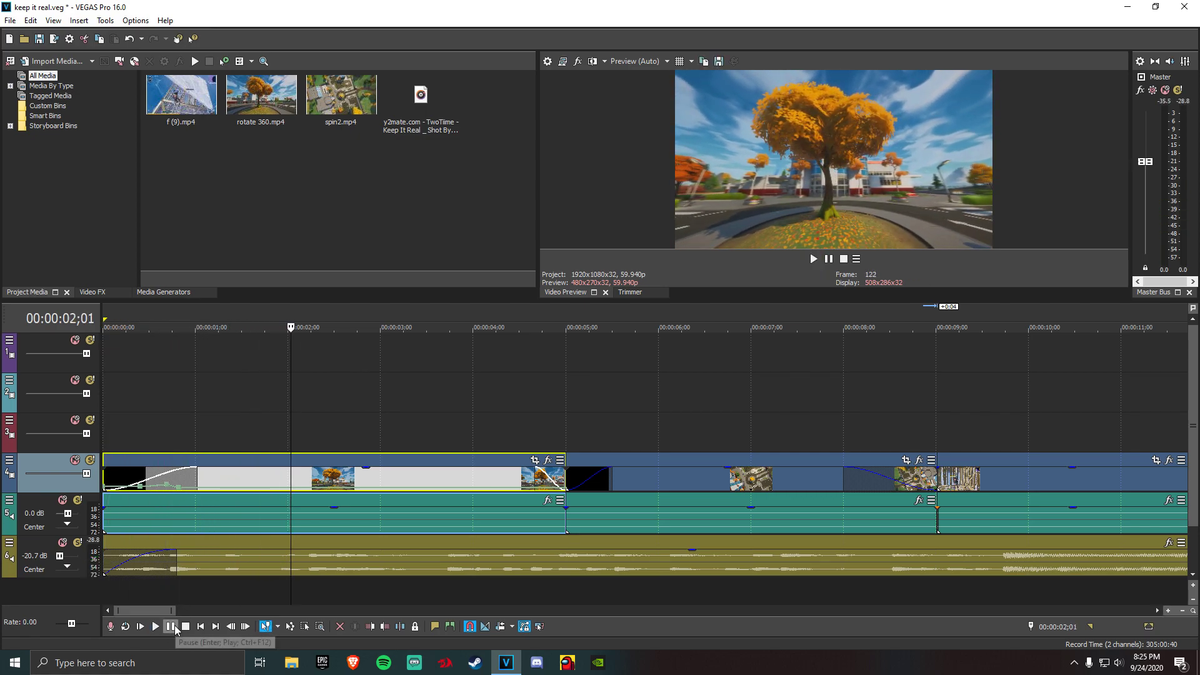
pyautogui.click(171, 626)
# Examine the song's waveform for further beats under the rotate 360 clip, around 00:00:02;10 and 00:00:03;24
pyautogui.scroll(3, 530, 598)
pyautogui.scroll(-2, 507, 597)
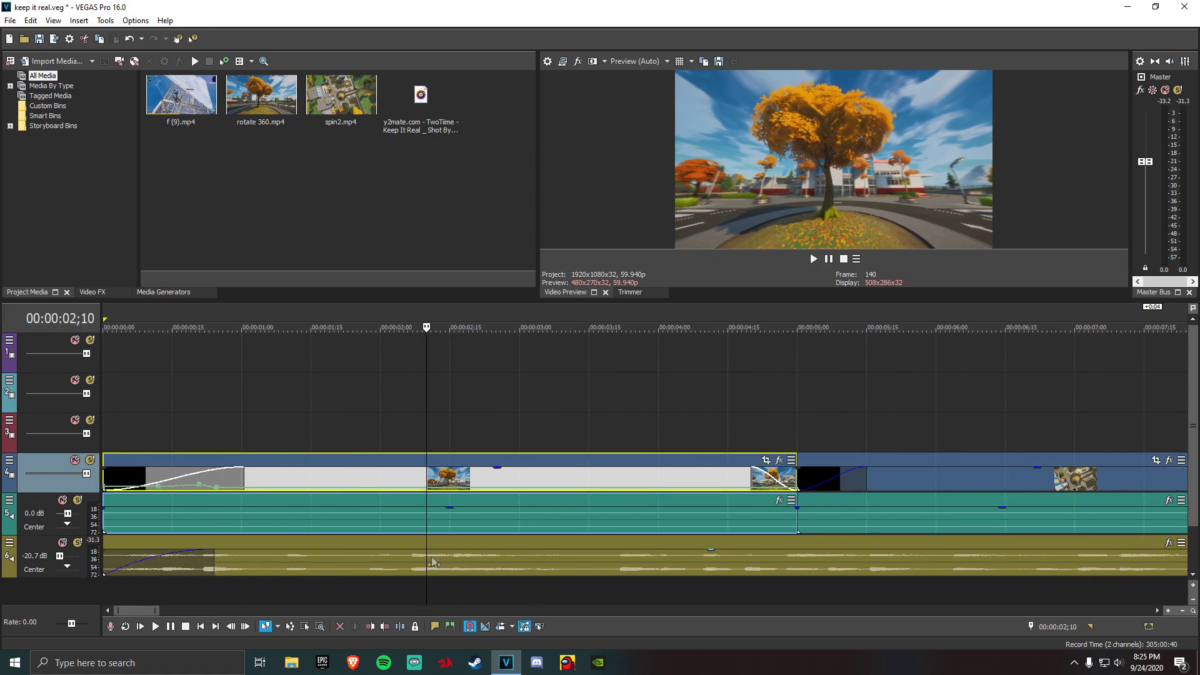
pyautogui.click(418, 556)
pyautogui.click(633, 560)
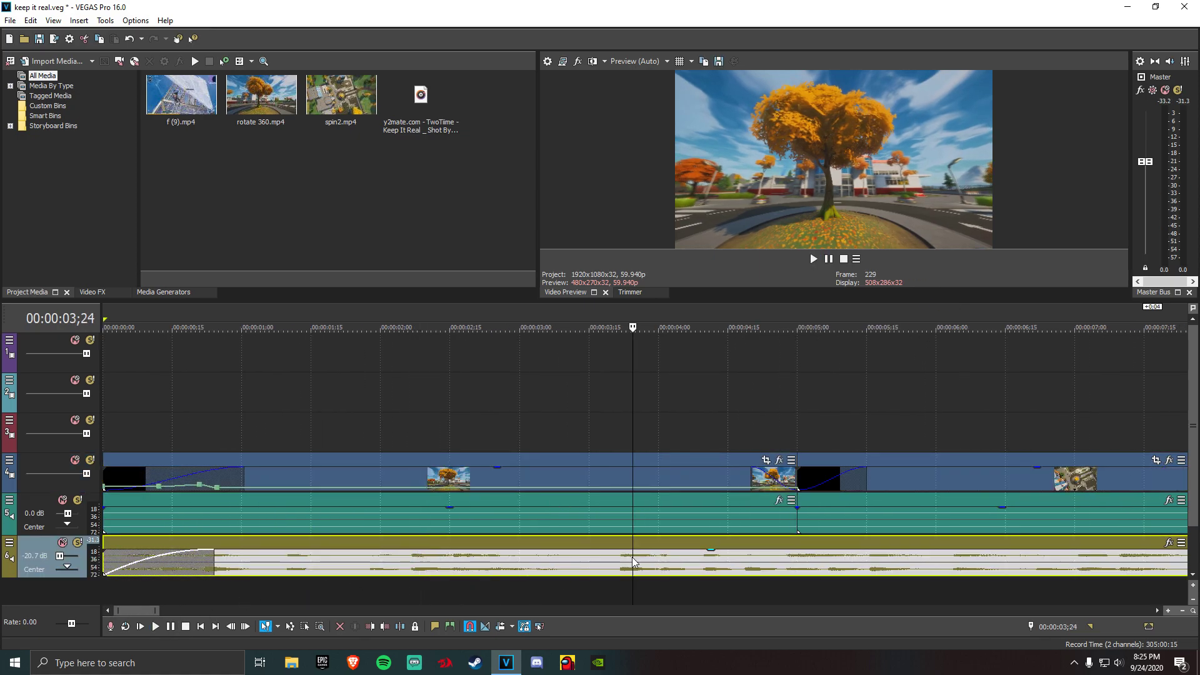
pyautogui.scroll(-3, 631, 566)
pyautogui.scroll(3, 452, 516)
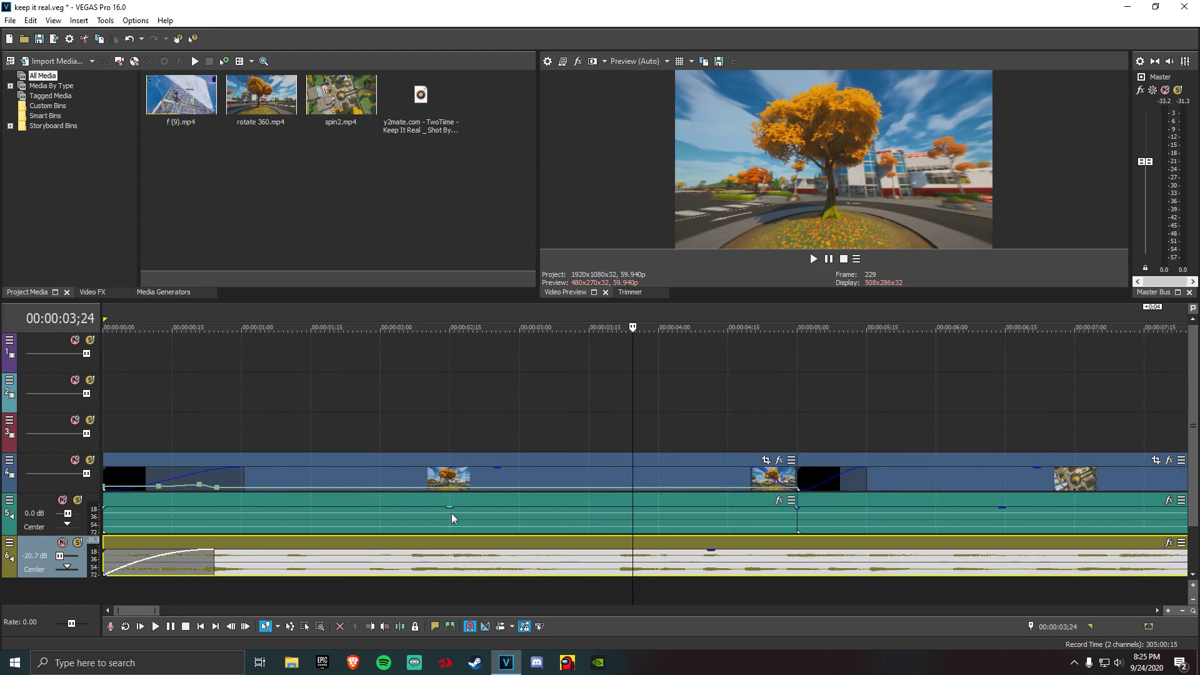
pyautogui.scroll(-2, 528, 593)
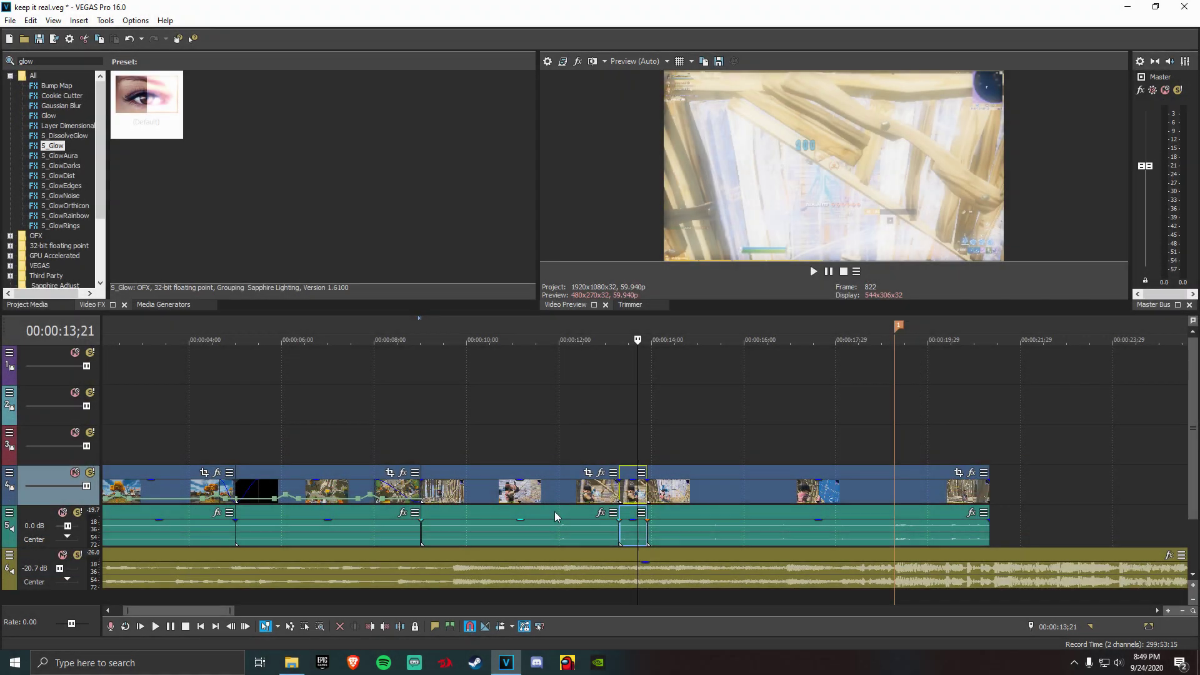
# Play the montage from its beginning up to about 00:00:10;12 to check the opening clips against the song
pyautogui.scroll(2, 554, 511)
pyautogui.scroll(-2, 385, 501)
pyautogui.scroll(-4, 130, 491)
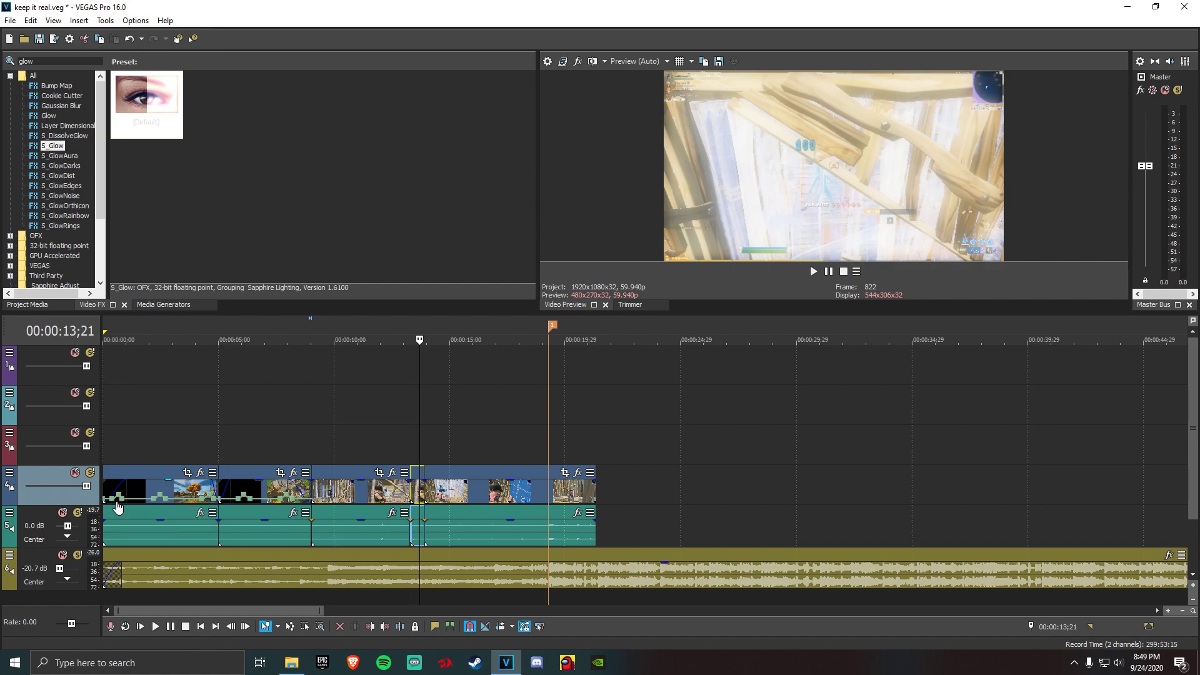
pyautogui.scroll(2, 153, 522)
pyautogui.scroll(2, 155, 526)
pyautogui.click(140, 626)
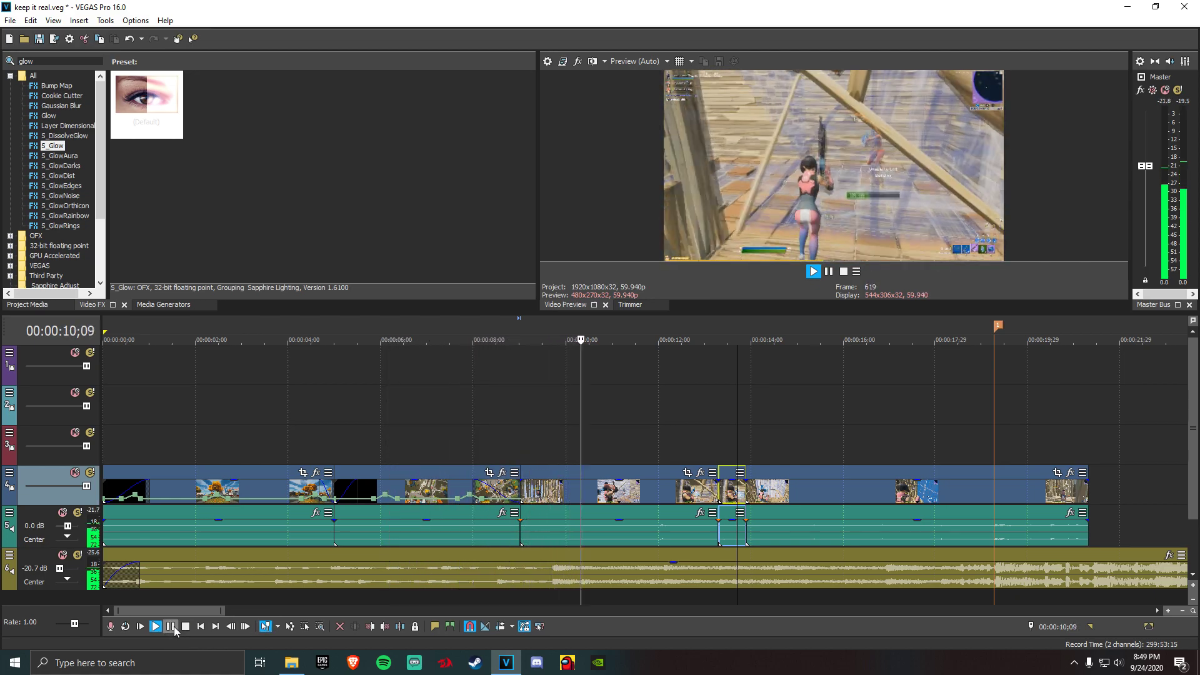
pyautogui.click(170, 626)
# Examine the short gameplay clip between 00:00:13;09 and 00:00:13;27 and its cuts with the neighbouring clips
pyautogui.scroll(3, 518, 538)
pyautogui.click(760, 492)
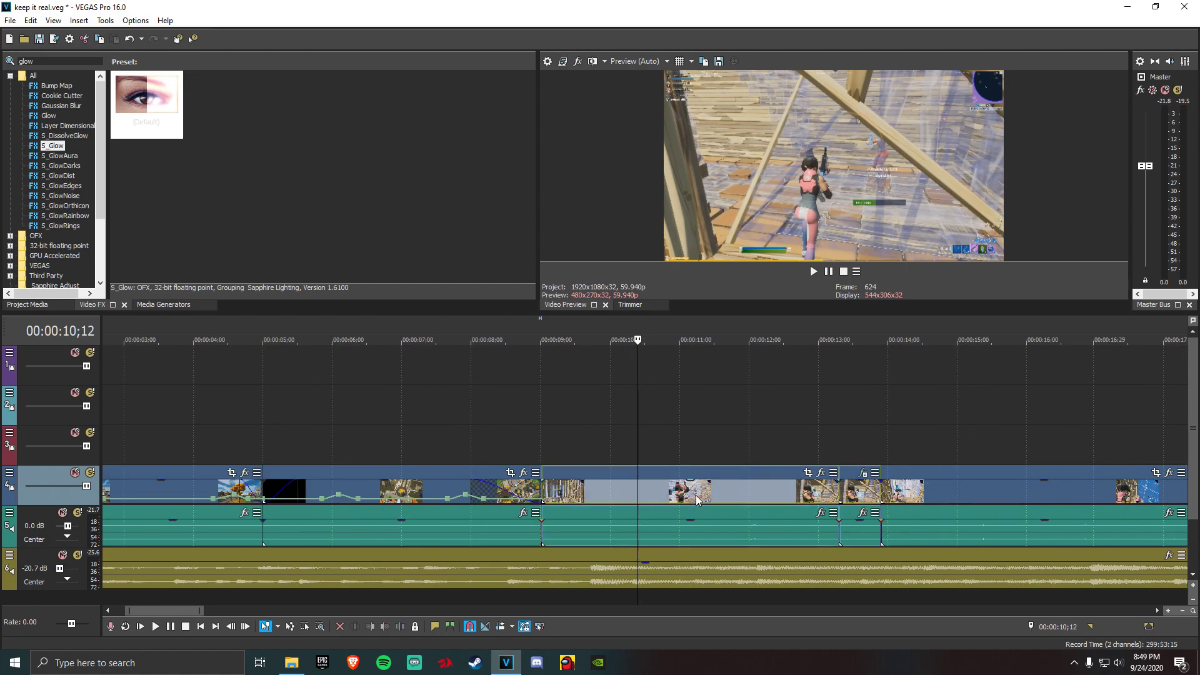
pyautogui.click(794, 494)
pyautogui.click(843, 492)
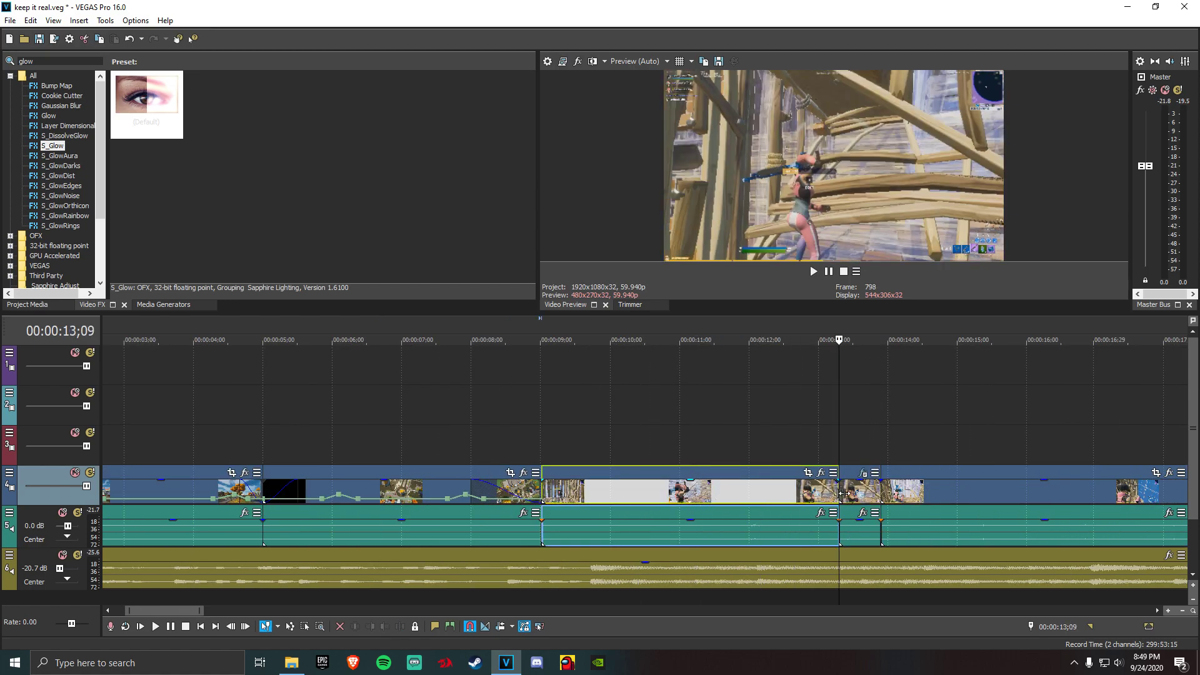
pyautogui.scroll(2, 292, 614)
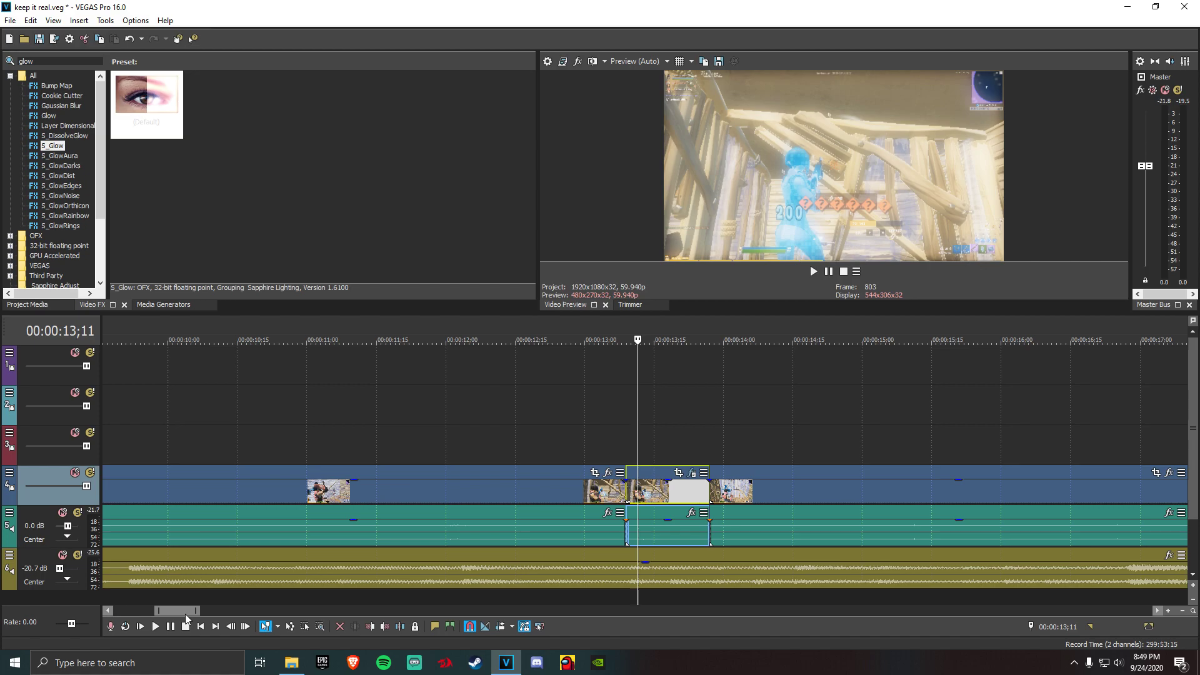
pyautogui.moveTo(185, 613); pyautogui.dragTo(191, 614)
pyautogui.click(427, 493)
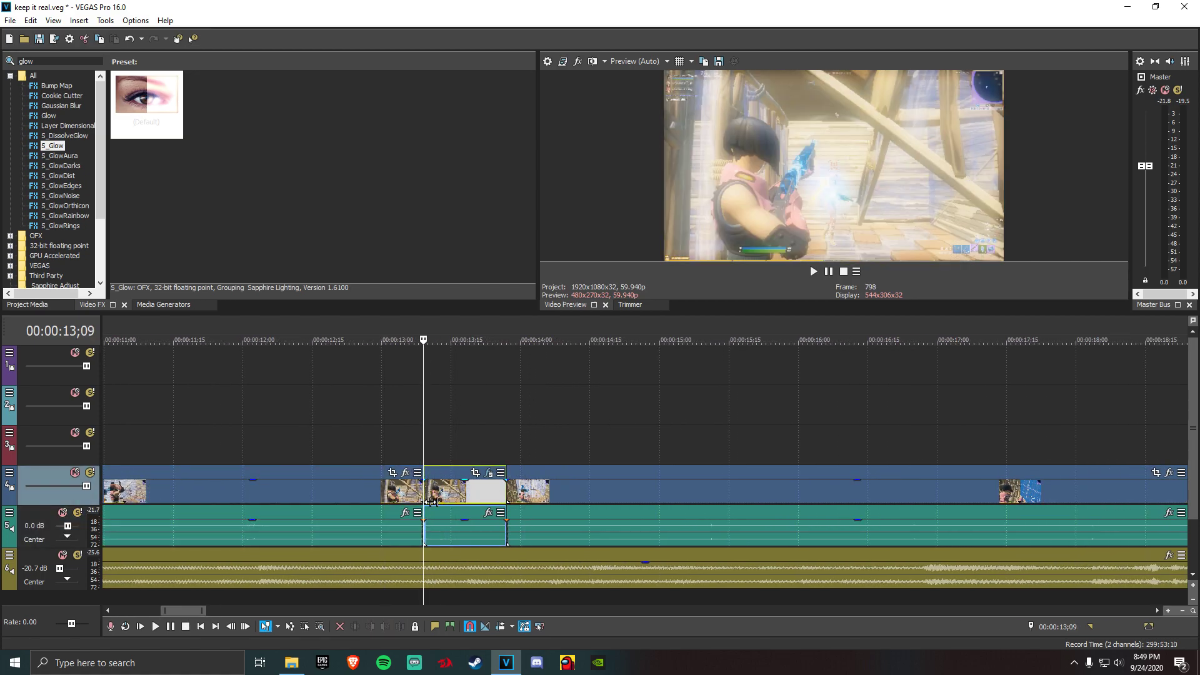
pyautogui.scroll(2, 431, 500)
pyautogui.click(659, 491)
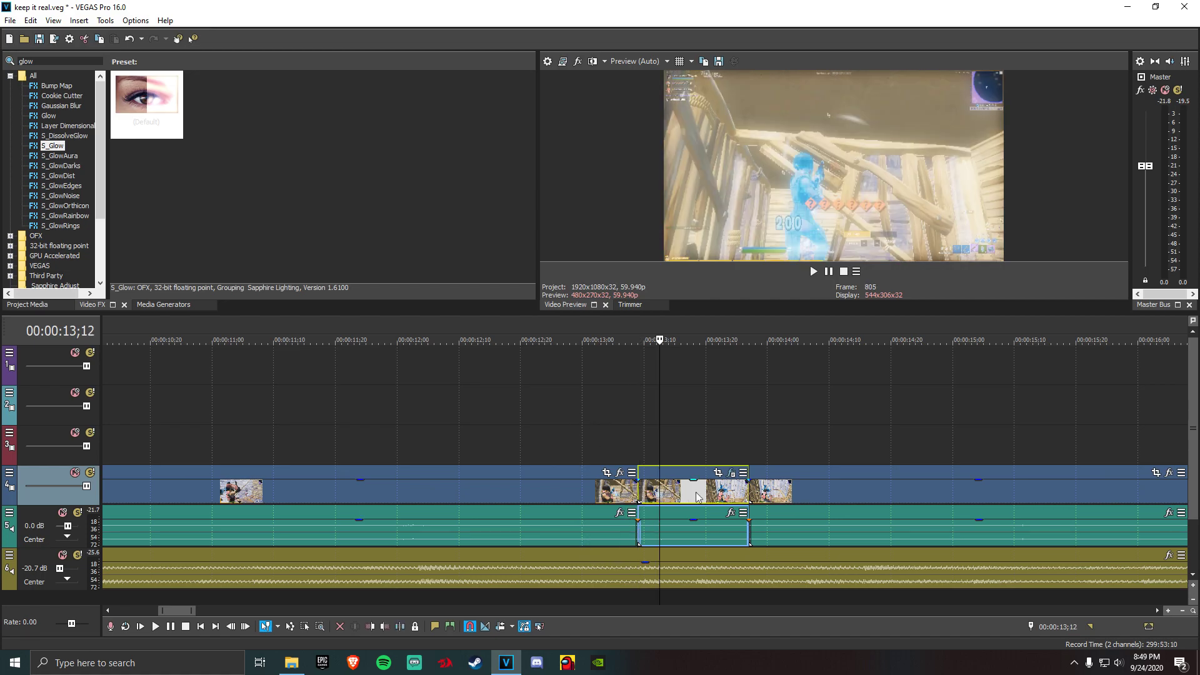
pyautogui.click(754, 495)
pyautogui.scroll(2, 690, 511)
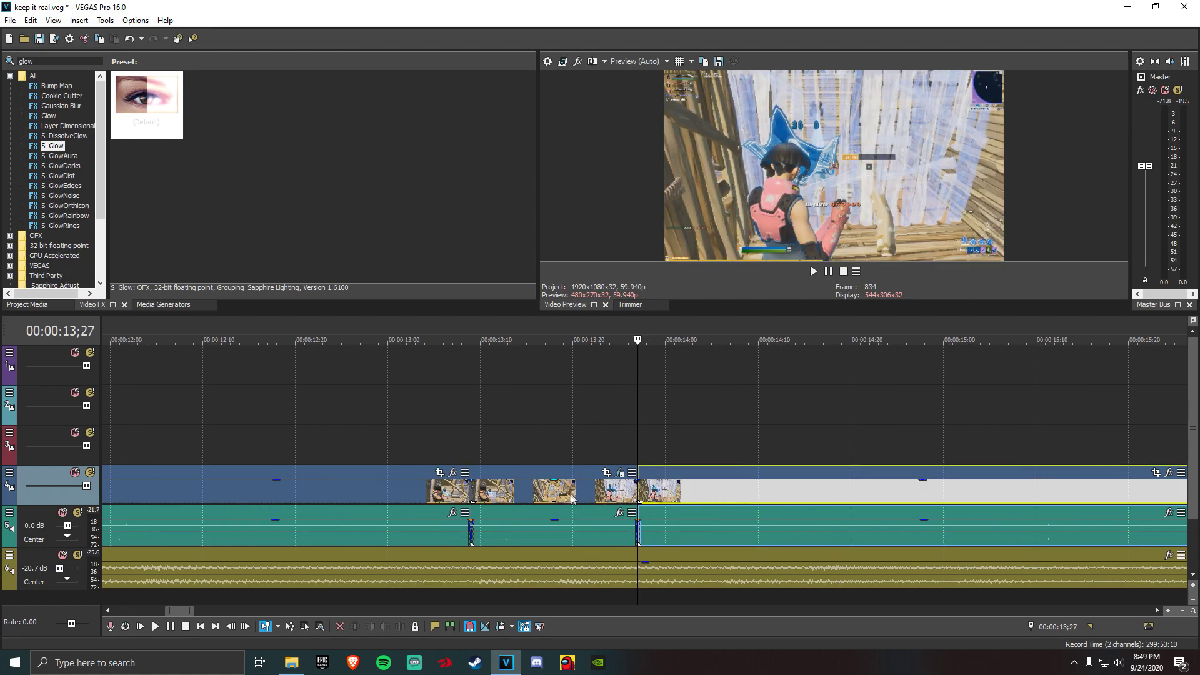
pyautogui.click(557, 494)
pyautogui.click(503, 494)
pyautogui.click(480, 494)
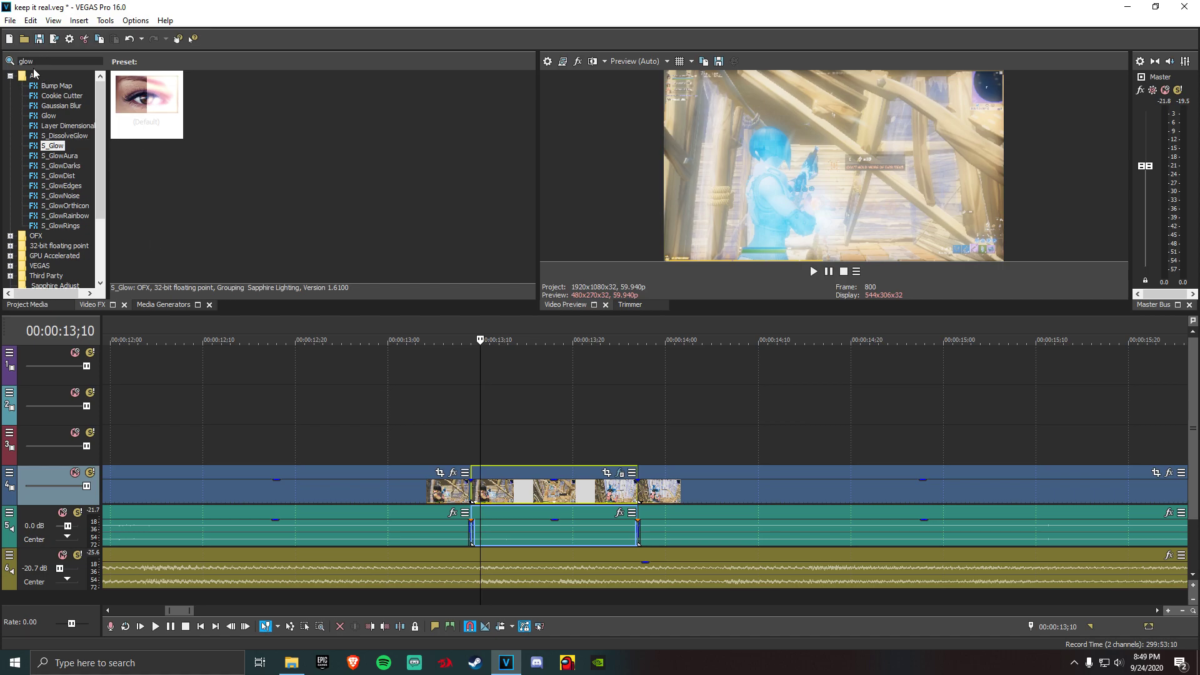
# Animate the S_Glow brightness on the short gameplay clip, lowering it with a keyframe at the clip's end, 00:00:00;18
pyautogui.click(52, 62)
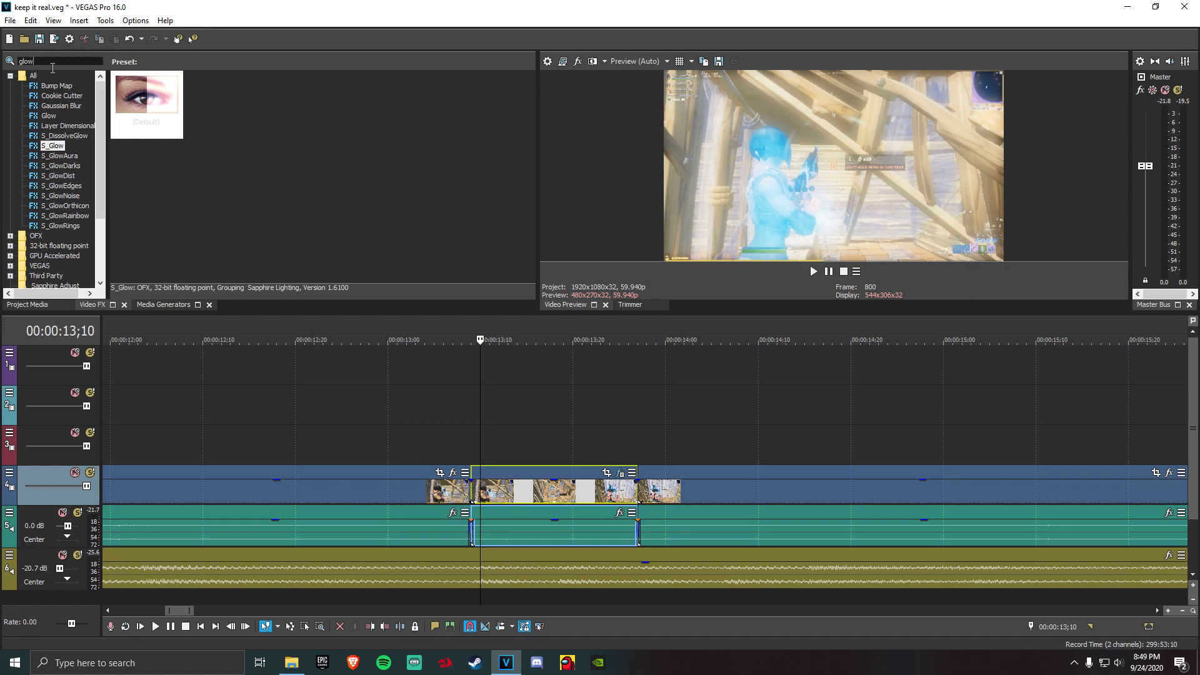
pyautogui.click(53, 146)
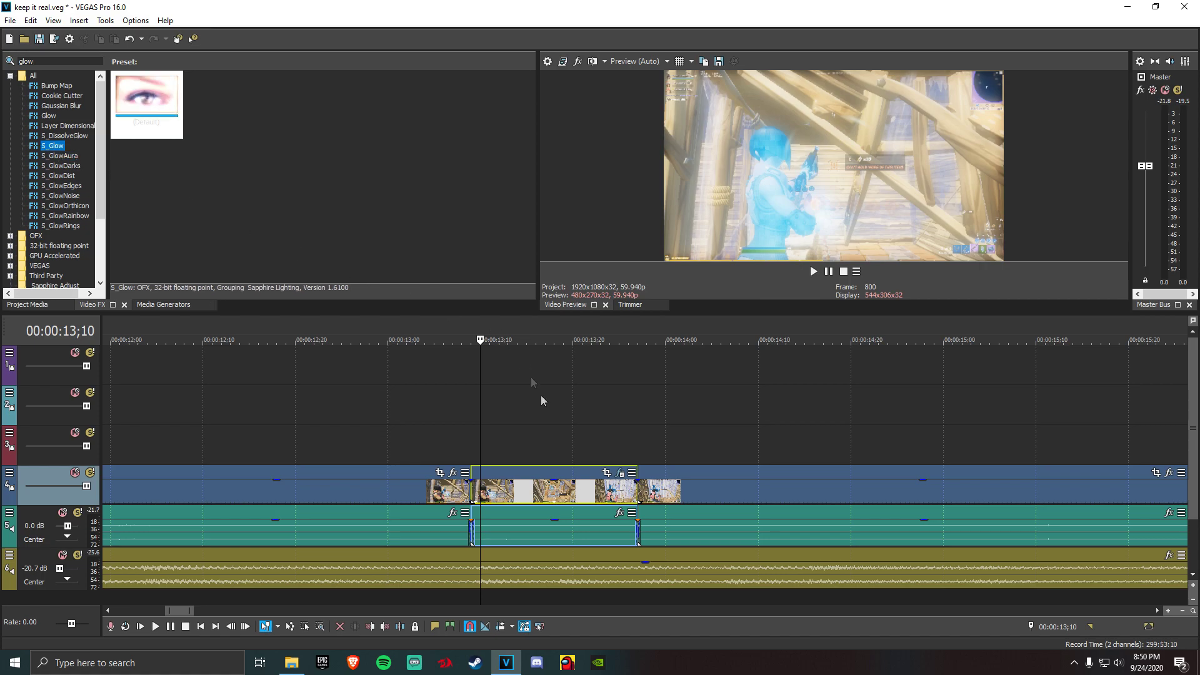
pyautogui.click(595, 494)
pyautogui.click(622, 473)
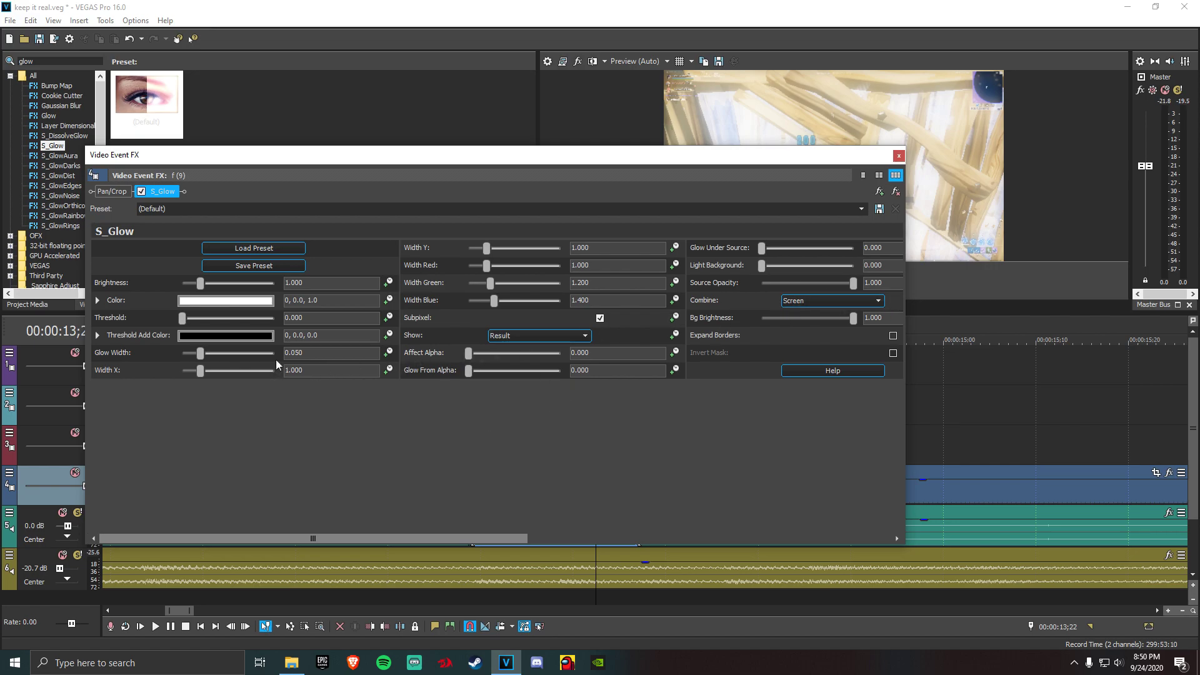
pyautogui.click(387, 283)
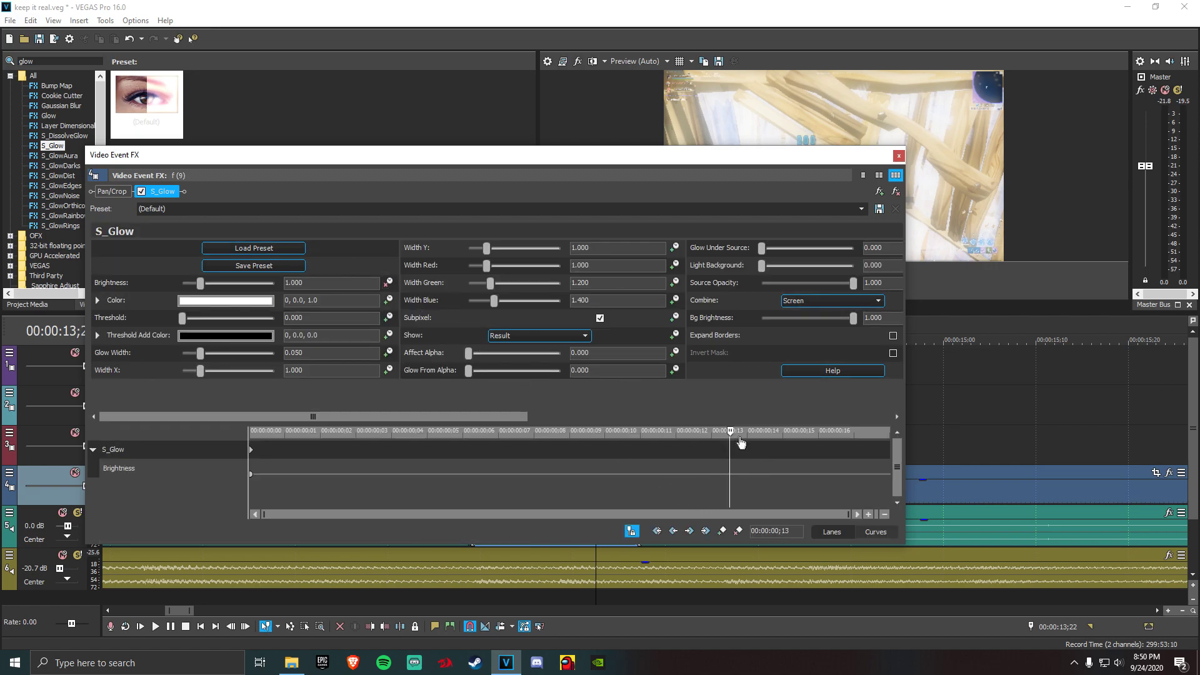
pyautogui.moveTo(731, 434); pyautogui.dragTo(1060, 425)
pyautogui.moveTo(302, 280); pyautogui.dragTo(225, 280)
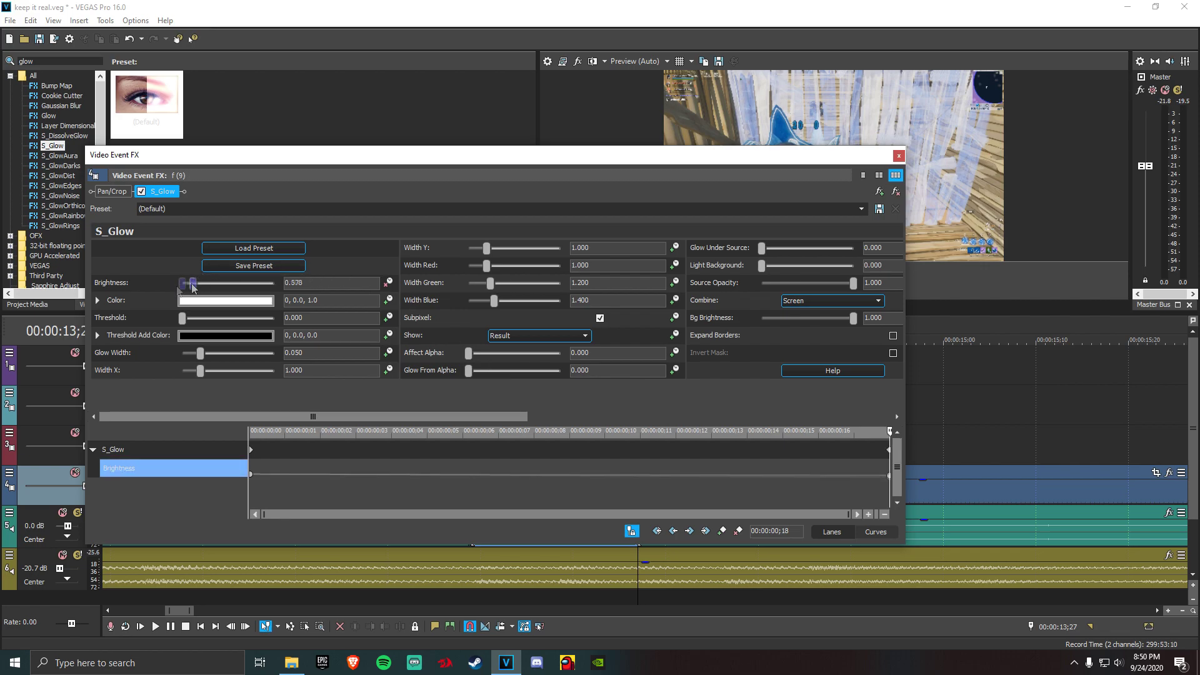
pyautogui.click(898, 155)
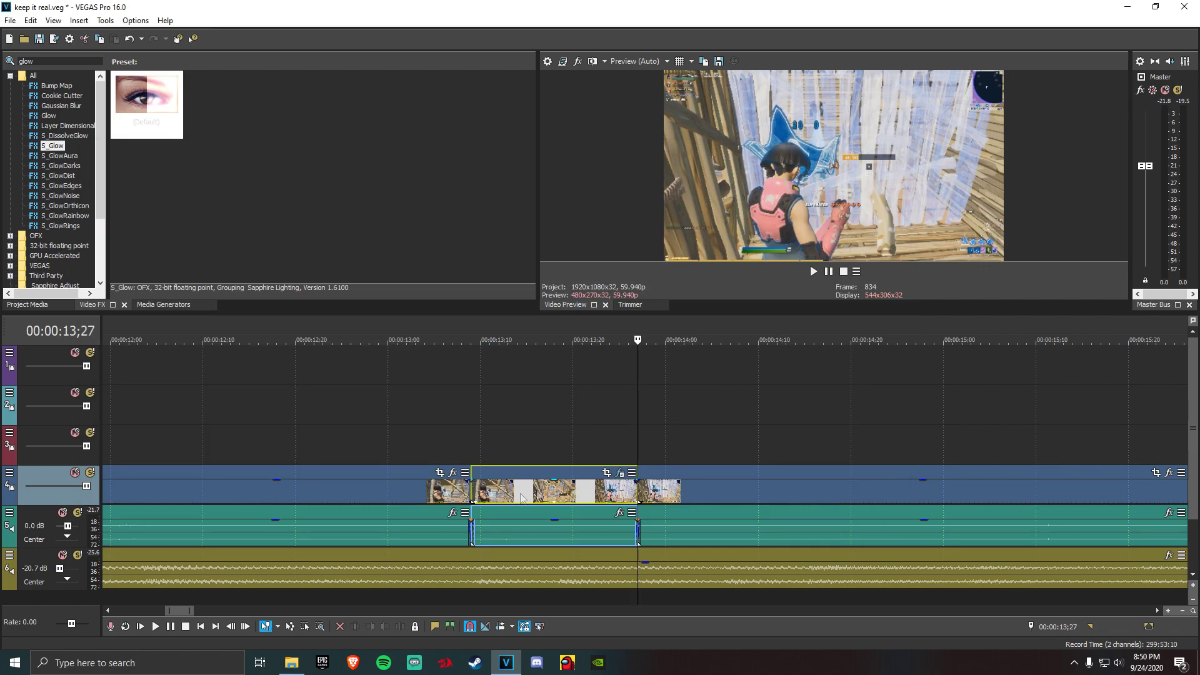
# Play the section leading into the short glow clip up to about 00:00:14;10 to check the flash against the beat
pyautogui.scroll(-2, 437, 487)
pyautogui.click(509, 490)
pyautogui.click(155, 626)
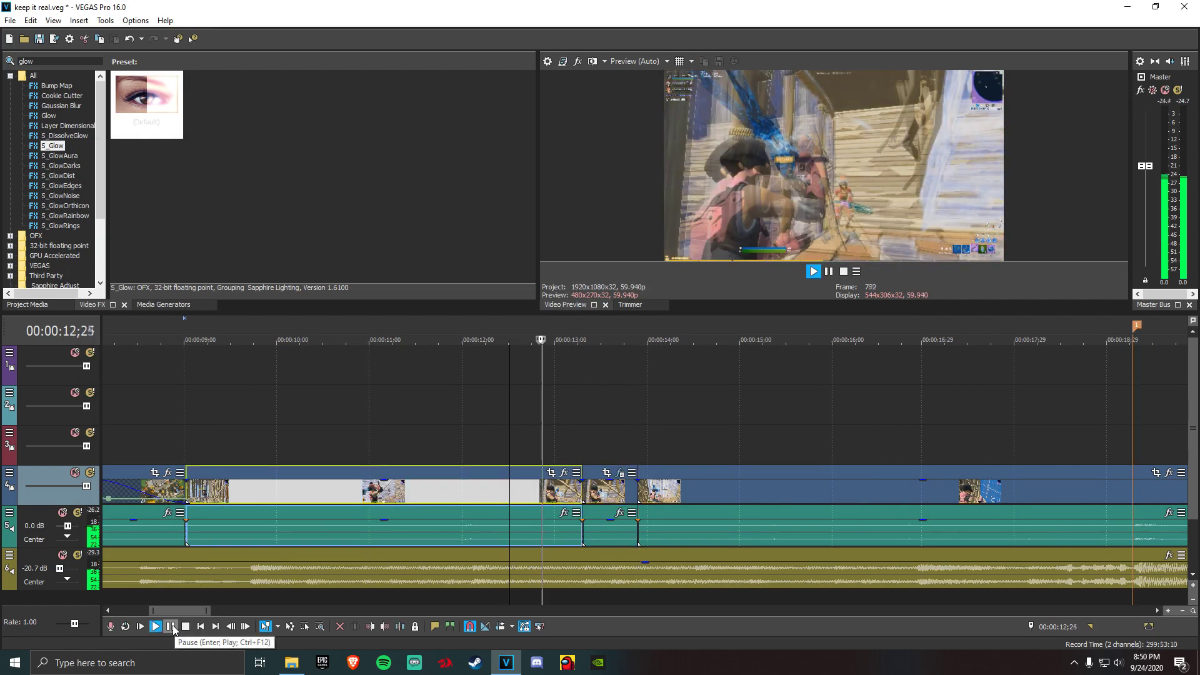
pyautogui.click(171, 627)
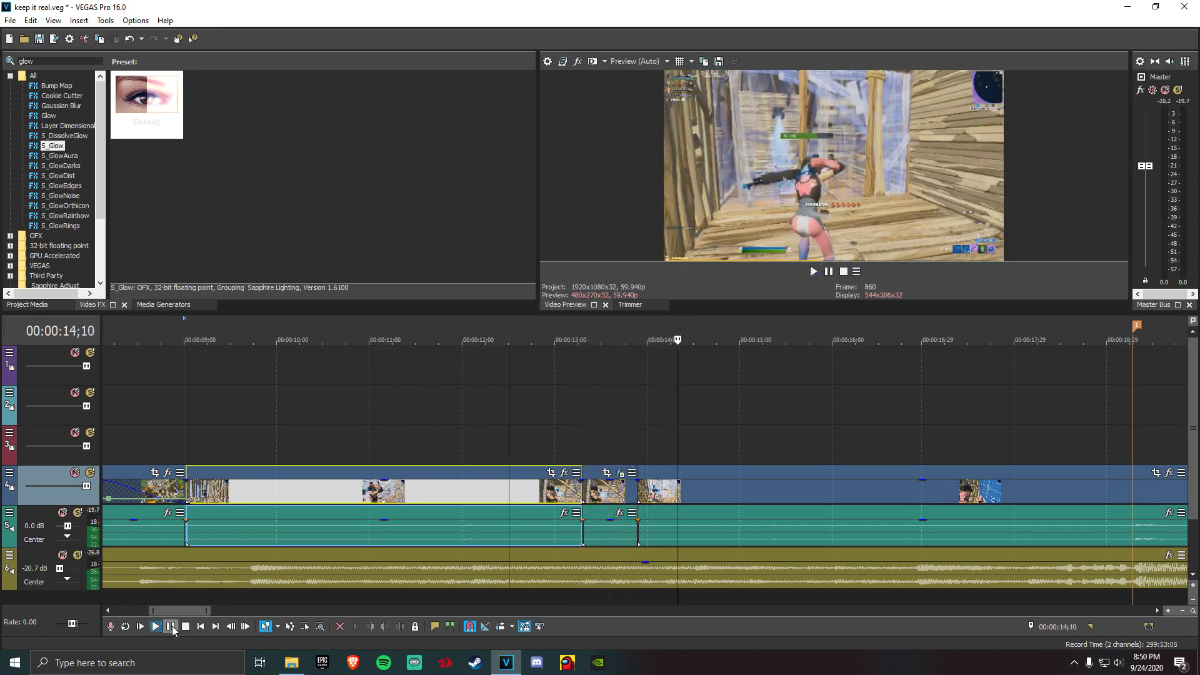
pyautogui.click(542, 525)
pyautogui.scroll(-1, 385, 499)
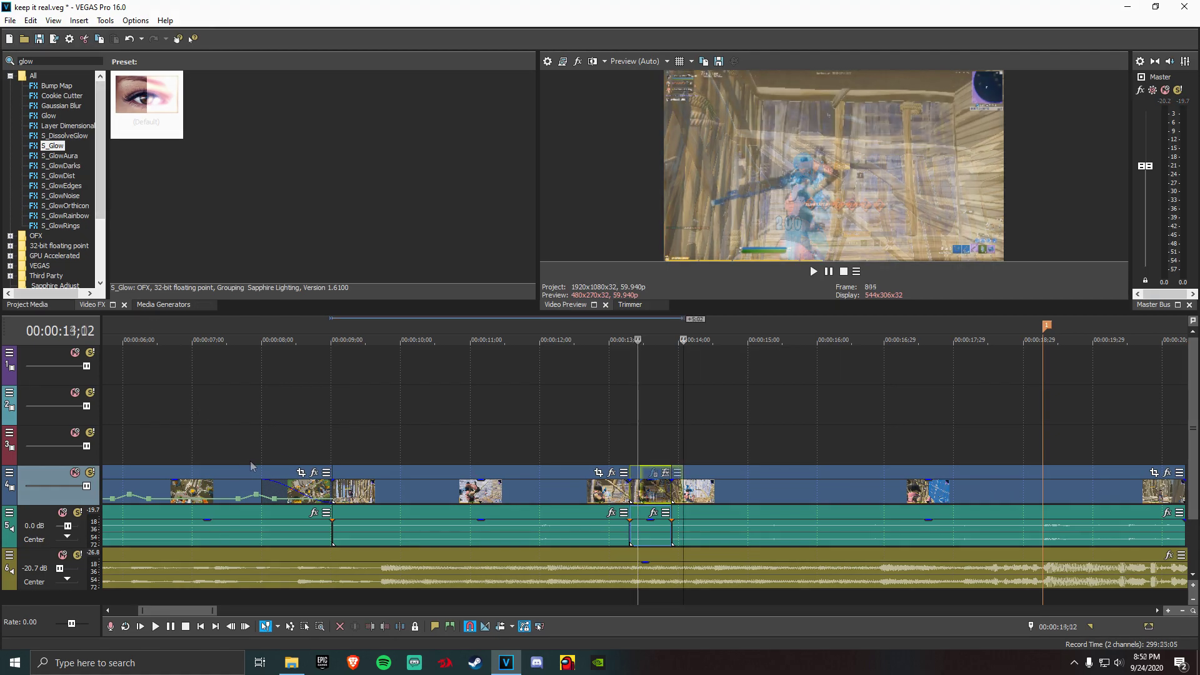
# Place the yellow ring overlay clip on the topmost track, above the short glow clip
pyautogui.moveTo(645, 488); pyautogui.dragTo(641, 375)
pyautogui.click(630, 374)
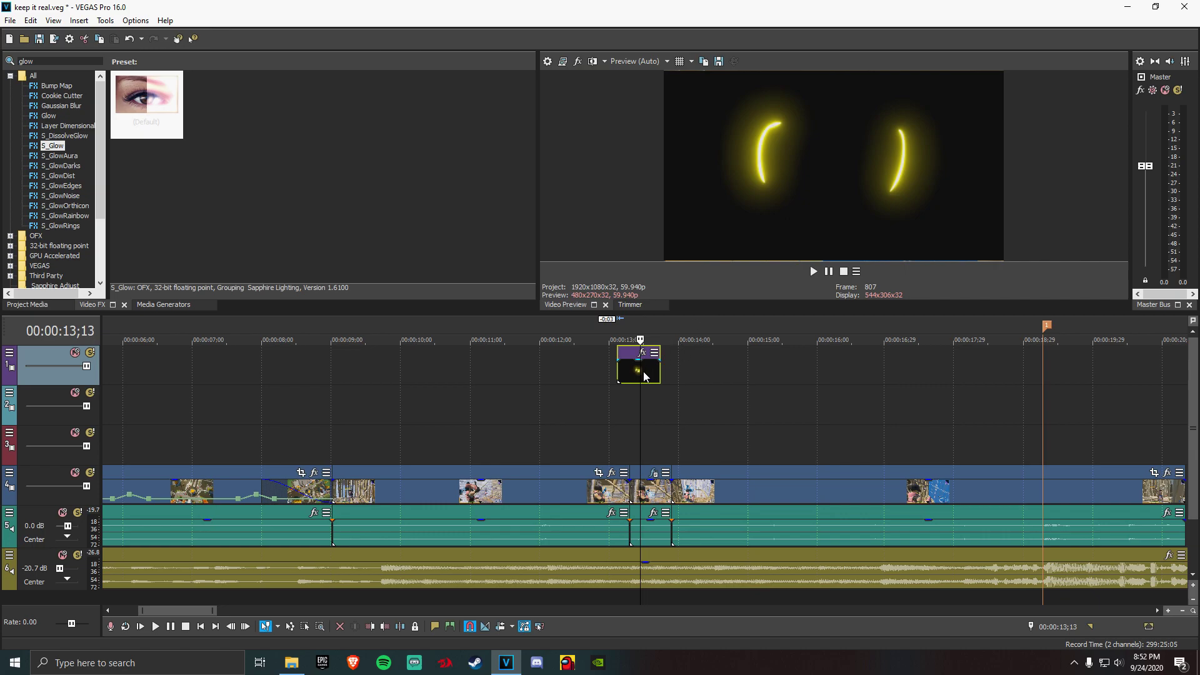
pyautogui.moveTo(635, 376); pyautogui.dragTo(651, 375)
# Move the yellow ring overlay earlier so it ends at the glow clip's starting cut, 00:00:13;09
pyautogui.click(623, 412)
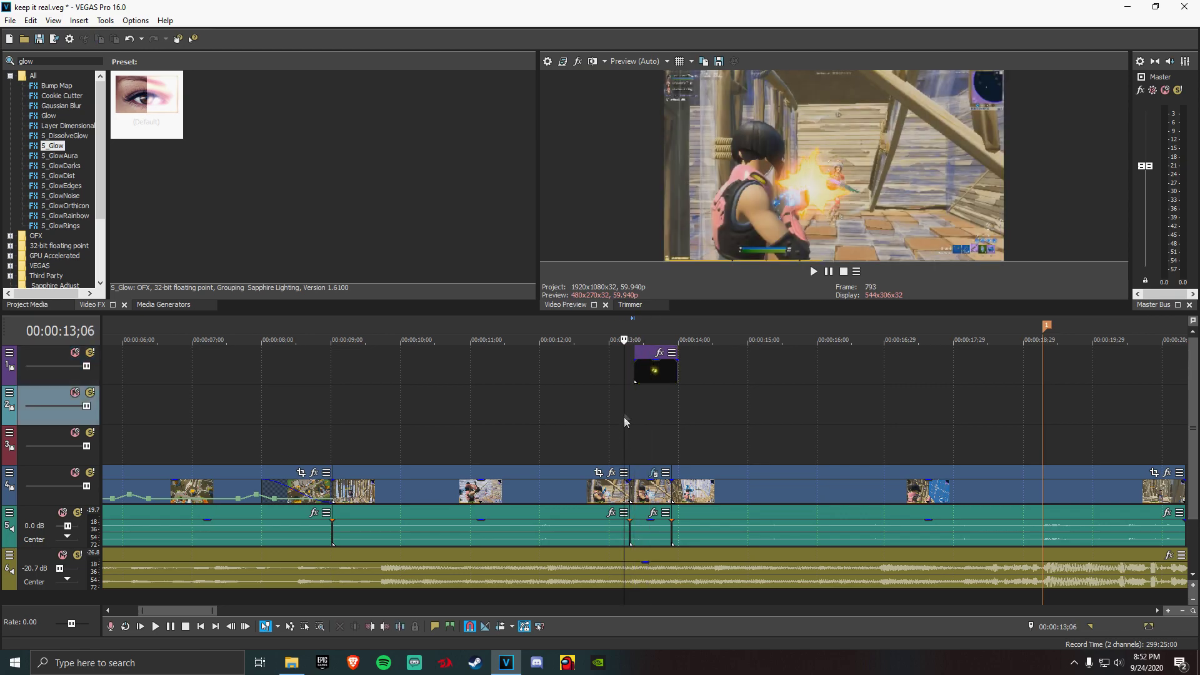
pyautogui.click(639, 490)
pyautogui.click(639, 490)
pyautogui.moveTo(637, 379); pyautogui.dragTo(604, 382)
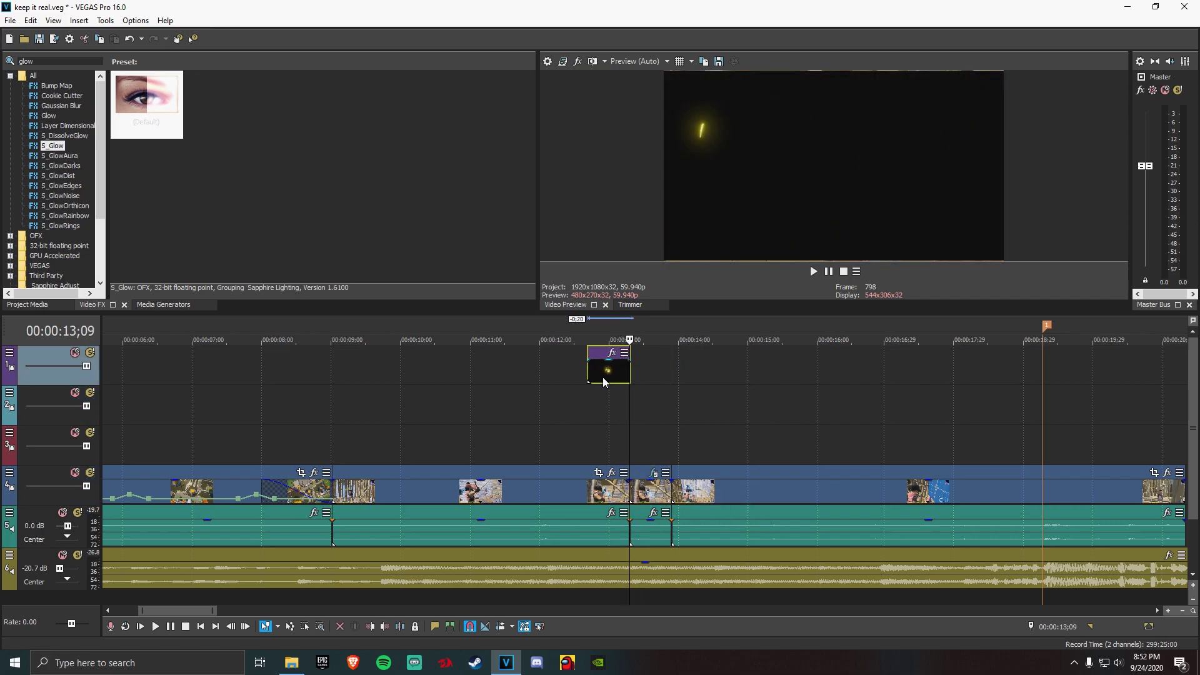
# Move the yellow ring overlay clip down to track 2, keeping its timing
pyautogui.click(52, 62)
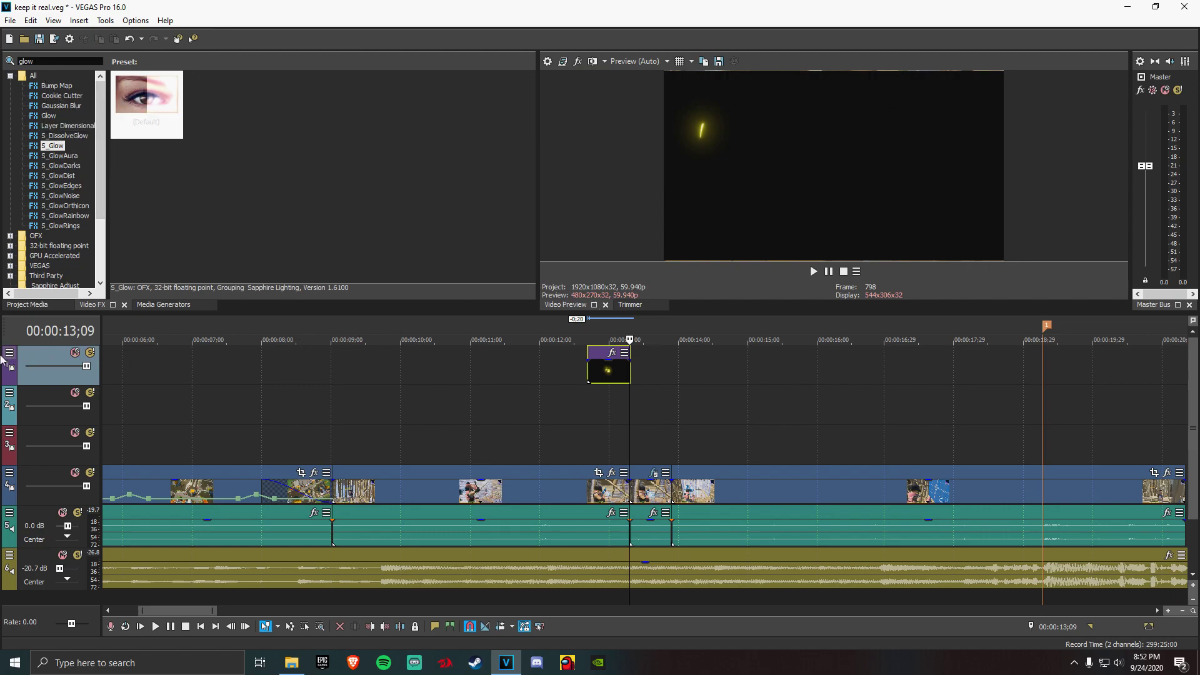
pyautogui.click(10, 353)
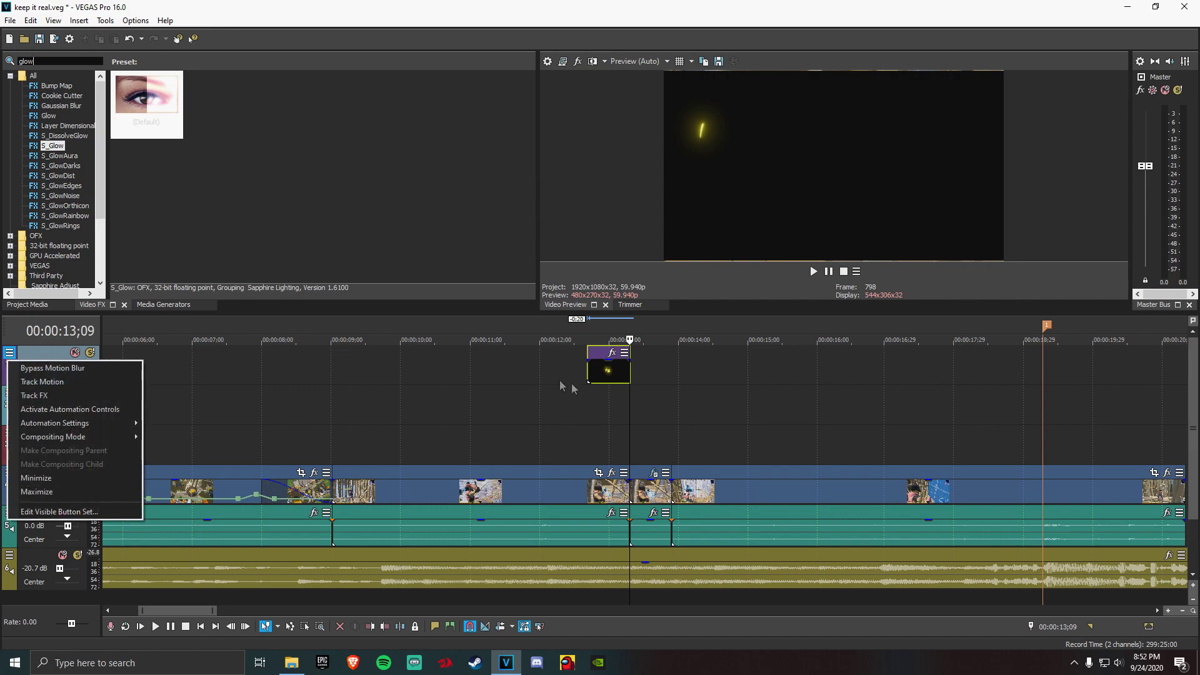
pyautogui.click(598, 378)
pyautogui.moveTo(598, 378); pyautogui.dragTo(598, 418)
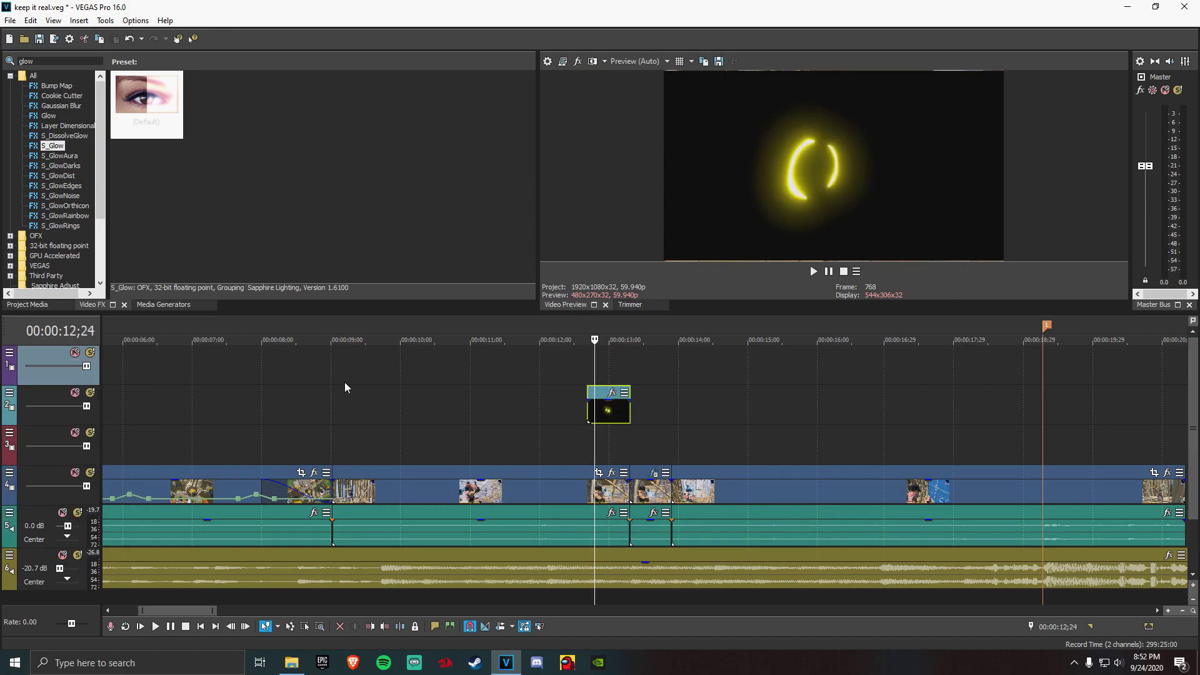
# Set the compositing mode of track 2, which holds the ring overlay, to Add
pyautogui.click(10, 394)
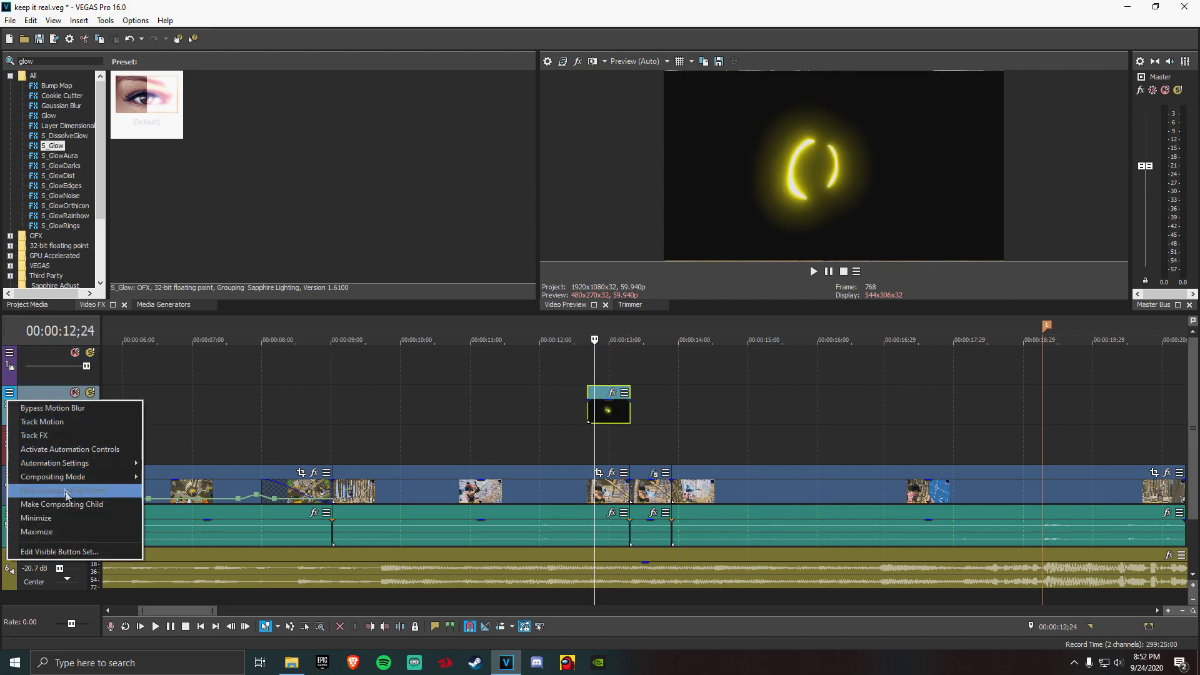
pyautogui.moveTo(75, 478)
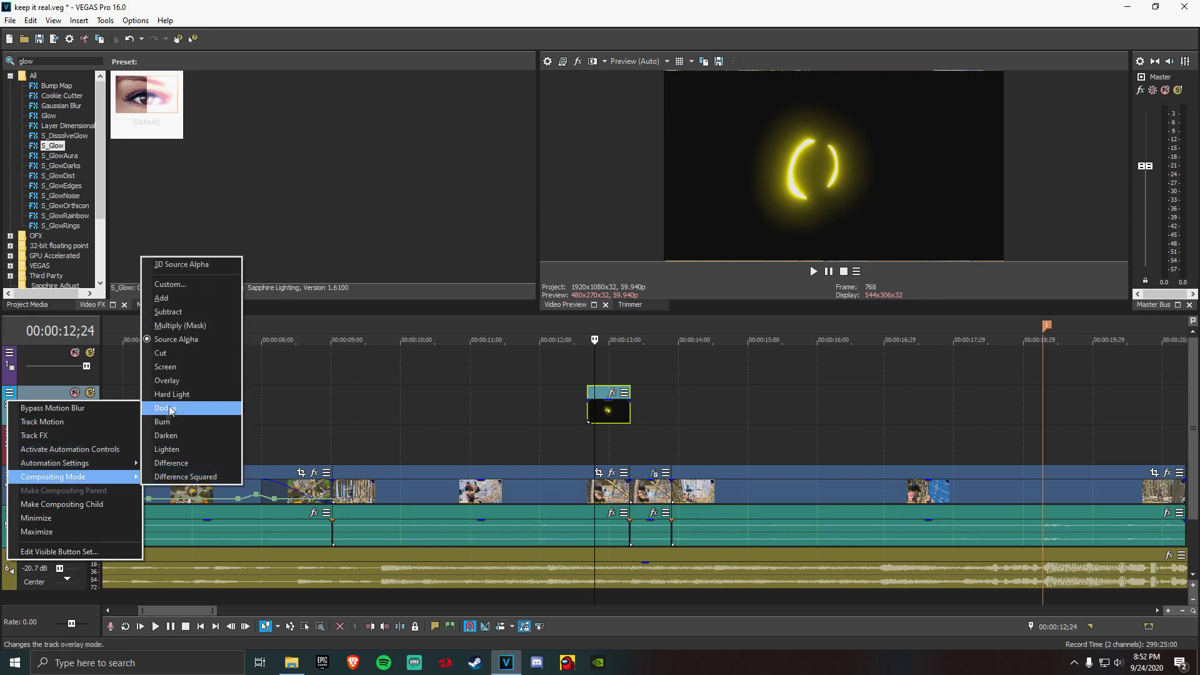
pyautogui.click(174, 300)
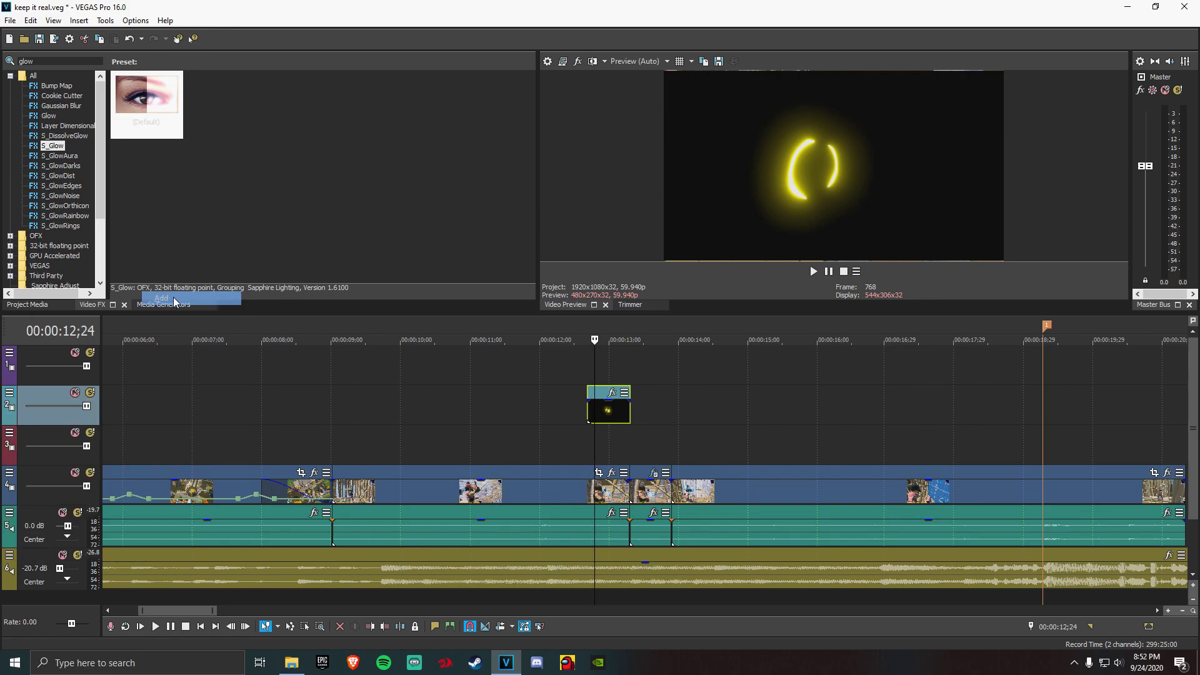
# Change the ring overlay track's compositing mode to Lighten
pyautogui.click(9, 393)
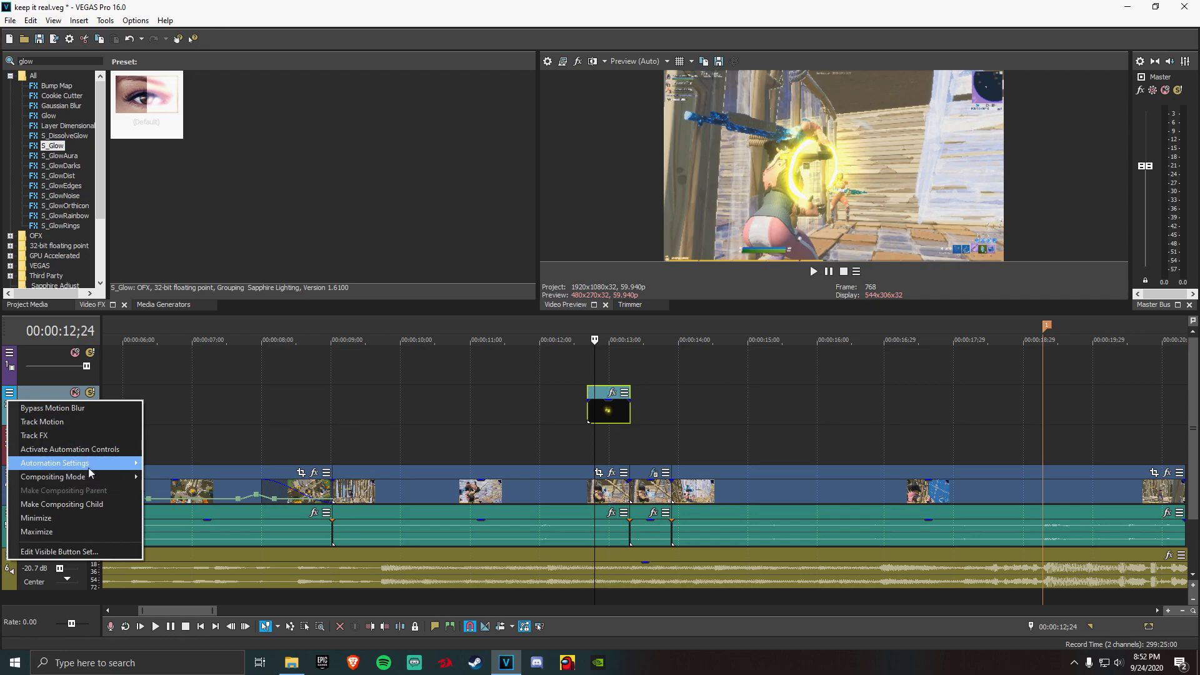
pyautogui.moveTo(95, 476)
pyautogui.click(187, 449)
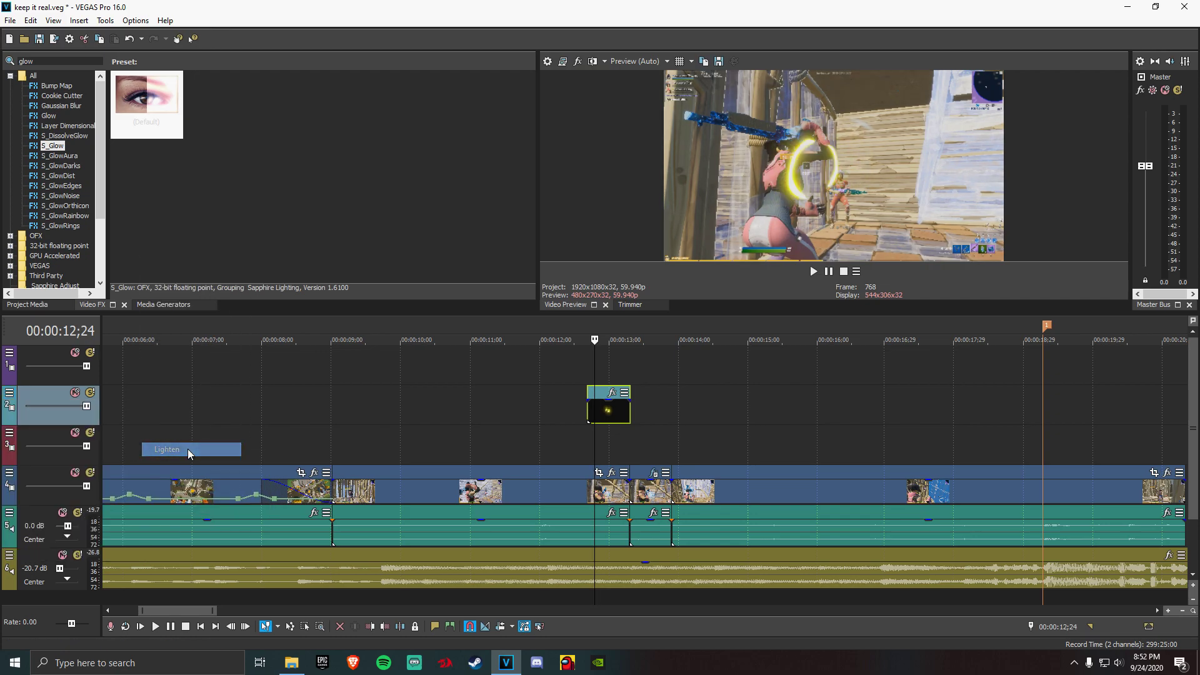
# Preview the ring overlay blended over the gameplay, playing from its start at 00:00:12;20 past the cut
pyautogui.press('space')
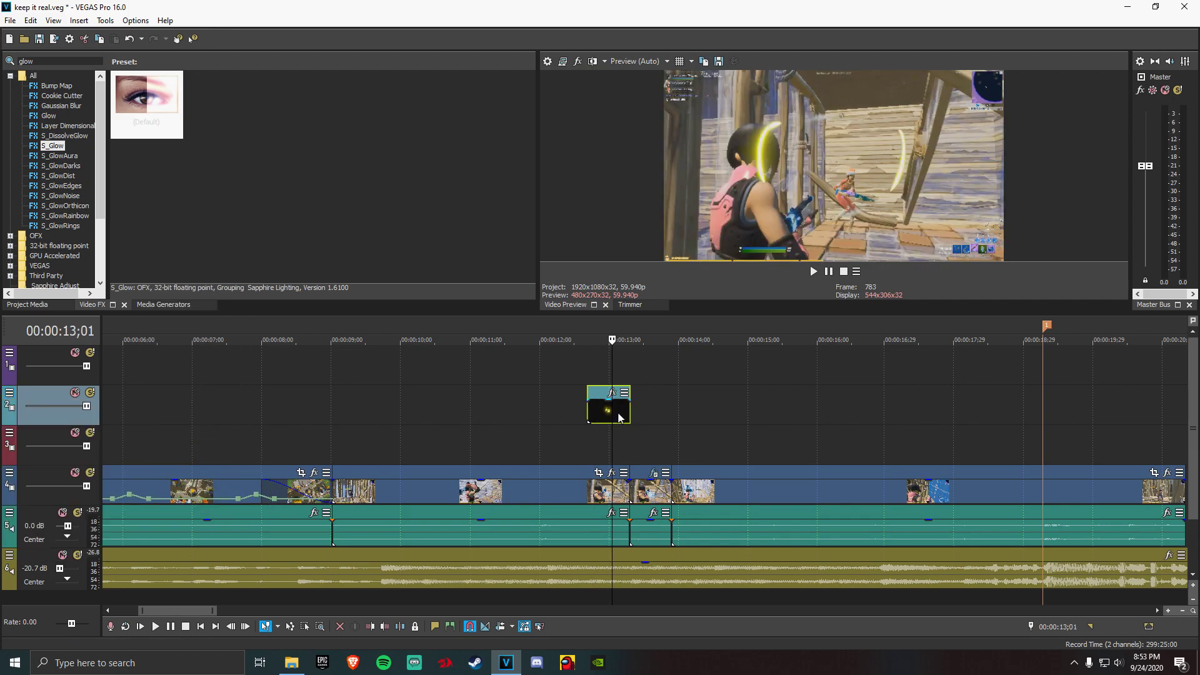
pyautogui.press('space')
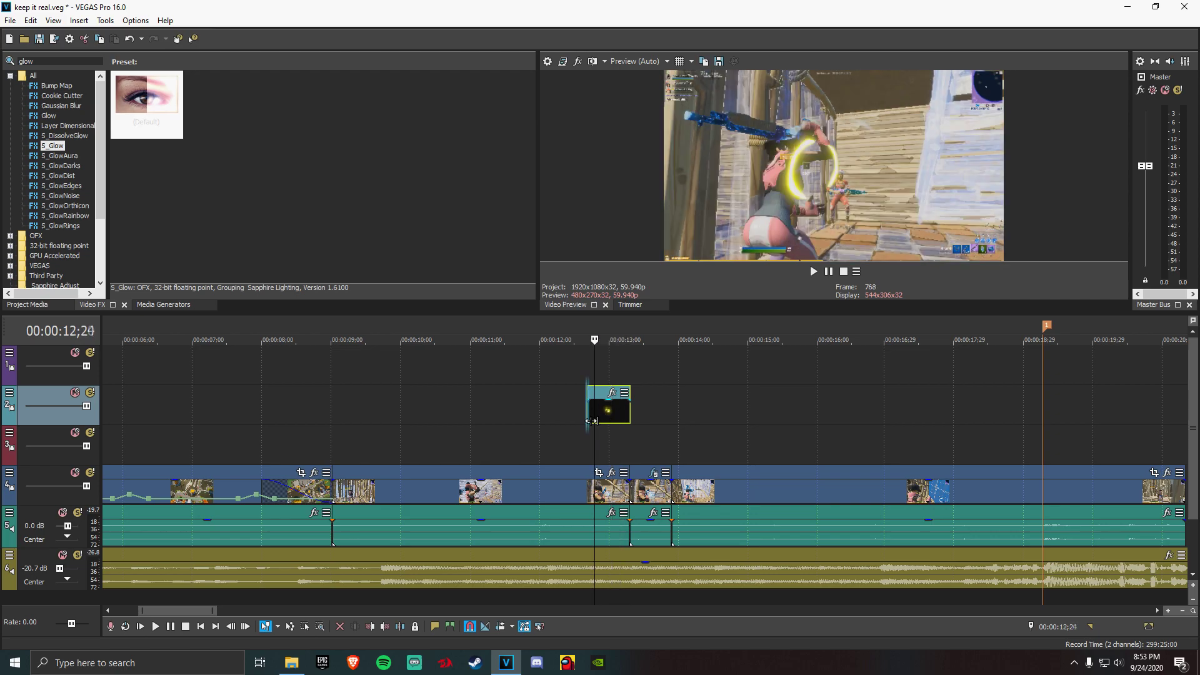
pyautogui.click(155, 626)
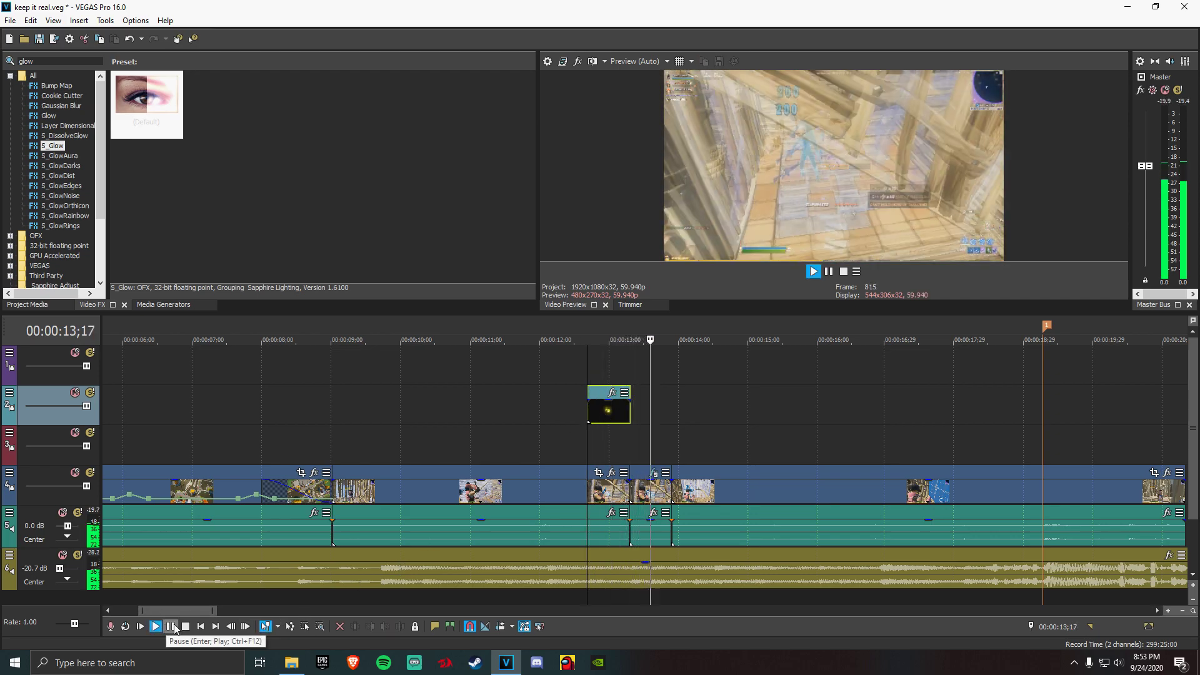
pyautogui.click(172, 626)
pyautogui.click(584, 411)
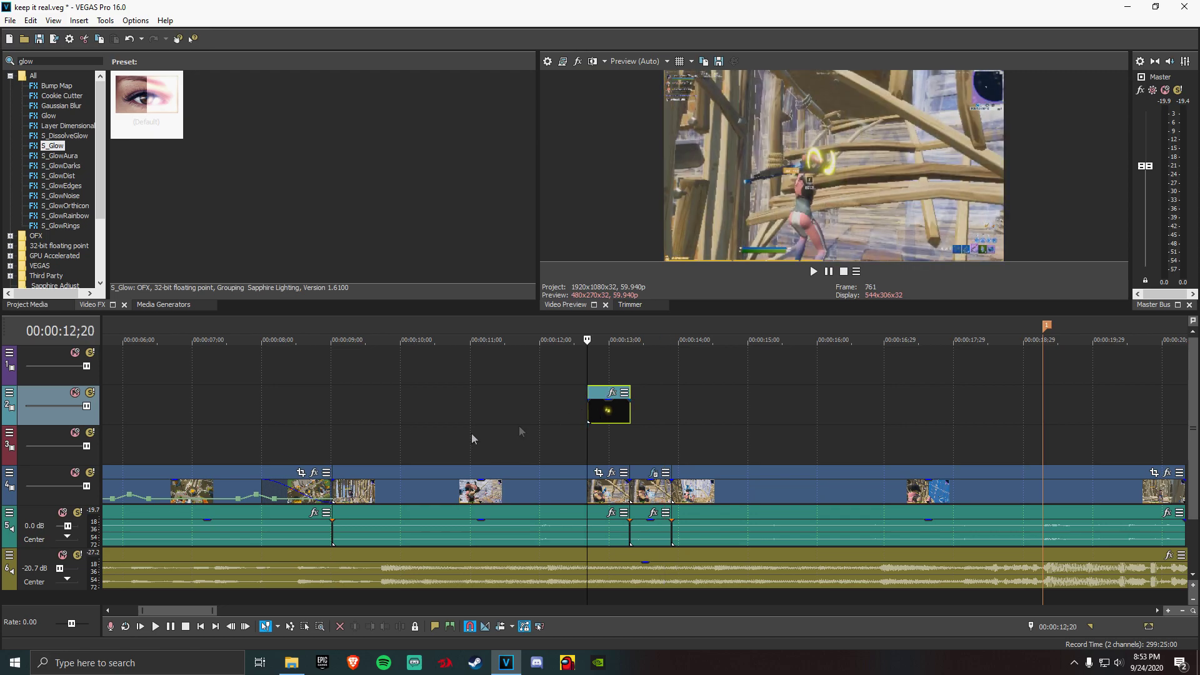
# Switch the ring overlay track's compositing mode back to Add
pyautogui.click(9, 392)
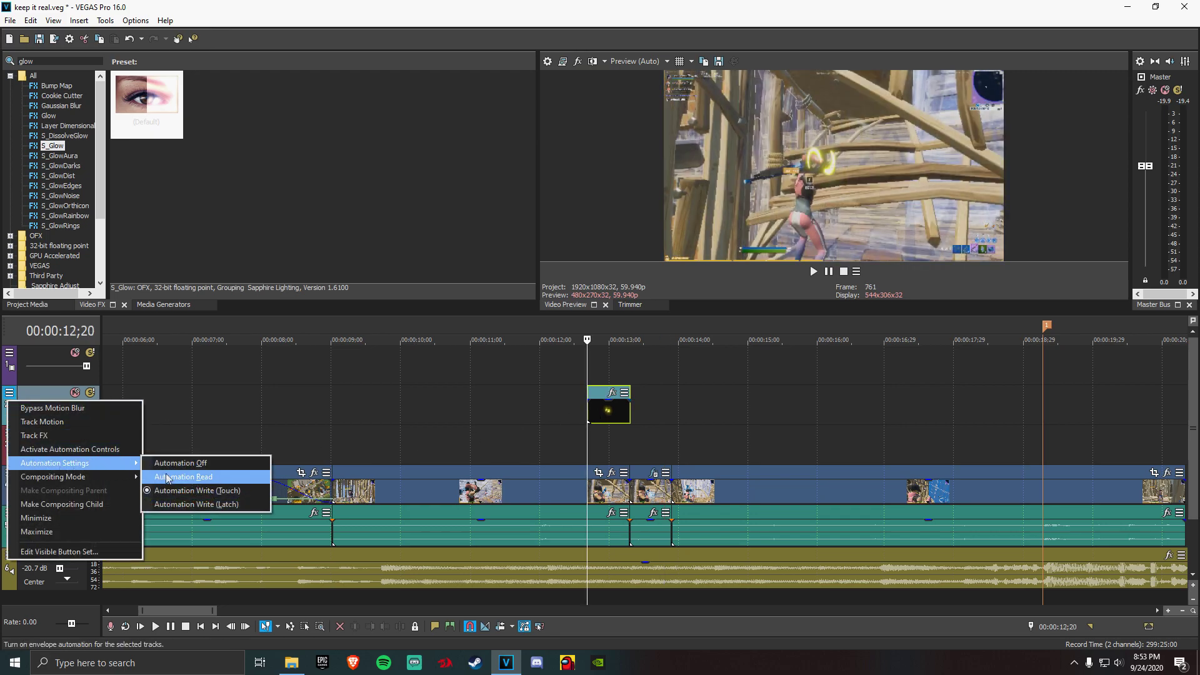
pyautogui.moveTo(81, 476)
pyautogui.click(184, 298)
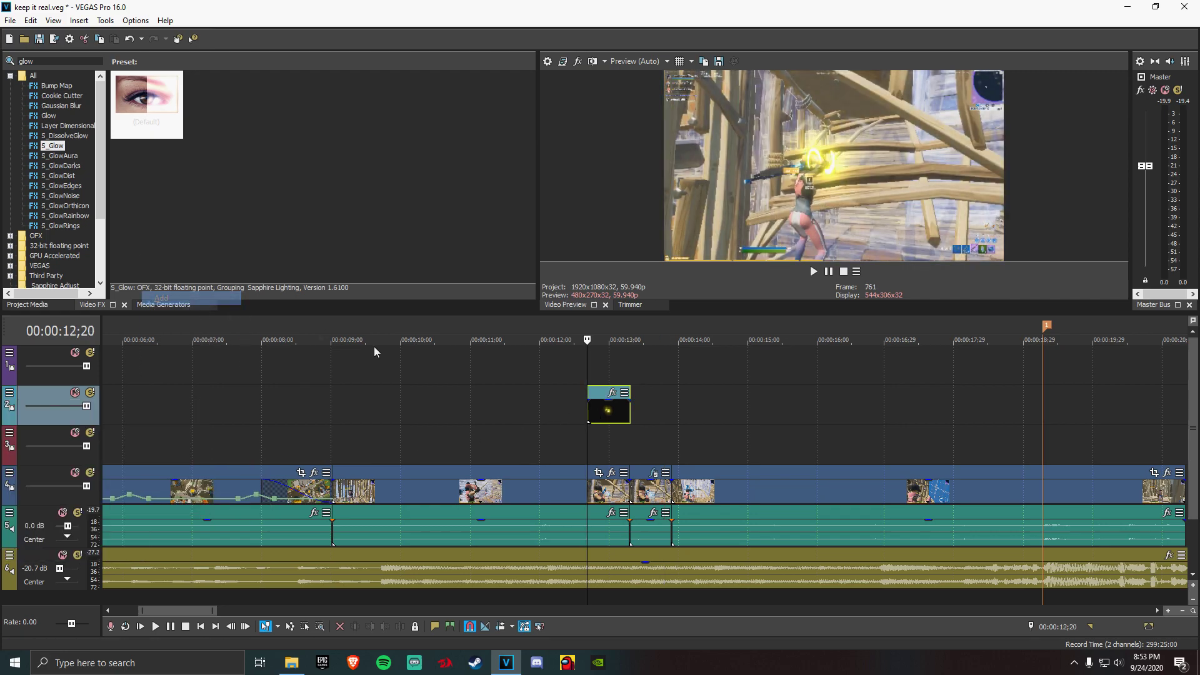
# Play back the ring overlay in Add mode over the gameplay from 00:00:12;20
pyautogui.click(156, 627)
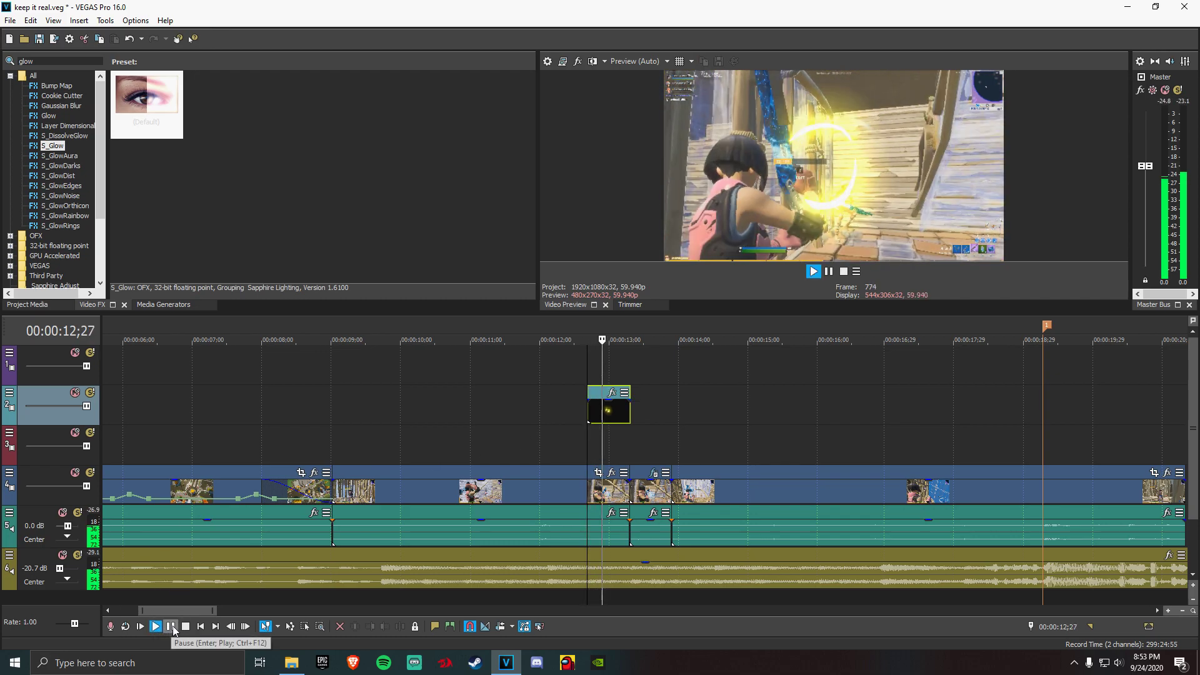
pyautogui.click(174, 628)
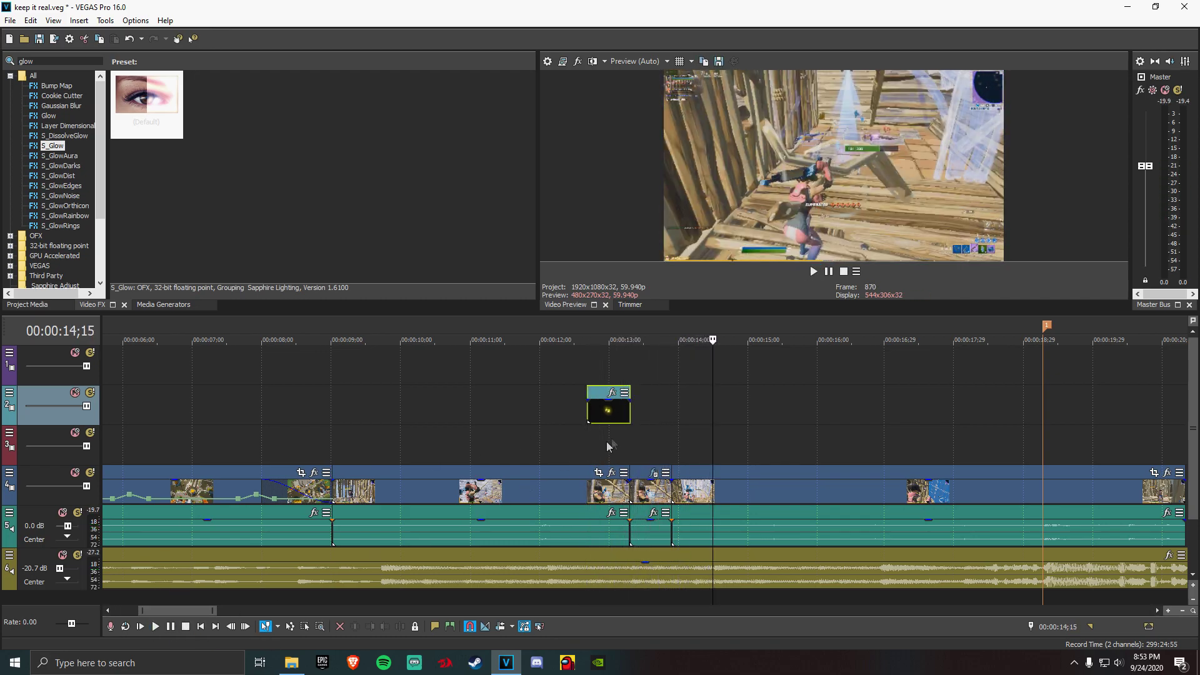
# Search the video effects for "color c" and apply the default Color Corrector (Secondary) to the ring overlay event on track 2
pyautogui.click(612, 410)
pyautogui.click(57, 62)
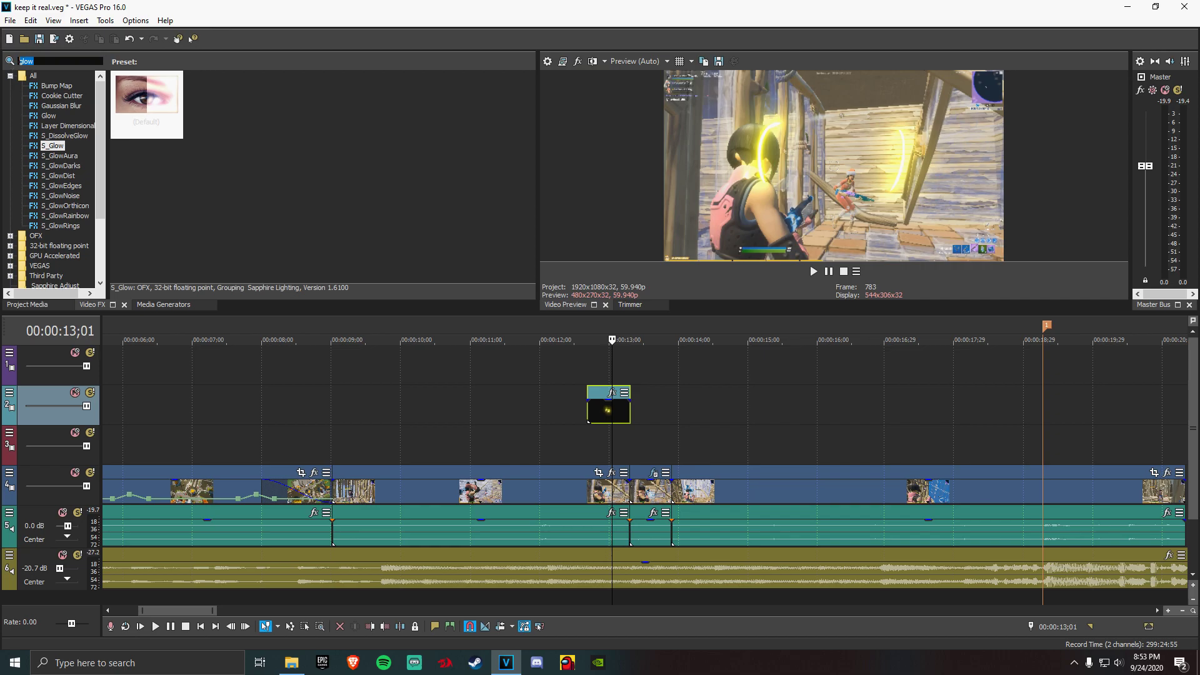
pyautogui.write('color')
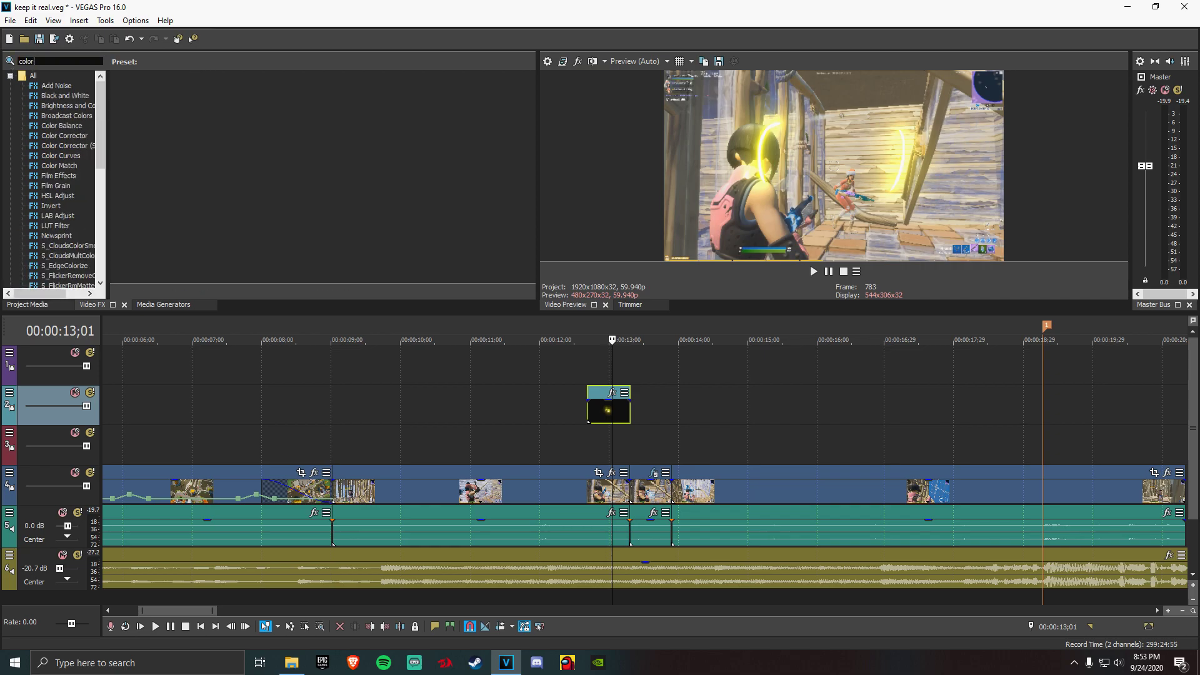
pyautogui.write(' c')
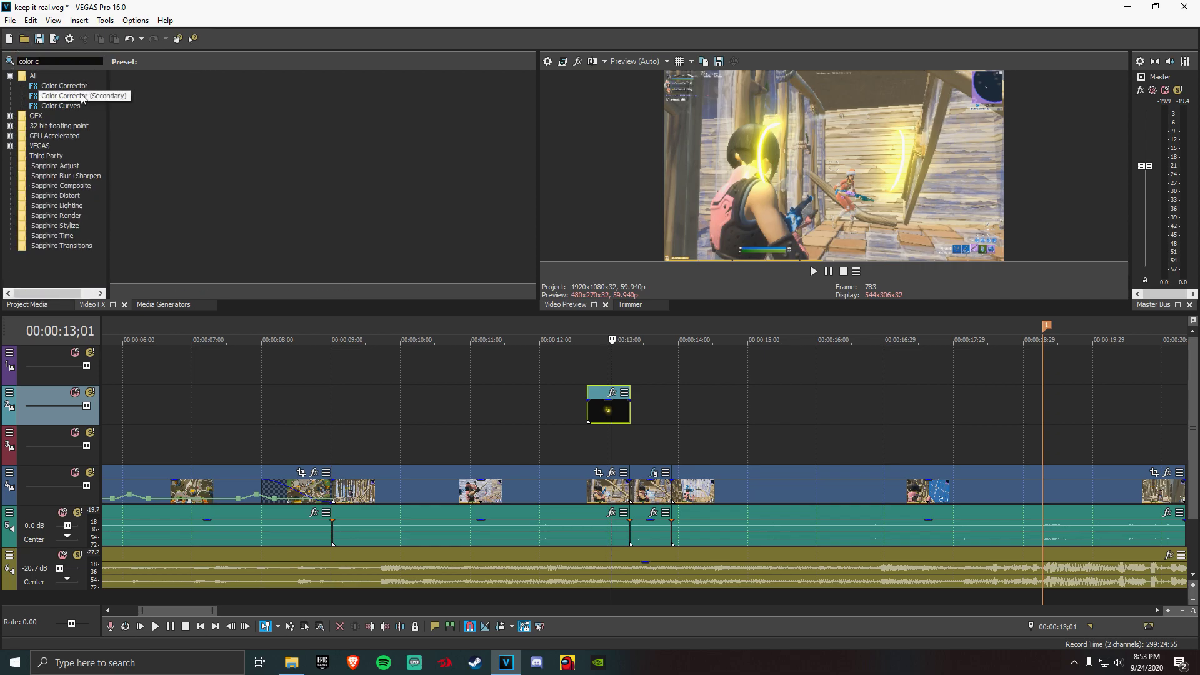
pyautogui.click(76, 88)
pyautogui.moveTo(76, 88); pyautogui.dragTo(81, 114)
pyautogui.click(70, 96)
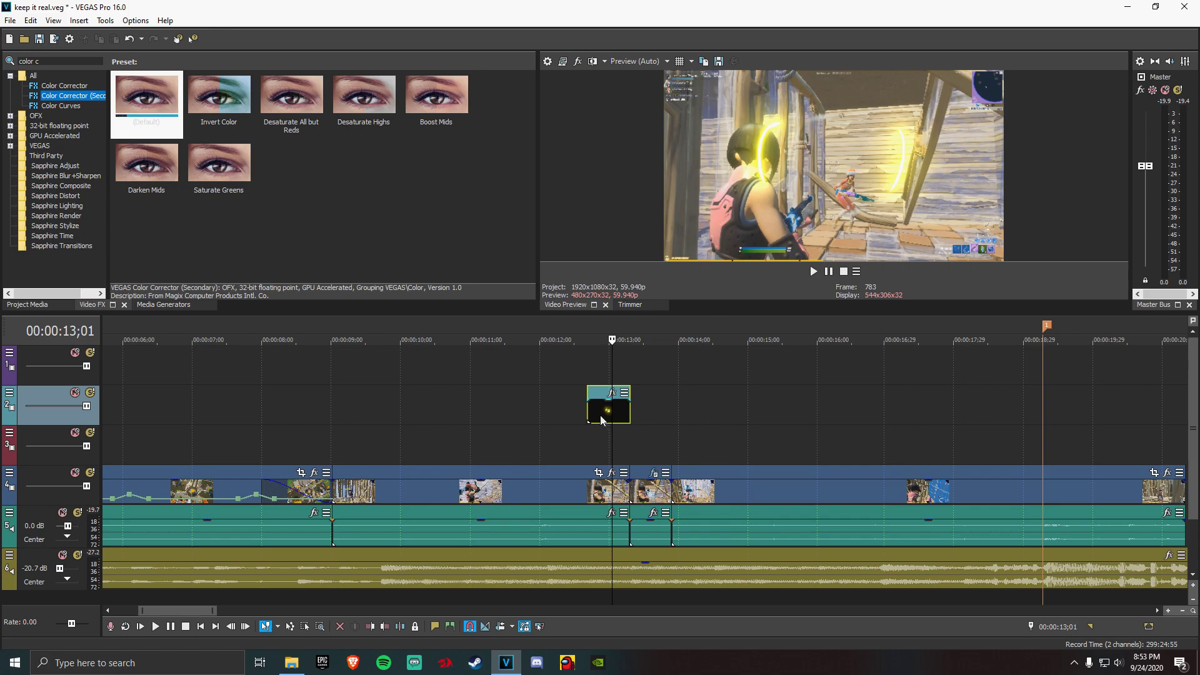
pyautogui.moveTo(75, 97); pyautogui.dragTo(611, 393)
# Recolour the yellow ring overlay with Rotate hue, narrowing the effect window to a single-column layout that leaves the video preview uncovered
pyautogui.moveTo(150, 282); pyautogui.dragTo(178, 282)
pyautogui.moveTo(409, 160); pyautogui.dragTo(437, 43)
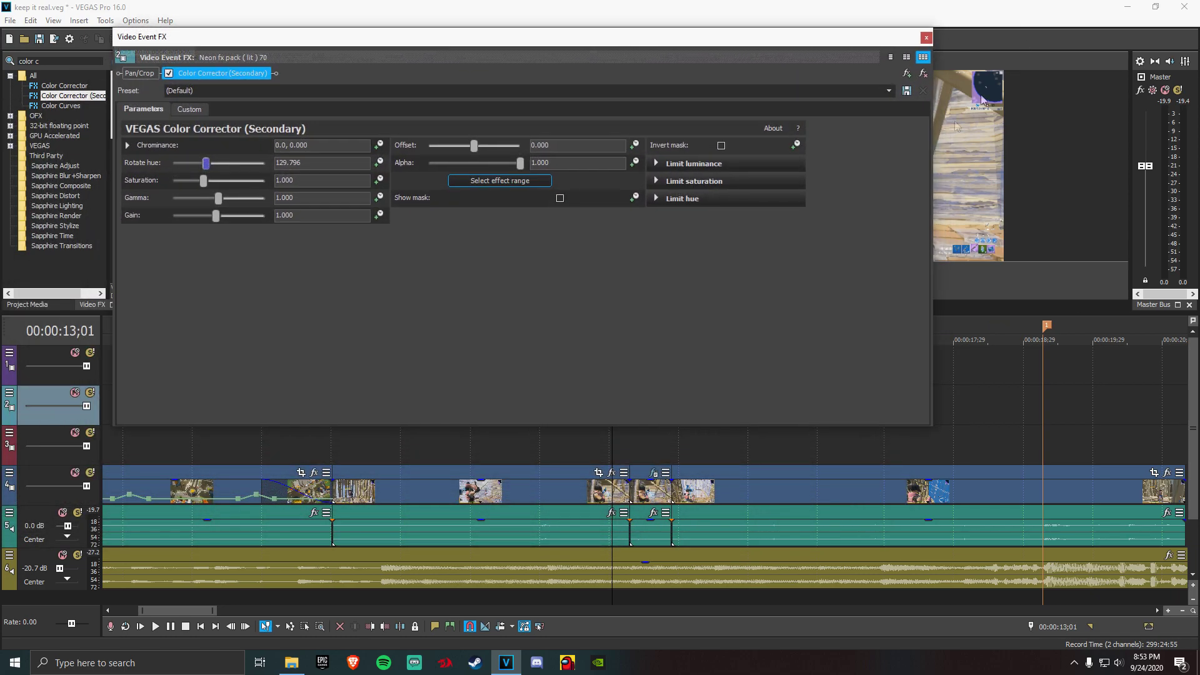
pyautogui.click(890, 57)
pyautogui.moveTo(932, 192); pyautogui.dragTo(438, 192)
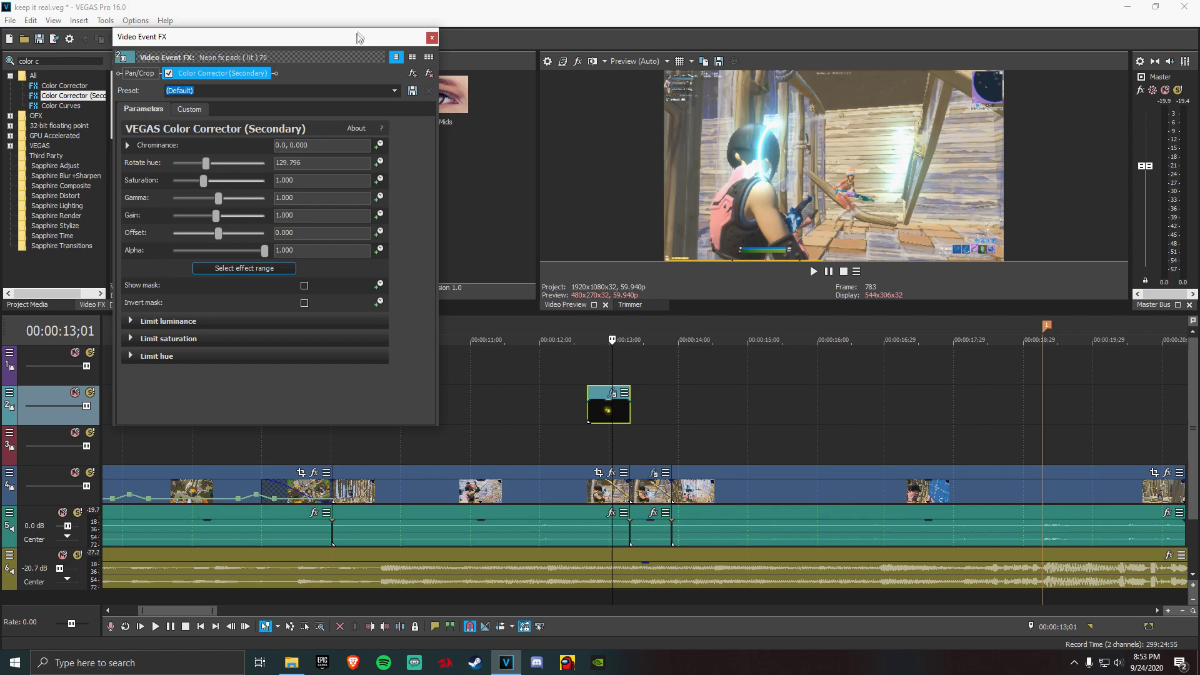
pyautogui.moveTo(366, 36); pyautogui.dragTo(330, 158)
pyautogui.moveTo(166, 287); pyautogui.dragTo(210, 280)
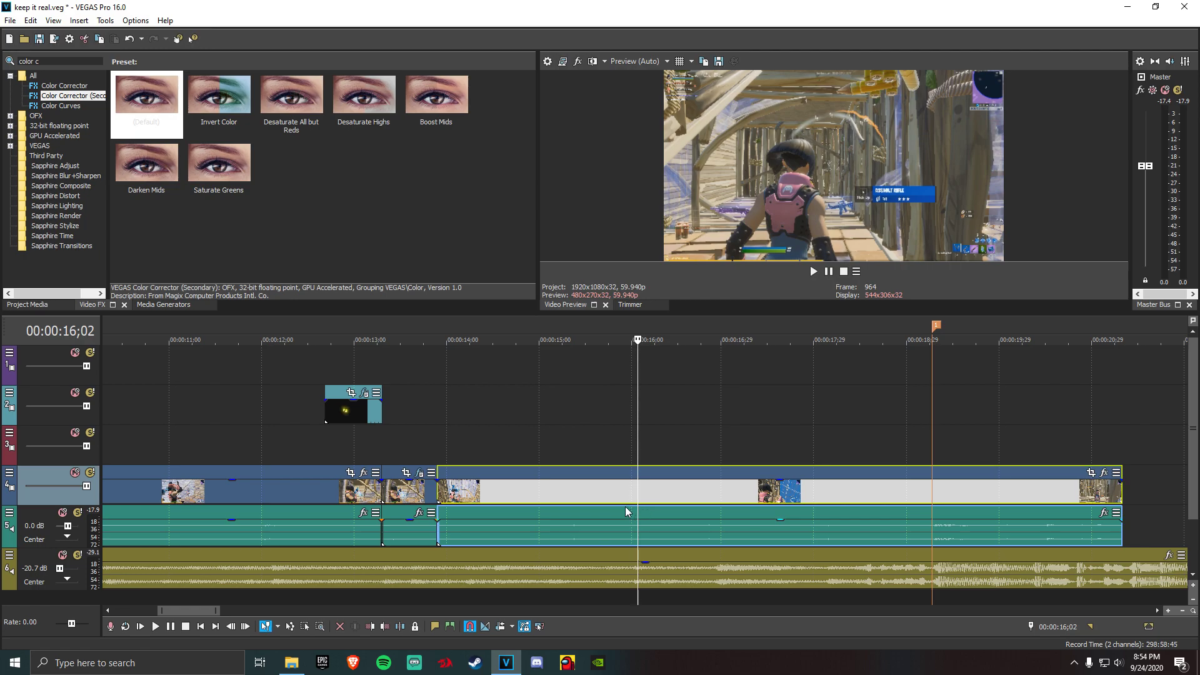
# Split the last gameplay clip on track 4 at 00:00:16;02
pyautogui.press('s')
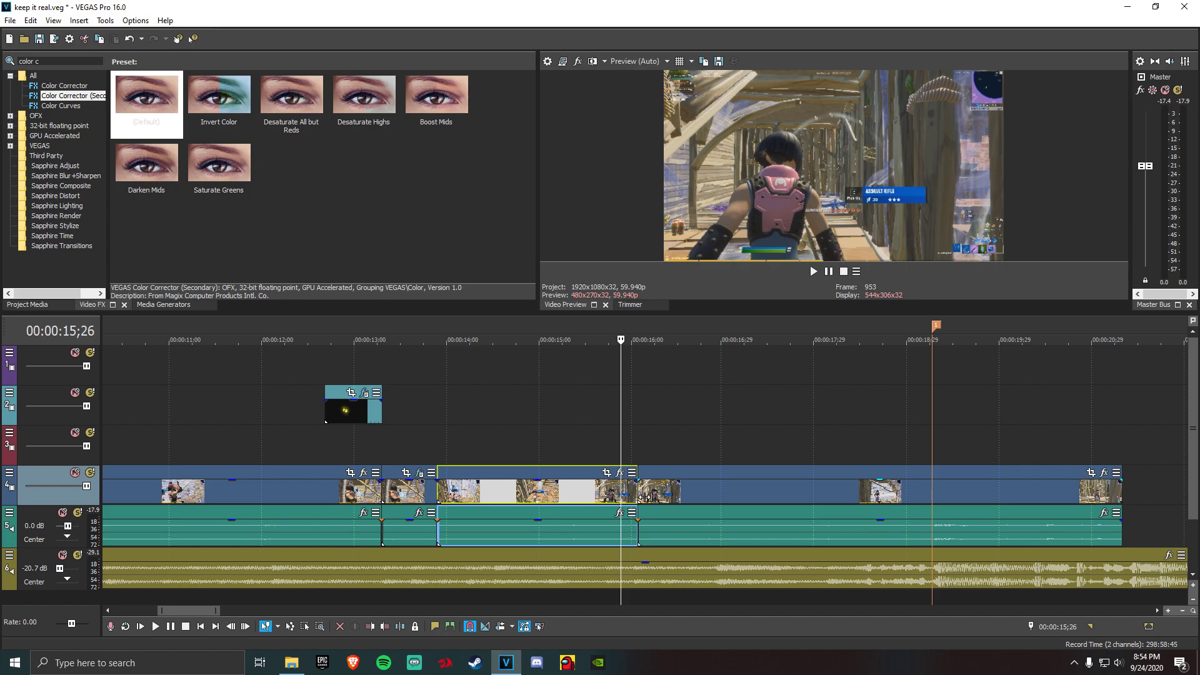
# Apply the default Color Corrector (Secondary) to the gameplay clip that follows the cut at 00:00:16;02
pyautogui.click(644, 494)
pyautogui.click(76, 87)
pyautogui.click(80, 96)
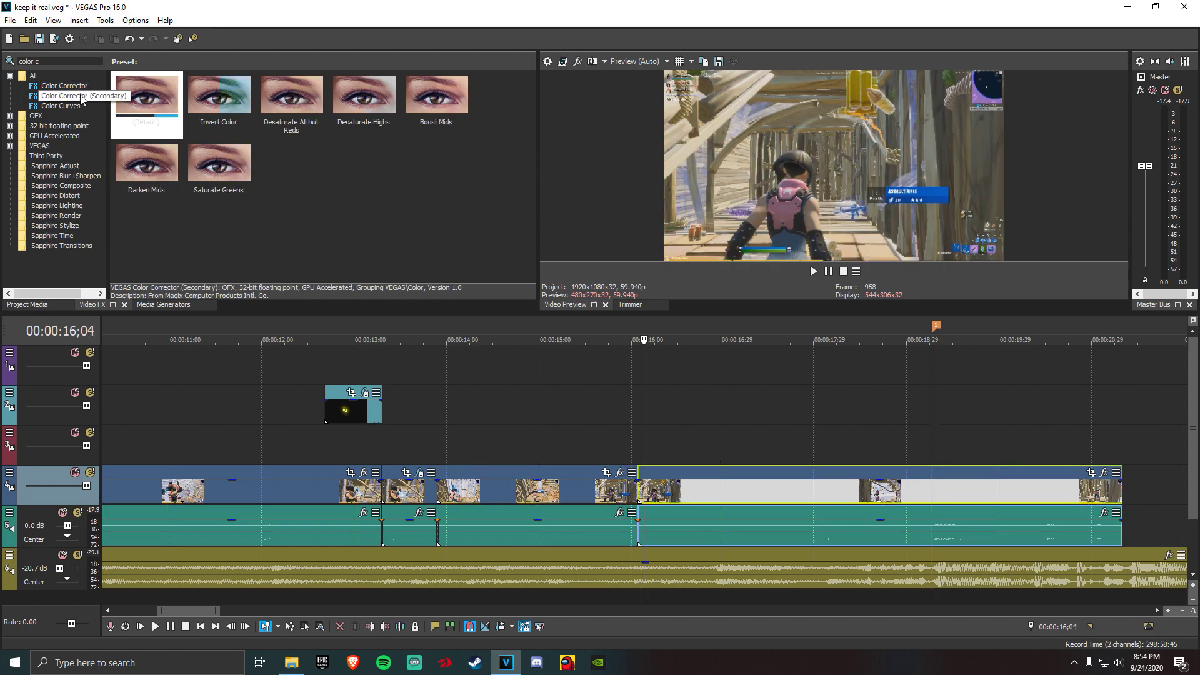
pyautogui.moveTo(81, 97); pyautogui.dragTo(697, 497)
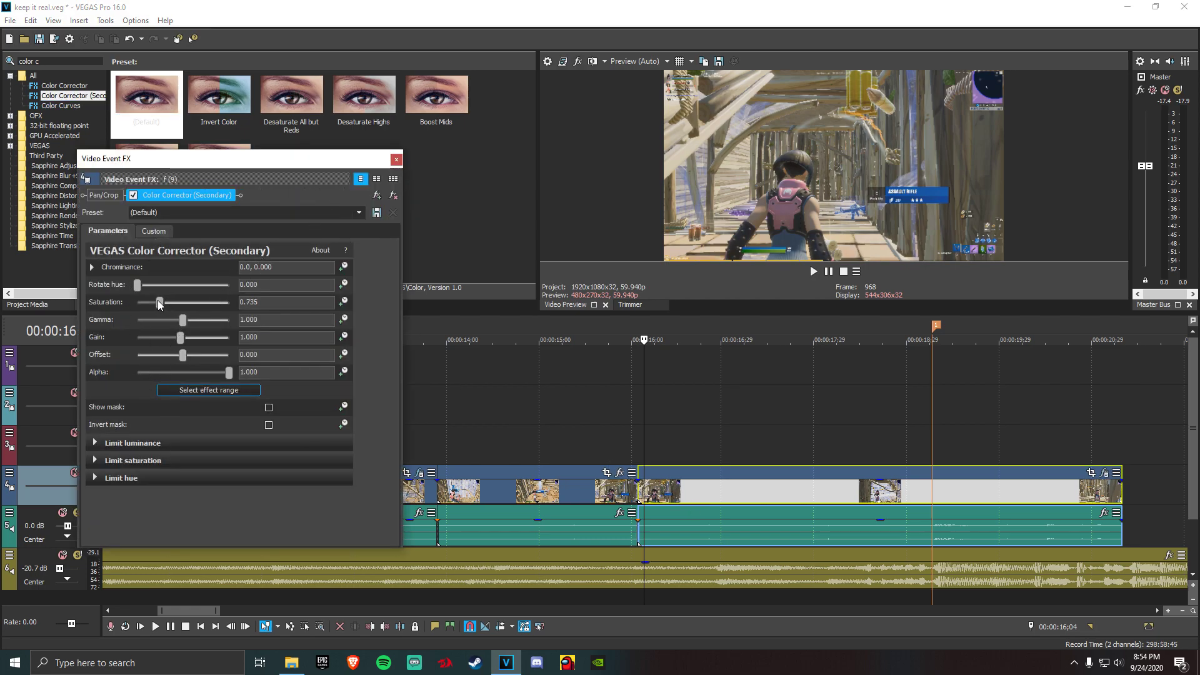
# Lower the last gameplay clip's saturation to 0.3 and turn on keyframe animation for Saturation
pyautogui.moveTo(158, 300); pyautogui.dragTo(152, 301)
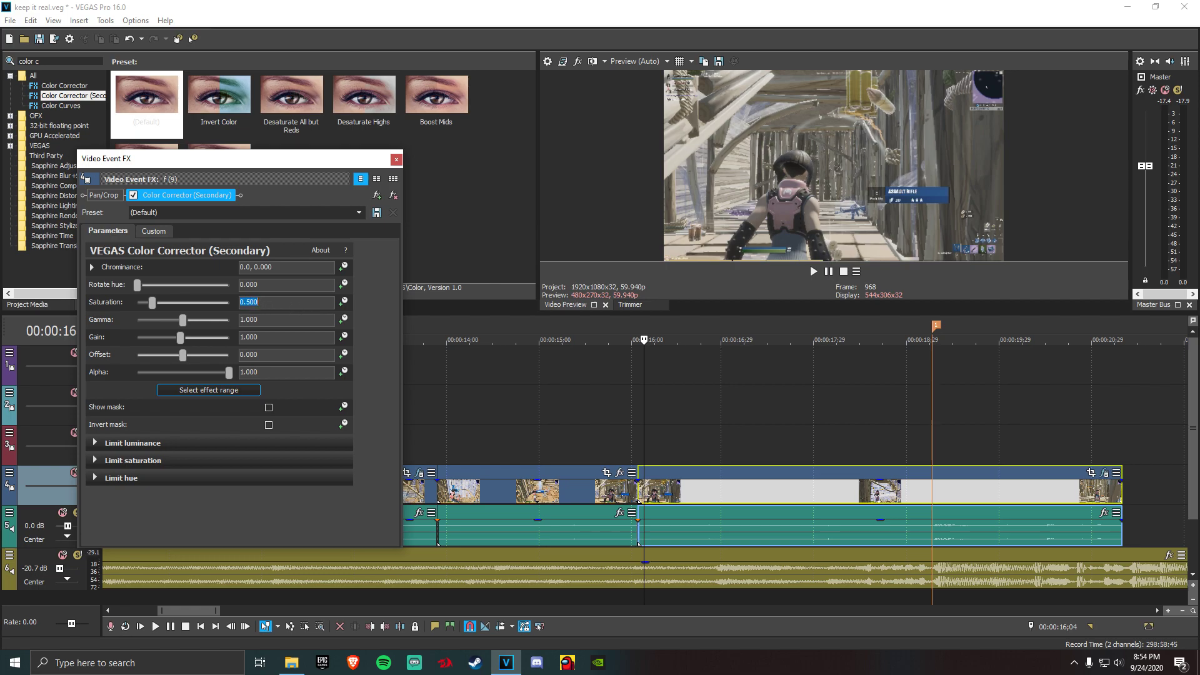
pyautogui.click(283, 324)
pyautogui.press('Return')
pyautogui.click(275, 321)
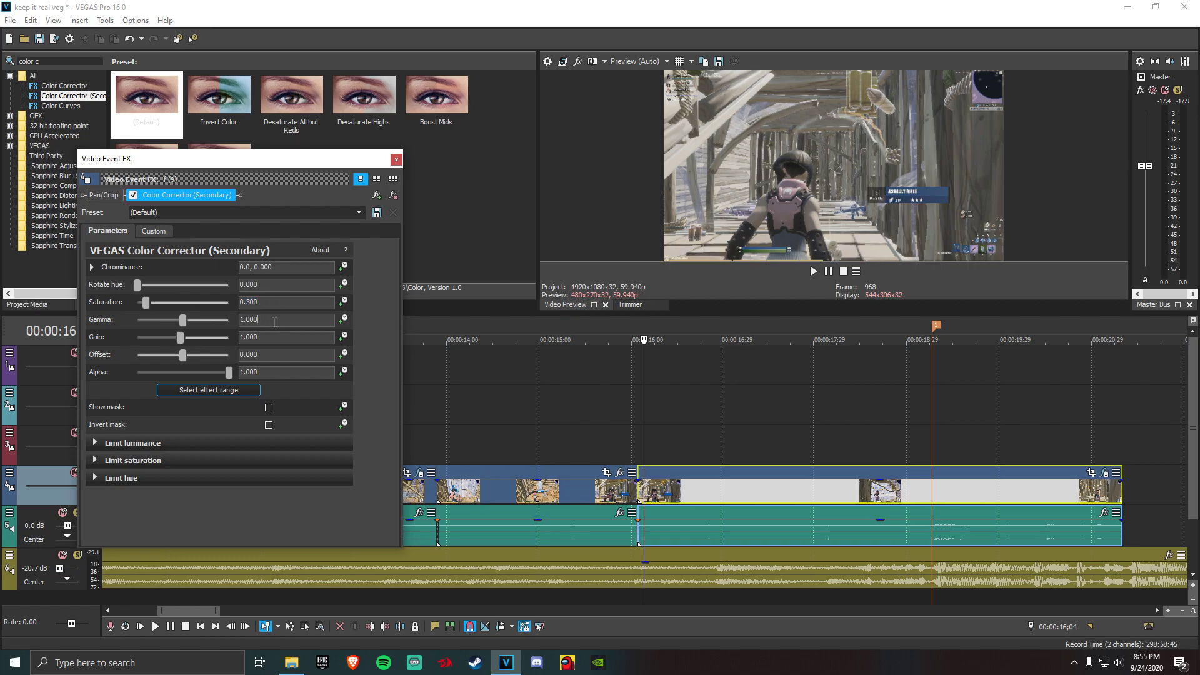
pyautogui.click(343, 302)
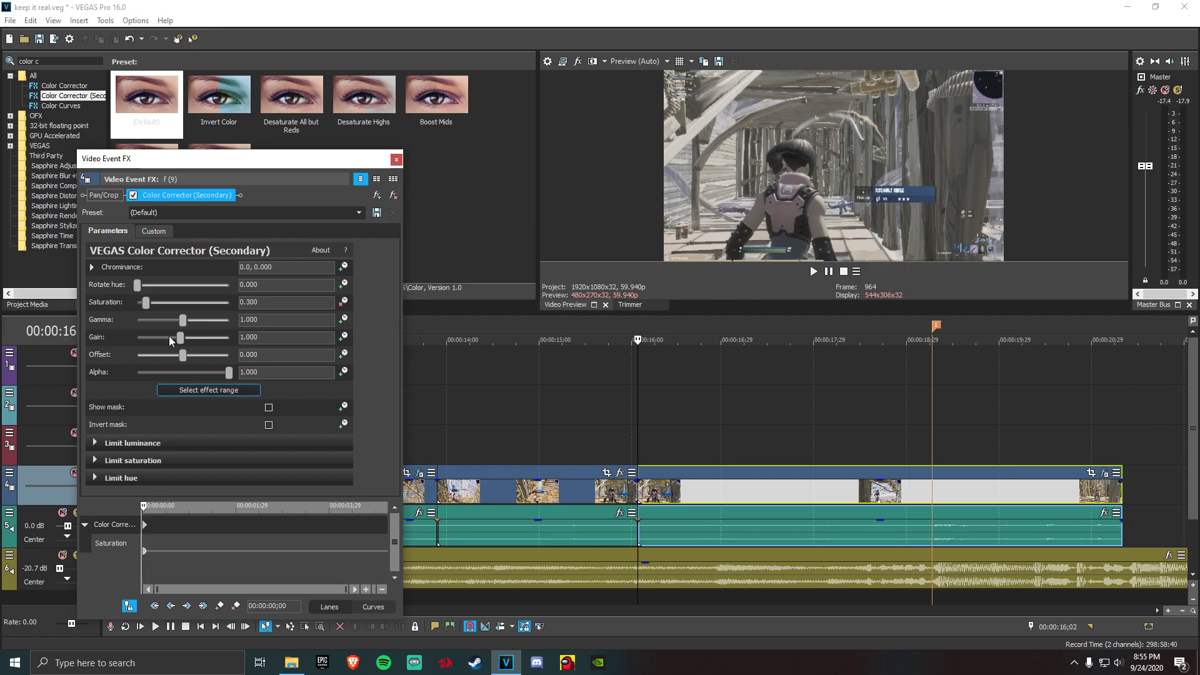
# Try a saturation of 0.1 on the clip's starting keyframe, then set it to 1
pyautogui.click(279, 302)
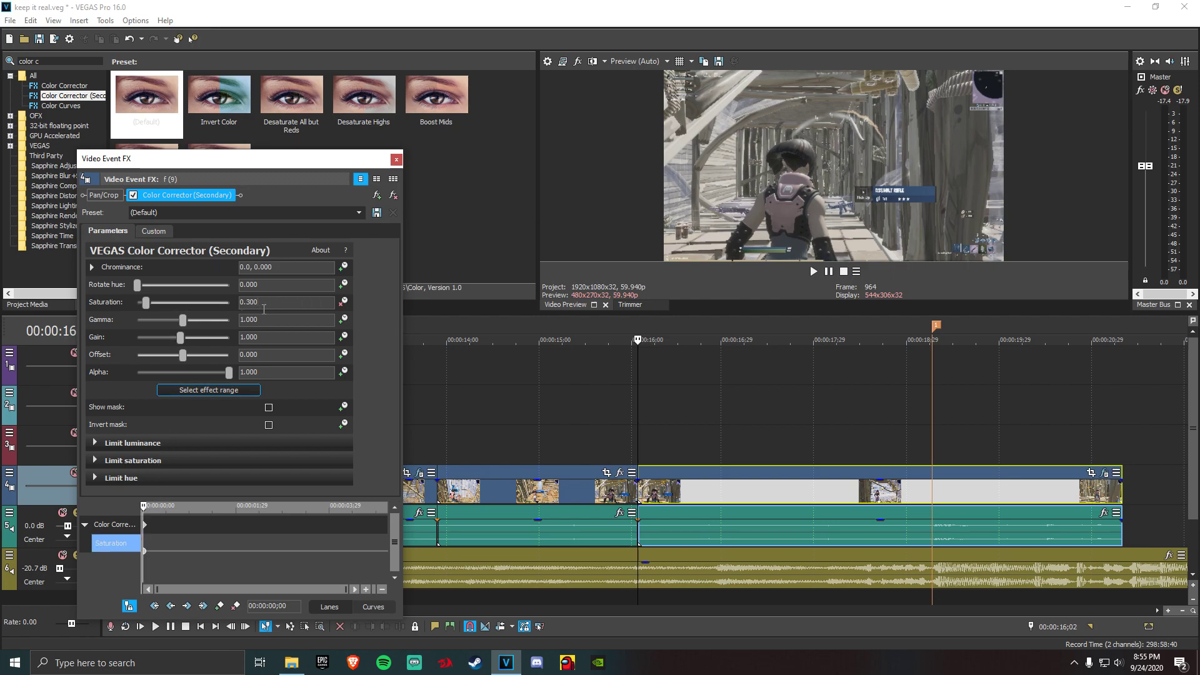
pyautogui.write('1')
pyautogui.press('Return')
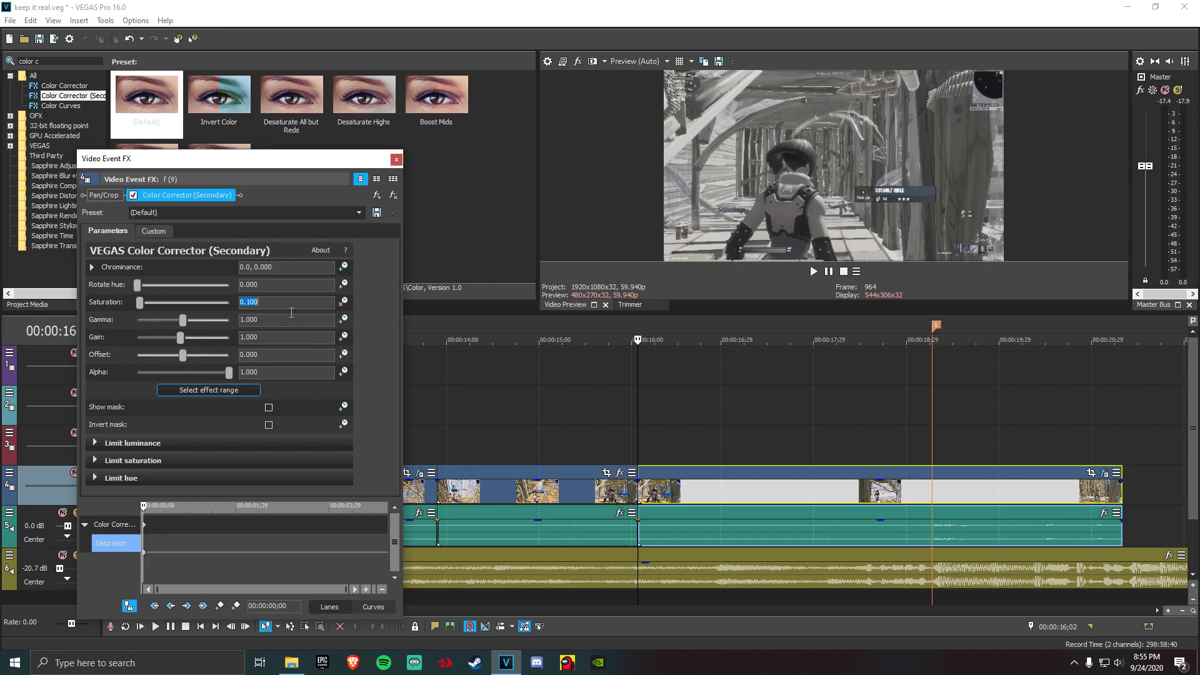
pyautogui.write('1')
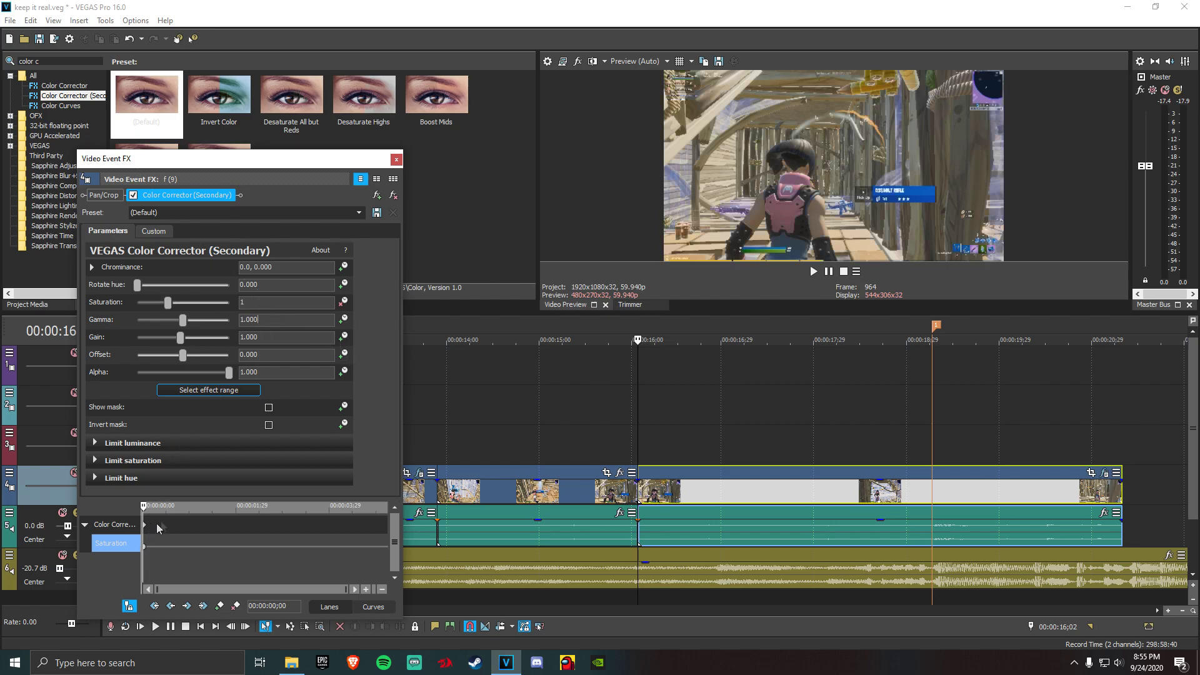
# Add a Saturation keyframe of about 0.3 at the clip's end, 00:00:05;07, and close the effect window
pyautogui.moveTo(152, 510); pyautogui.dragTo(394, 517)
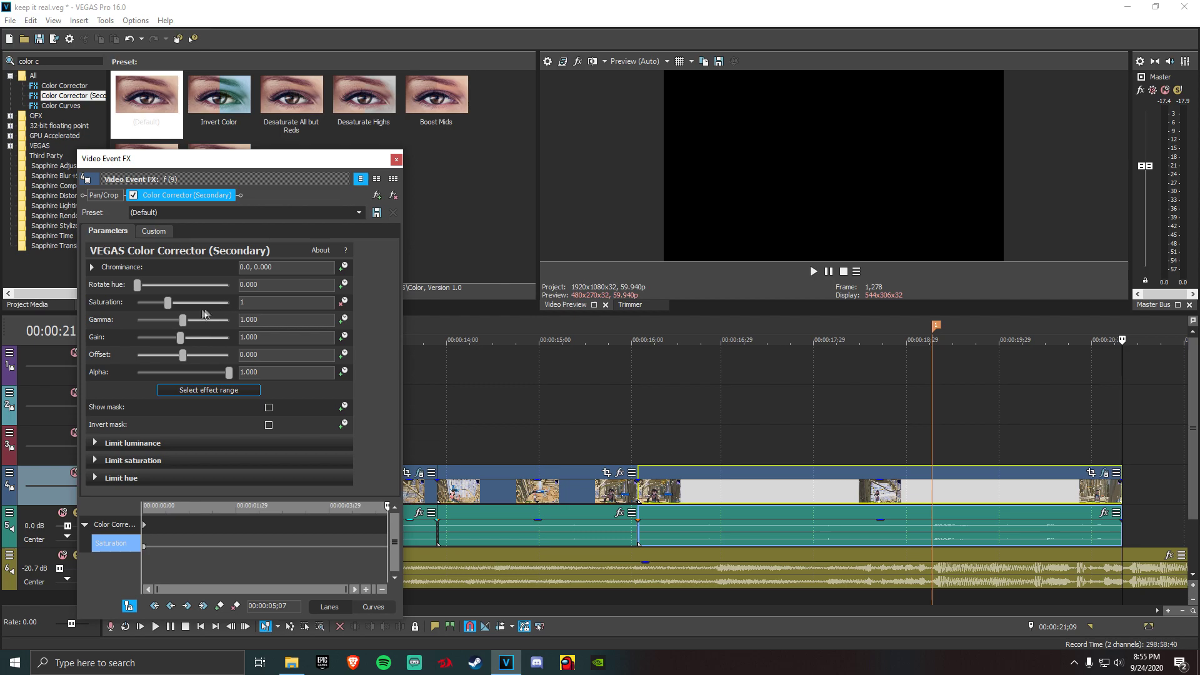
pyautogui.moveTo(168, 302); pyautogui.dragTo(151, 310)
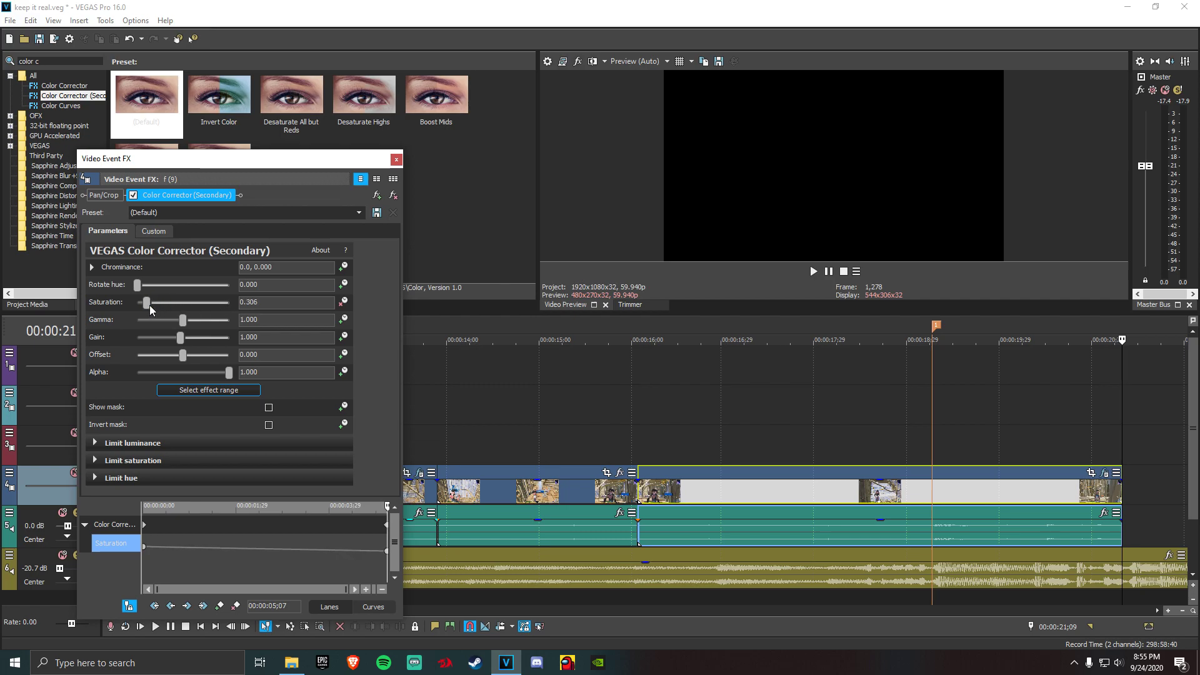
pyautogui.click(396, 160)
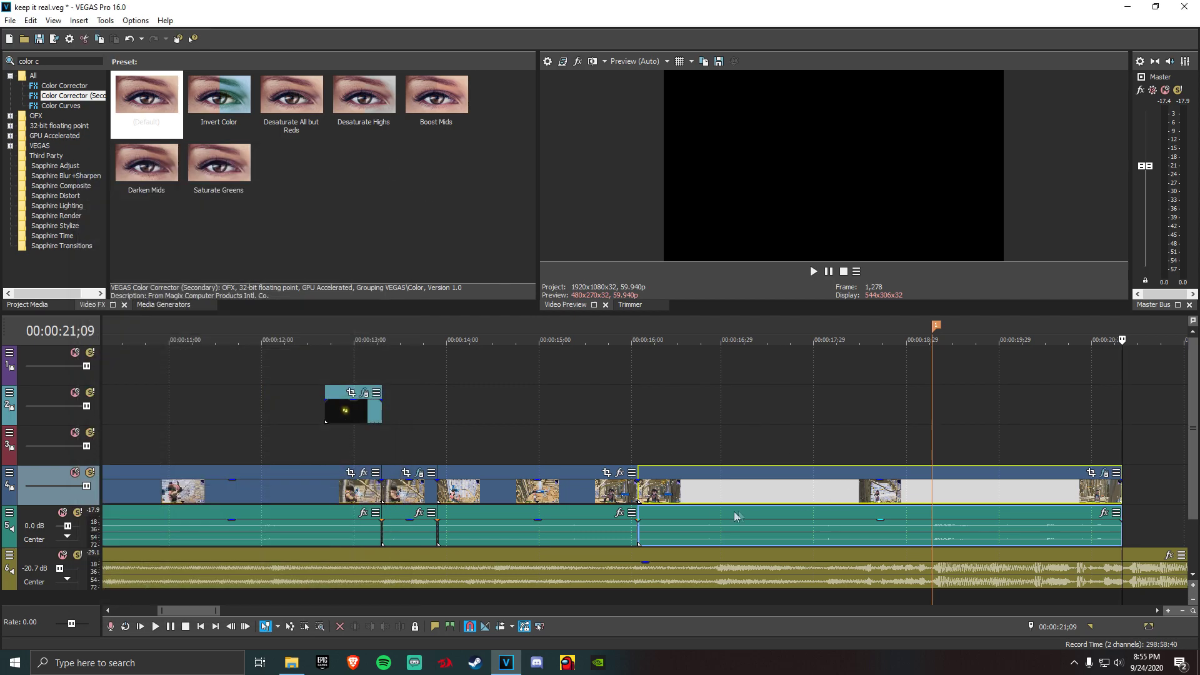
# Preview the gradual desaturation of the last gameplay clip, playing from 00:00:15;18 past the orange marker
pyautogui.click(707, 510)
pyautogui.scroll(-5, 707, 510)
pyautogui.click(597, 498)
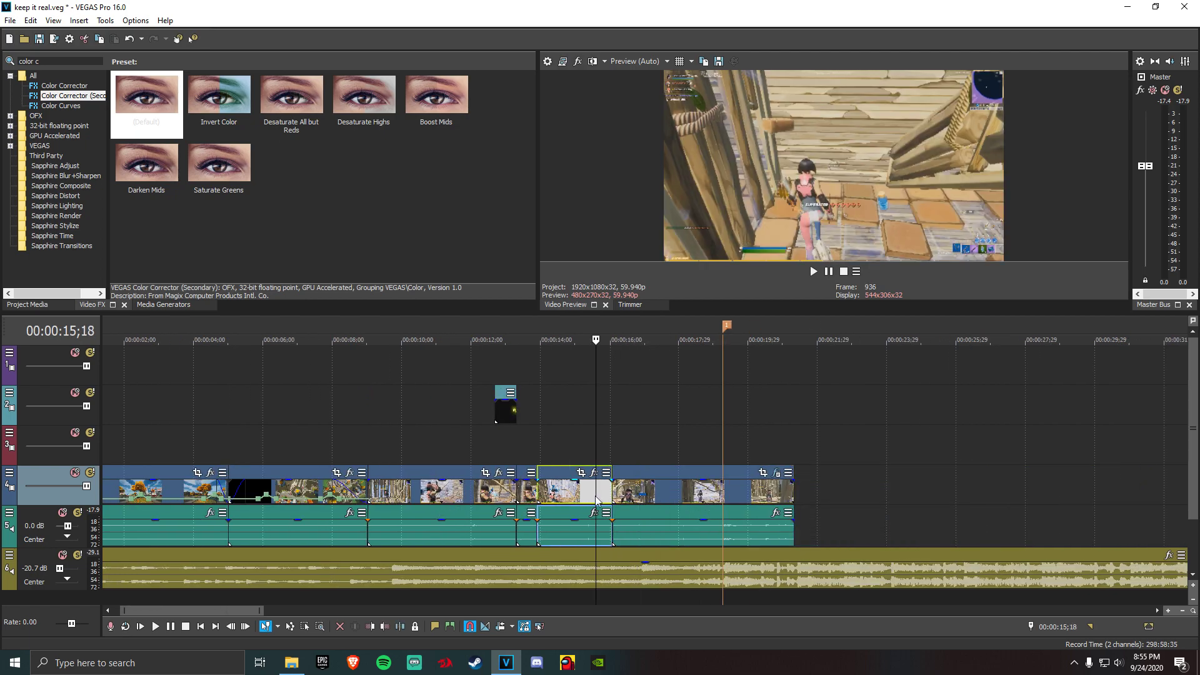
pyautogui.click(157, 627)
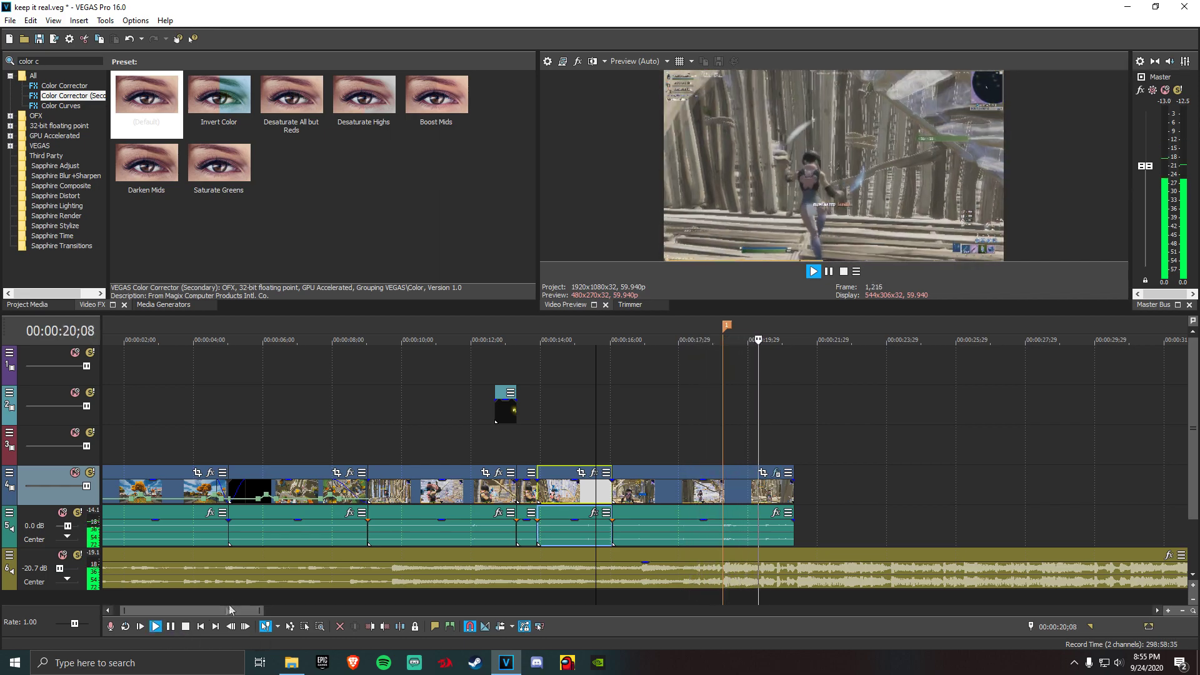
pyautogui.click(171, 627)
# Play back the desaturated part of the last gameplay clip from the marker at 00:00:19;07
pyautogui.click(707, 498)
pyautogui.click(724, 498)
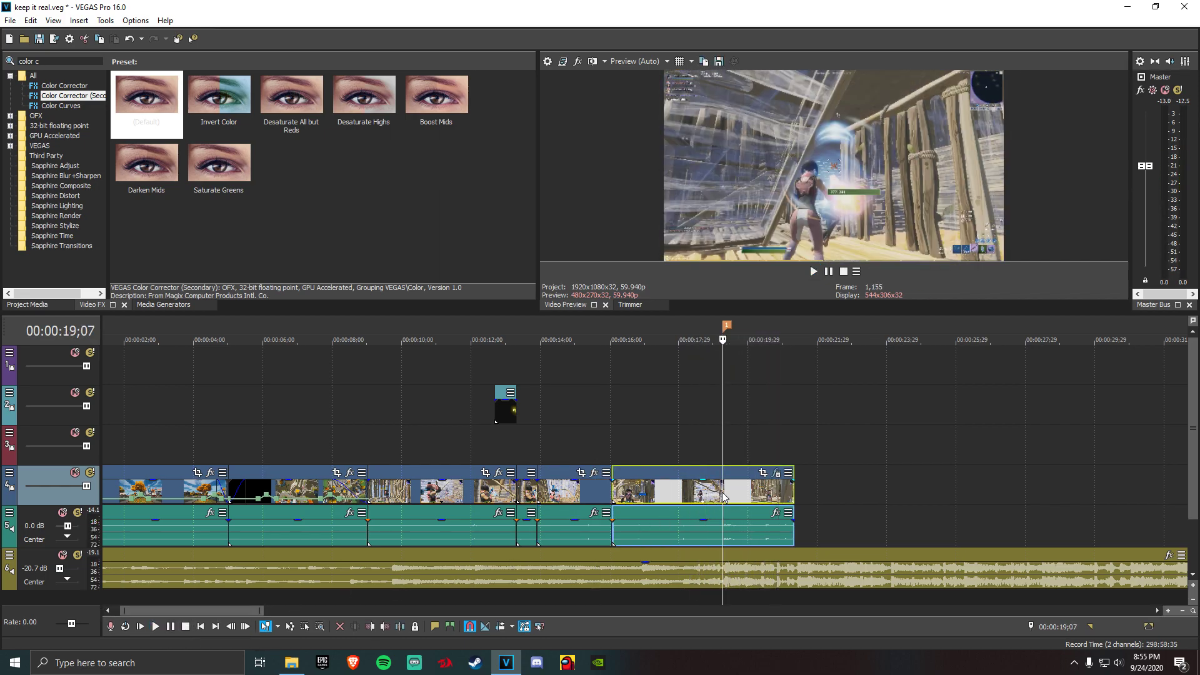
pyautogui.press('space')
pyautogui.press('space')
pyautogui.press('space')
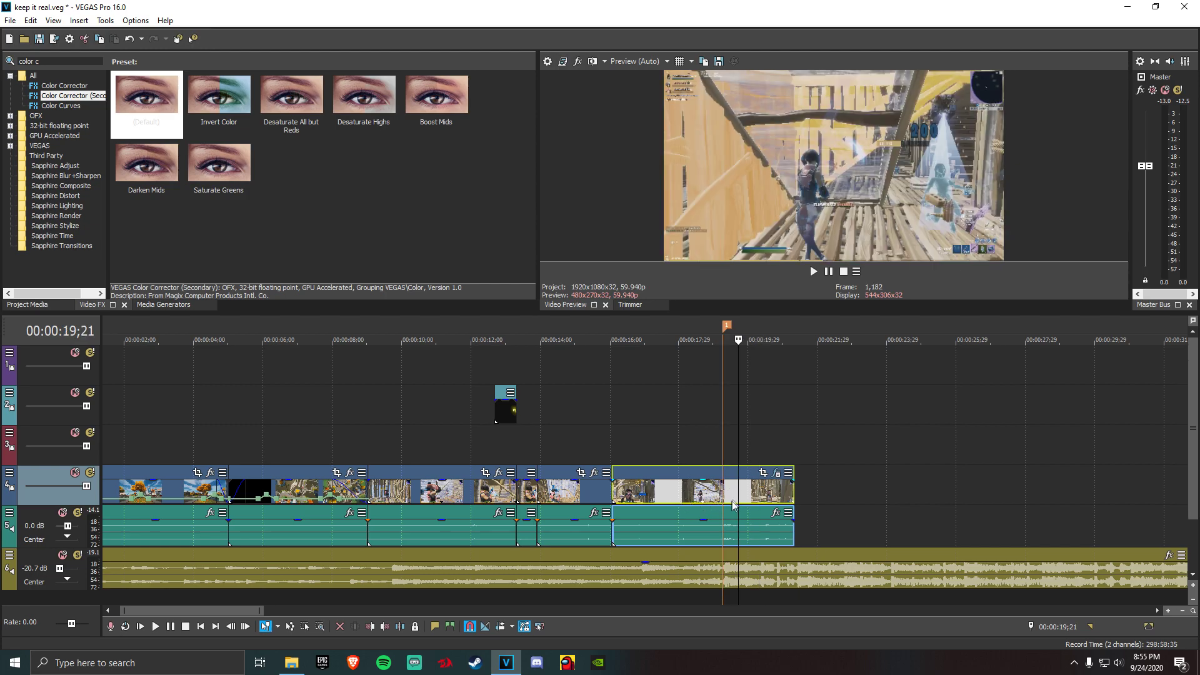
# Undo the last clip's saturation changes and its added Color Corrector (Secondary), keeping the split, with the playhead at 00:00:19;07
pyautogui.click(722, 500)
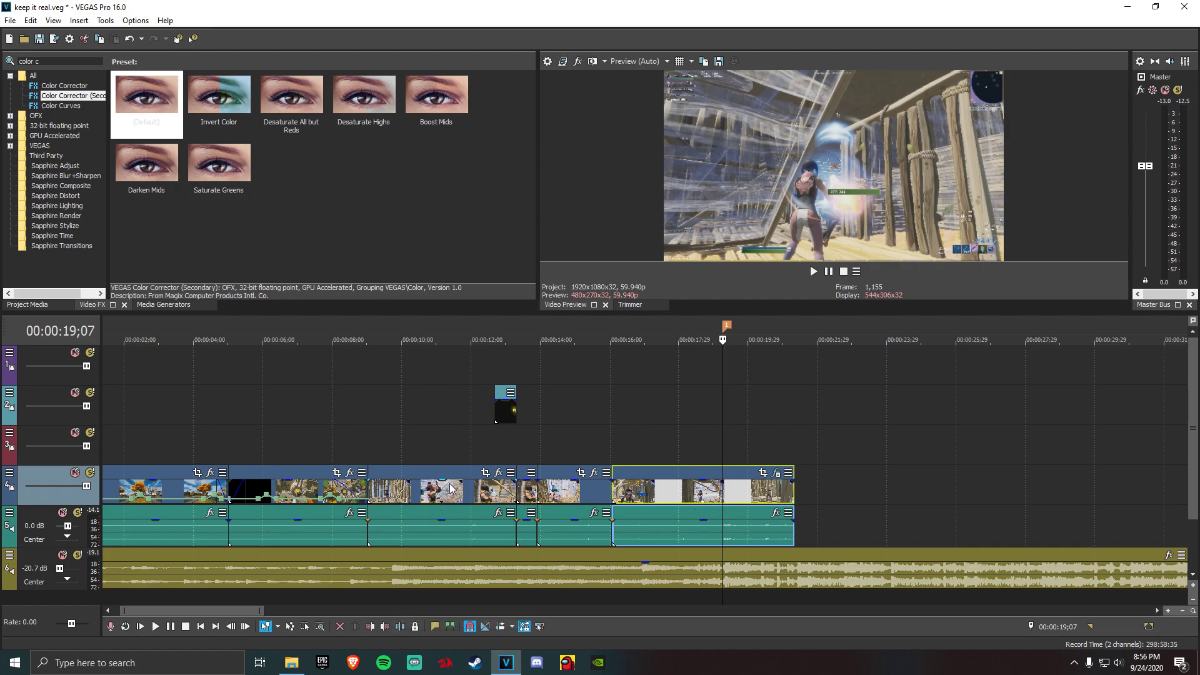
pyautogui.click(141, 40)
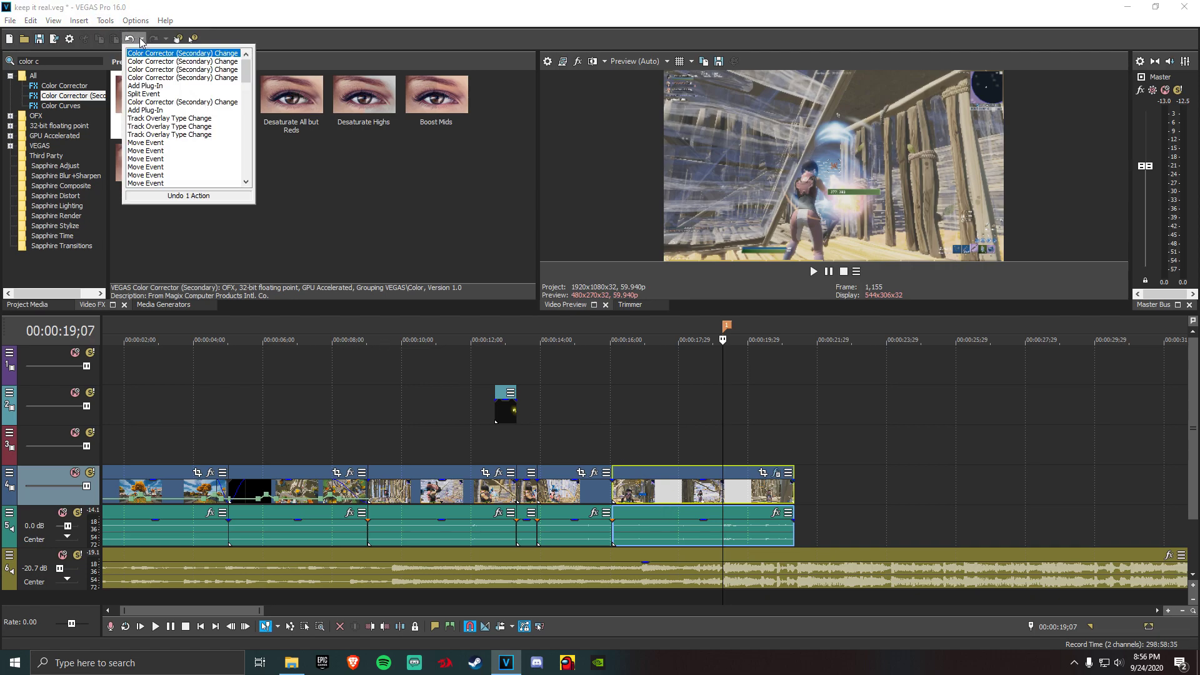
pyautogui.click(174, 90)
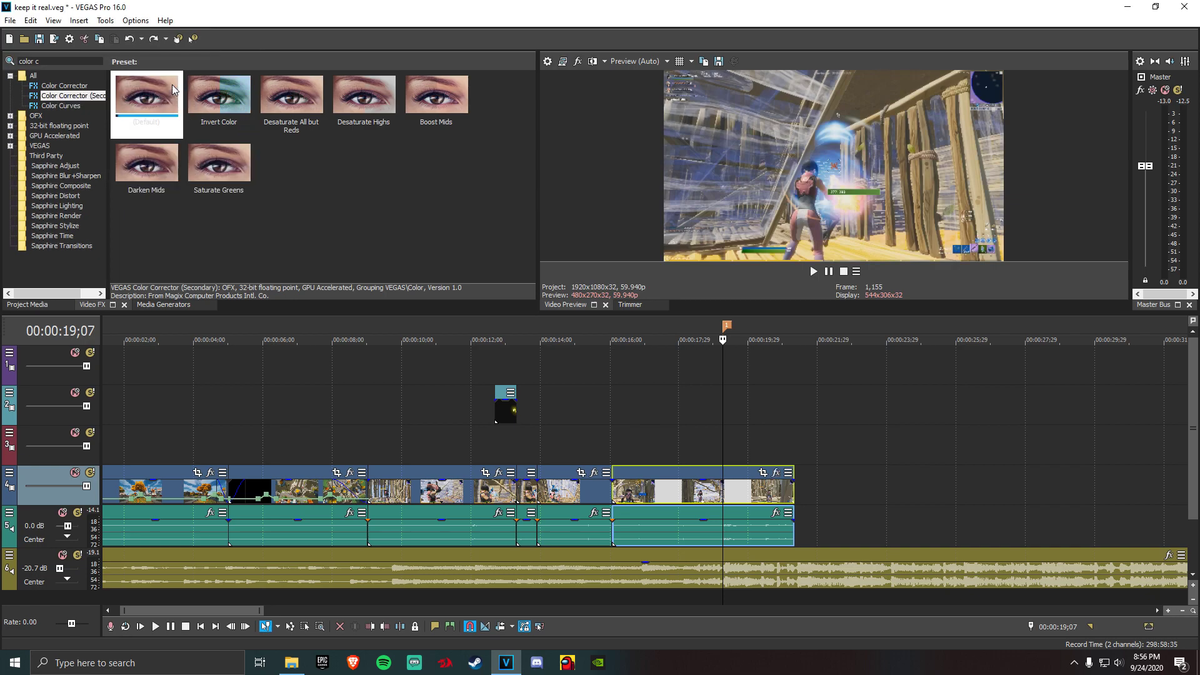
pyautogui.click(675, 497)
pyautogui.click(642, 497)
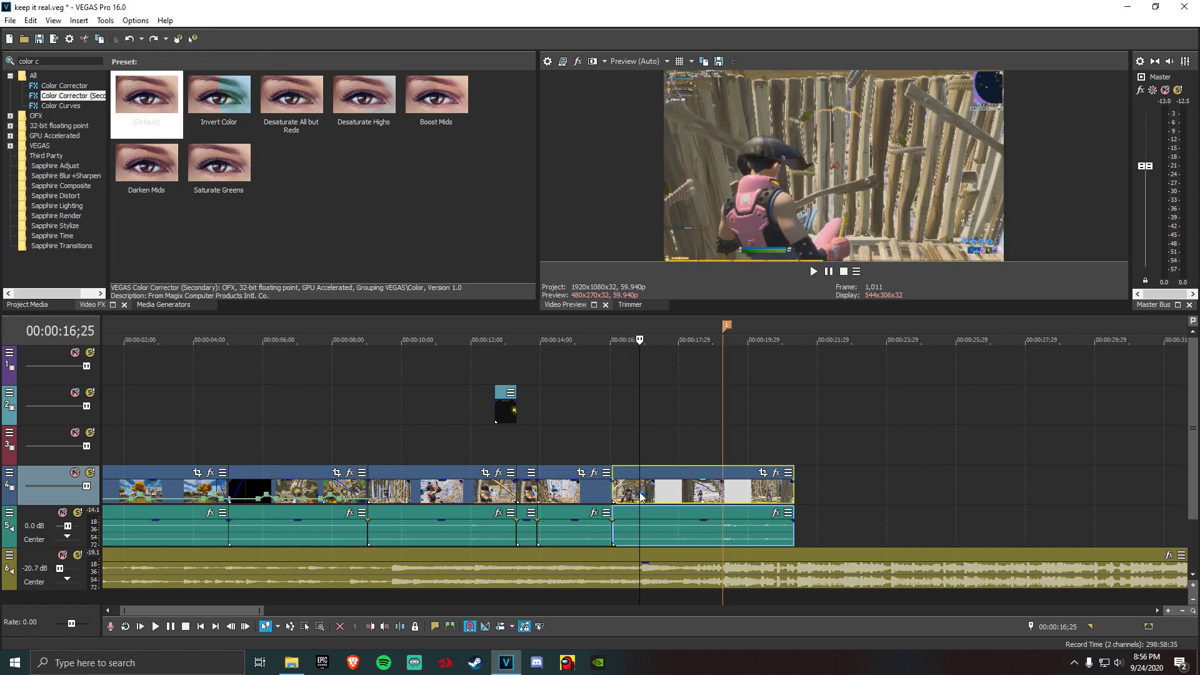
pyautogui.click(678, 497)
pyautogui.click(628, 497)
pyautogui.click(589, 498)
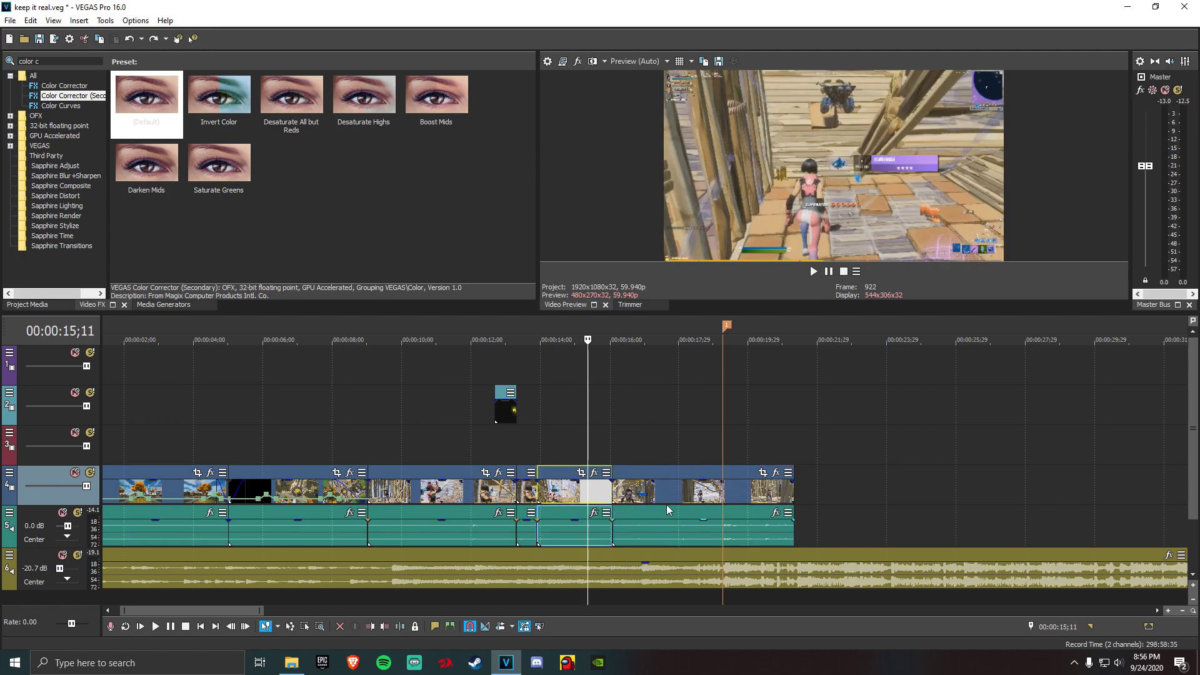
pyautogui.click(667, 503)
pyautogui.click(670, 503)
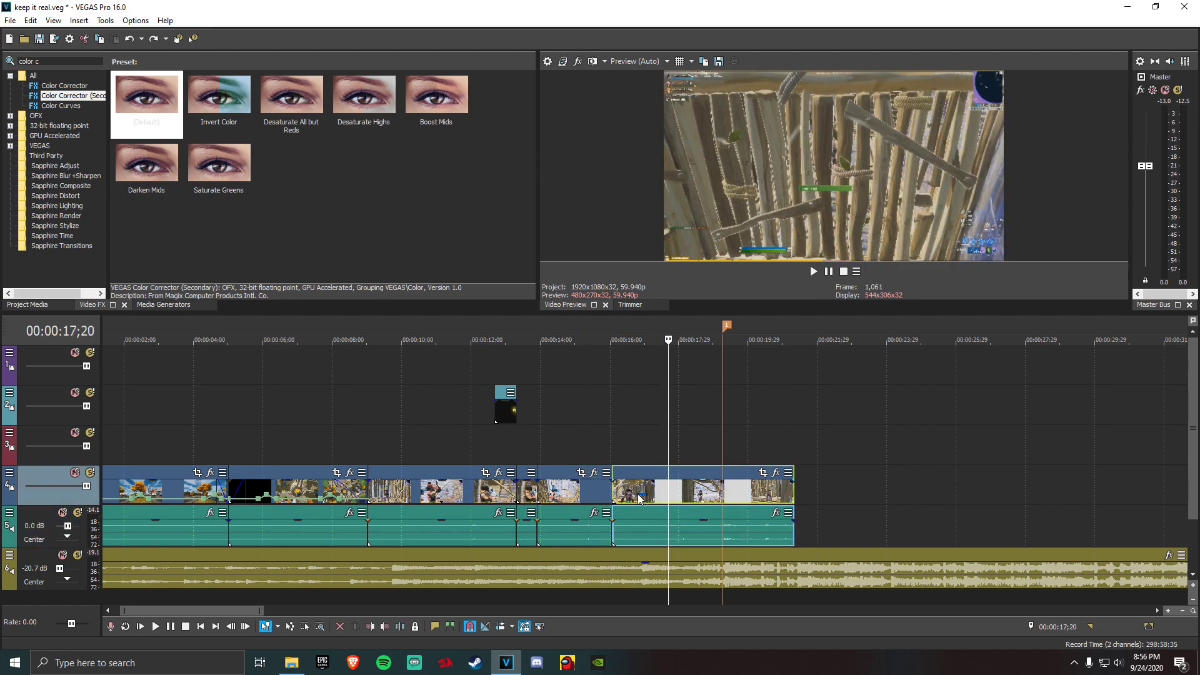
pyautogui.click(638, 499)
pyautogui.click(675, 500)
pyautogui.scroll(2, 714, 497)
pyautogui.scroll(1, 715, 497)
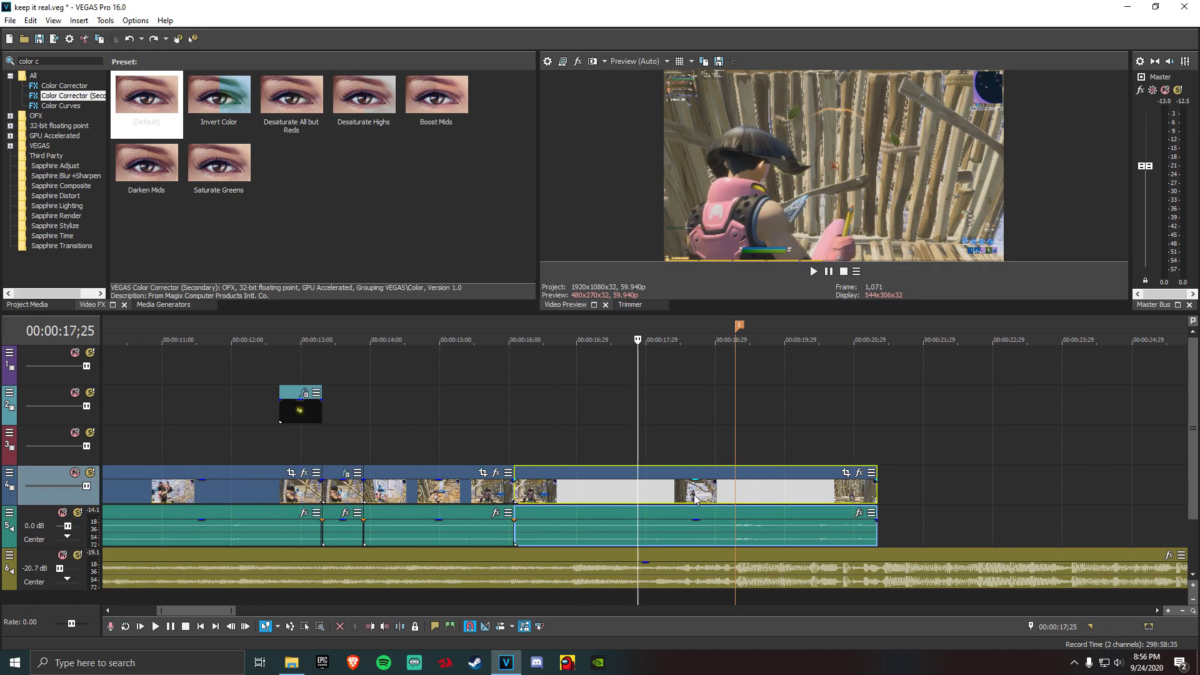
pyautogui.click(696, 499)
pyautogui.click(464, 500)
pyautogui.click(418, 502)
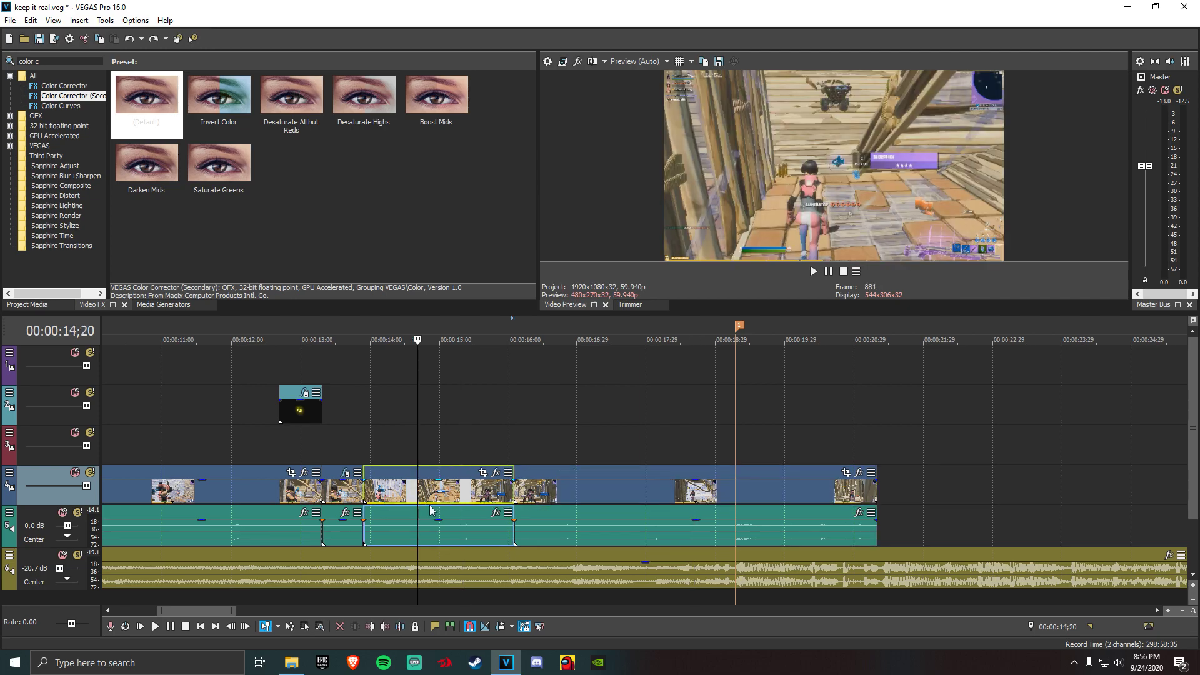
pyautogui.click(473, 503)
pyautogui.click(431, 495)
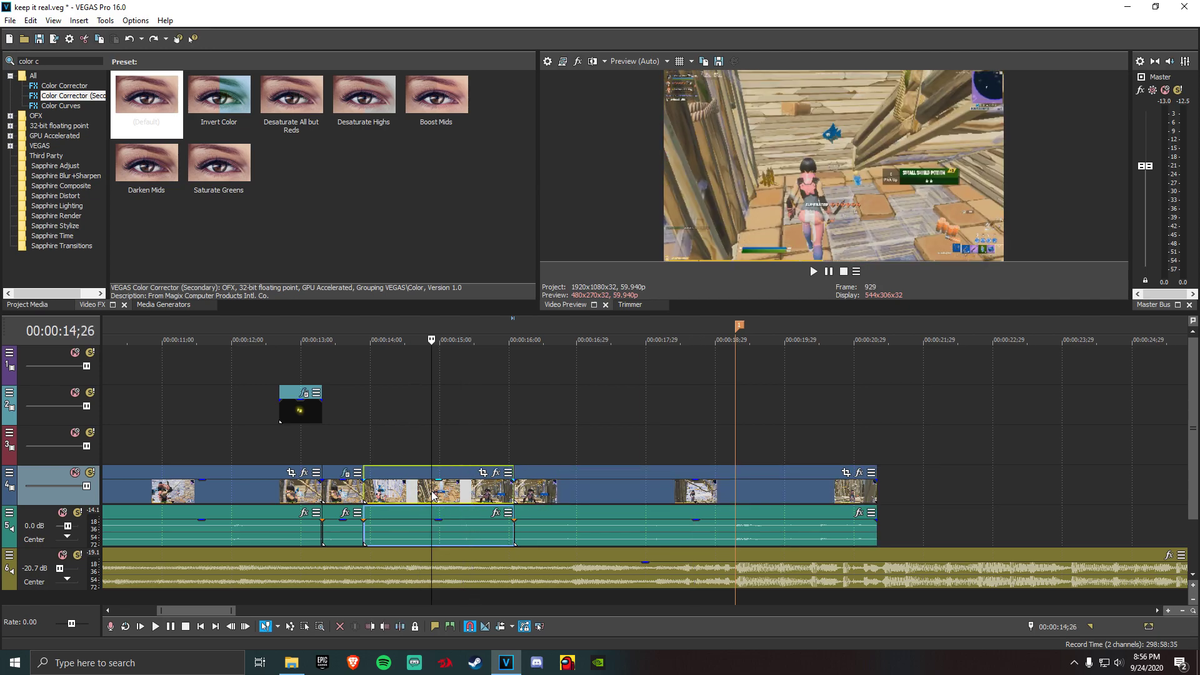
pyautogui.click(482, 497)
pyautogui.click(297, 500)
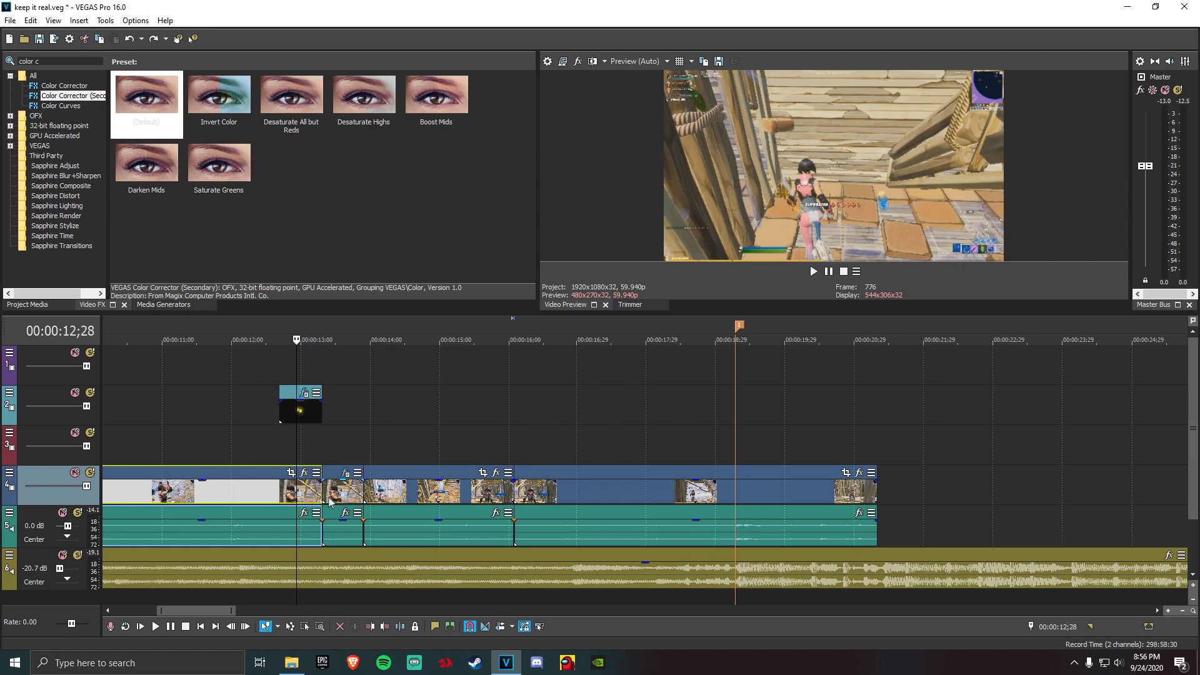
# Insert a Velocity envelope on the last gameplay clip, with the playhead at the orange marker, 00:00:19;07
pyautogui.click(453, 500)
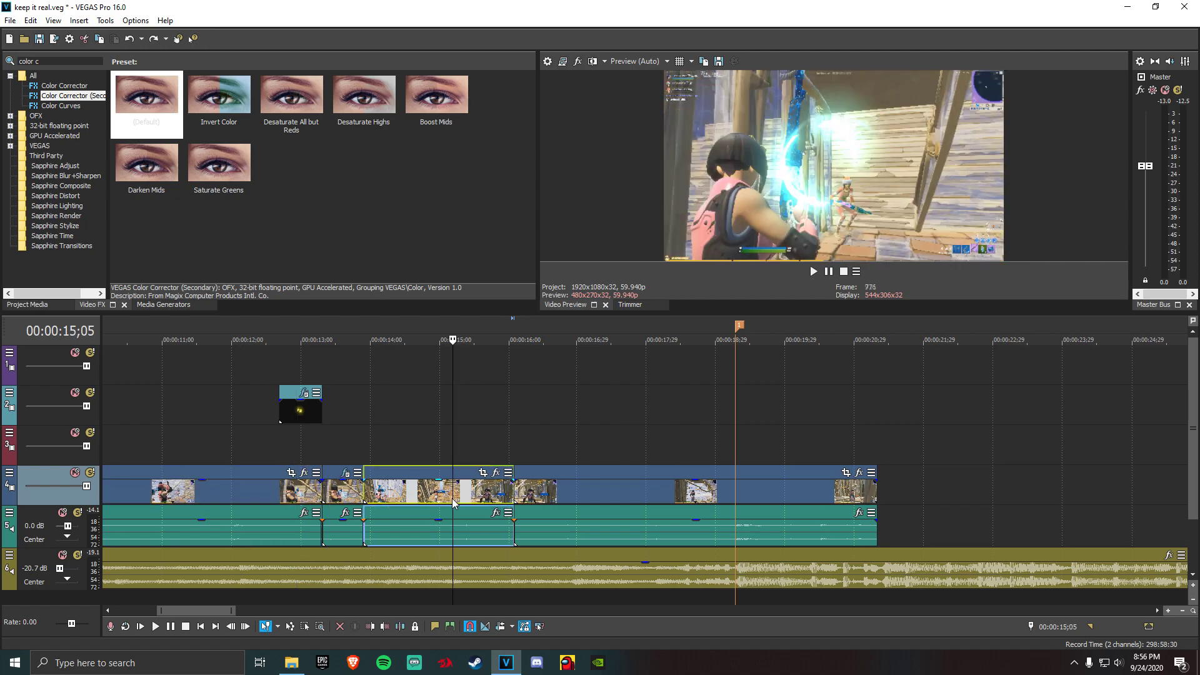
pyautogui.click(735, 498)
pyautogui.scroll(2, 611, 524)
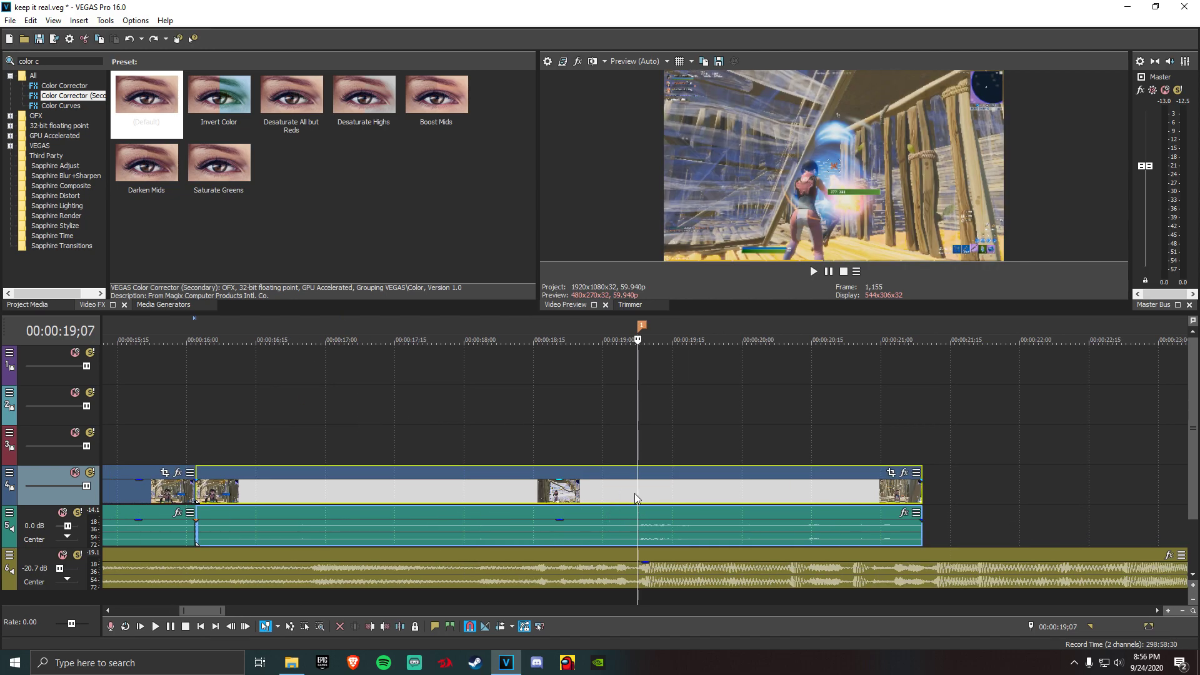
pyautogui.rightClick(643, 496)
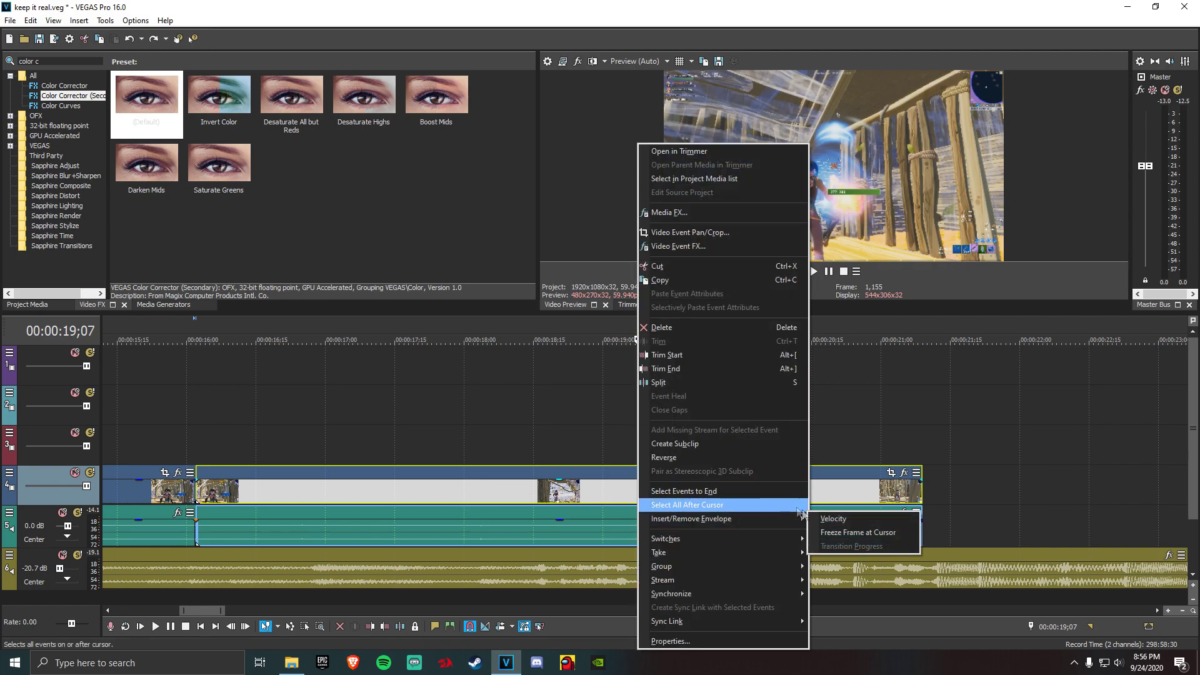
pyautogui.click(664, 505)
# Add a velocity point at the marker, 00:00:19;07, on the last clip and set it to 200% Forward Velocity
pyautogui.rightClick(637, 500)
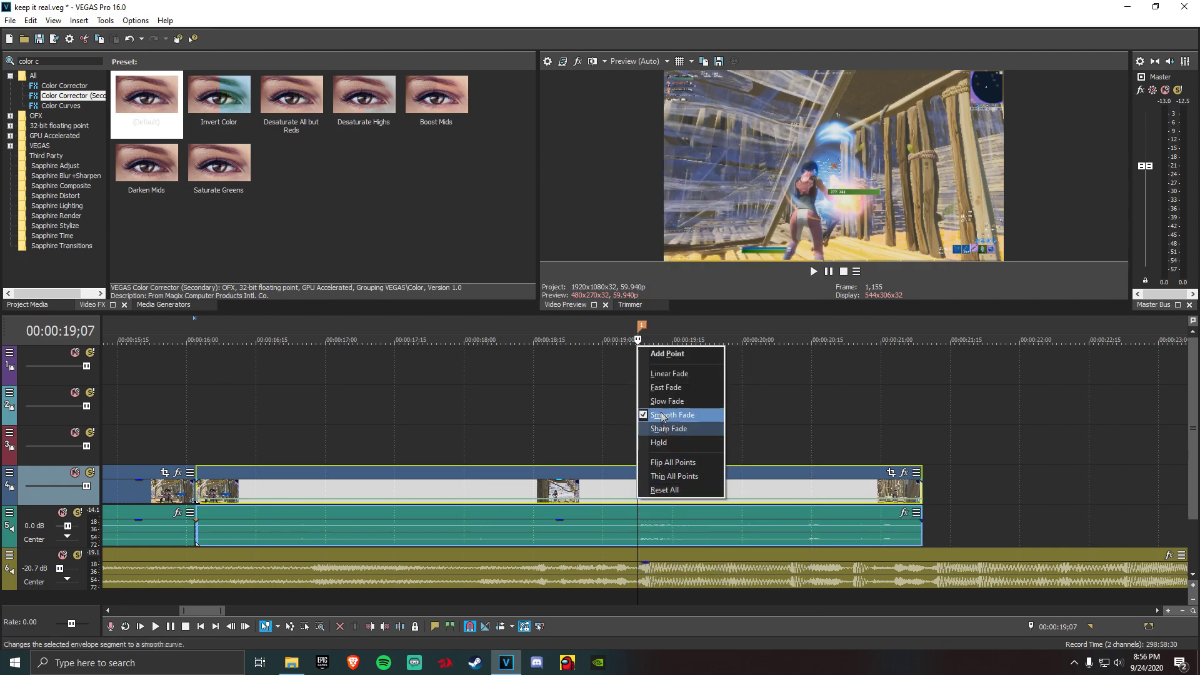
pyautogui.click(659, 360)
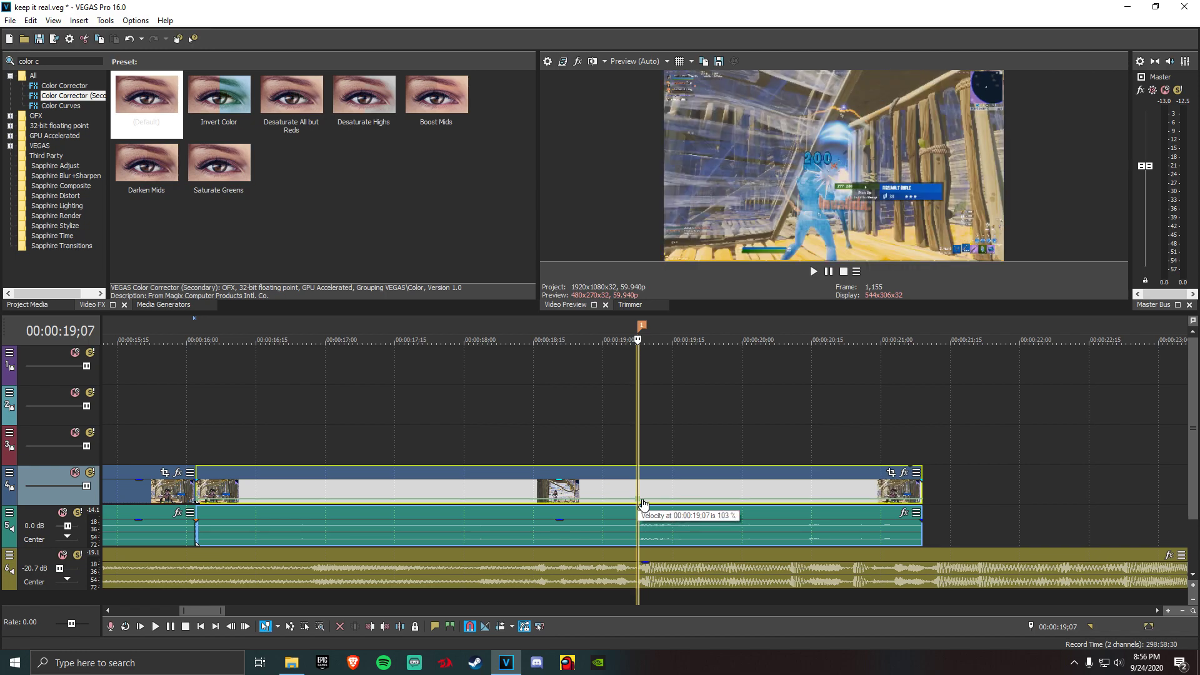
pyautogui.rightClick(639, 499)
pyautogui.click(687, 245)
pyautogui.rightClick(636, 499)
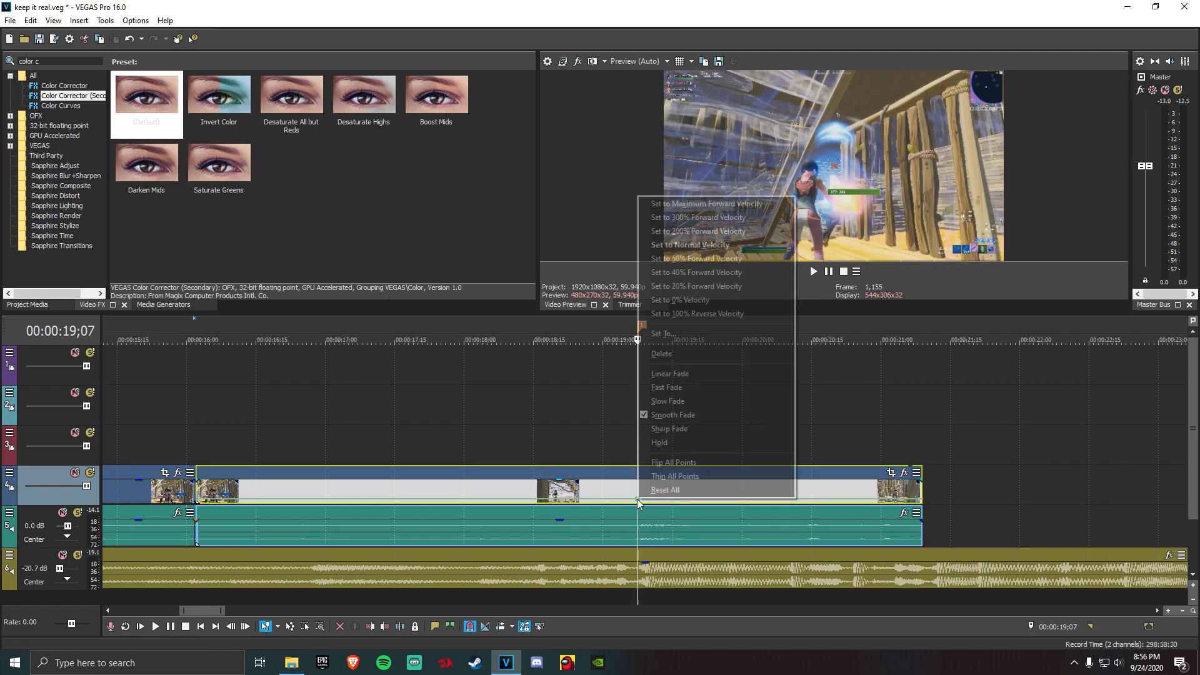
pyautogui.click(680, 231)
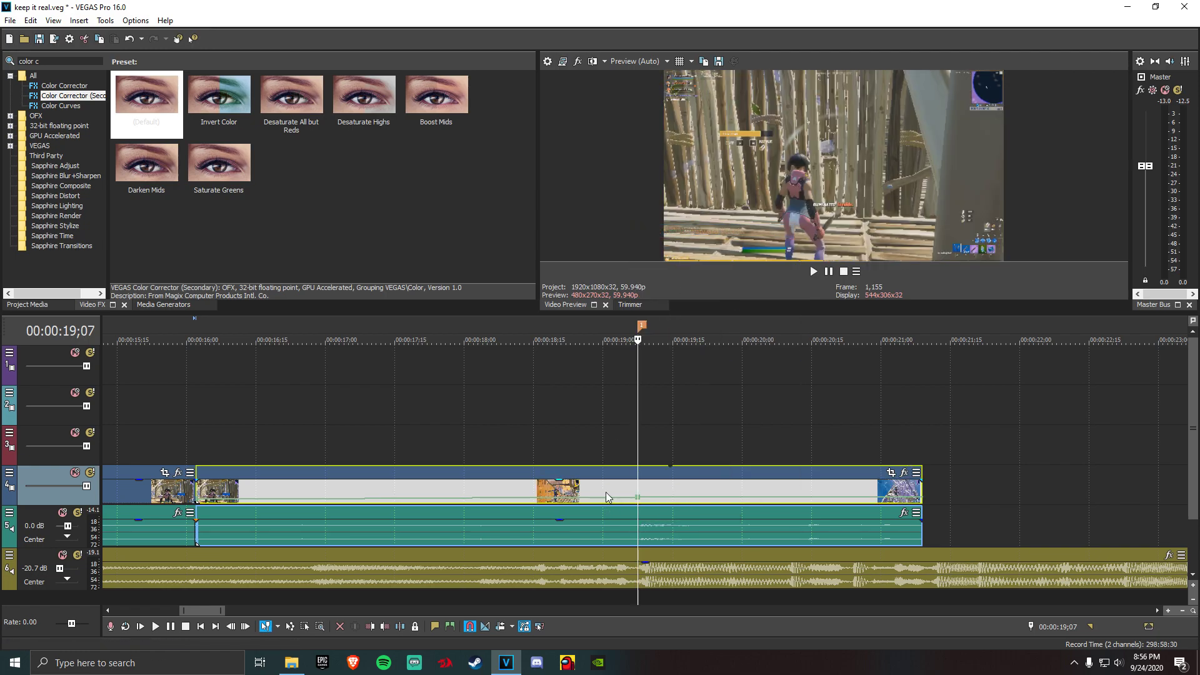
# Add a second velocity point on the last clip just before the marker, at 00:00:19;04
pyautogui.press('Left')
pyautogui.press('Left')
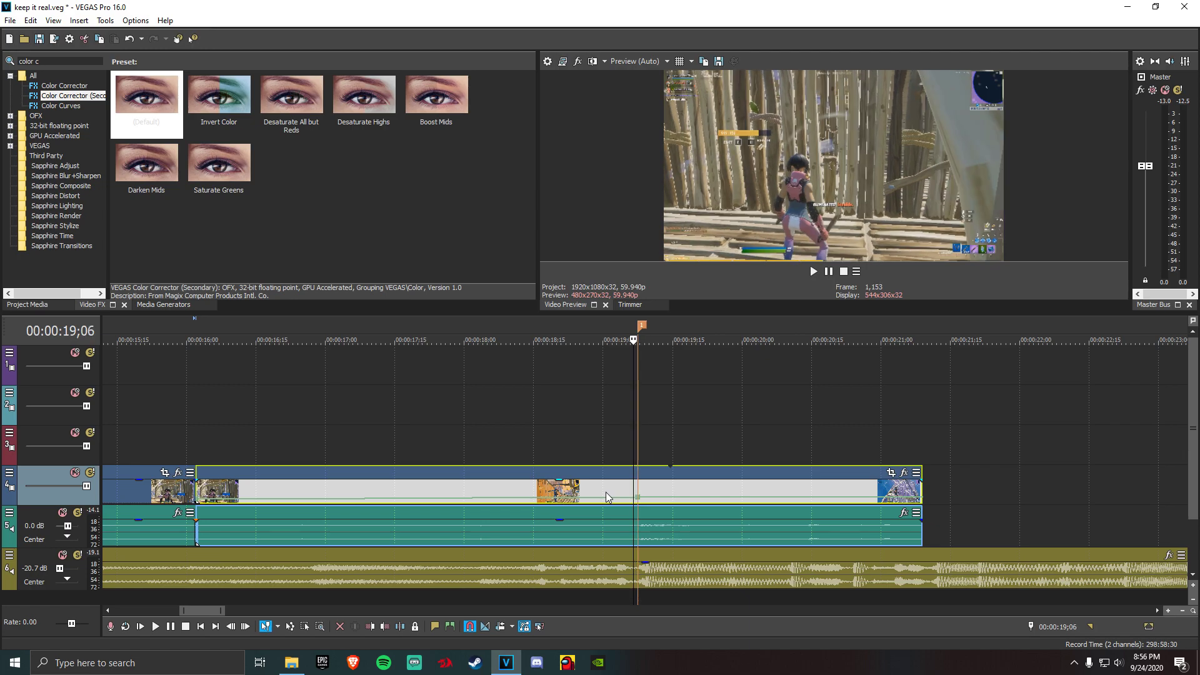
pyautogui.press('Left')
pyautogui.press('Left')
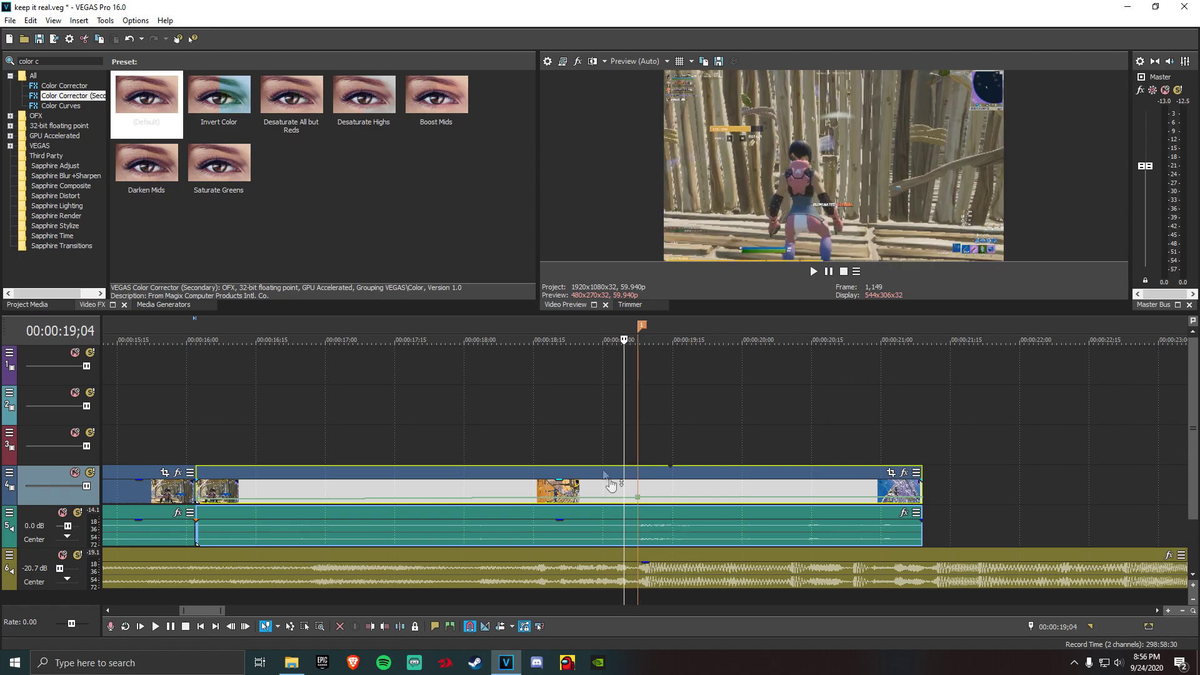
pyautogui.rightClick(623, 496)
pyautogui.click(632, 501)
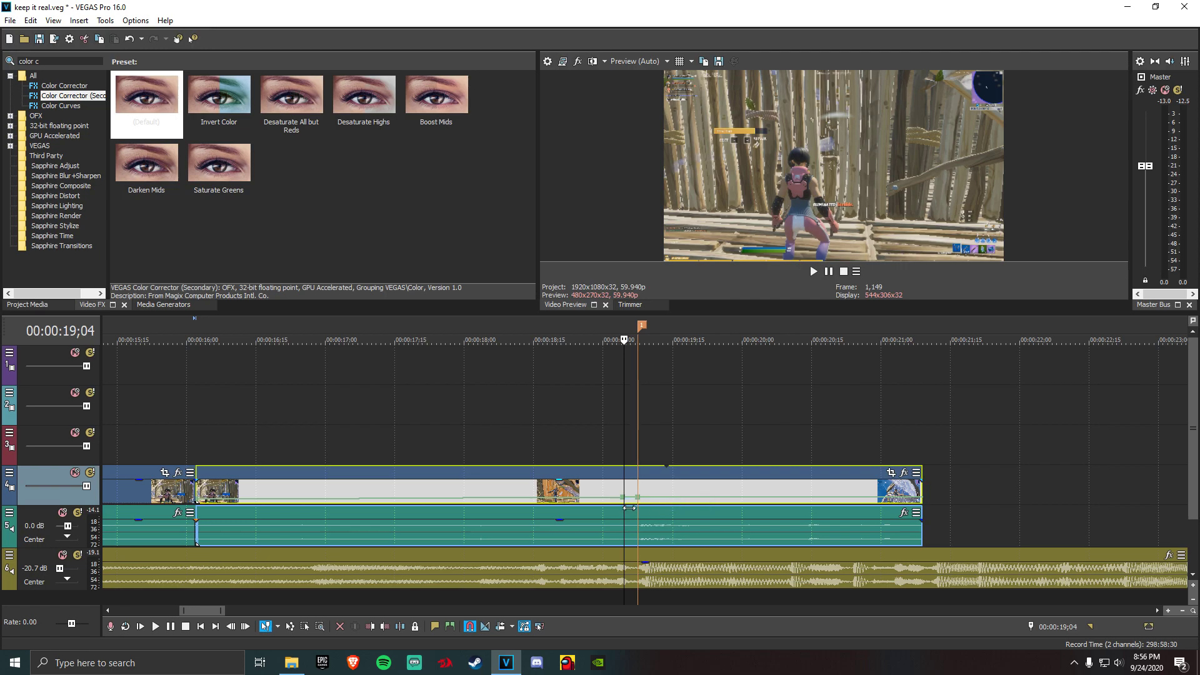
pyautogui.rightClick(625, 503)
pyautogui.click(636, 497)
pyautogui.rightClick(637, 495)
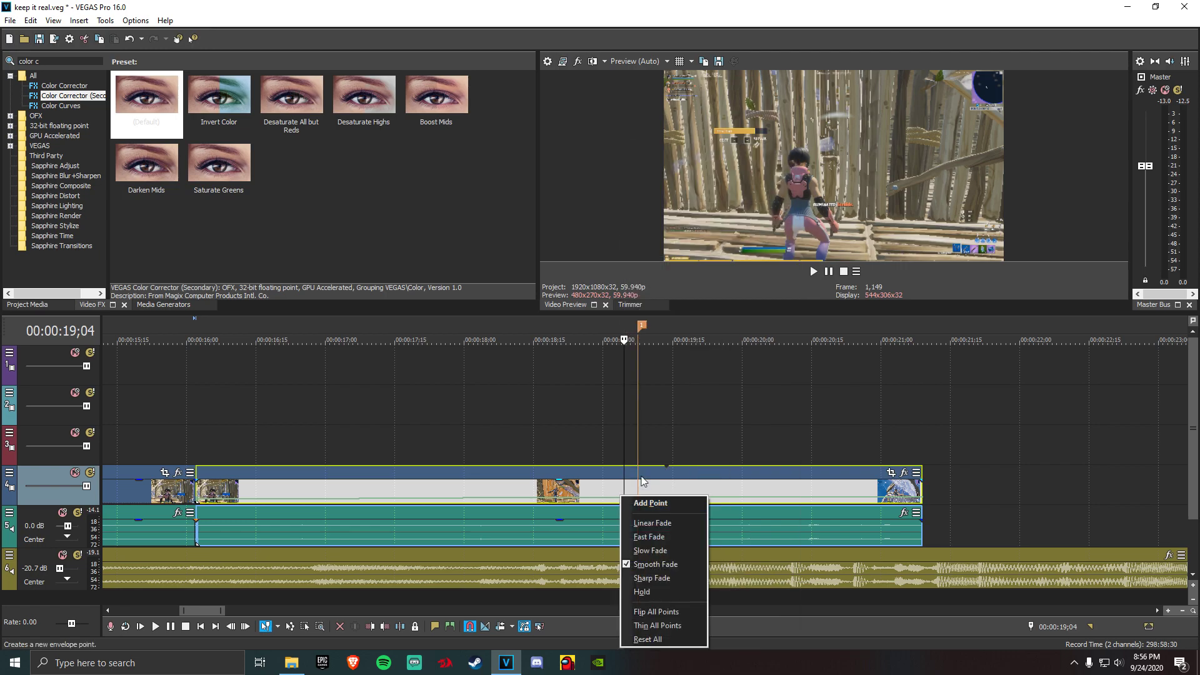
pyautogui.click(639, 488)
# Add a velocity point just after the marker, at 00:00:19;09, and set it to Normal Velocity
pyautogui.press('Right')
pyautogui.press('Right')
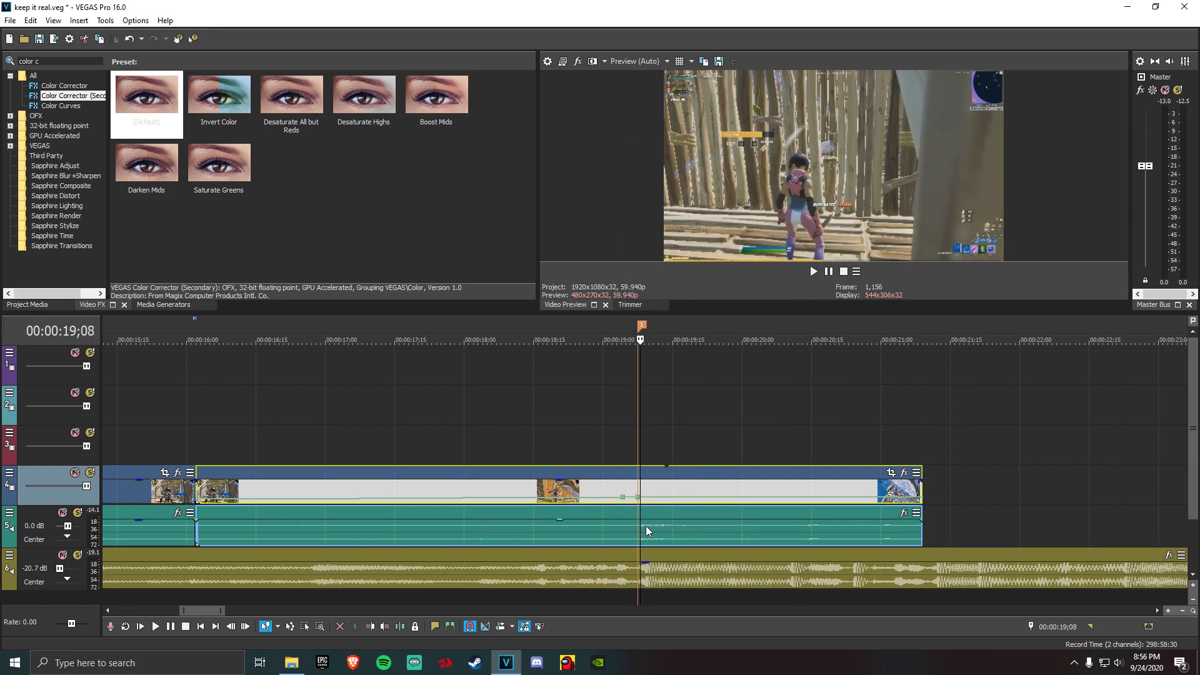
pyautogui.press('Right')
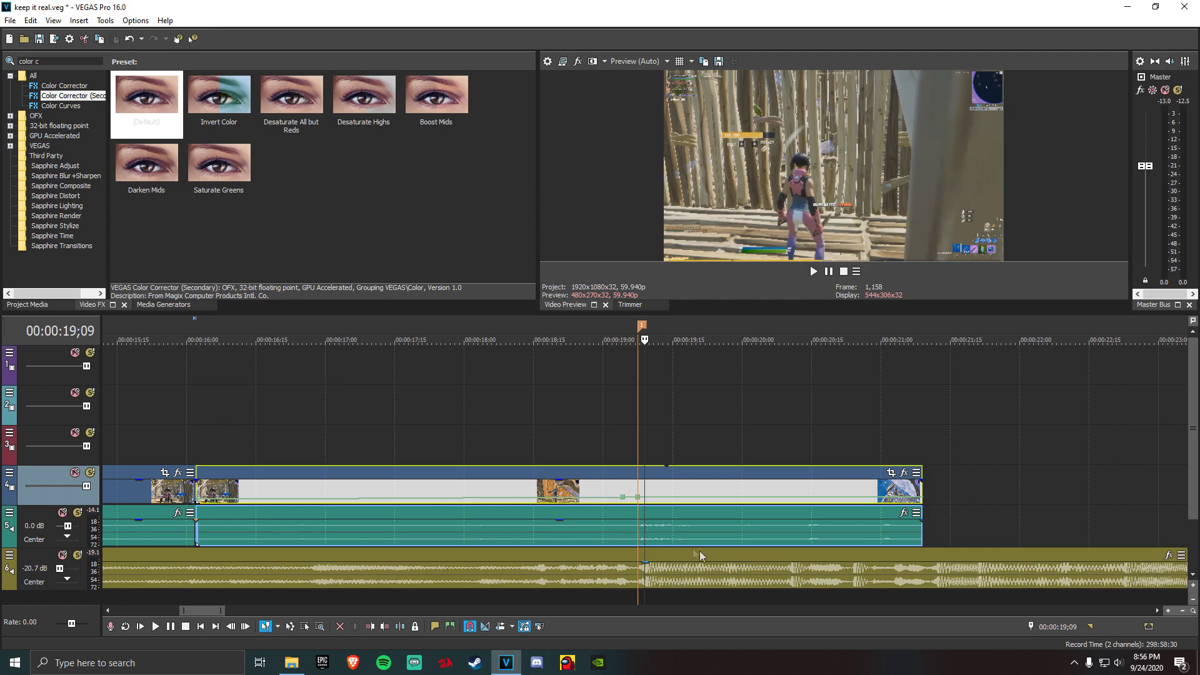
pyautogui.rightClick(645, 497)
pyautogui.click(663, 503)
pyautogui.rightClick(645, 498)
pyautogui.click(706, 256)
# Play the speed change briefly and set the velocity point just before the marker to Normal Velocity
pyautogui.scroll(-5, 586, 509)
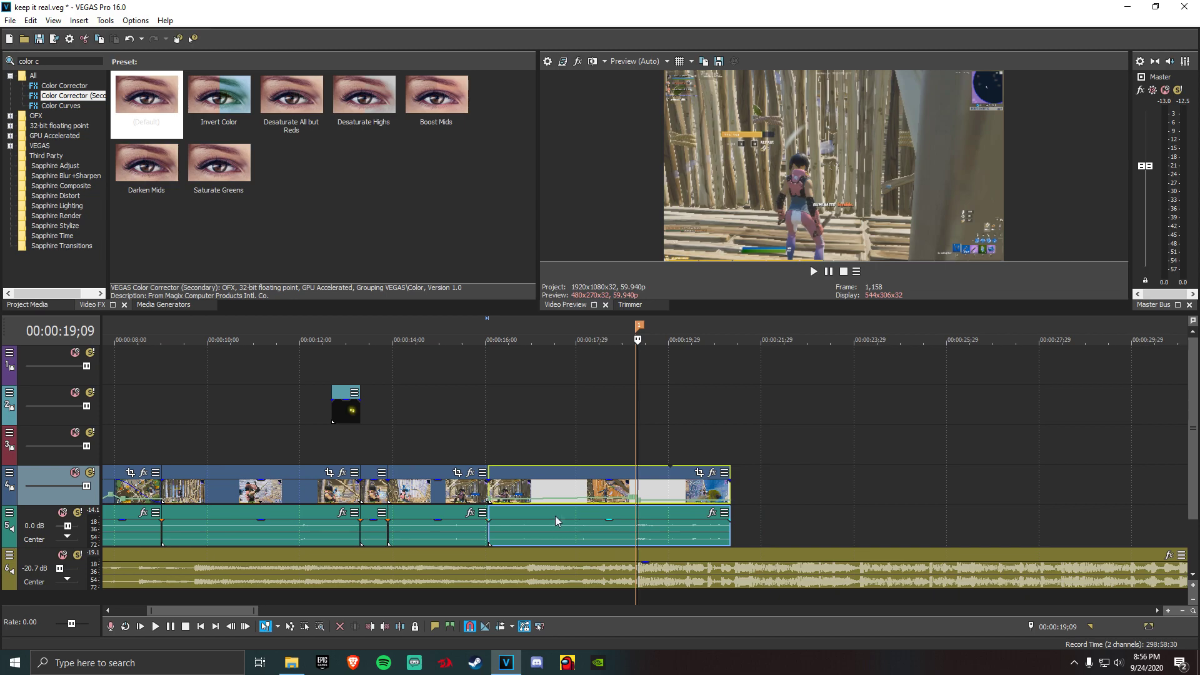
pyautogui.click(158, 627)
pyautogui.click(173, 628)
pyautogui.scroll(5, 543, 497)
pyautogui.rightClick(541, 500)
pyautogui.click(594, 242)
# Play back the last clip across the orange marker to check the velocity change against the beat
pyautogui.scroll(-4, 543, 500)
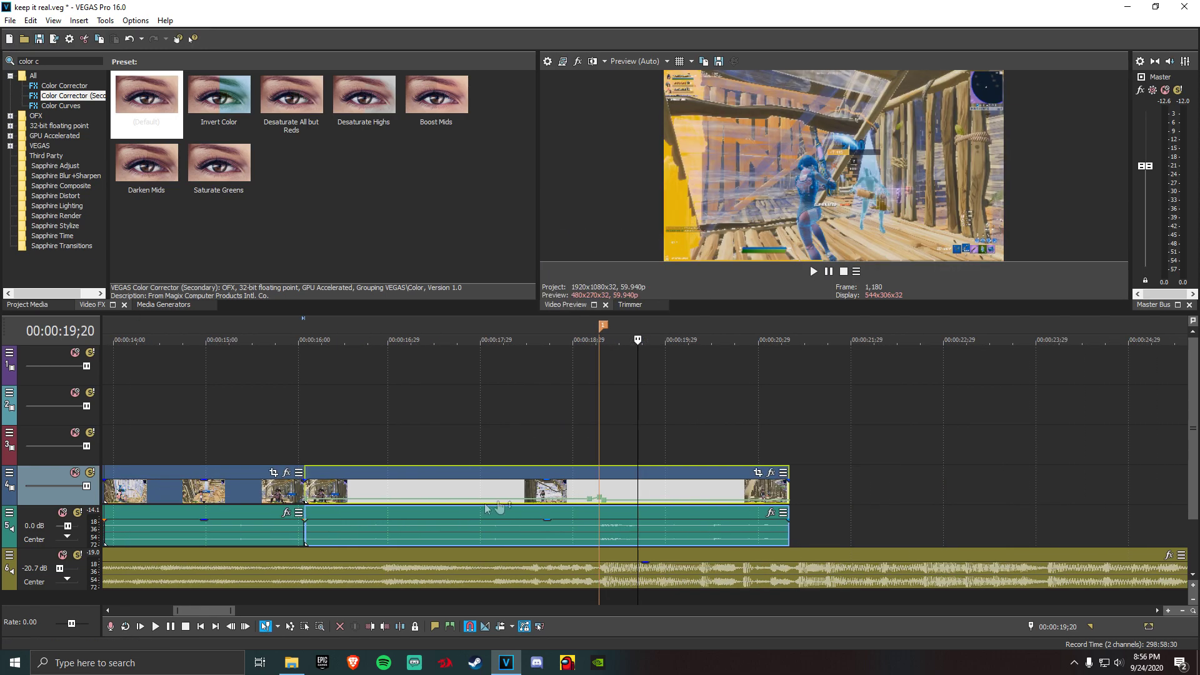
pyautogui.click(155, 626)
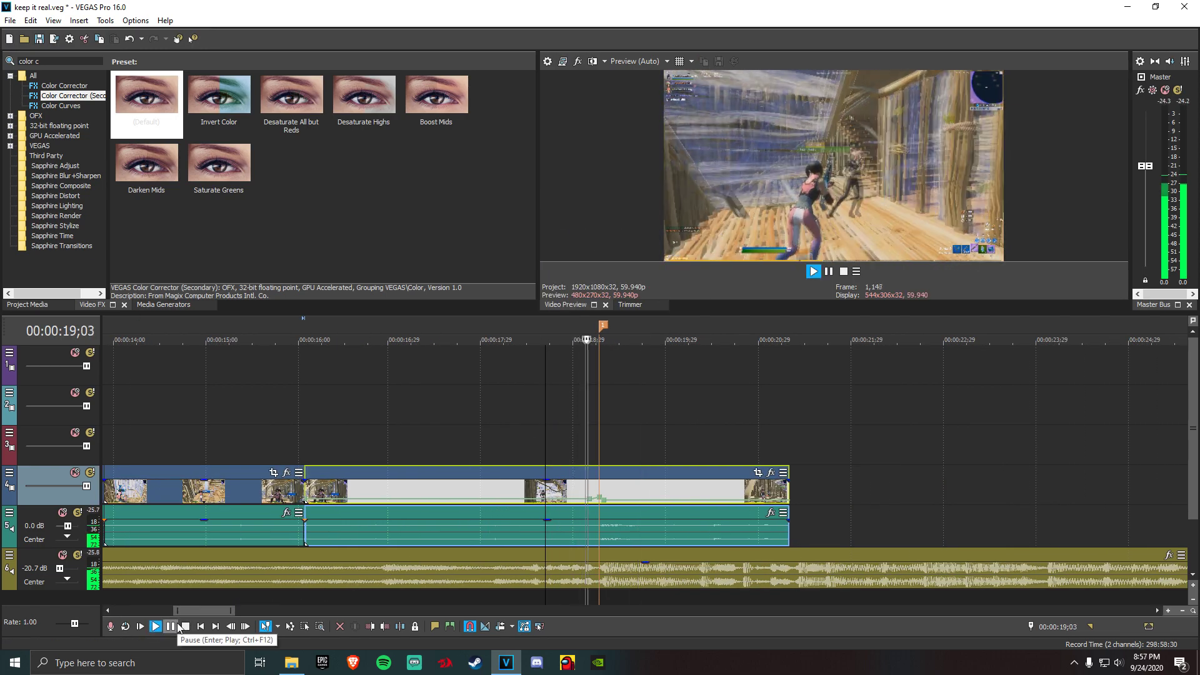
pyautogui.click(180, 628)
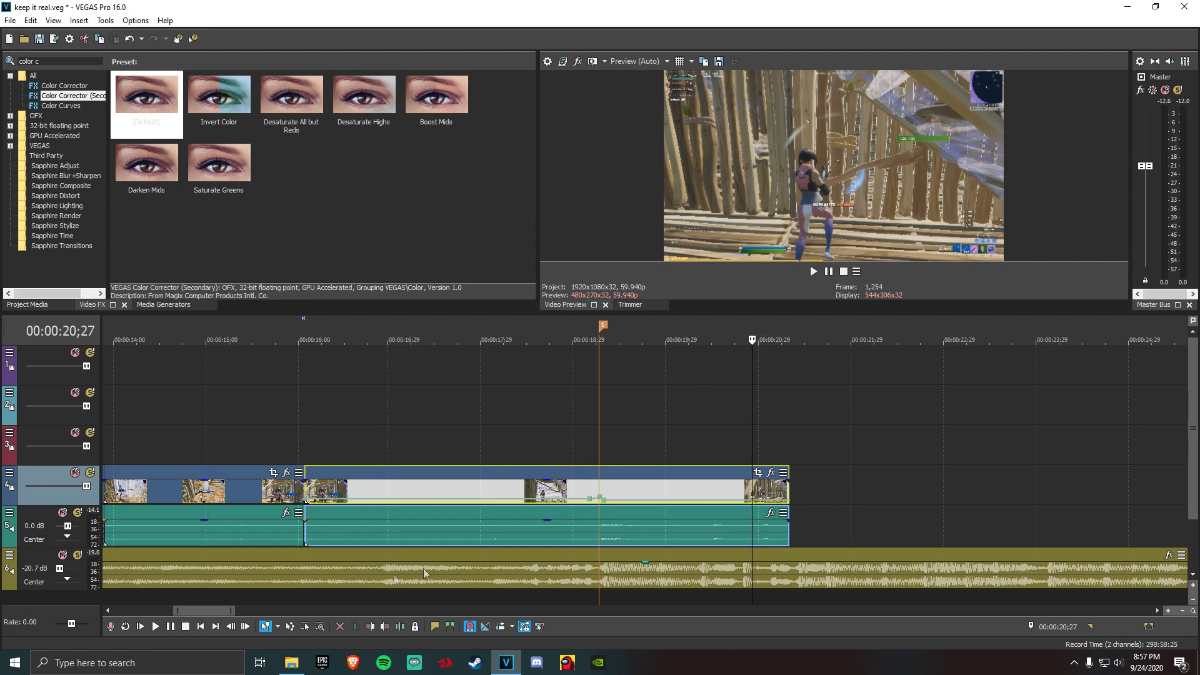
pyautogui.scroll(-4, 541, 531)
pyautogui.scroll(4, 622, 513)
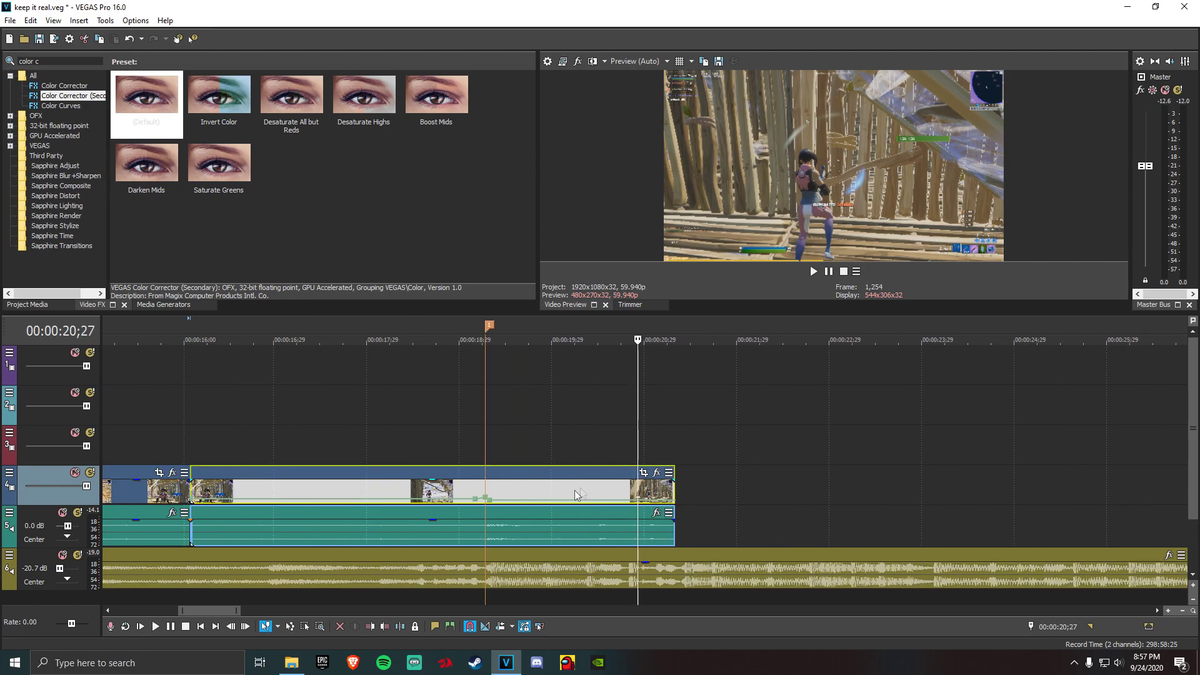
pyautogui.click(156, 627)
pyautogui.click(170, 626)
# Undo the velocity points on the last clip and split the clip at the marker, 00:00:19;07
pyautogui.scroll(-3, 474, 462)
pyautogui.click(575, 490)
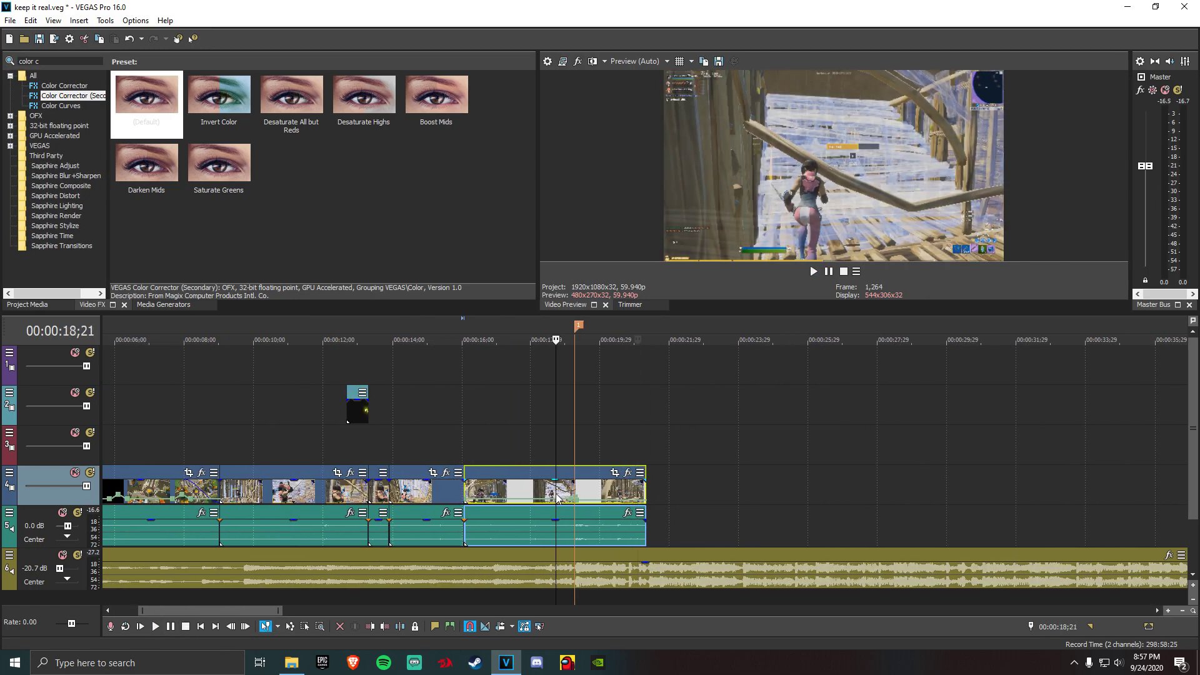
pyautogui.press('s')
pyautogui.scroll(2, 653, 511)
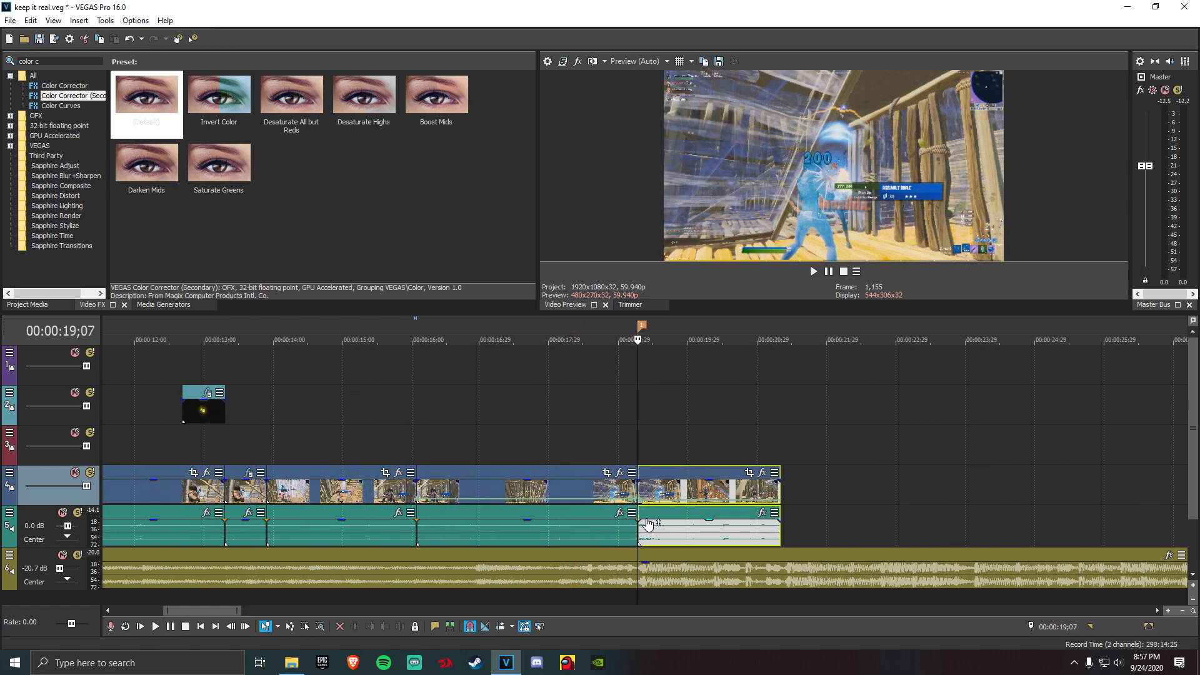
pyautogui.scroll(4, 644, 490)
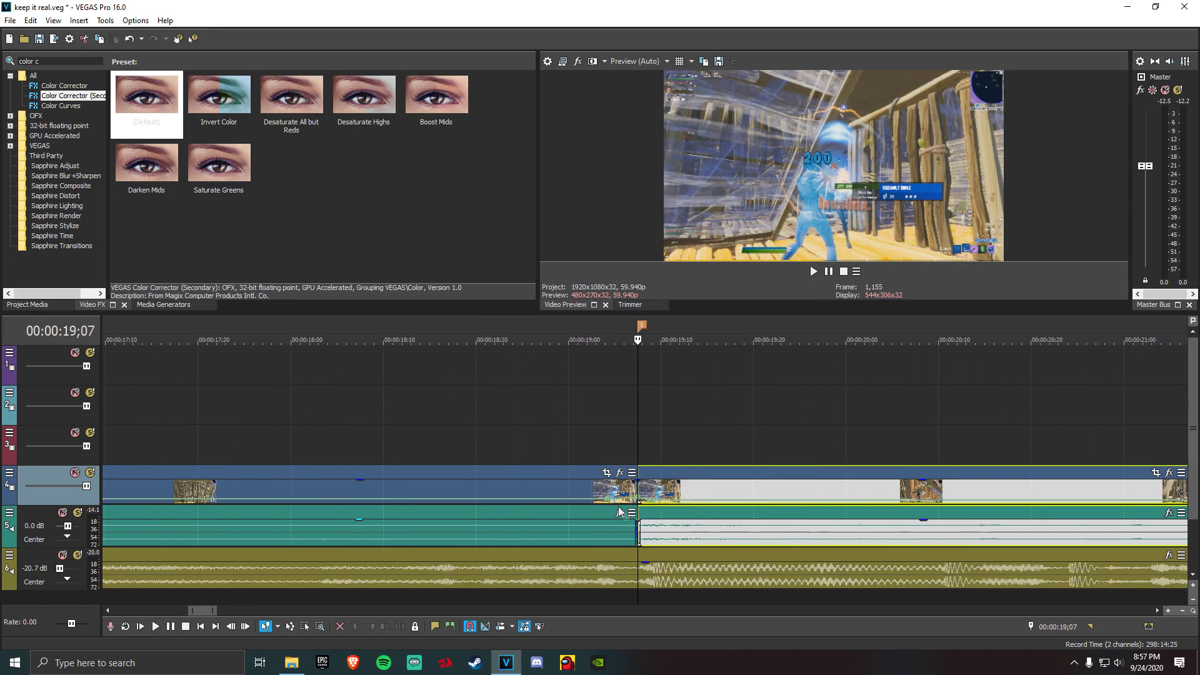
pyautogui.press('Left')
pyautogui.press('Right')
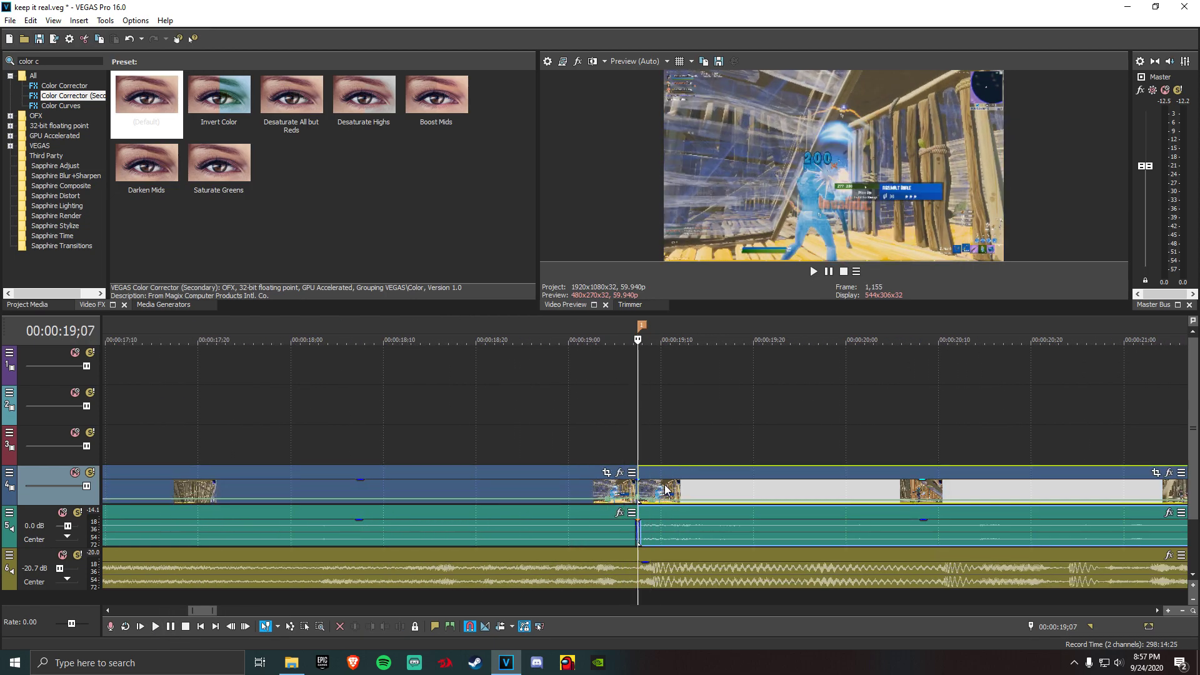
# Apply the Color Corrector (Secondary) effect to the clip part that ends at the orange marker
pyautogui.scroll(1, 645, 497)
pyautogui.click(59, 60)
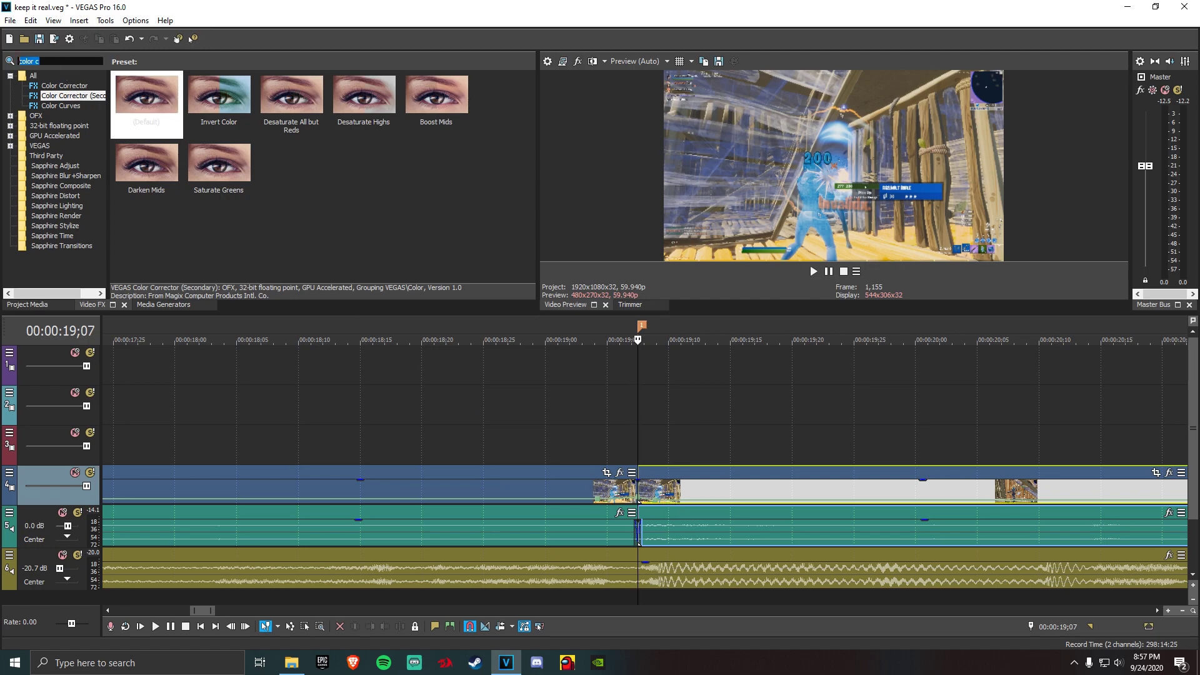
pyautogui.click(418, 531)
pyautogui.scroll(-3, 419, 531)
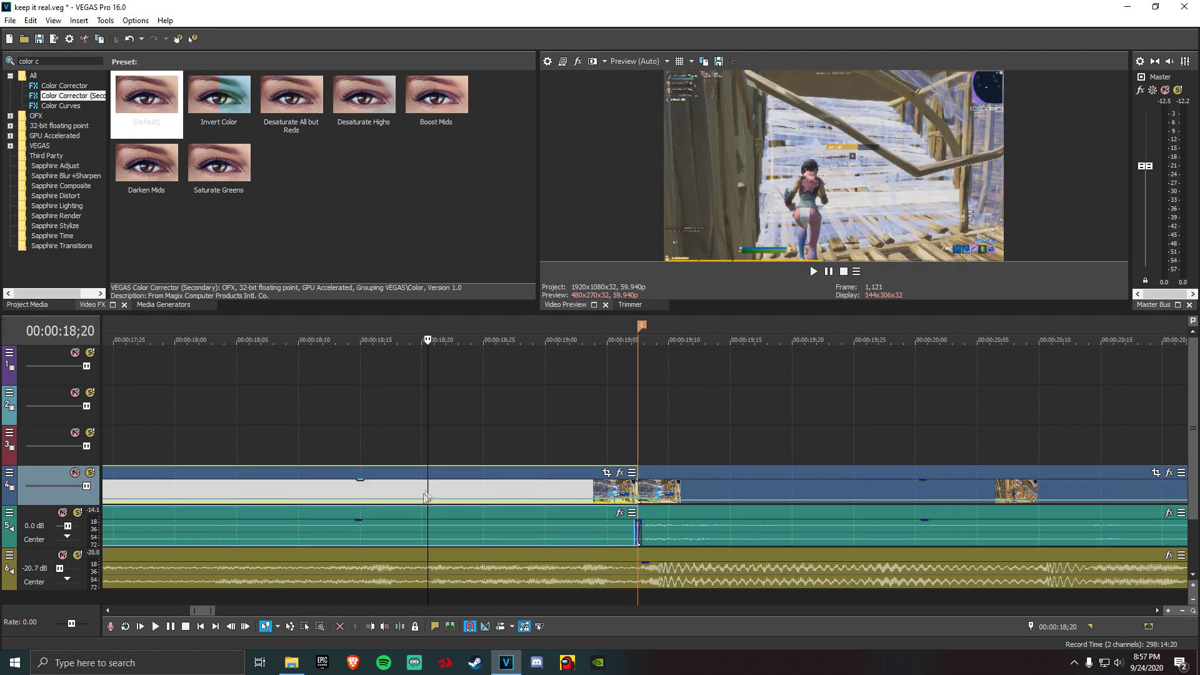
pyautogui.click(65, 62)
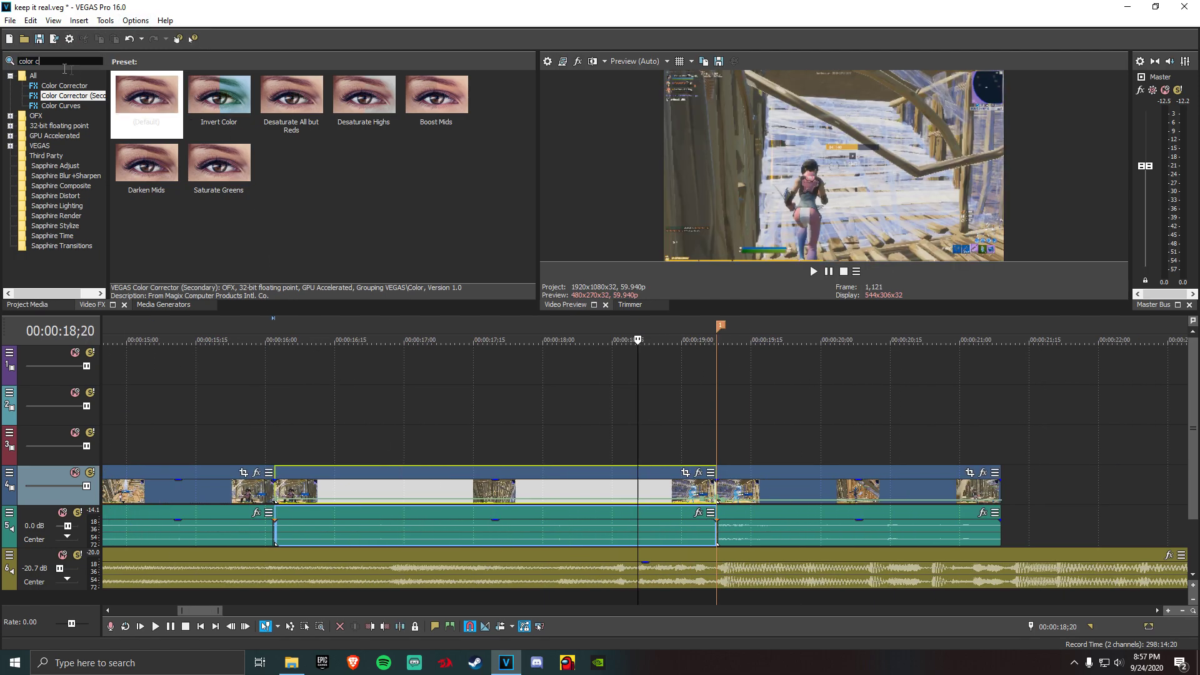
pyautogui.moveTo(72, 96); pyautogui.dragTo(504, 487)
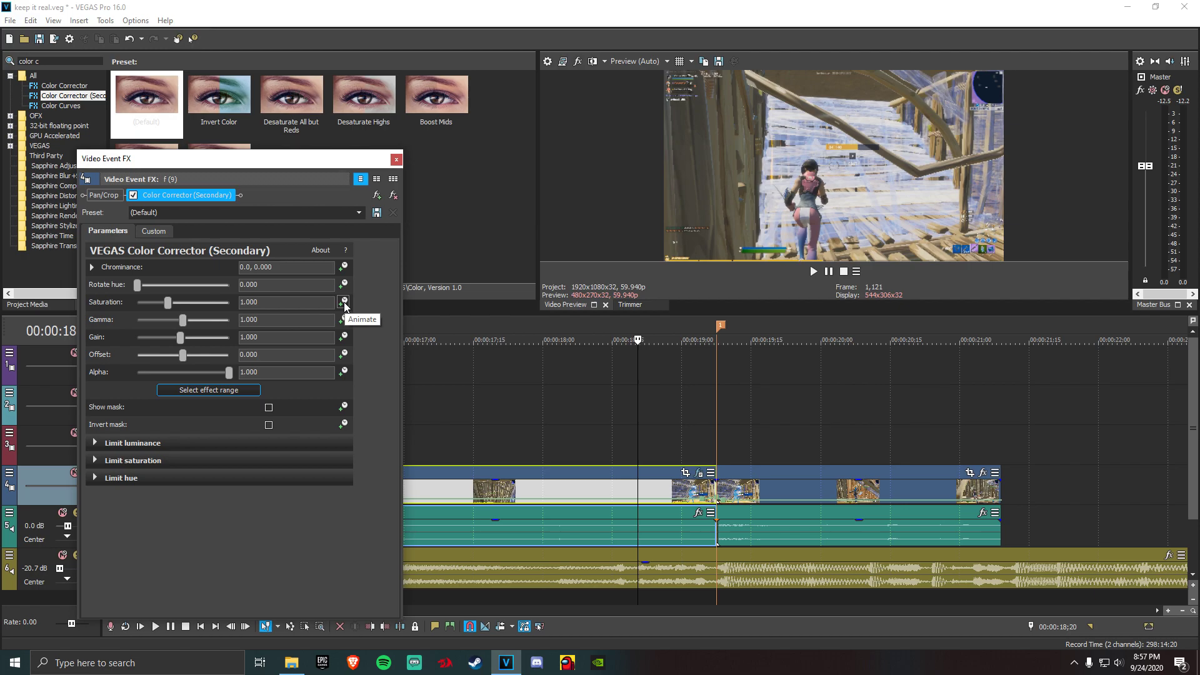
# Animate Saturation from 1.000 at the clip's start to about 0.265 at its end, 00:00:03;05, and close the effect window
pyautogui.click(343, 302)
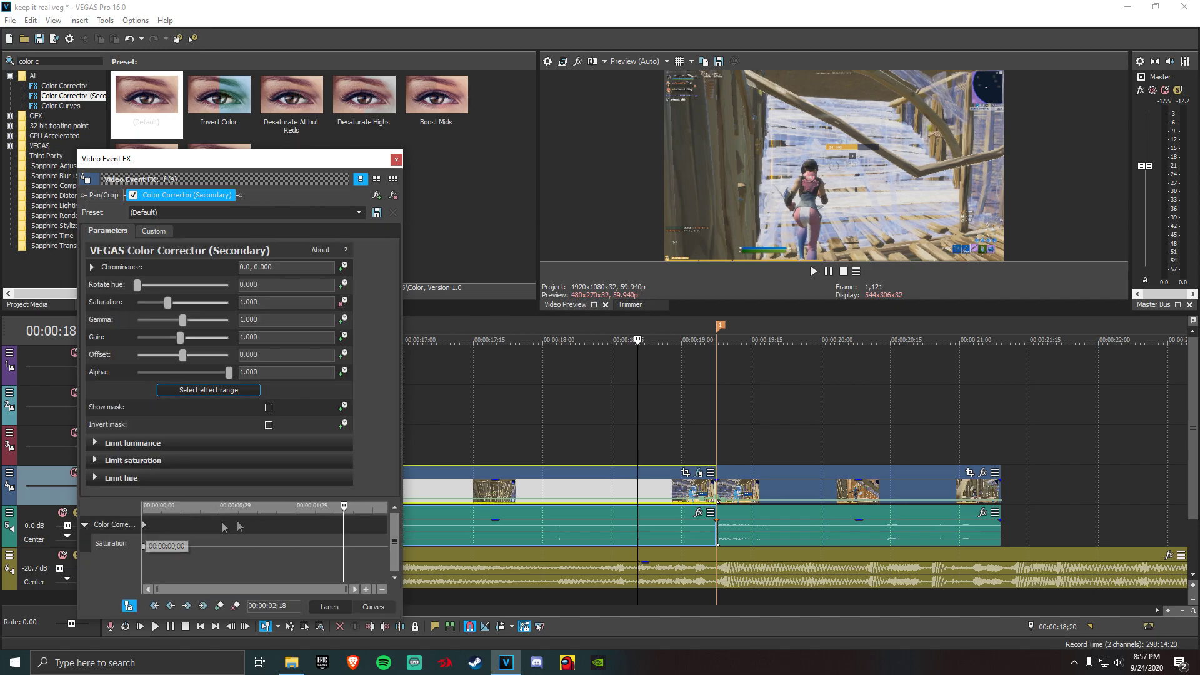
pyautogui.moveTo(343, 517); pyautogui.dragTo(98, 516)
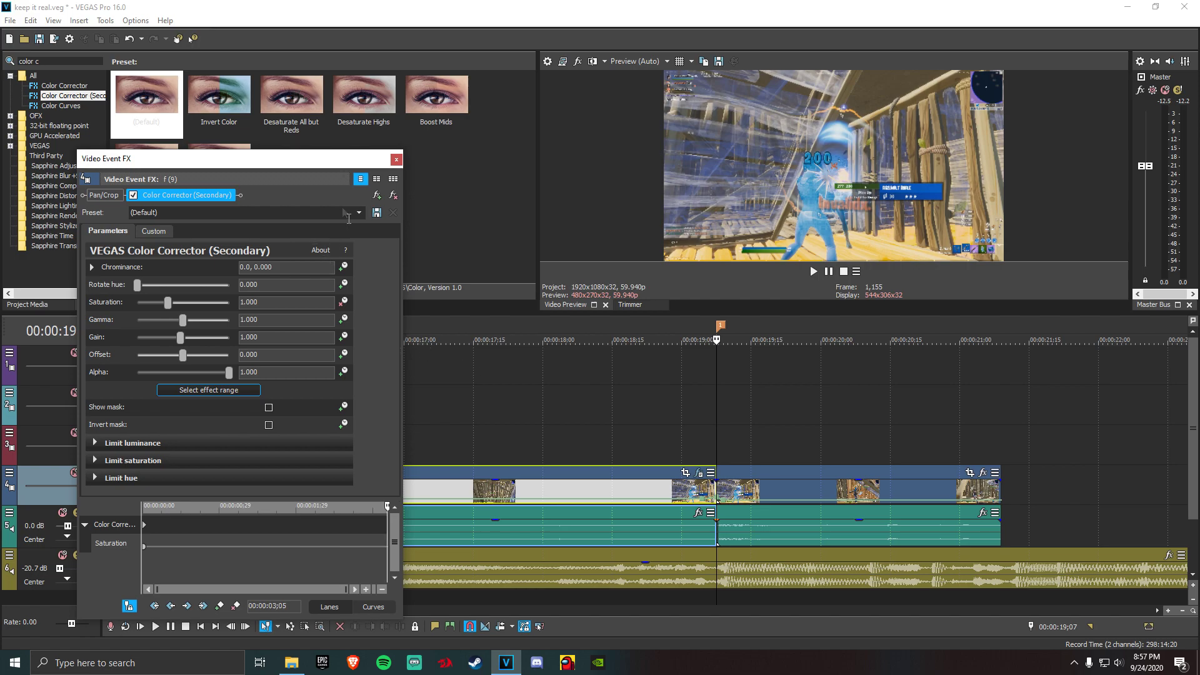
pyautogui.moveTo(173, 304); pyautogui.dragTo(146, 303)
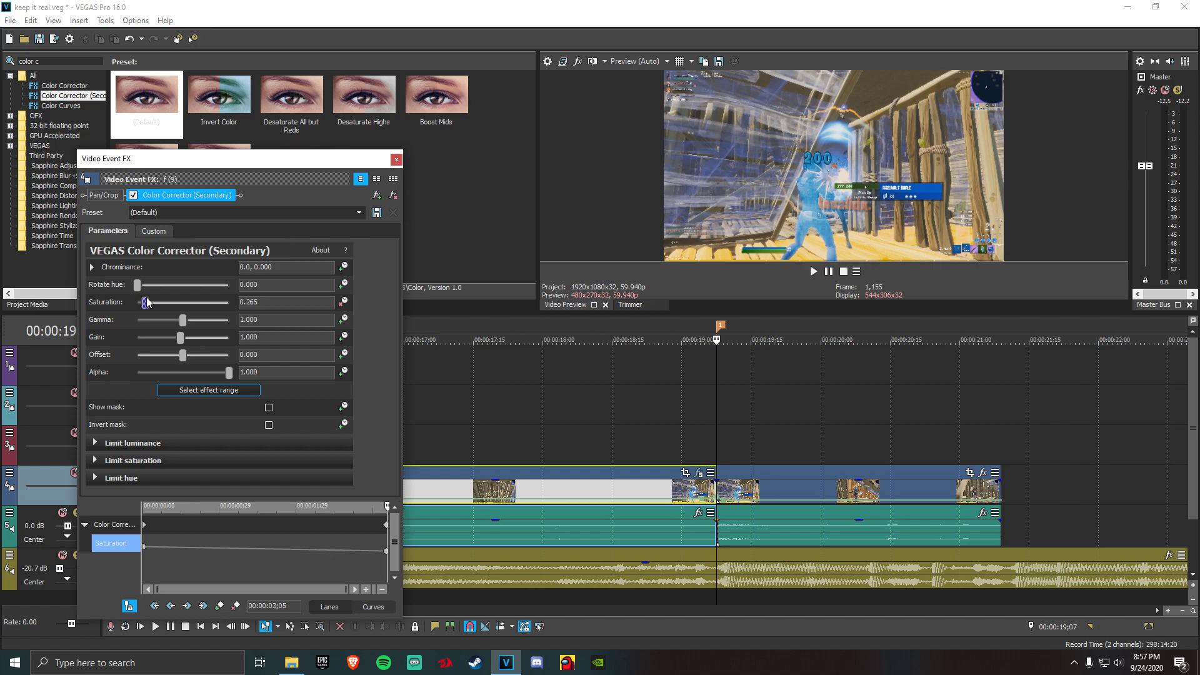
pyautogui.click(396, 159)
# Preview the gradual desaturation leading up to the orange marker, playing from 00:00:15;24
pyautogui.click(616, 447)
pyautogui.click(653, 447)
pyautogui.scroll(-3, 319, 496)
pyautogui.click(431, 491)
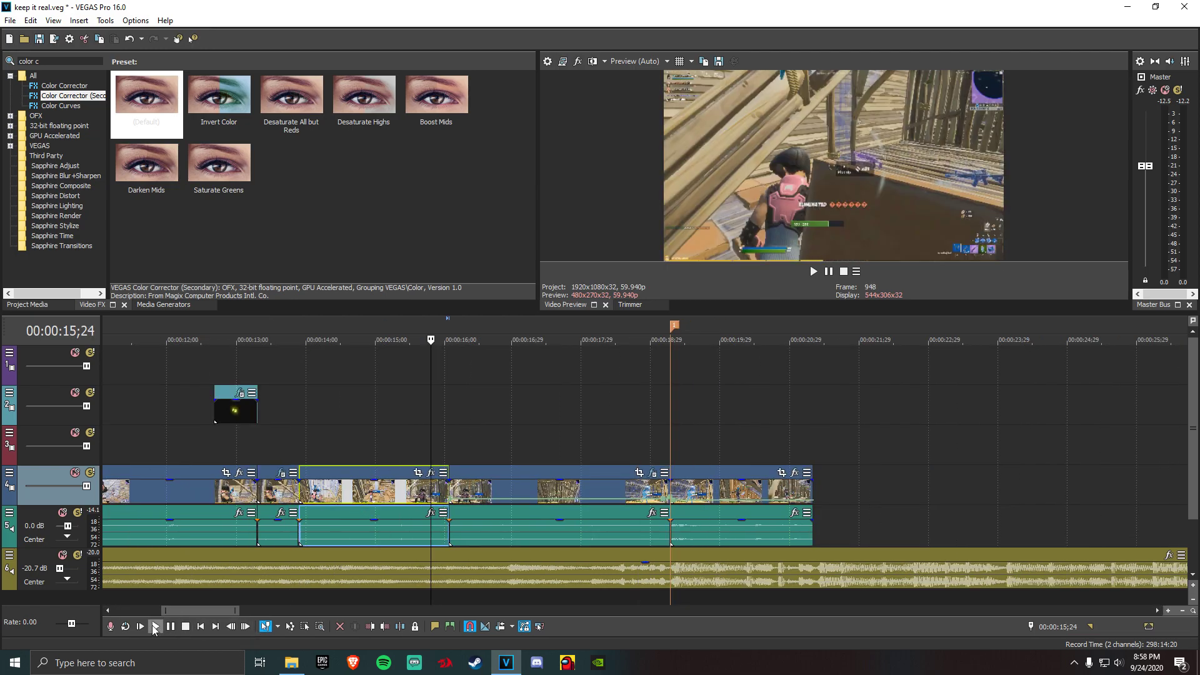
pyautogui.click(156, 626)
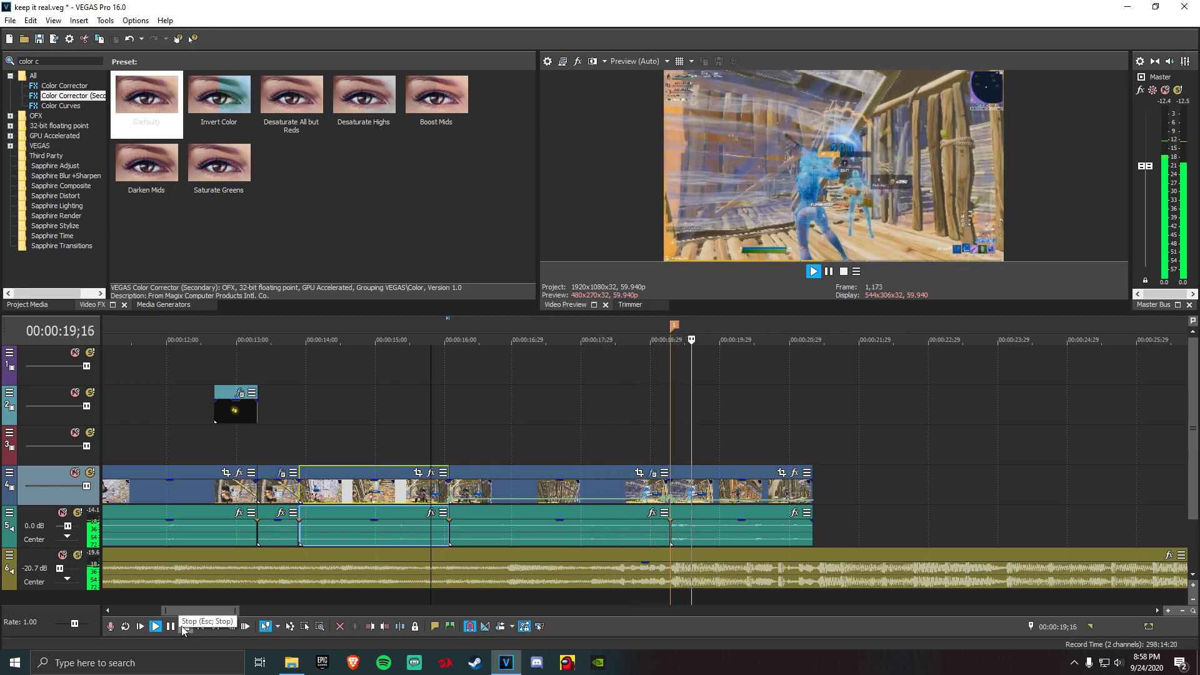
pyautogui.press('Return')
pyautogui.scroll(2, 492, 497)
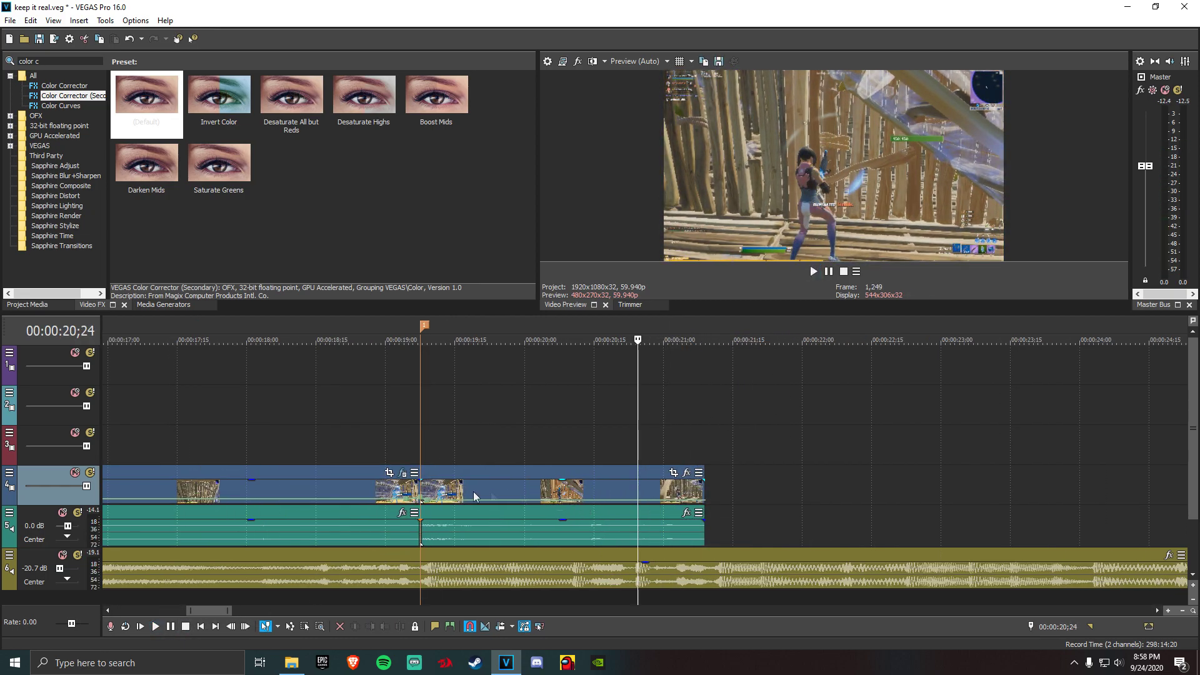
# Add a Saturation keyframe of about 0.204 at 00:00:02;18 in the desaturated clip's effect and close the effect window
pyautogui.click(340, 493)
pyautogui.click(403, 472)
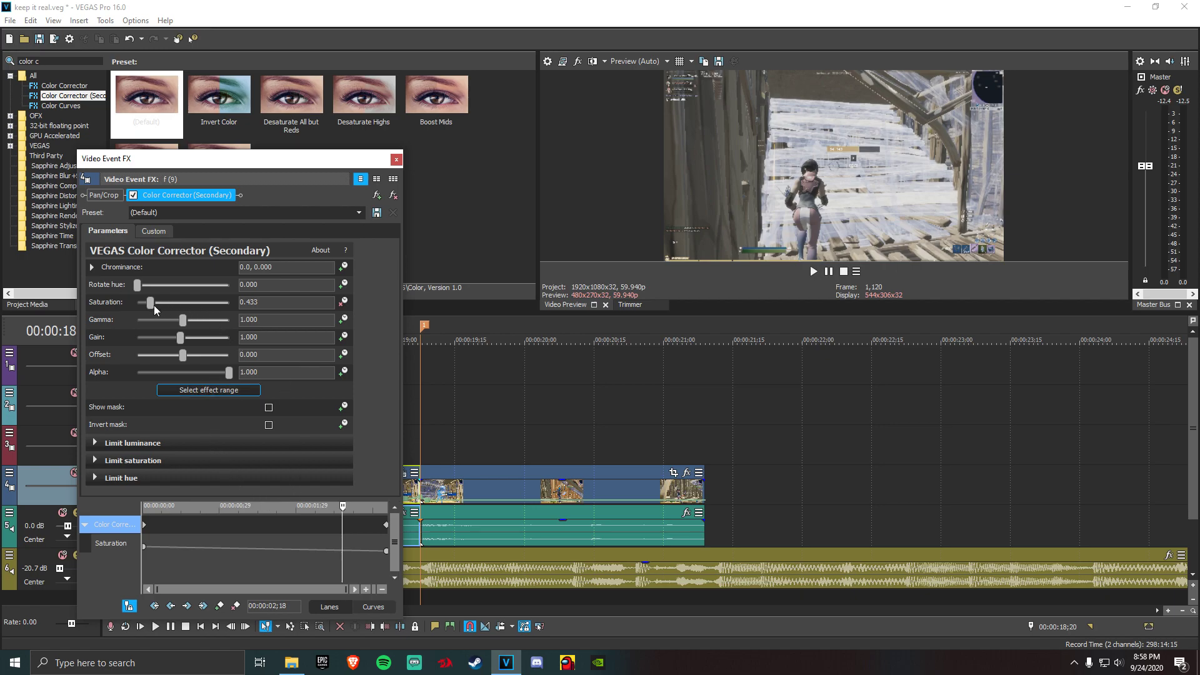
pyautogui.moveTo(151, 305); pyautogui.dragTo(143, 303)
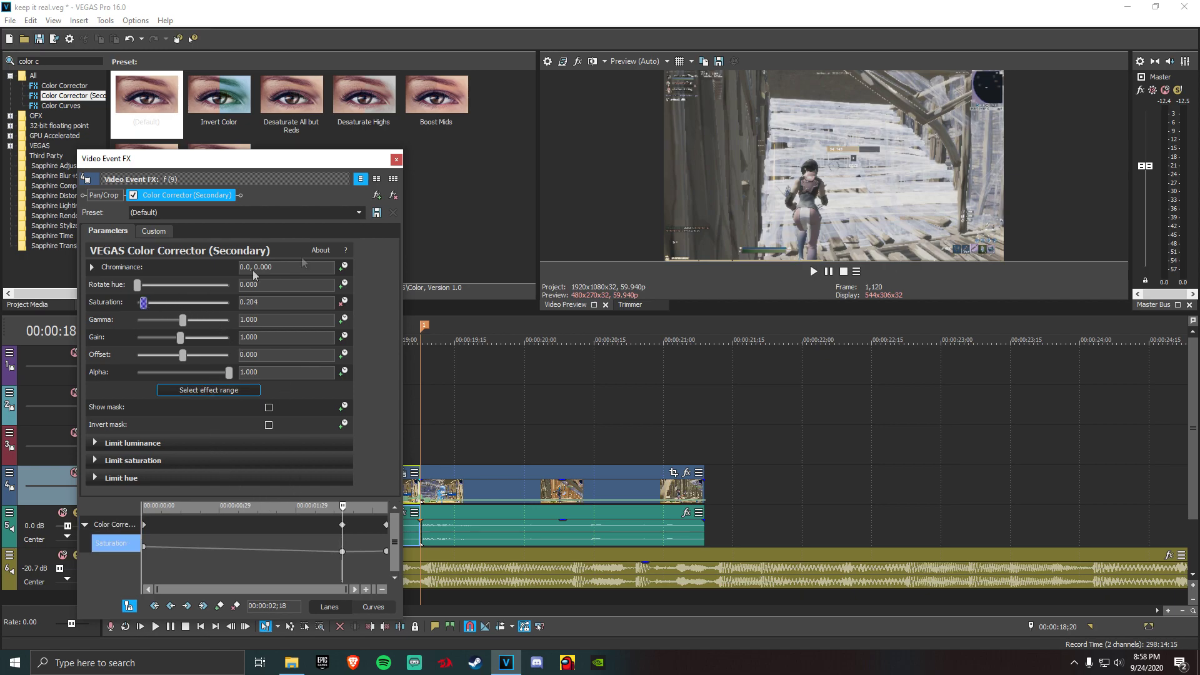
pyautogui.click(396, 160)
pyautogui.scroll(-2, 463, 491)
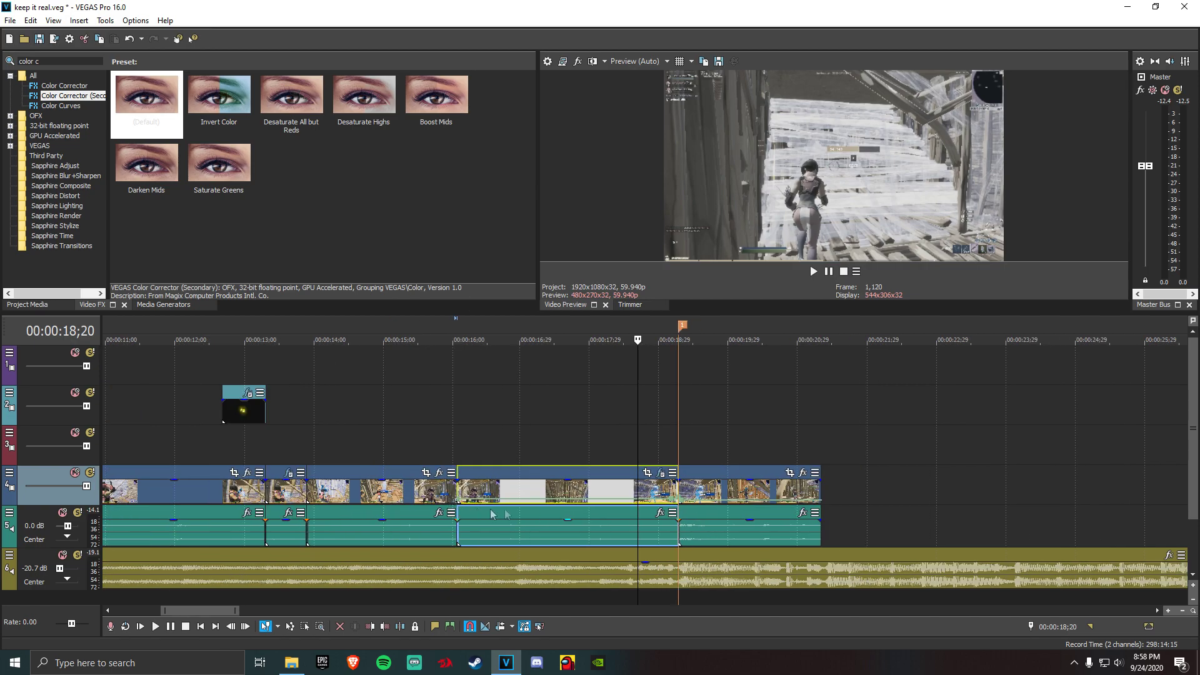
# Review the frames of the short clip that follows the desaturated one, up to about 00:00:19.52
pyautogui.click(561, 493)
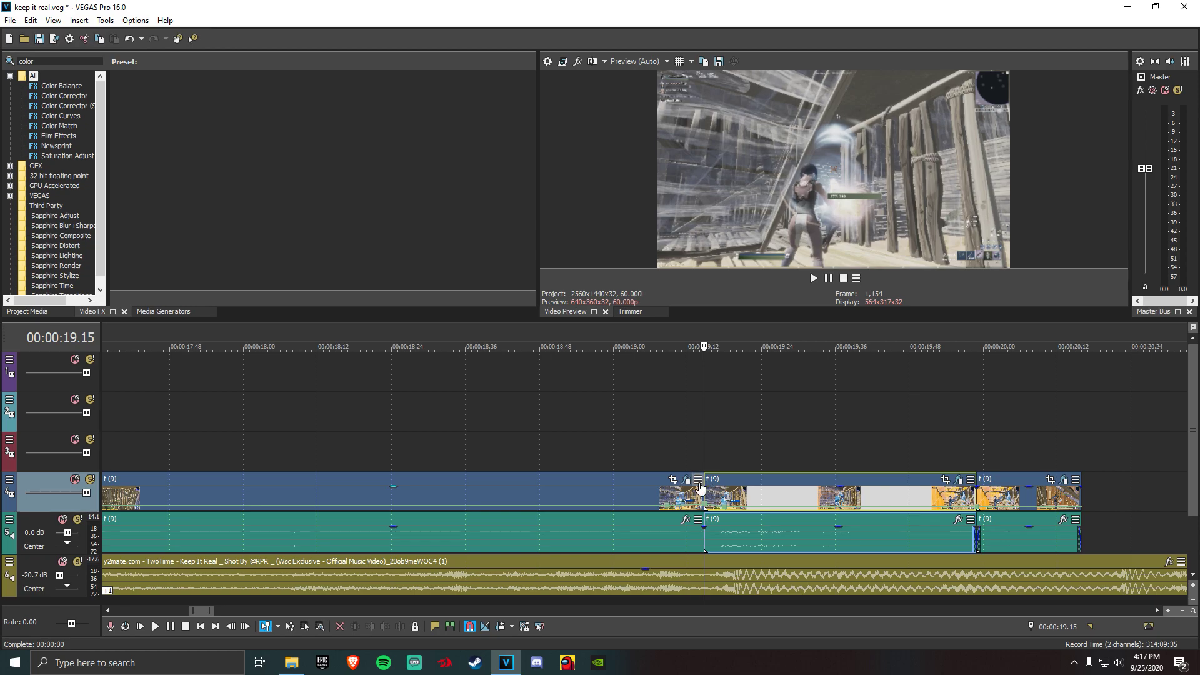
pyautogui.scroll(-3, 700, 489)
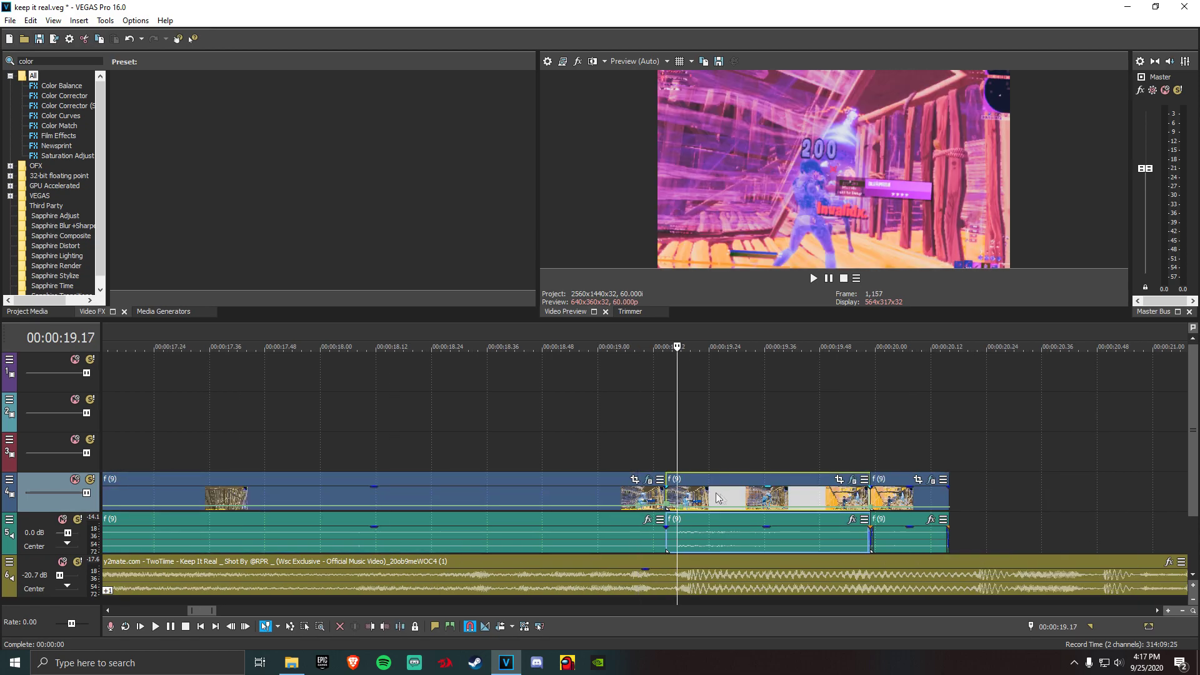
pyautogui.click(733, 497)
pyautogui.click(780, 497)
pyautogui.click(816, 497)
pyautogui.click(829, 497)
pyautogui.click(840, 498)
# Search the video effects for shake and show the presets of S_Shake
pyautogui.doubleClick(22, 60)
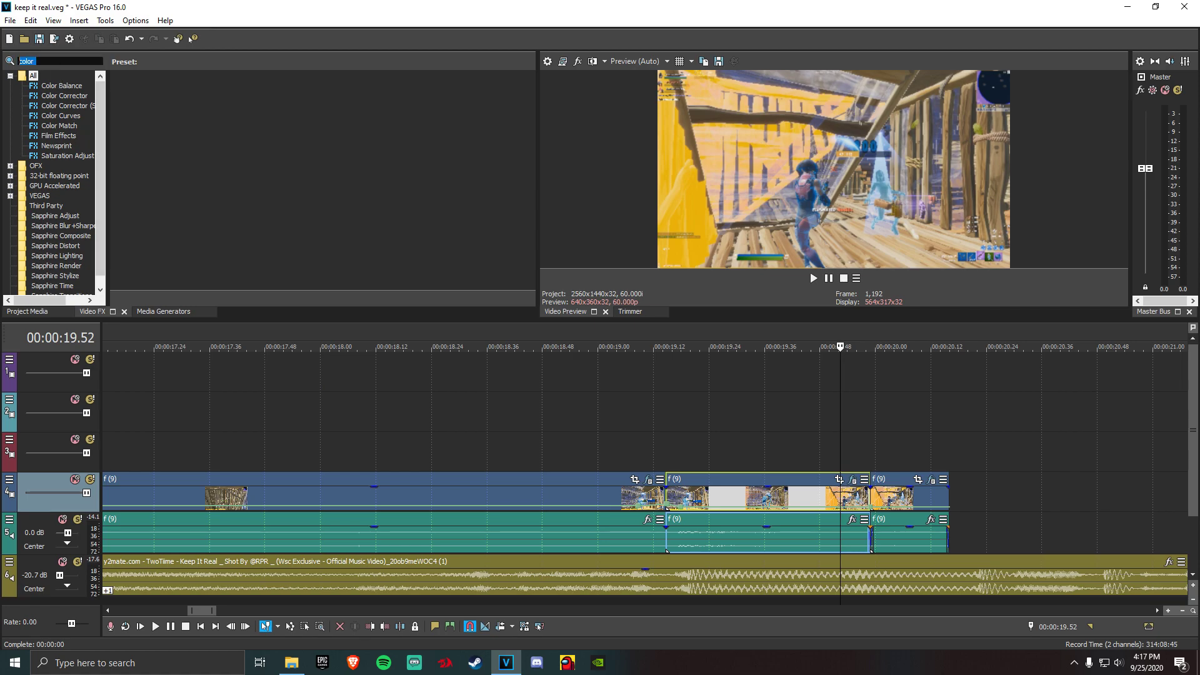
pyautogui.write('shake')
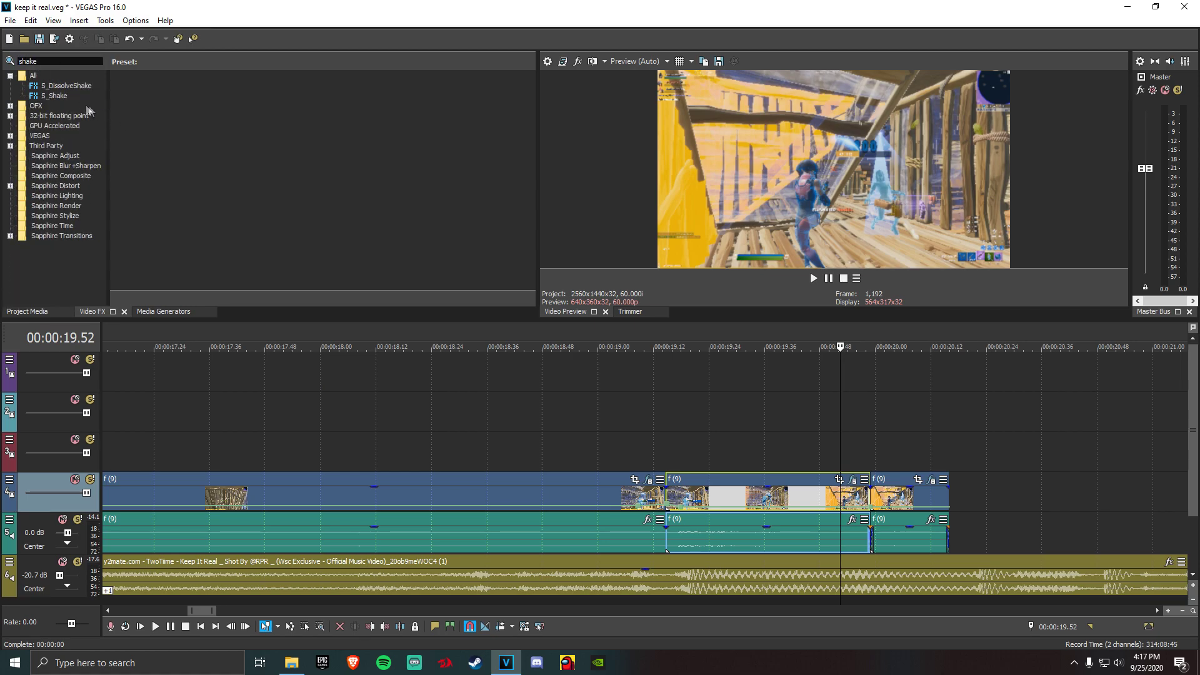
pyautogui.click(58, 97)
pyautogui.click(219, 99)
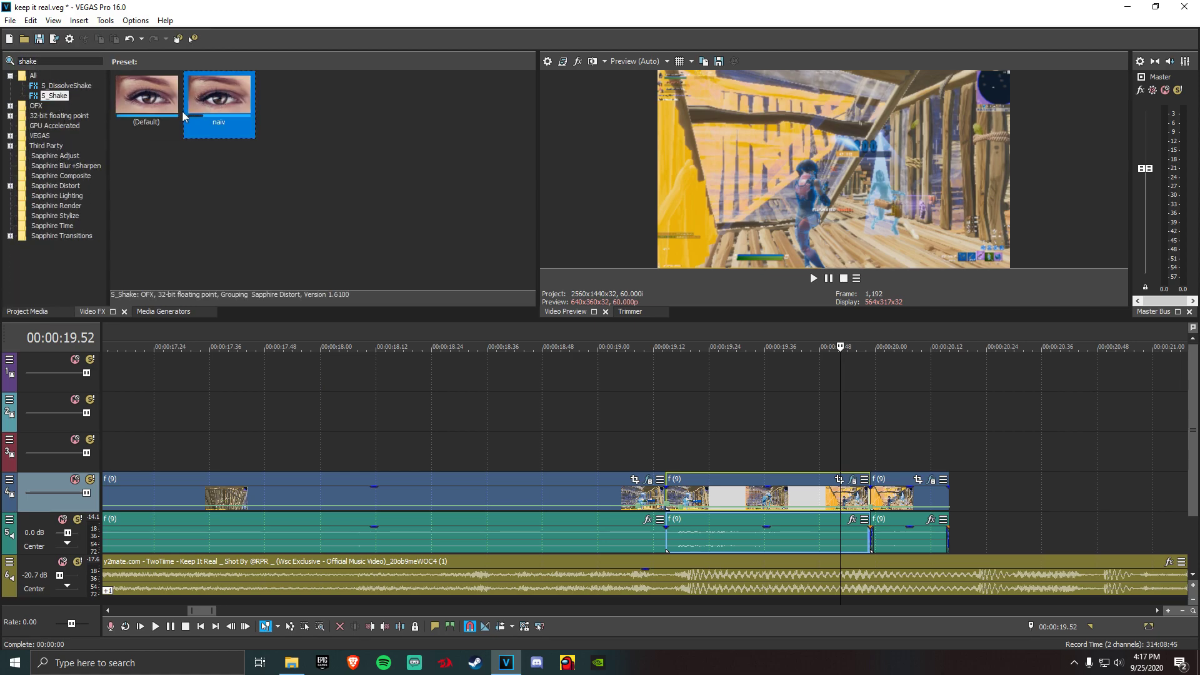
pyautogui.click(155, 99)
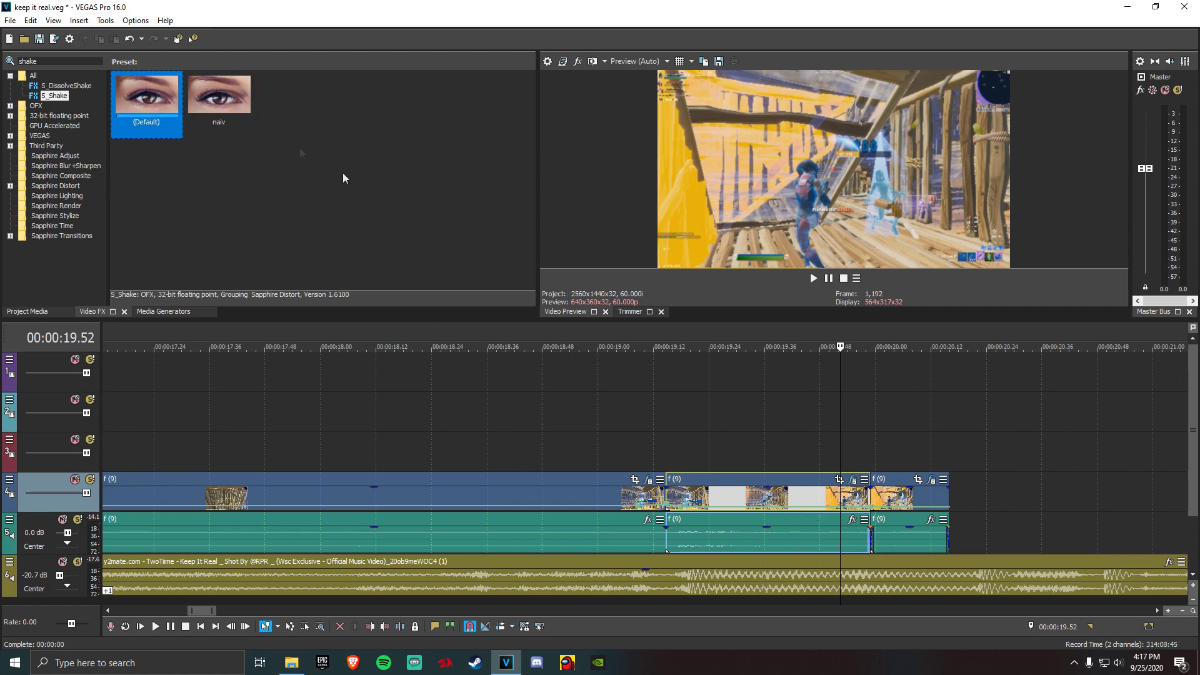
# Open the enabled S_Shake effect of the clip after the desaturated one, with the playhead at 00:00:19.48
pyautogui.click(801, 498)
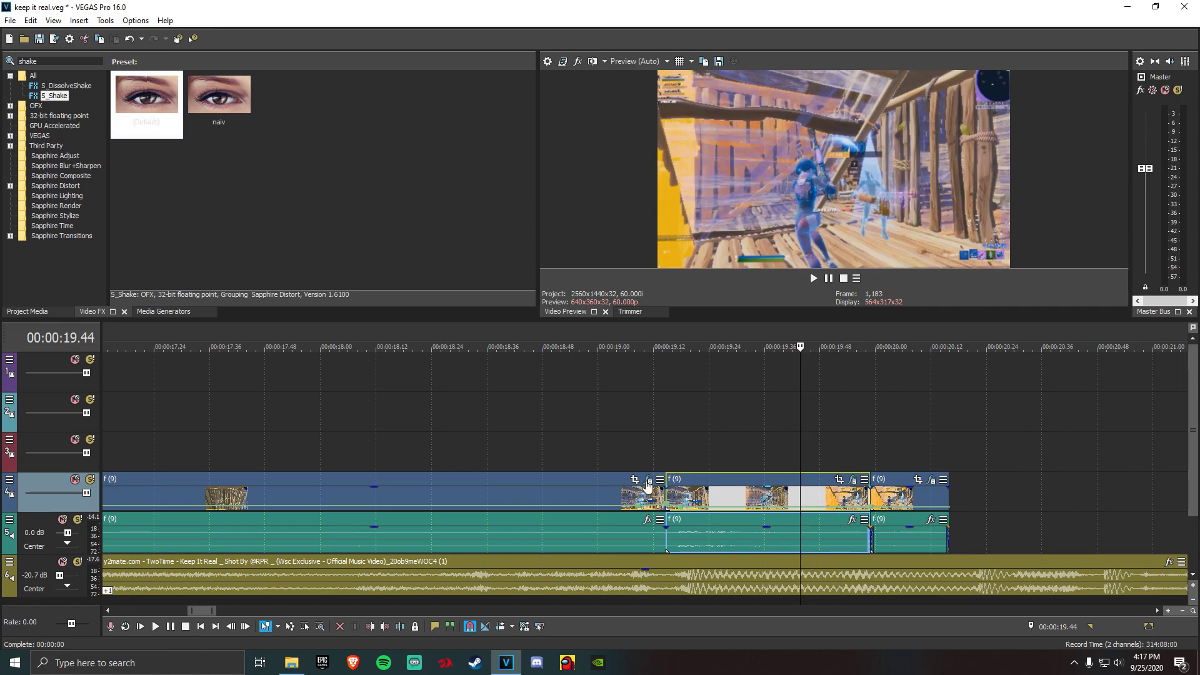
pyautogui.press('space')
pyautogui.press('space')
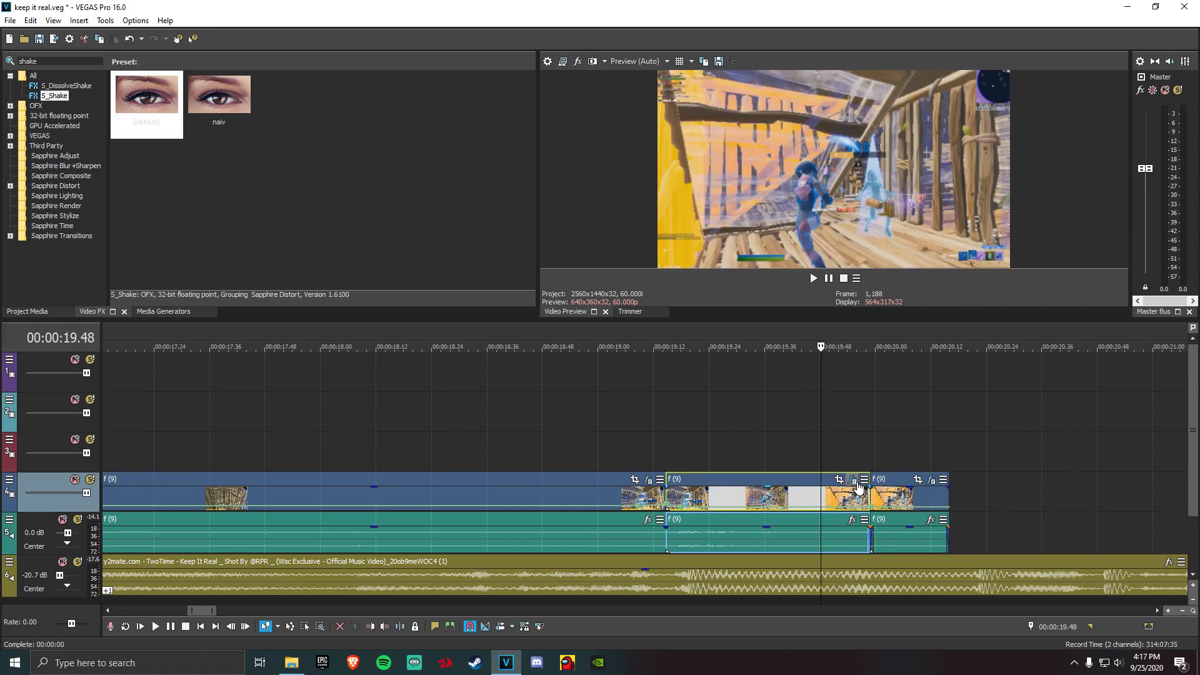
pyautogui.click(853, 480)
pyautogui.click(233, 46)
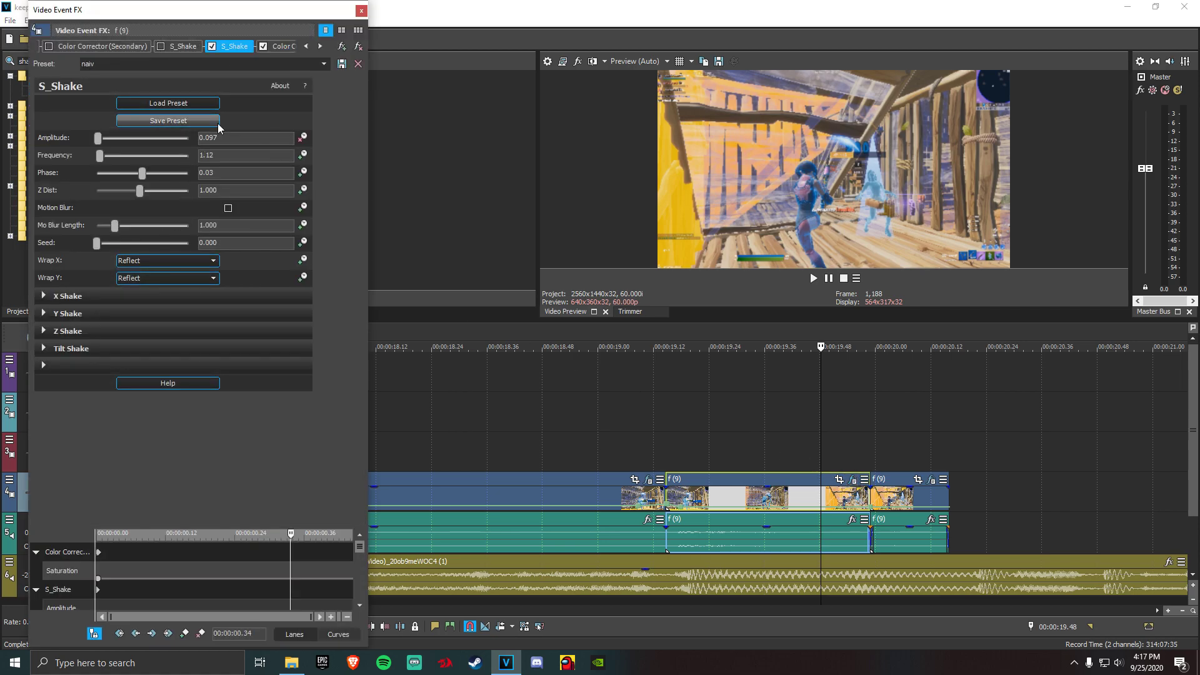
# Examine the S_Shake main settings and its X, Y, Z and Tilt Shake groups, and close the effect window
pyautogui.click(44, 297)
pyautogui.click(42, 402)
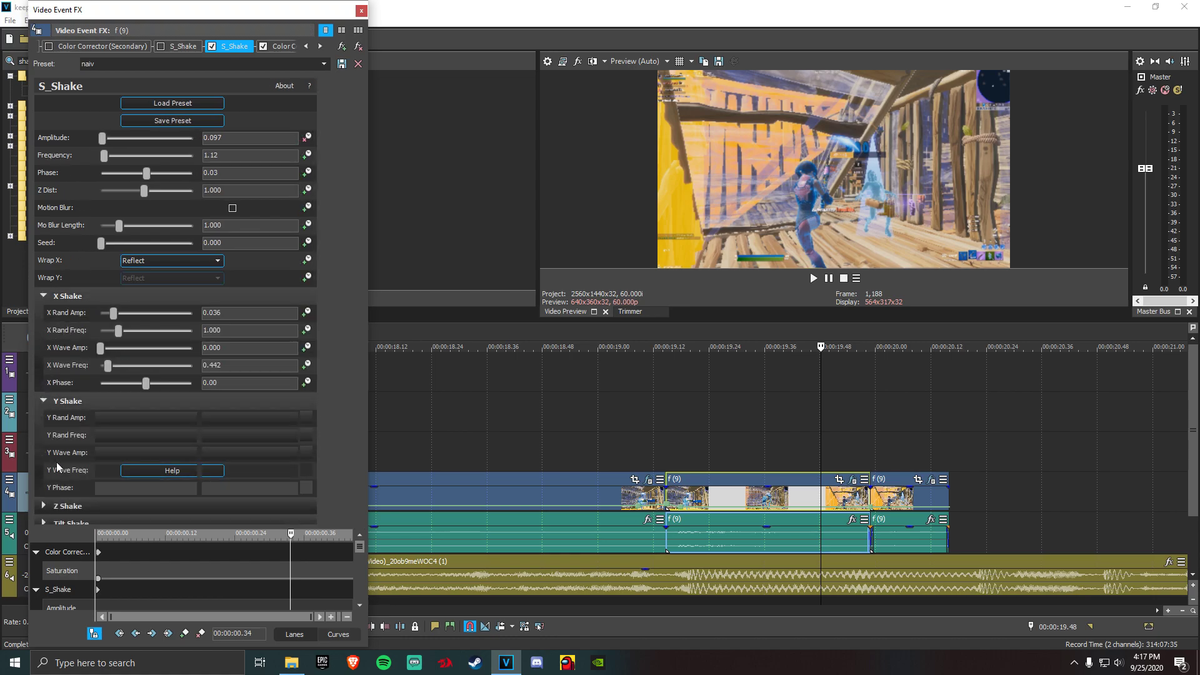
pyautogui.scroll(-1, 63, 467)
pyautogui.scroll(-1, 327, 448)
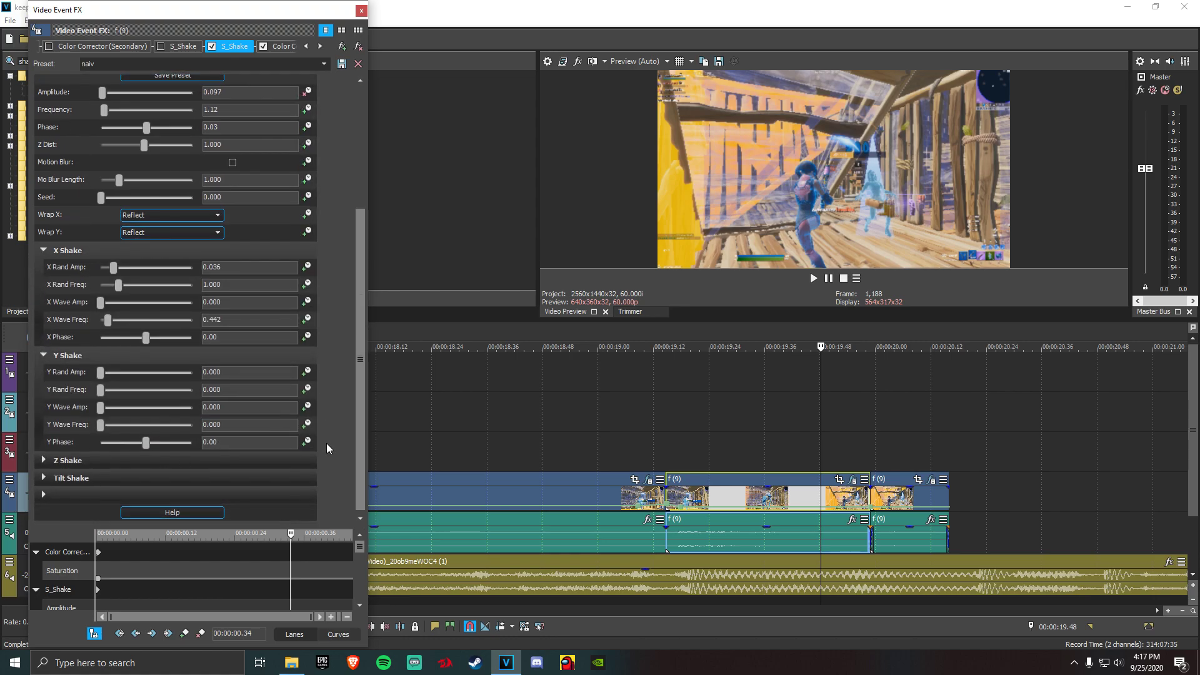
pyautogui.click(47, 462)
pyautogui.scroll(-4, 338, 441)
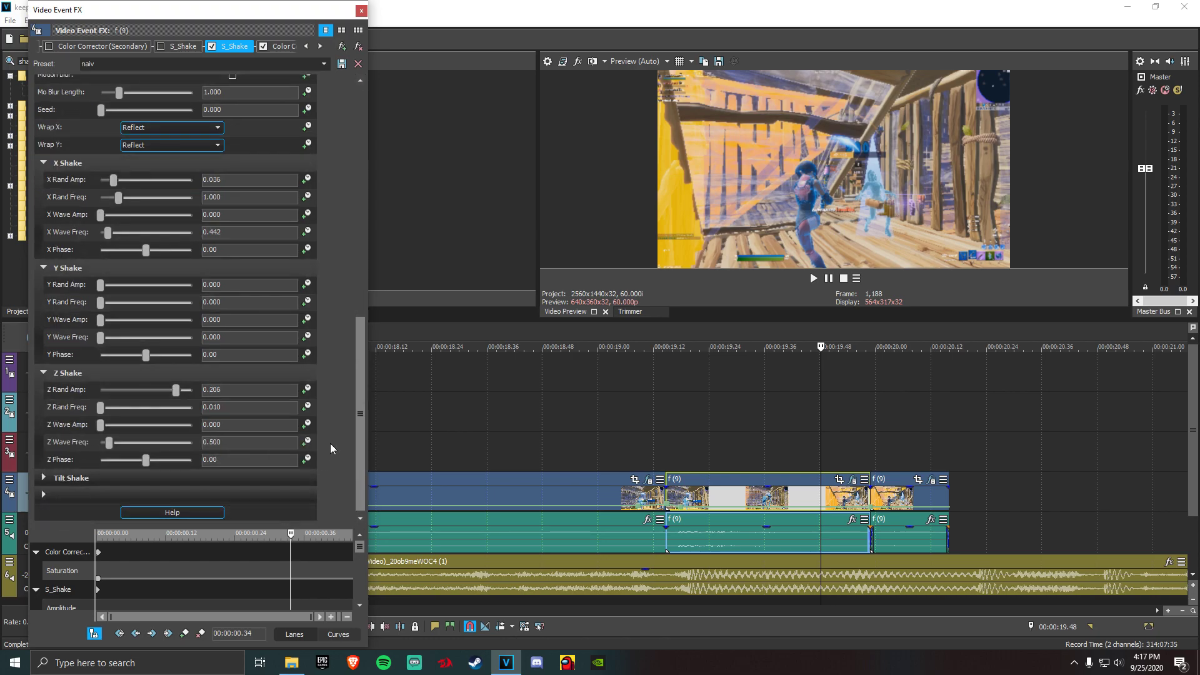
pyautogui.click(42, 479)
pyautogui.scroll(6, 335, 448)
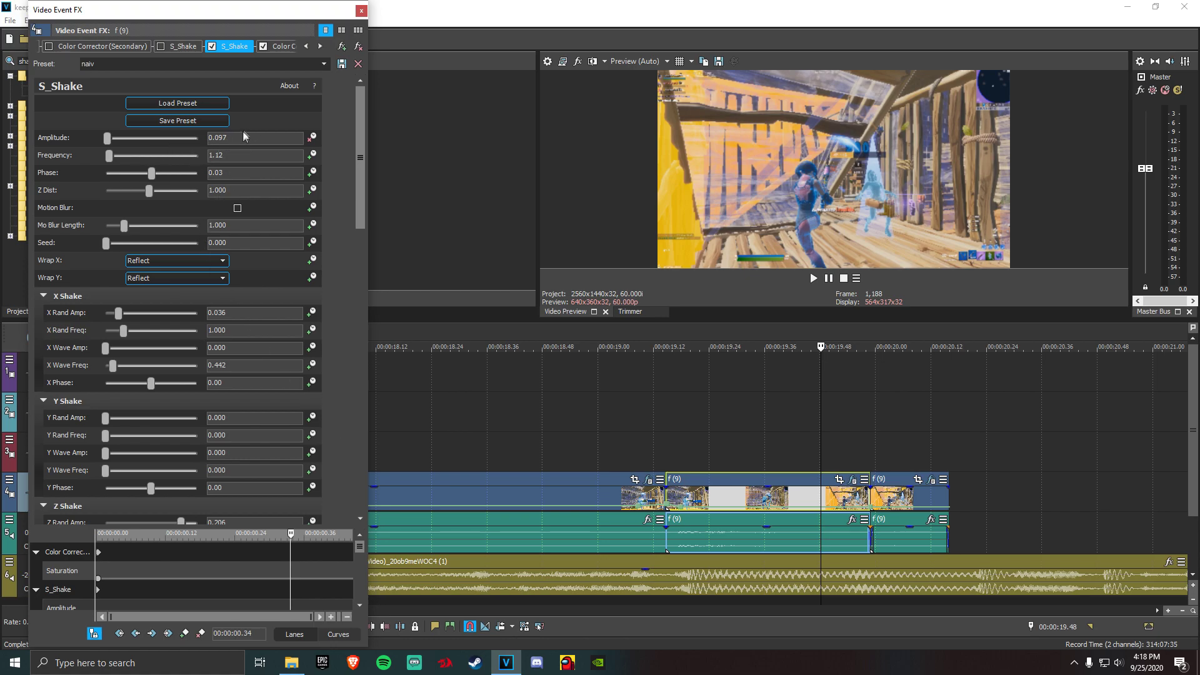
pyautogui.click(362, 11)
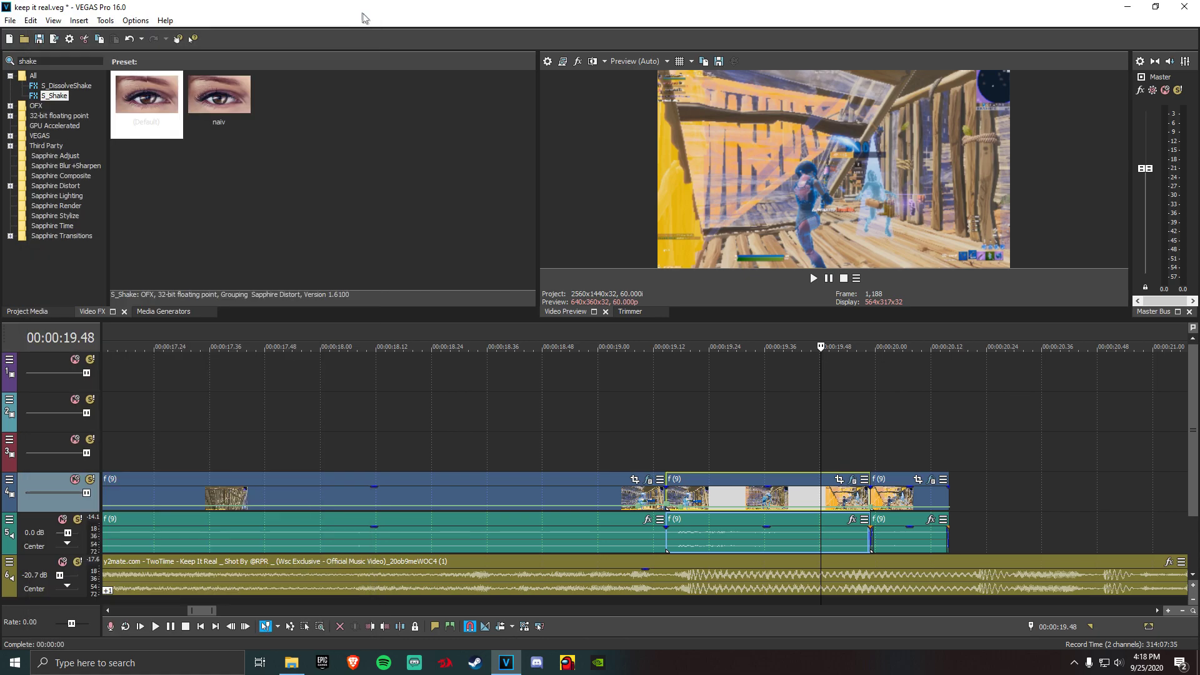
# Check how the clip's S_Shake Amplitude changes from 00:00:19.53 to the clip's end, and close the effect window
pyautogui.click(841, 500)
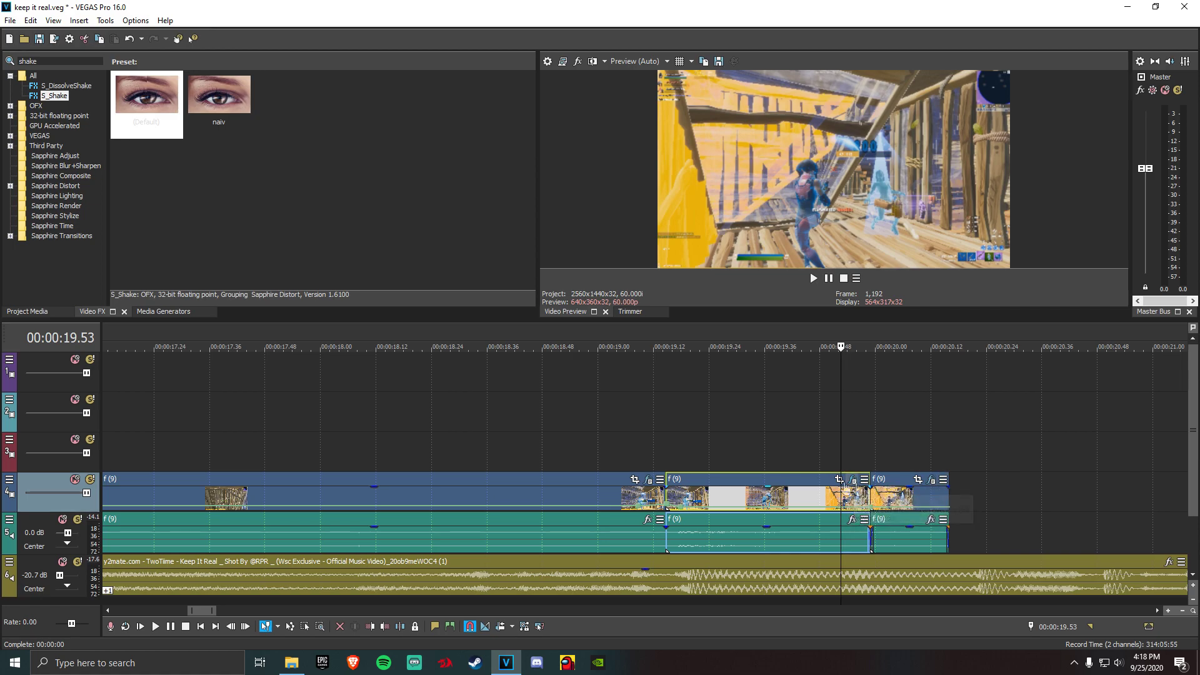
pyautogui.click(854, 481)
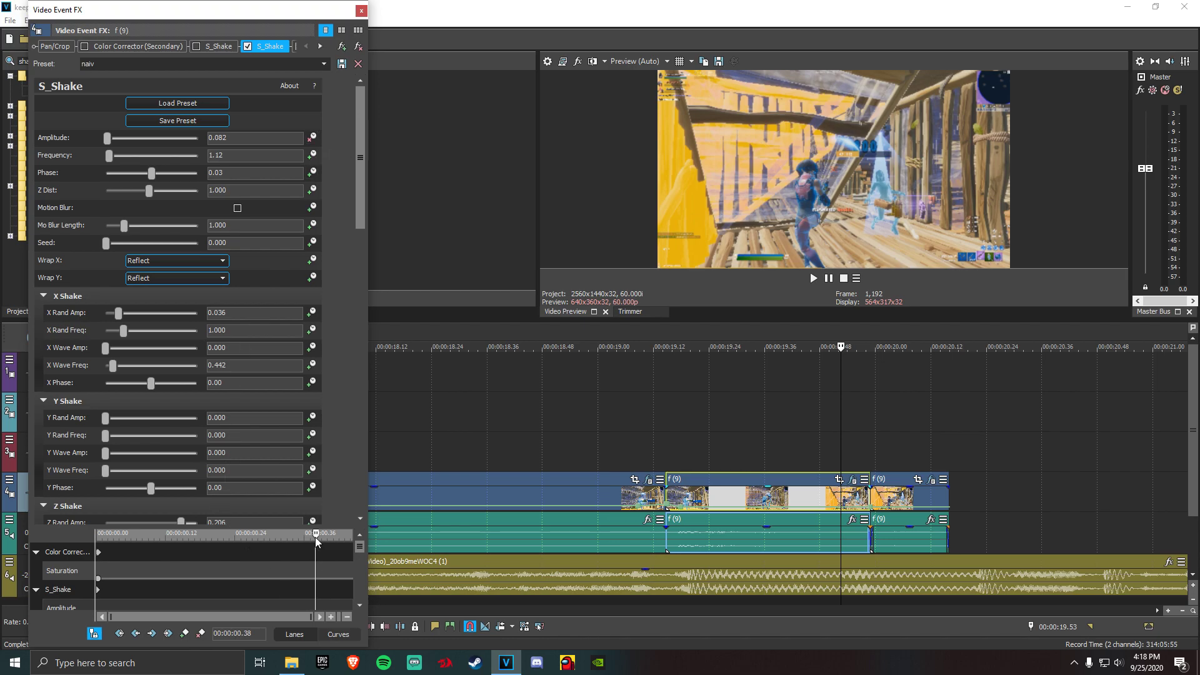
pyautogui.moveTo(315, 537); pyautogui.dragTo(352, 537)
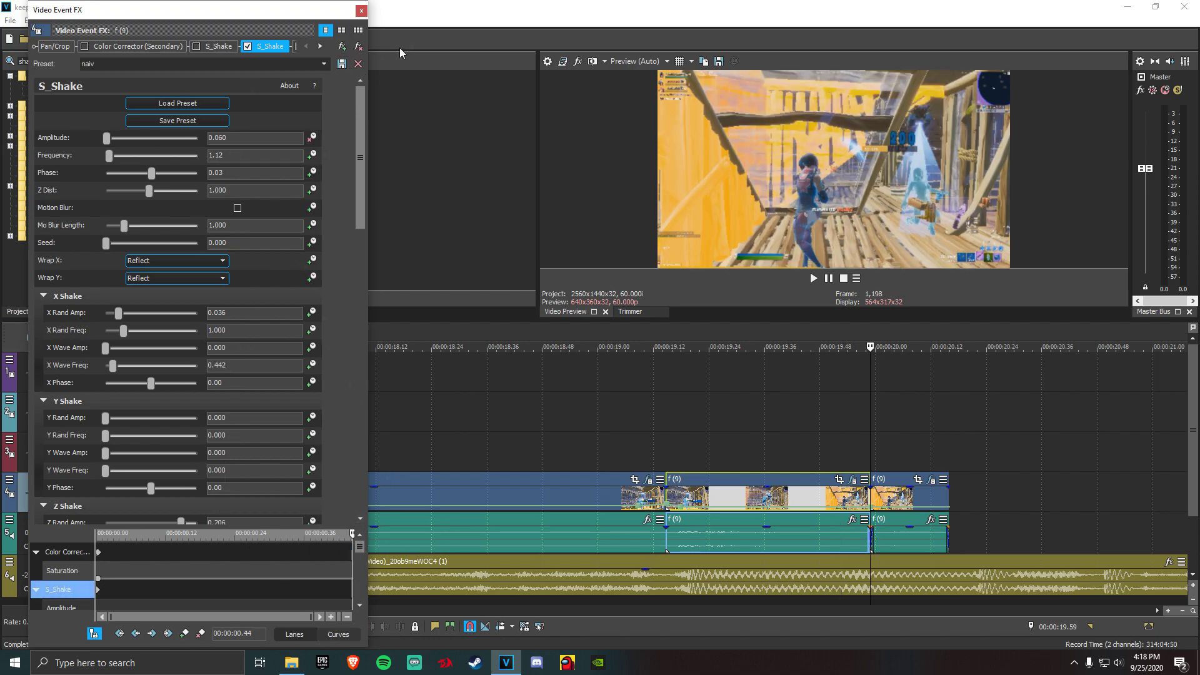
pyautogui.click(361, 11)
# Compare the shake and colour tint at the start, middle and end of the shaken clip
pyautogui.scroll(-2, 745, 485)
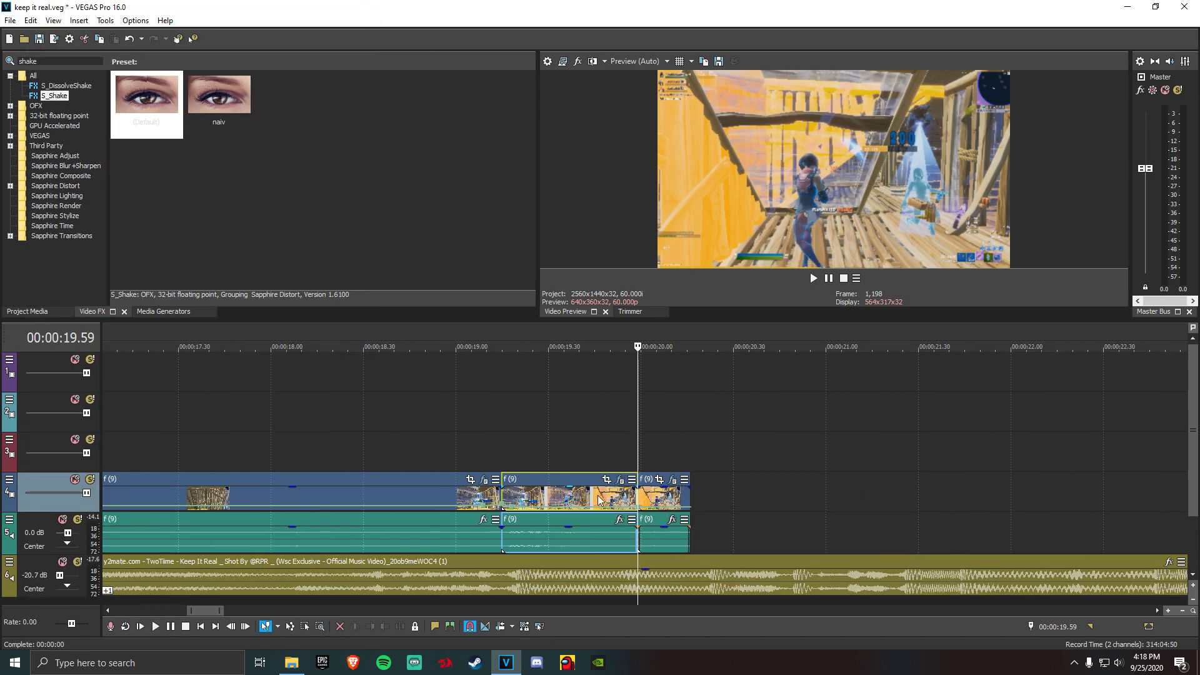
pyautogui.click(648, 500)
pyautogui.click(600, 500)
pyautogui.click(534, 505)
pyautogui.click(512, 499)
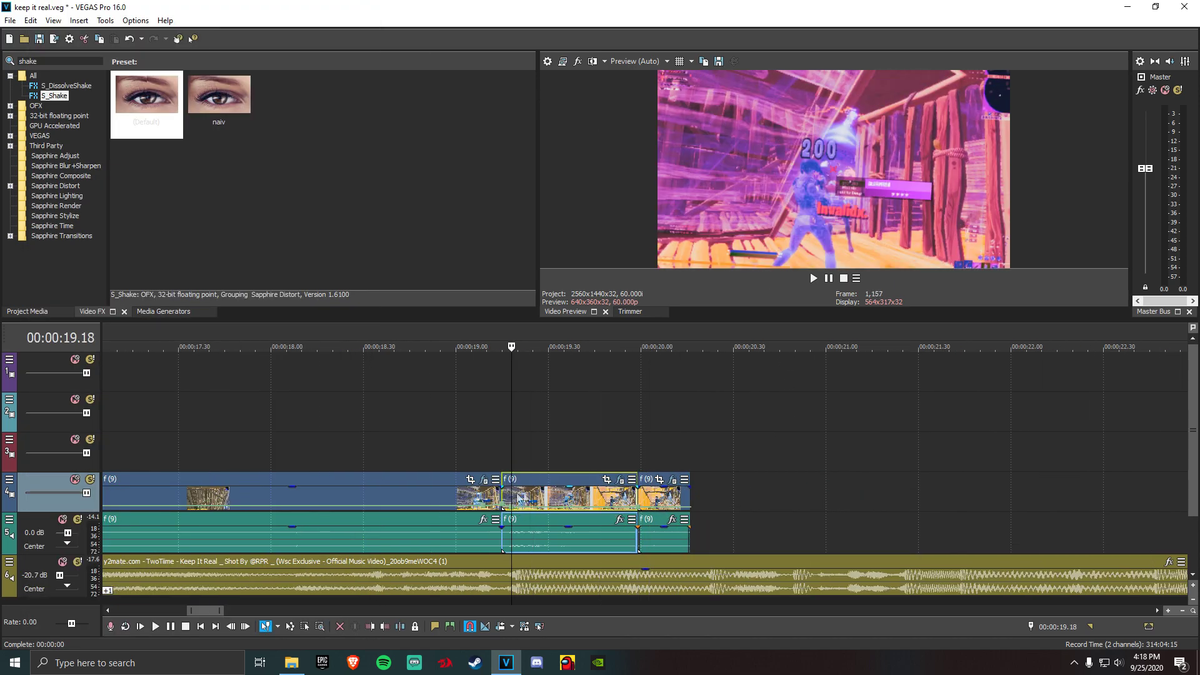
pyautogui.click(643, 502)
pyautogui.click(624, 500)
pyautogui.click(636, 500)
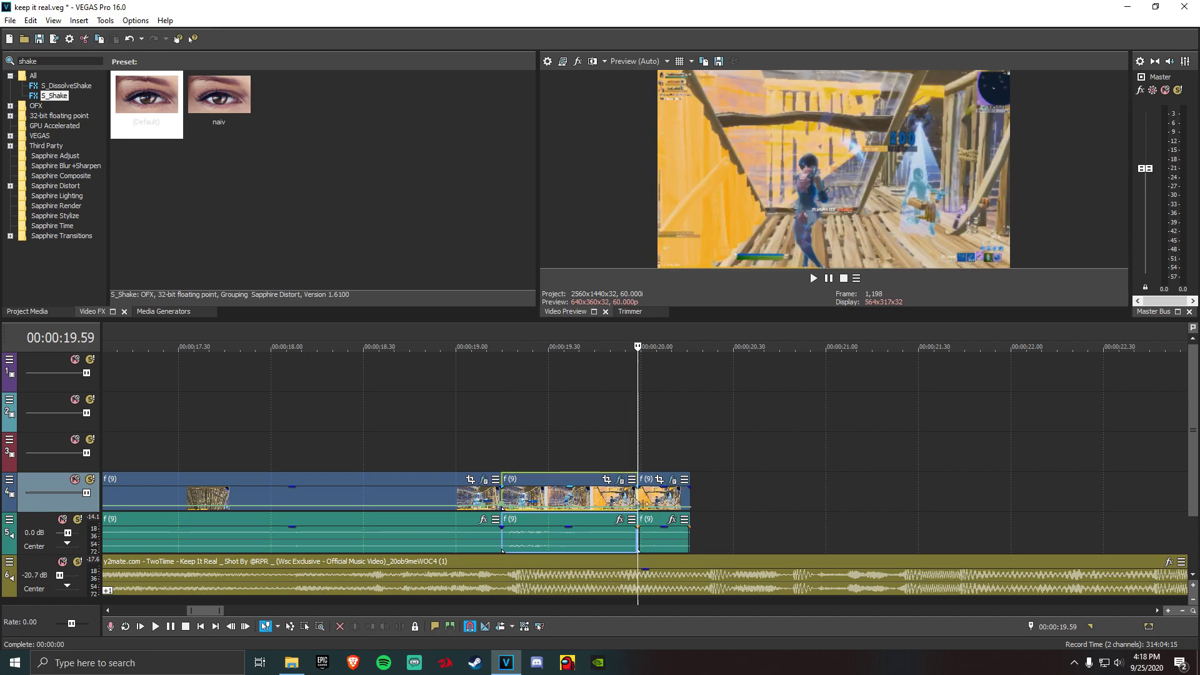
pyautogui.click(540, 500)
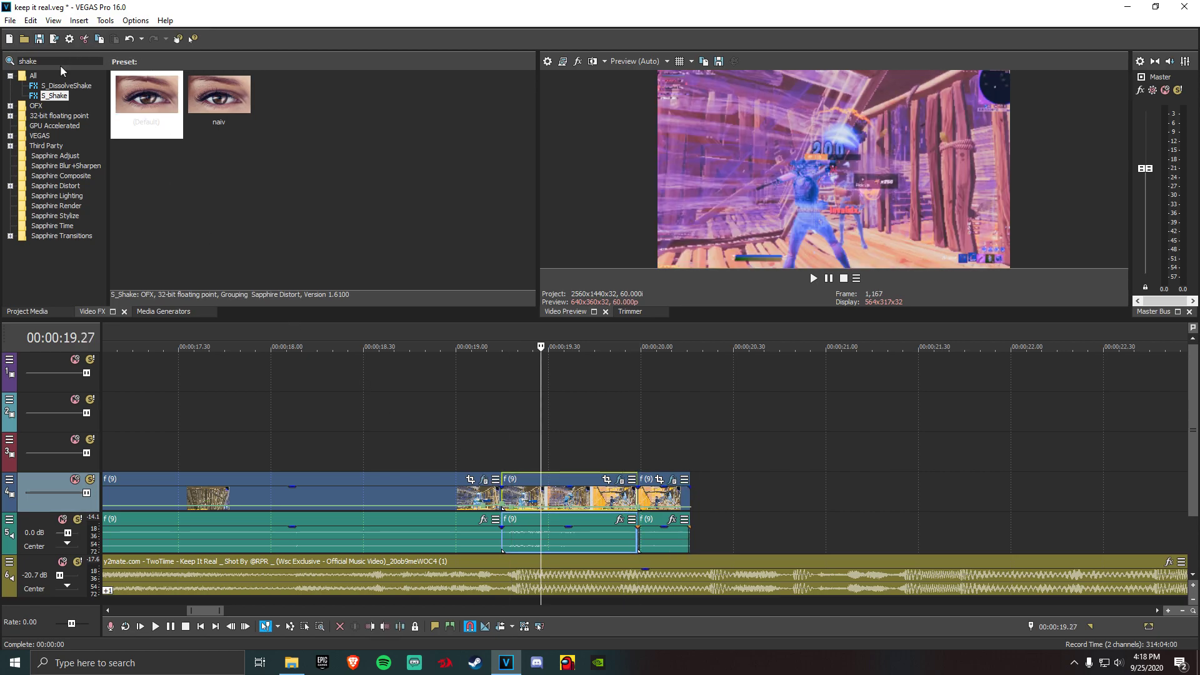
# Search the video effects for color and show the presets of Color Corrector
pyautogui.doubleClick(20, 60)
pyautogui.write('color')
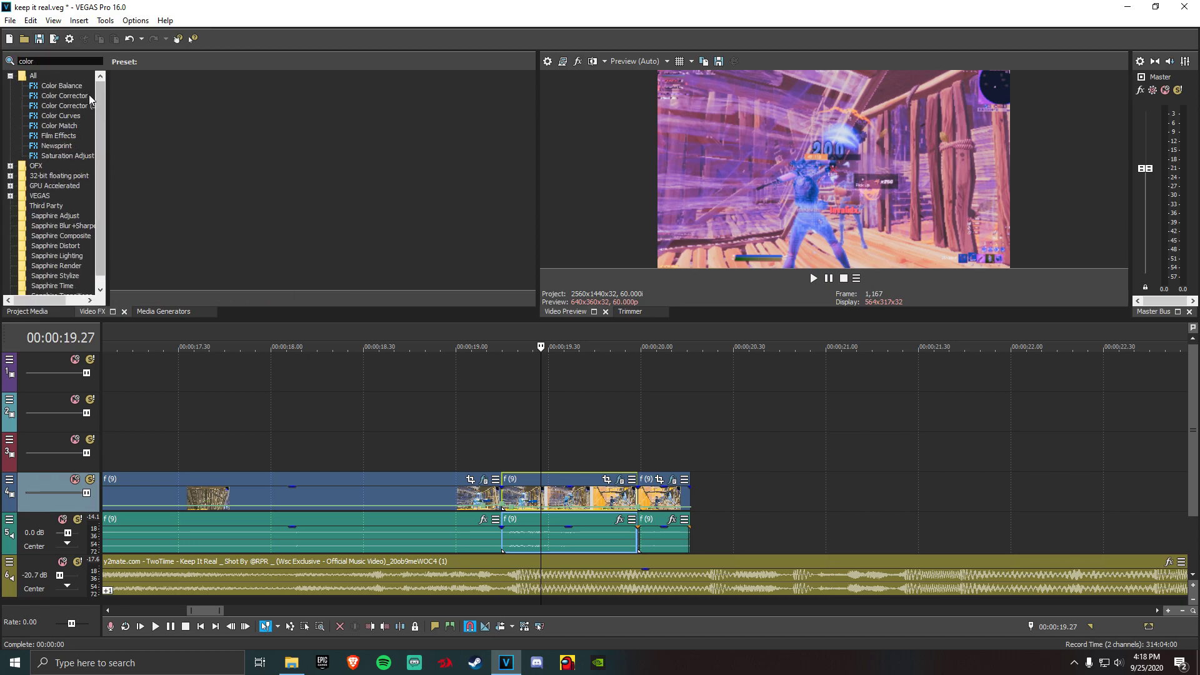
pyautogui.click(86, 96)
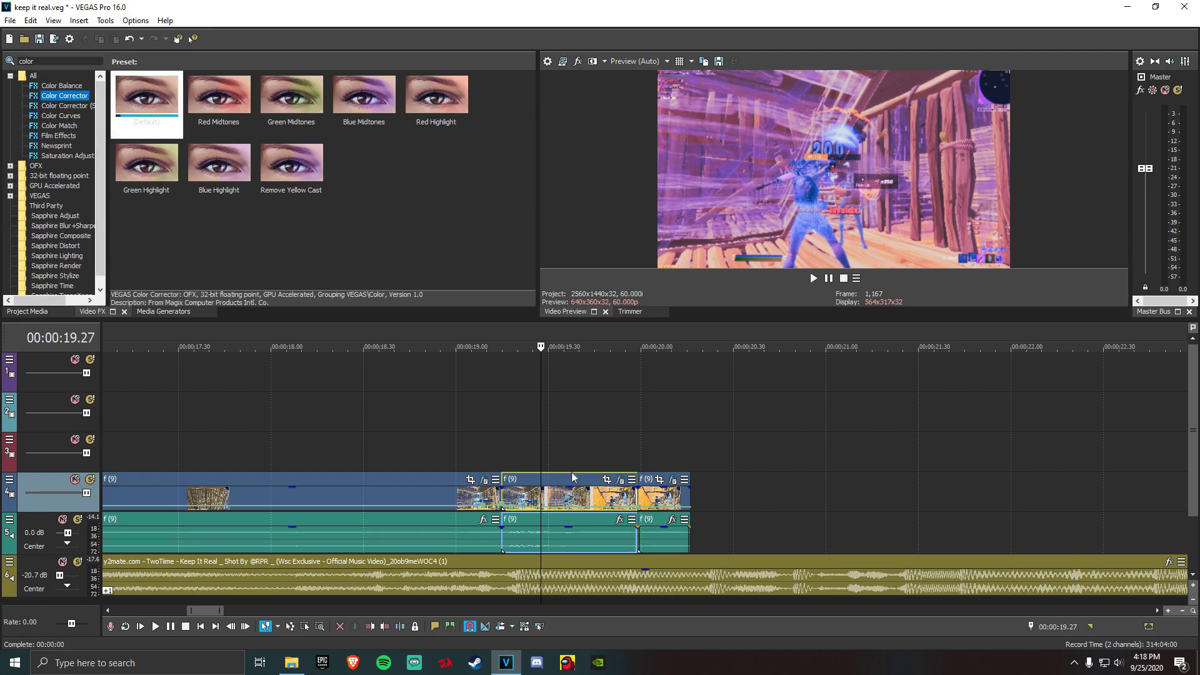
# Examine the shaken clip's Color Corrector wheels and the animated Mid parameter, and close the effect window
pyautogui.click(618, 483)
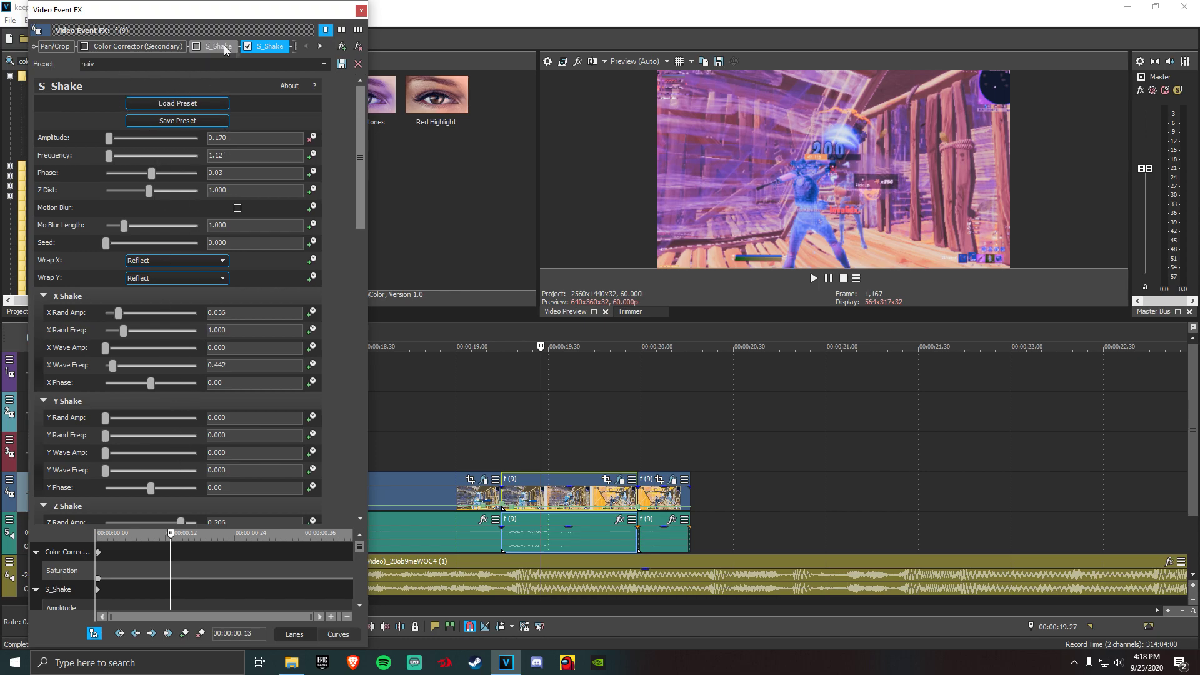
pyautogui.click(319, 46)
pyautogui.click(319, 46)
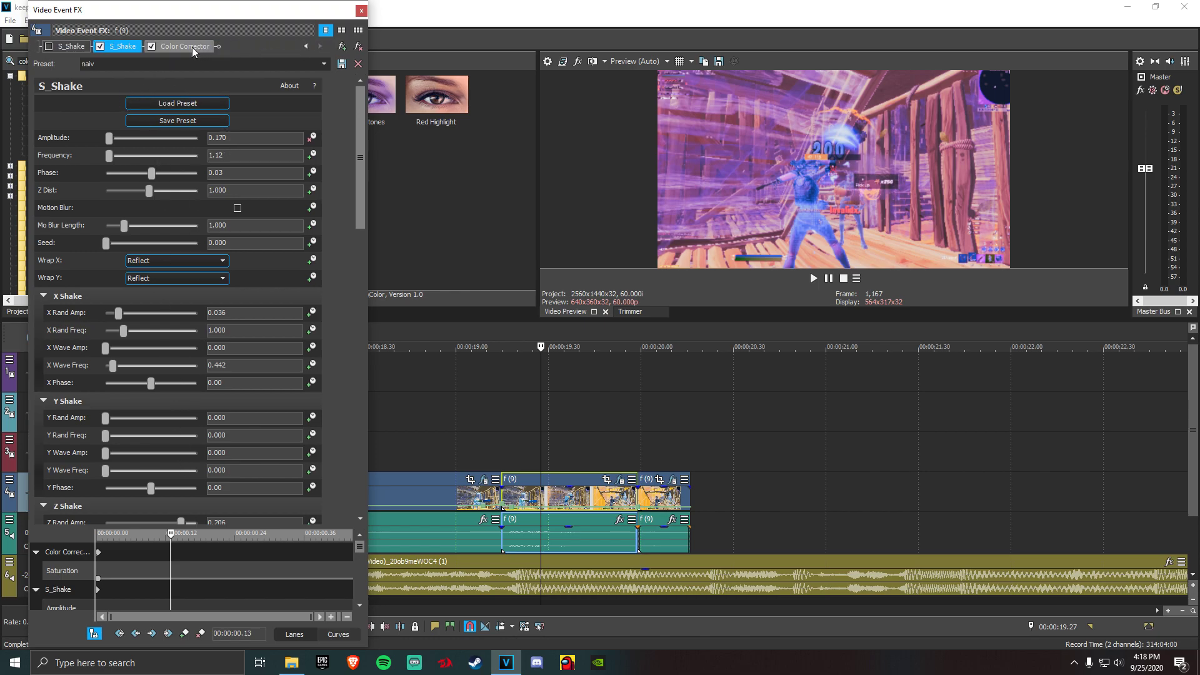
pyautogui.click(193, 47)
pyautogui.click(104, 83)
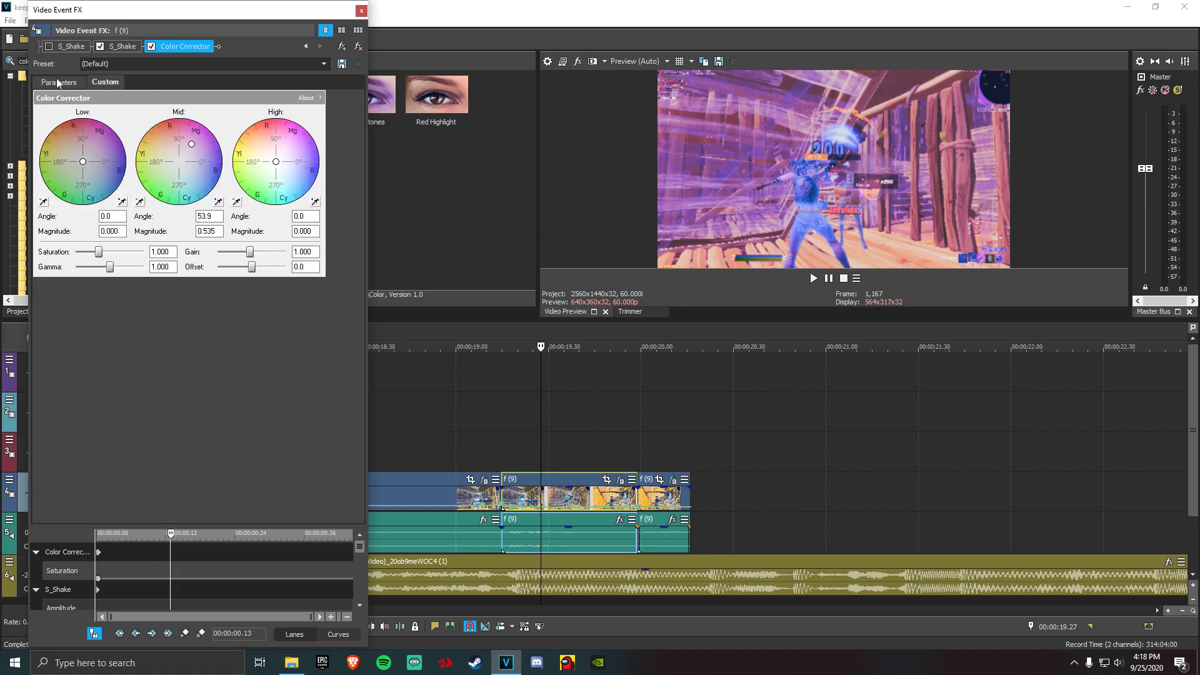
pyautogui.click(58, 82)
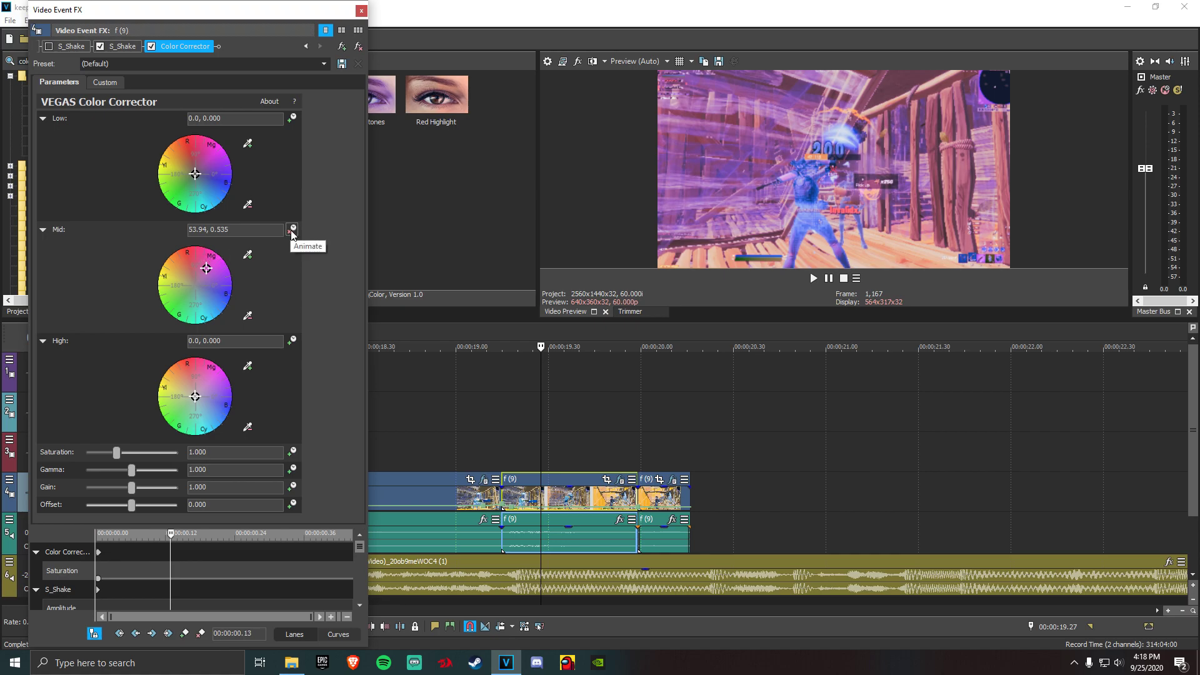
pyautogui.click(362, 10)
# Play the shaken section through to the last clip, pause, and return the playhead to 00:00:18.59
pyautogui.scroll(-2, 618, 483)
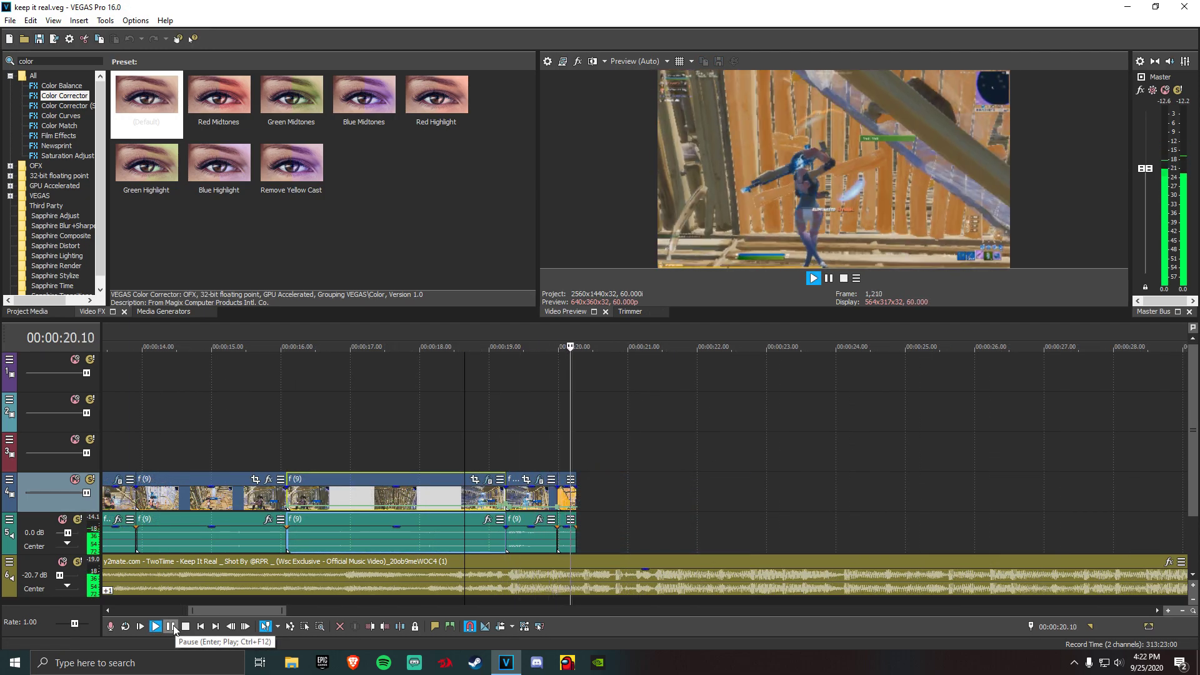
pyautogui.click(175, 626)
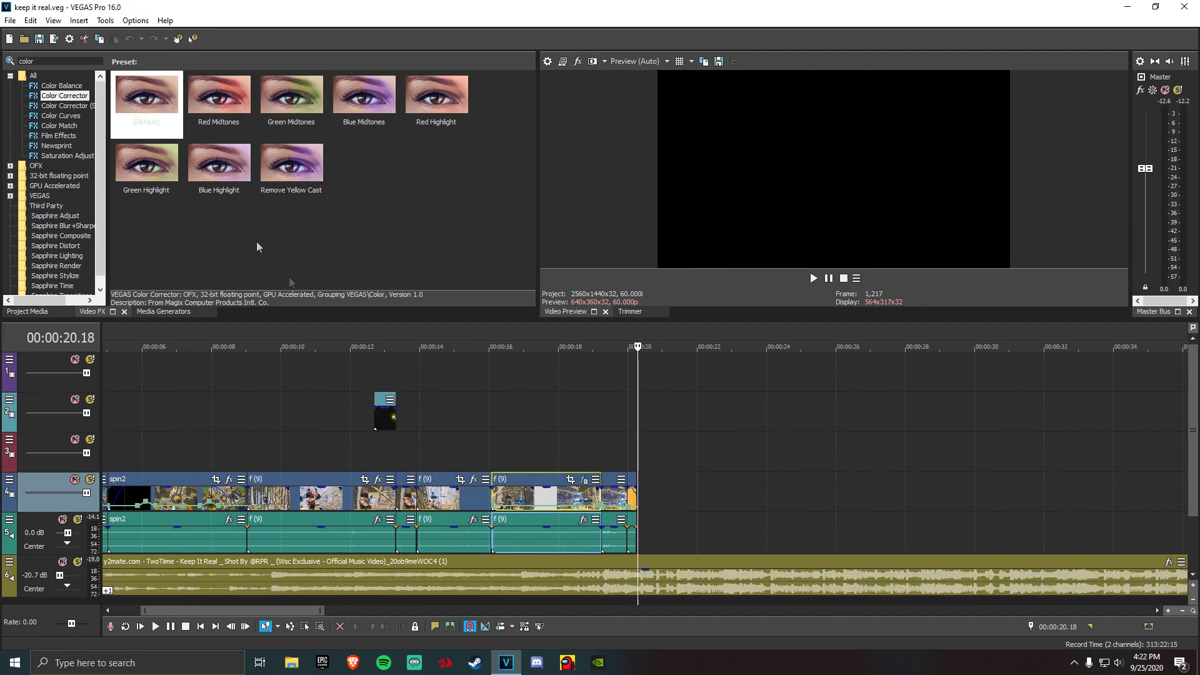
pyautogui.click(593, 500)
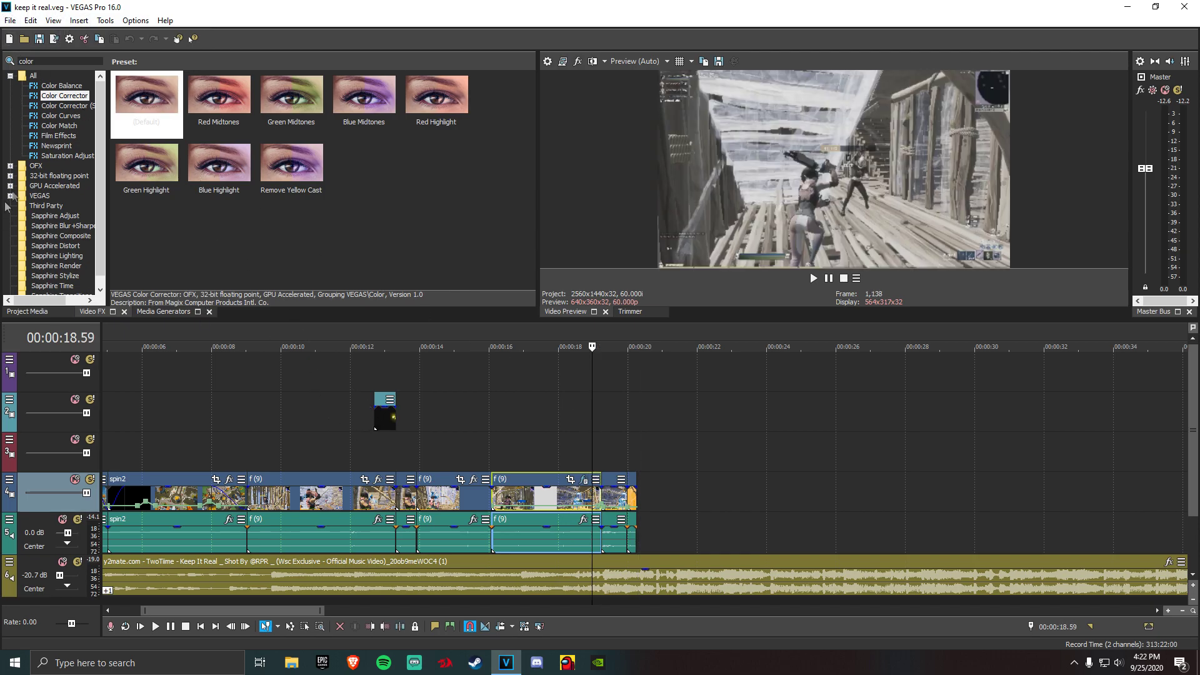
# Open the overlay video full neon mean face.mp4 from the Downloads folder to add it to the timeline
pyautogui.click(10, 20)
pyautogui.click(42, 51)
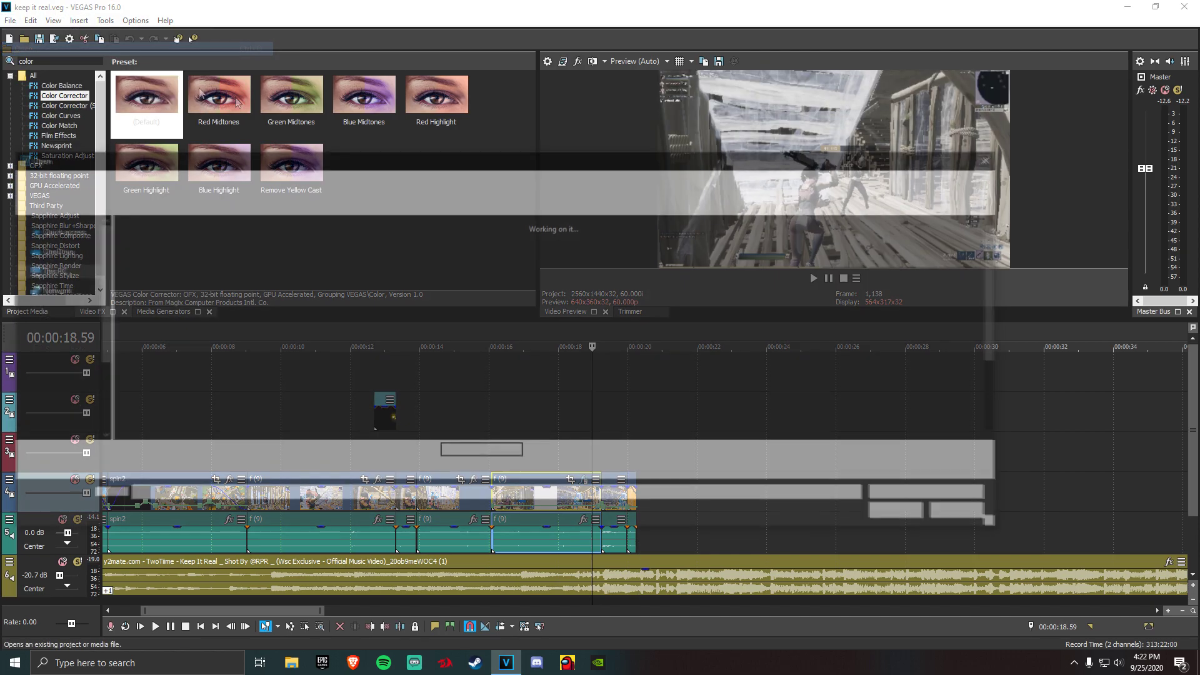
pyautogui.scroll(-4, 73, 318)
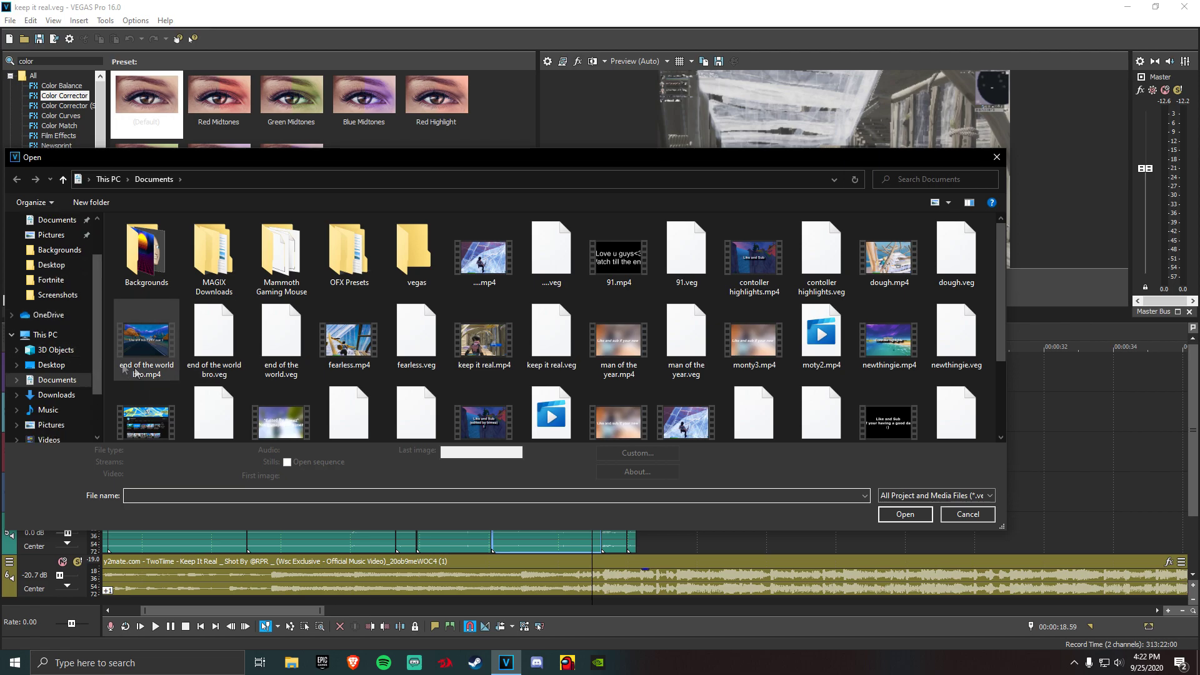
pyautogui.click(57, 349)
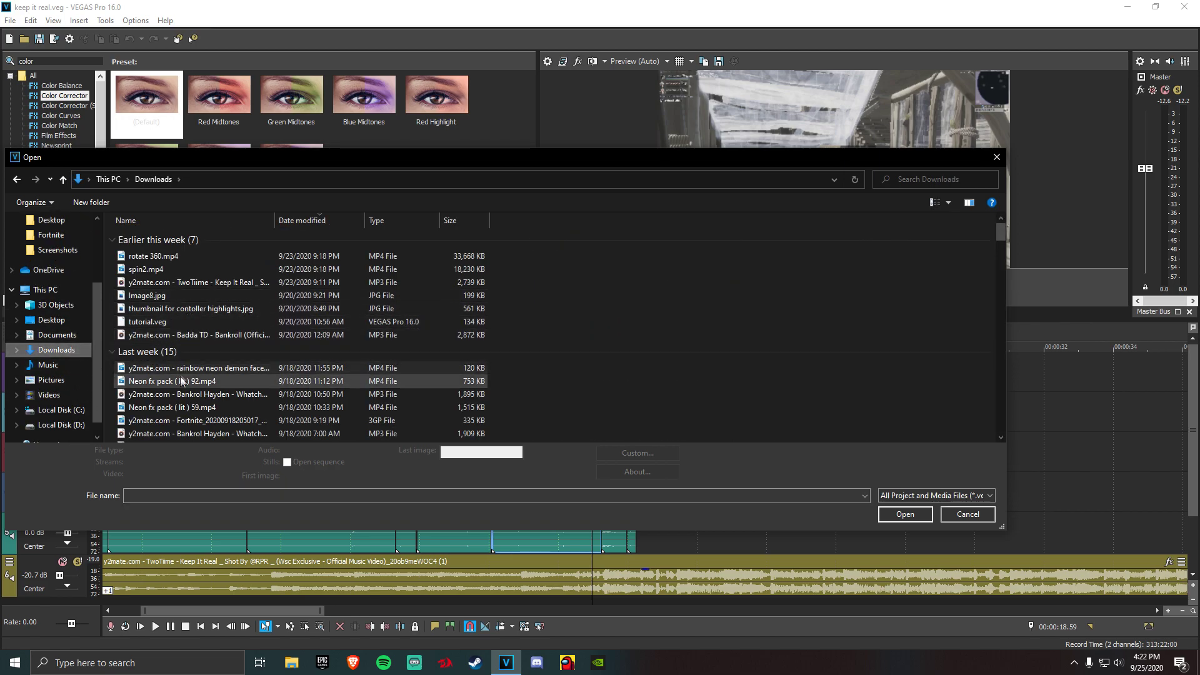
pyautogui.scroll(-3, 182, 300)
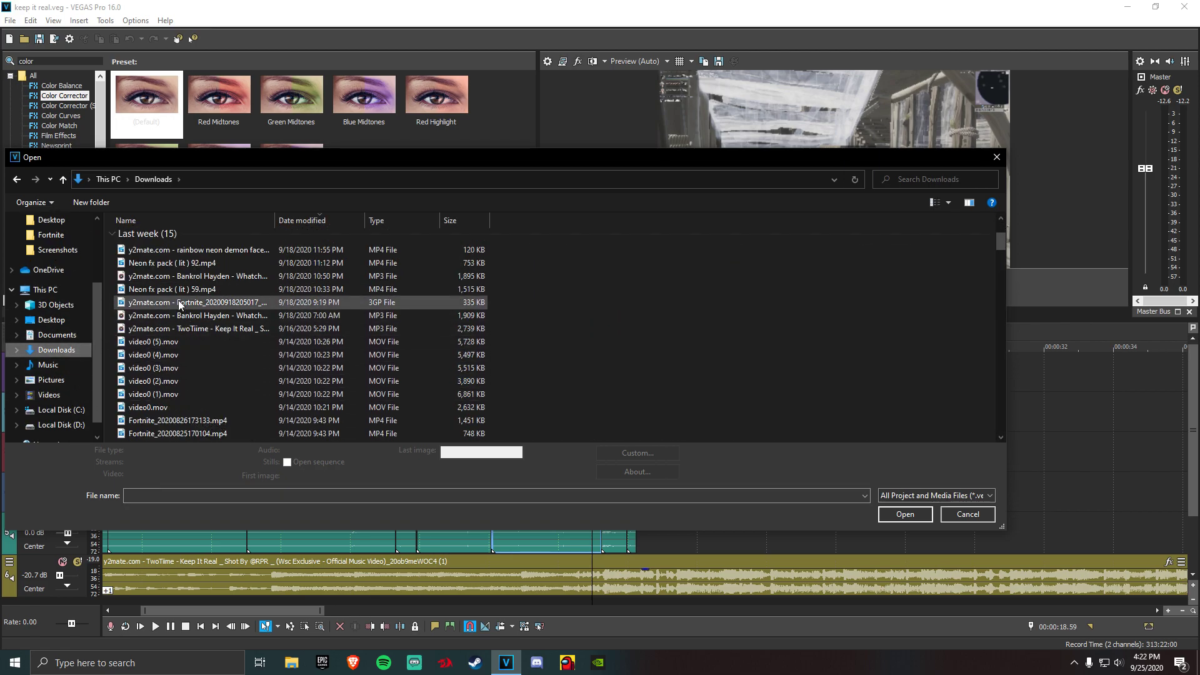
pyautogui.scroll(-3, 181, 312)
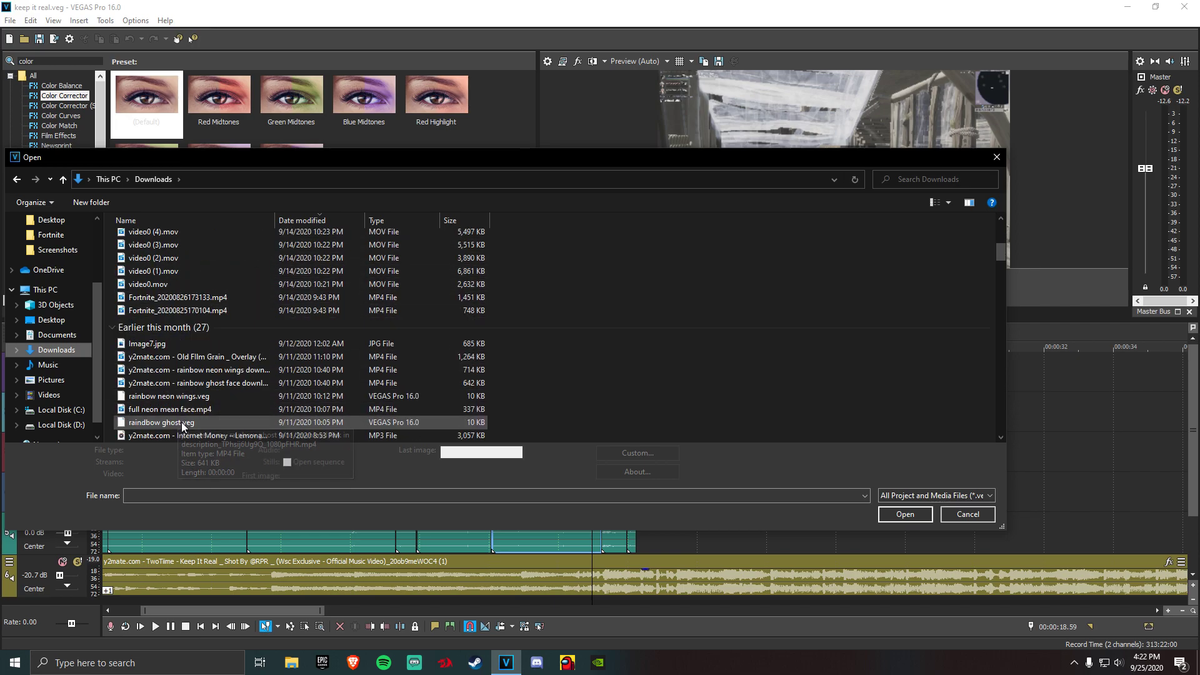
pyautogui.doubleClick(200, 407)
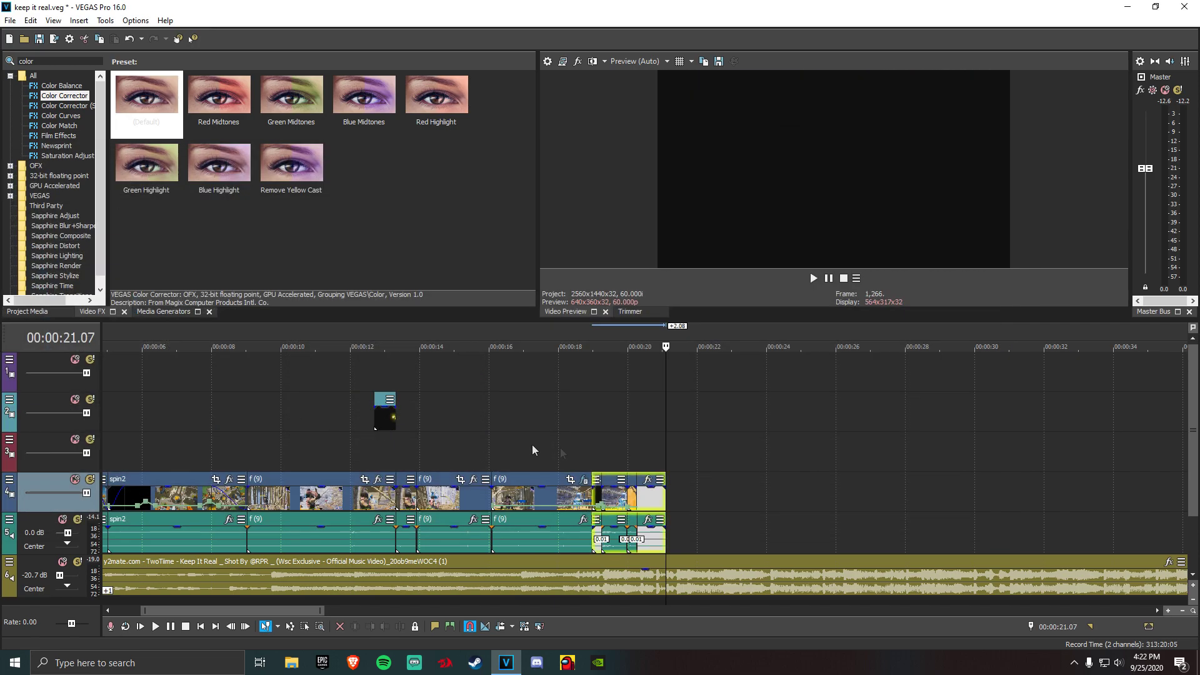
# Move the neon face video onto the empty top track, ungroup it from its audio and delete that audio
pyautogui.moveTo(650, 419); pyautogui.dragTo(638, 370)
pyautogui.click(628, 375)
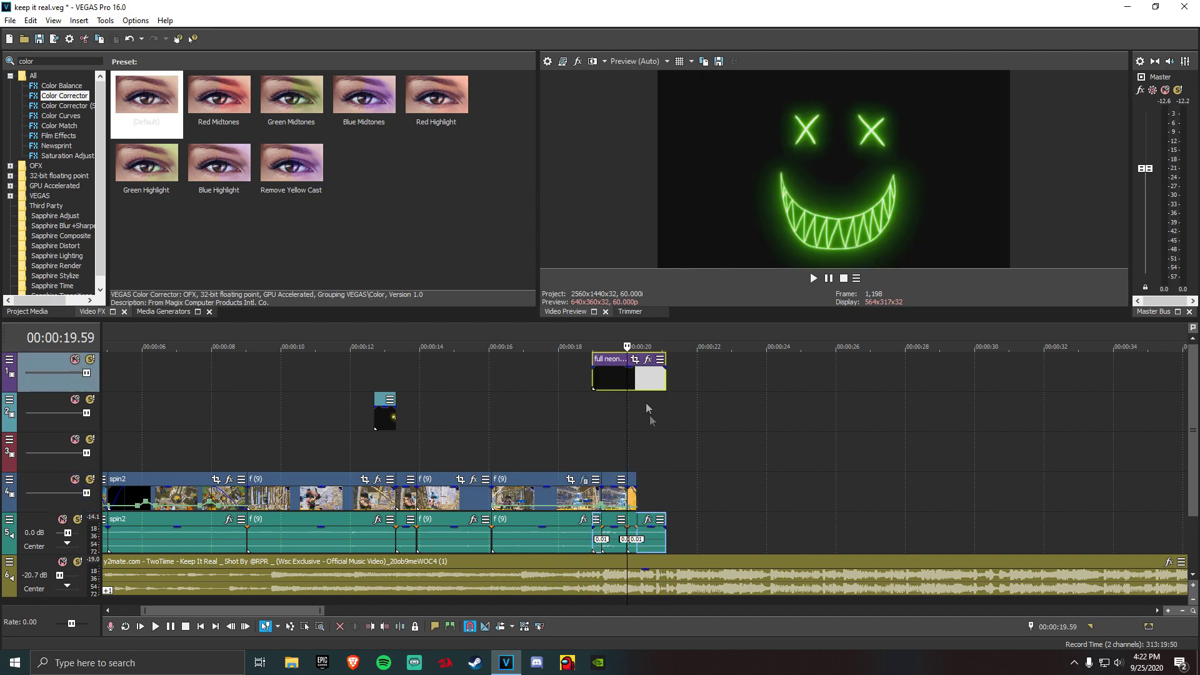
pyautogui.moveTo(650, 546); pyautogui.dragTo(647, 416)
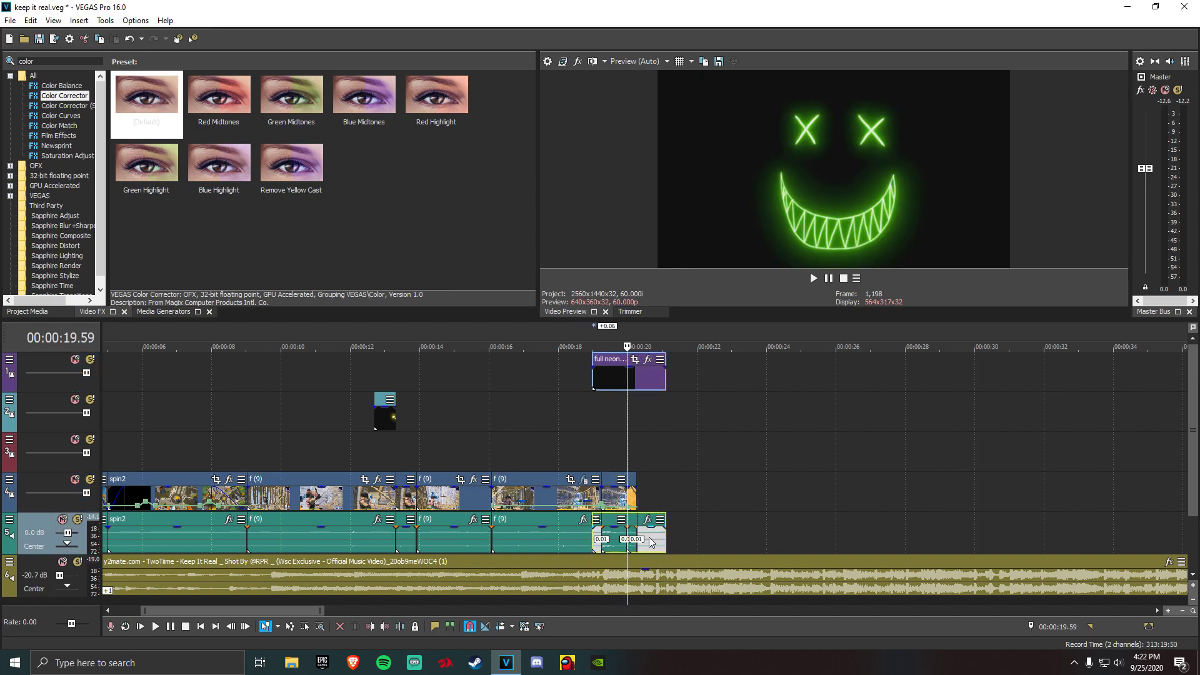
pyautogui.press('u')
pyautogui.rightClick(666, 533)
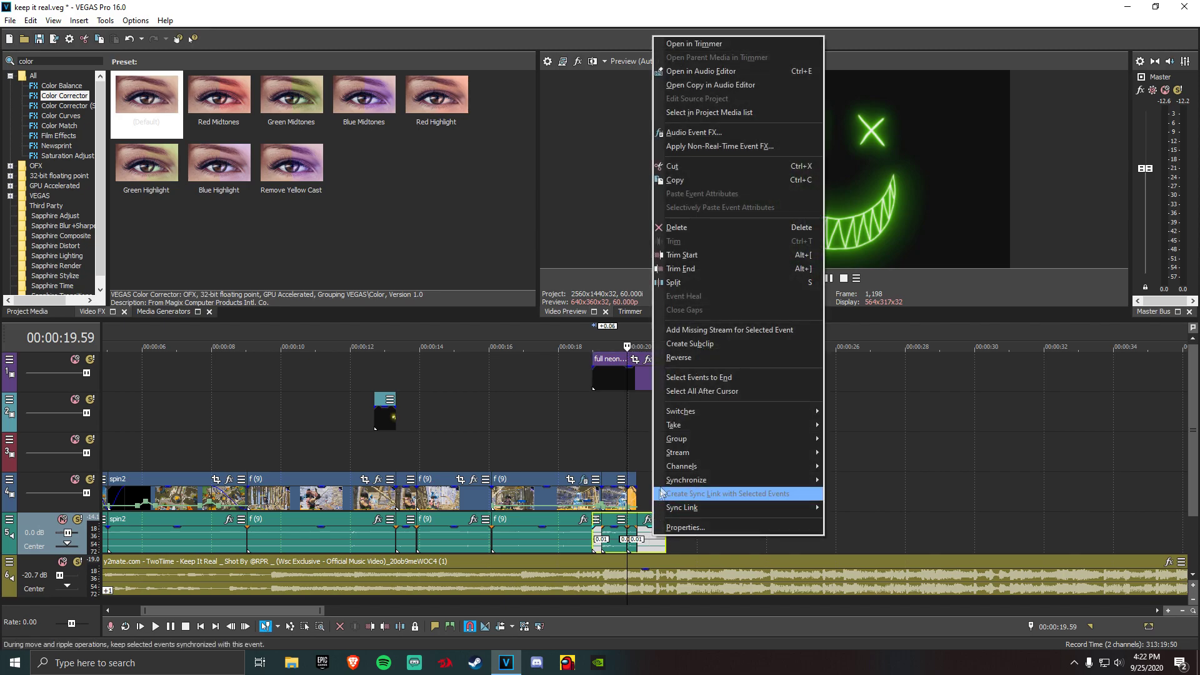
pyautogui.click(687, 227)
# Shift the neon face overlay earlier so it ends at the clip cut at 00:00:19.15
pyautogui.moveTo(647, 377); pyautogui.dragTo(595, 396)
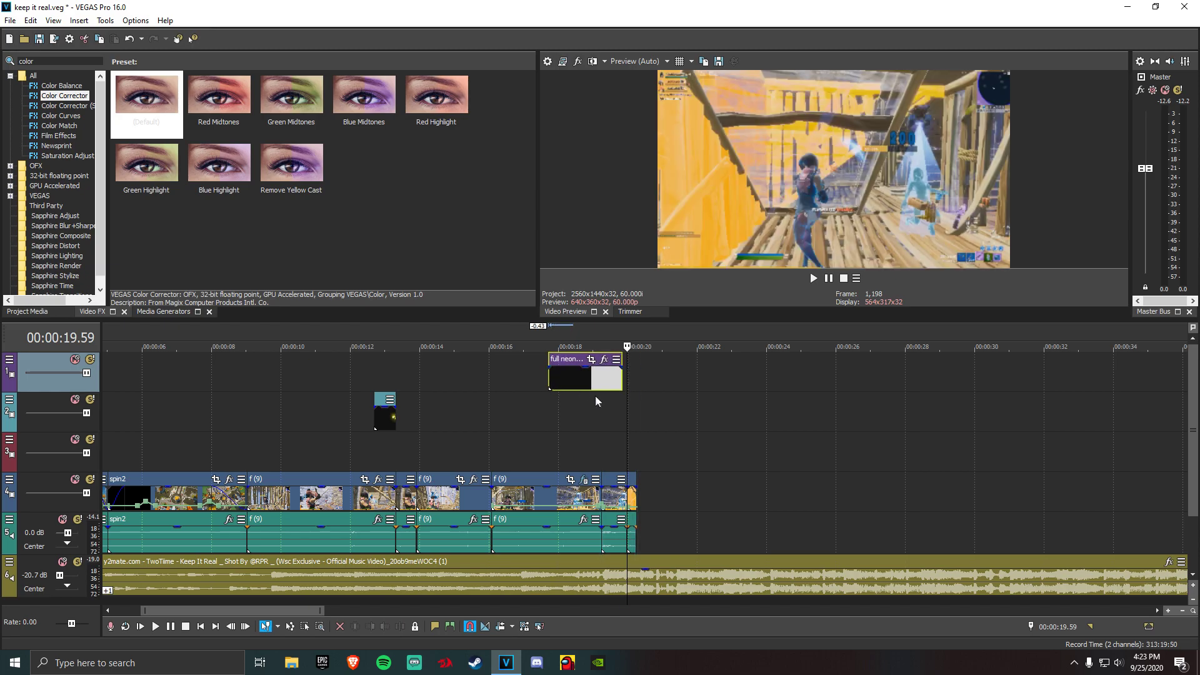
pyautogui.click(621, 503)
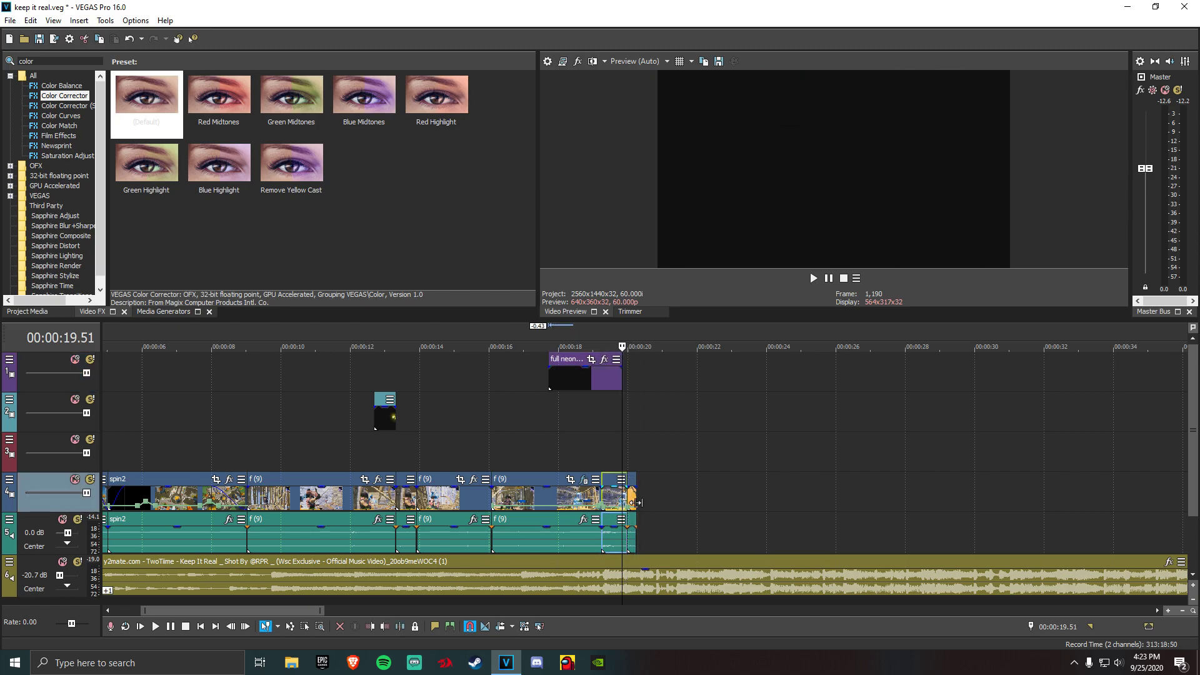
pyautogui.click(602, 500)
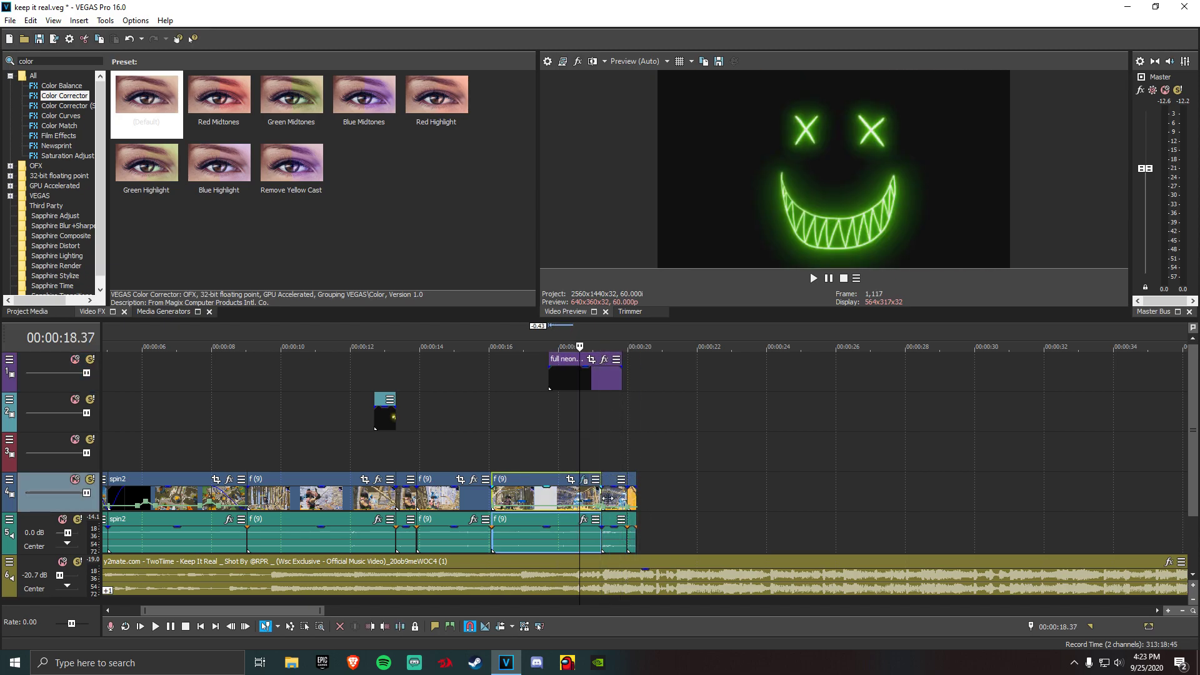
pyautogui.click(587, 500)
pyautogui.click(603, 497)
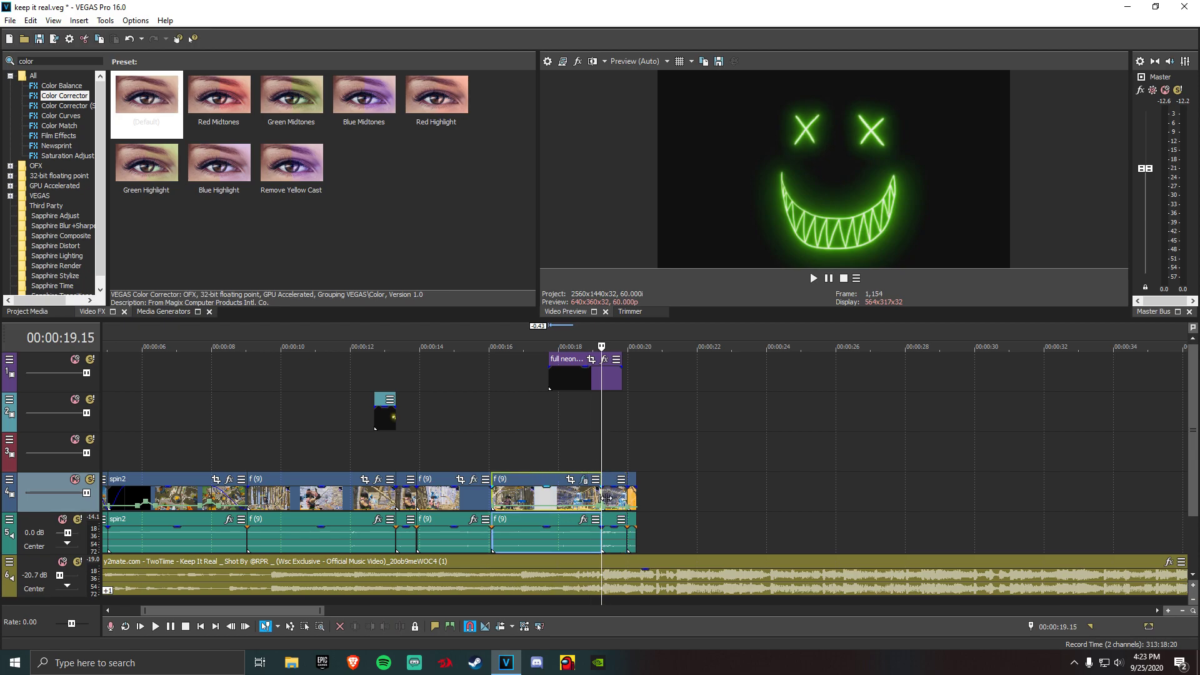
pyautogui.moveTo(585, 381); pyautogui.dragTo(563, 382)
# Play the neon face overlay from its start at 00:00:17.07 and pause to check it over the gameplay
pyautogui.scroll(-3, 512, 450)
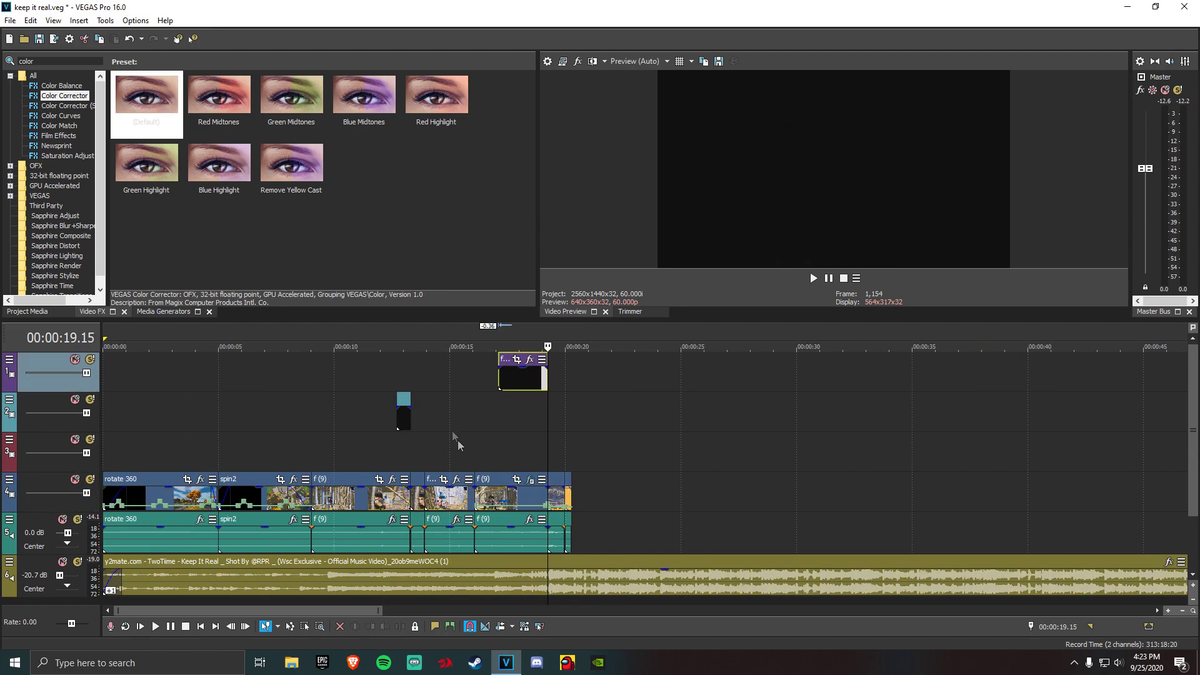
pyautogui.click(500, 380)
pyautogui.click(155, 626)
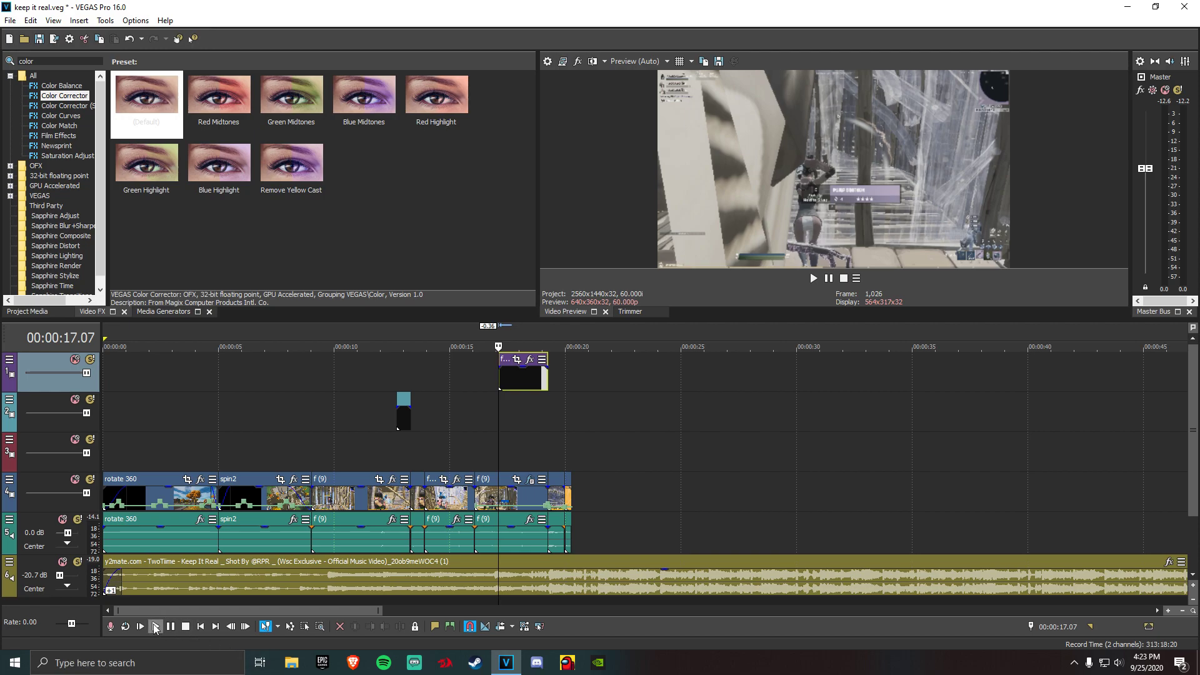
pyautogui.click(168, 627)
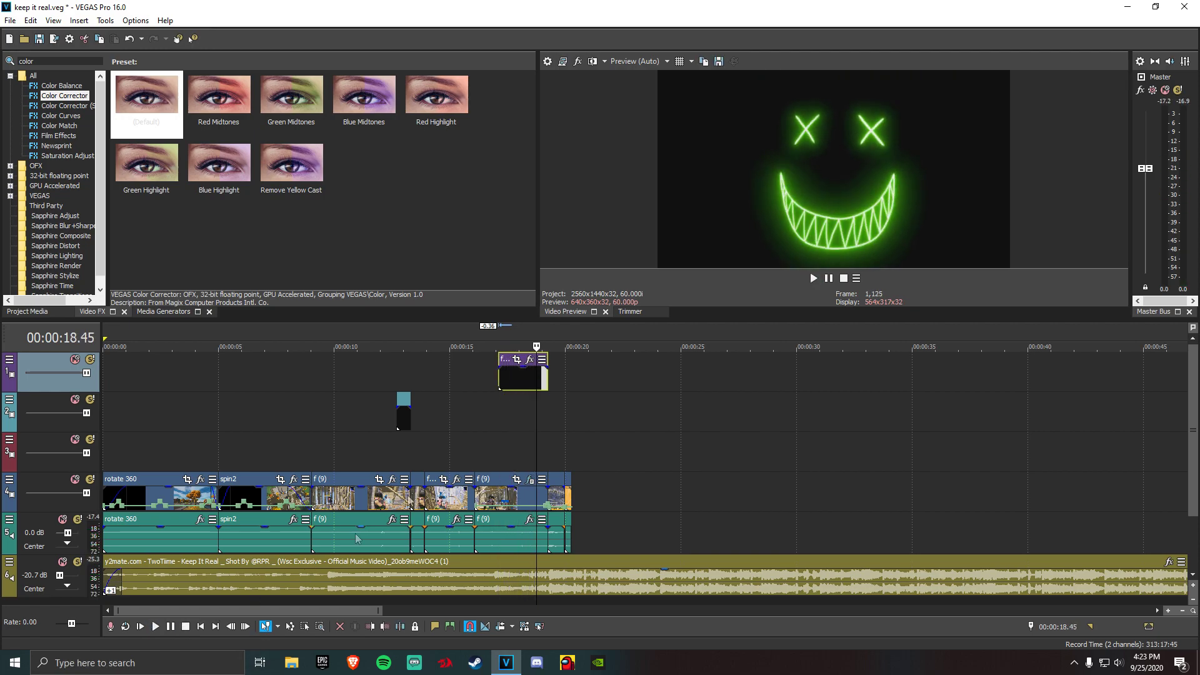
# Move the neon face overlay down to track 2 and align its end with the cut at 00:00:19.15
pyautogui.moveTo(521, 377); pyautogui.dragTo(518, 403)
pyautogui.click(512, 400)
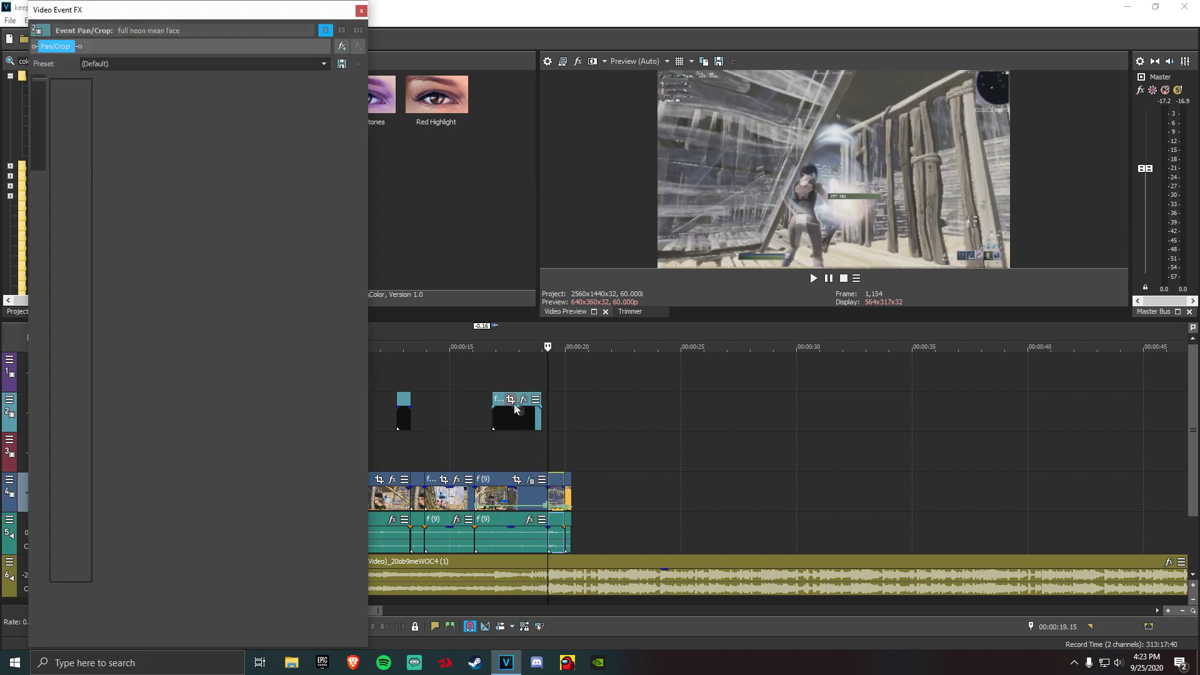
pyautogui.click(361, 11)
pyautogui.moveTo(521, 415); pyautogui.dragTo(527, 415)
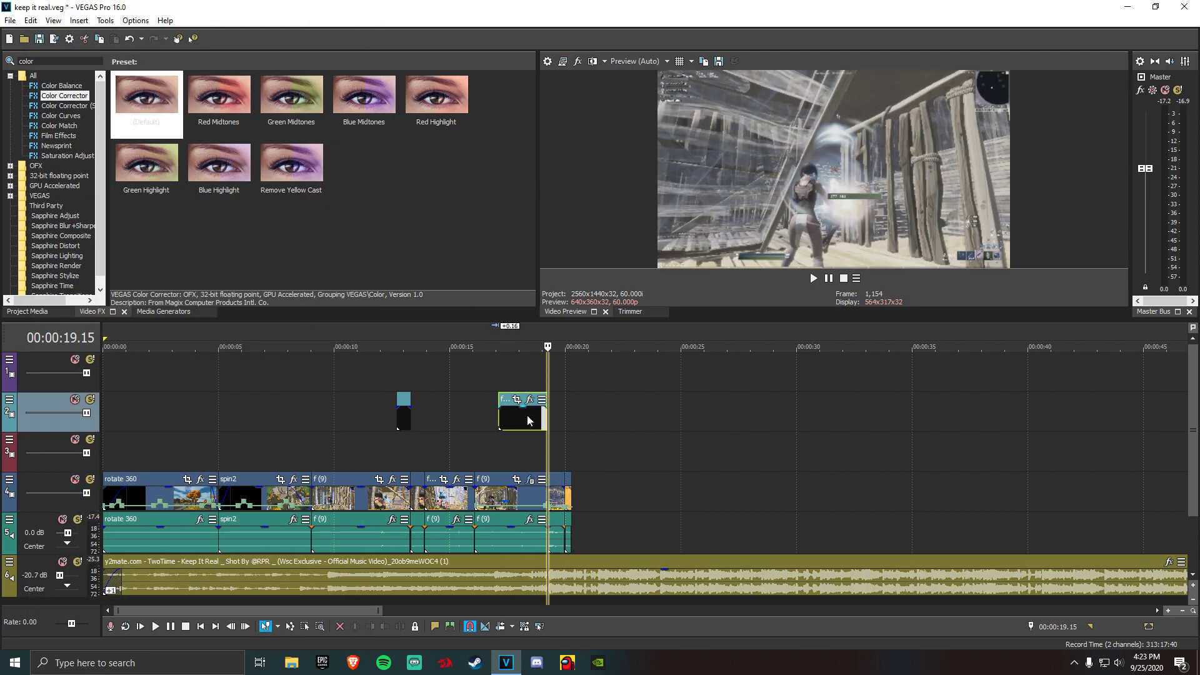
# Play the blended neon face overlay on track 2 from 00:00:17.07 past the cut, and pause
pyautogui.click(503, 419)
pyautogui.click(494, 423)
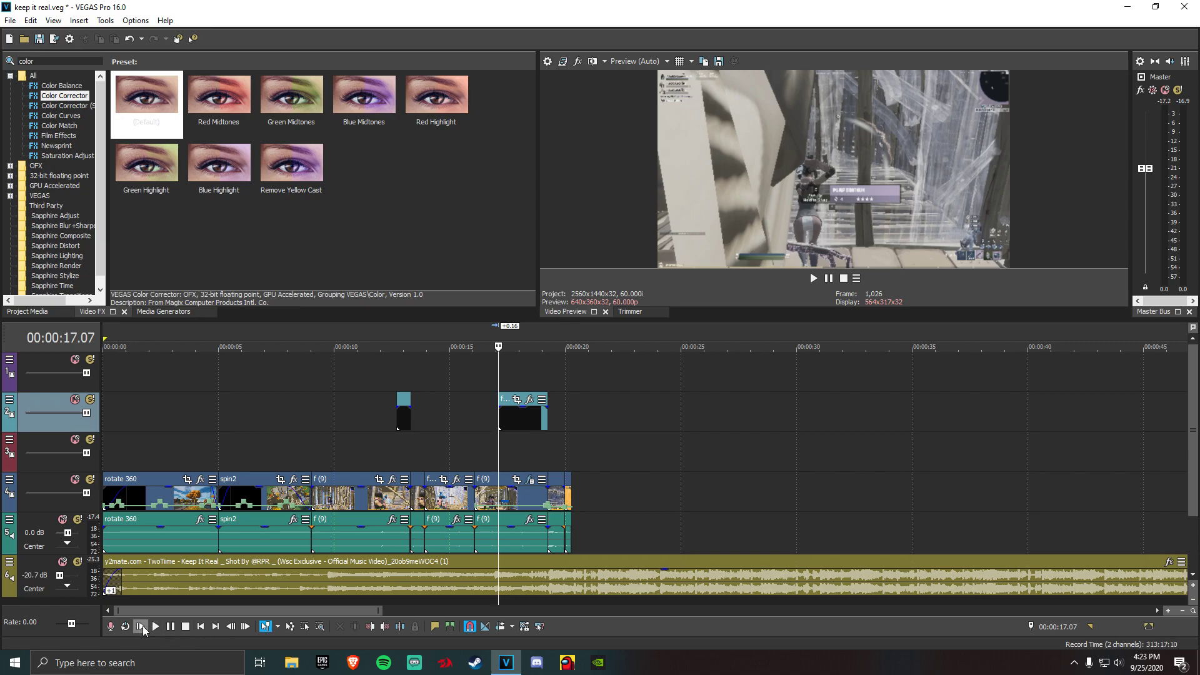
pyautogui.click(155, 626)
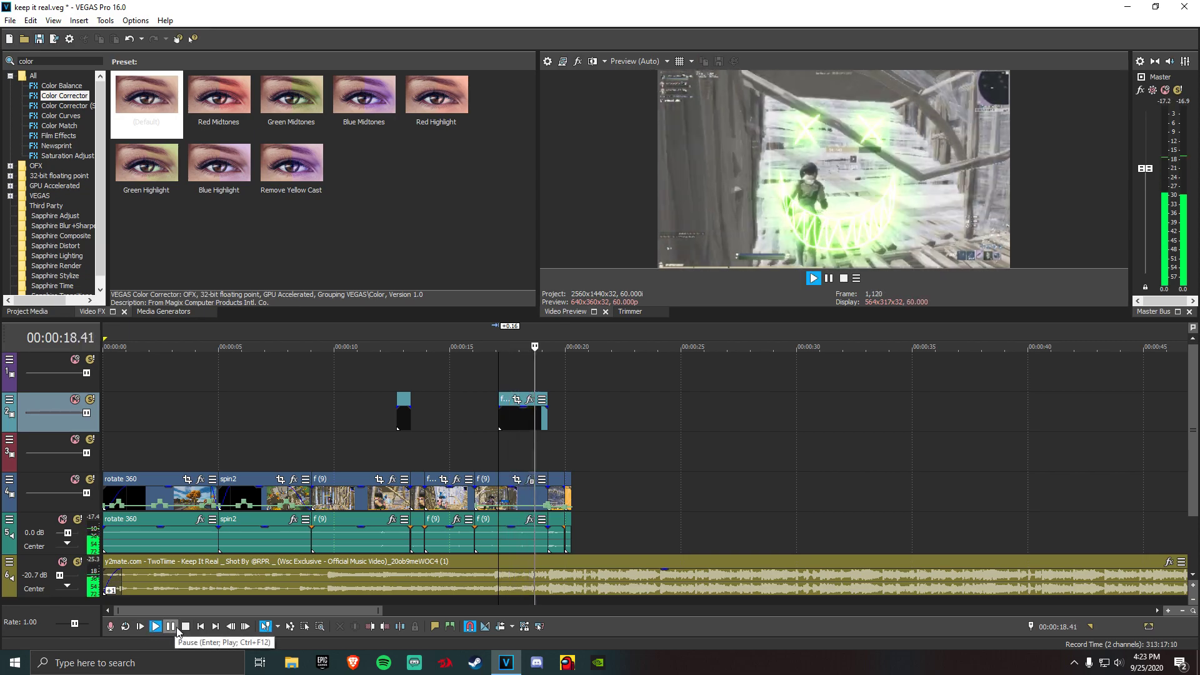
pyautogui.click(174, 627)
# Apply Color Corrector (Secondary) to the neon face overlay and set Rotate hue to 284.082 to turn it yellow
pyautogui.scroll(3, 490, 468)
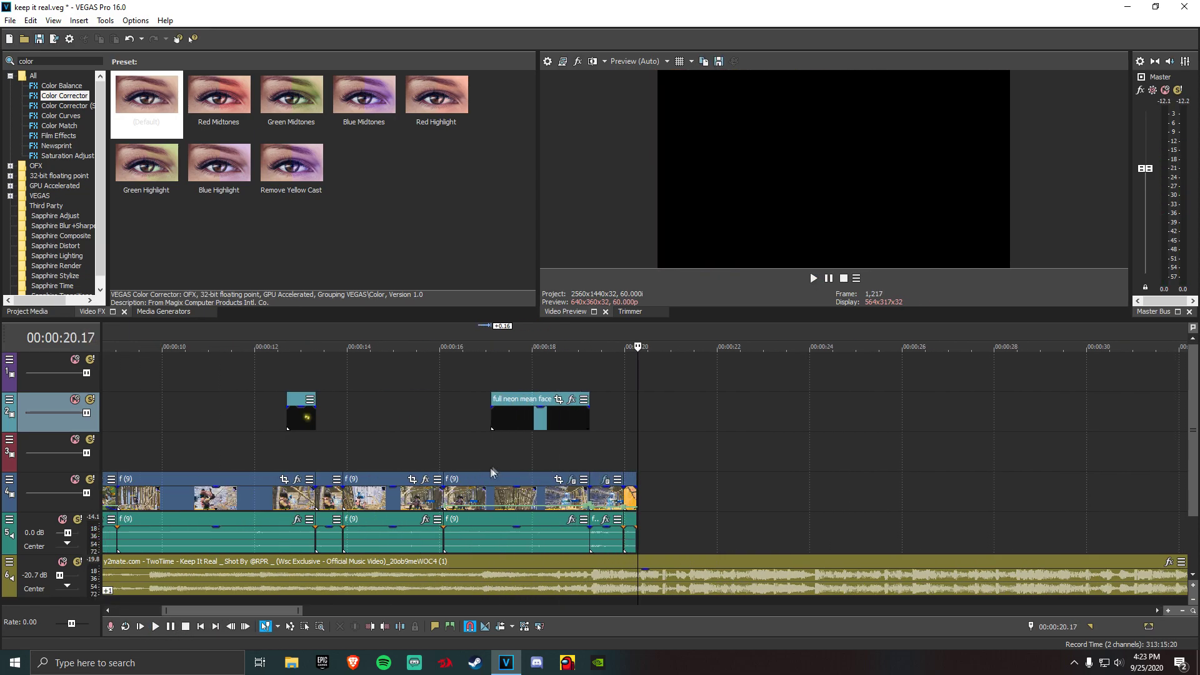
pyautogui.click(555, 423)
pyautogui.click(507, 432)
pyautogui.scroll(-3, 508, 433)
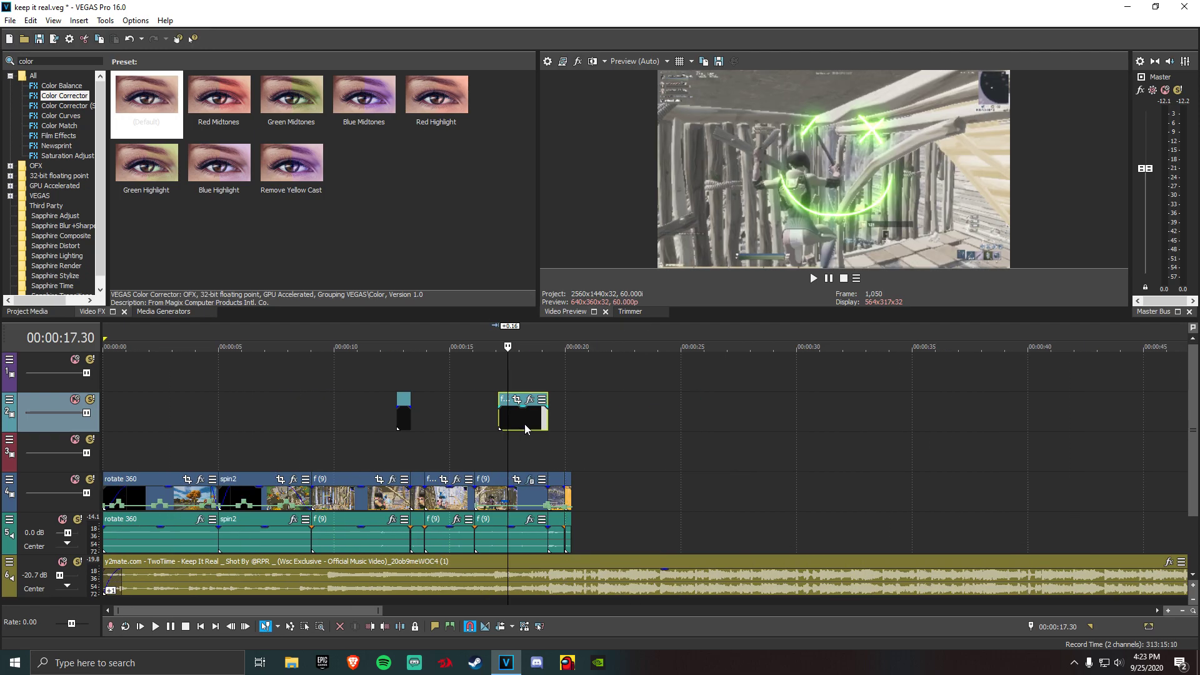
pyautogui.click(512, 424)
pyautogui.moveTo(64, 96); pyautogui.dragTo(513, 400)
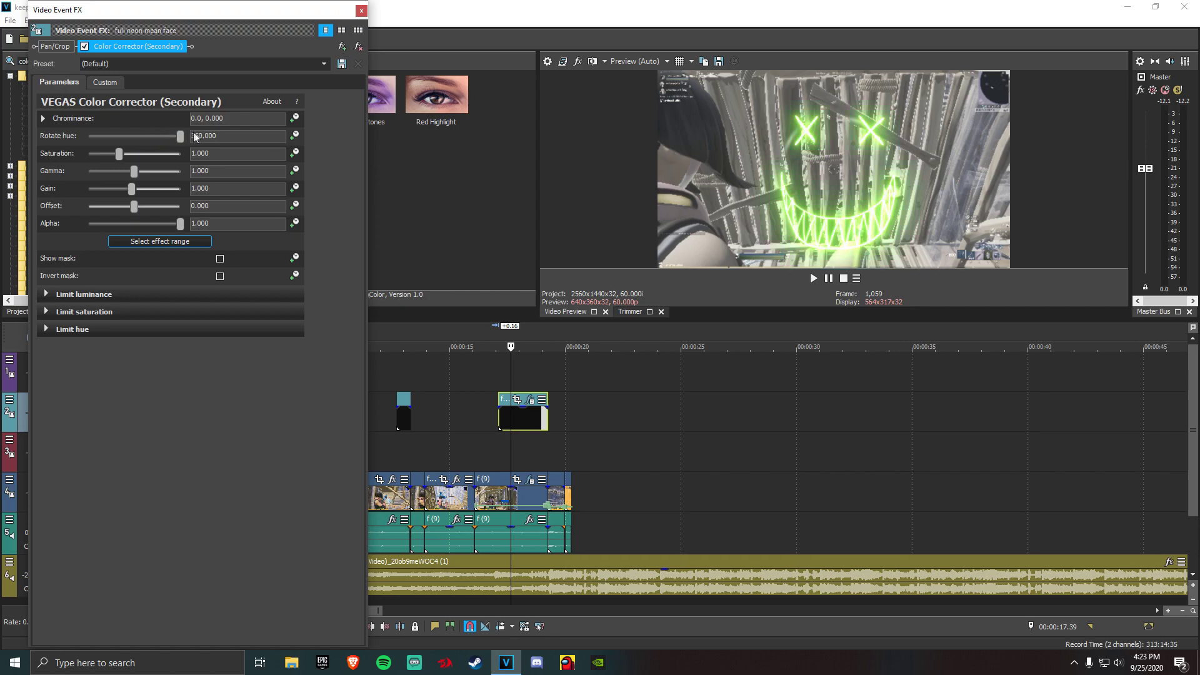
pyautogui.moveTo(180, 136); pyautogui.dragTo(160, 136)
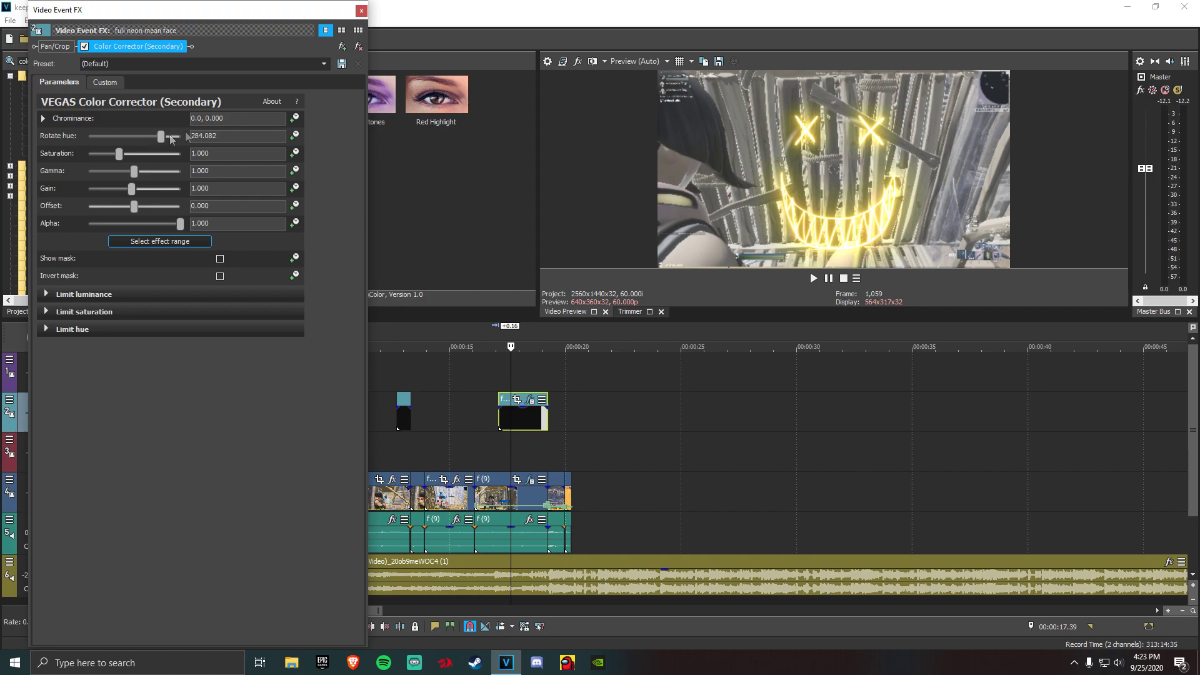
pyautogui.click(362, 11)
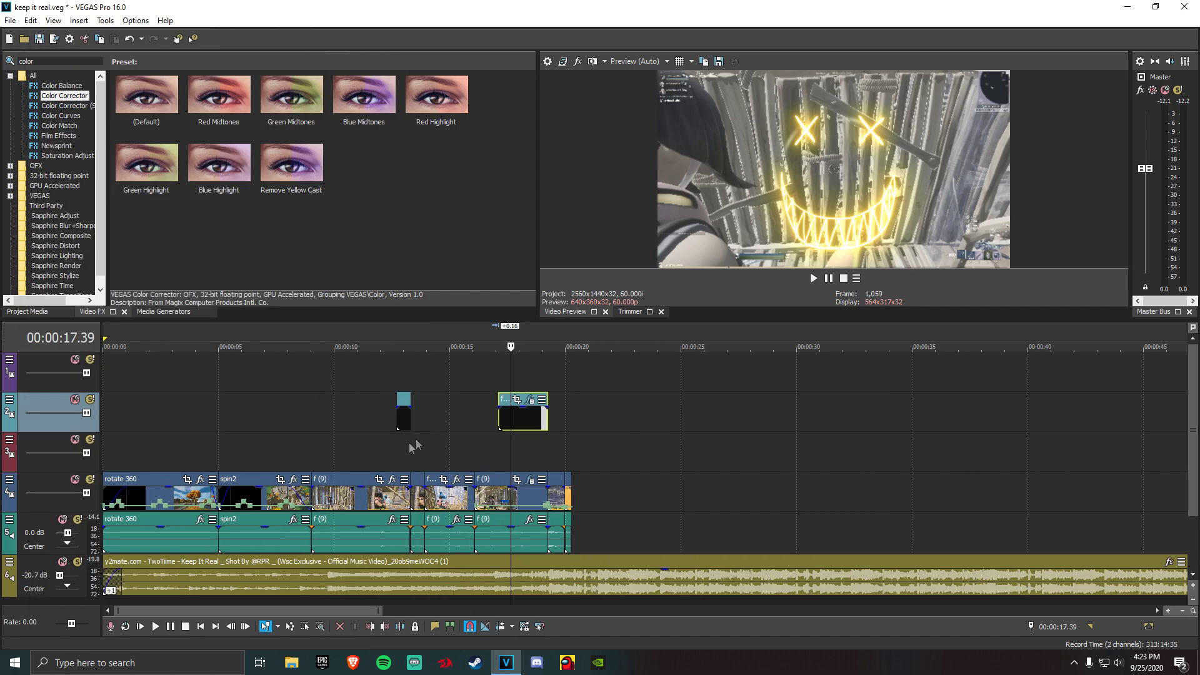
# Play the recoloured neon face overlay into the tinted clip, and replay it from the overlay's start
pyautogui.click(154, 627)
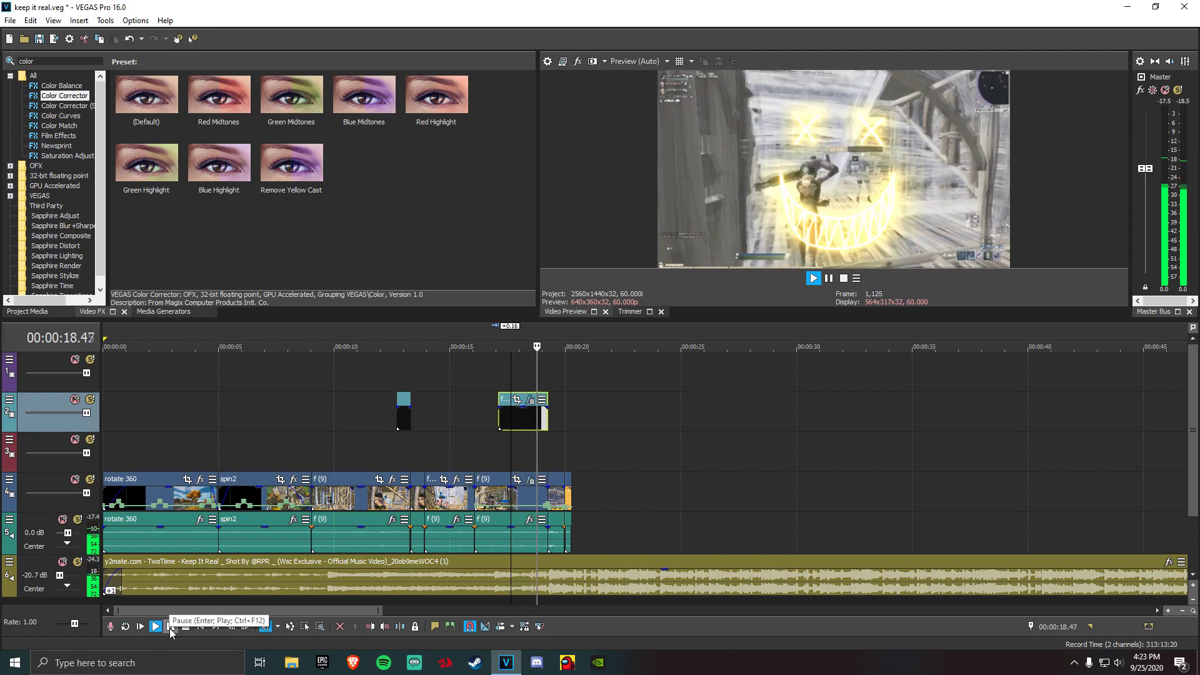
pyautogui.click(171, 627)
pyautogui.scroll(2, 535, 430)
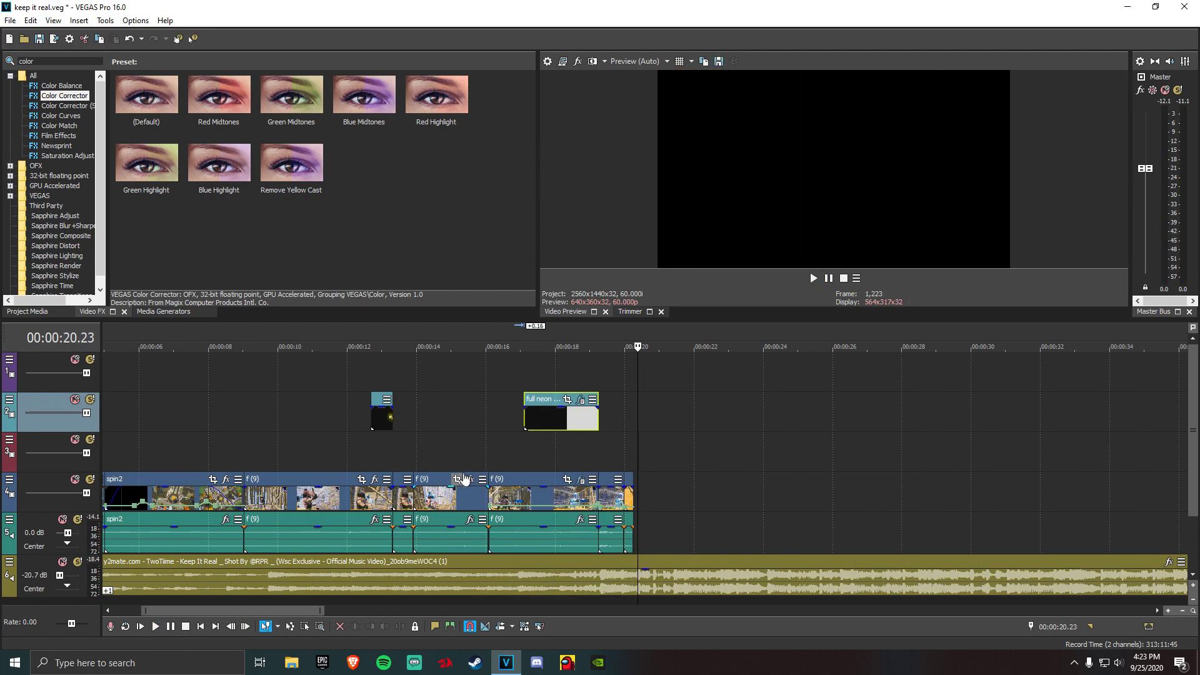
pyautogui.click(535, 430)
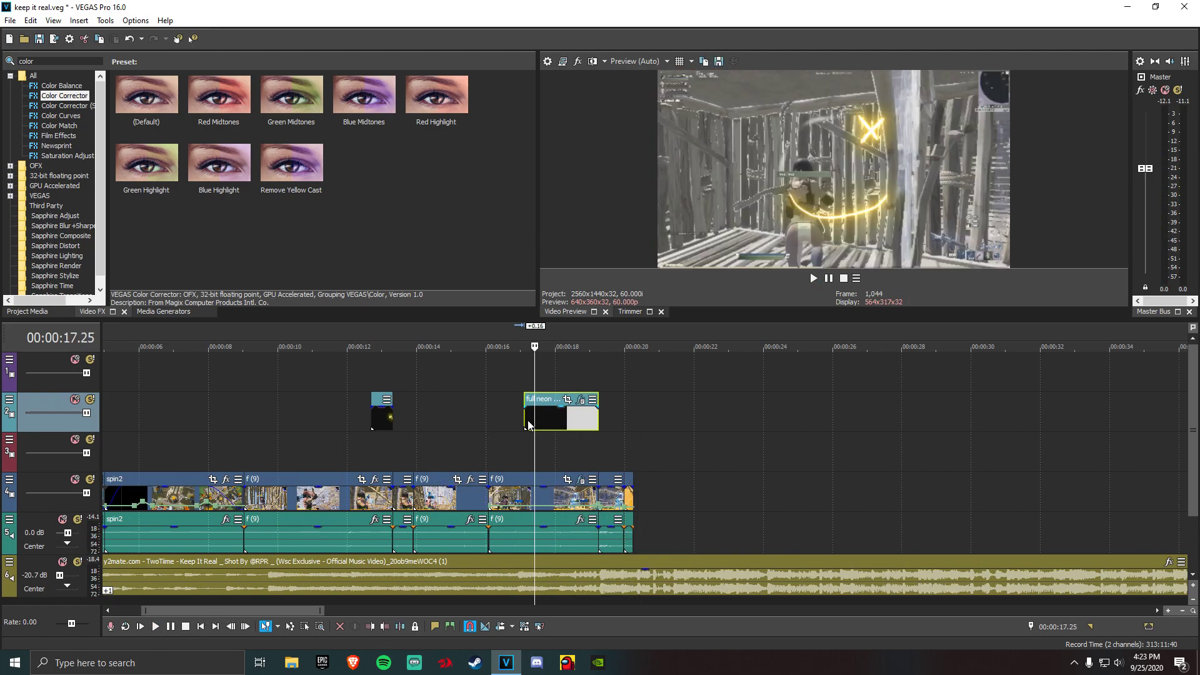
pyautogui.click(526, 427)
pyautogui.click(162, 628)
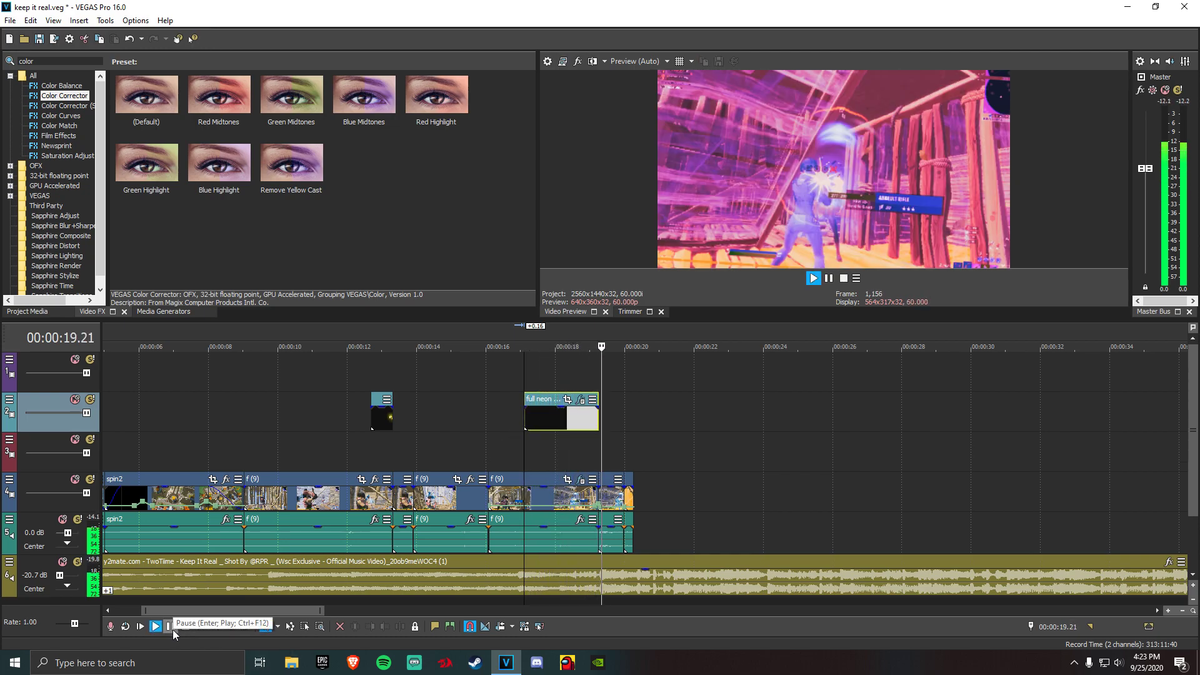
pyautogui.click(170, 627)
pyautogui.scroll(-2, 535, 511)
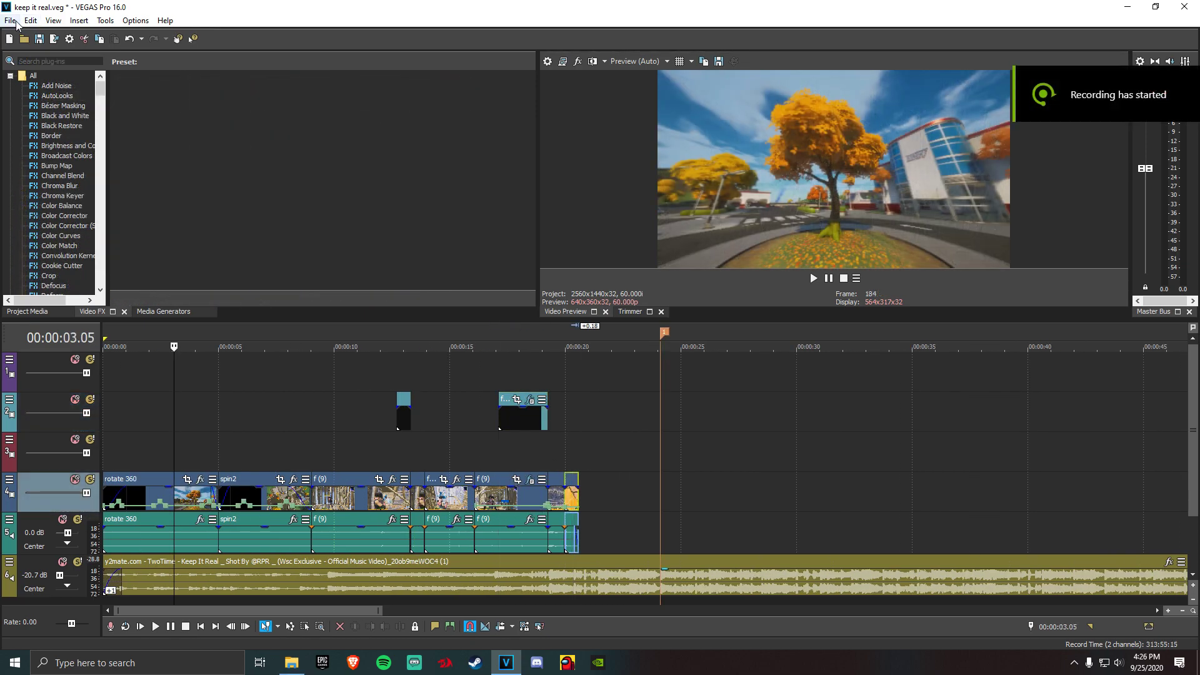
# Insert a text media event on track 1 at 00:00:12.00
pyautogui.click(14, 22)
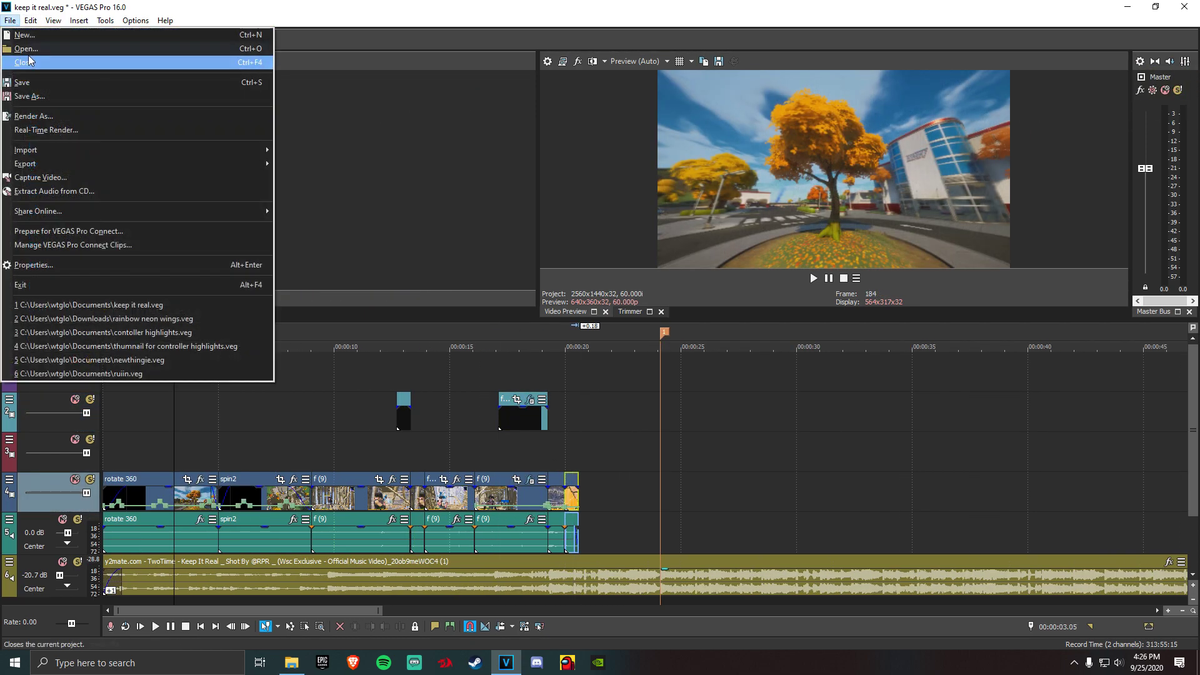
pyautogui.click(380, 381)
pyautogui.rightClick(160, 377)
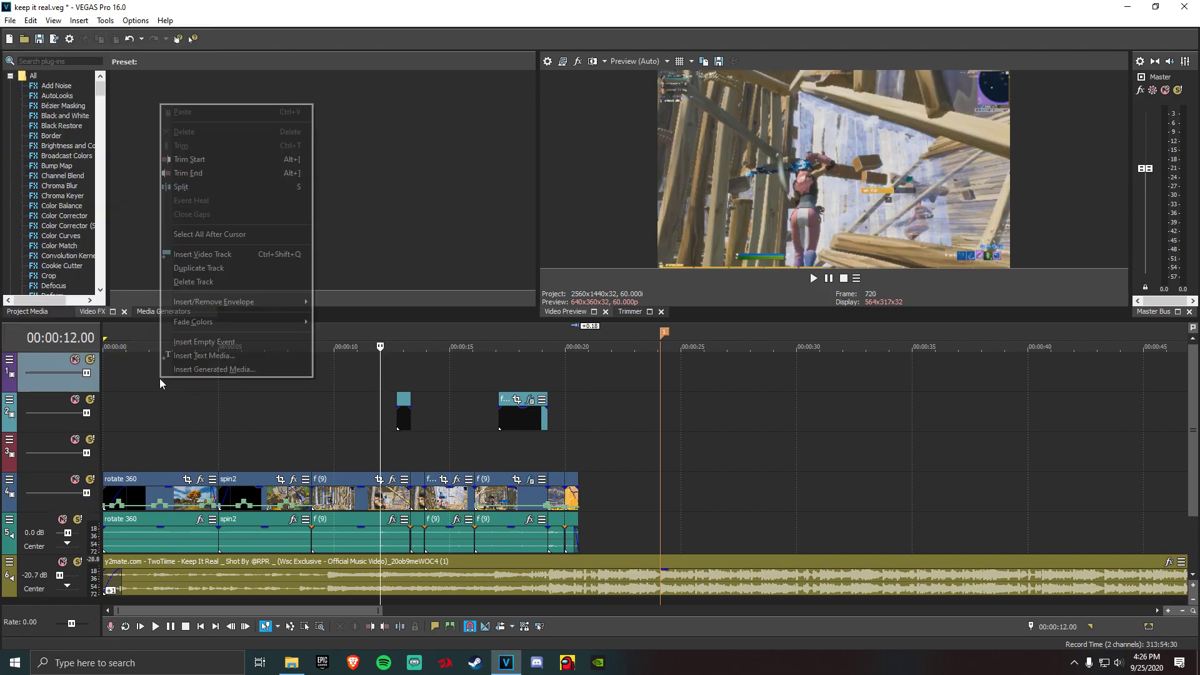
pyautogui.click(216, 355)
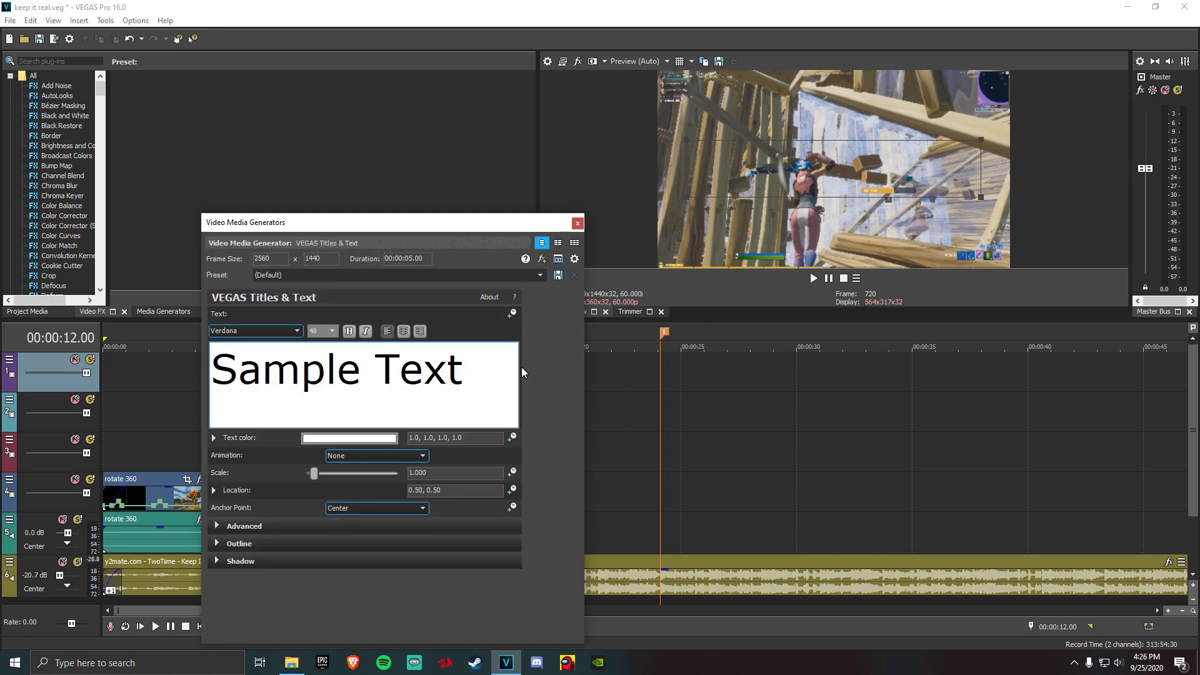
# Replace the title's sample text with "highlights #3"
pyautogui.hotkey('ctrl', 'a')
pyautogui.write('Hih')
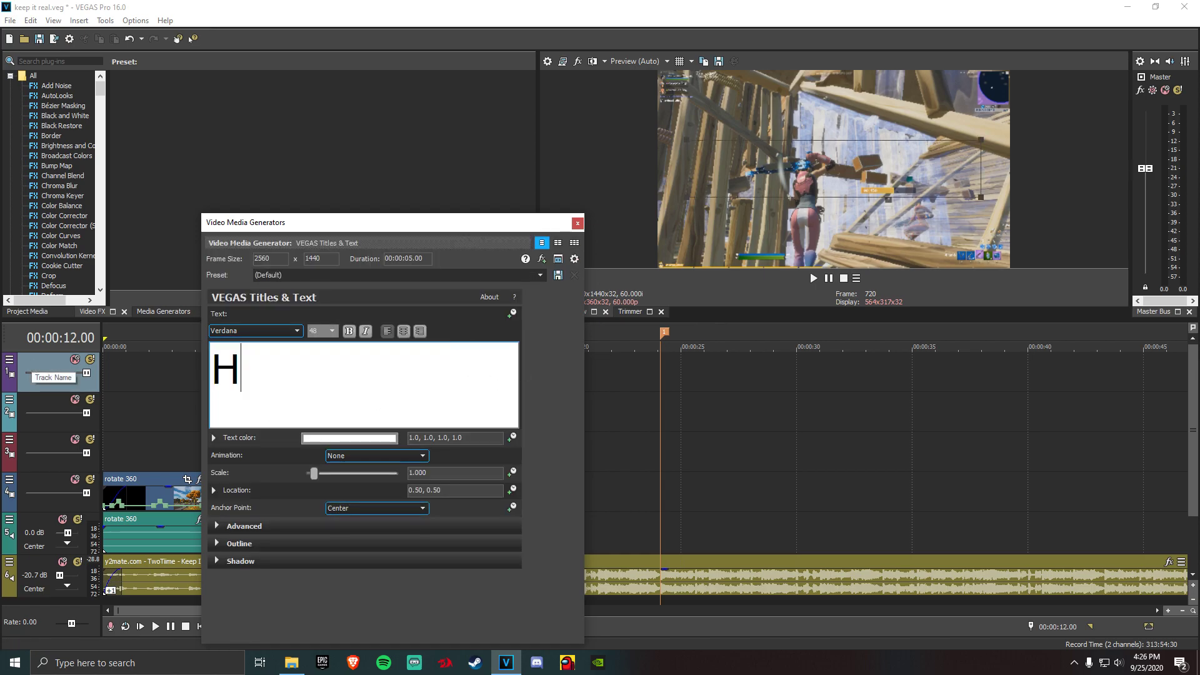
pyautogui.press('BackSpace')
pyautogui.press('BackSpace')
pyautogui.press('BackSpace')
pyautogui.write('highlishg')
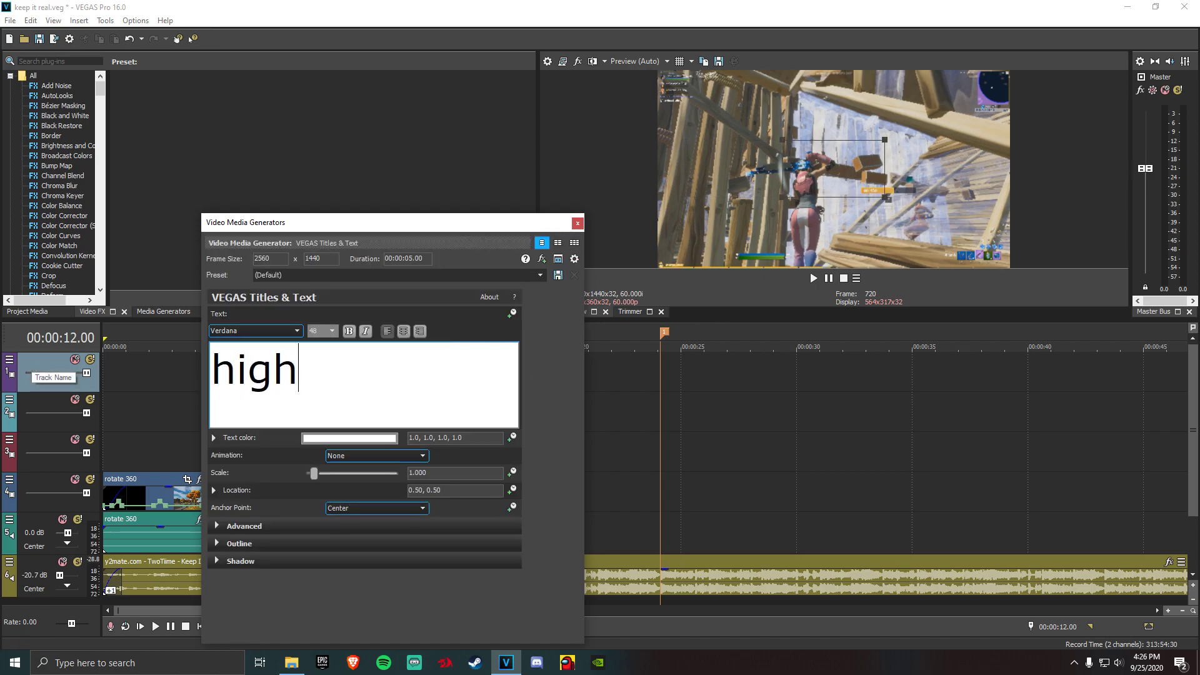
pyautogui.press('BackSpace')
pyautogui.press('BackSpace')
pyautogui.press('BackSpace')
pyautogui.write('ghts')
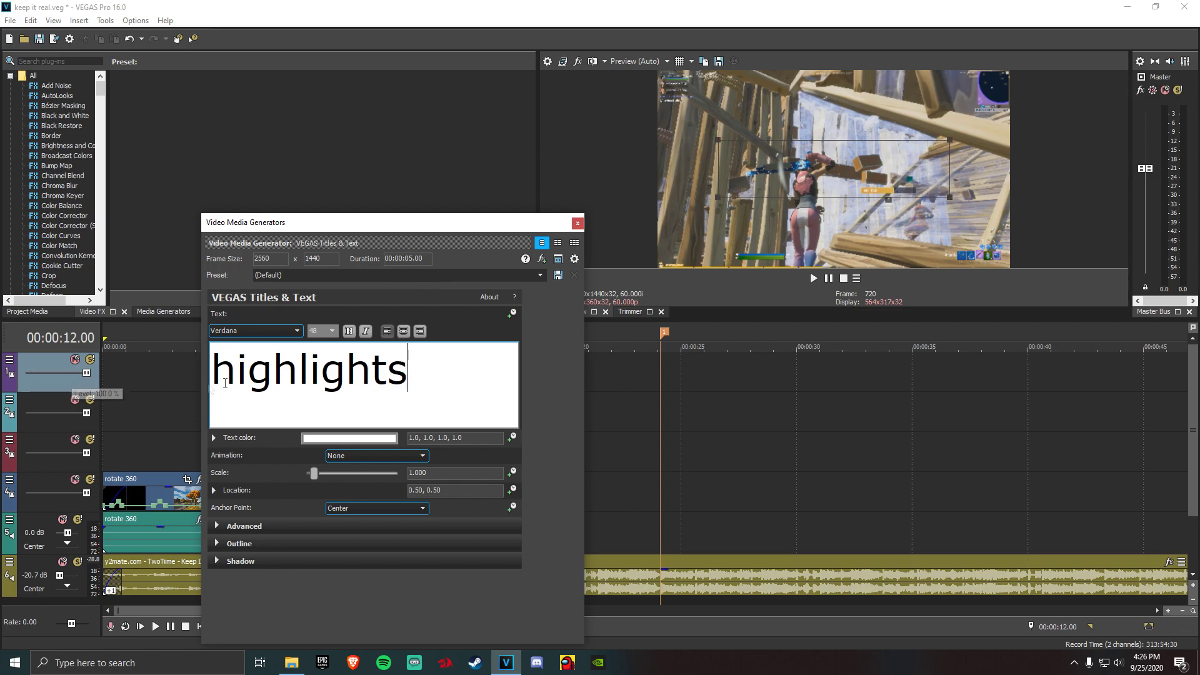
pyautogui.doubleClick(463, 382)
pyautogui.press('Right')
pyautogui.write('3')
pyautogui.press('BackSpace')
pyautogui.write('@')
pyautogui.press('BackSpace')
pyautogui.write('#3')
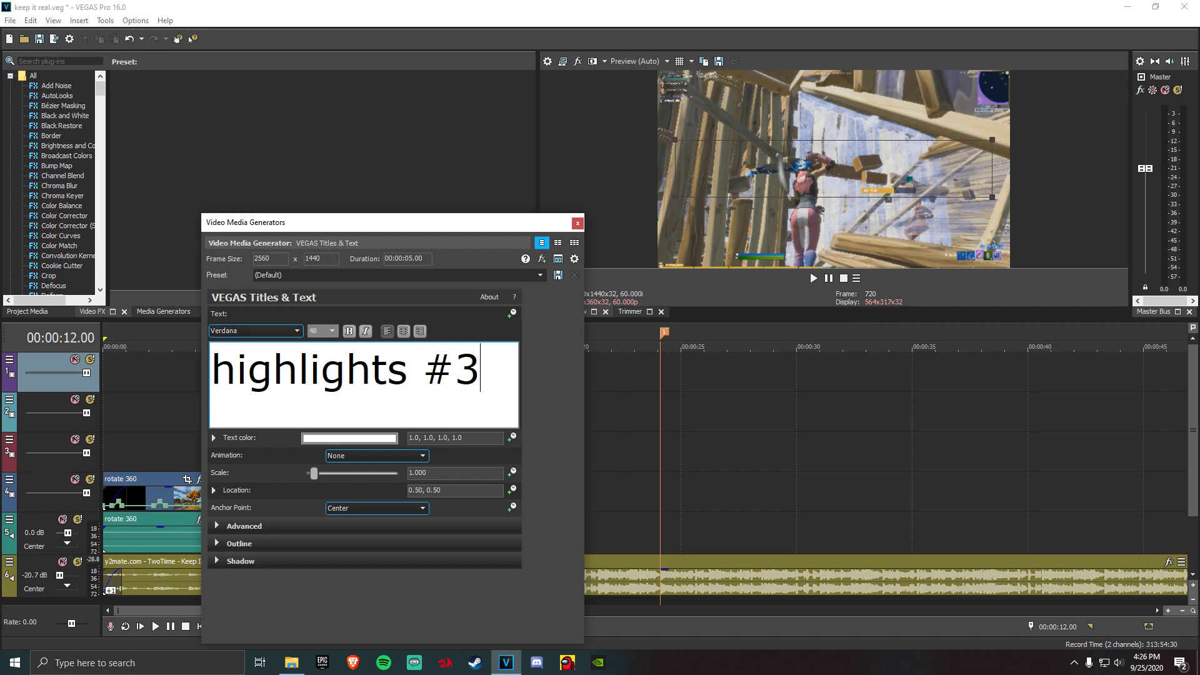
# Format the "highlights #3" title as bold Arial at size 20
pyautogui.hotkey('ctrl', 'a')
pyautogui.click(349, 331)
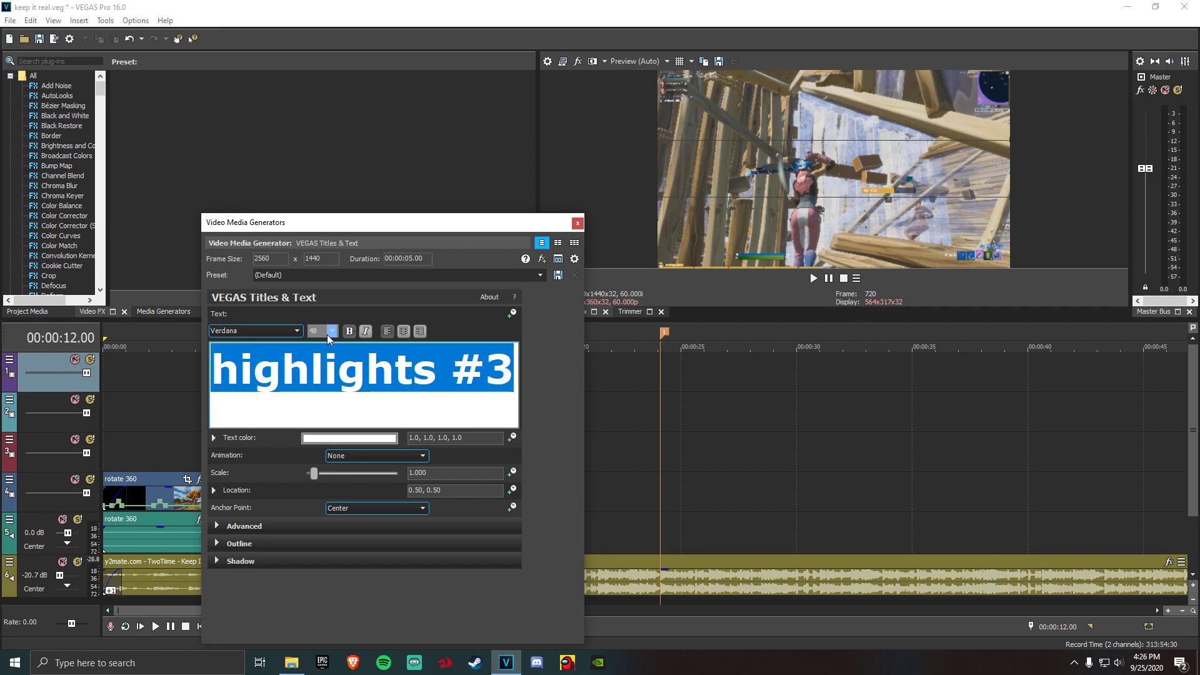
pyautogui.click(331, 334)
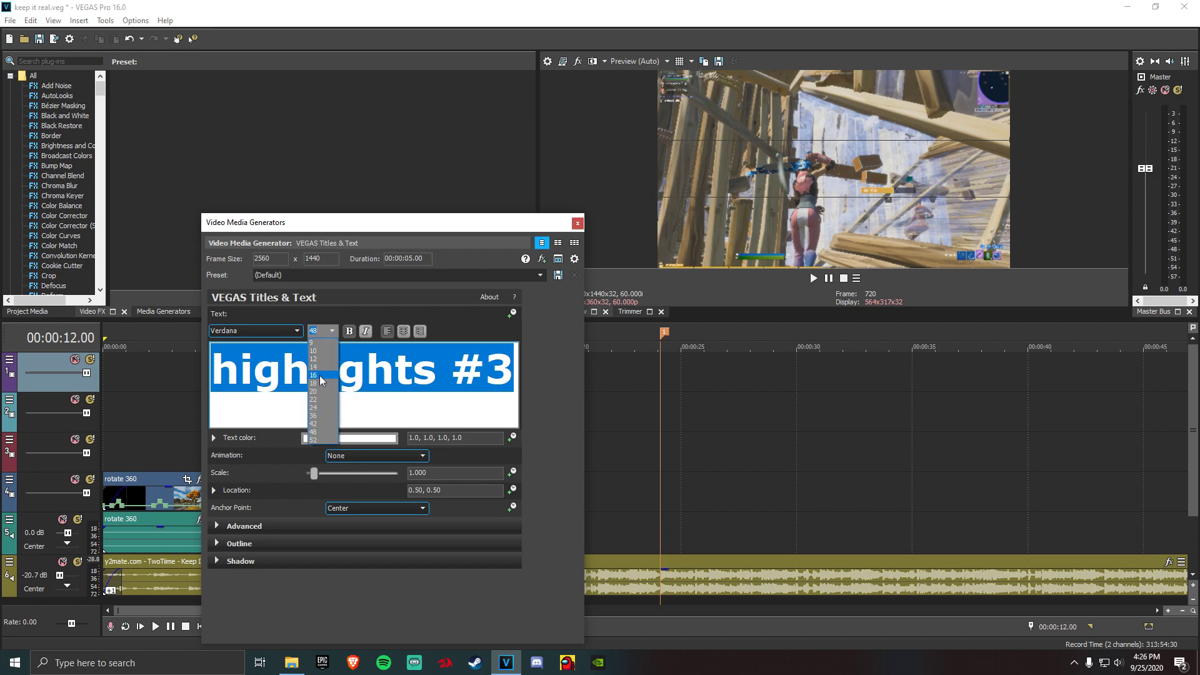
pyautogui.click(319, 388)
pyautogui.click(332, 331)
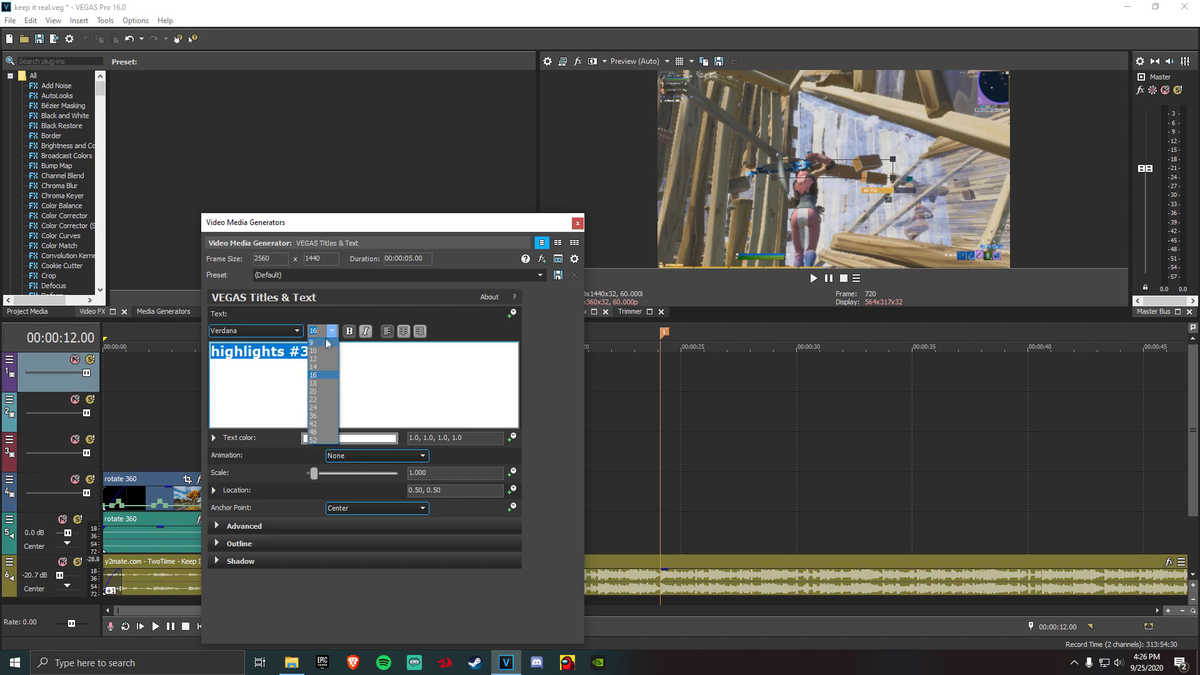
pyautogui.click(322, 401)
pyautogui.click(289, 332)
pyautogui.scroll(15, 241, 494)
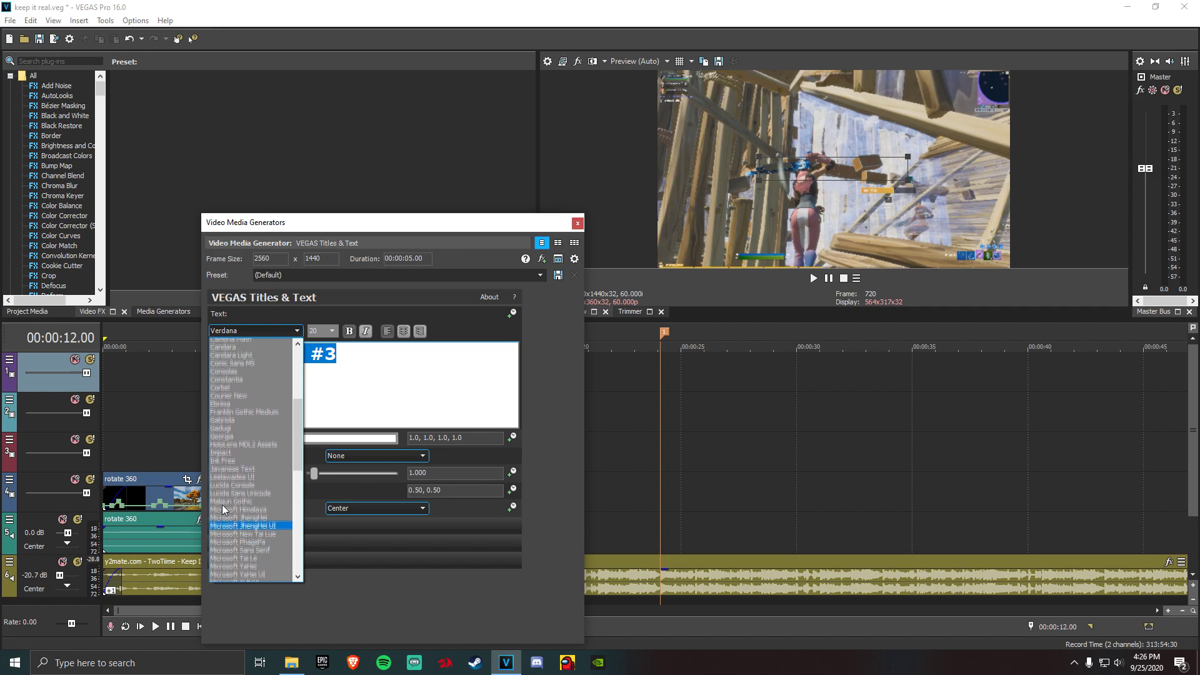
pyautogui.click(247, 472)
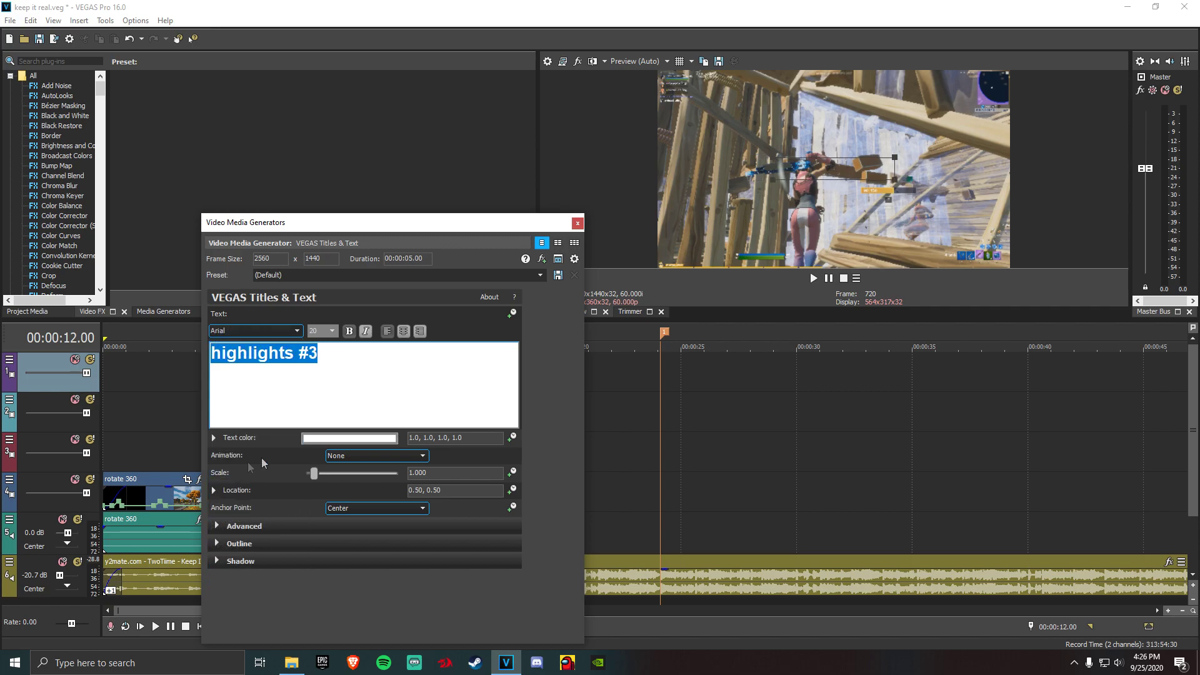
# Centre the "highlights #3" text, enable its shadow, and close the title generator
pyautogui.click(403, 328)
pyautogui.click(440, 400)
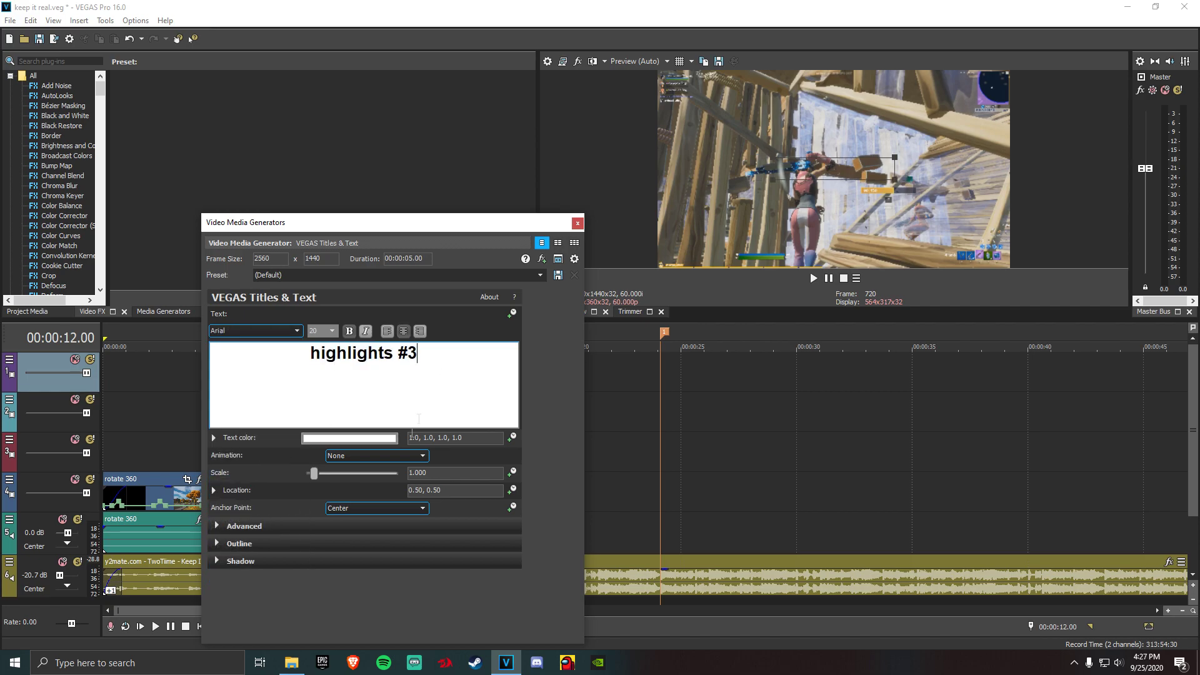
pyautogui.click(218, 560)
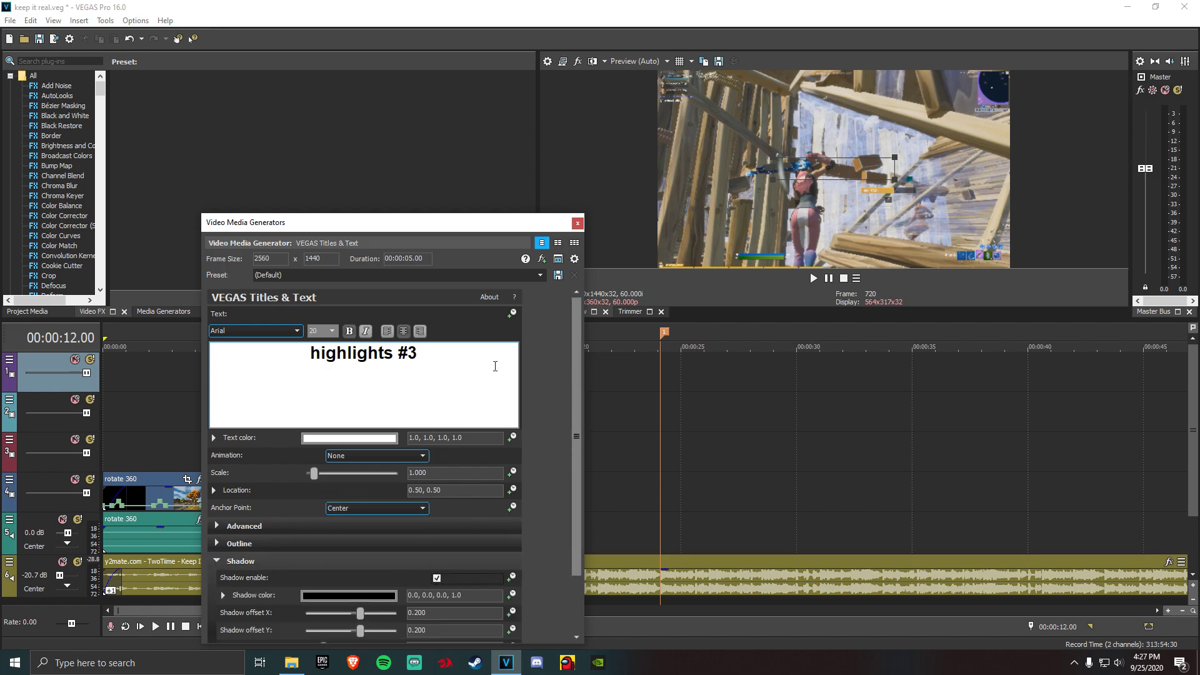
pyautogui.click(577, 224)
# Apply the S_DropShadow effect with the "drop shadow" preset to the "highlights #3" title on track 1
pyautogui.click(63, 64)
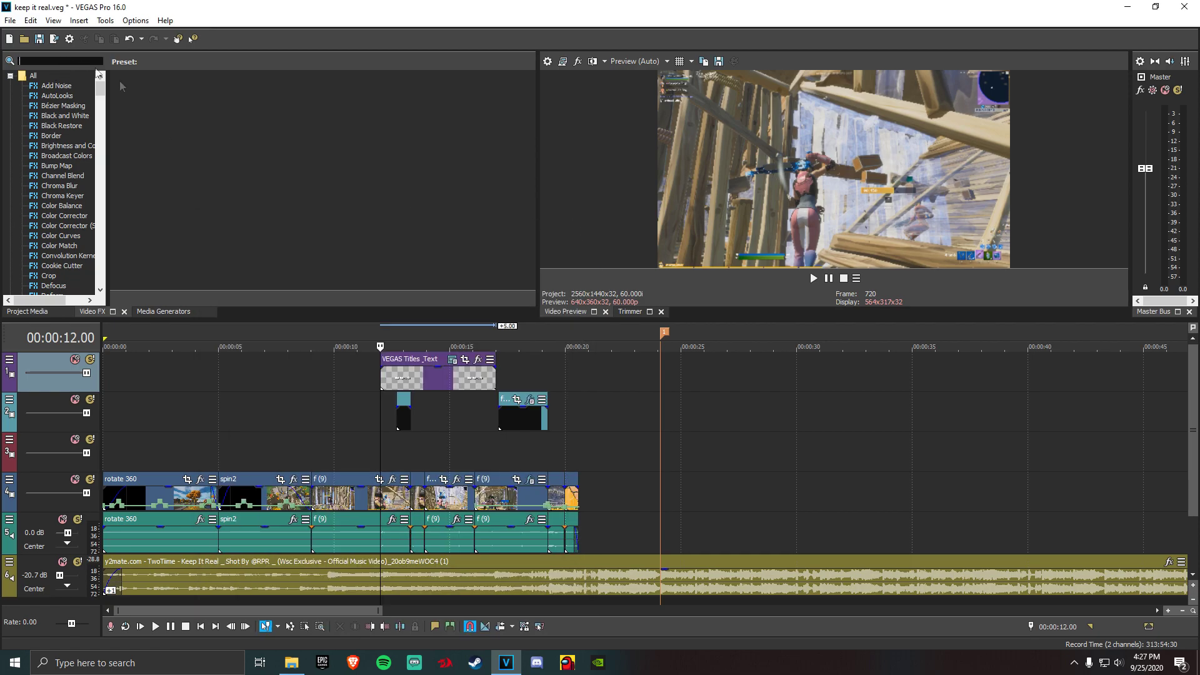
pyautogui.click(437, 377)
pyautogui.moveTo(475, 383); pyautogui.dragTo(430, 380)
pyautogui.click(59, 60)
pyautogui.write('drop')
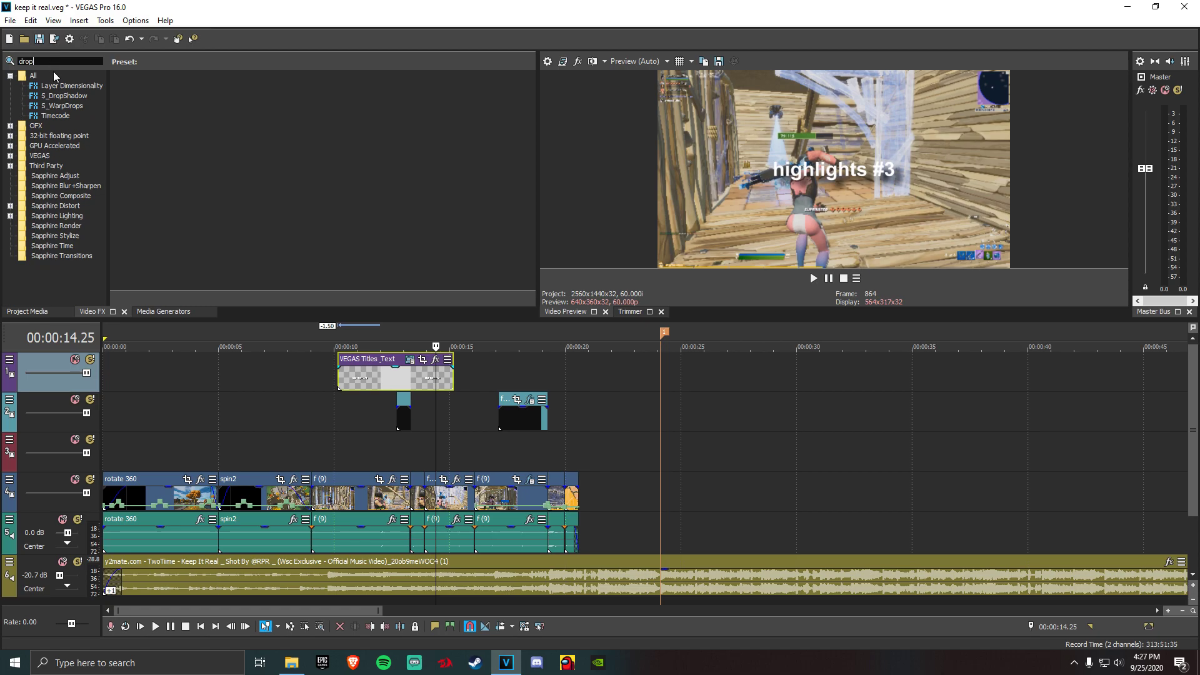
pyautogui.moveTo(65, 95); pyautogui.dragTo(392, 393)
pyautogui.click(68, 100)
pyautogui.moveTo(231, 110); pyautogui.dragTo(411, 374)
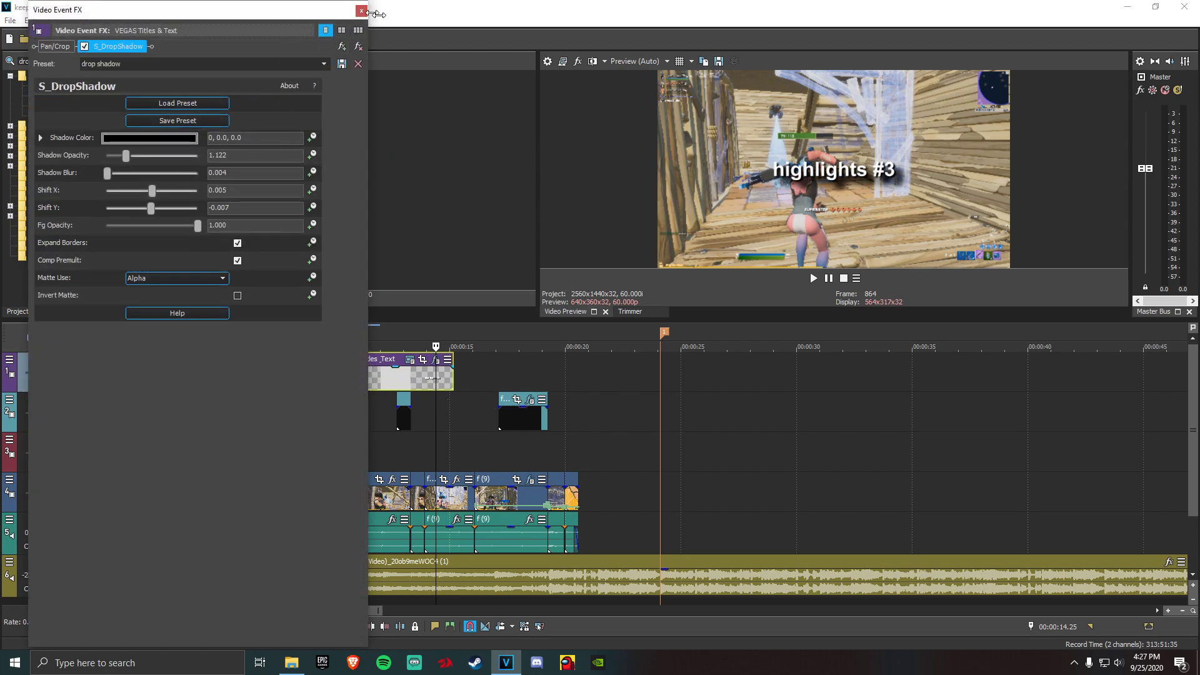
pyautogui.click(355, 12)
# Move the "highlights #3" title to the start of the timeline, above the rotate 360 clip, and preview it at 00:00:03.28
pyautogui.moveTo(383, 377); pyautogui.dragTo(173, 377)
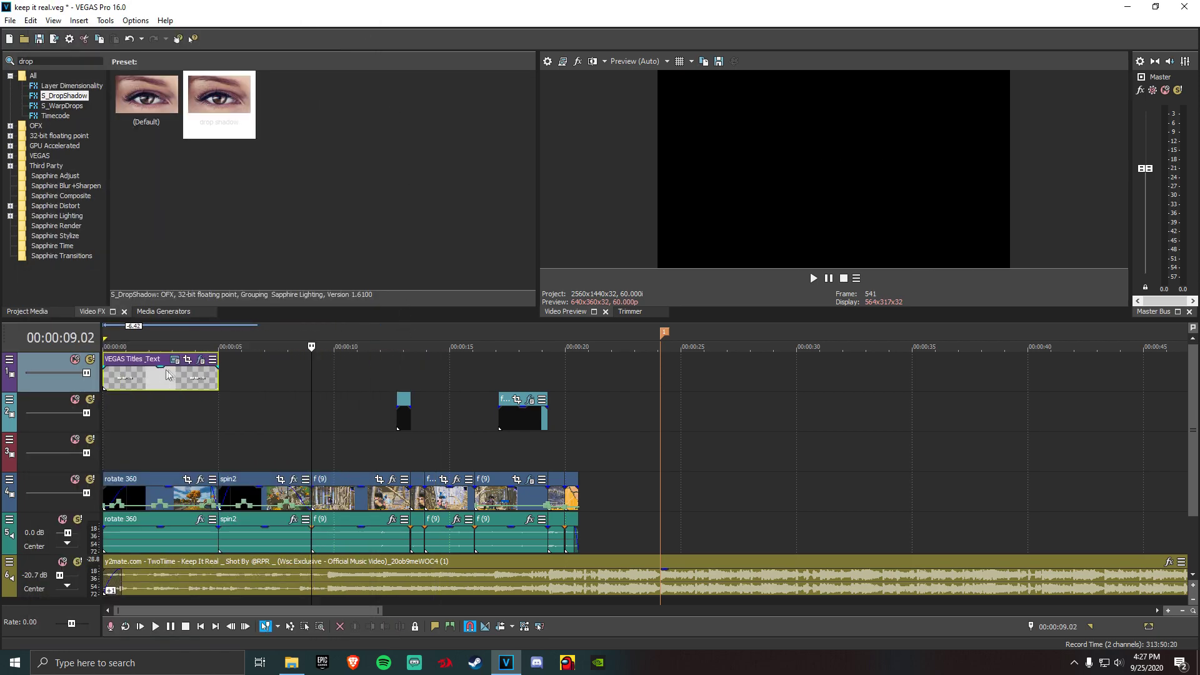
pyautogui.click(176, 377)
pyautogui.click(221, 504)
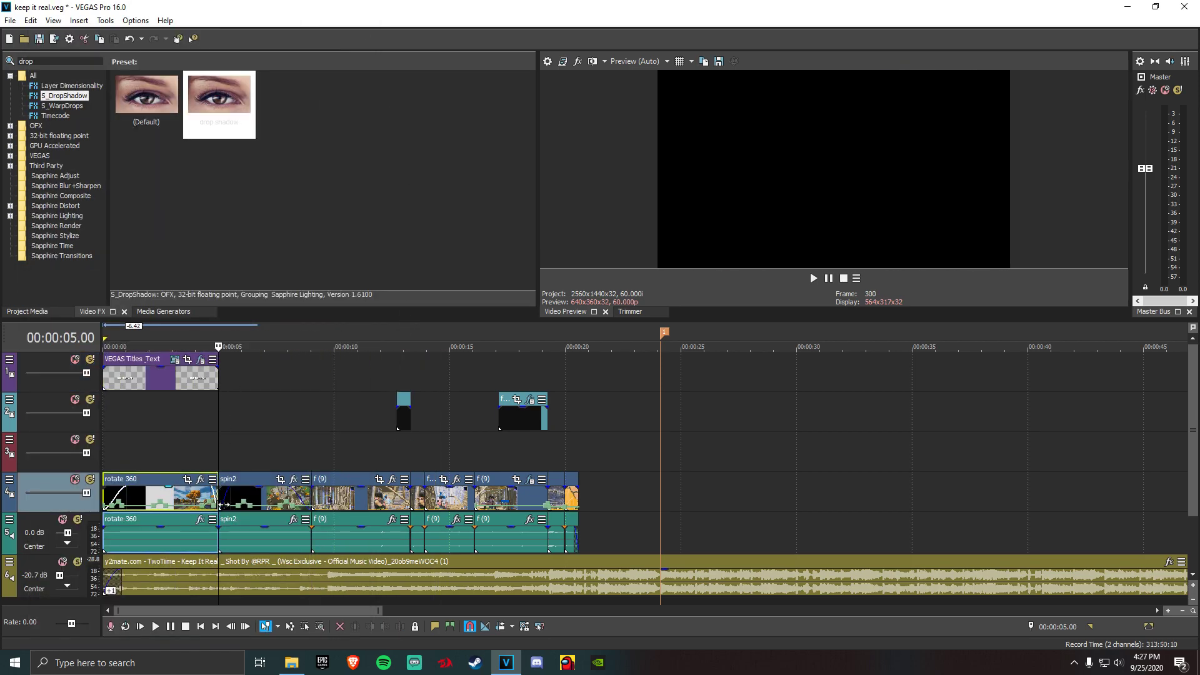
pyautogui.click(182, 378)
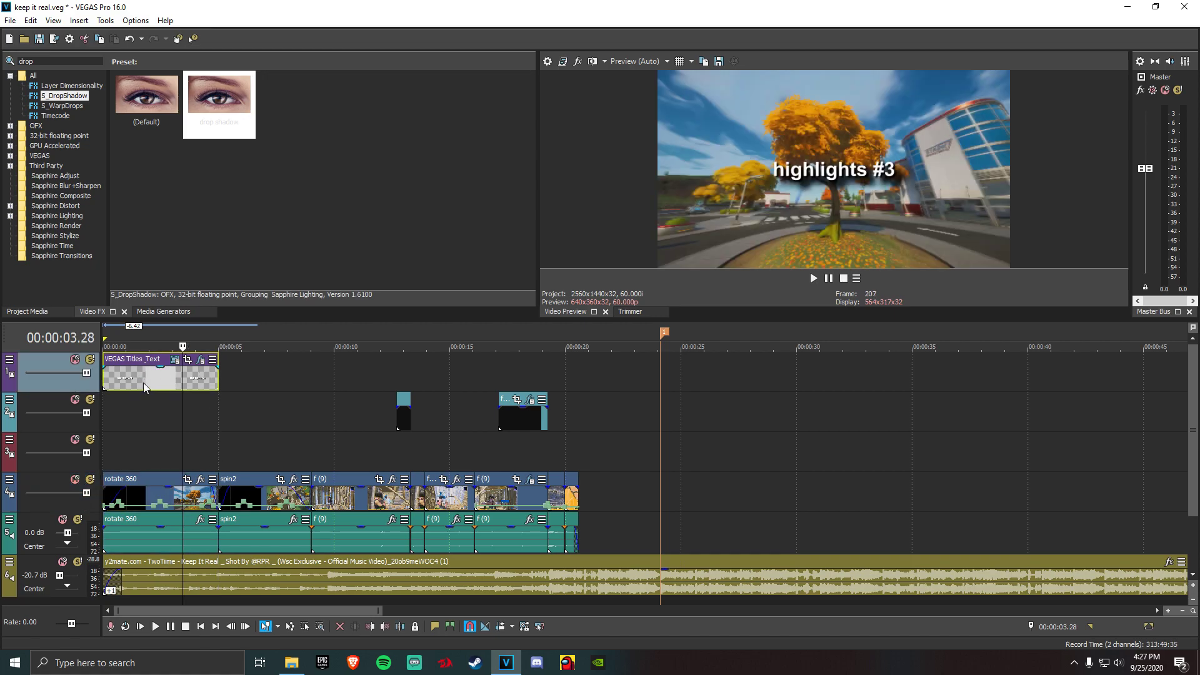
# Apply the S_WarpWaves effect with the "crow wave" preset to the "highlights #3" title
pyautogui.click(62, 61)
pyautogui.write('wap')
pyautogui.write('r')
pyautogui.press('BackSpace')
pyautogui.press('BackSpace')
pyautogui.write('rp')
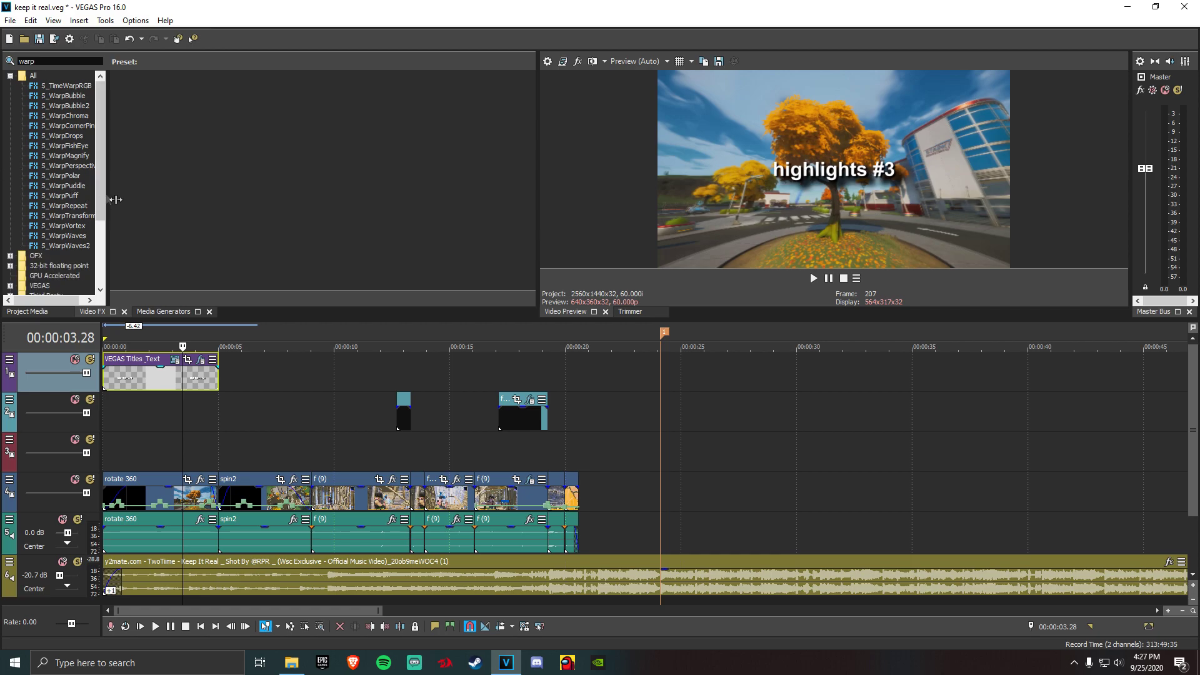
pyautogui.click(70, 237)
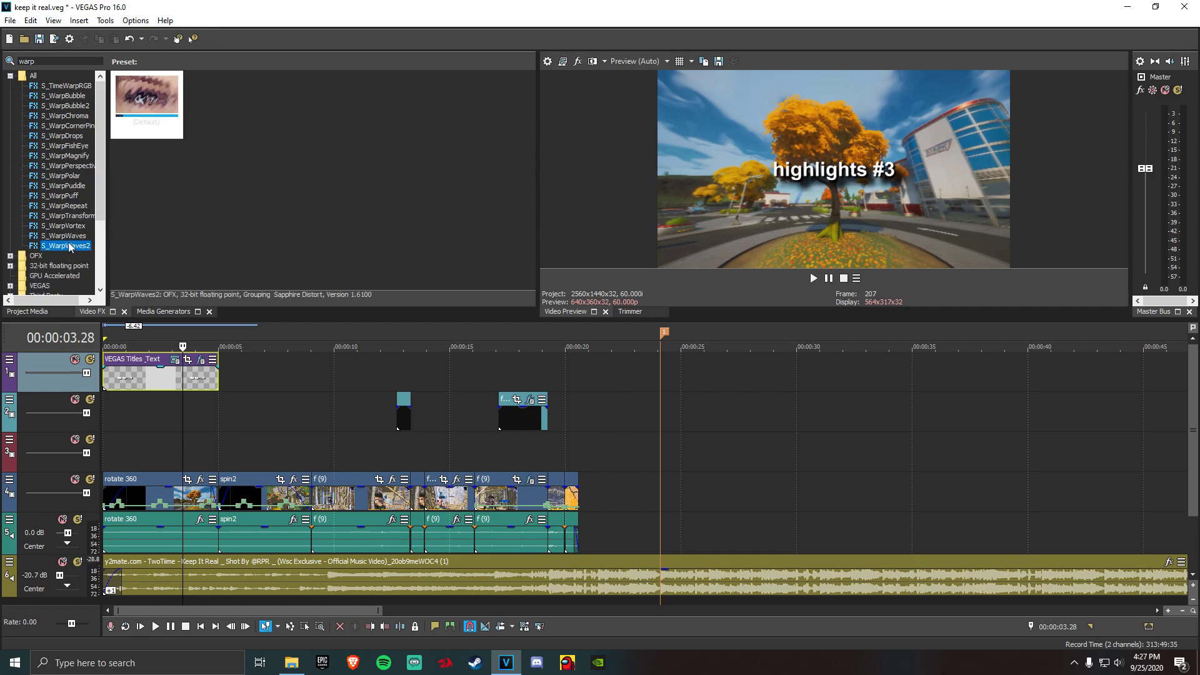
pyautogui.click(282, 111)
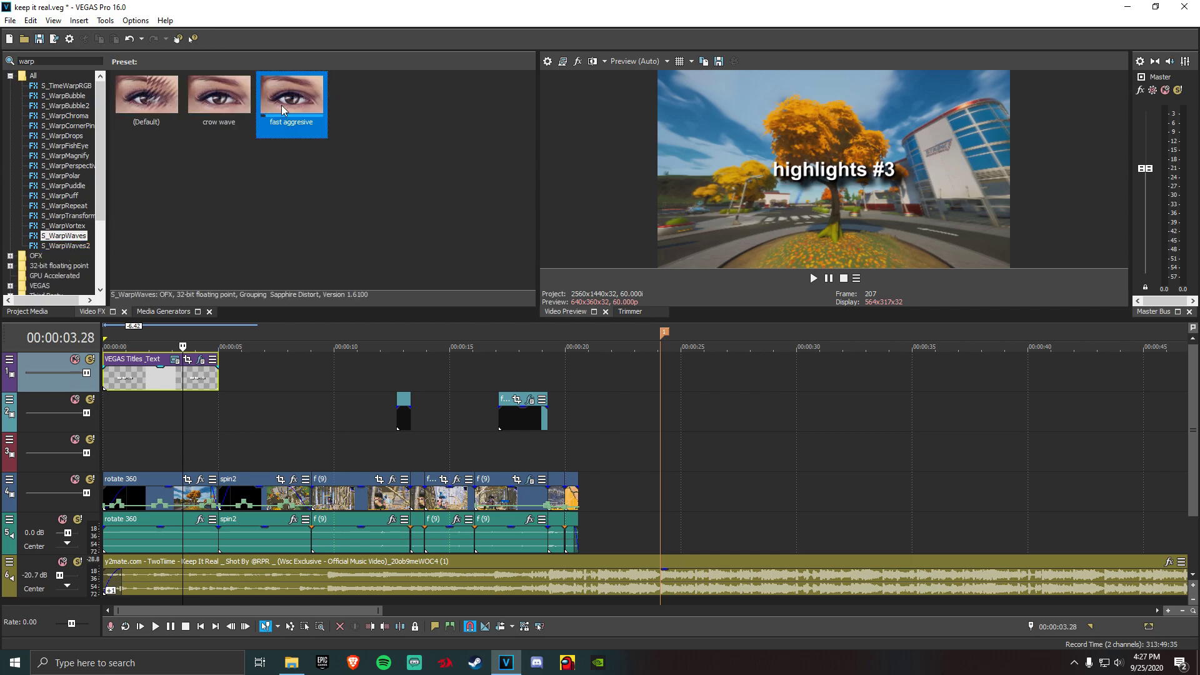
pyautogui.click(236, 110)
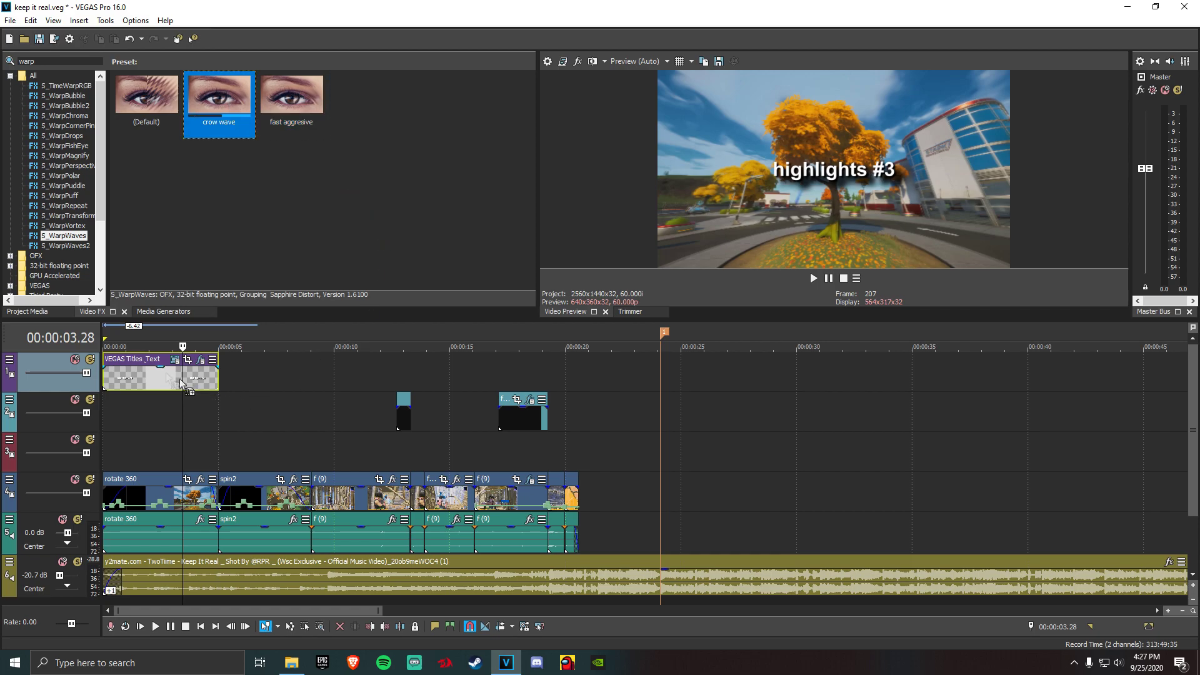
pyautogui.moveTo(193, 391); pyautogui.dragTo(155, 371)
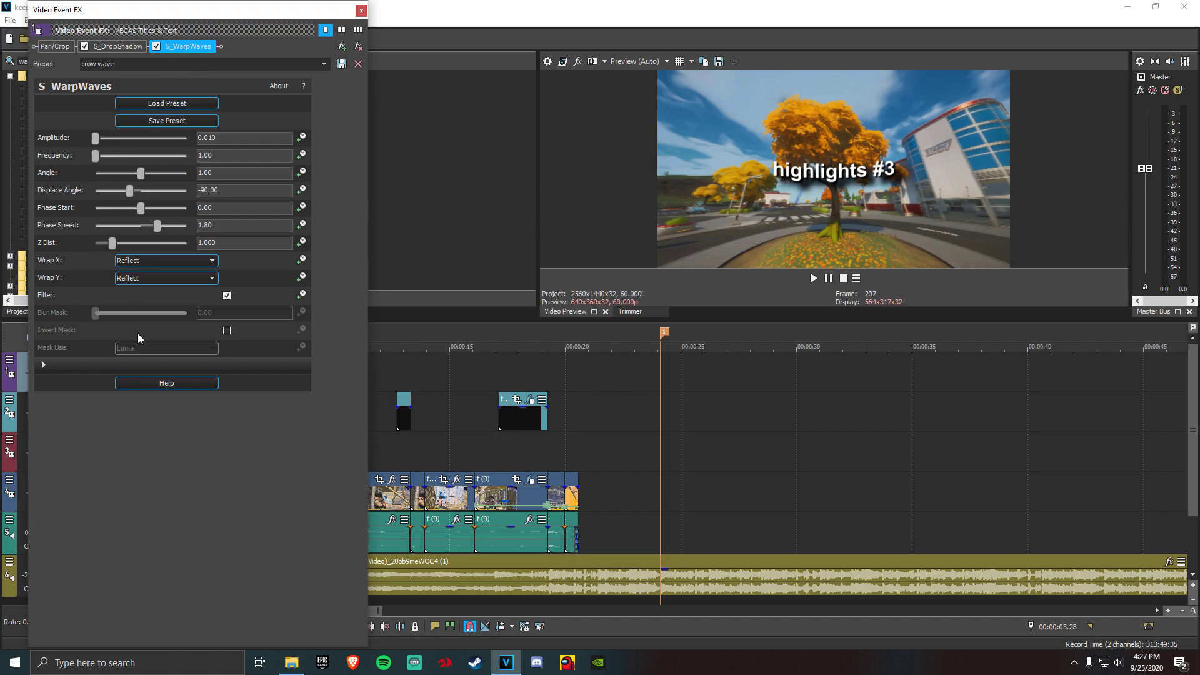
pyautogui.click(361, 11)
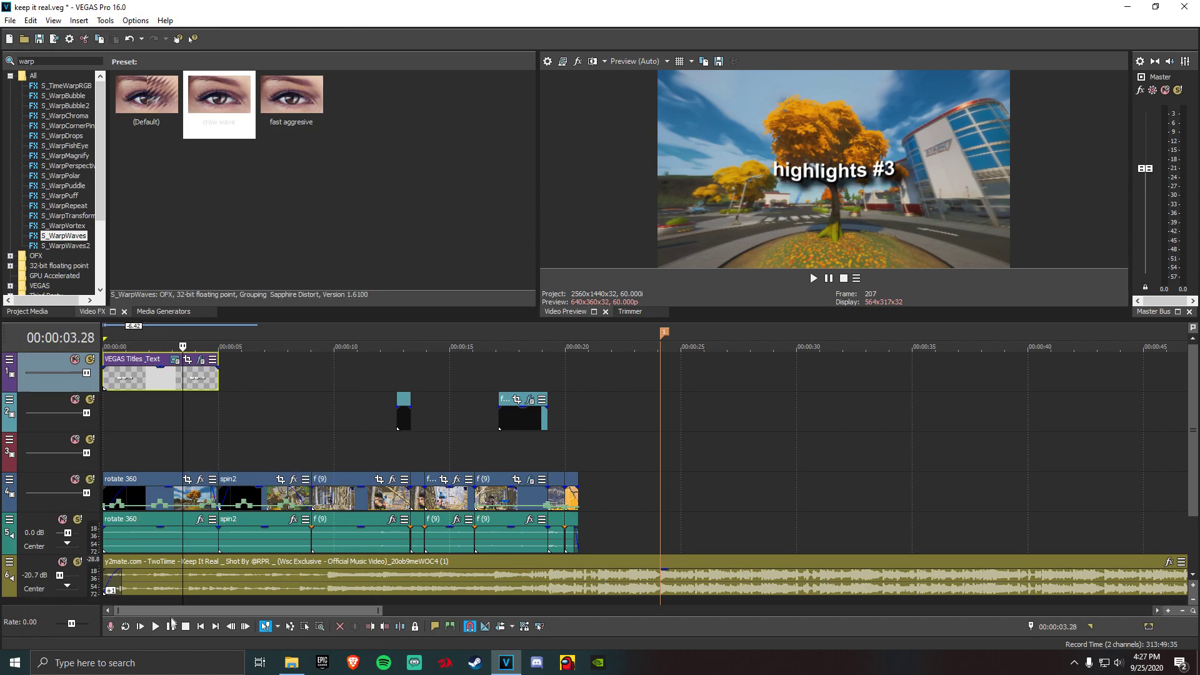
# Play the waving title towards its end and add a short fade-out to the title event
pyautogui.click(156, 625)
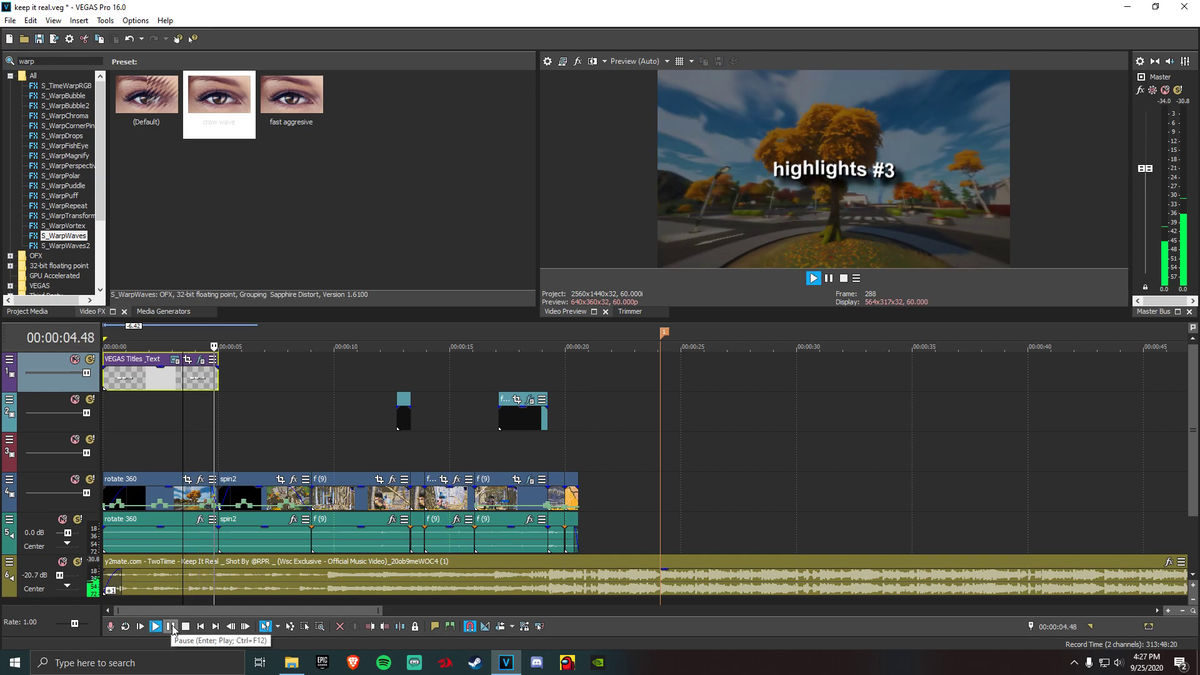
pyautogui.click(171, 626)
pyautogui.click(200, 376)
pyautogui.moveTo(217, 354); pyautogui.dragTo(208, 354)
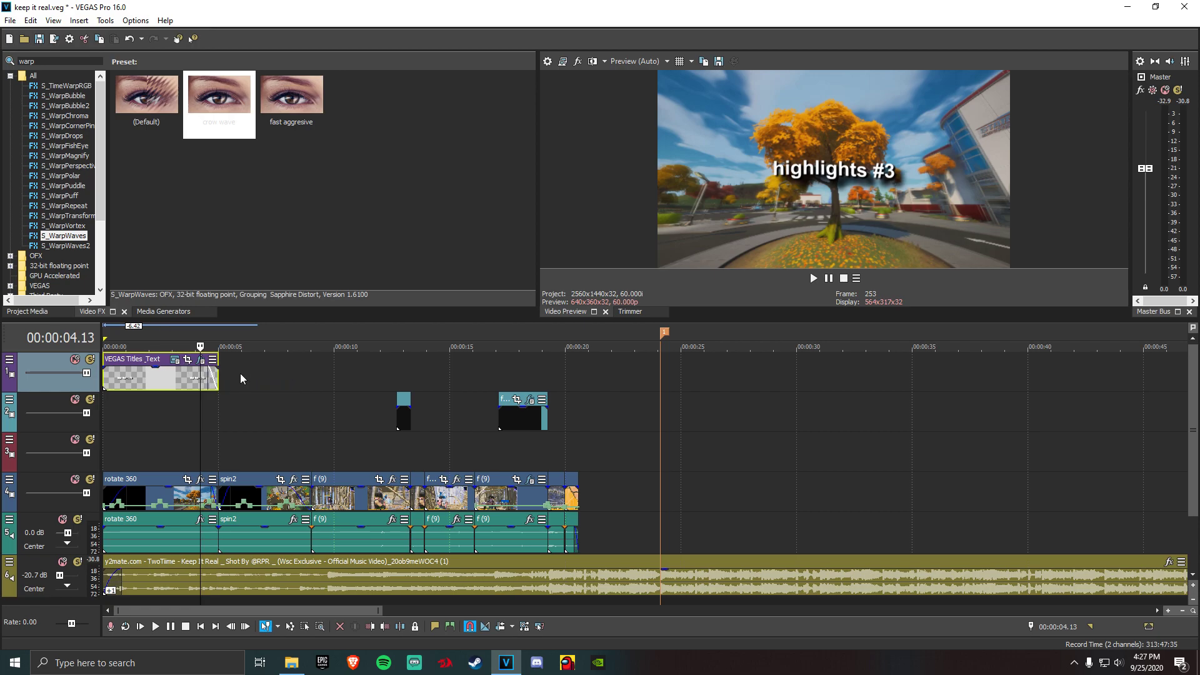
# Insert a second text media event on track 1 reading "Like and sub"
pyautogui.rightClick(240, 373)
pyautogui.click(285, 625)
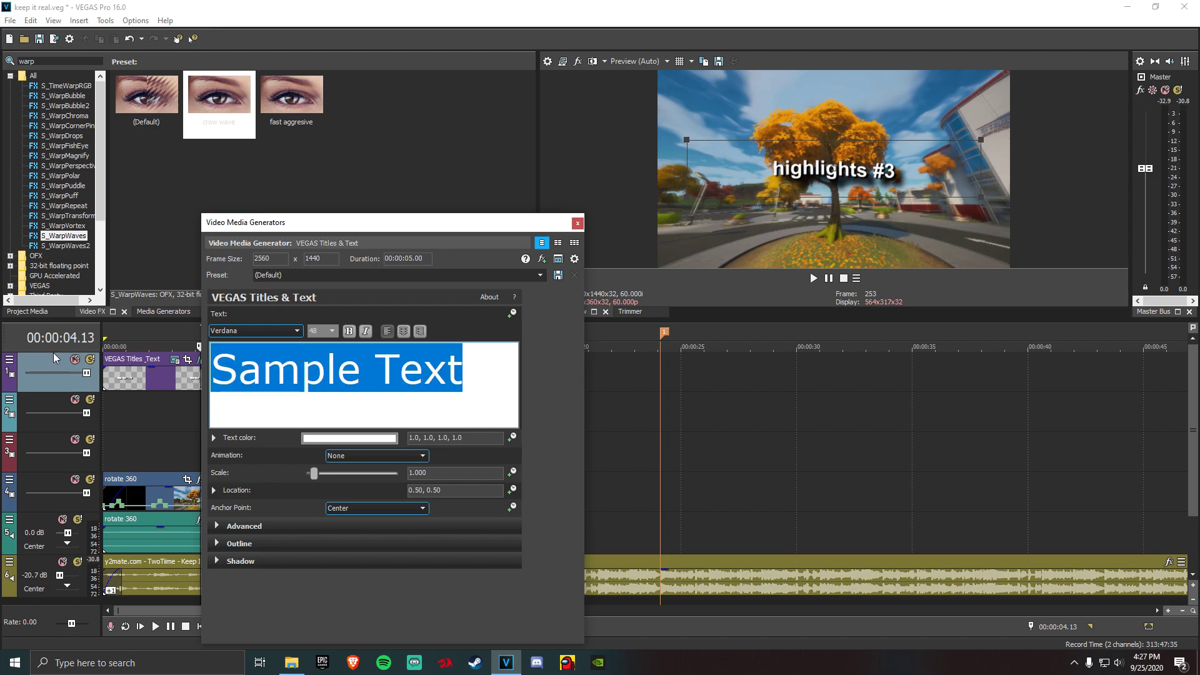
pyautogui.write('Like and sub')
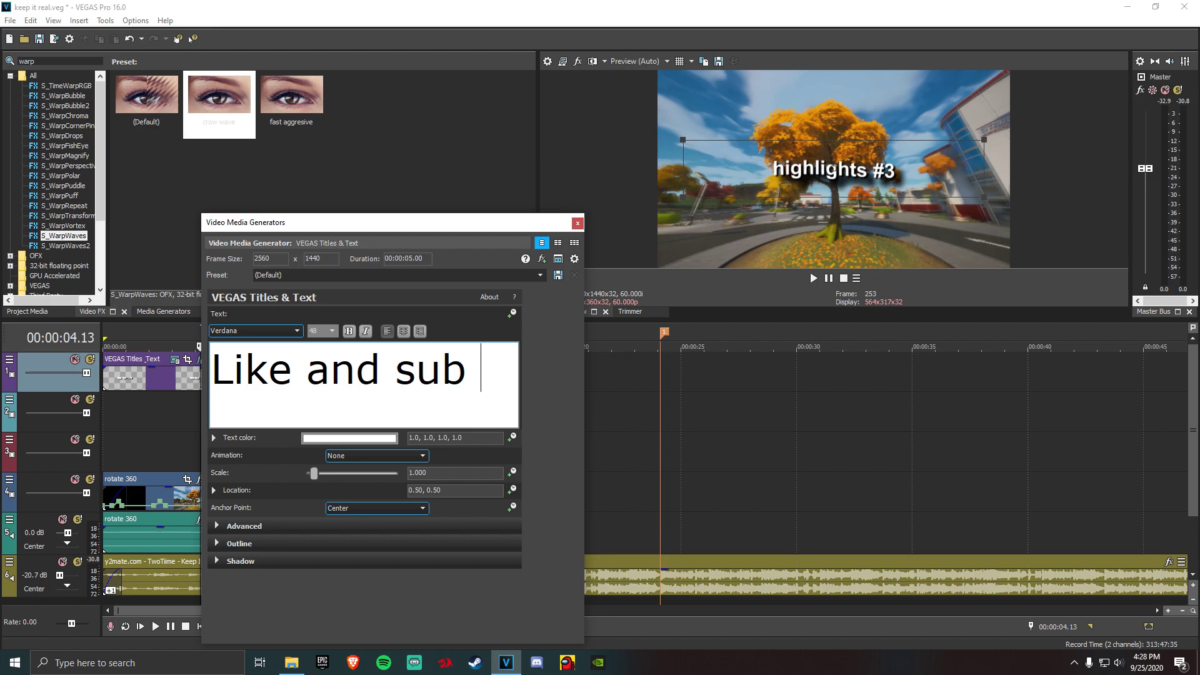
# Format the "Like and sub" text as bold Arial at size 20, centred, with its shadow enabled
pyautogui.hotkey('ctrl', 'a')
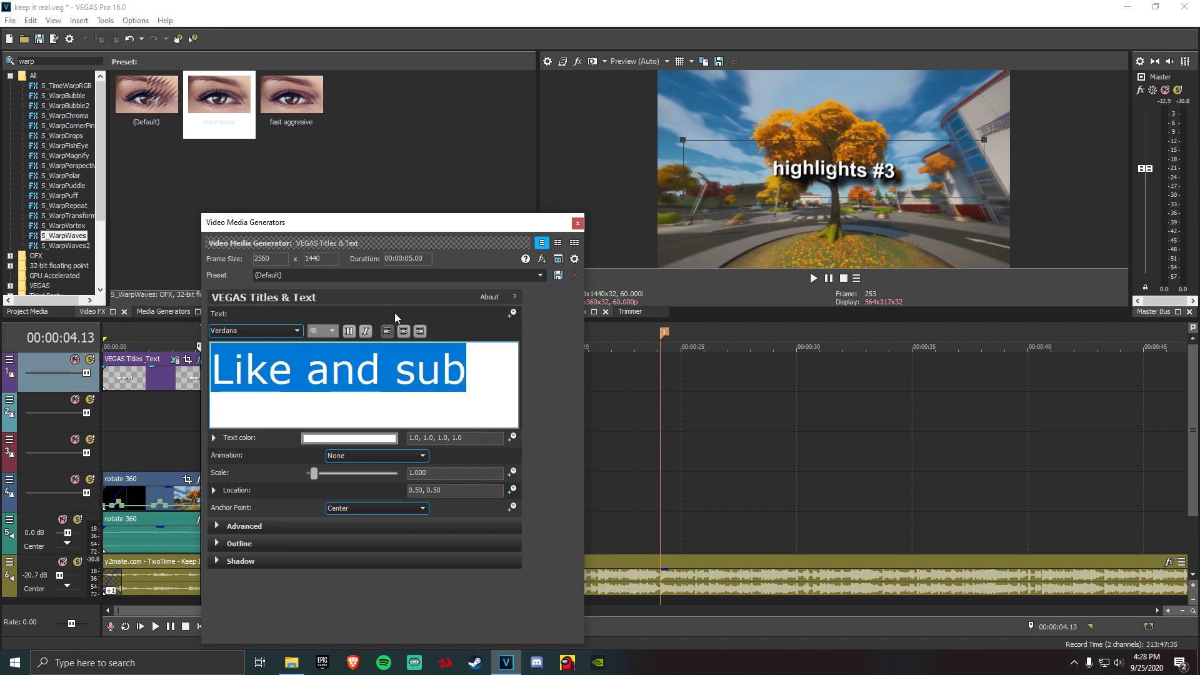
pyautogui.click(346, 333)
pyautogui.click(331, 332)
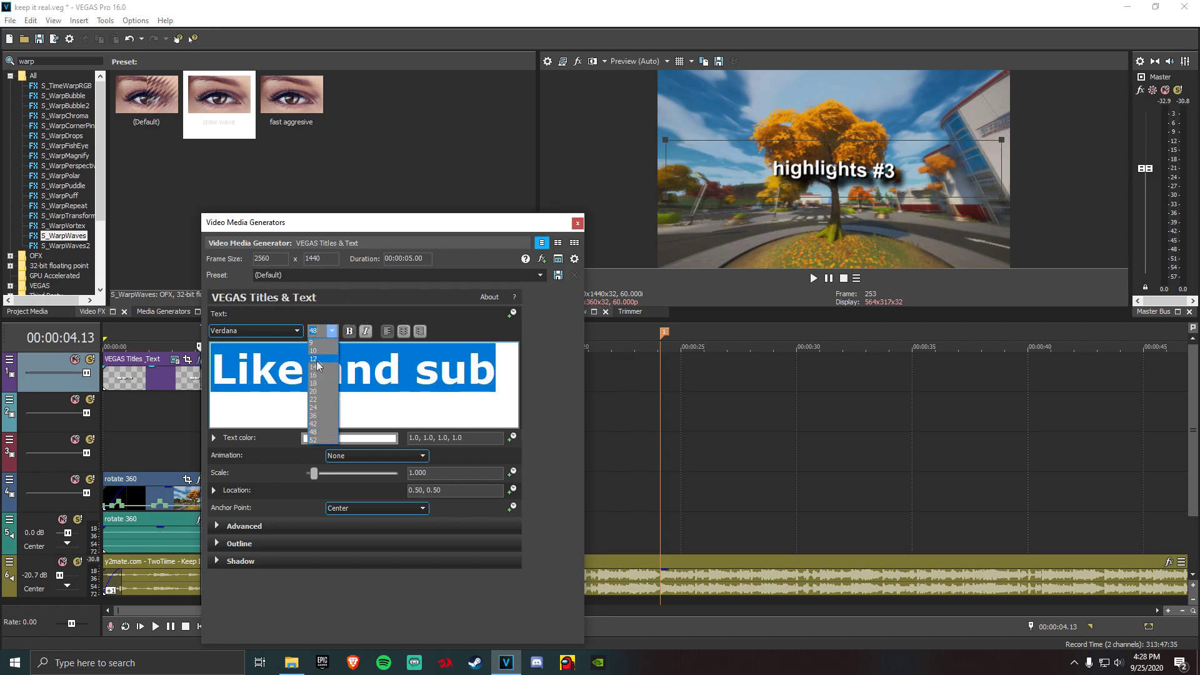
pyautogui.click(326, 396)
pyautogui.click(272, 331)
pyautogui.scroll(10, 227, 468)
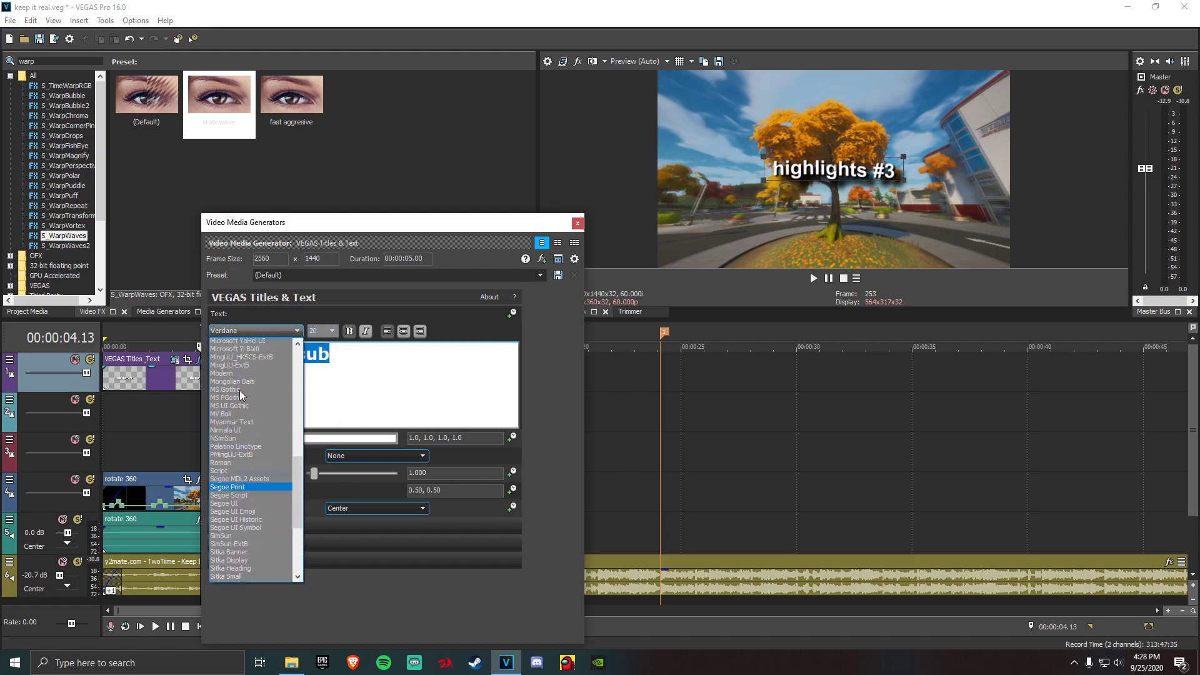
pyautogui.click(226, 473)
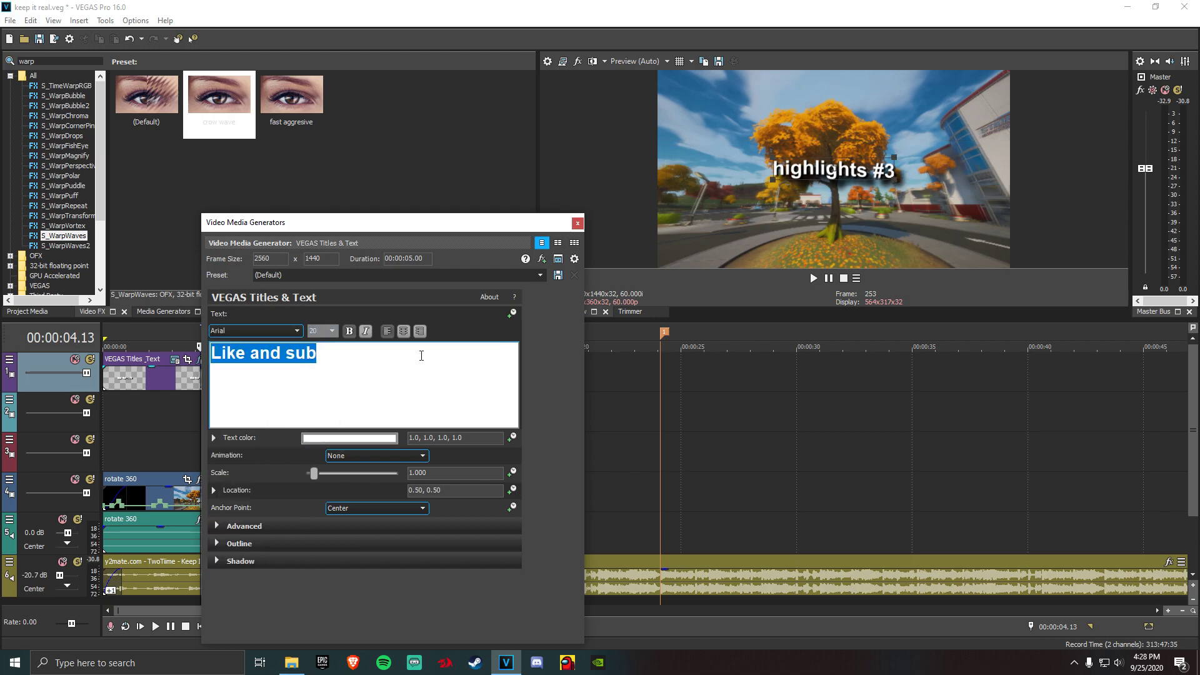
pyautogui.click(403, 330)
pyautogui.click(217, 561)
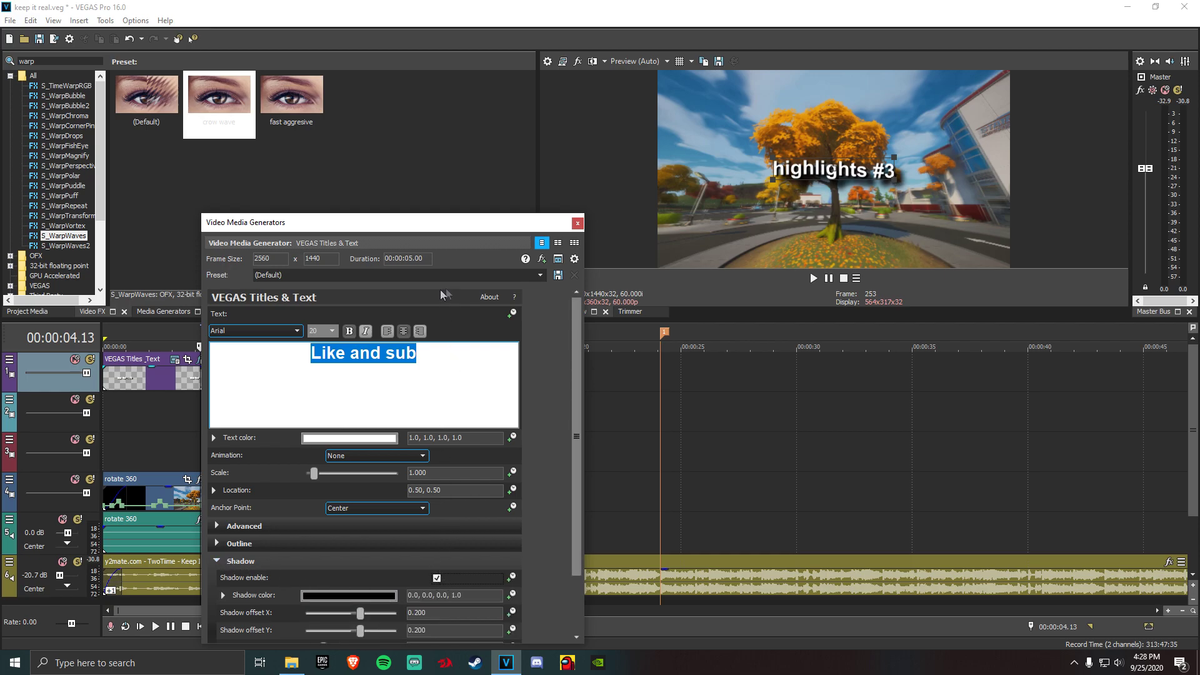
# Apply the S_DropShadow effect with the "drop shadow" preset to the "Like and sub" title
pyautogui.click(577, 223)
pyautogui.doubleClick(58, 61)
pyautogui.write('d')
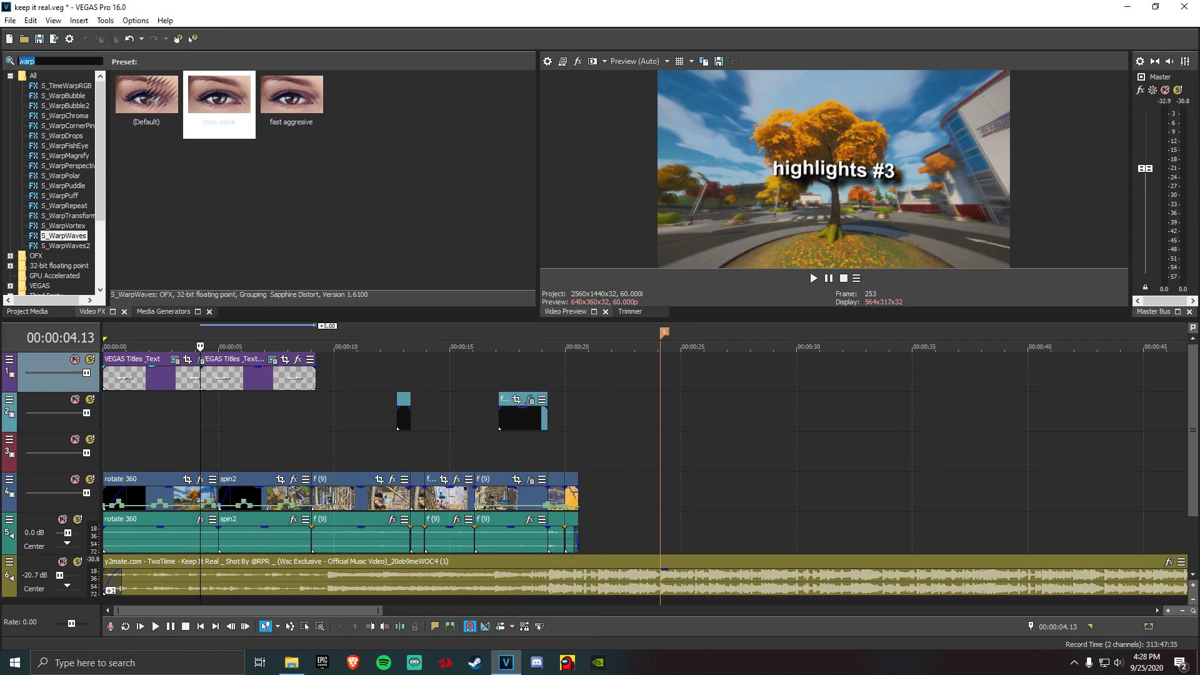
pyautogui.write('rop')
pyautogui.moveTo(62, 96); pyautogui.dragTo(280, 382)
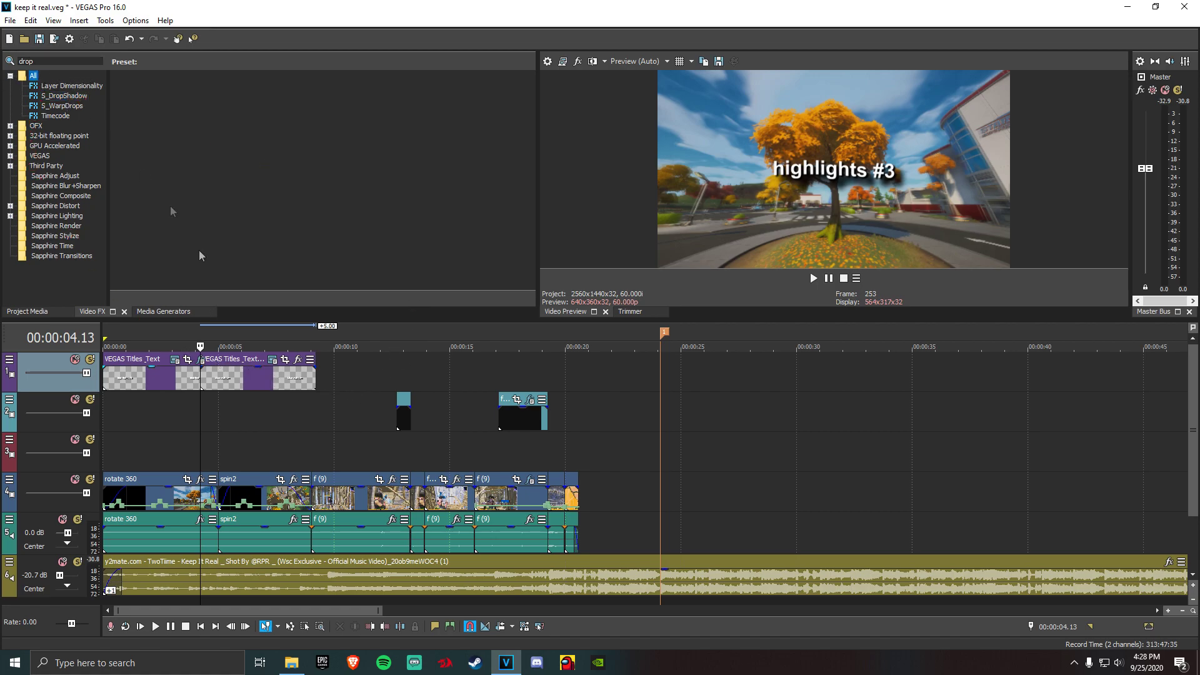
pyautogui.click(235, 377)
pyautogui.click(67, 95)
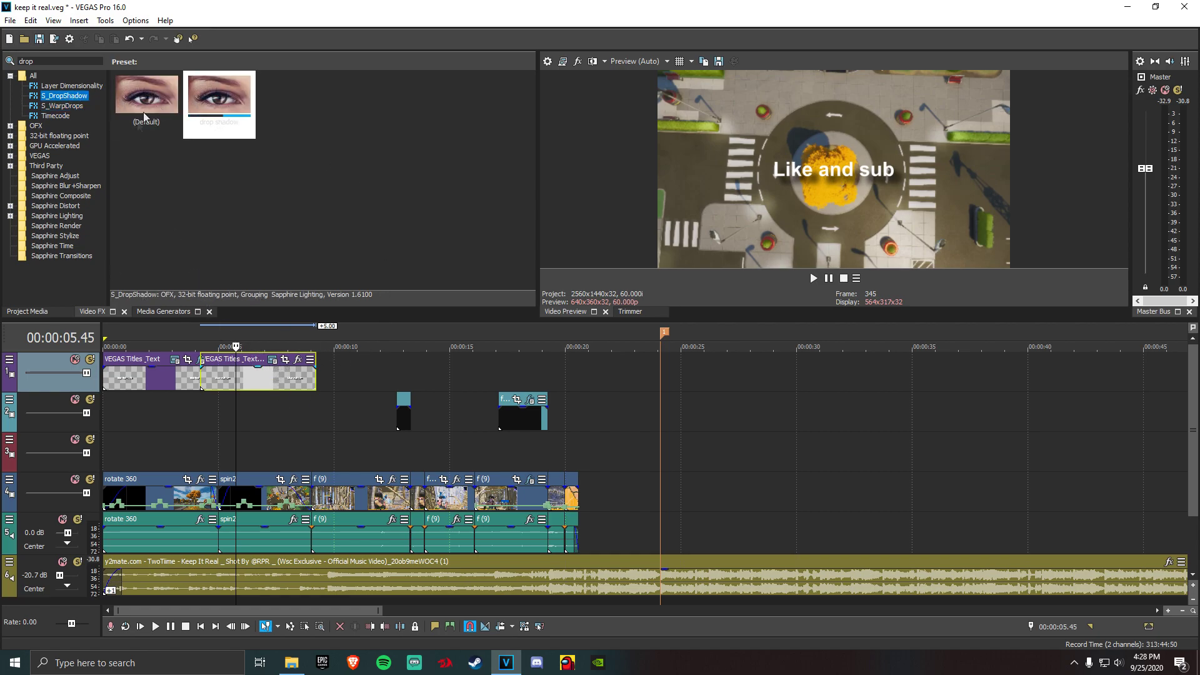
pyautogui.click(216, 119)
pyautogui.moveTo(290, 425); pyautogui.dragTo(254, 374)
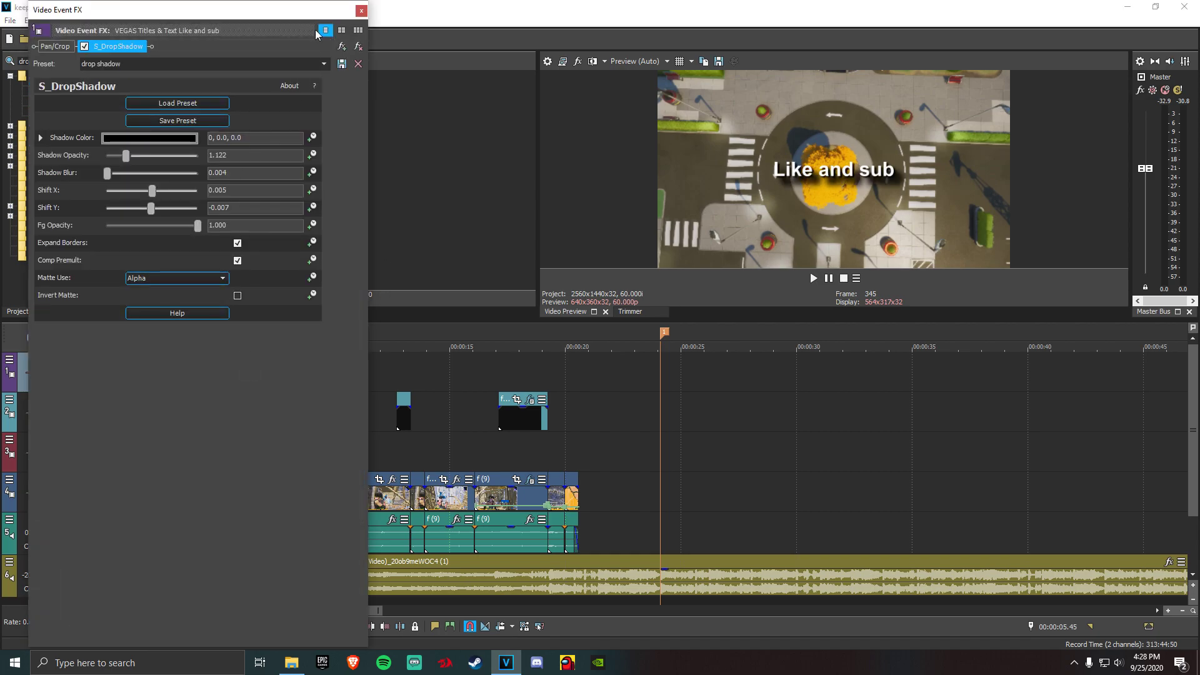
pyautogui.click(362, 11)
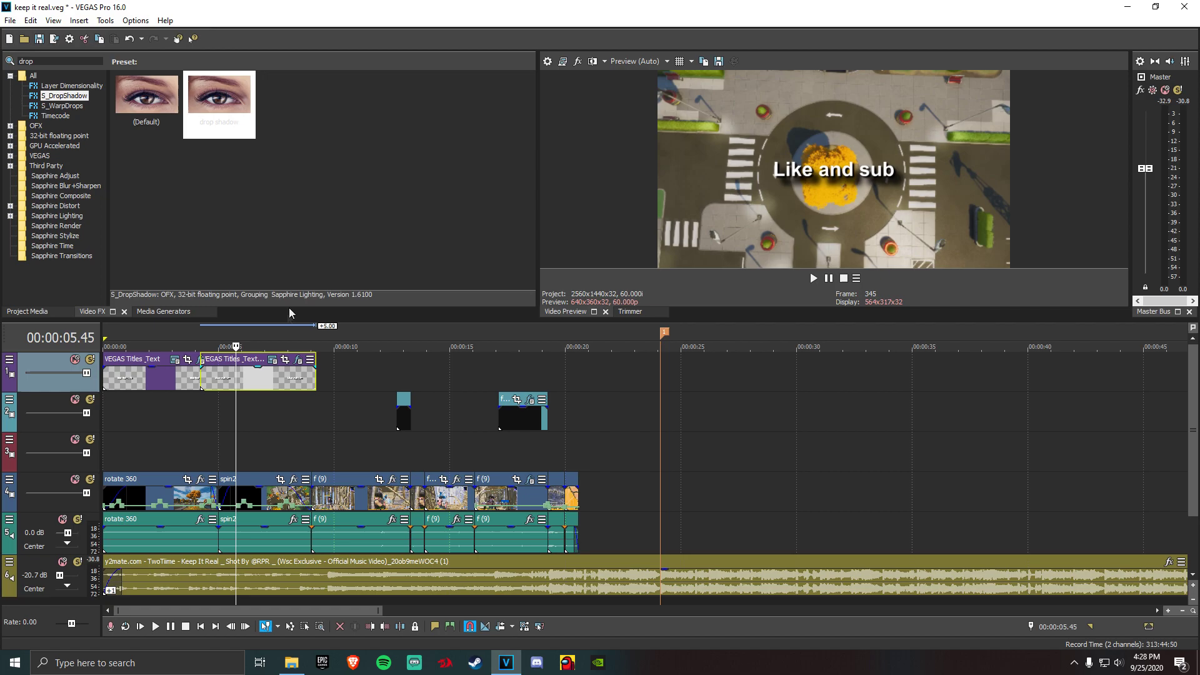
# Apply the S_WarpWaves effect with the "crow wave" preset to the "Like and sub" title
pyautogui.doubleClick(77, 66)
pyautogui.write('warpw')
pyautogui.click(80, 87)
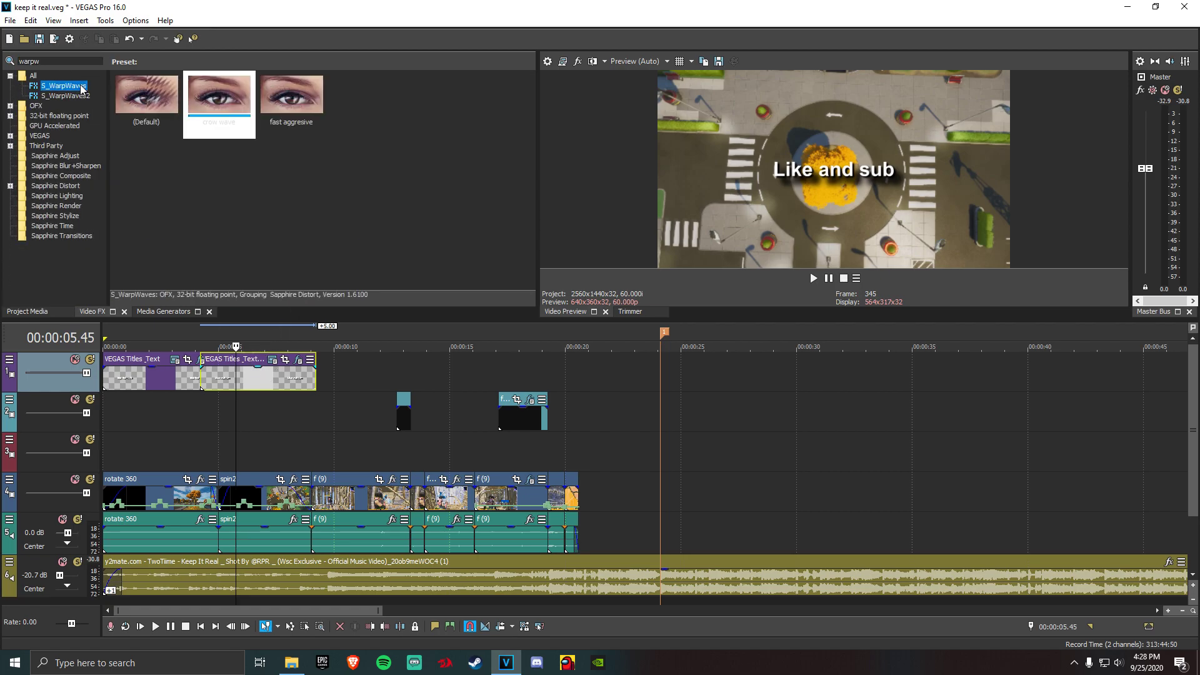
pyautogui.moveTo(233, 106); pyautogui.dragTo(305, 374)
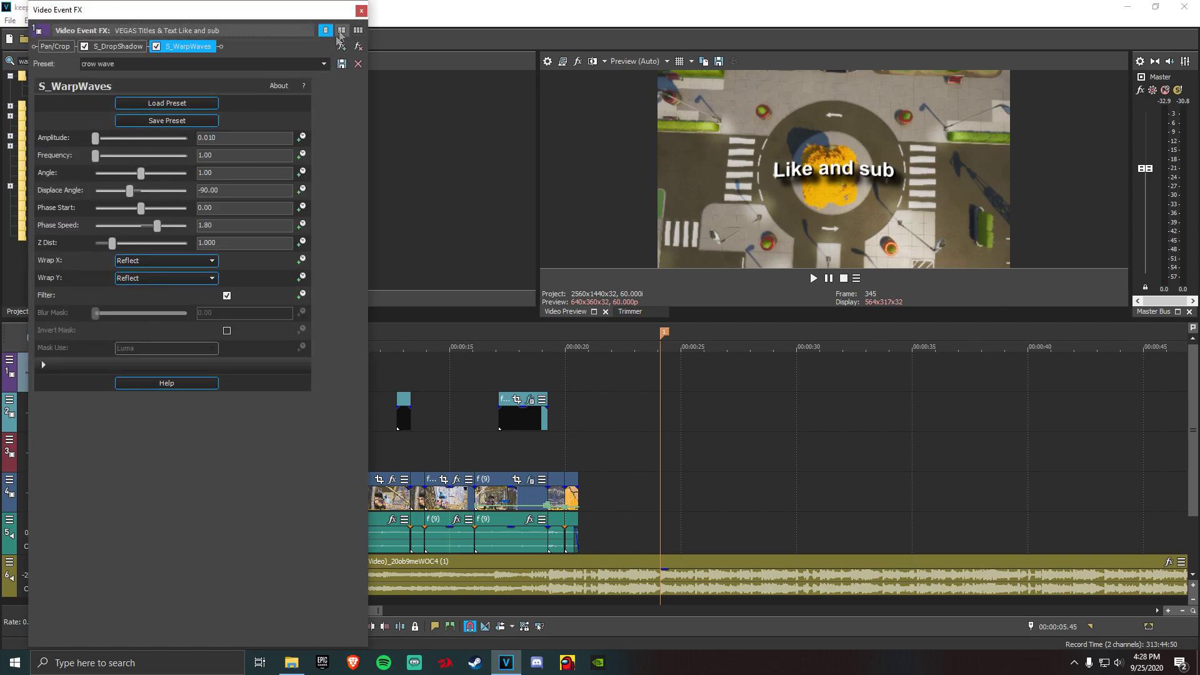
pyautogui.click(361, 12)
# Trim the start of the "Like and sub" title to the beginning of the spin2 clip and fade it in and out
pyautogui.scroll(-2, 181, 422)
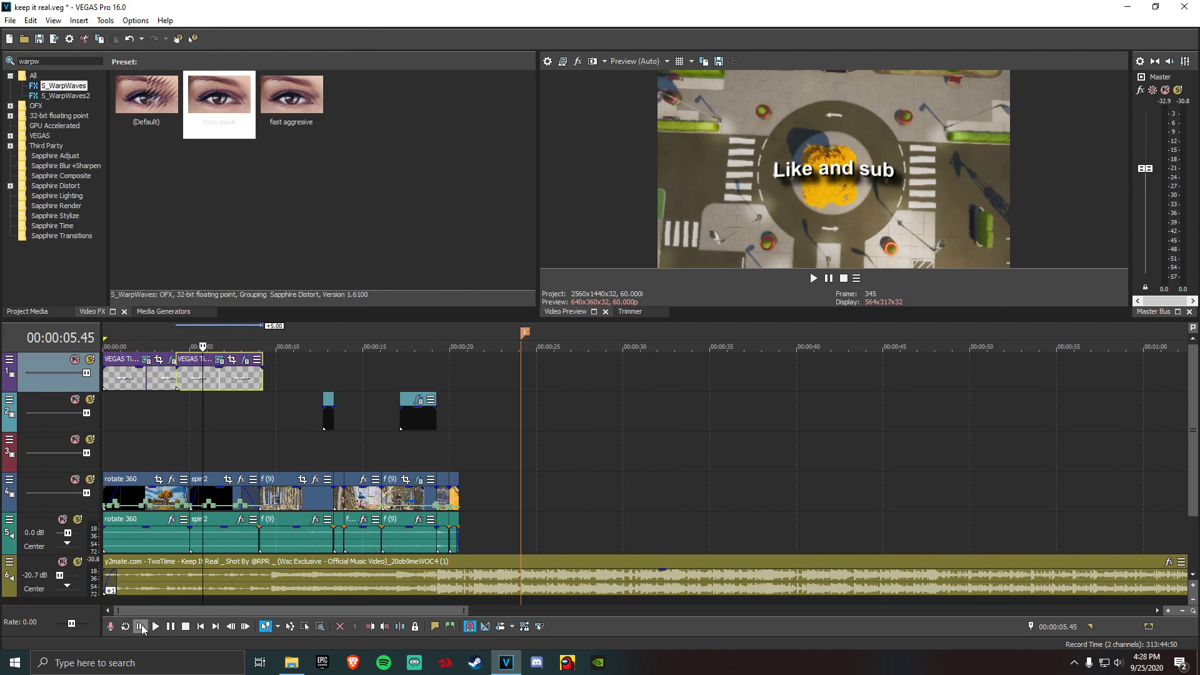
pyautogui.click(143, 629)
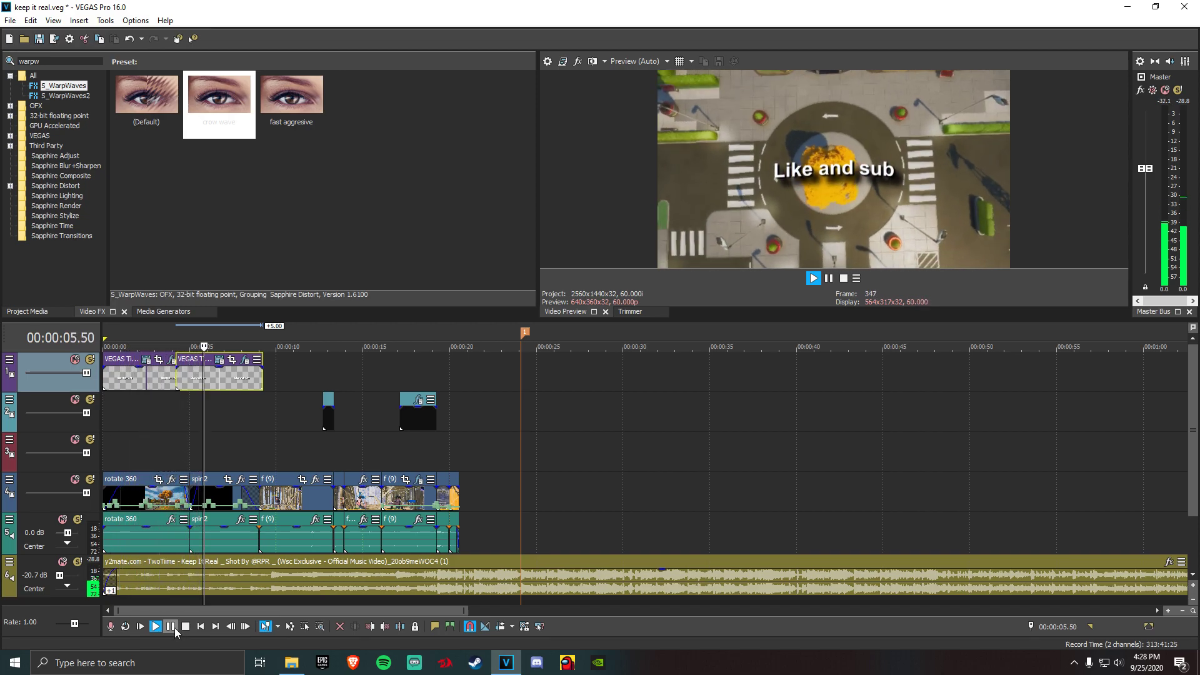
pyautogui.click(175, 627)
pyautogui.click(181, 378)
pyautogui.moveTo(177, 377)
pyautogui.mouseDown()
pyautogui.moveTo(202, 376)
pyautogui.moveTo(191, 375)
pyautogui.mouseUp()
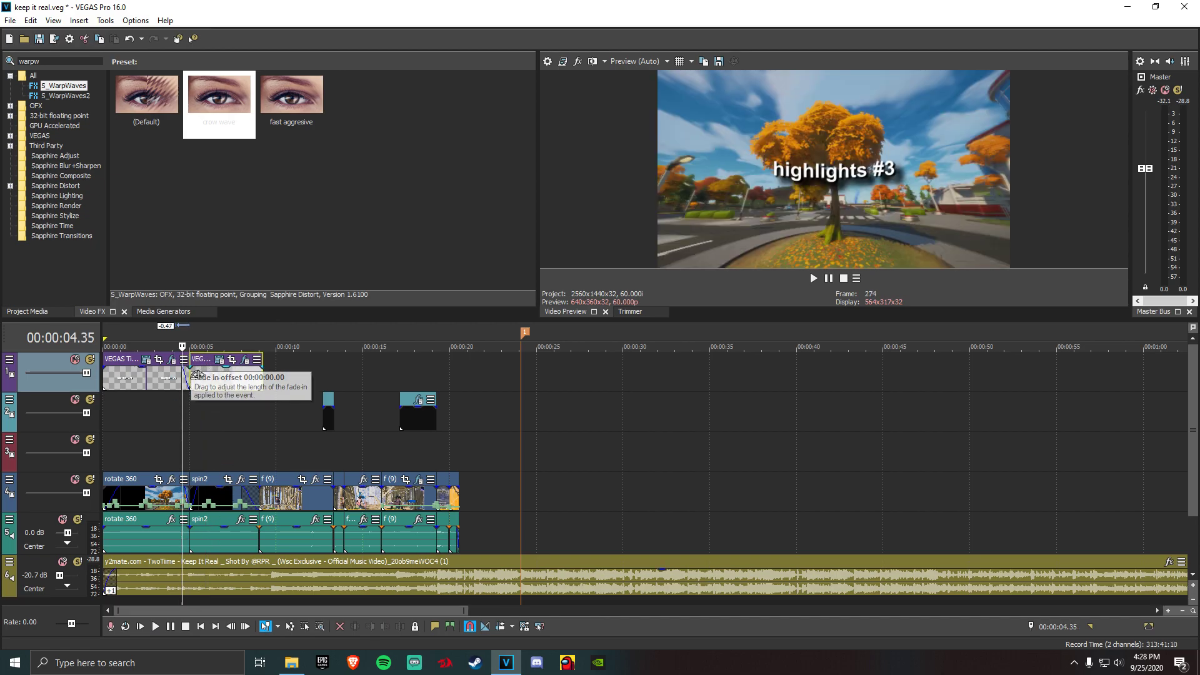
pyautogui.moveTo(262, 355); pyautogui.dragTo(253, 355)
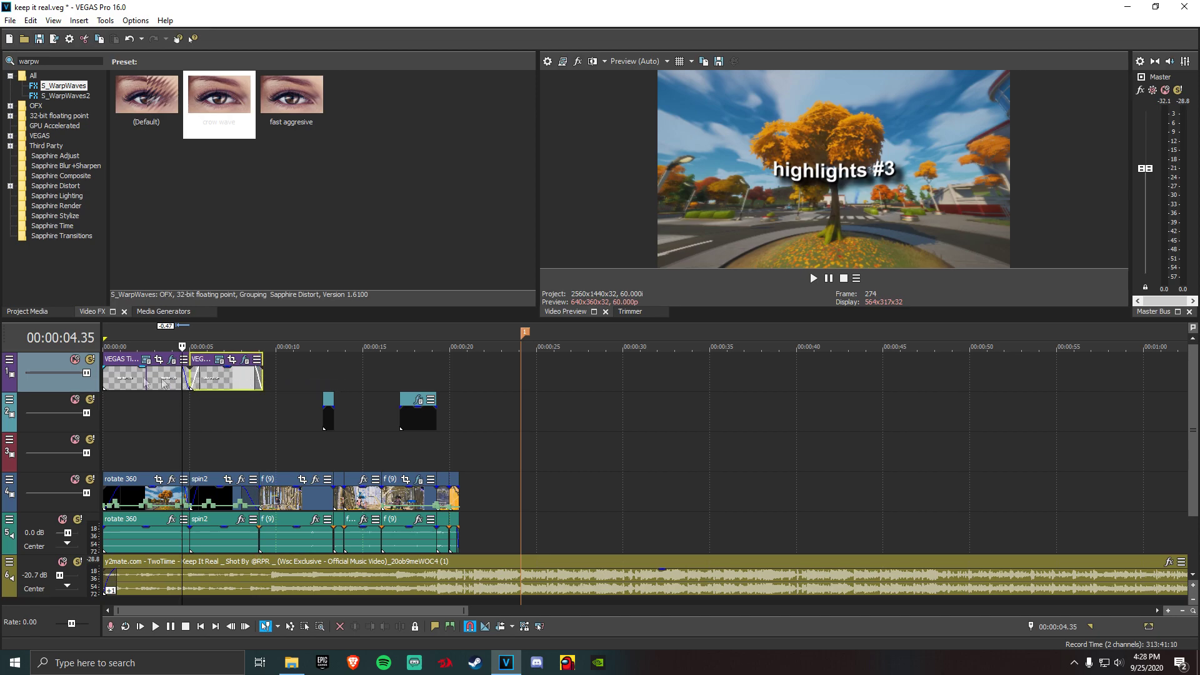
# Add a fade-in of 00:00:00.50 to the "highlights #3" title and play through both titles
pyautogui.click(117, 378)
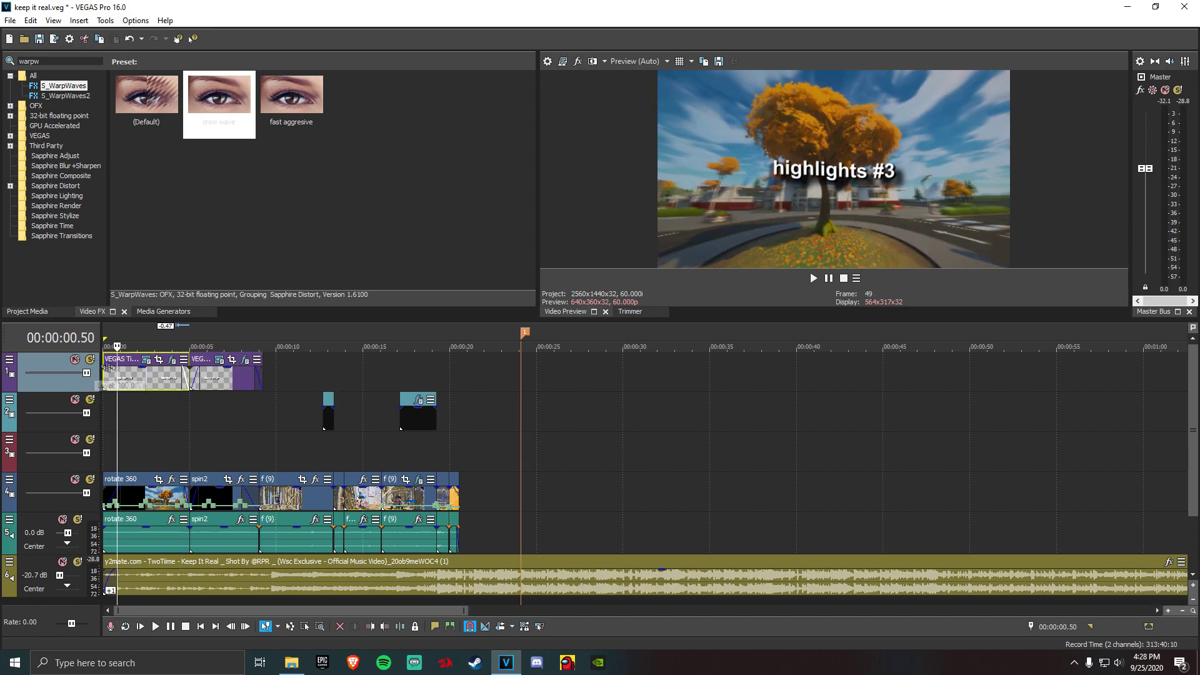
pyautogui.moveTo(111, 376); pyautogui.dragTo(116, 375)
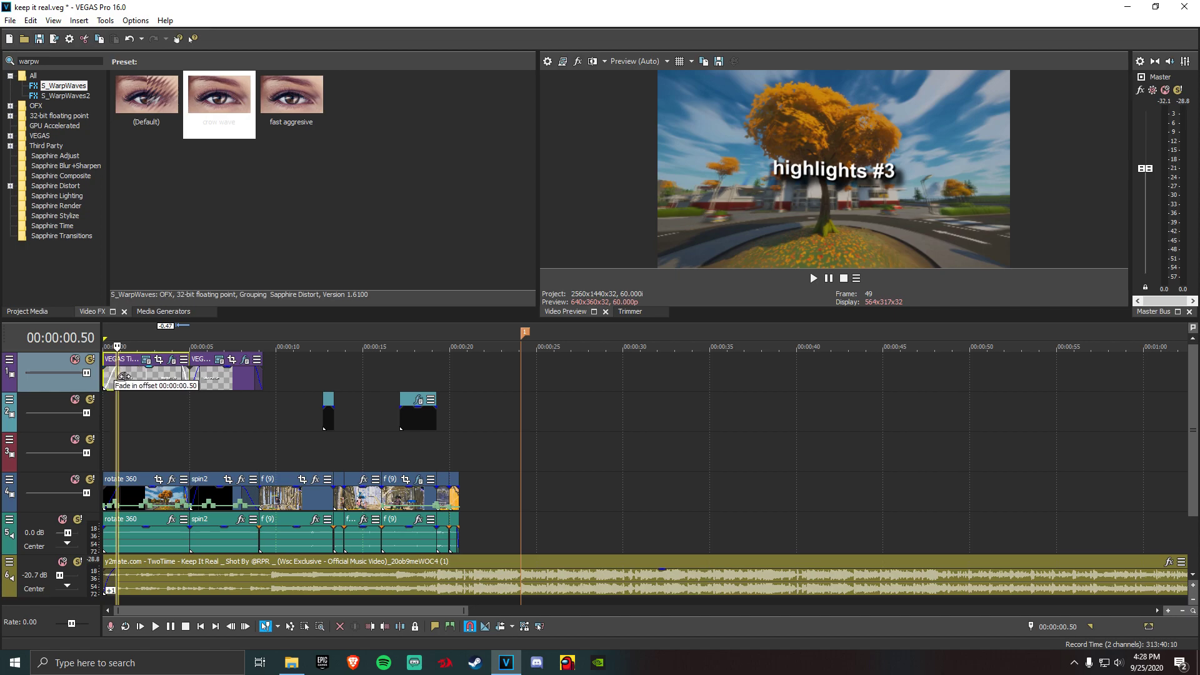
pyautogui.click(140, 626)
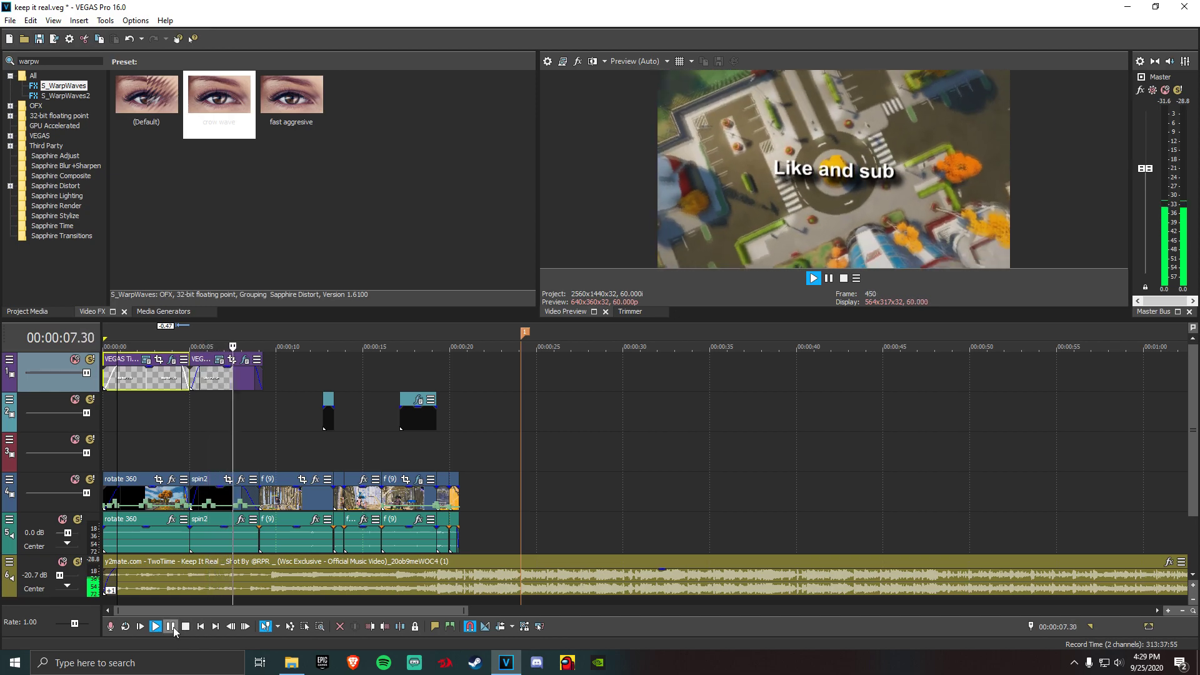
pyautogui.click(170, 626)
# Adjust the fade-out at the end of the rotate 360 clip and play the montage from the start into the gameplay
pyautogui.scroll(3, 196, 504)
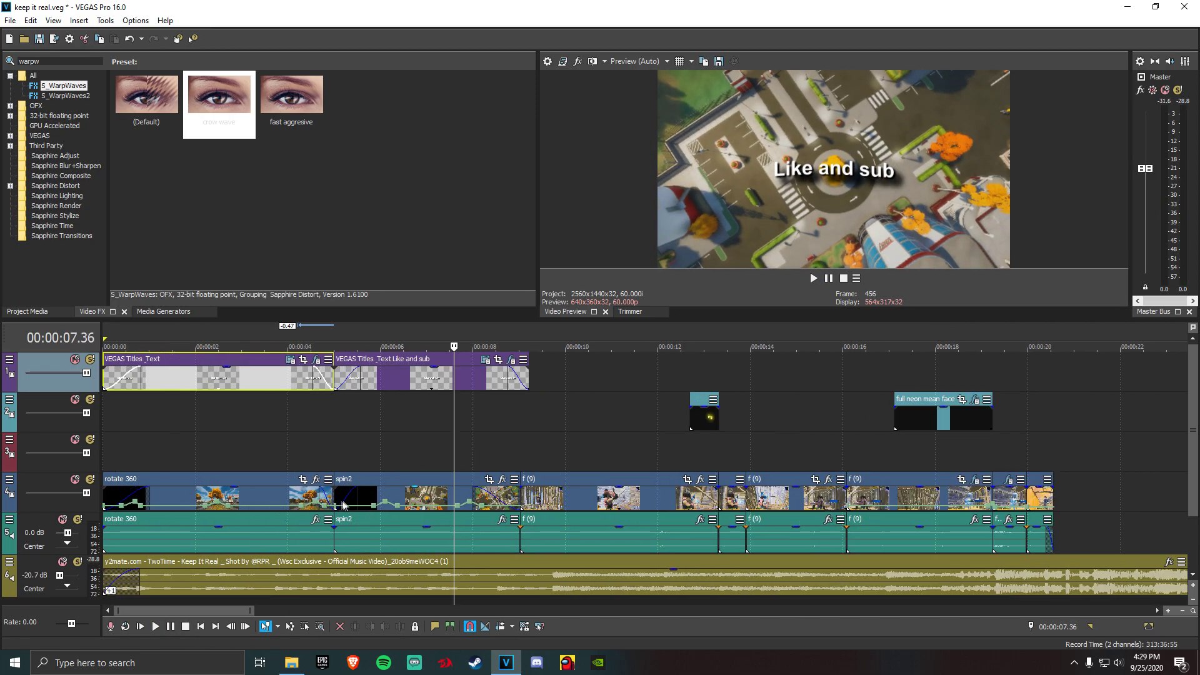
pyautogui.moveTo(328, 497); pyautogui.dragTo(336, 498)
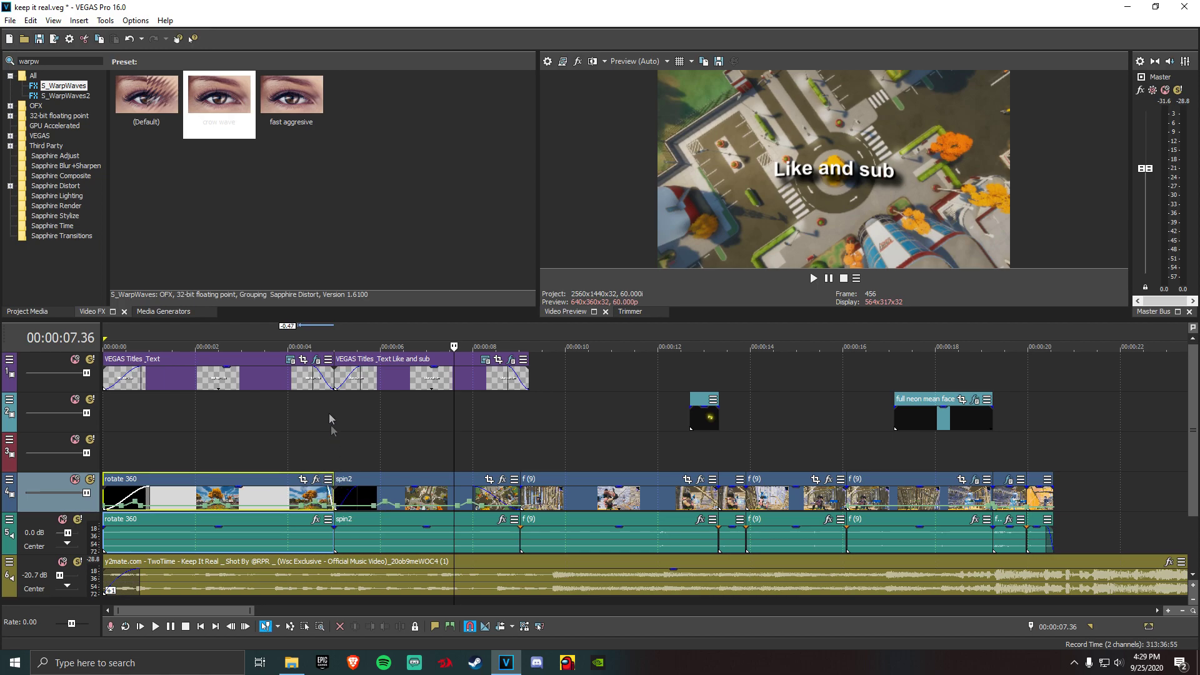
pyautogui.scroll(-5, 282, 497)
pyautogui.scroll(-2, 281, 497)
pyautogui.press('Home')
pyautogui.click(157, 627)
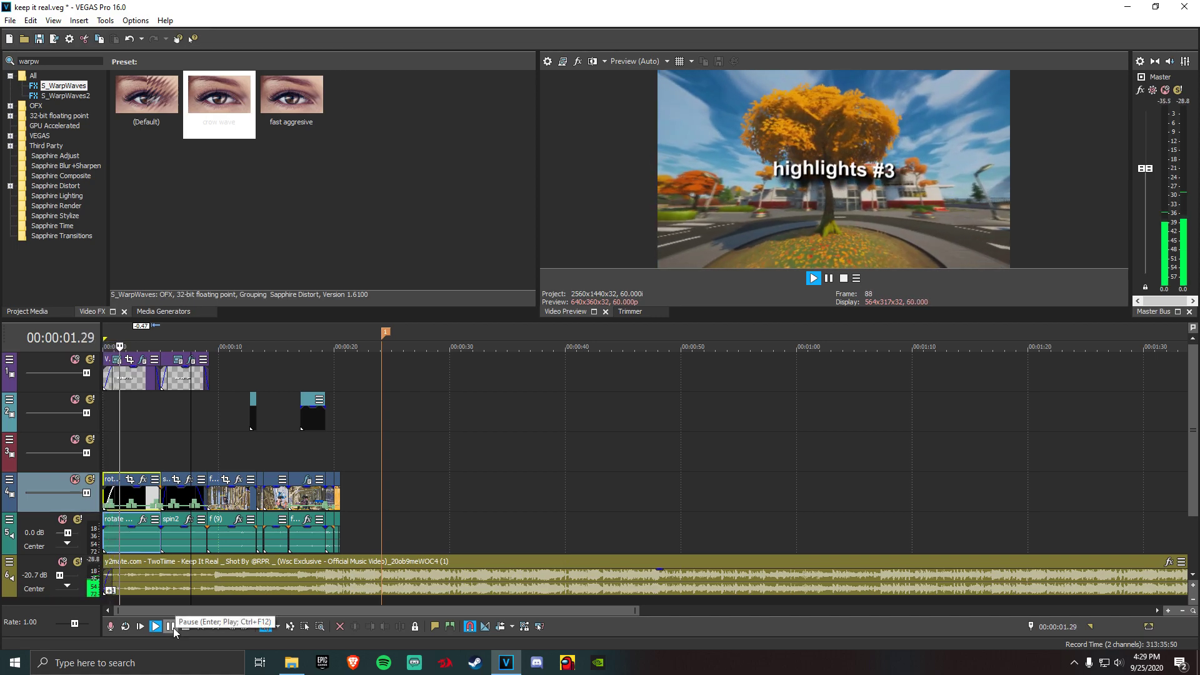
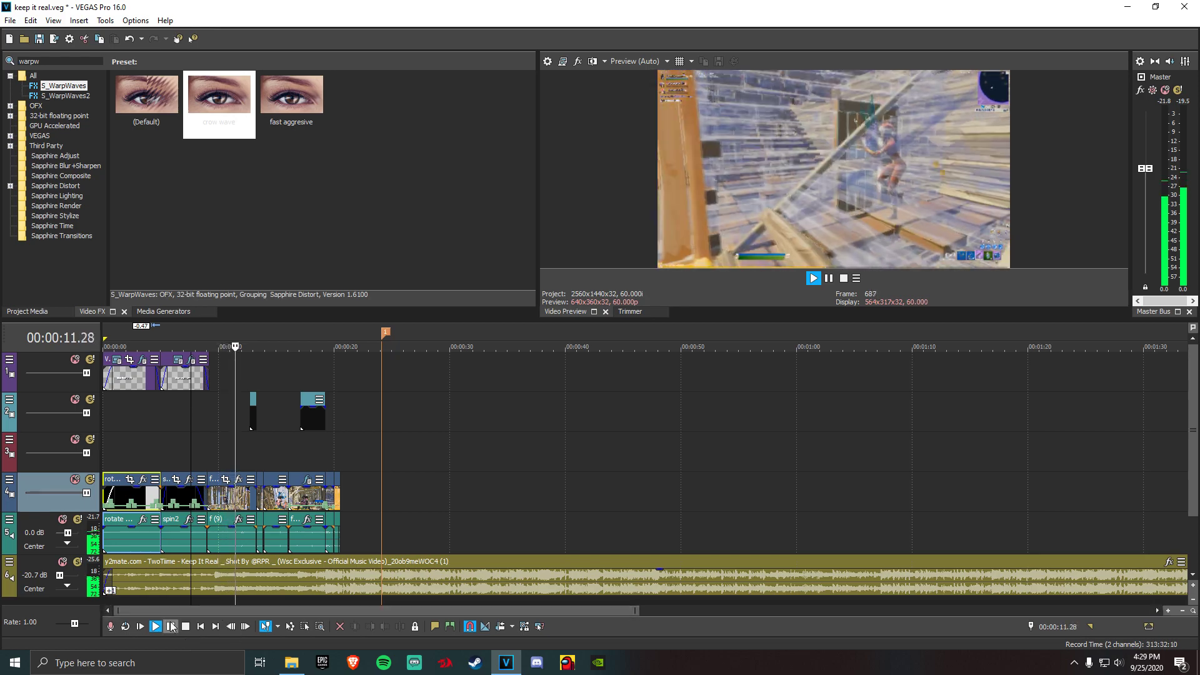
pyautogui.press('Return')
# Replay the transition from the "Like and sub" title into the first gameplay clip
pyautogui.click(199, 499)
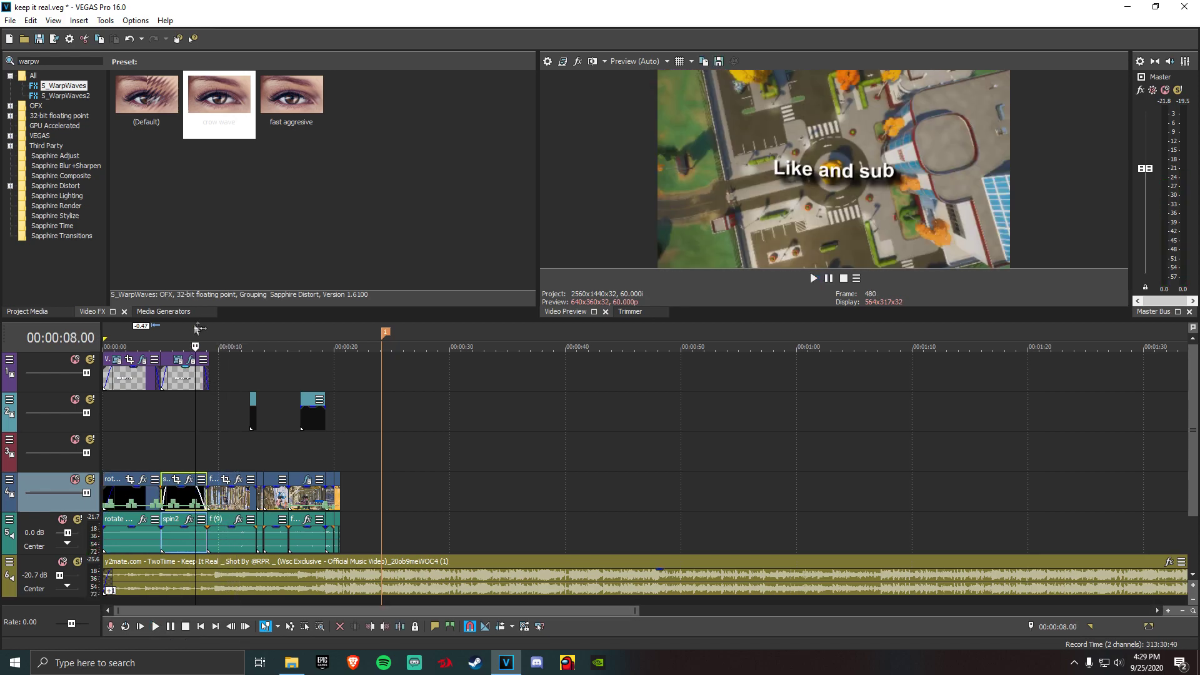
pyautogui.click(207, 379)
pyautogui.click(179, 383)
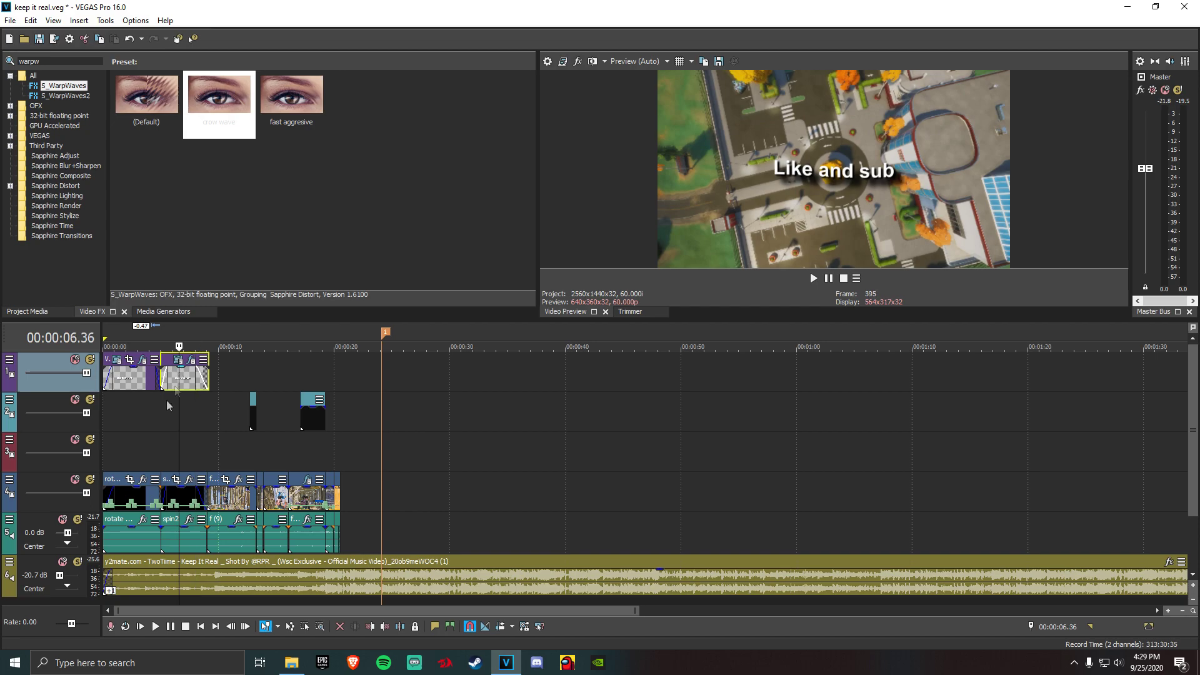
pyautogui.click(156, 626)
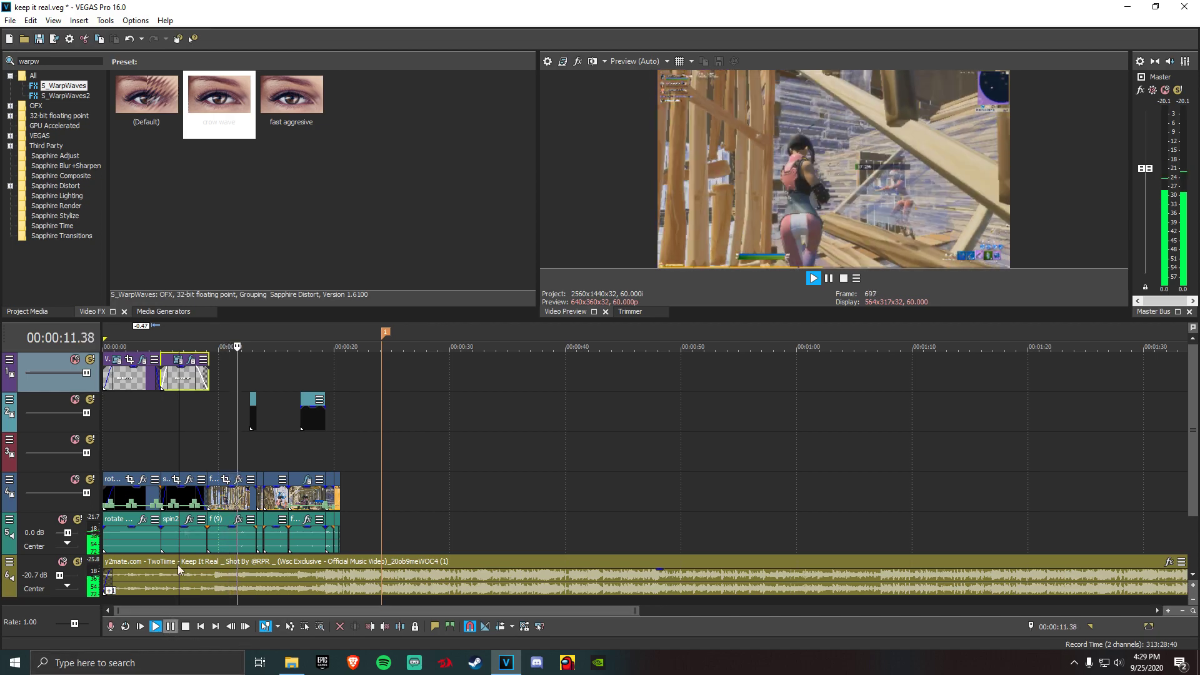
pyautogui.press('space')
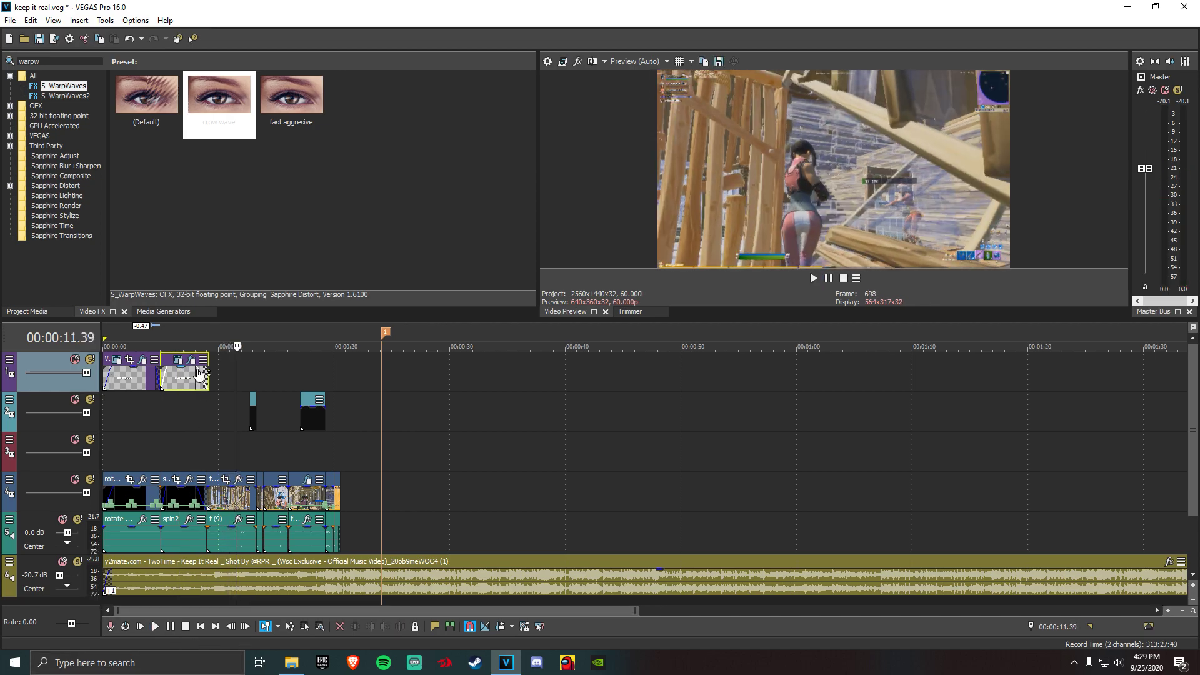
# Set the spin2 clip's fade-out to 00:00:00.26 and the "Like and sub" title's fade-out to 00:00:00.51, and play the result
pyautogui.click(204, 493)
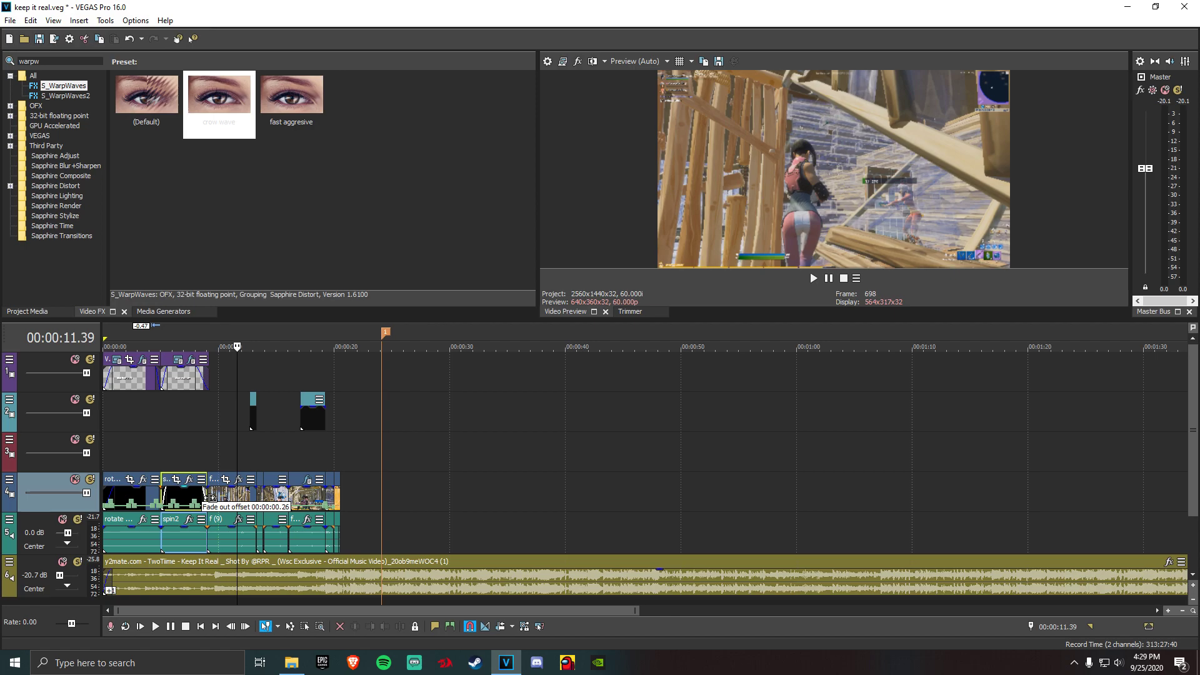
pyautogui.click(205, 381)
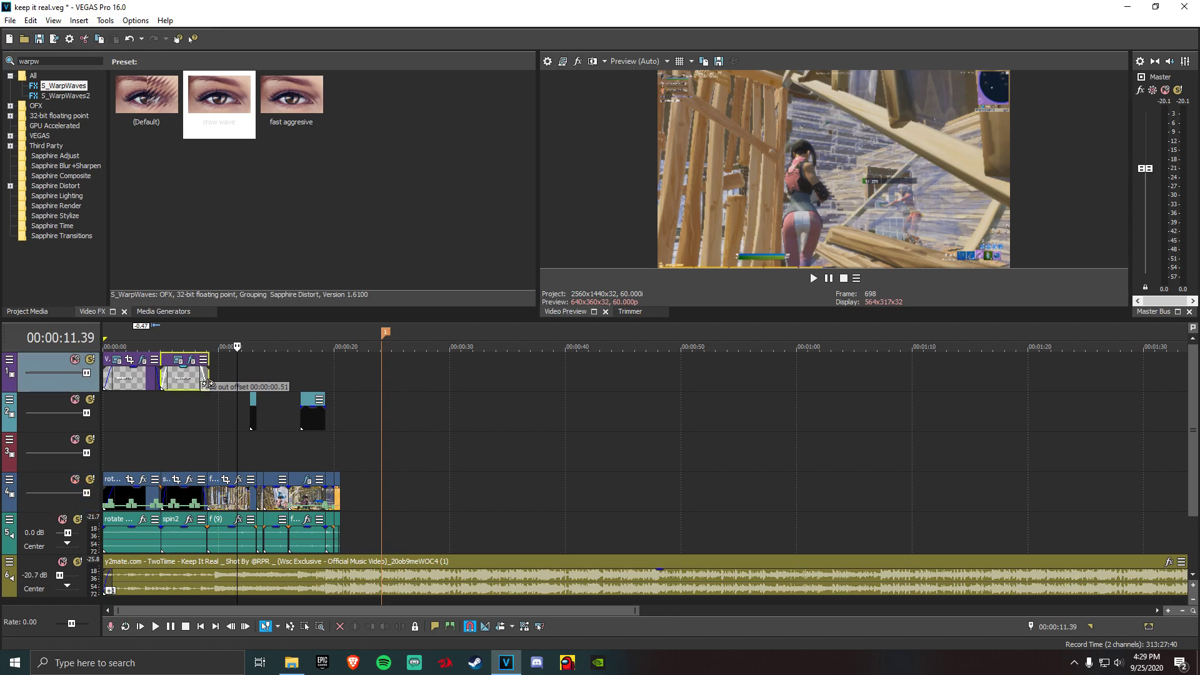
pyautogui.click(206, 383)
pyautogui.click(156, 626)
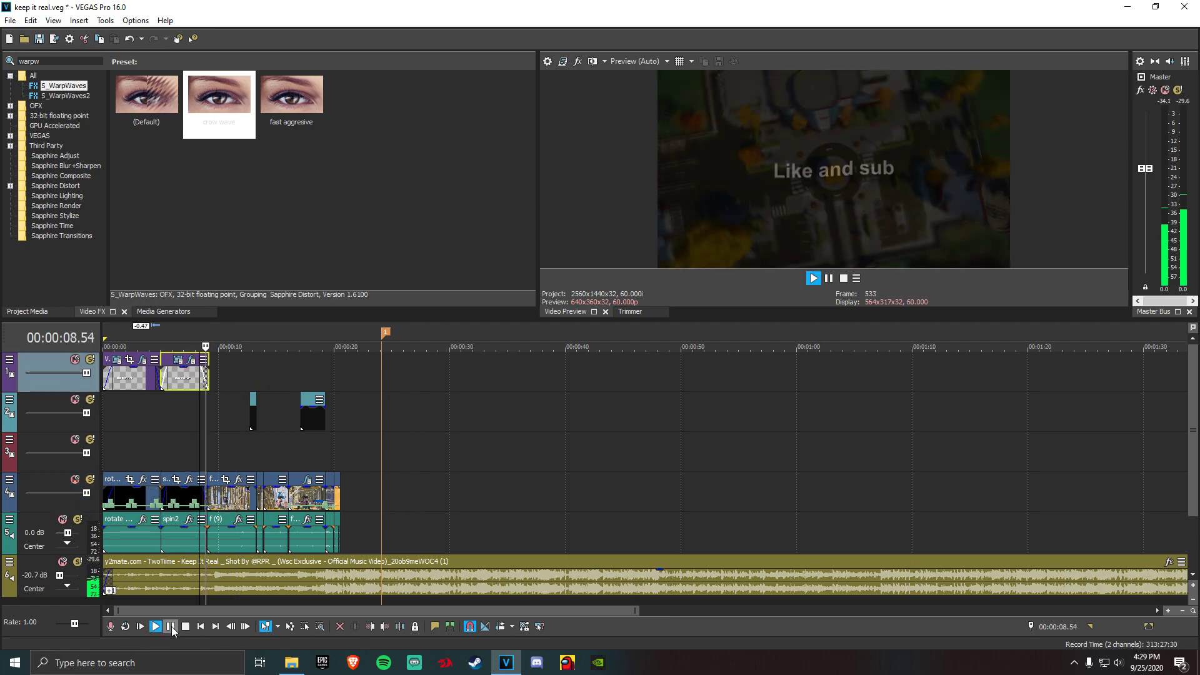
pyautogui.click(155, 628)
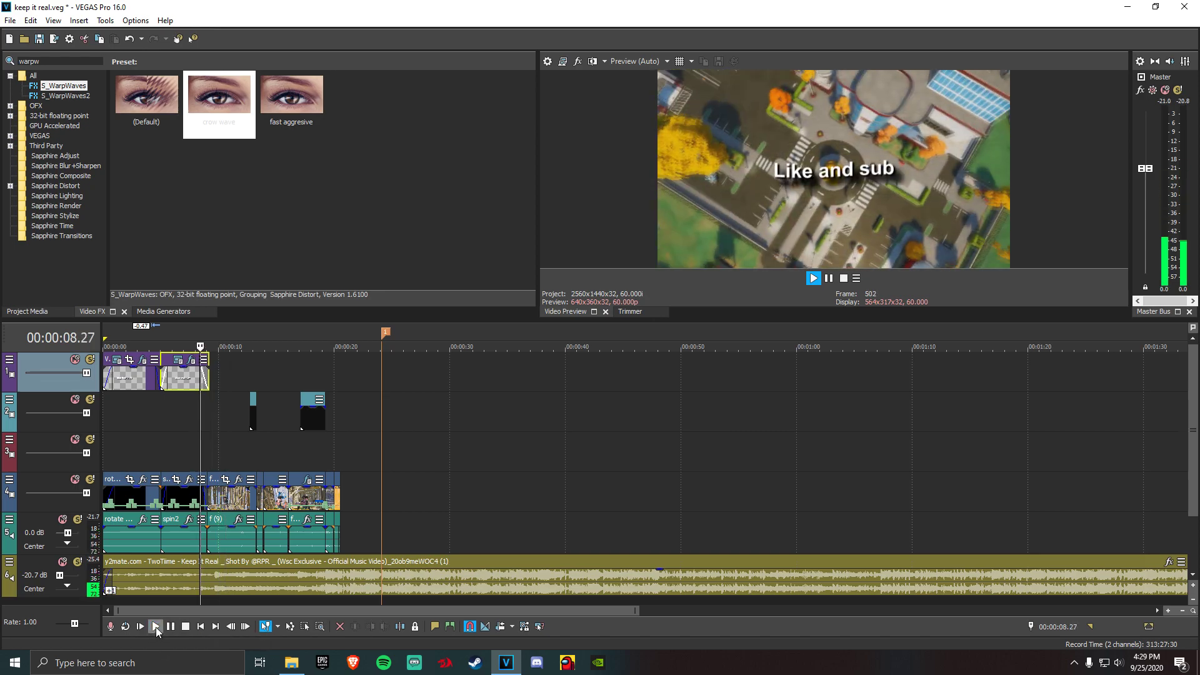
pyautogui.click(172, 627)
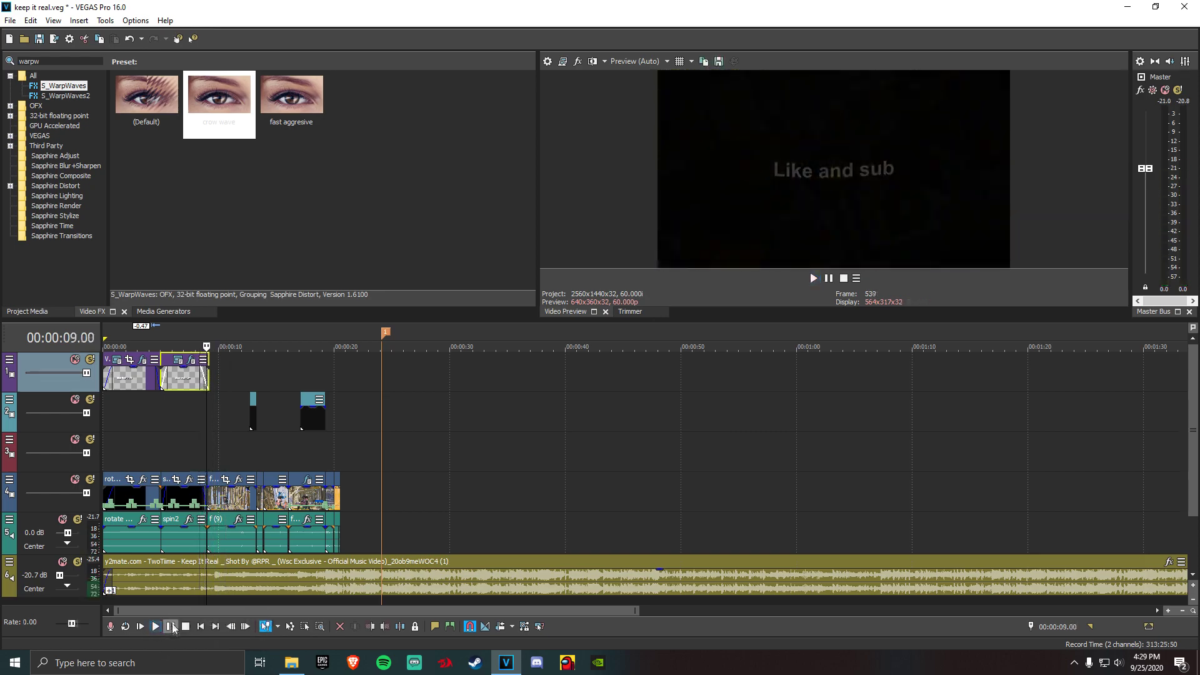
# Set the spin2 clip's fade-out to 00:00:00.02 and the "Like and sub" title's fade-out to 00:00:00.48, and play the transition
pyautogui.click(208, 500)
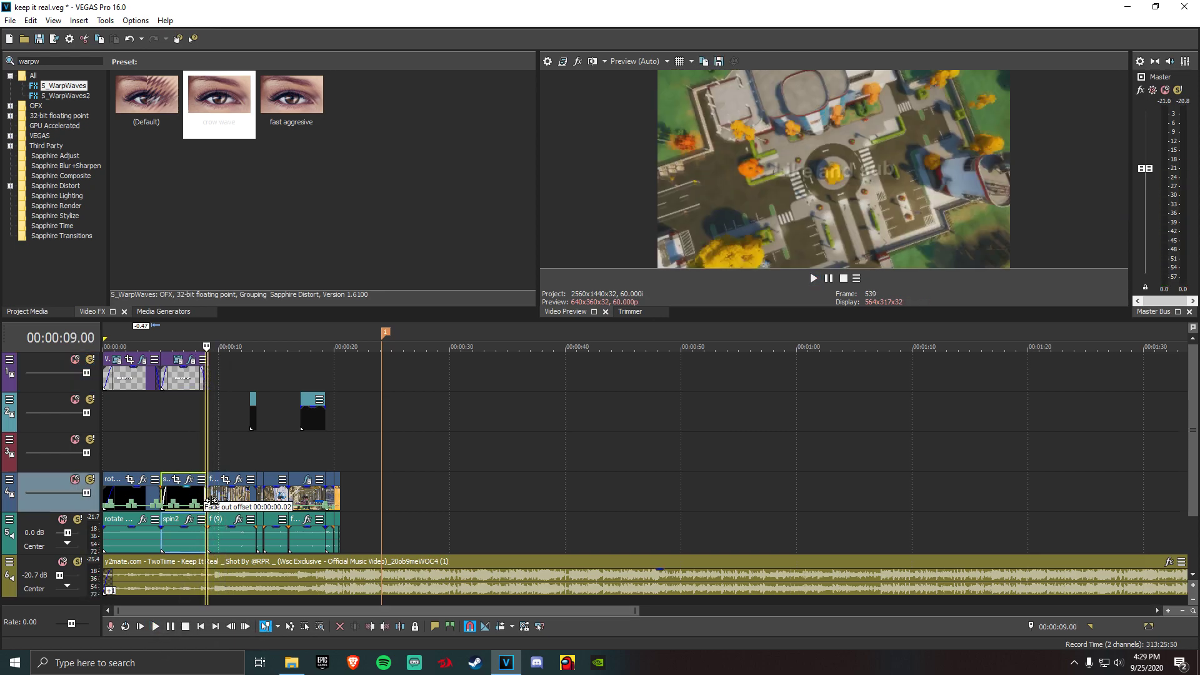
pyautogui.click(195, 377)
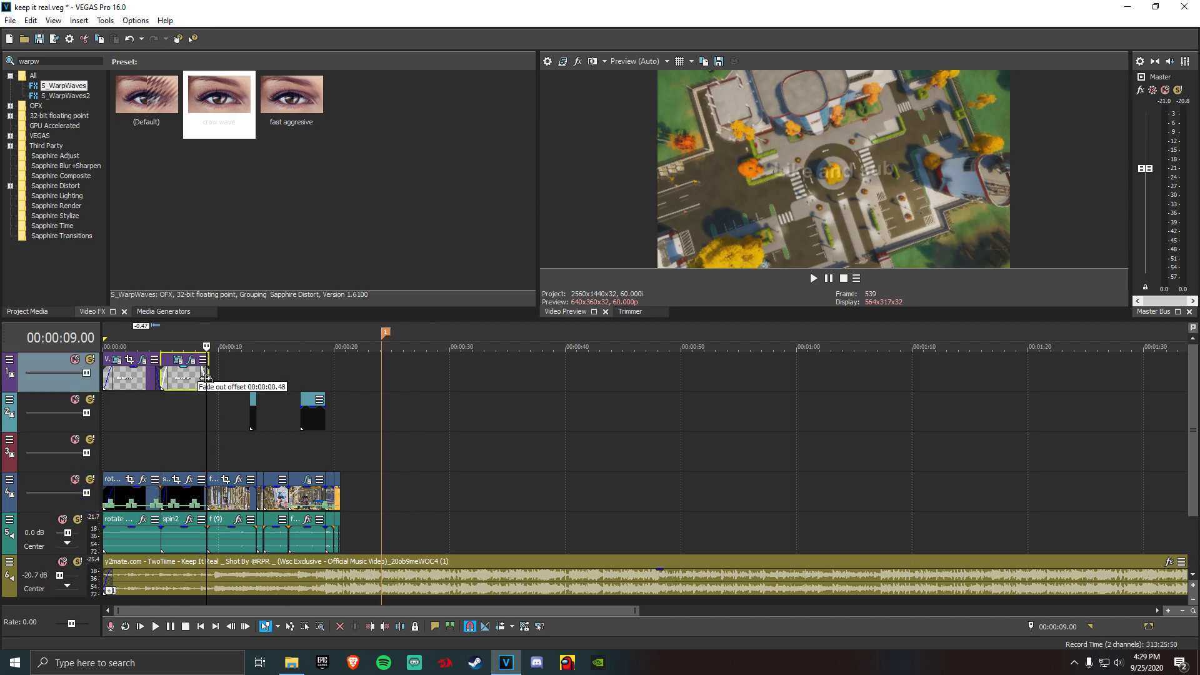
pyautogui.click(156, 627)
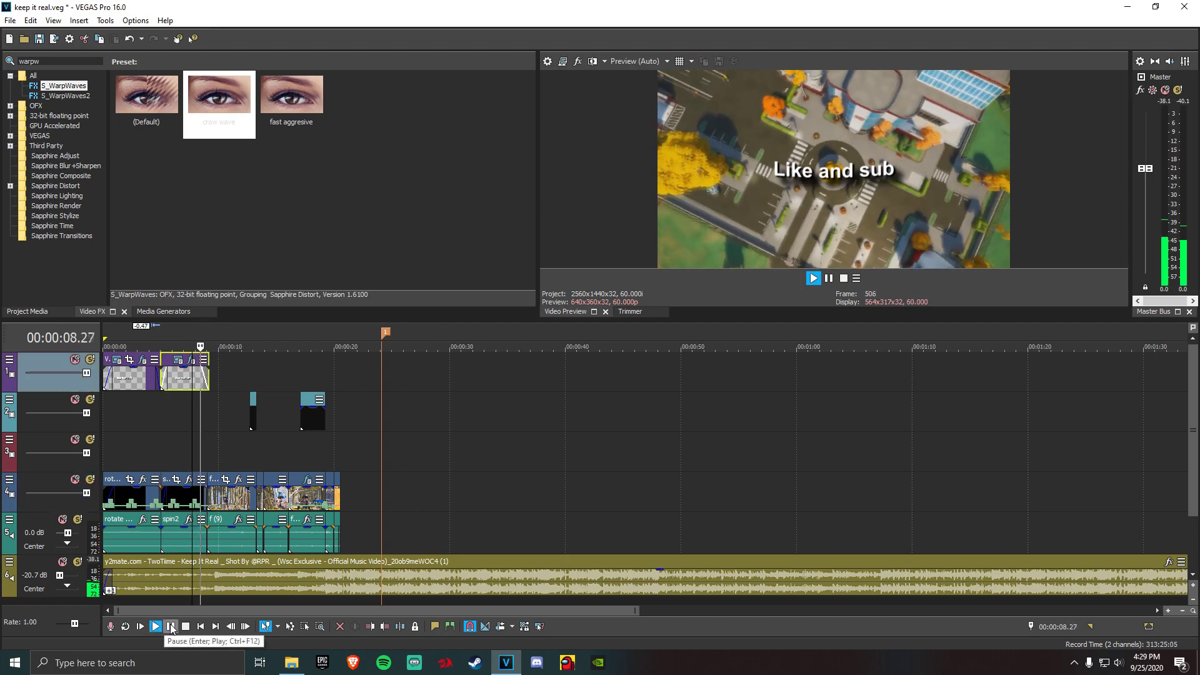
pyautogui.click(173, 627)
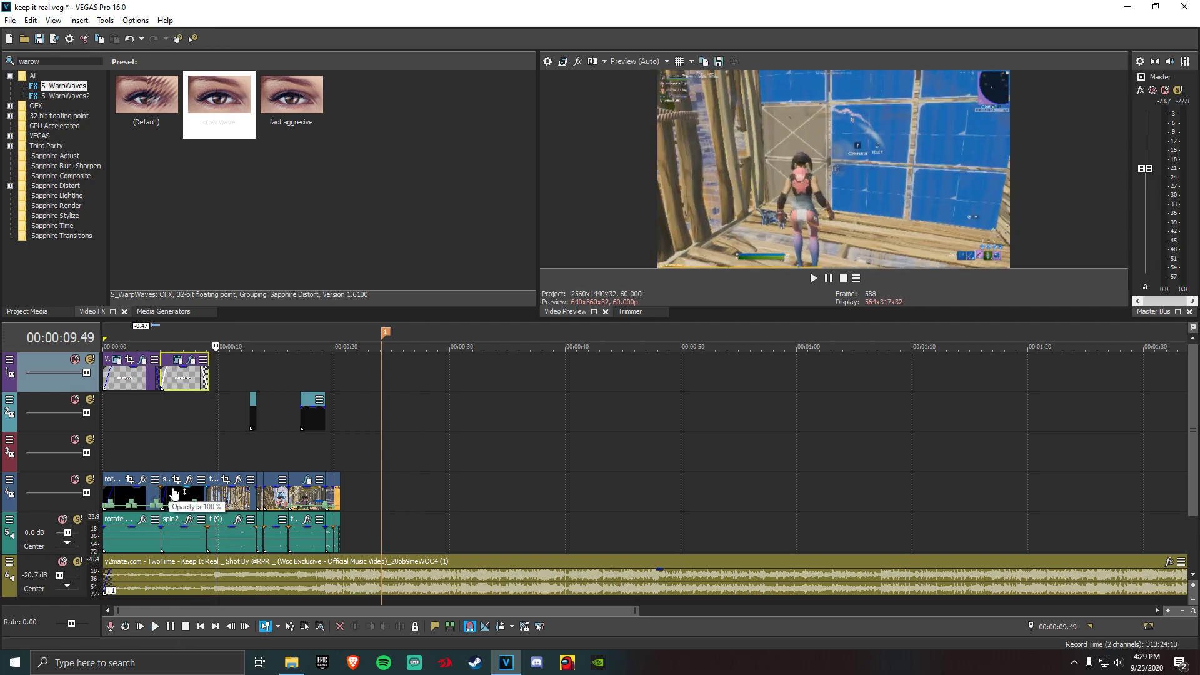
# Review the S_DropShadow and S_WarpWaves settings of the "Like and sub" title and its text and shadow settings
pyautogui.click(186, 377)
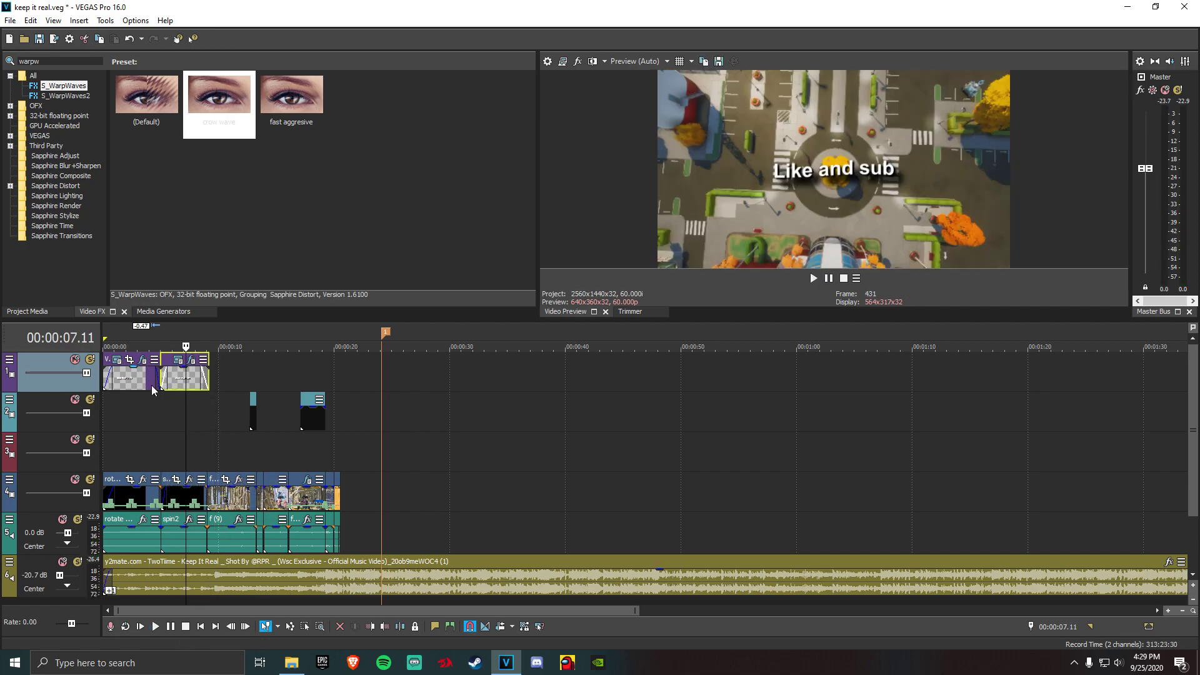
pyautogui.click(194, 363)
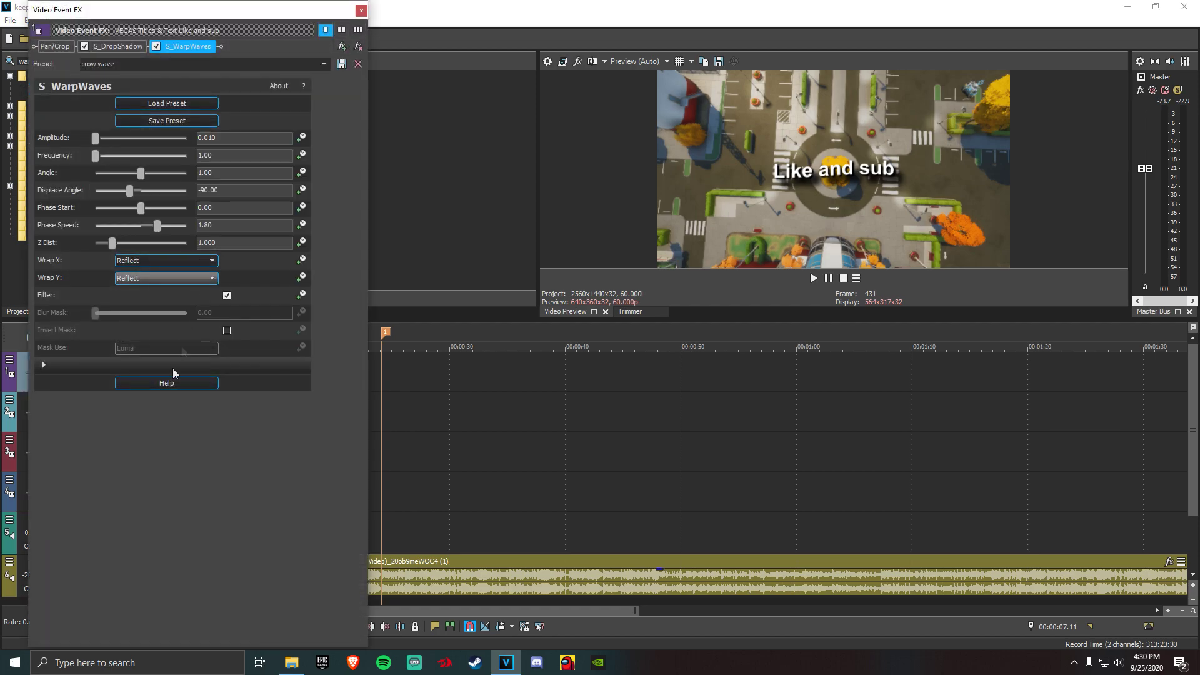
pyautogui.click(116, 45)
pyautogui.click(203, 47)
pyautogui.click(361, 11)
pyautogui.click(178, 360)
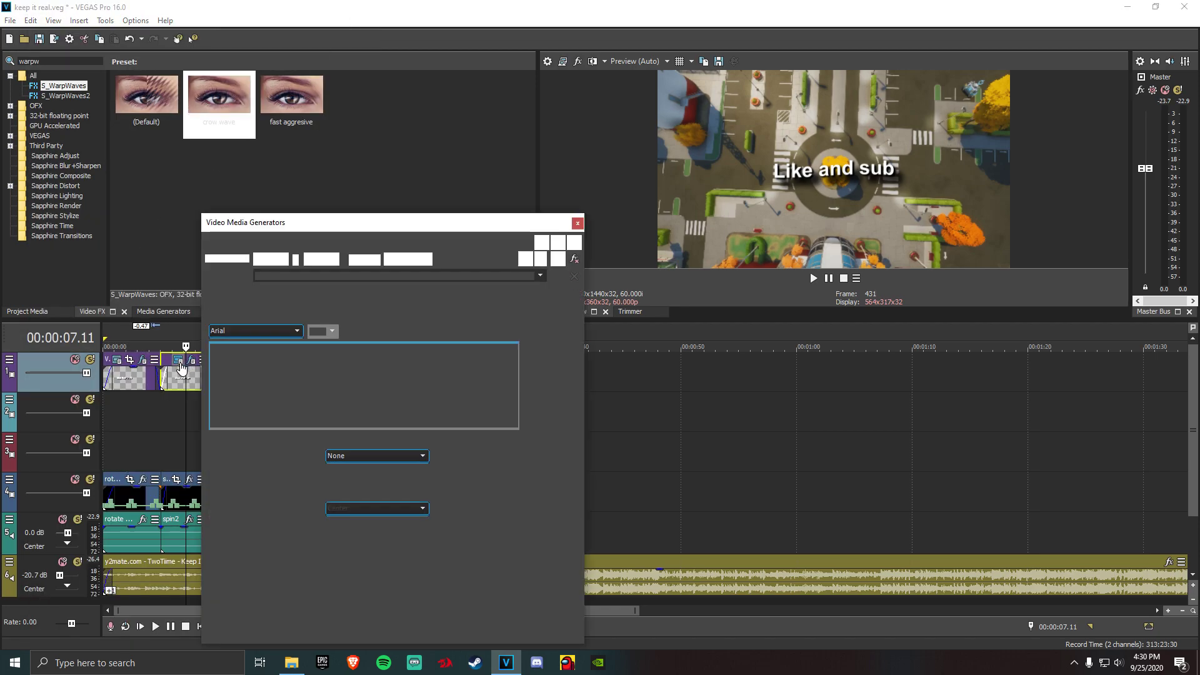
pyautogui.scroll(-1, 541, 511)
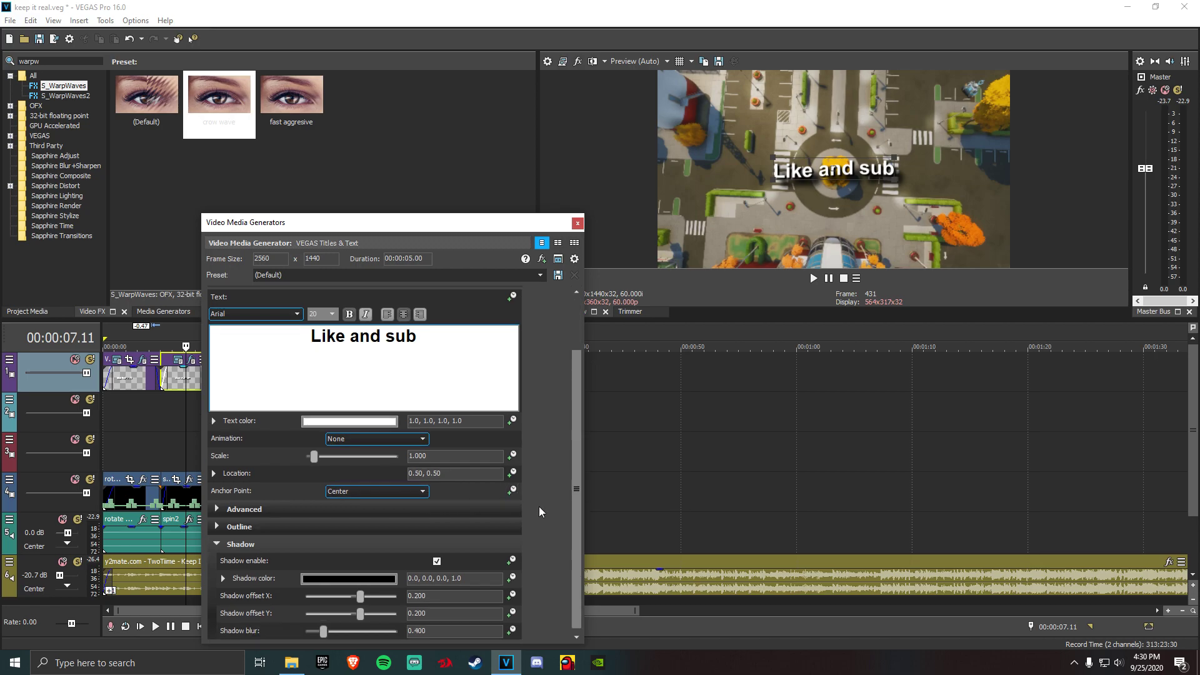
# Set the "Like and sub" title's shadow colour to 0.0, 0.31, 0.3, 1.0 and readjust its shadow blur
pyautogui.click(338, 577)
pyautogui.click(282, 610)
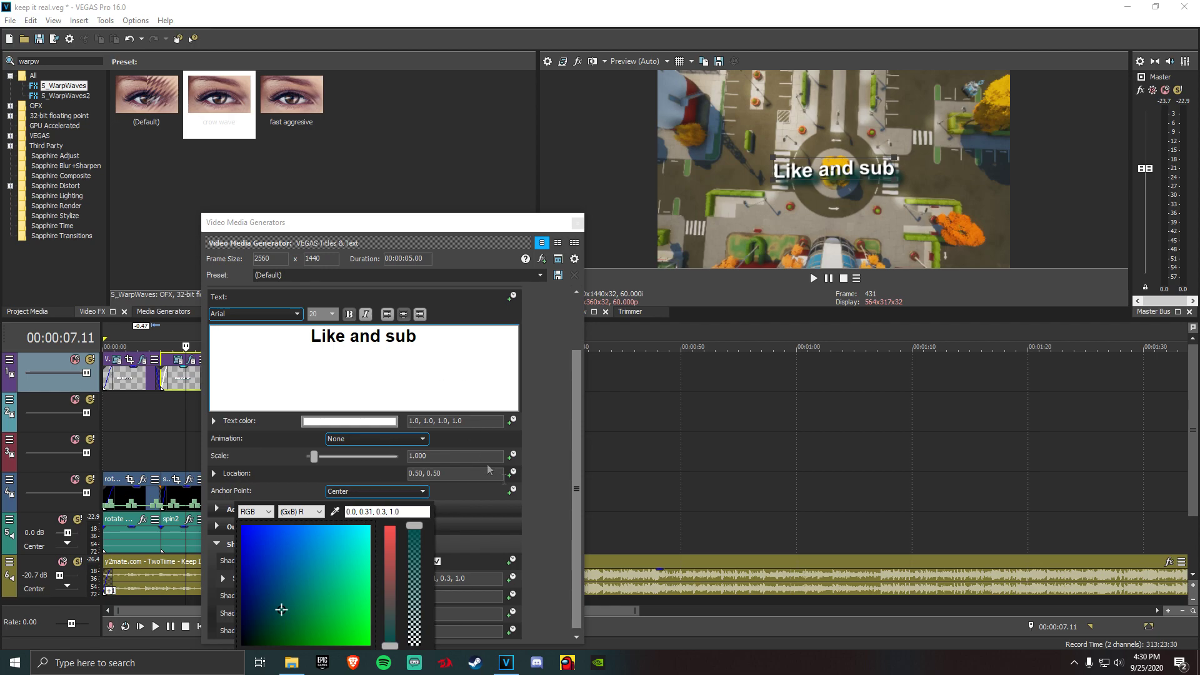
pyautogui.click(546, 461)
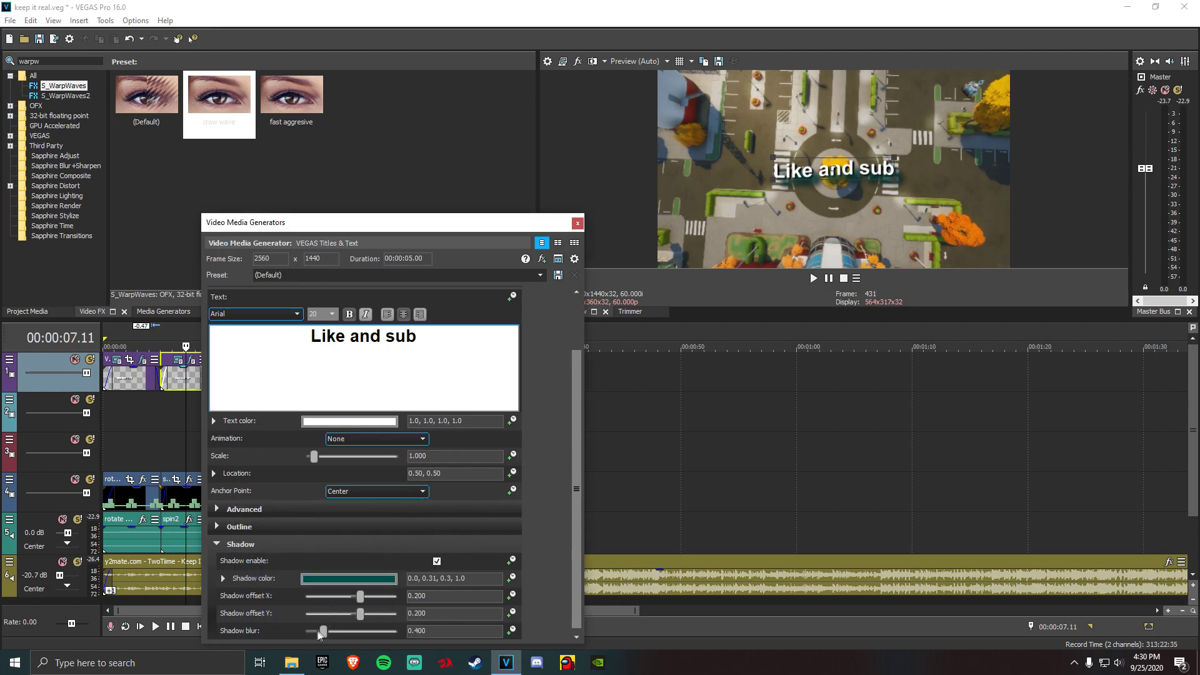
pyautogui.moveTo(323, 632); pyautogui.dragTo(237, 622)
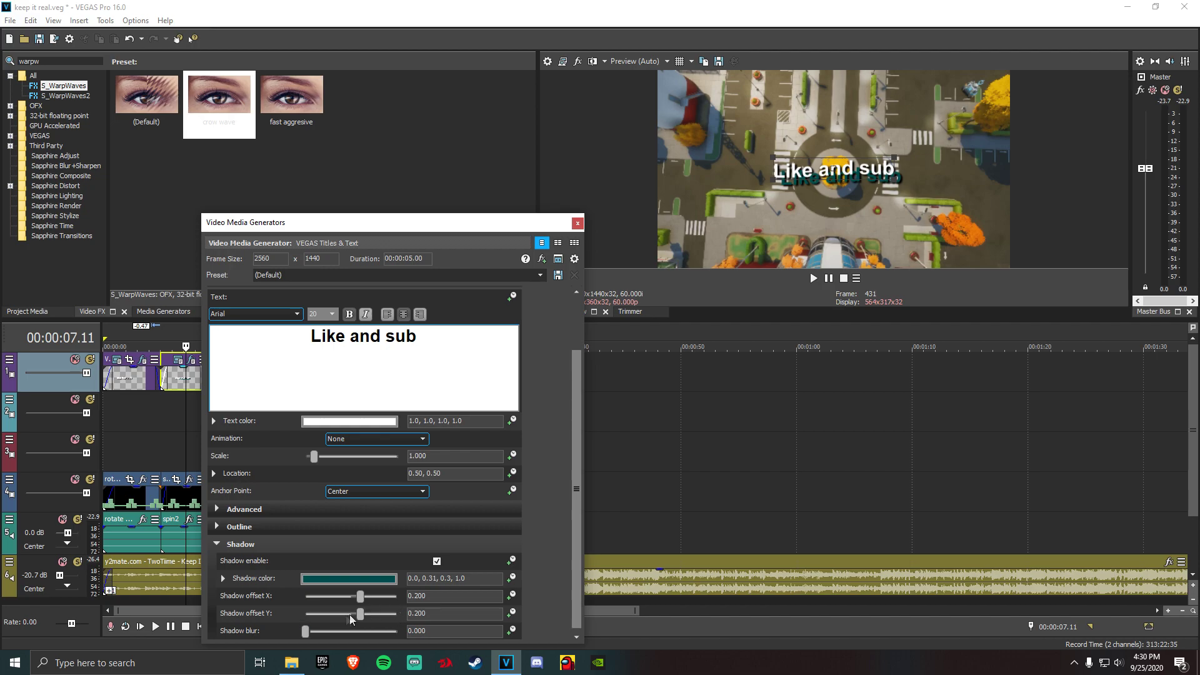
pyautogui.moveTo(308, 633); pyautogui.dragTo(321, 635)
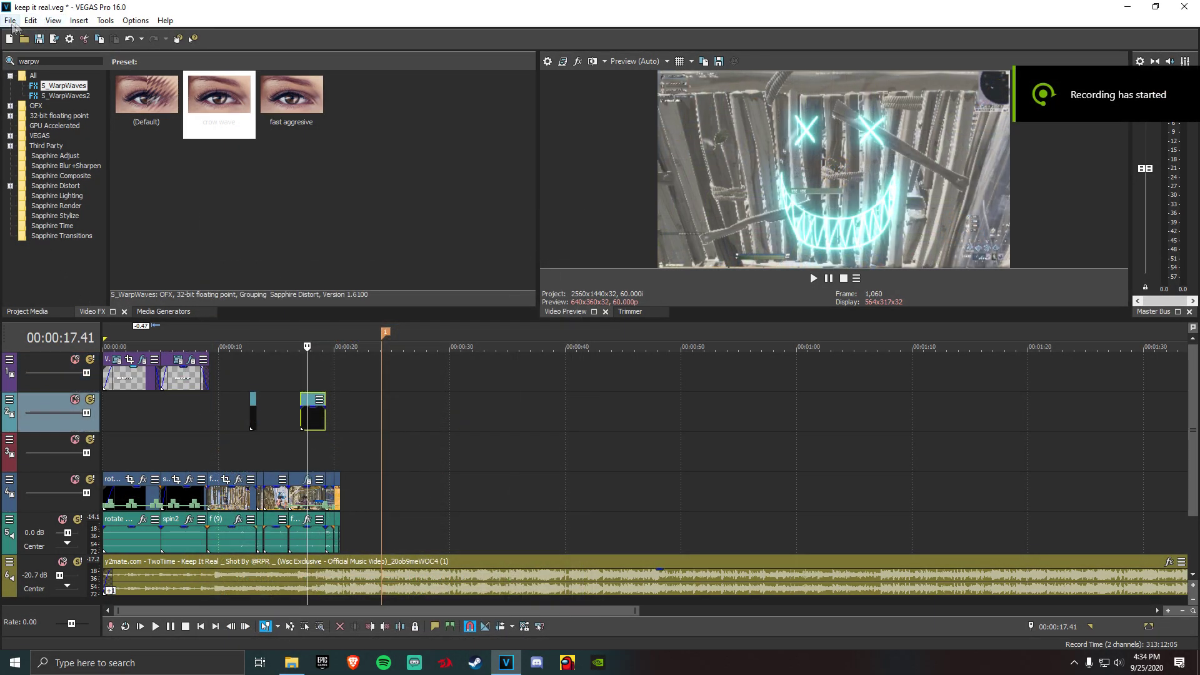
# Import f (12).mp4 from the Videos > Fortnite folder and place it directly after the last gameplay clip on the gameplay track
pyautogui.click(10, 20)
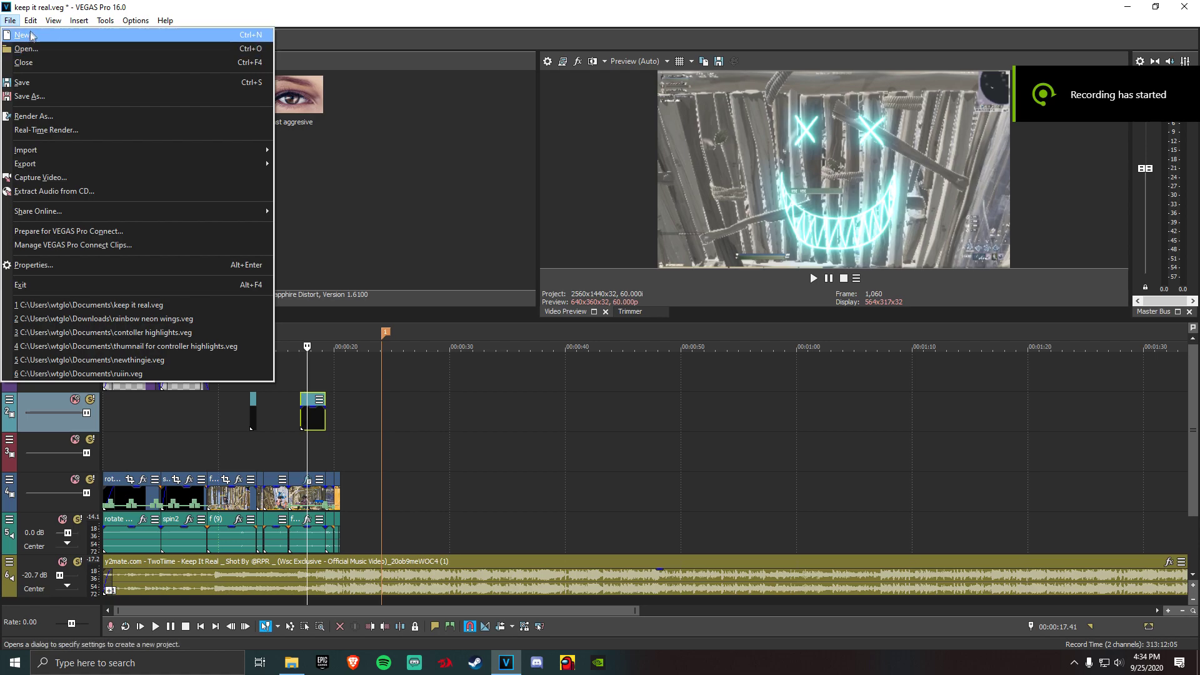
pyautogui.click(10, 23)
pyautogui.click(10, 20)
pyautogui.click(28, 50)
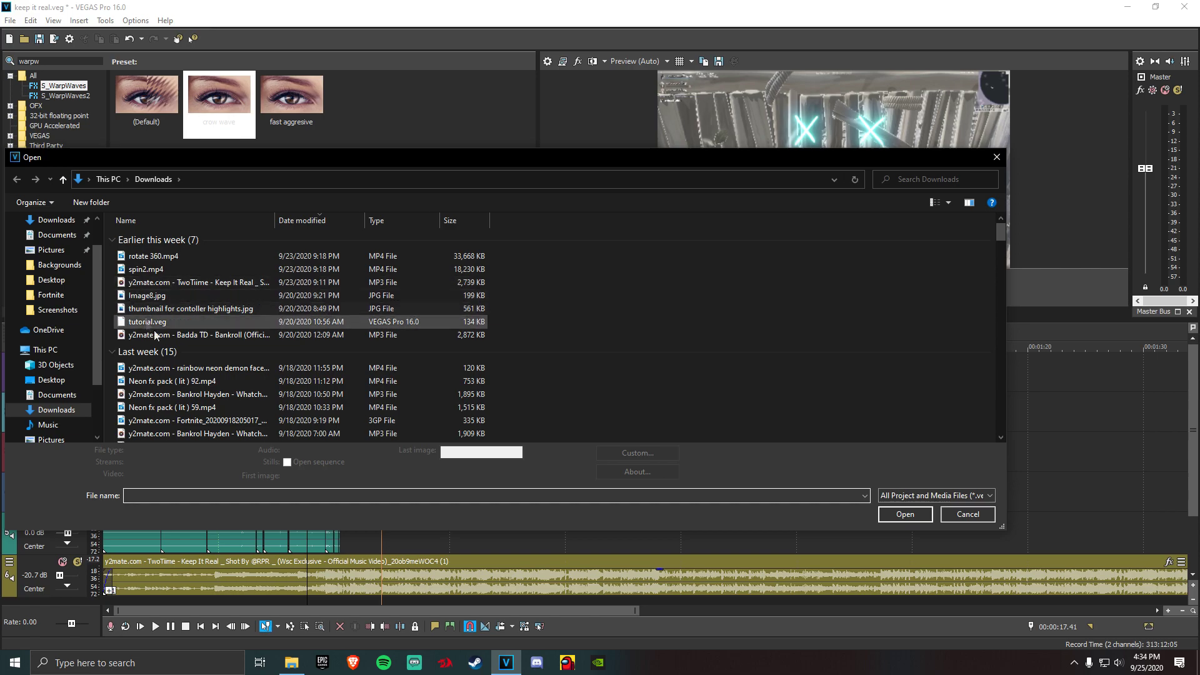
pyautogui.scroll(-1, 29, 400)
pyautogui.click(49, 424)
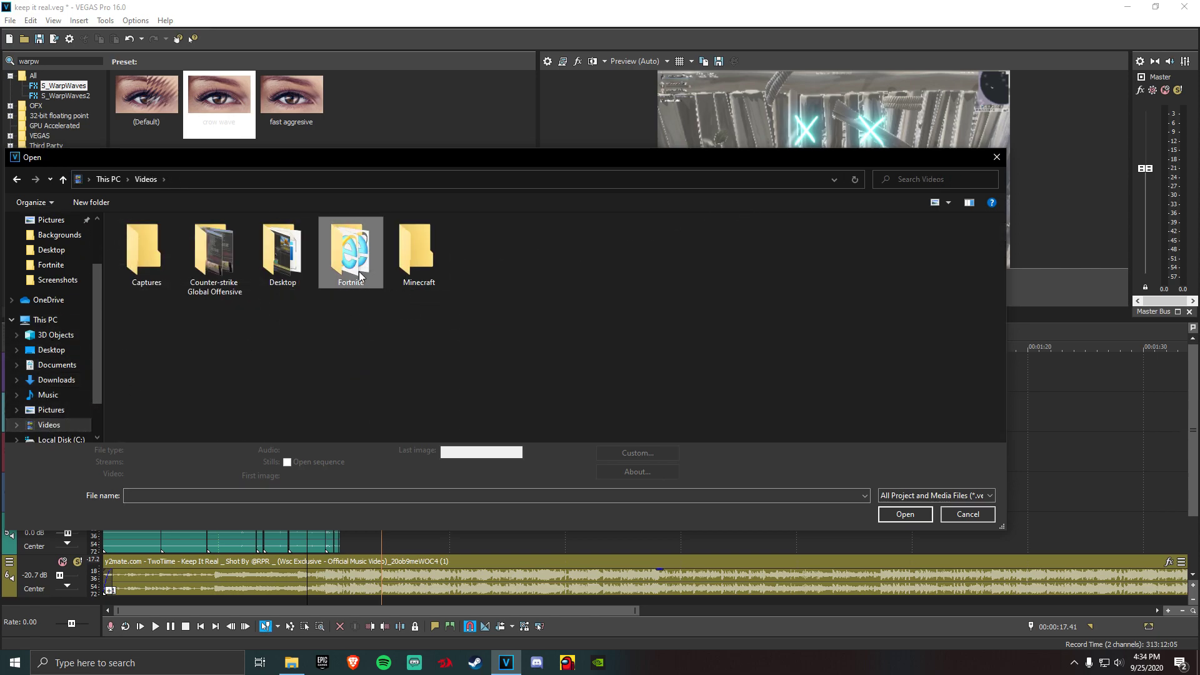
pyautogui.doubleClick(359, 275)
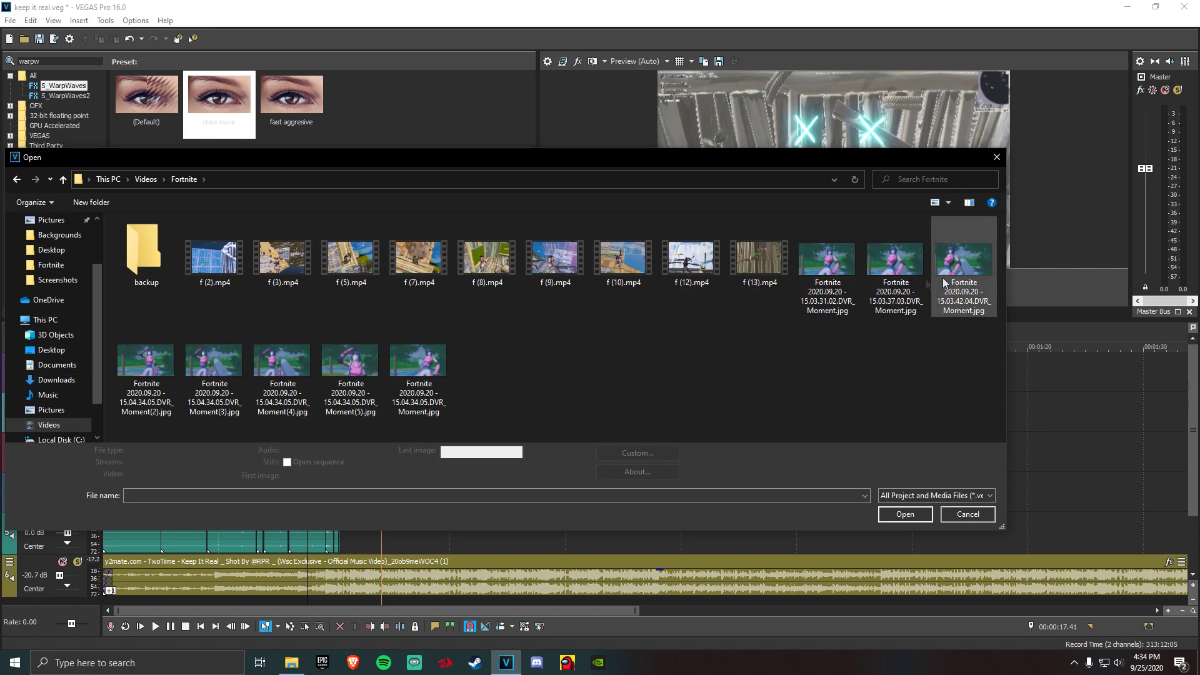
pyautogui.doubleClick(691, 257)
pyautogui.moveTo(558, 415); pyautogui.dragTo(591, 539)
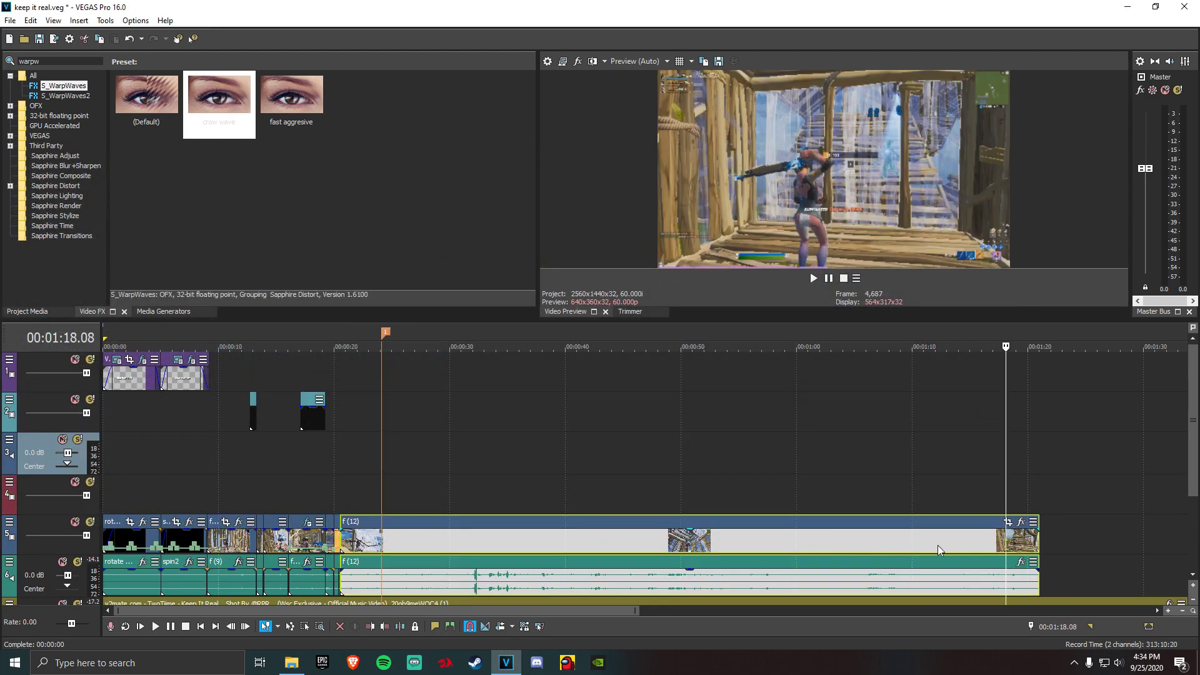
# Trim the start of the f (12) clip at 00:01:09.25 and move the clip back against the previous gameplay clip
pyautogui.click(937, 549)
pyautogui.click(905, 544)
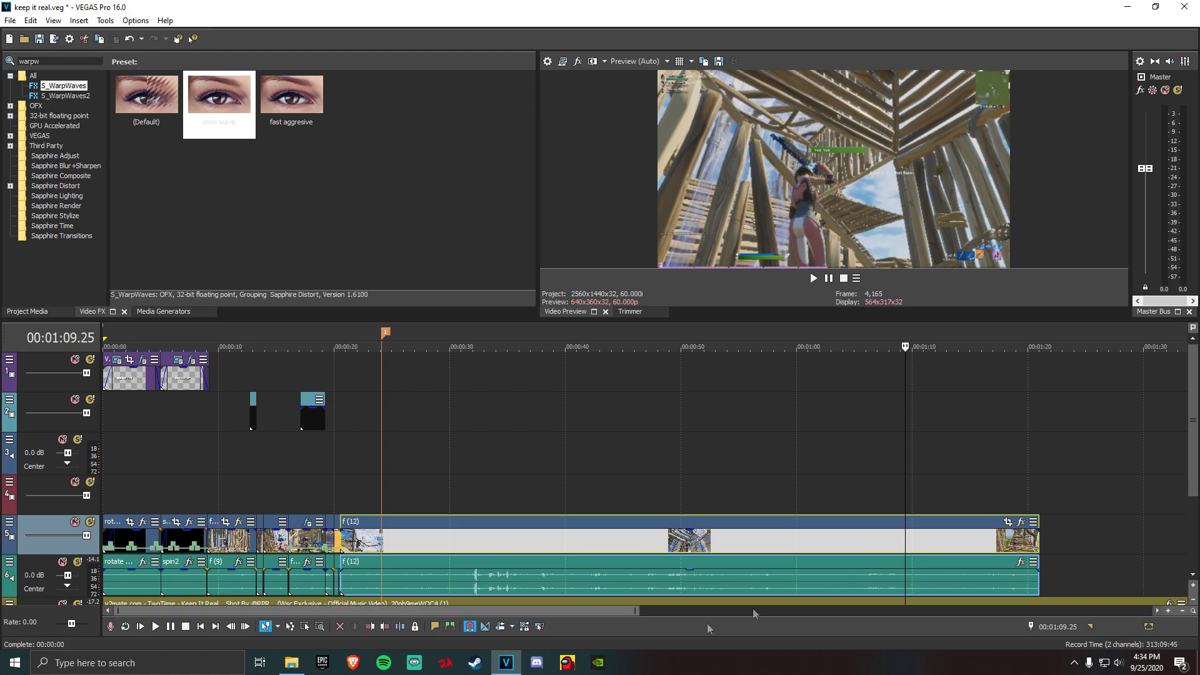
pyautogui.click(371, 626)
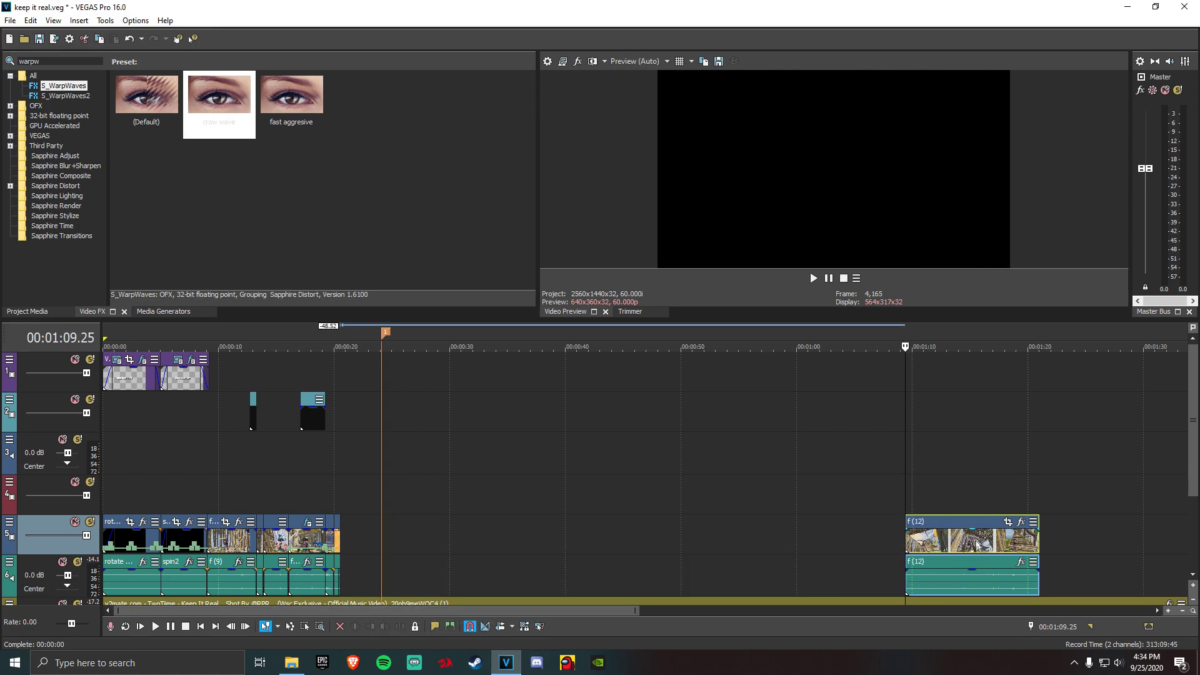
pyautogui.moveTo(978, 542); pyautogui.dragTo(413, 542)
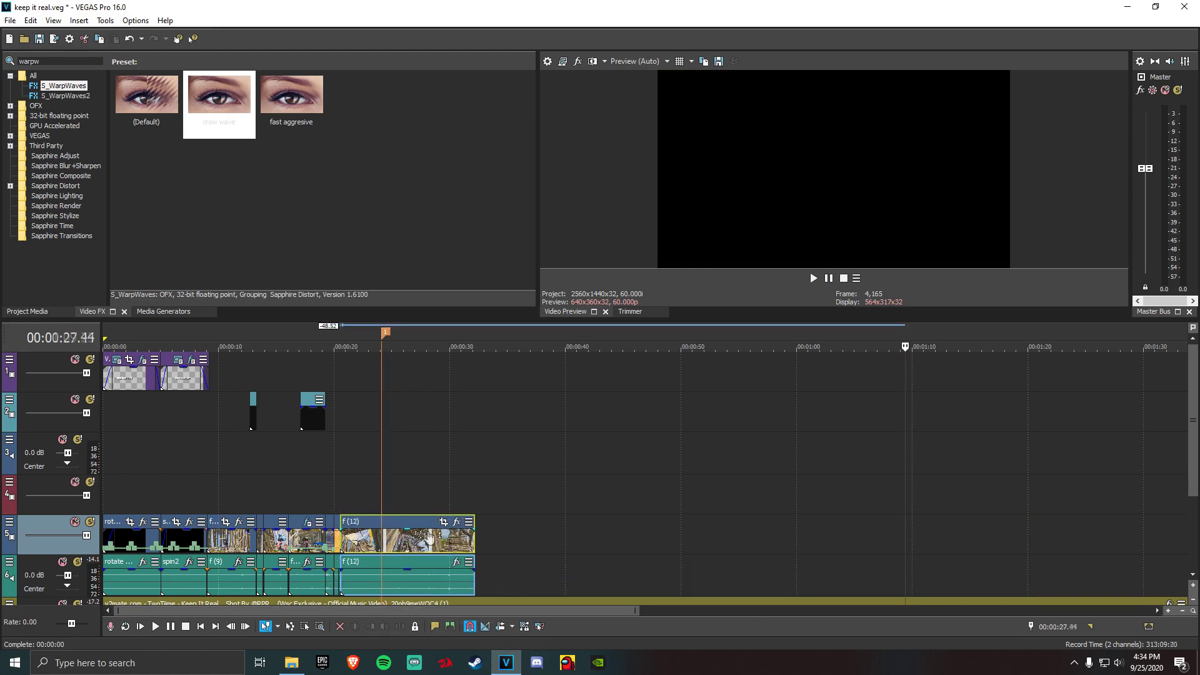
# Play the ending of the f (12) clip and trim its end at about 00:00:30
pyautogui.click(445, 543)
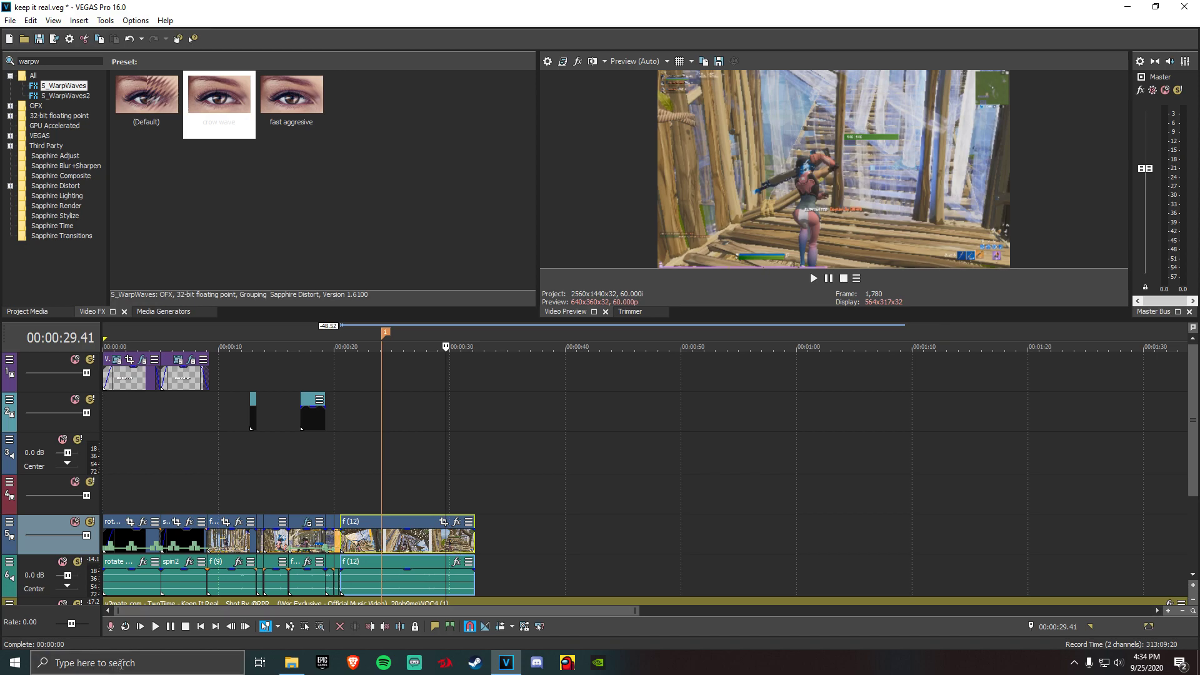
pyautogui.click(166, 629)
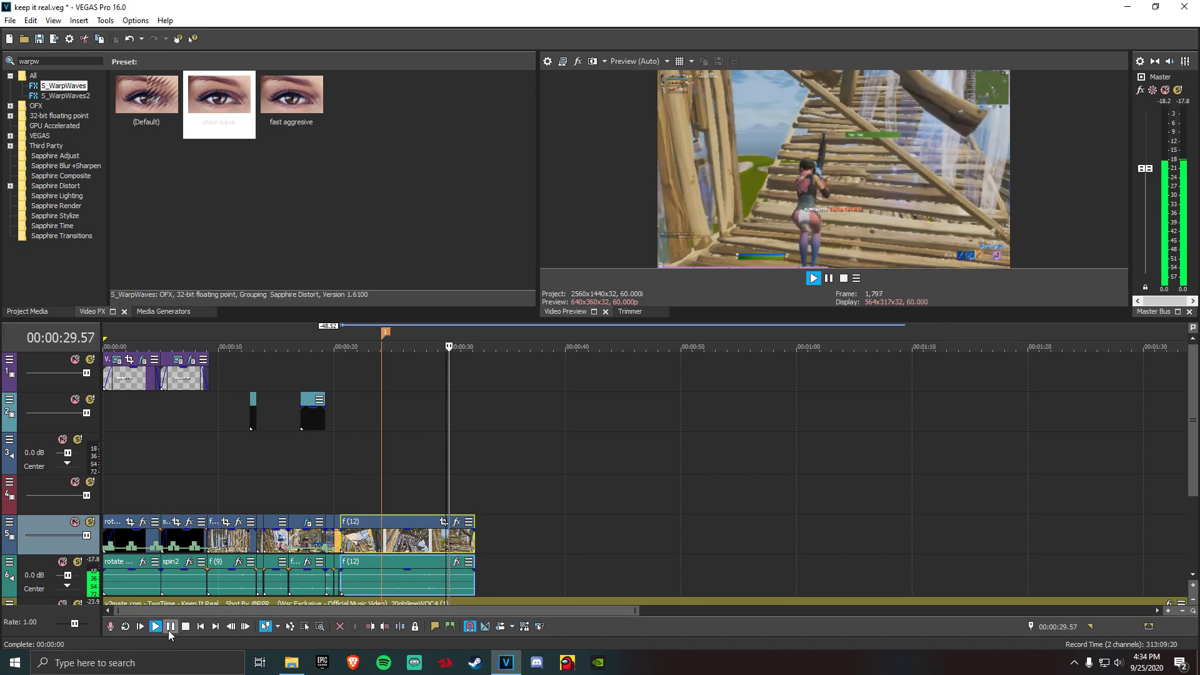
pyautogui.click(383, 627)
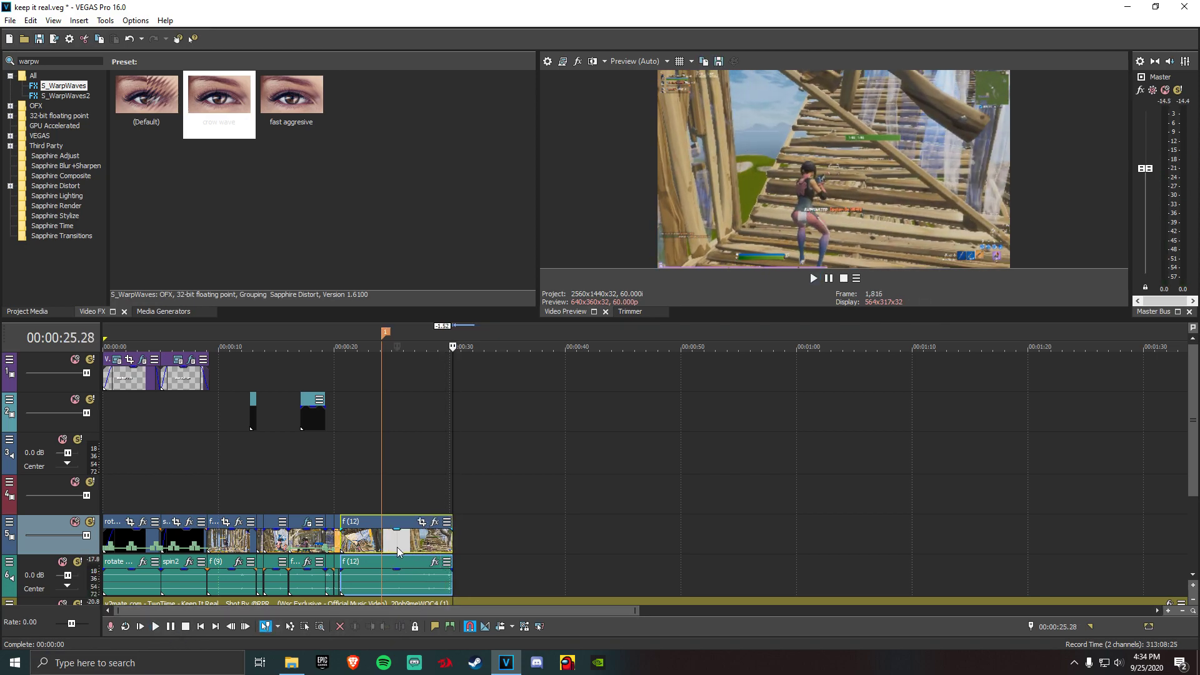
# Shorten the start of the f (12) clip further and fit it against the previous clip so the shot falls on the beat marker
pyautogui.click(421, 556)
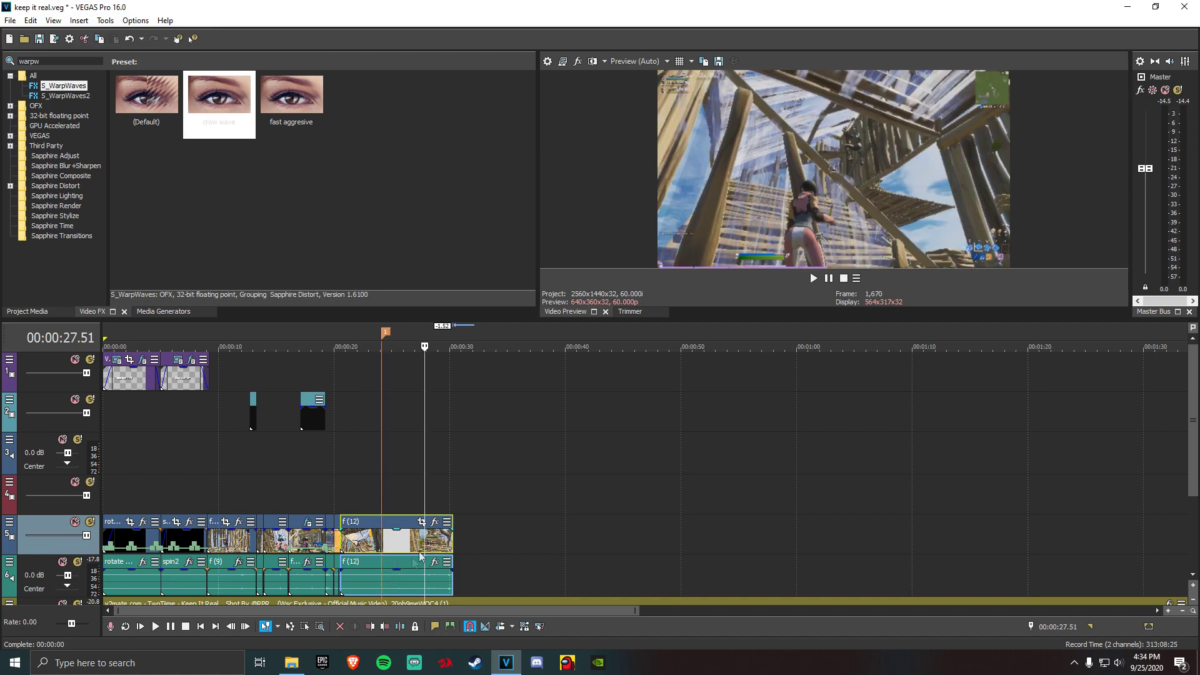
pyautogui.click(341, 627)
pyautogui.moveTo(439, 547)
pyautogui.mouseDown()
pyautogui.moveTo(371, 544)
pyautogui.moveTo(423, 540)
pyautogui.mouseUp()
pyautogui.scroll(5, 377, 548)
pyautogui.click(377, 544)
pyautogui.moveTo(330, 547); pyautogui.dragTo(129, 546)
pyautogui.scroll(-3, 311, 555)
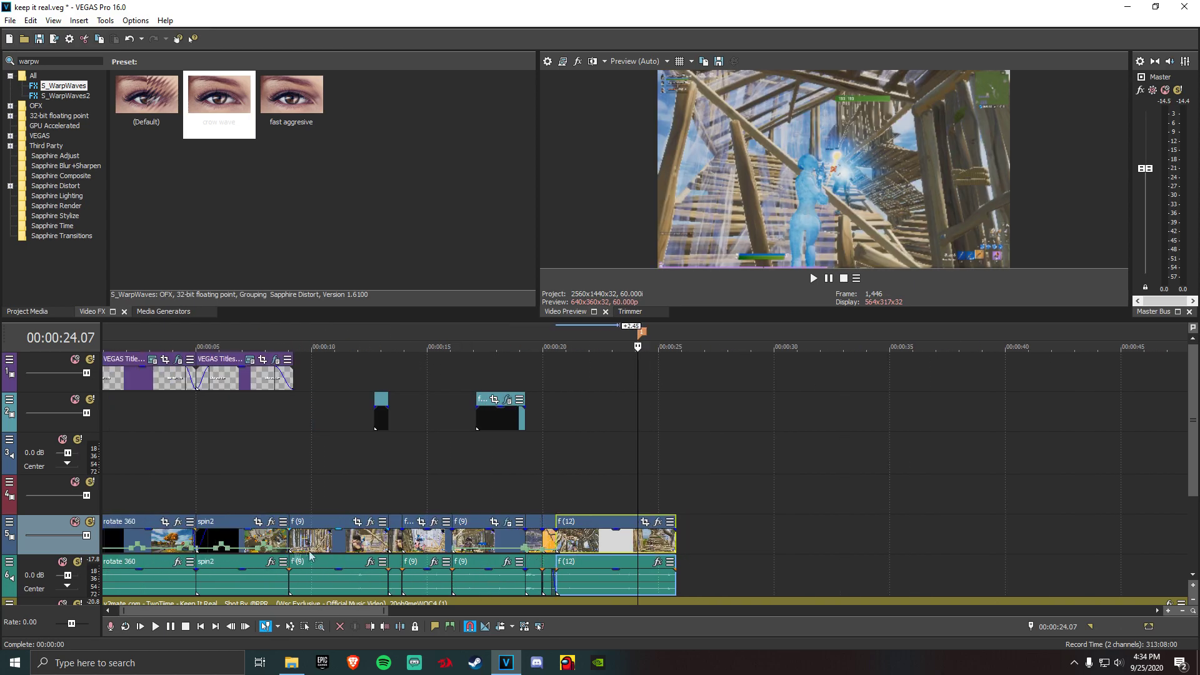
# Play the f (12) clip, trim its end at 00:00:24.50, and play the shortened ending
pyautogui.click(548, 544)
pyautogui.click(156, 626)
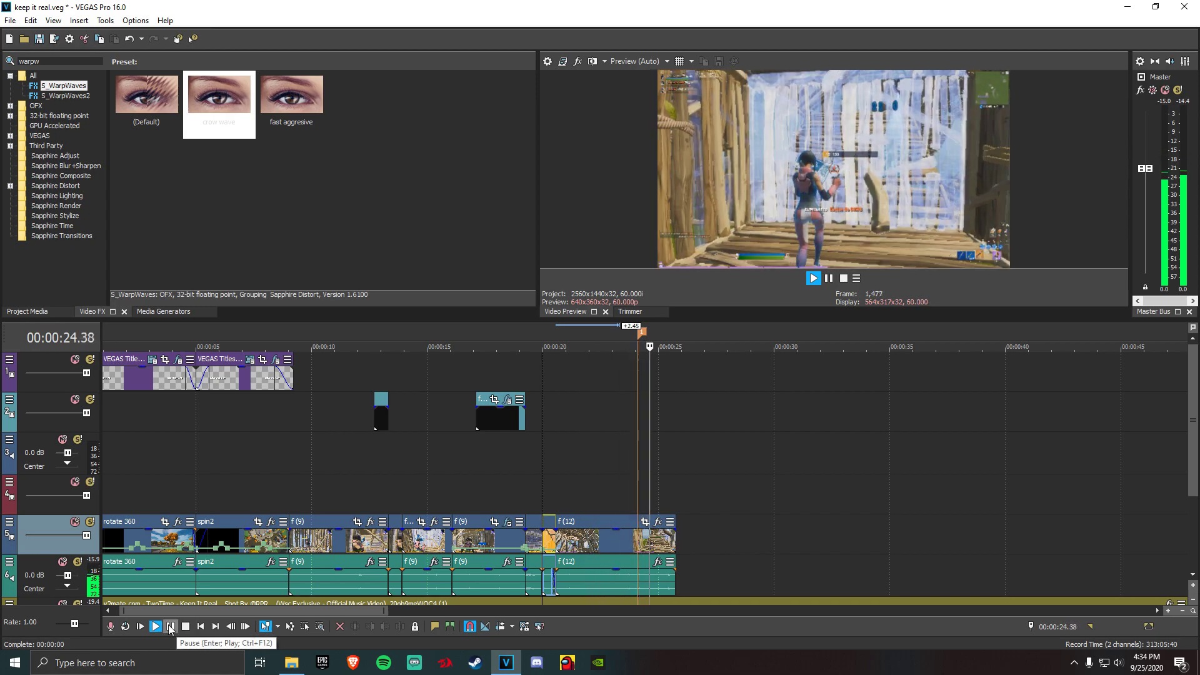
pyautogui.click(170, 626)
pyautogui.click(155, 627)
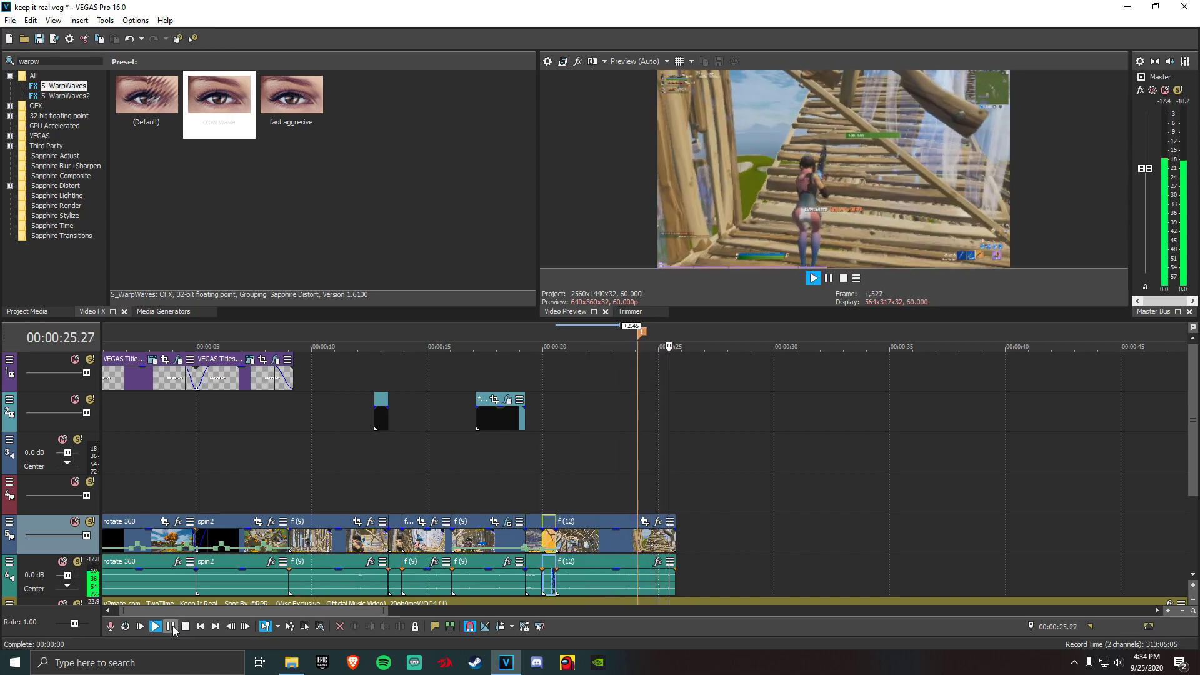
pyautogui.press('space')
pyautogui.click(657, 549)
pyautogui.click(385, 626)
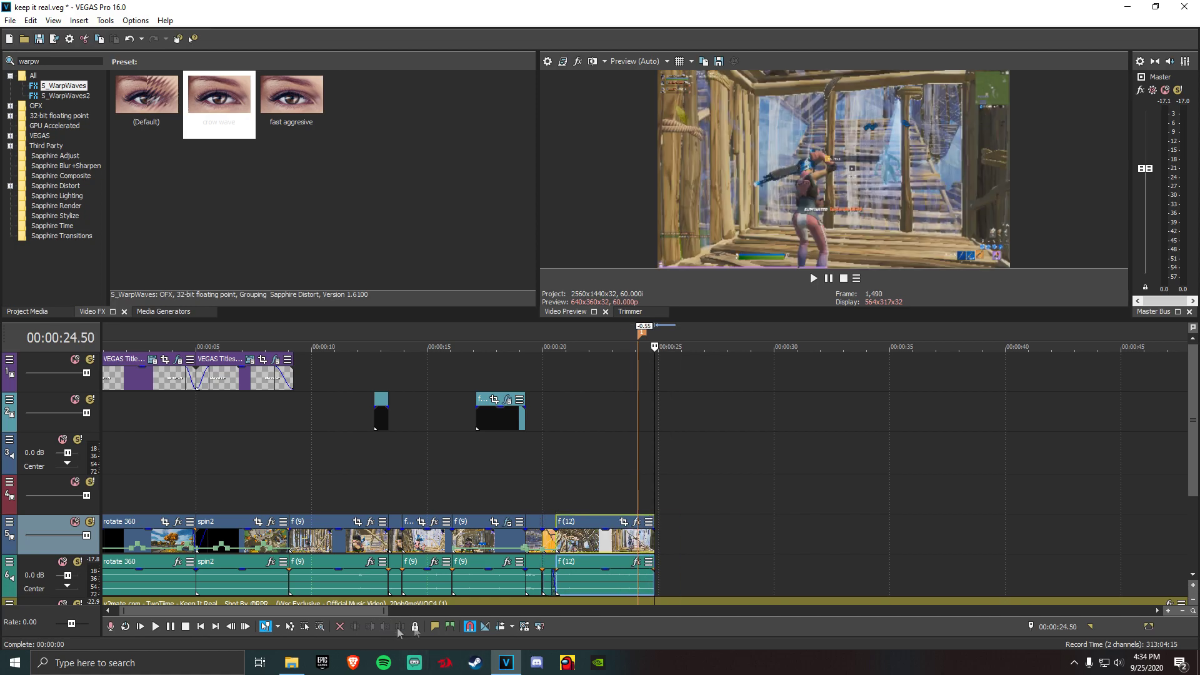
pyautogui.click(622, 550)
pyautogui.click(155, 626)
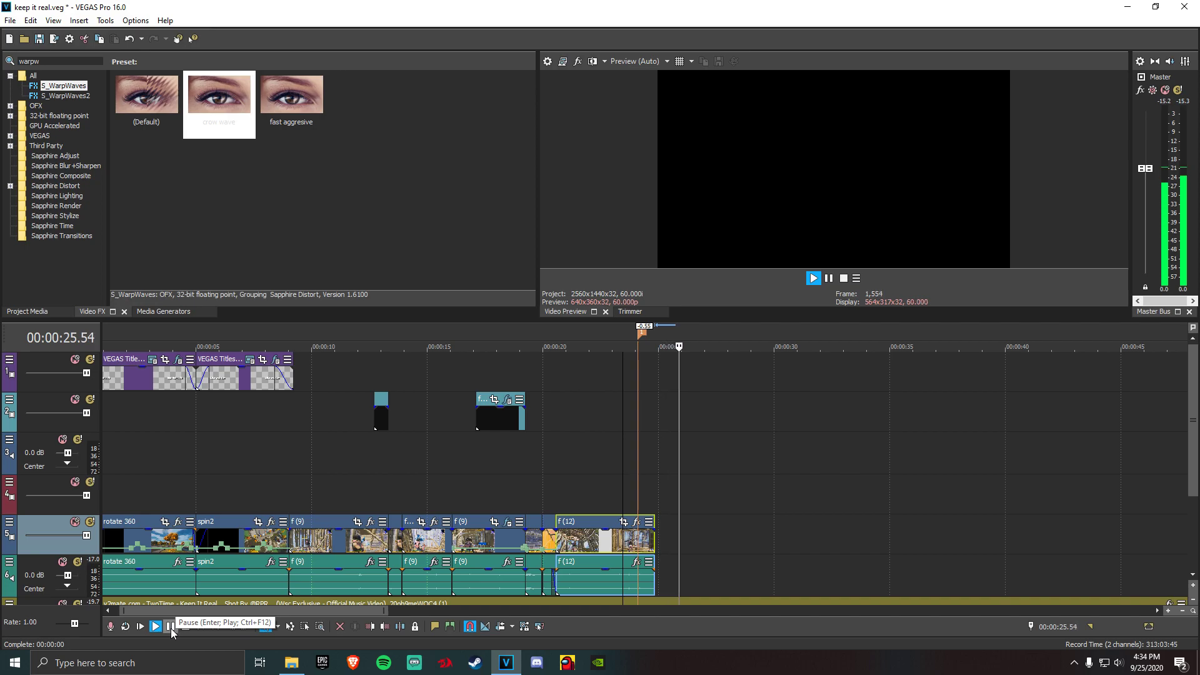
pyautogui.click(170, 628)
# Add a velocity envelope to the f (12) clip
pyautogui.click(625, 549)
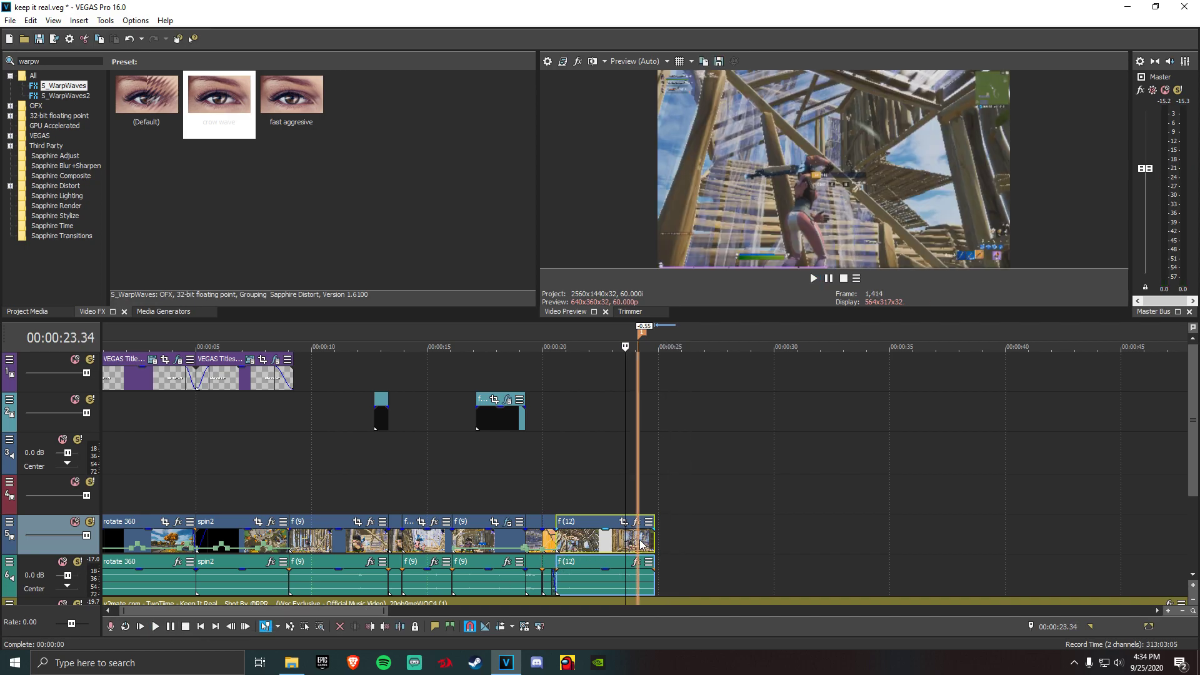
pyautogui.click(637, 549)
pyautogui.scroll(3, 625, 550)
pyautogui.scroll(2, 642, 555)
pyautogui.rightClick(638, 549)
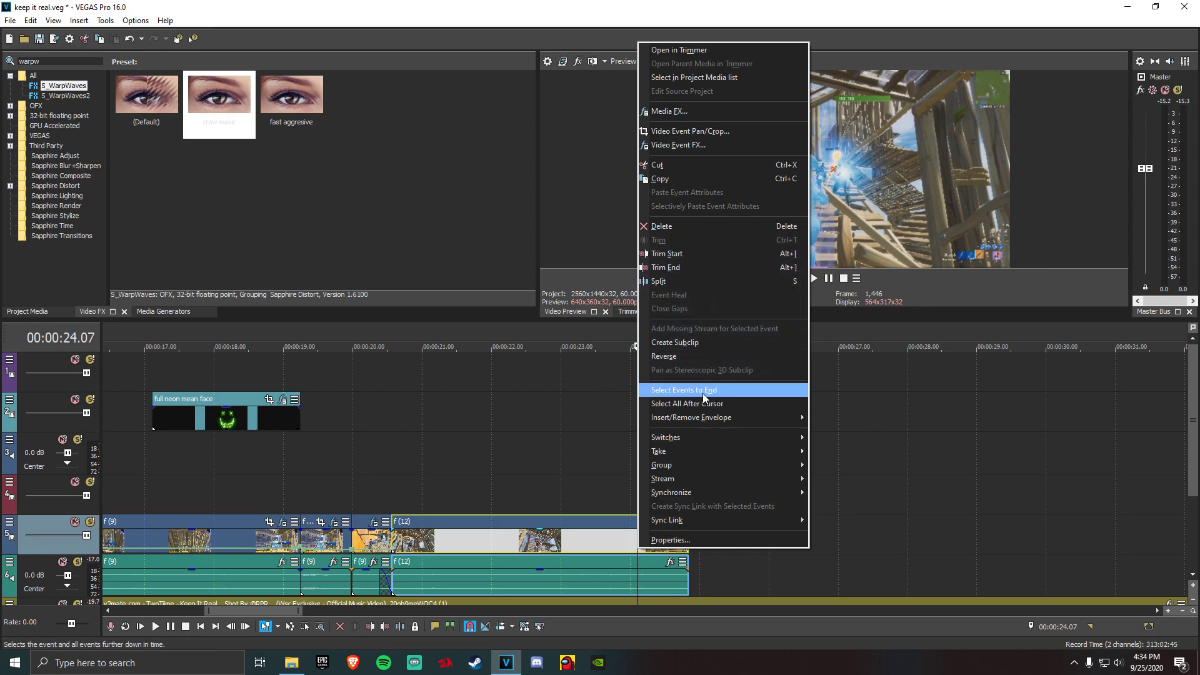
pyautogui.moveTo(702, 418)
pyautogui.click(828, 417)
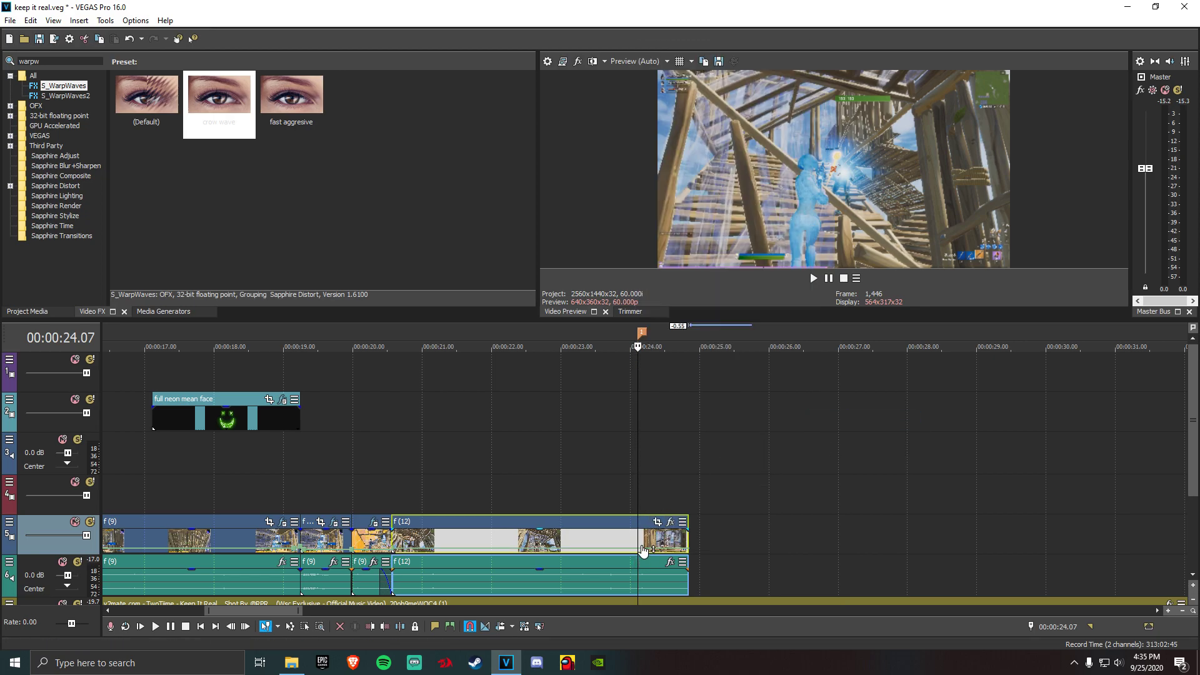
# Add velocity points to the f (12) clip at 00:00:24.07 and 00:00:24.00, and set the 00:00:24.00 point to normal velocity
pyautogui.rightClick(644, 550)
pyautogui.click(655, 396)
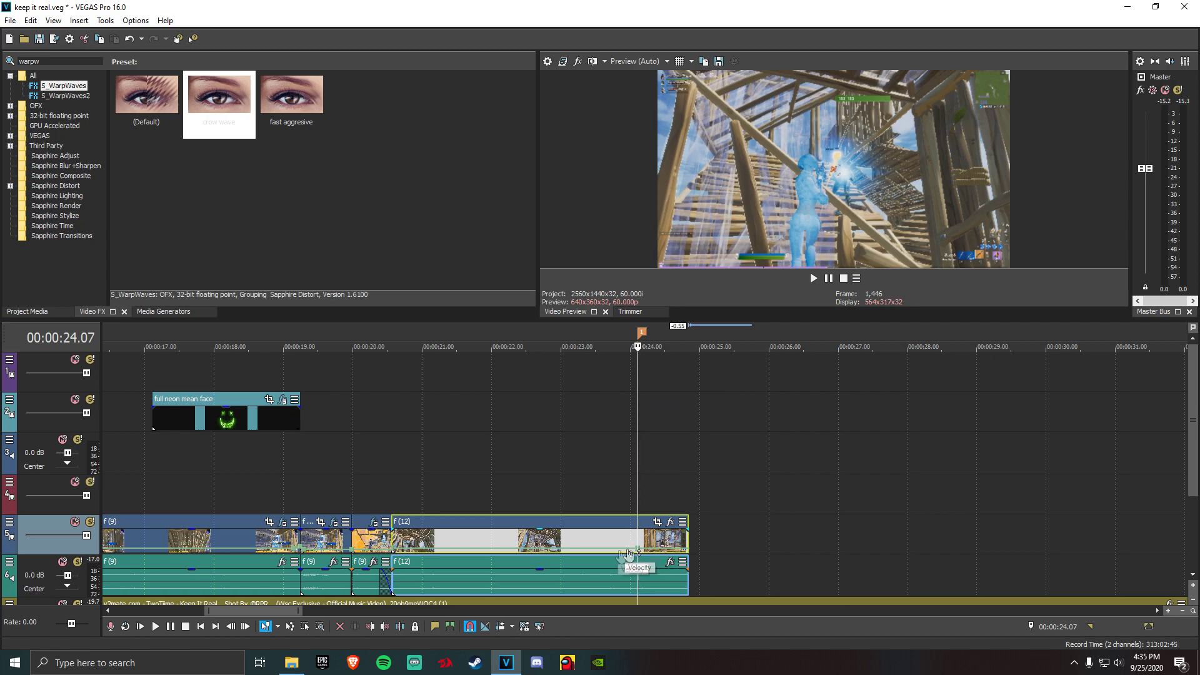
pyautogui.click(231, 627)
pyautogui.click(231, 627)
pyautogui.click(231, 627)
pyautogui.click(231, 627)
pyautogui.click(232, 627)
pyautogui.click(231, 626)
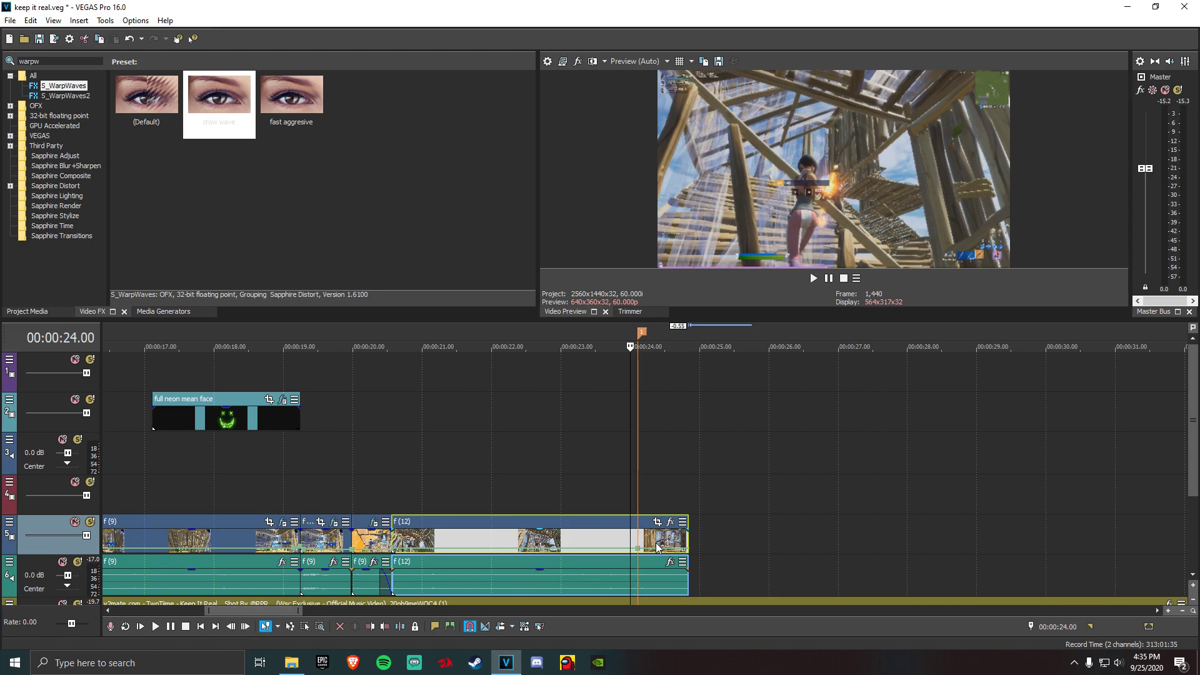
pyautogui.rightClick(630, 551)
pyautogui.click(650, 423)
pyautogui.rightClick(629, 548)
pyautogui.click(691, 293)
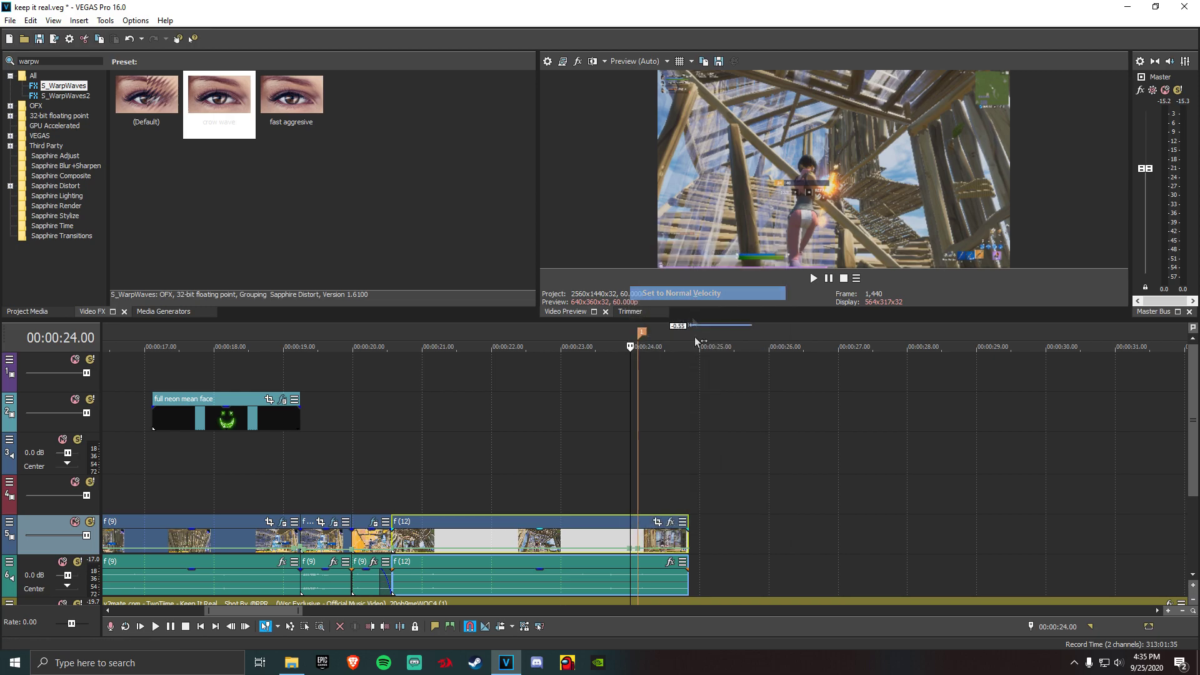
# Set a velocity point just after the marker, near the end of video clip f (12), to 50% forward velocity
pyautogui.click(637, 543)
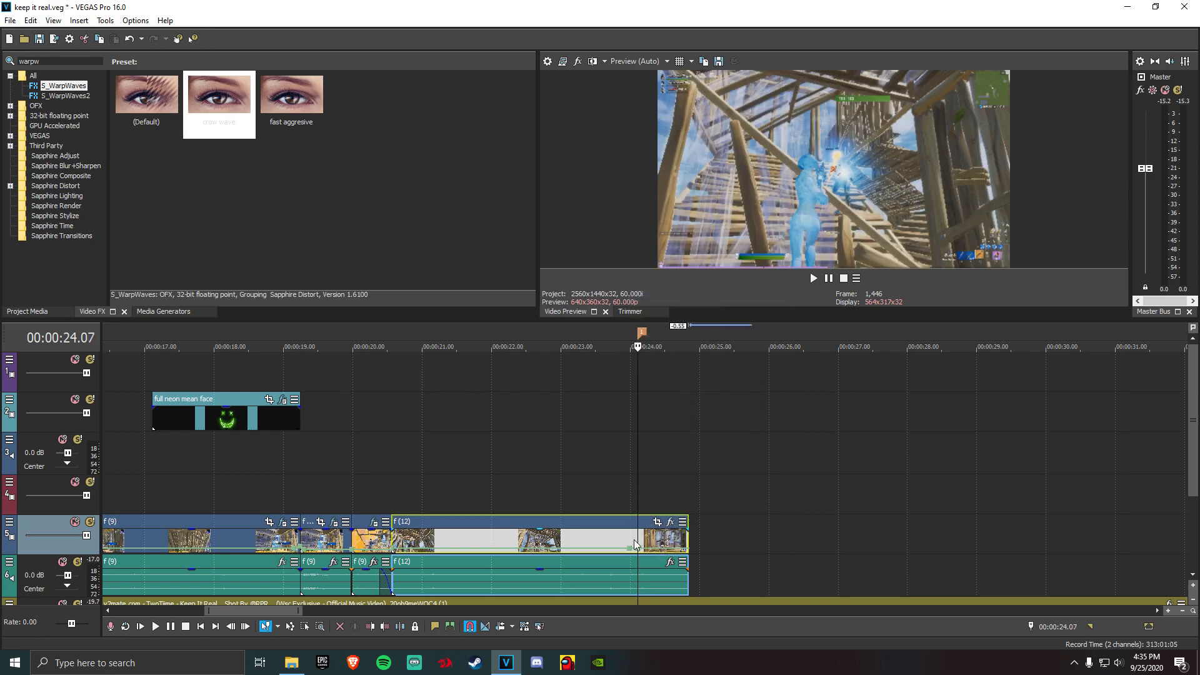
pyautogui.press('Right')
pyautogui.press('Right')
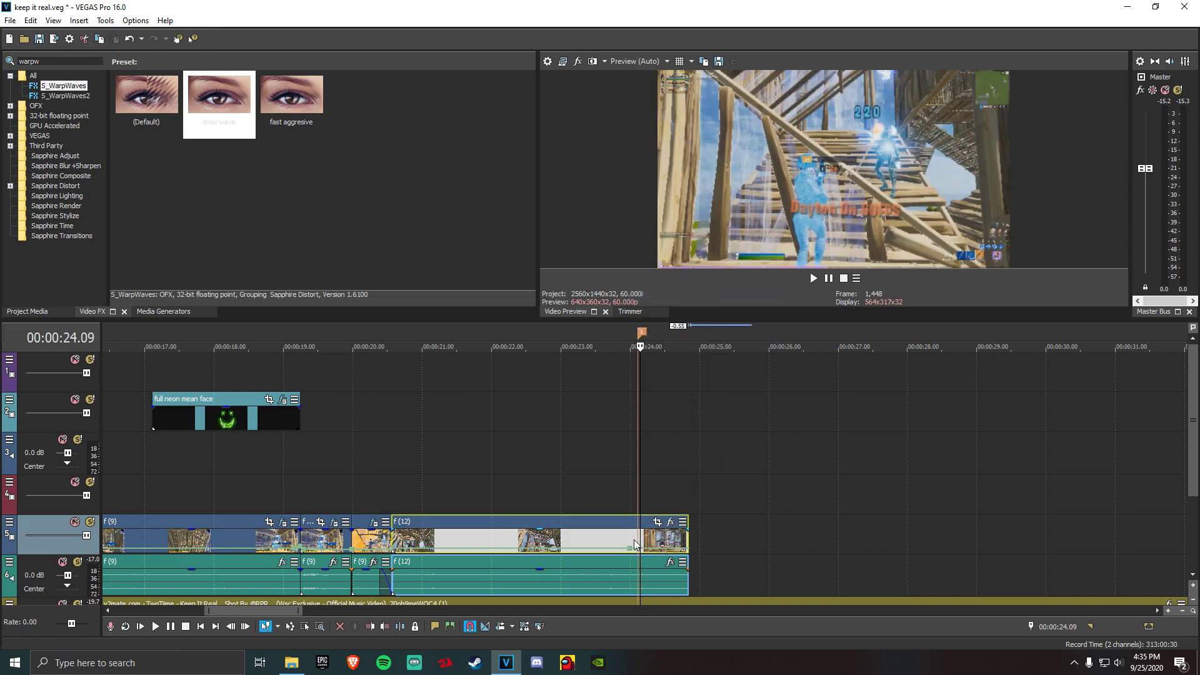
pyautogui.rightClick(640, 547)
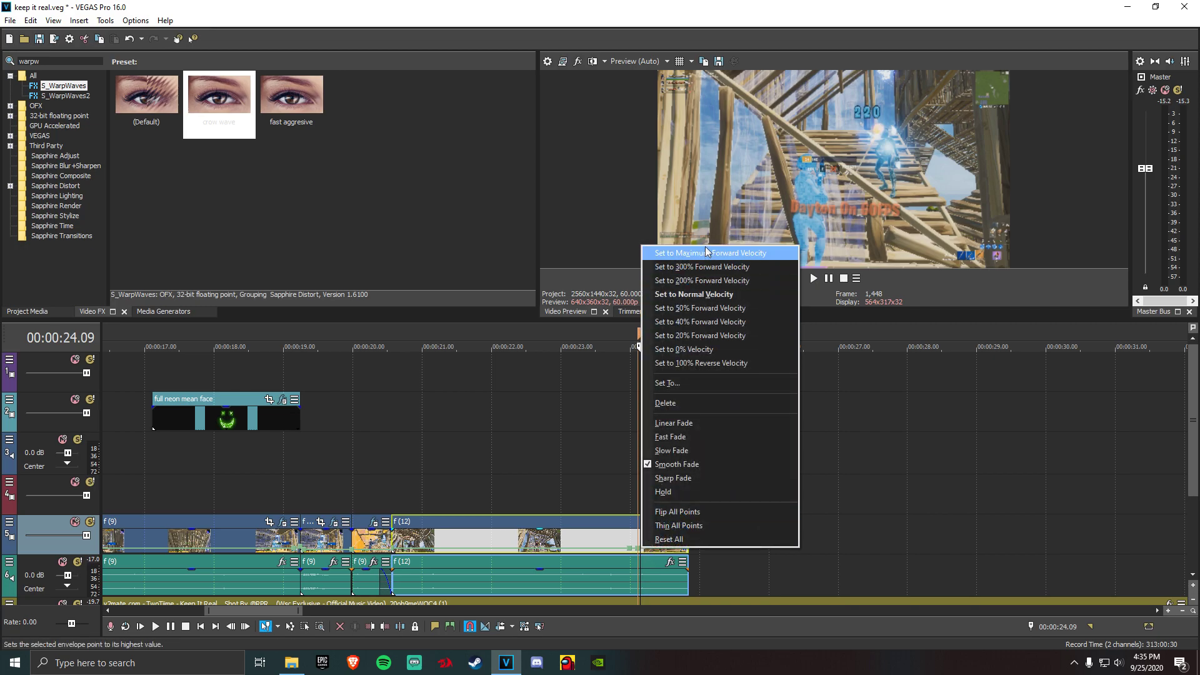
pyautogui.press('Escape')
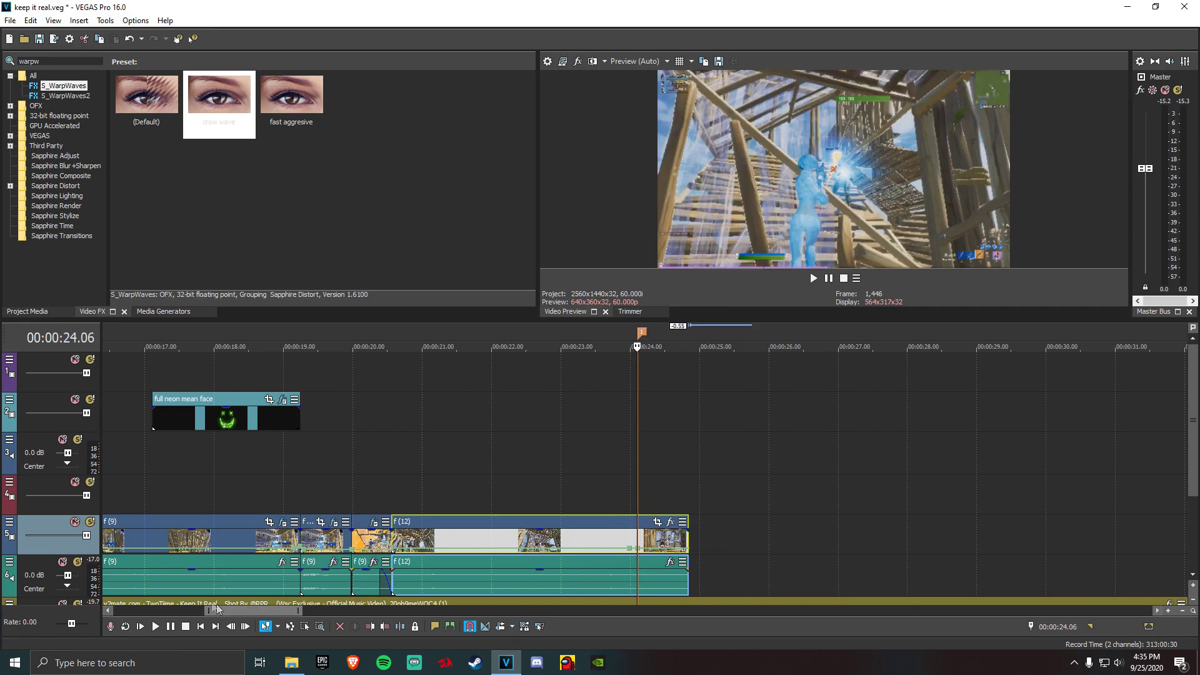
pyautogui.press('Left')
pyautogui.click(245, 626)
pyautogui.click(245, 626)
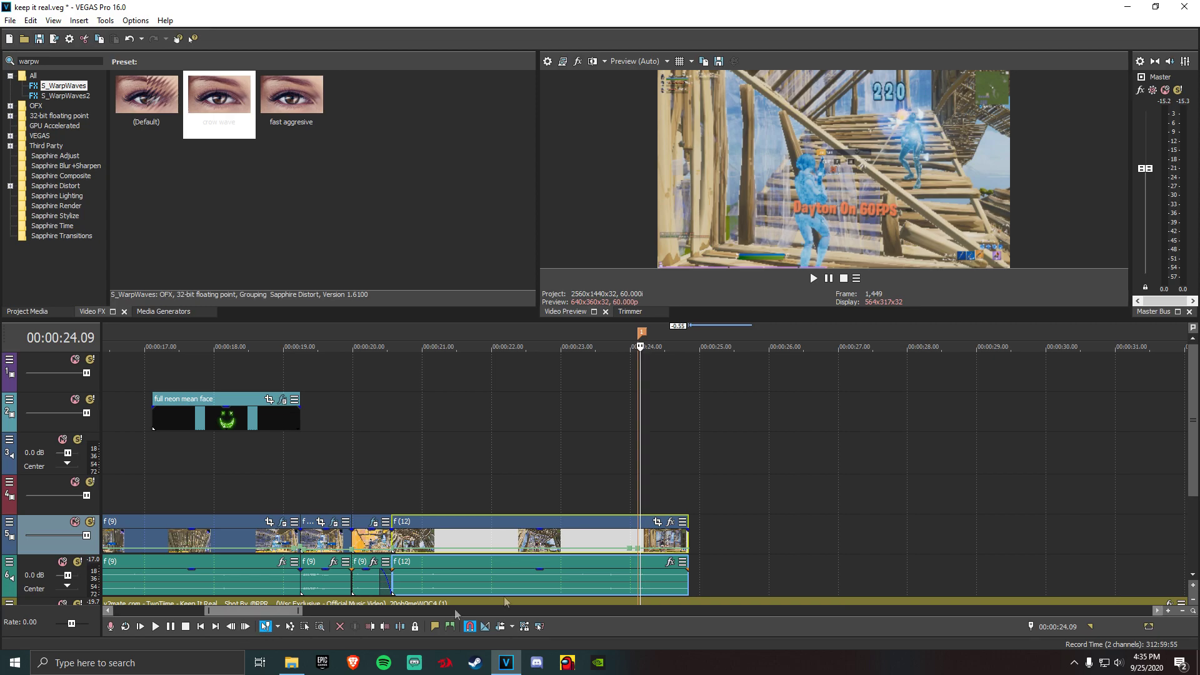
pyautogui.rightClick(643, 546)
pyautogui.click(673, 401)
pyautogui.rightClick(645, 548)
pyautogui.click(700, 308)
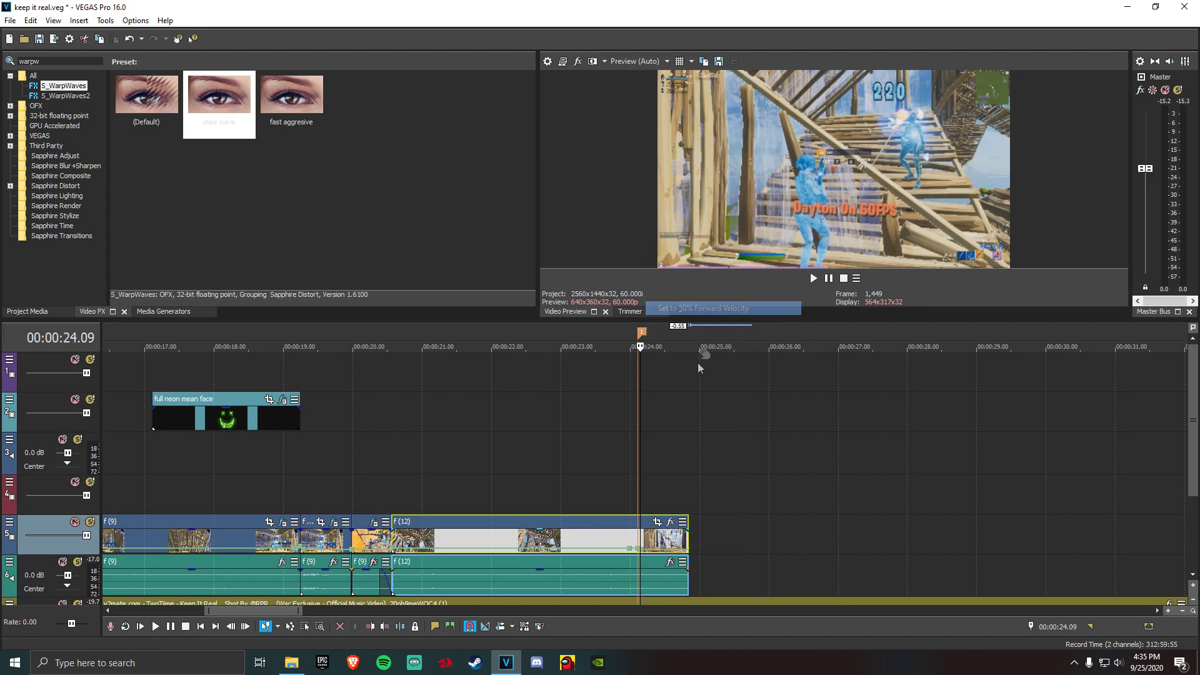
# Set the velocity point at the marker in clip f (12) to 200% forward velocity
pyautogui.scroll(3, 622, 587)
pyautogui.click(585, 542)
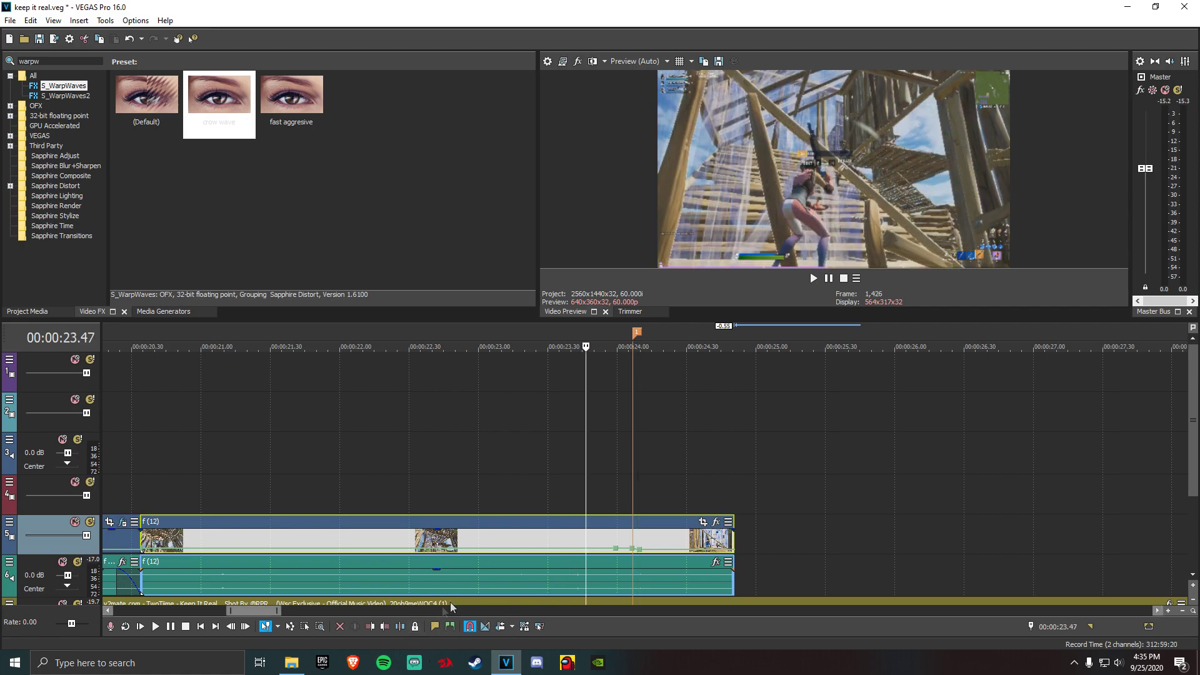
pyautogui.rightClick(634, 550)
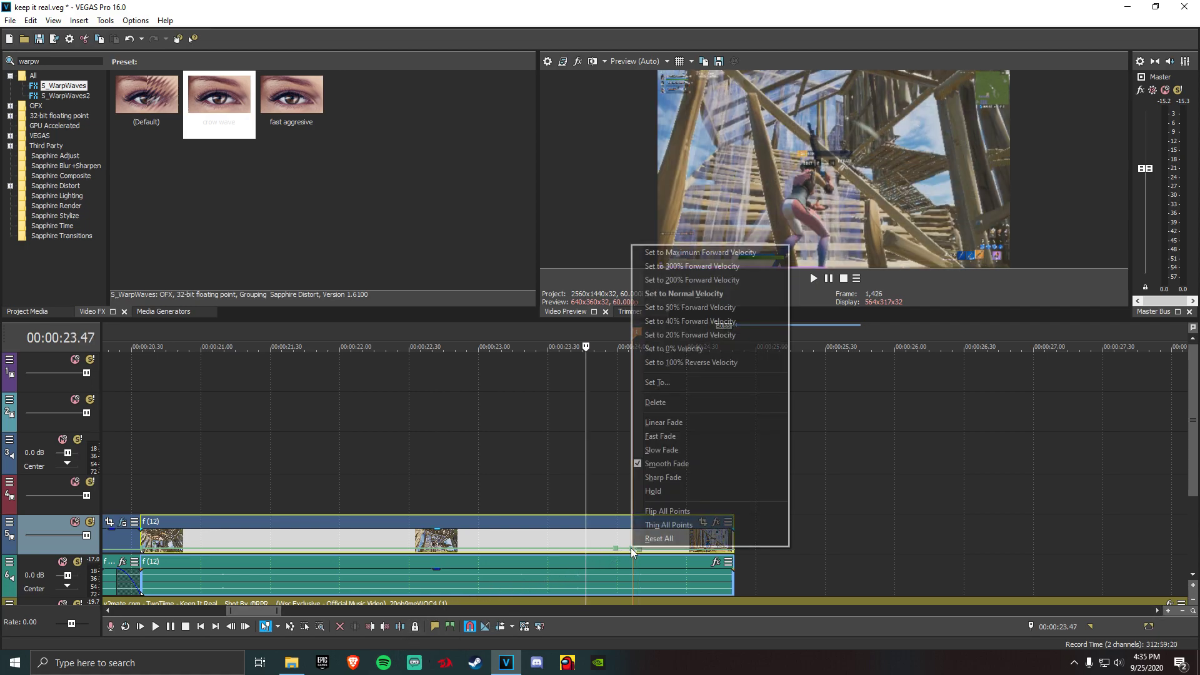
pyautogui.click(692, 279)
# Play back the end of clip f (12) to check the velocity change around the marker
pyautogui.scroll(-5, 494, 598)
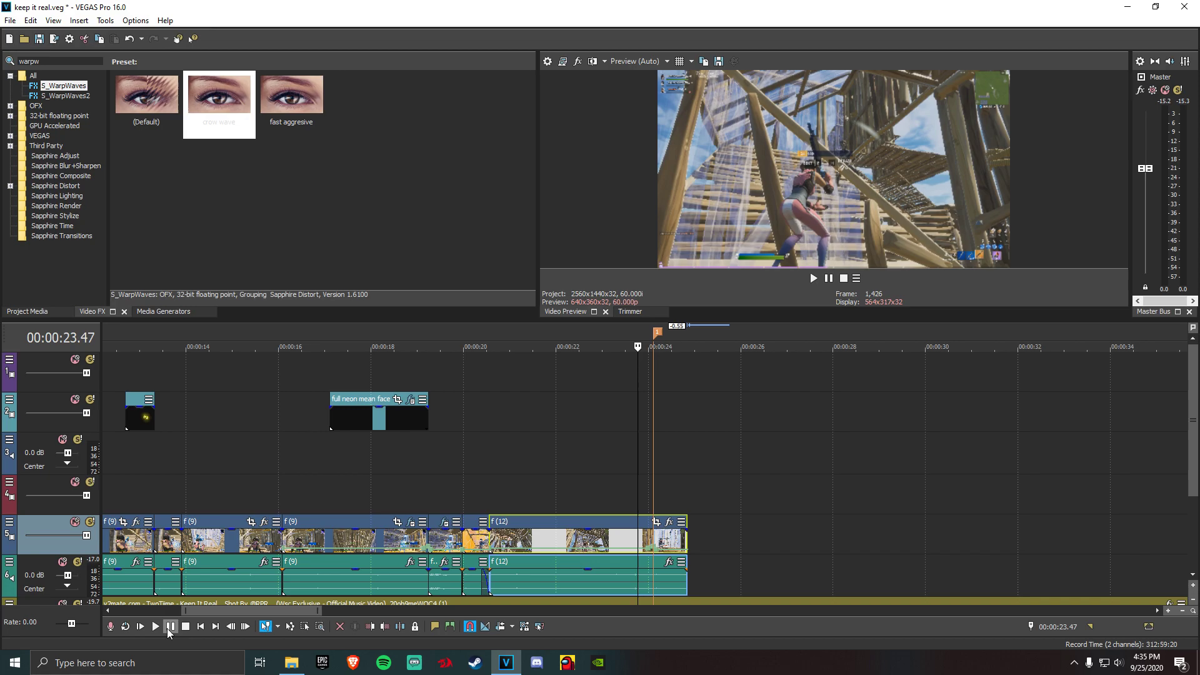
pyautogui.click(170, 627)
pyautogui.click(608, 550)
pyautogui.click(153, 624)
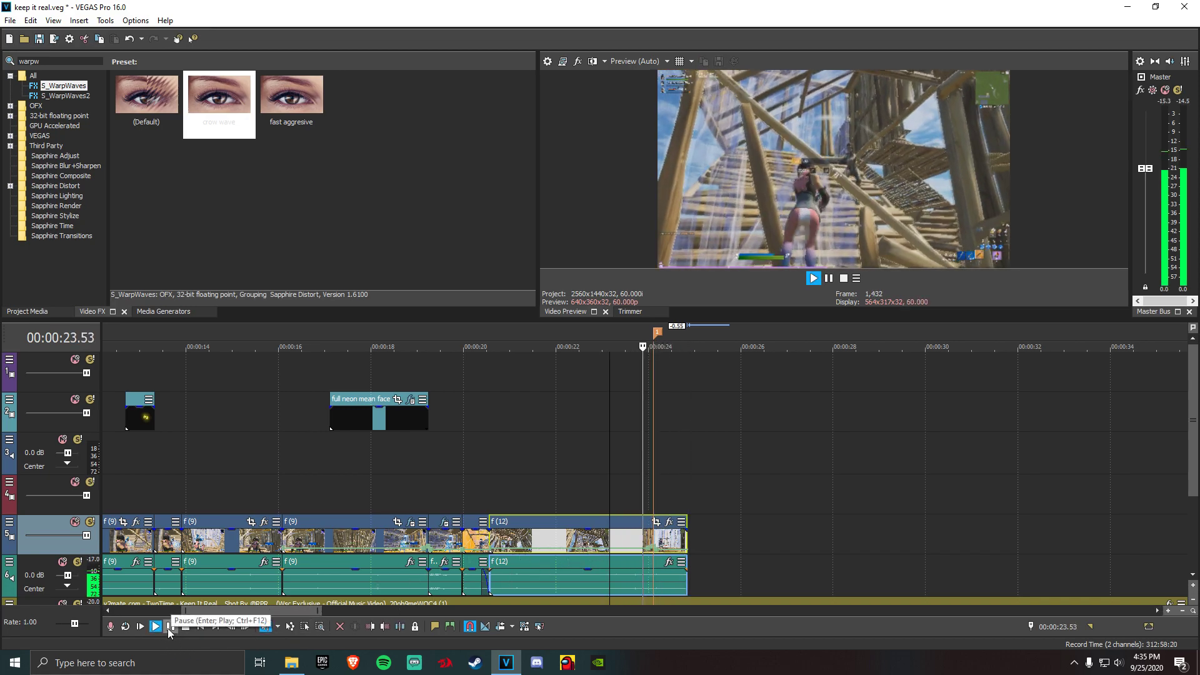
pyautogui.click(169, 627)
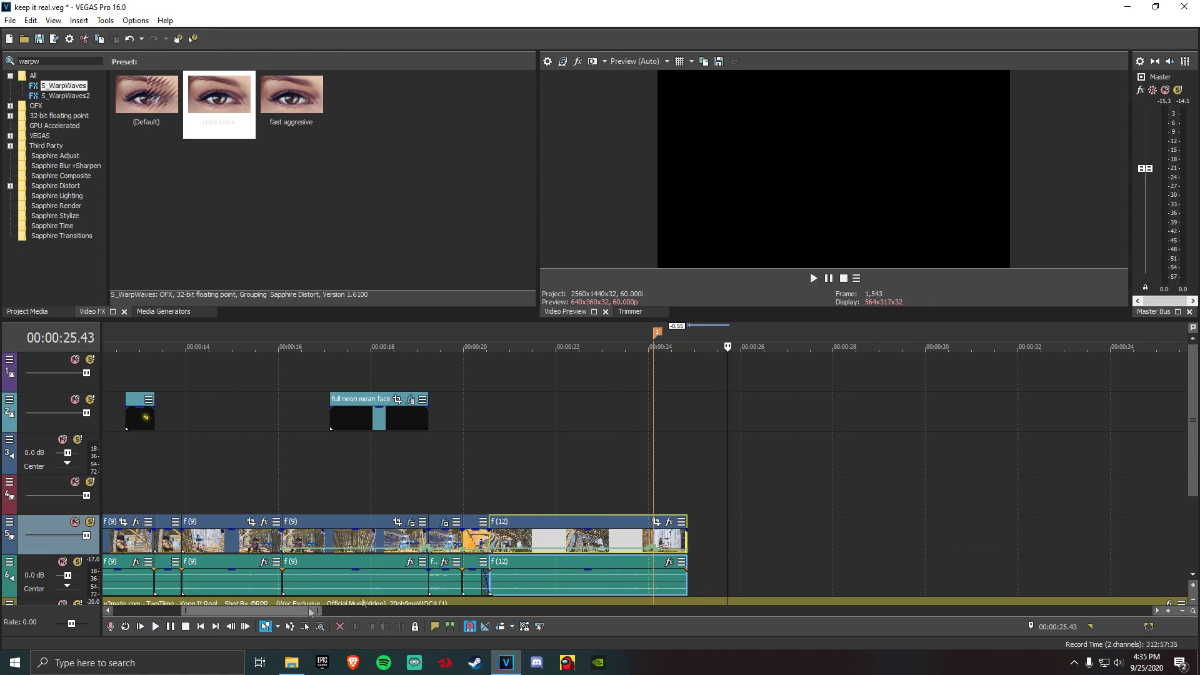
# Import demon face.mp4 from the Downloads folder into the timeline at the marker
pyautogui.scroll(2, 537, 562)
pyautogui.click(490, 541)
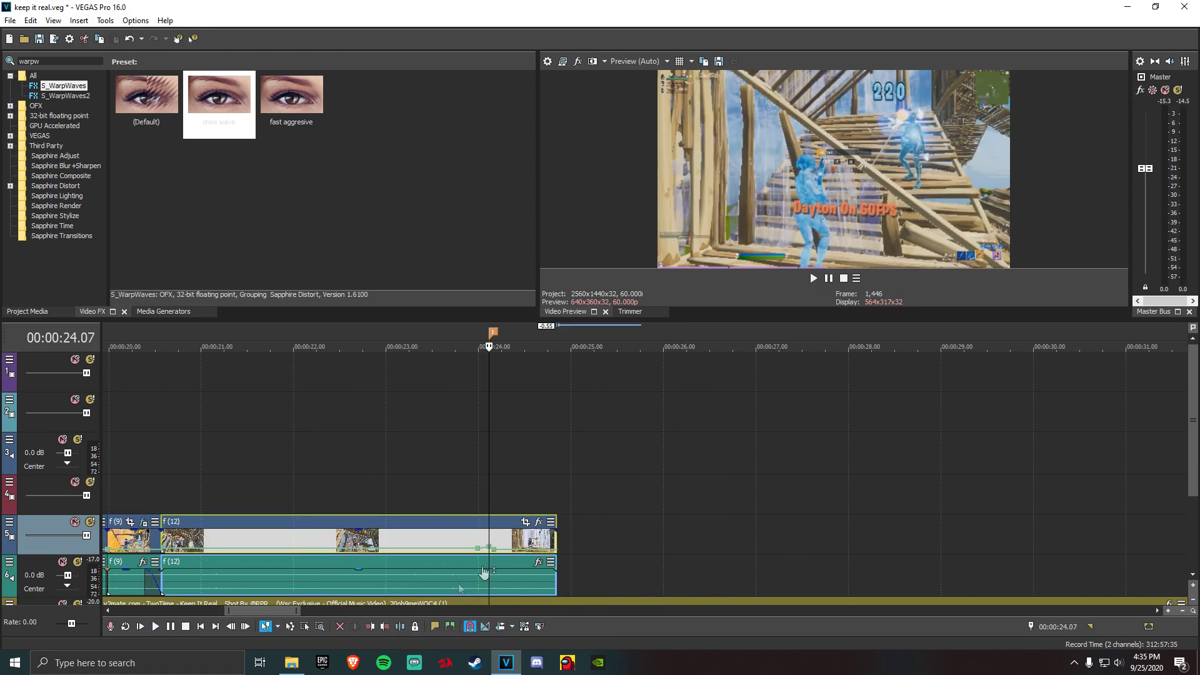
pyautogui.click(70, 69)
pyautogui.click(11, 24)
pyautogui.click(31, 47)
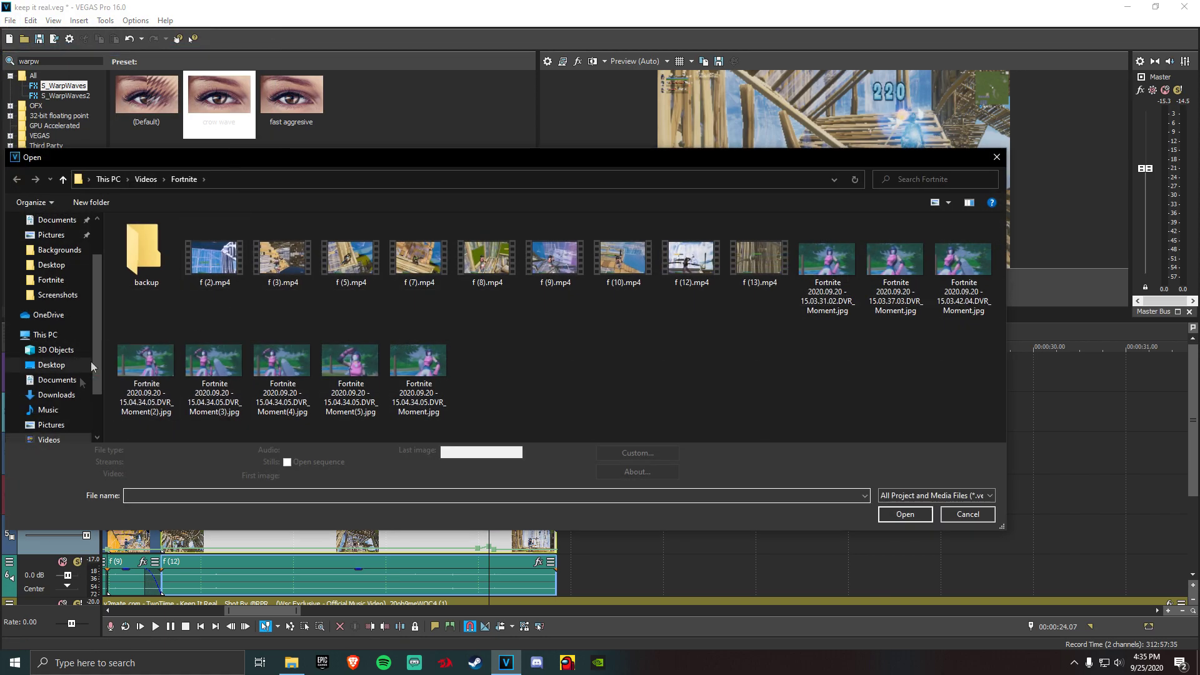
pyautogui.scroll(-2, 62, 350)
pyautogui.click(56, 350)
pyautogui.scroll(7, 252, 350)
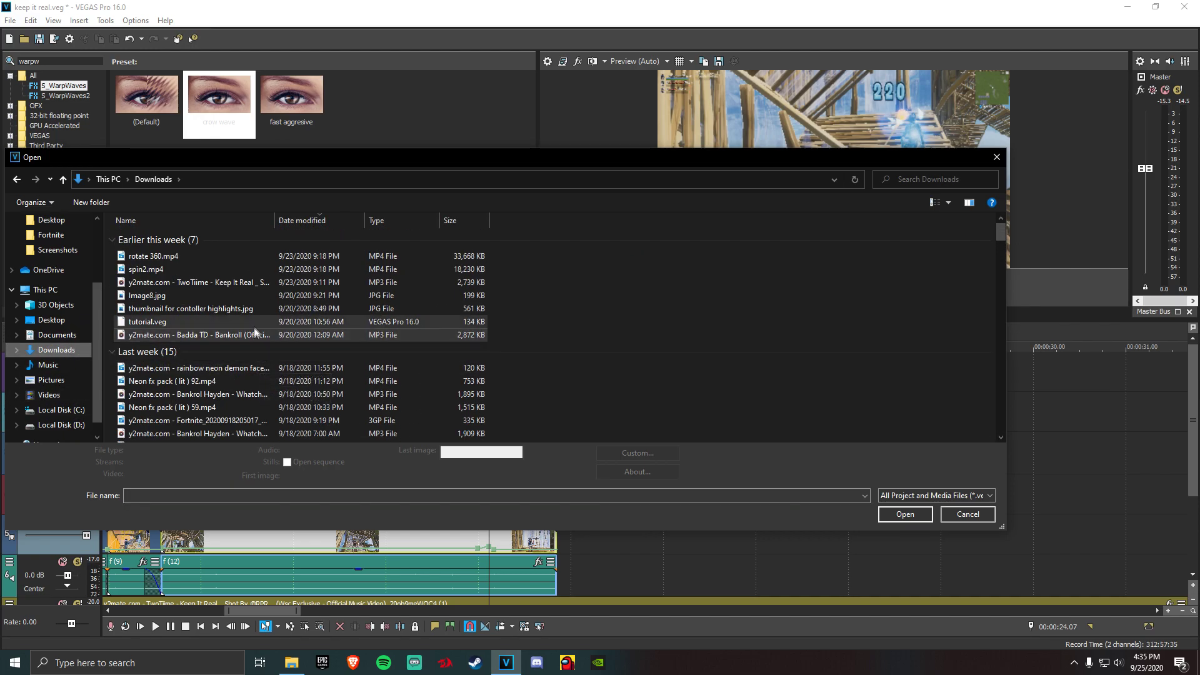
pyautogui.scroll(-15, 254, 332)
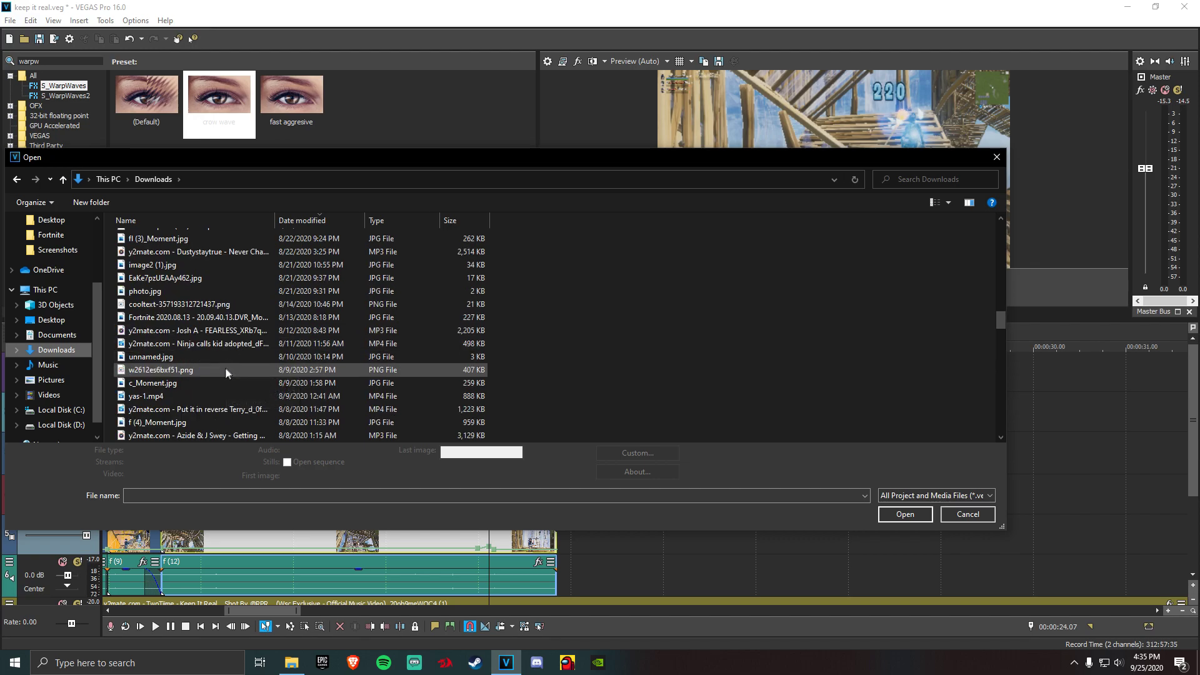
pyautogui.scroll(4, 224, 368)
pyautogui.scroll(3, 234, 364)
pyautogui.doubleClick(213, 406)
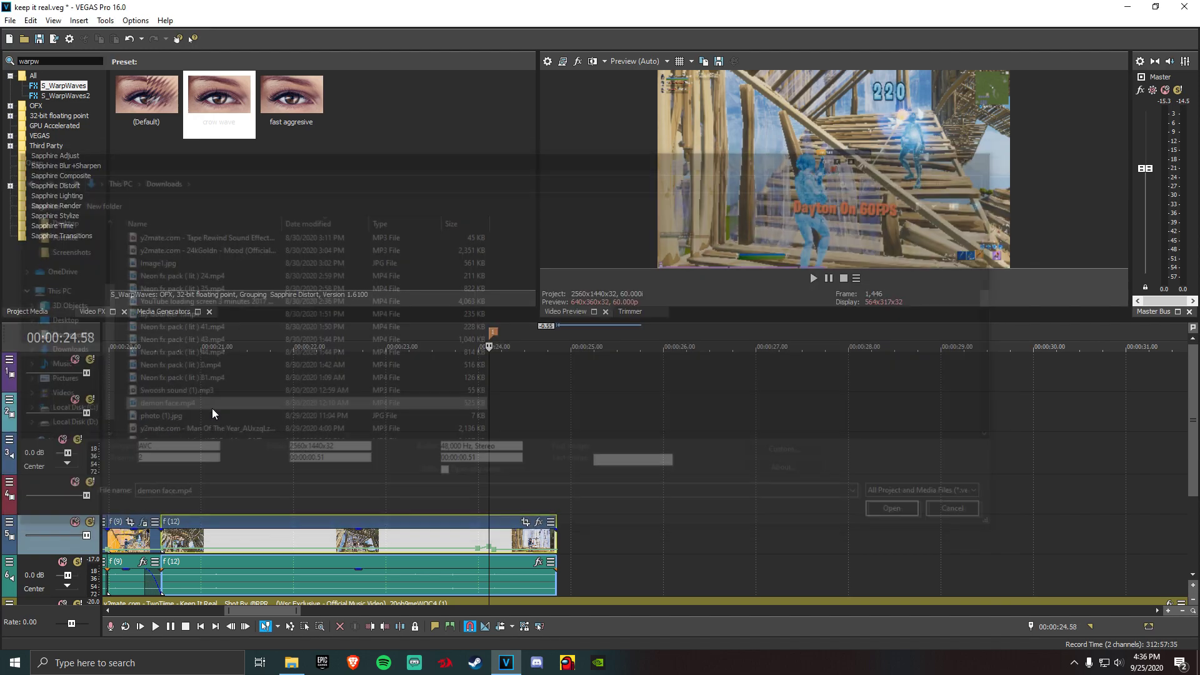
# Delete the demon face clip's audio and place its video on track 2 so that it ends at the marker
pyautogui.moveTo(498, 538); pyautogui.dragTo(519, 507)
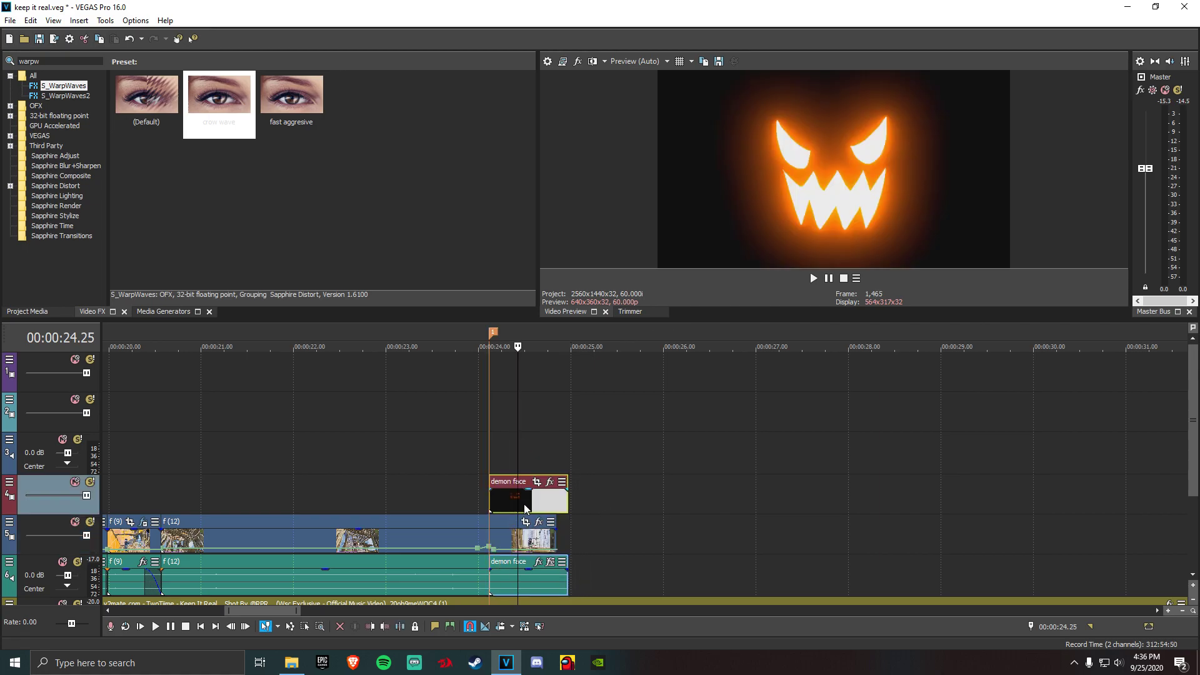
pyautogui.rightClick(542, 578)
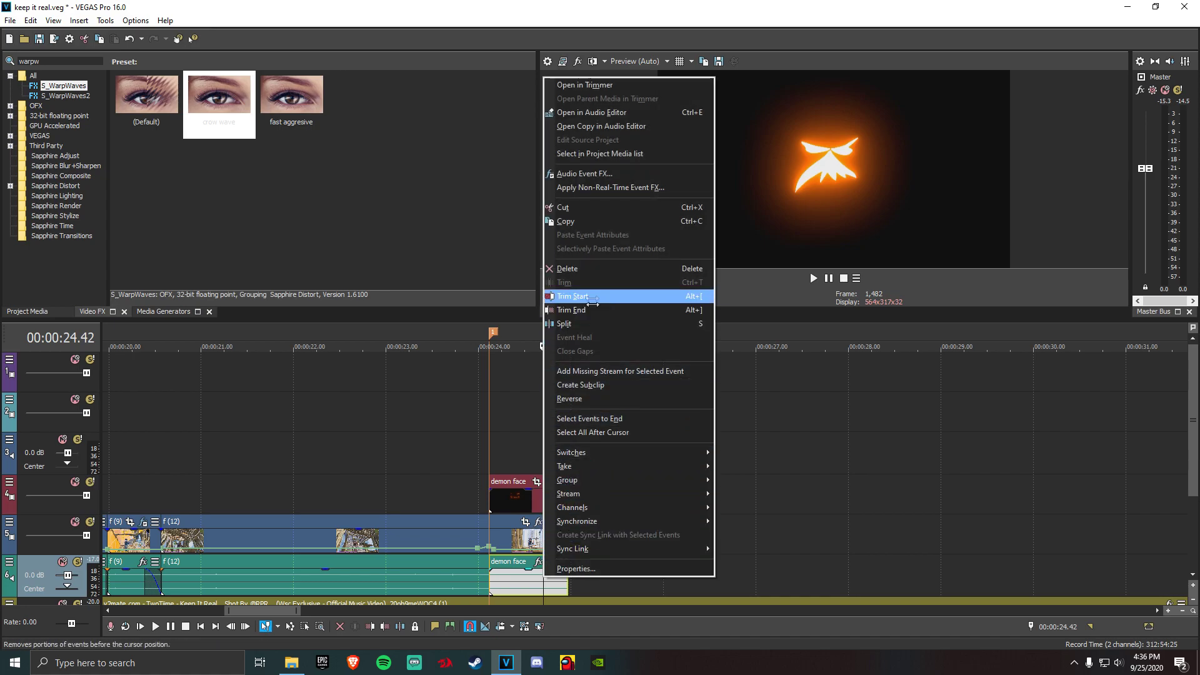
pyautogui.click(587, 269)
pyautogui.moveTo(530, 500); pyautogui.dragTo(457, 414)
pyautogui.click(514, 416)
pyautogui.click(471, 416)
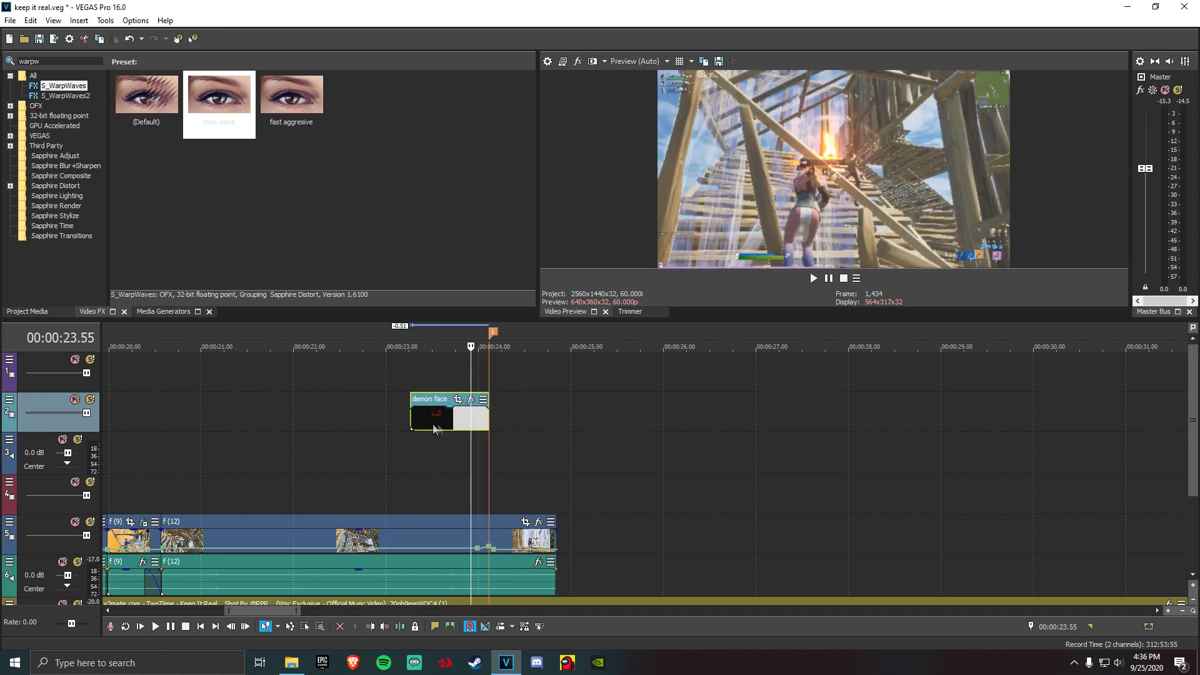
# Import Swoosh sound (1).mp3 from the Downloads folder into the timeline just before the marker
pyautogui.scroll(-2, 430, 463)
pyautogui.click(11, 20)
pyautogui.click(38, 47)
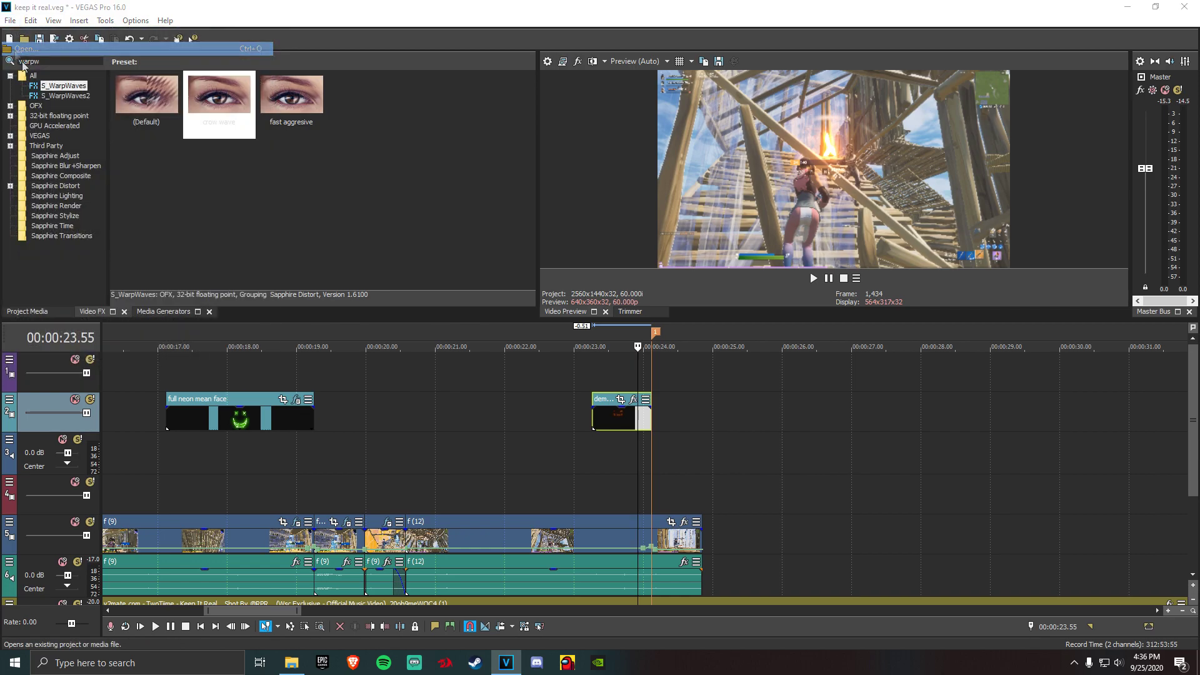
pyautogui.scroll(-3, 183, 346)
pyautogui.scroll(2, 178, 336)
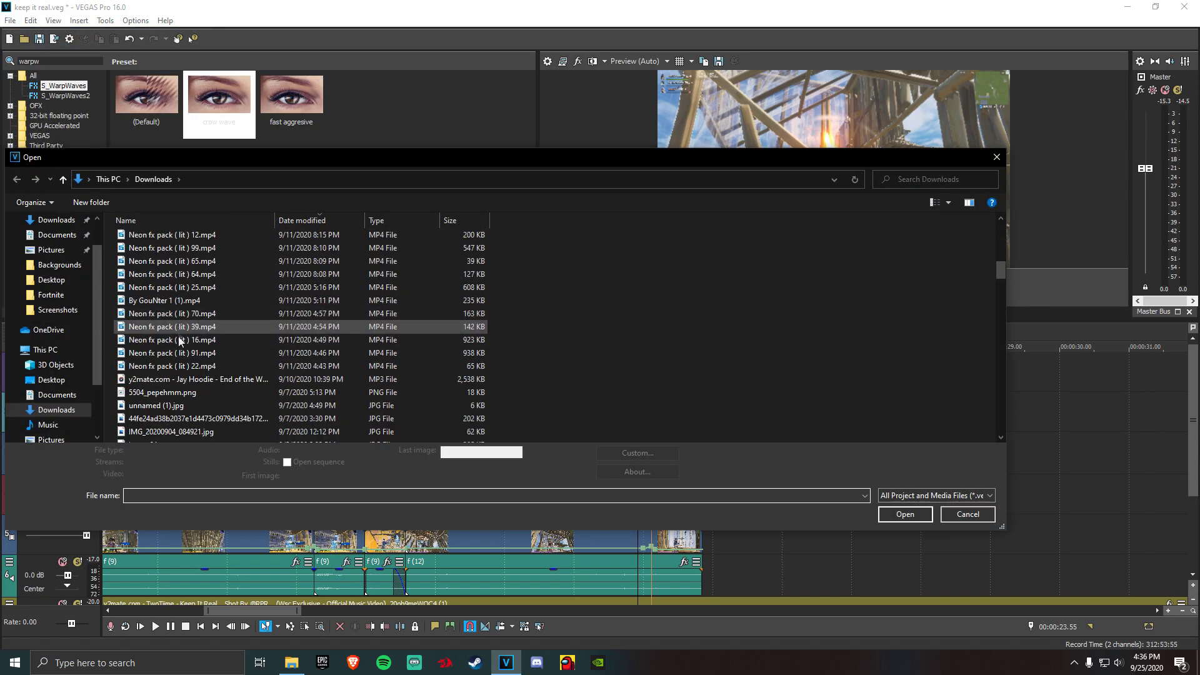
pyautogui.scroll(4, 174, 383)
pyautogui.scroll(-10, 175, 369)
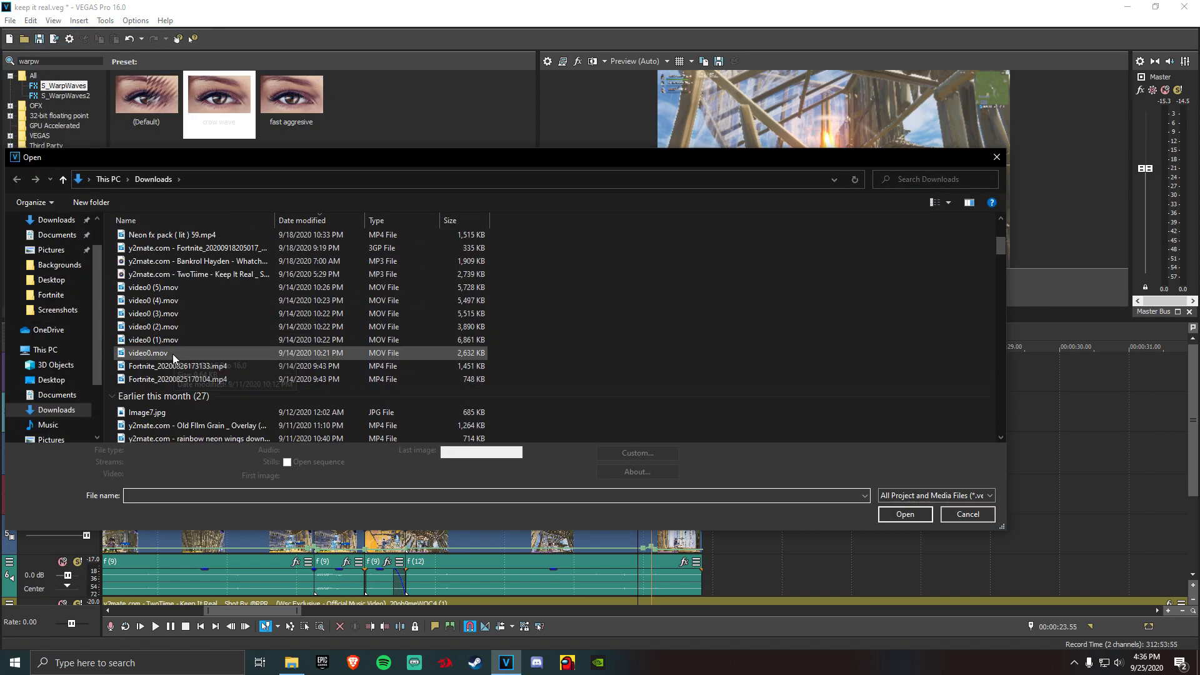
pyautogui.scroll(-4, 172, 360)
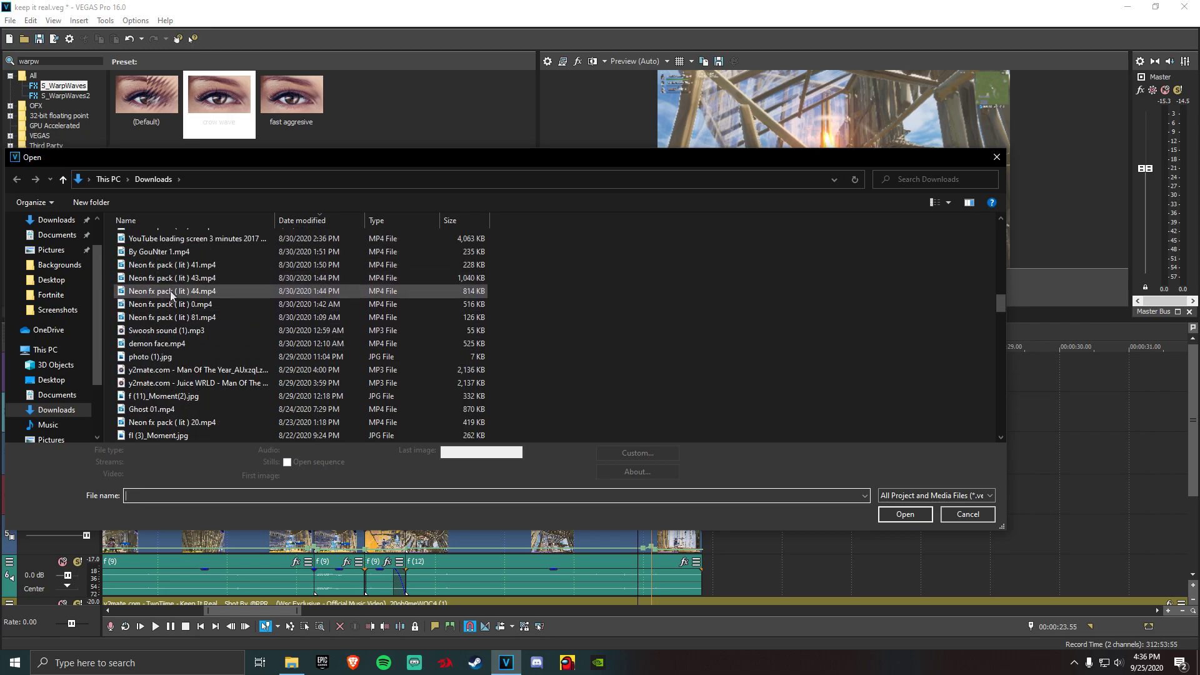
pyautogui.scroll(-1, 184, 338)
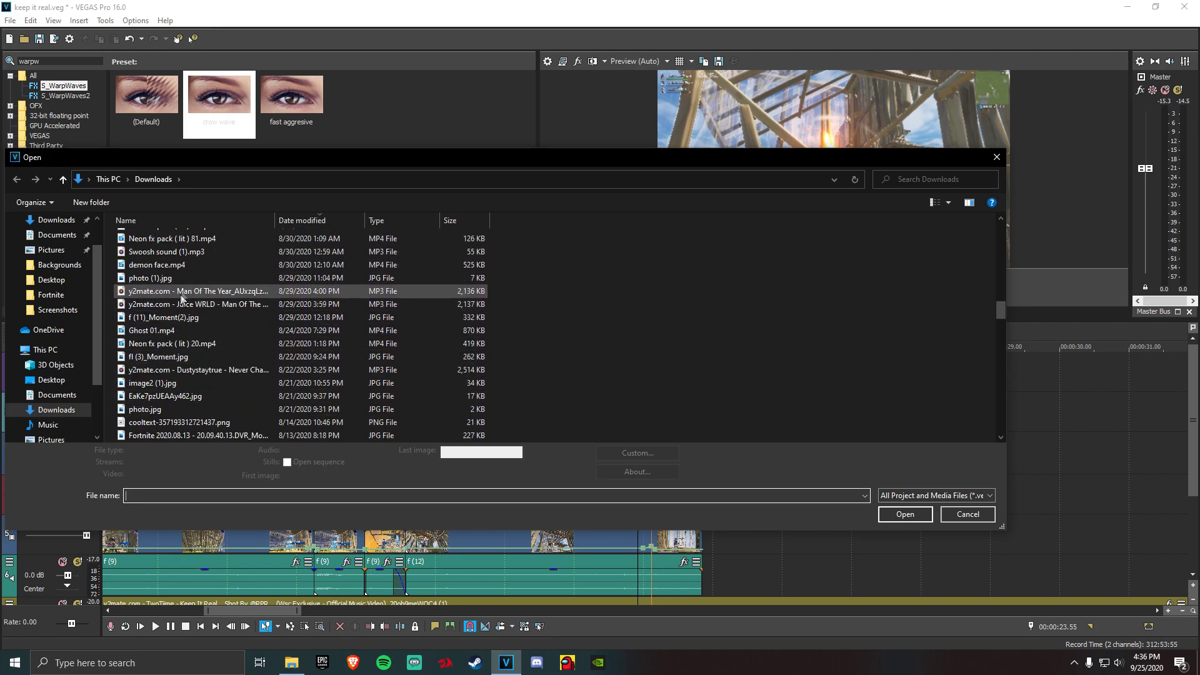
pyautogui.doubleClick(185, 253)
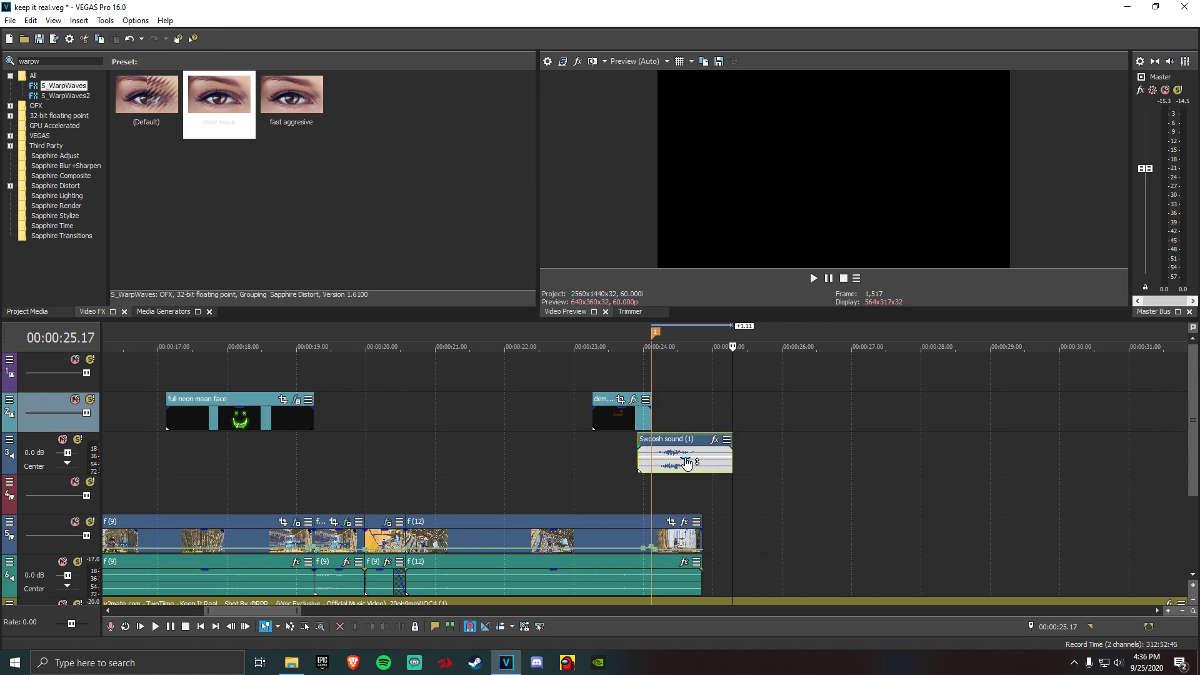
# Move the swoosh sound to its own track below the music, peaking around the marker, and set that track's volume to -11.4 dB
pyautogui.moveTo(698, 467); pyautogui.dragTo(678, 587)
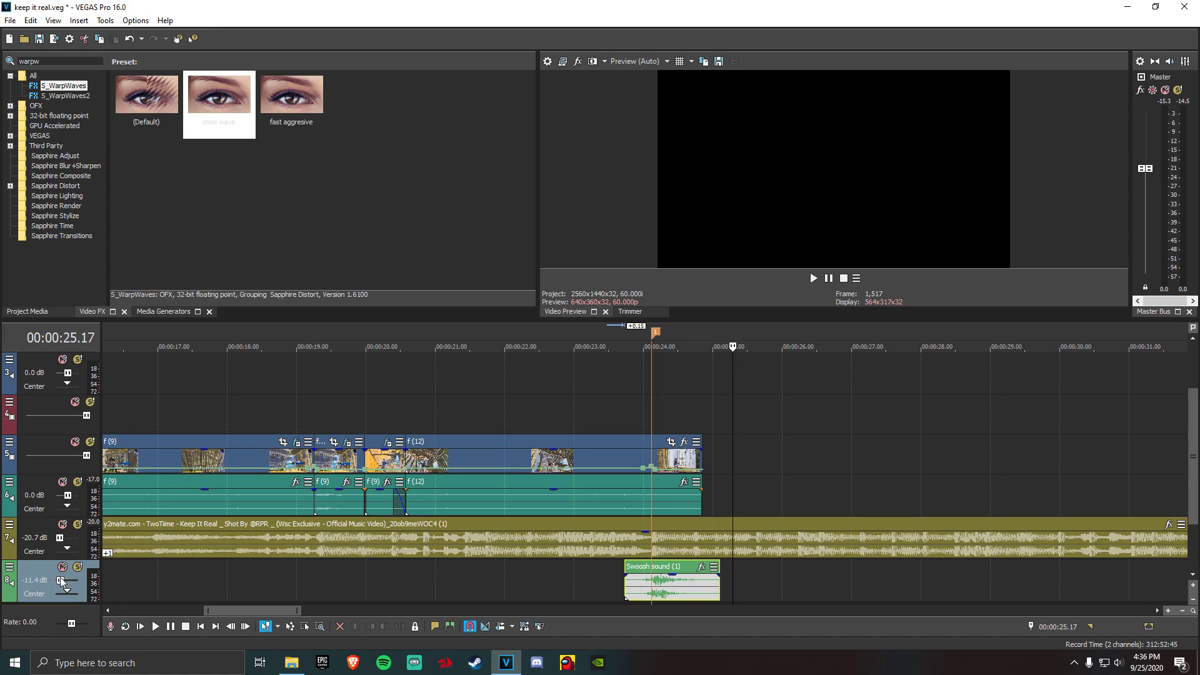
pyautogui.click(667, 585)
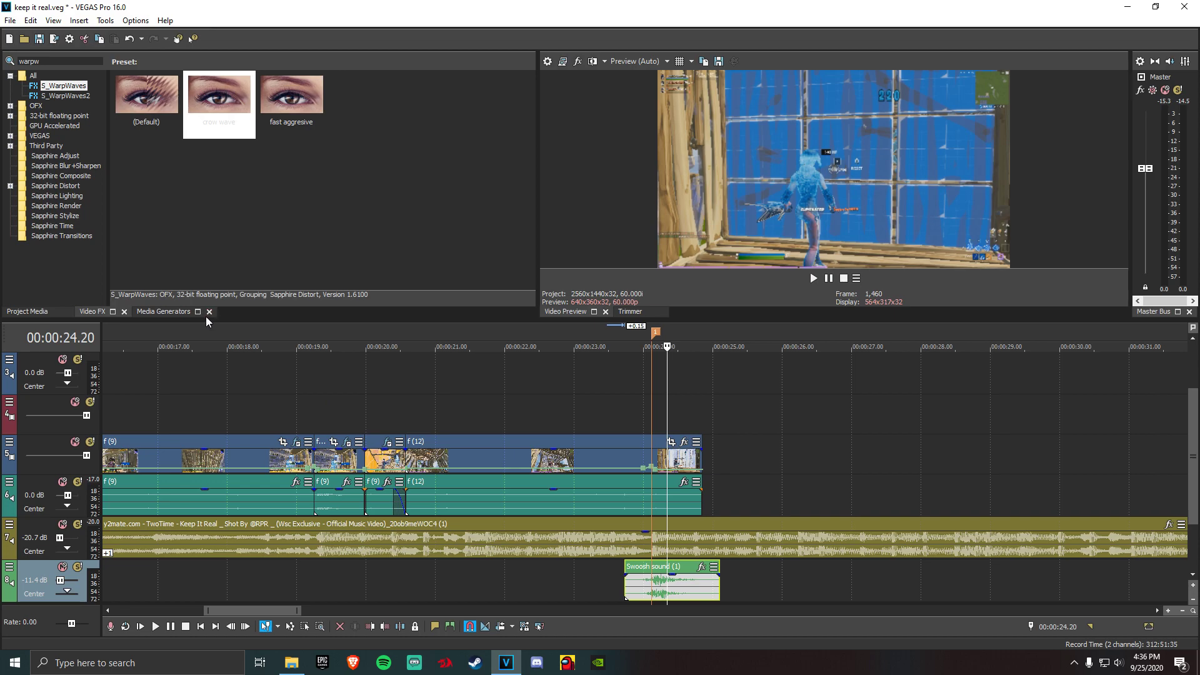
# Add a second Swoosh sound (1).mp3 from the project media to track 8, around the cut at 00:00:19.59
pyautogui.click(68, 310)
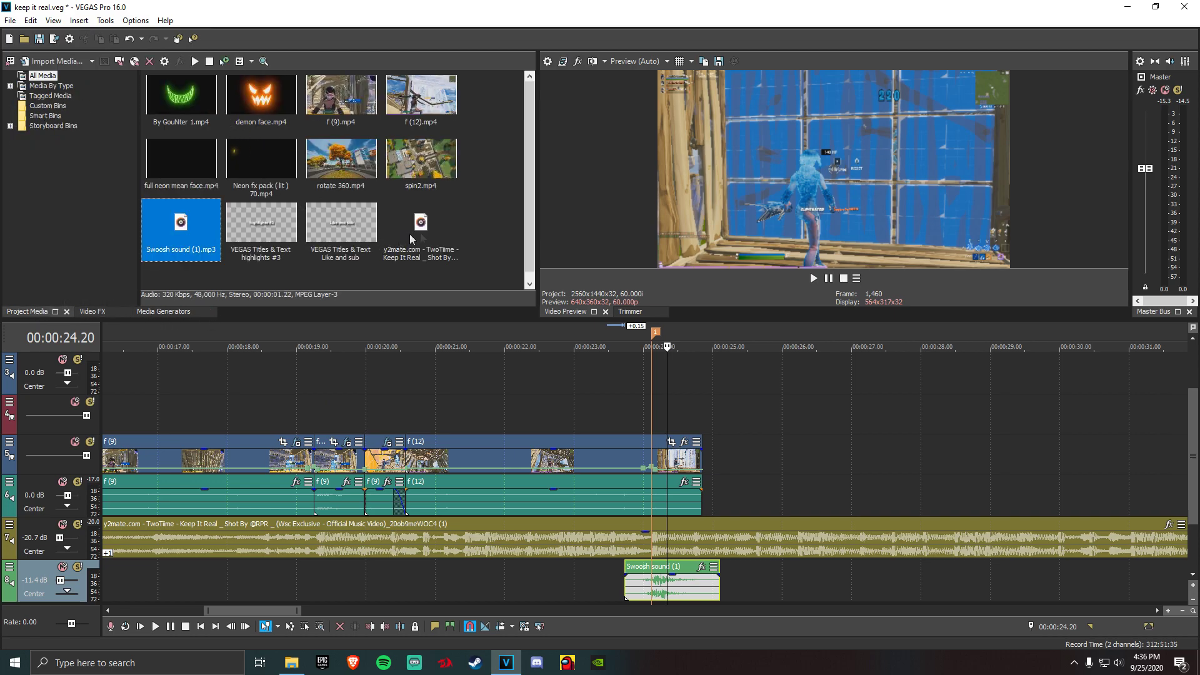
pyautogui.moveTo(528, 133); pyautogui.dragTo(528, 200)
pyautogui.moveTo(165, 230); pyautogui.dragTo(404, 581)
pyautogui.scroll(-3, 407, 582)
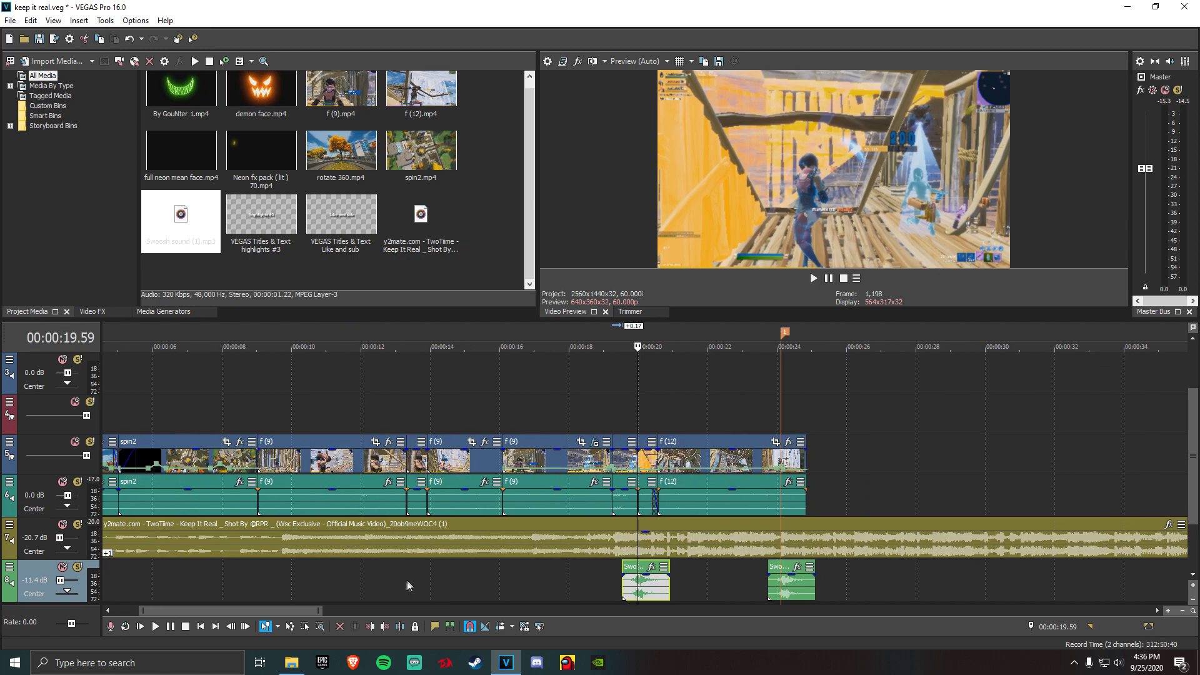
# Shift the swoosh sound at the marker slightly earlier on track 8 and place the playhead at 00:00:23.57
pyautogui.click(786, 592)
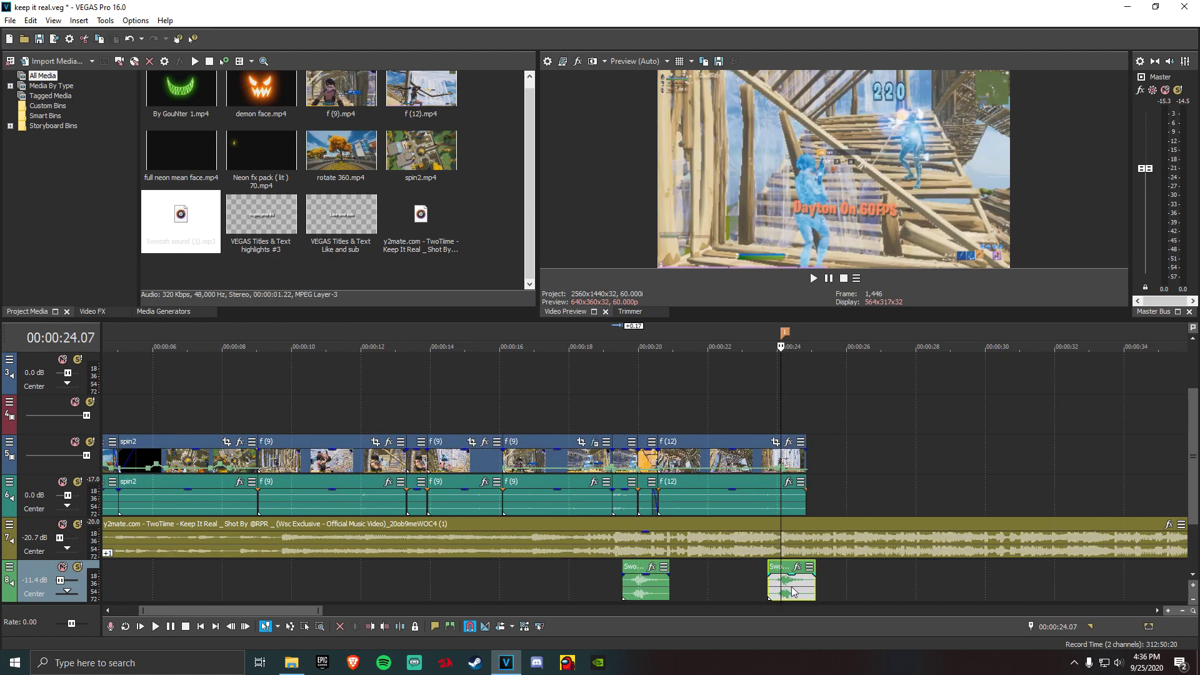
pyautogui.moveTo(797, 593); pyautogui.dragTo(790, 594)
pyautogui.hscroll(3, 789, 593)
pyautogui.scroll(8, 605, 481)
pyautogui.click(608, 455)
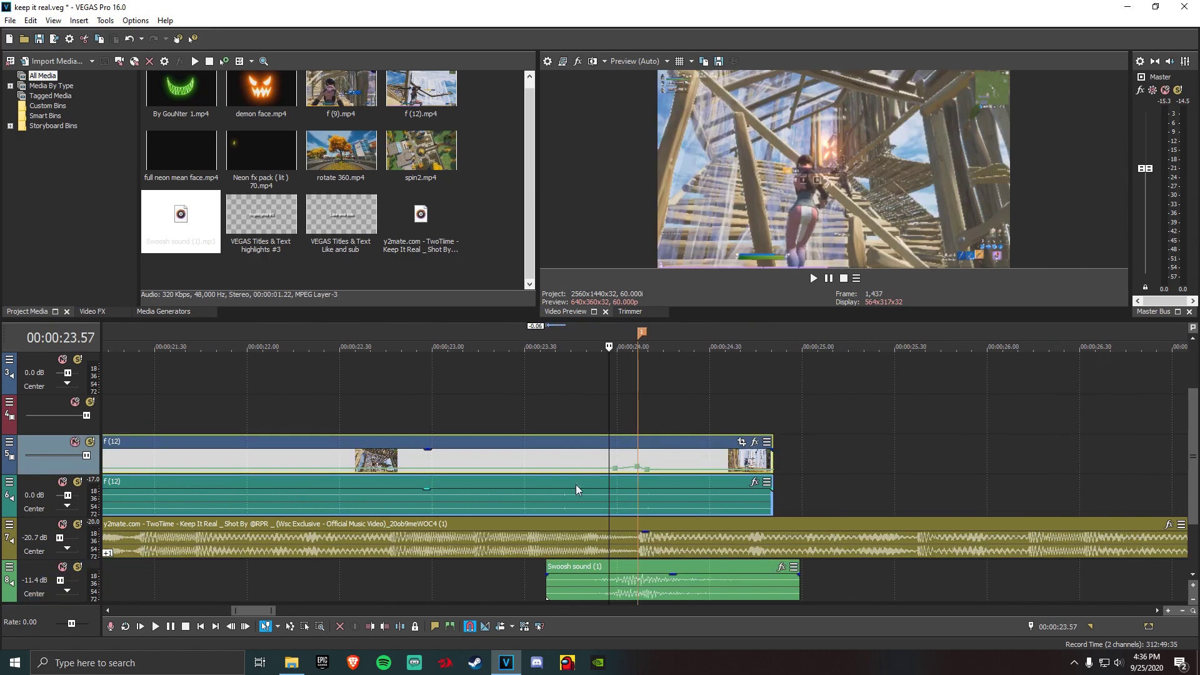
# Enlarge the timeline area's height so that more tracks fit below the preview
pyautogui.moveTo(261, 87); pyautogui.dragTo(500, 369)
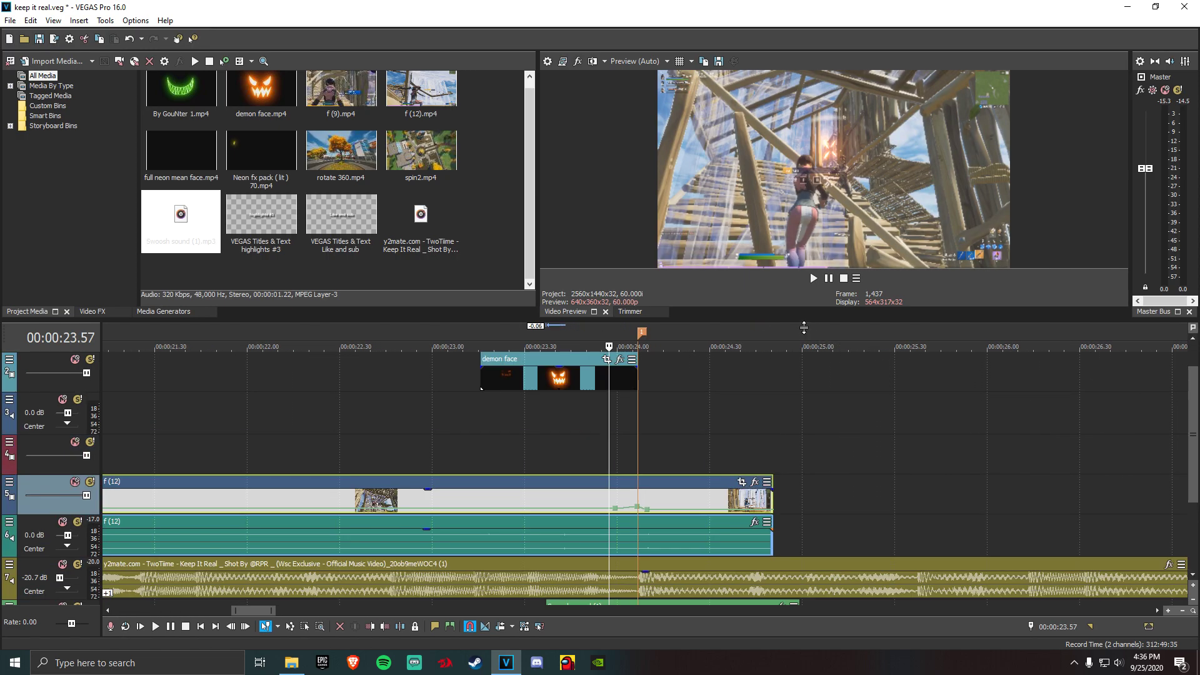
pyautogui.moveTo(805, 327); pyautogui.dragTo(789, 281)
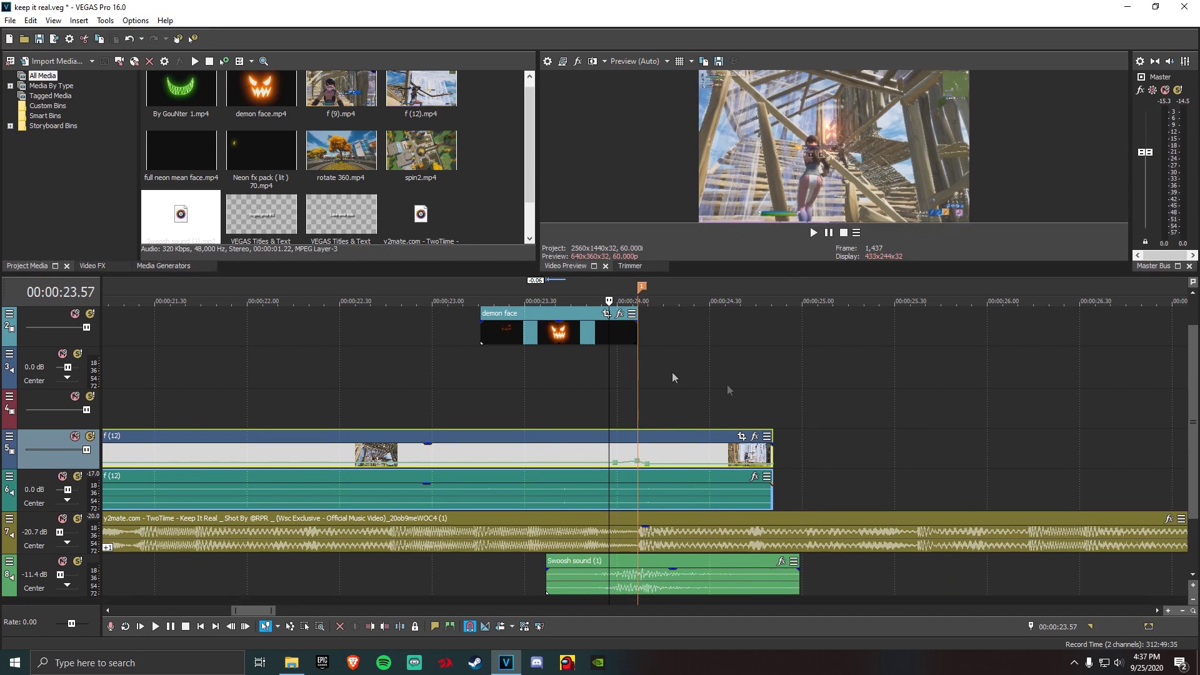
pyautogui.moveTo(1192, 413)
pyautogui.mouseDown()
pyautogui.moveTo(1191, 394)
pyautogui.moveTo(1192, 431)
pyautogui.mouseUp()
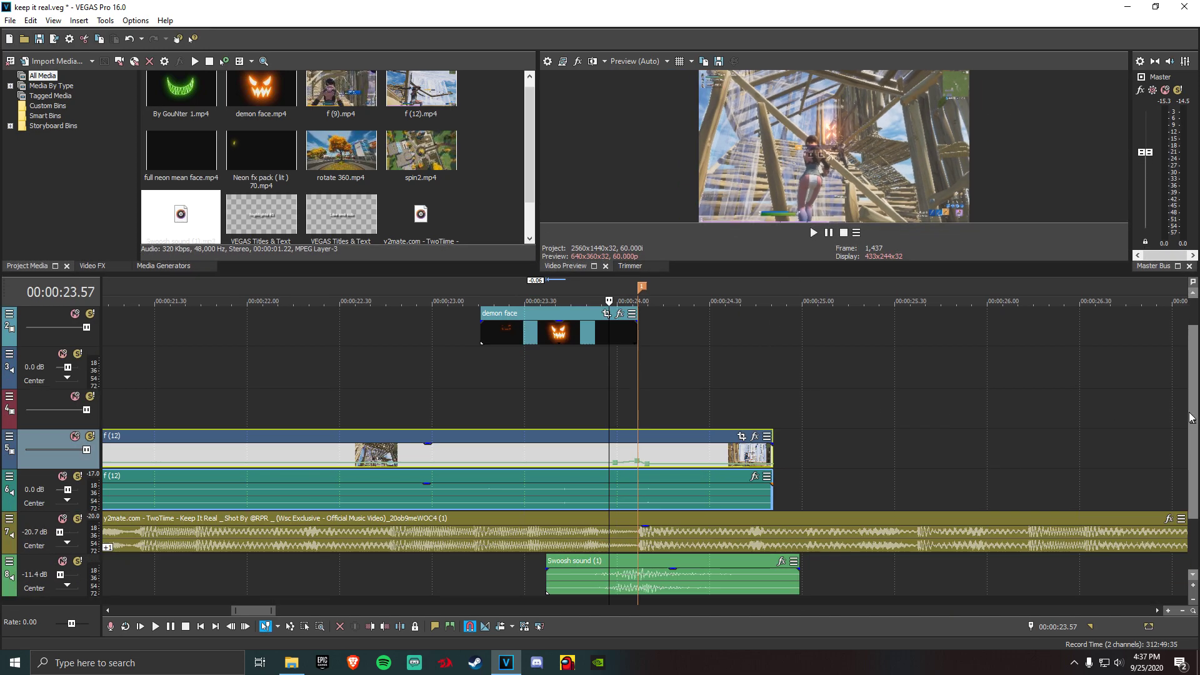
pyautogui.moveTo(722, 273); pyautogui.dragTo(721, 297)
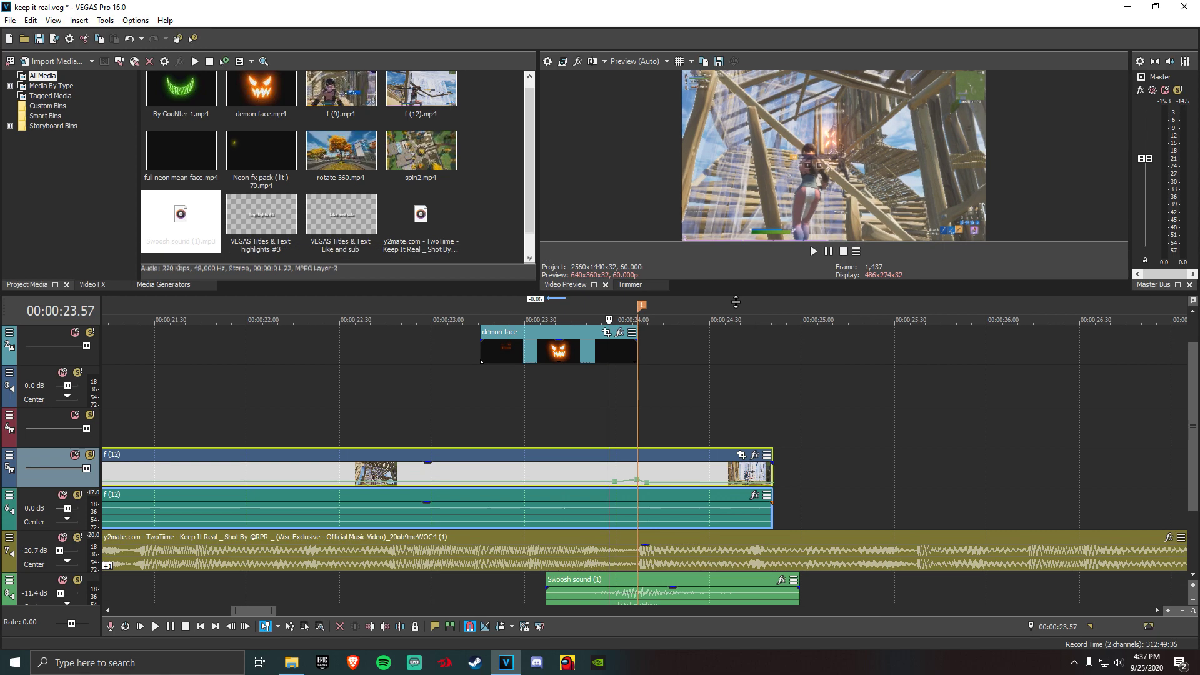
# Find the Color Corrector (Secondary) effect by searching for color c and apply it to the demon face clip
pyautogui.click(572, 363)
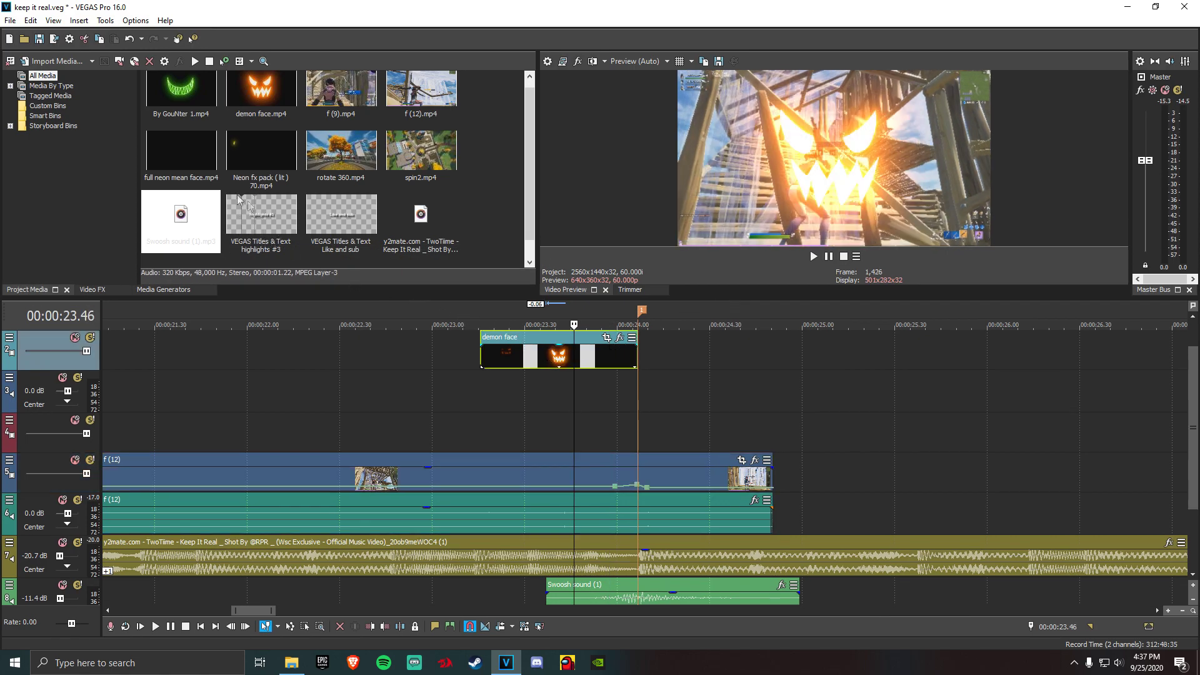
pyautogui.click(546, 353)
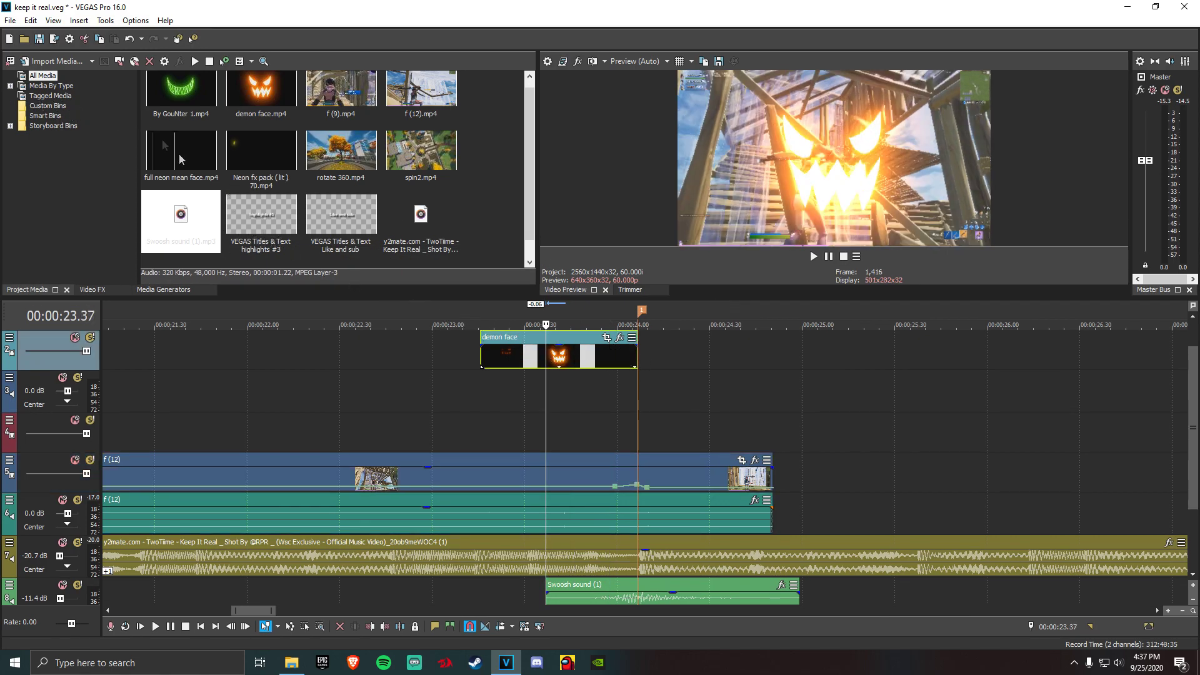
pyautogui.click(104, 288)
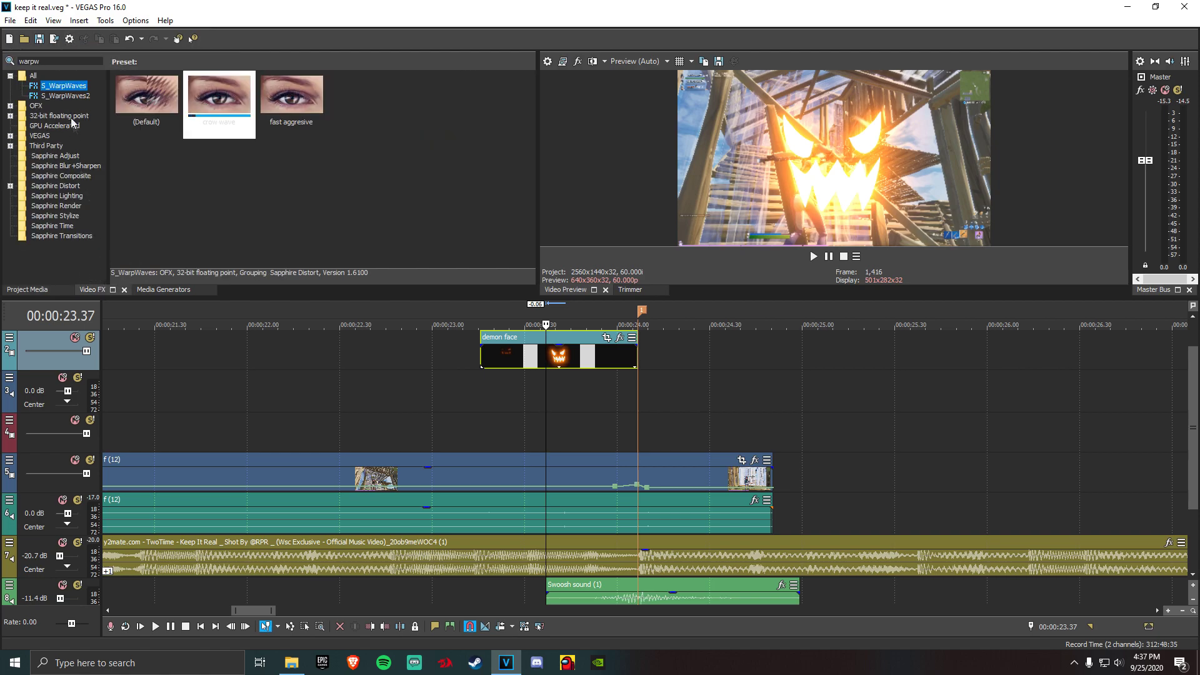
pyautogui.doubleClick(62, 61)
pyautogui.write('col')
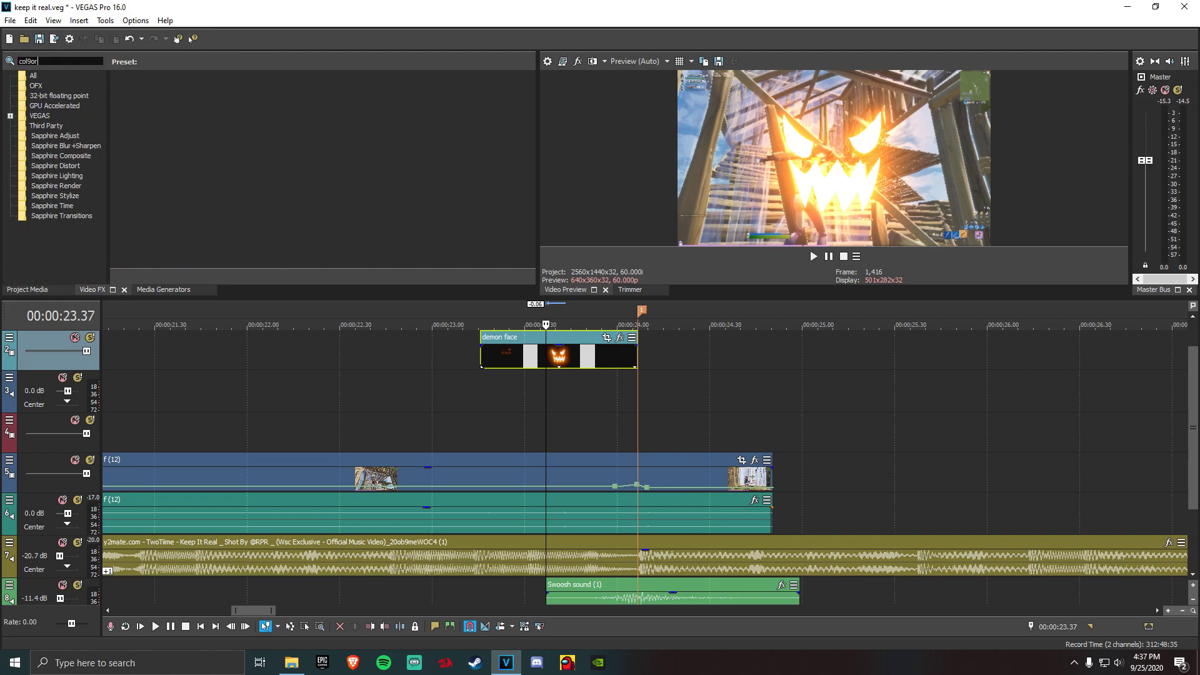
pyautogui.write('or o')
pyautogui.press('BackSpace')
pyautogui.write('c')
pyautogui.moveTo(92, 93); pyautogui.dragTo(597, 359)
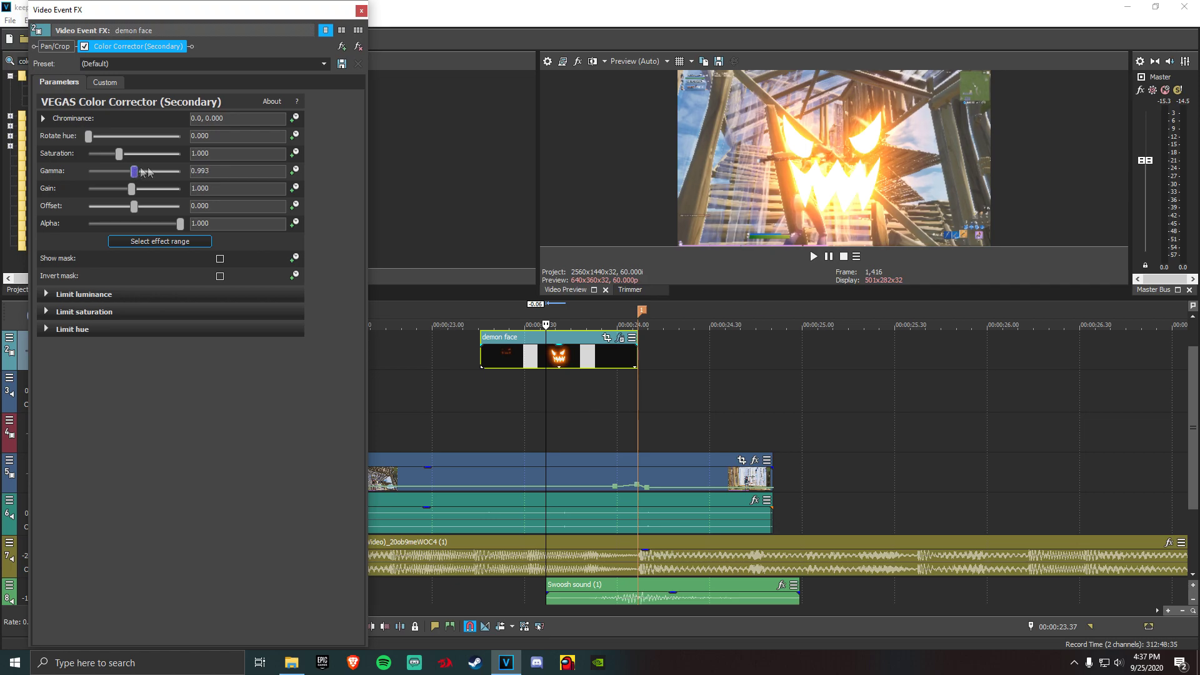
# Set the demon face's gamma to 1 and rotate its hue until the face glows blue-violet
pyautogui.press('Return')
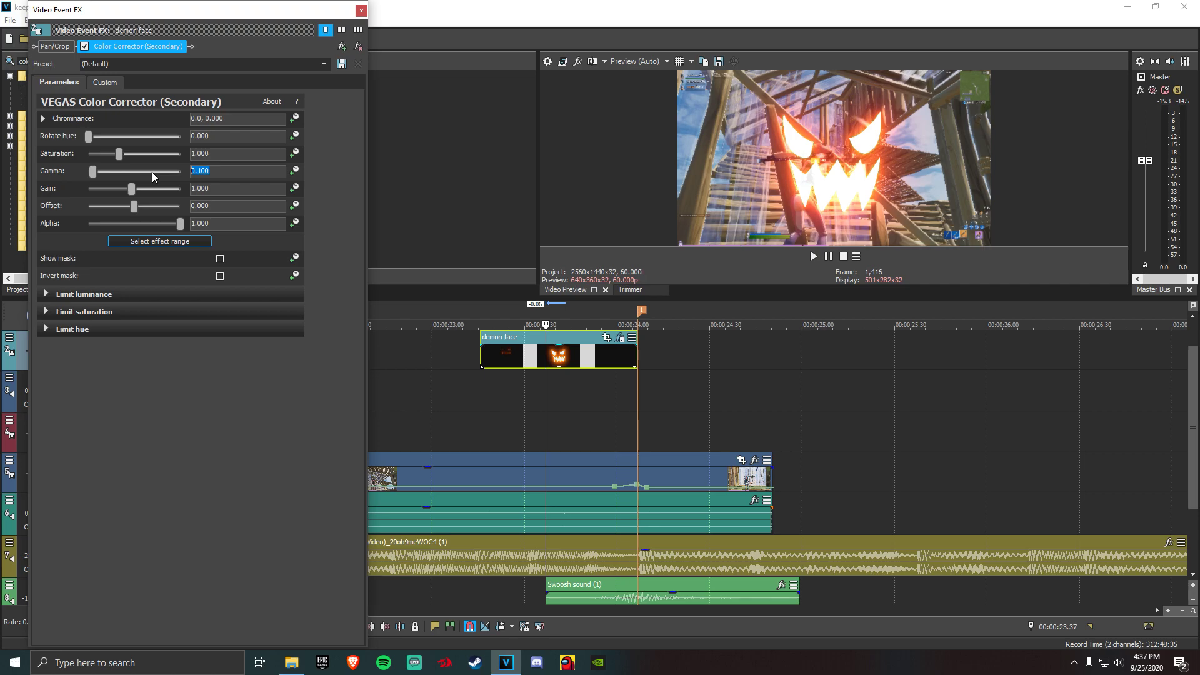
pyautogui.write('1')
pyautogui.press('Return')
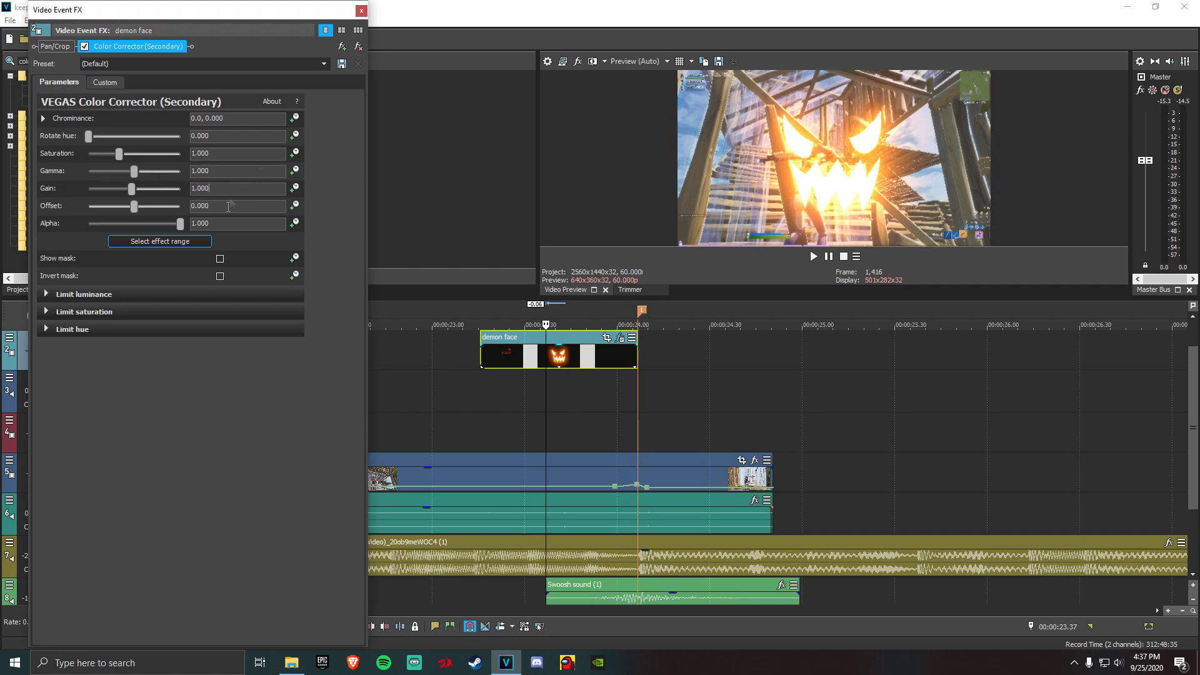
pyautogui.moveTo(90, 137)
pyautogui.mouseDown()
pyautogui.moveTo(142, 141)
pyautogui.moveTo(107, 146)
pyautogui.mouseUp()
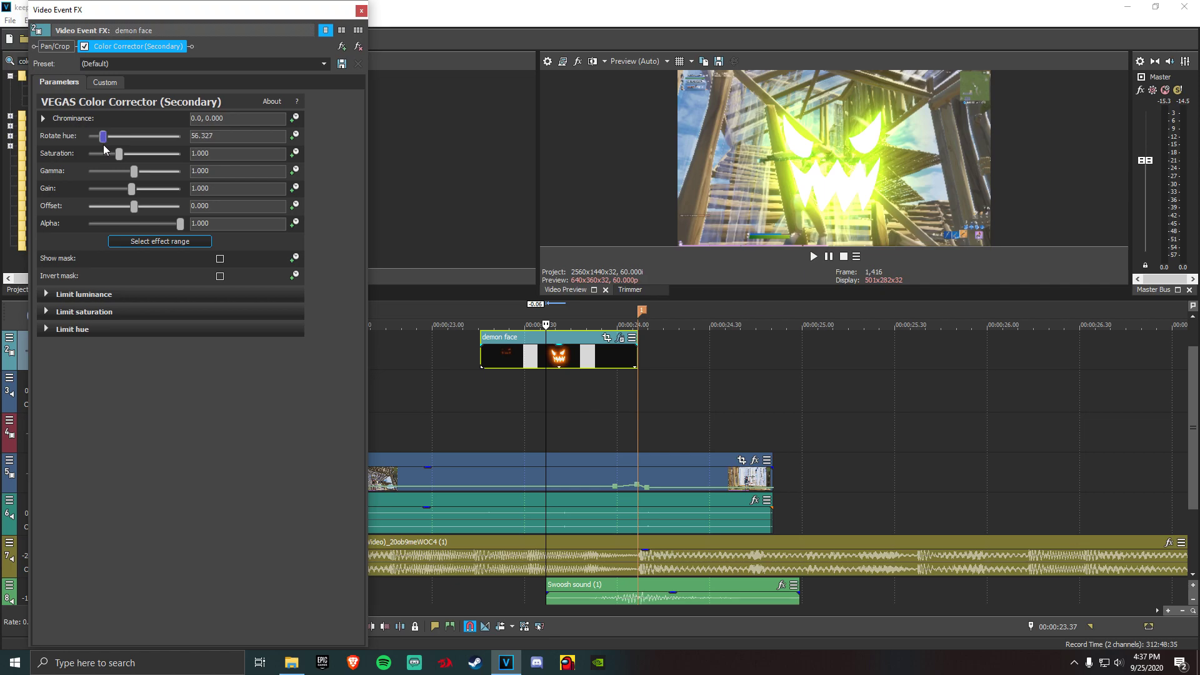
pyautogui.moveTo(104, 149); pyautogui.dragTo(149, 147)
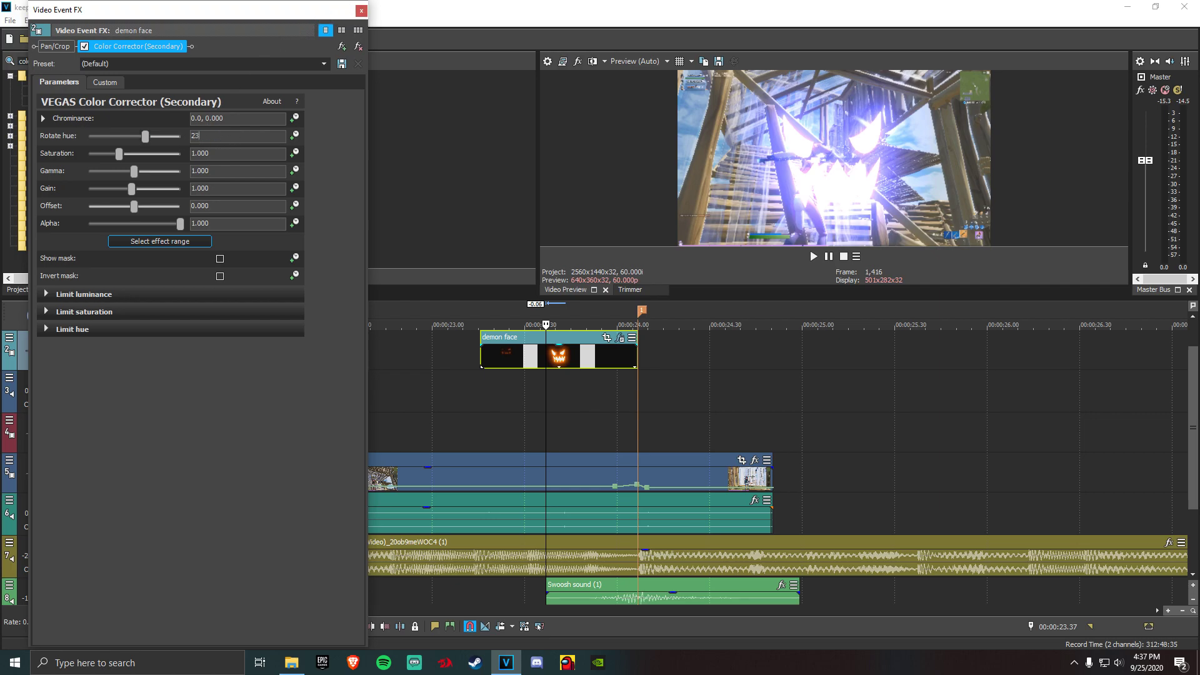
pyautogui.click(363, 12)
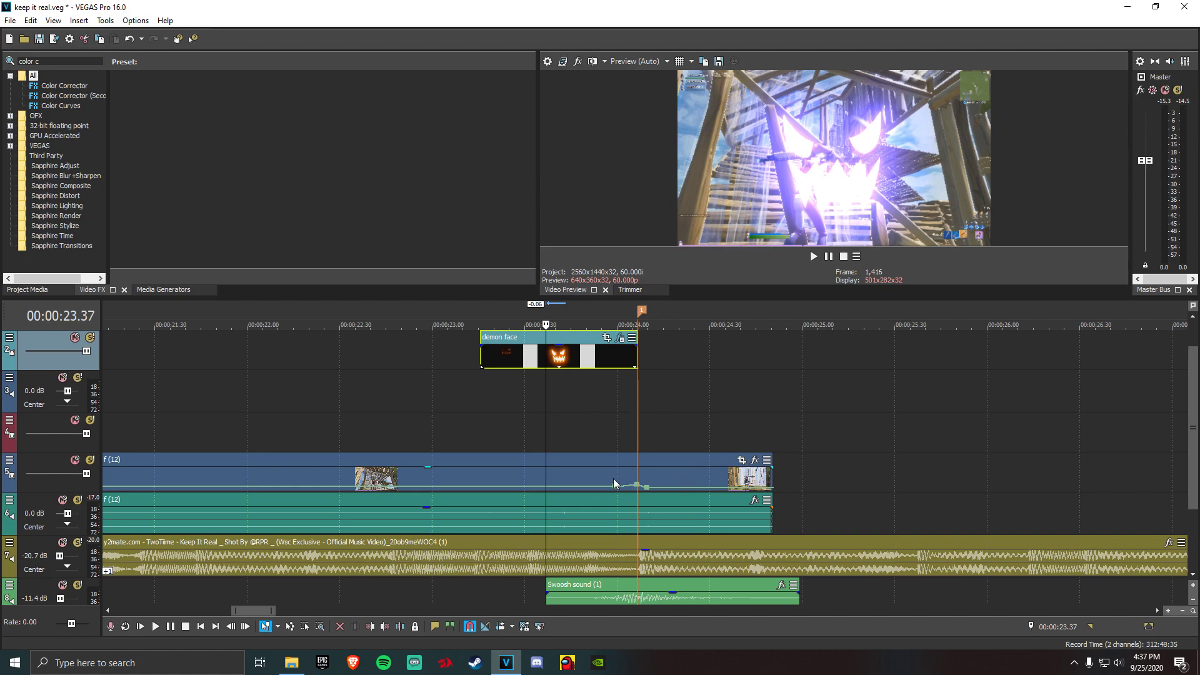
# Play the recolored face section from 00:00:23.00 and place the playhead on the marker at 00:00:24.07
pyautogui.scroll(-3, 550, 494)
pyautogui.click(581, 486)
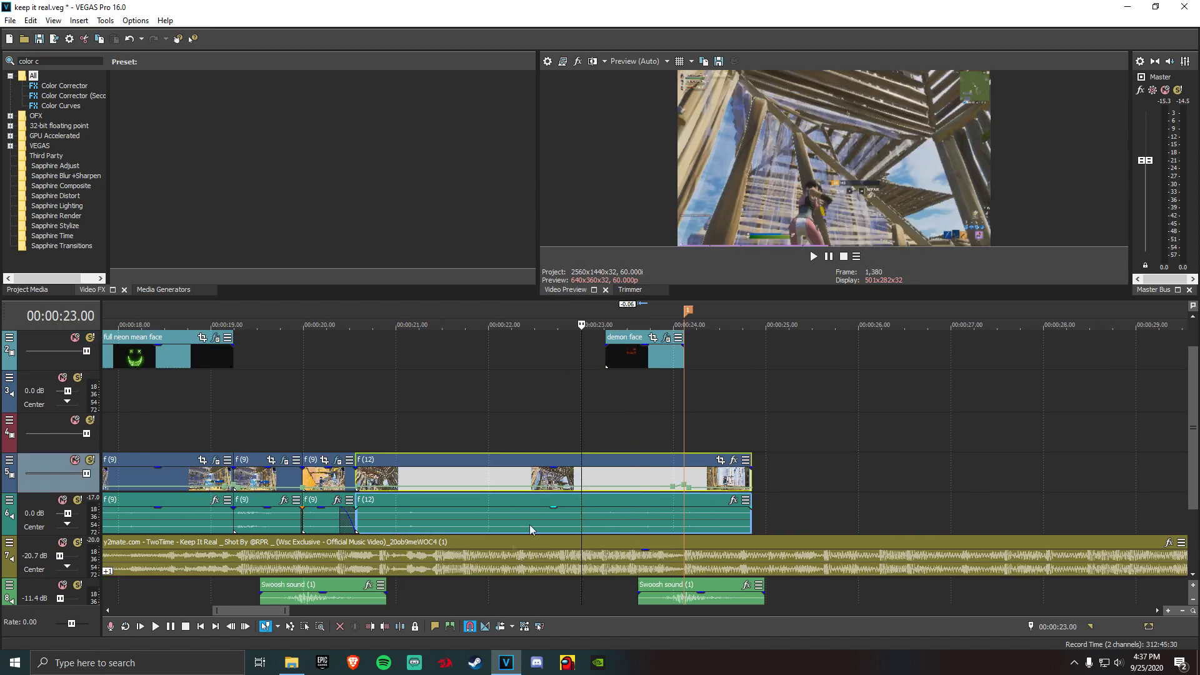
pyautogui.click(161, 628)
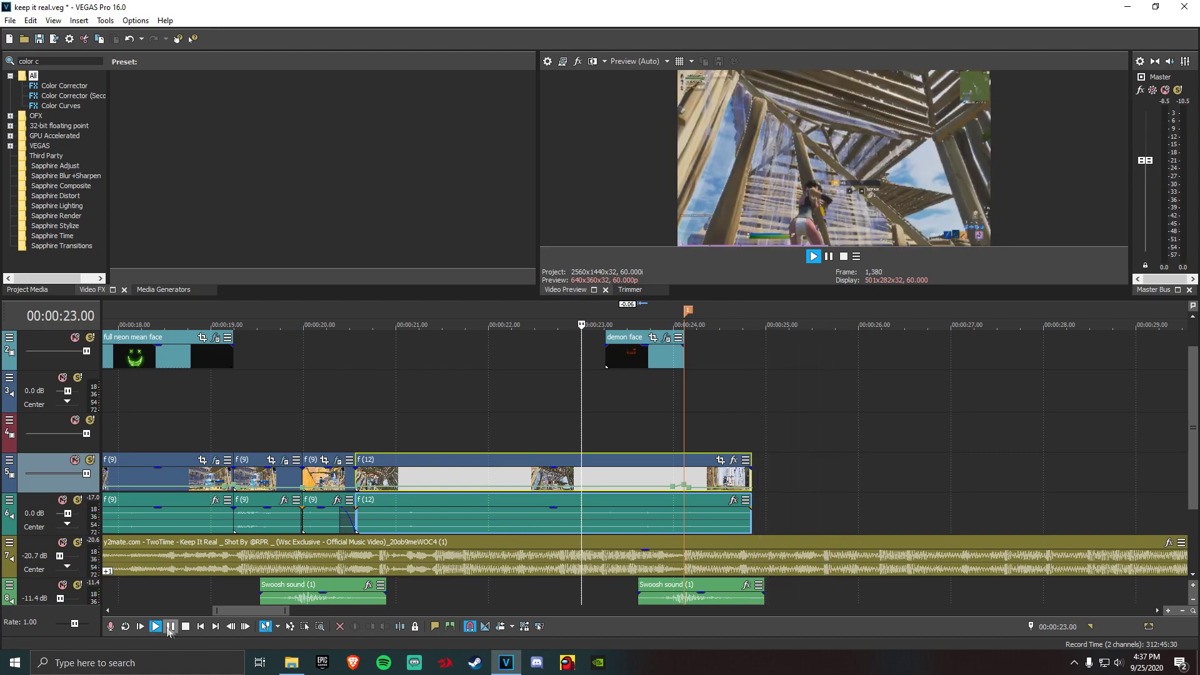
pyautogui.click(171, 627)
pyautogui.scroll(3, 748, 481)
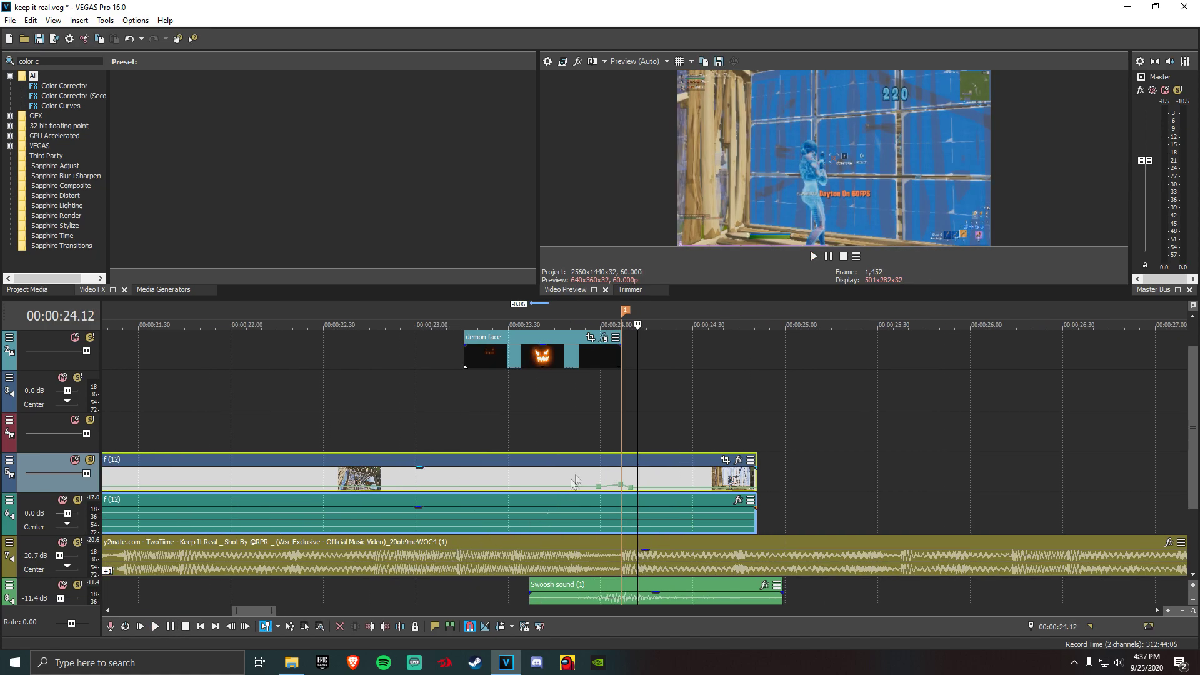
pyautogui.click(623, 481)
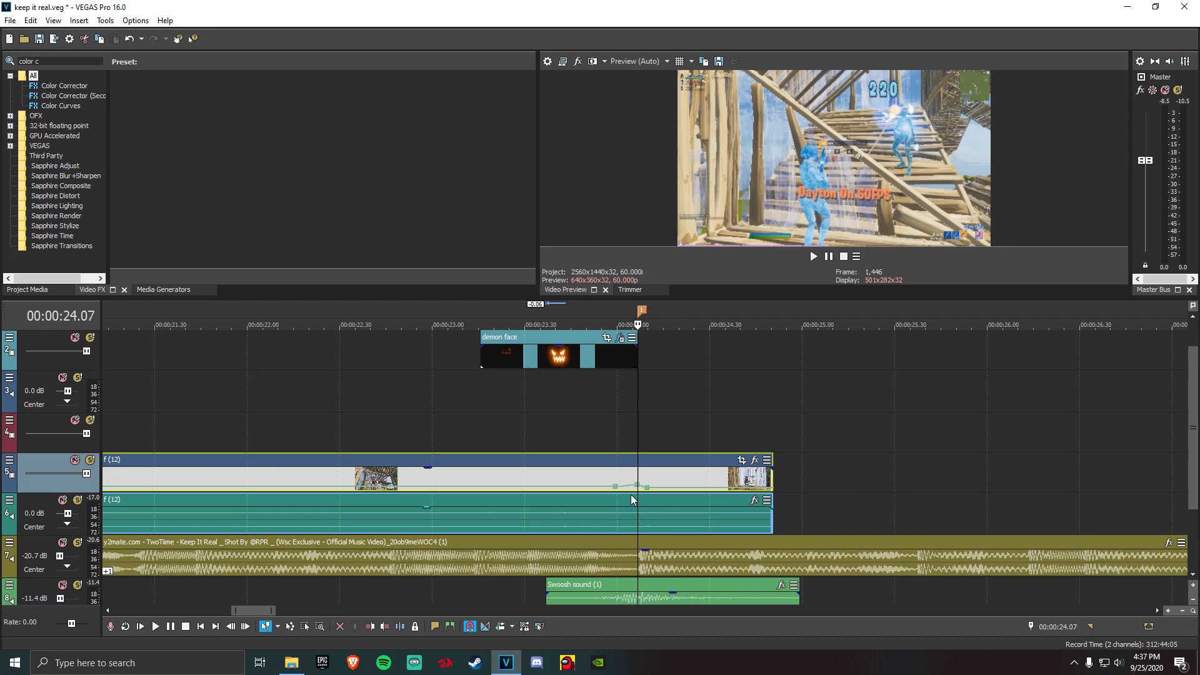
pyautogui.click(66, 62)
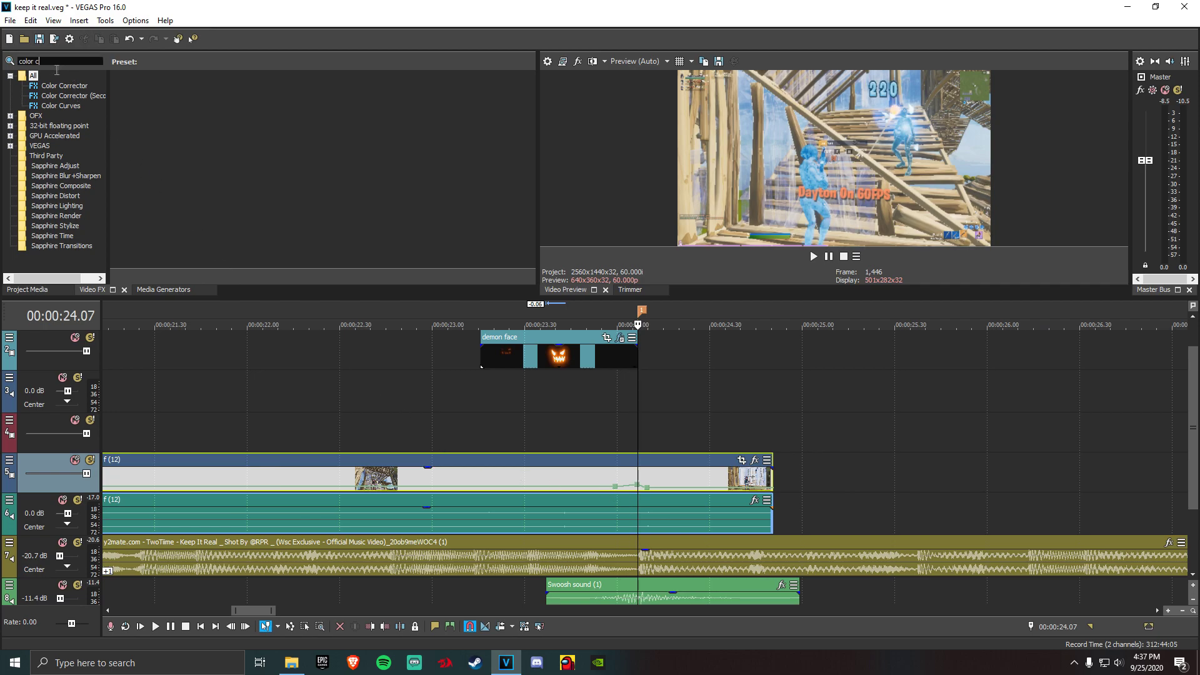
pyautogui.write('ghost')
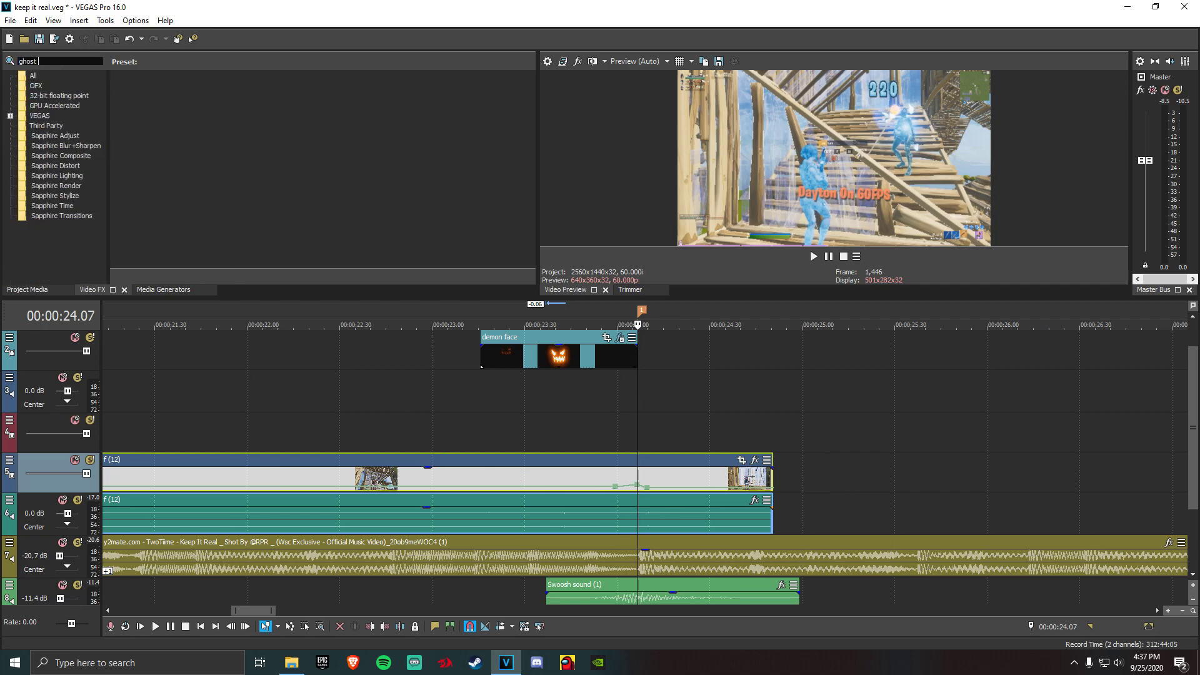
pyautogui.press('BackSpace')
pyautogui.press('BackSpace')
pyautogui.press('BackSpace')
pyautogui.press('BackSpace')
pyautogui.press('BackSpace')
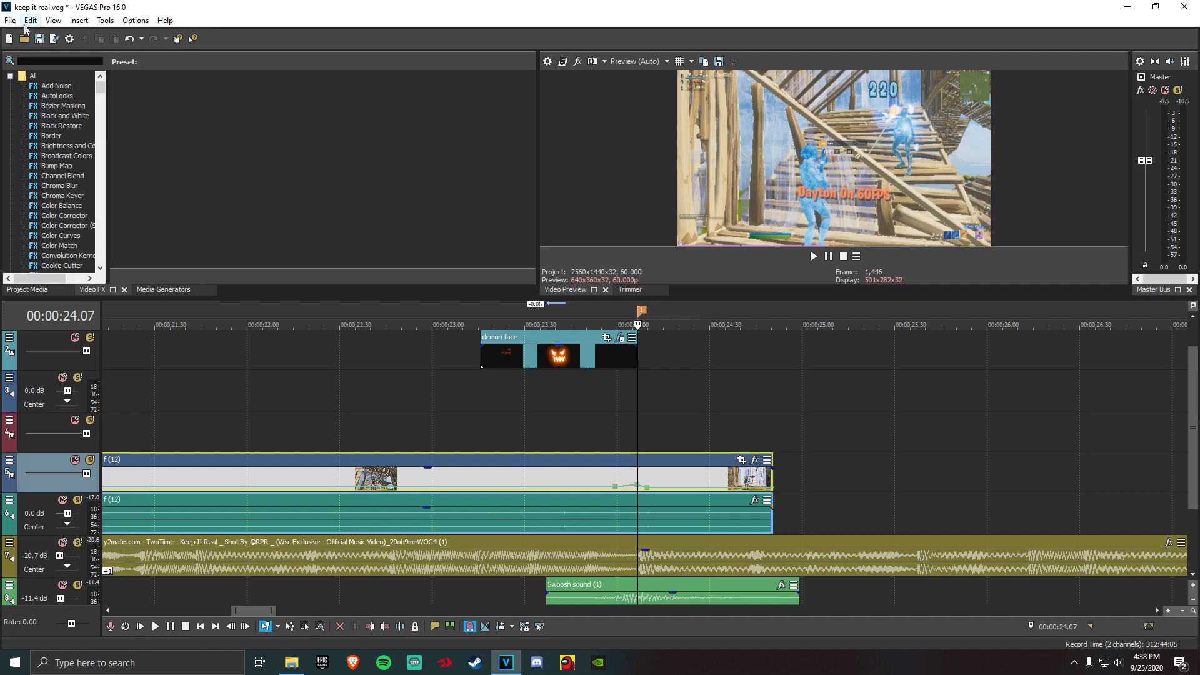
# Open Ghost 01.mp4 from the Downloads folder and place it on track 2 at the marker, directly after the demon face clip
pyautogui.click(10, 21)
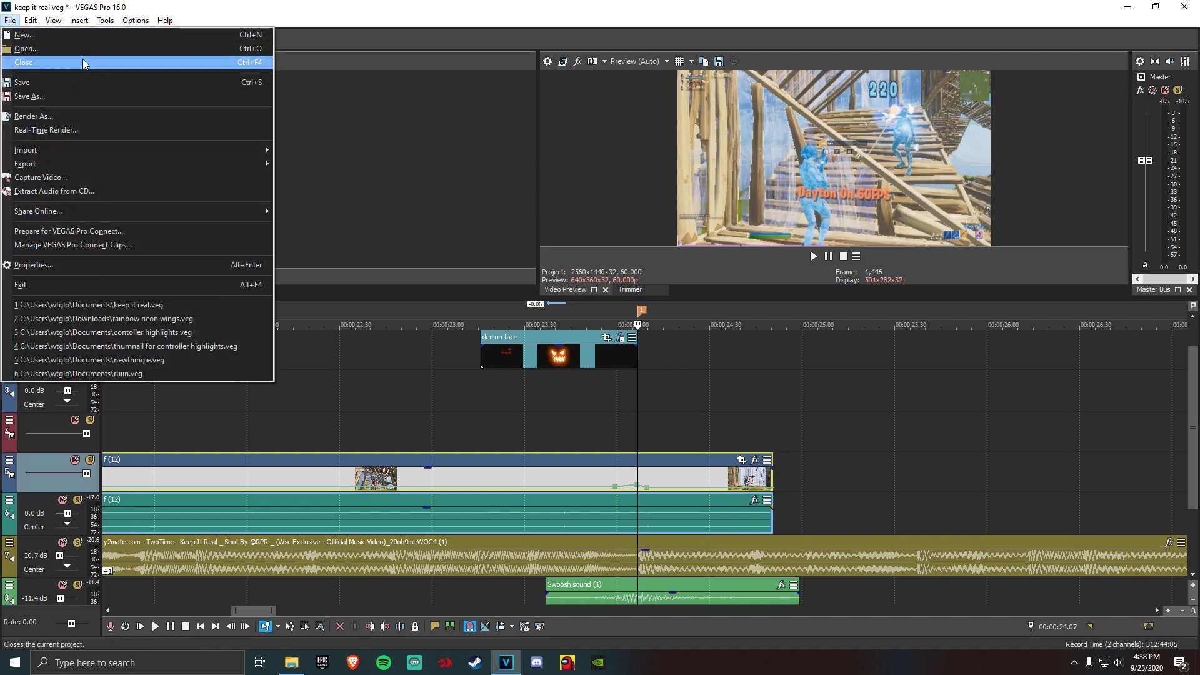
pyautogui.click(38, 49)
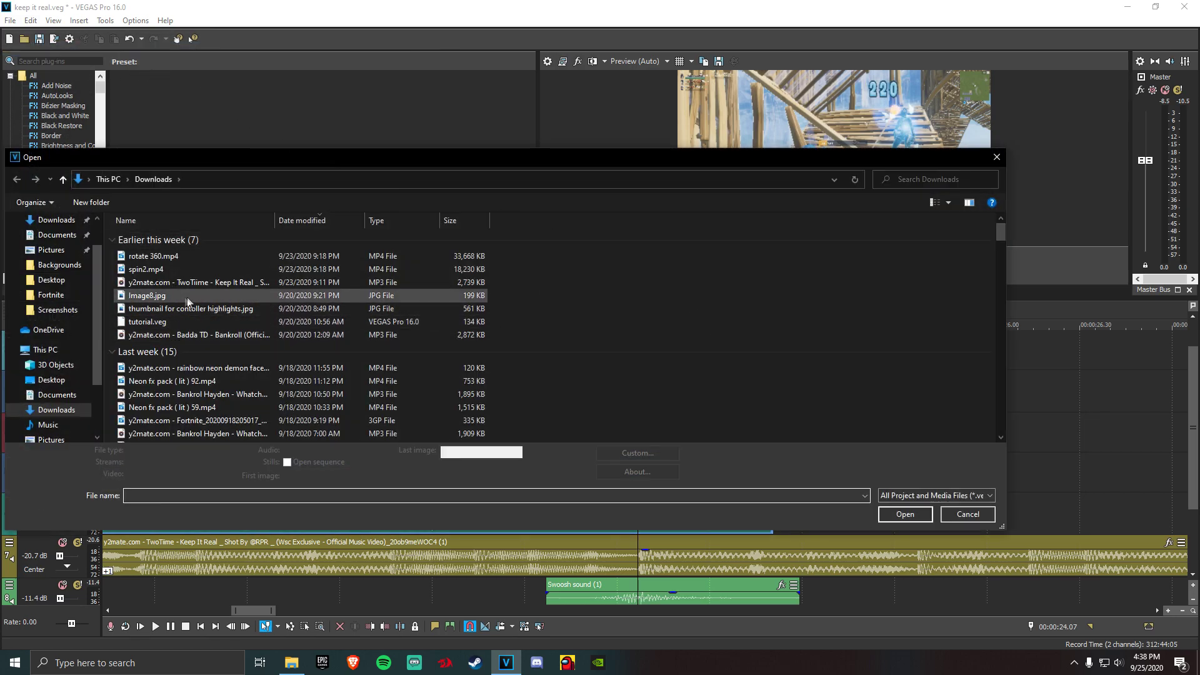
pyautogui.scroll(-2, 594, 343)
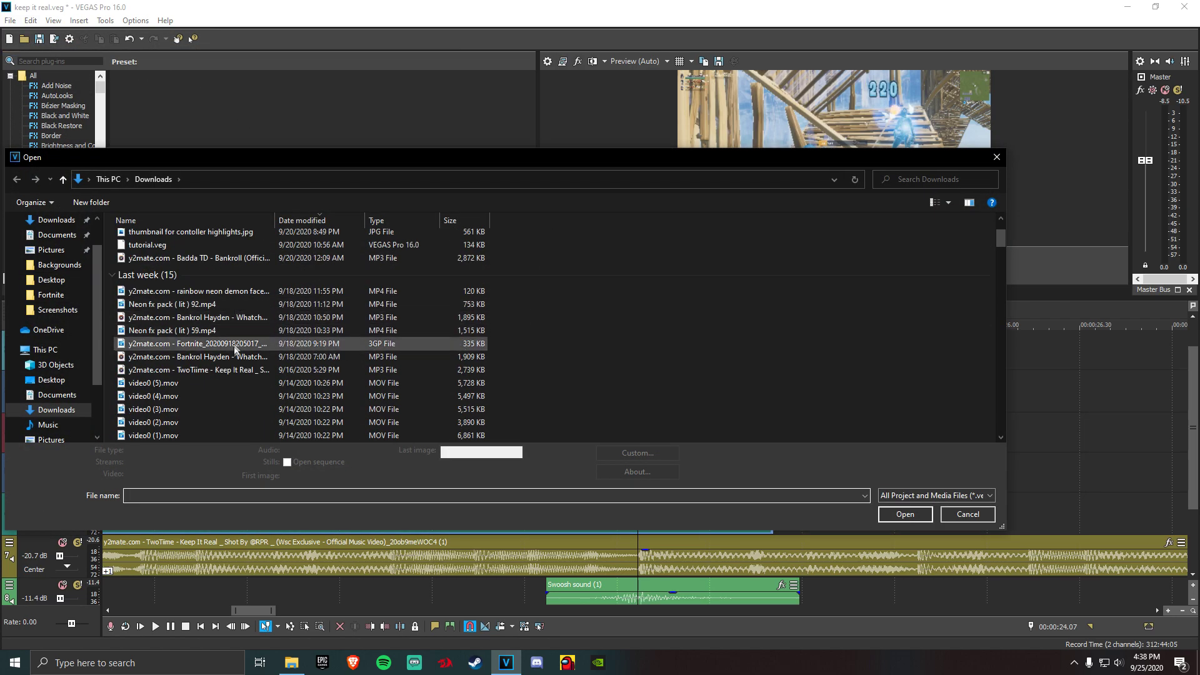
pyautogui.scroll(-6, 196, 341)
pyautogui.scroll(-3, 194, 337)
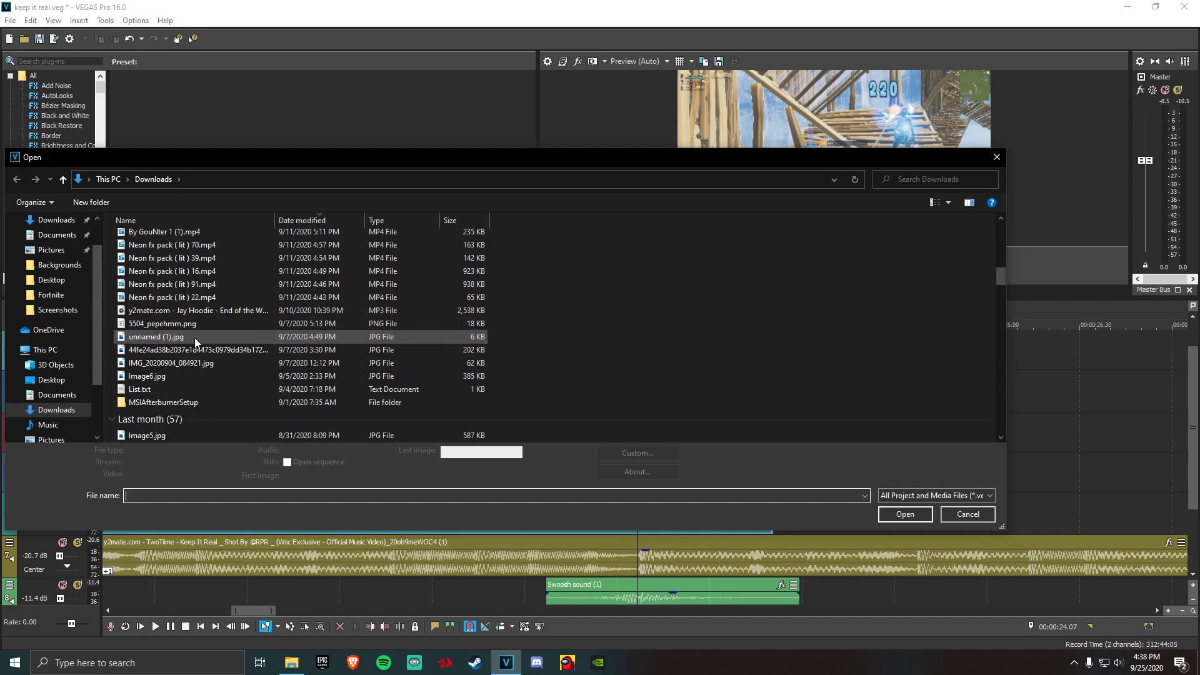
pyautogui.scroll(3, 187, 327)
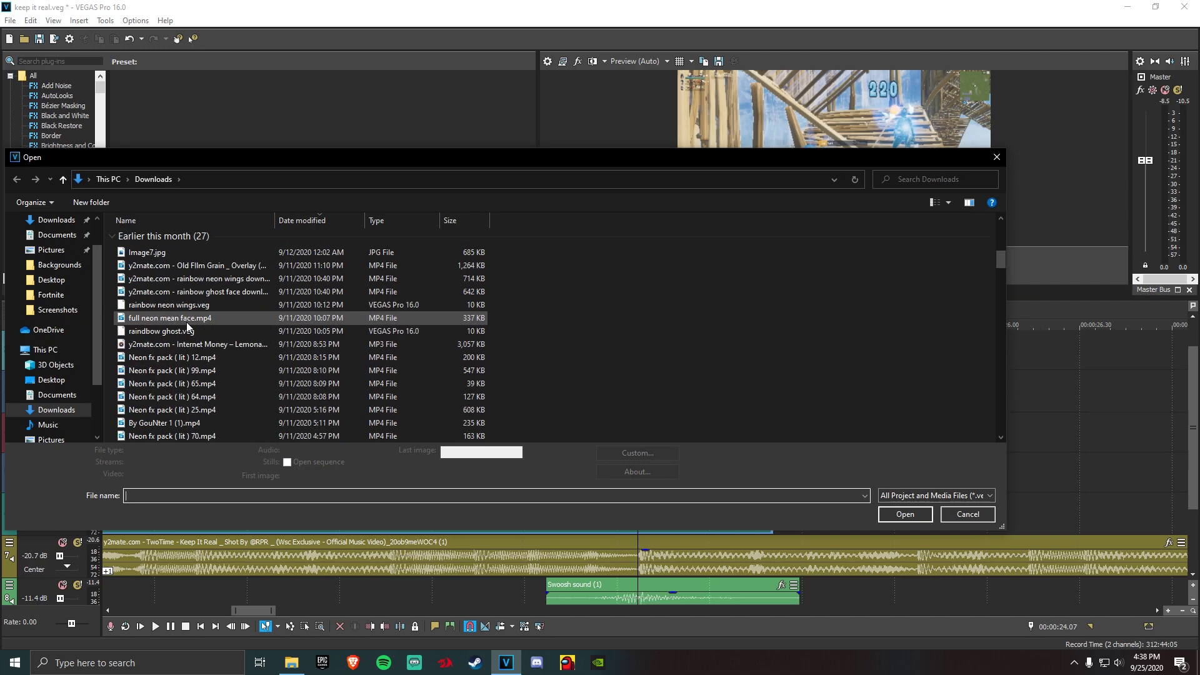
pyautogui.scroll(-10, 213, 319)
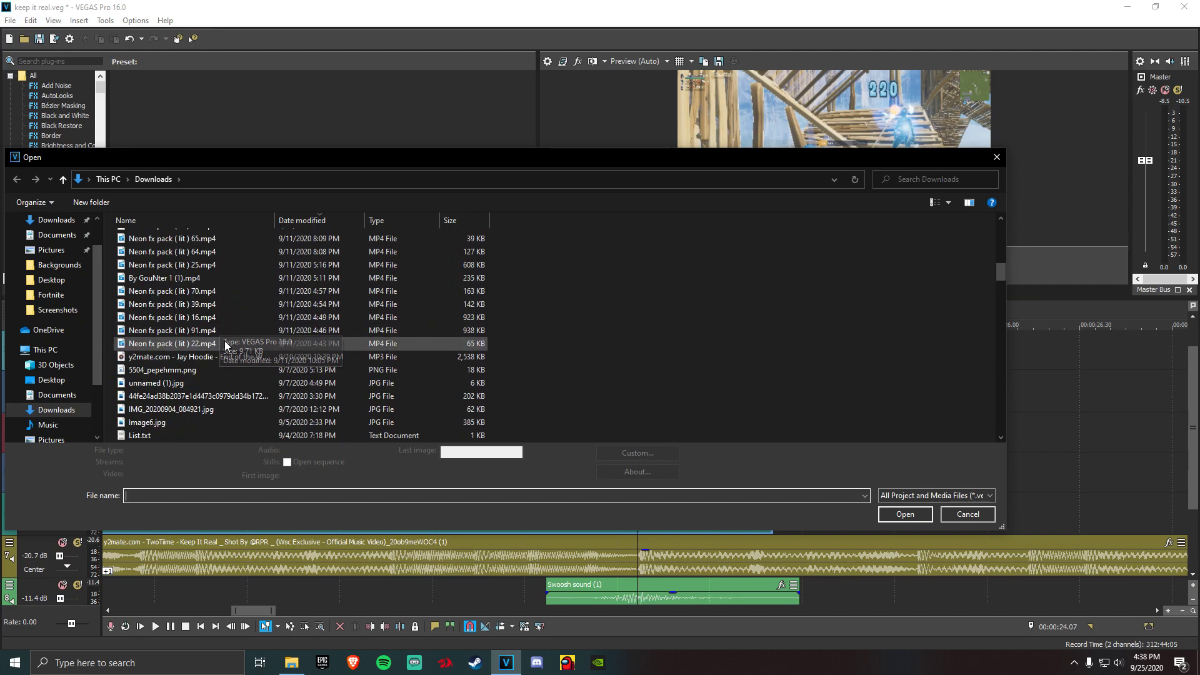
pyautogui.scroll(-5, 206, 325)
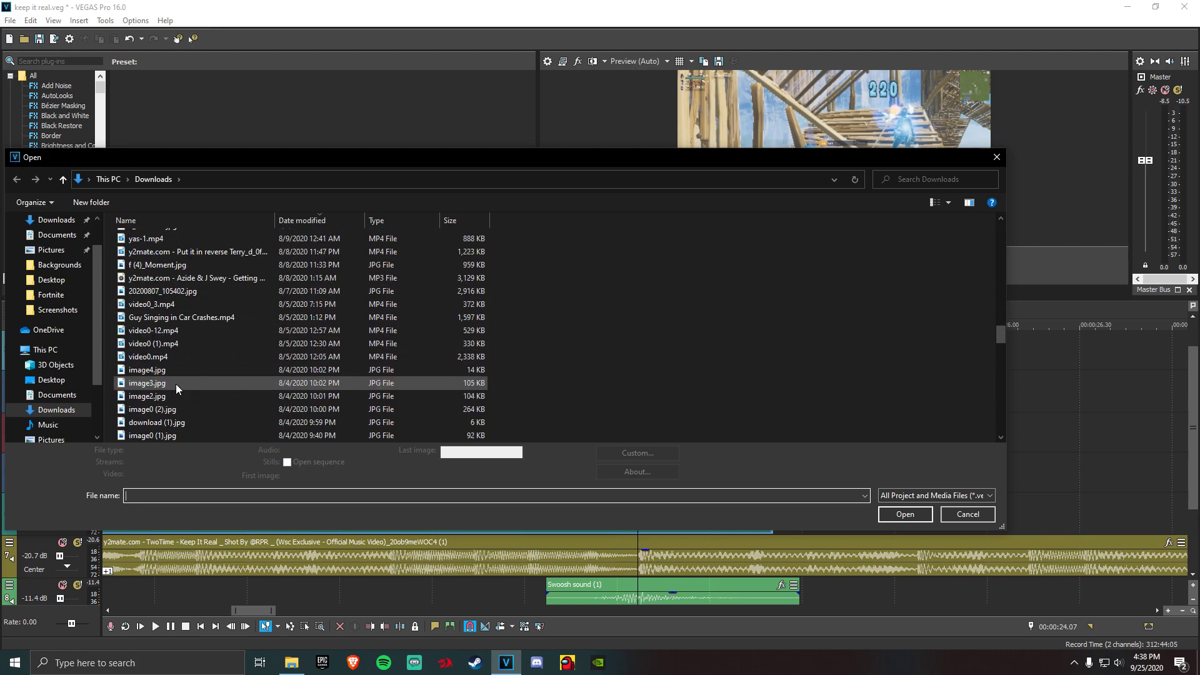
pyautogui.scroll(-1, 178, 365)
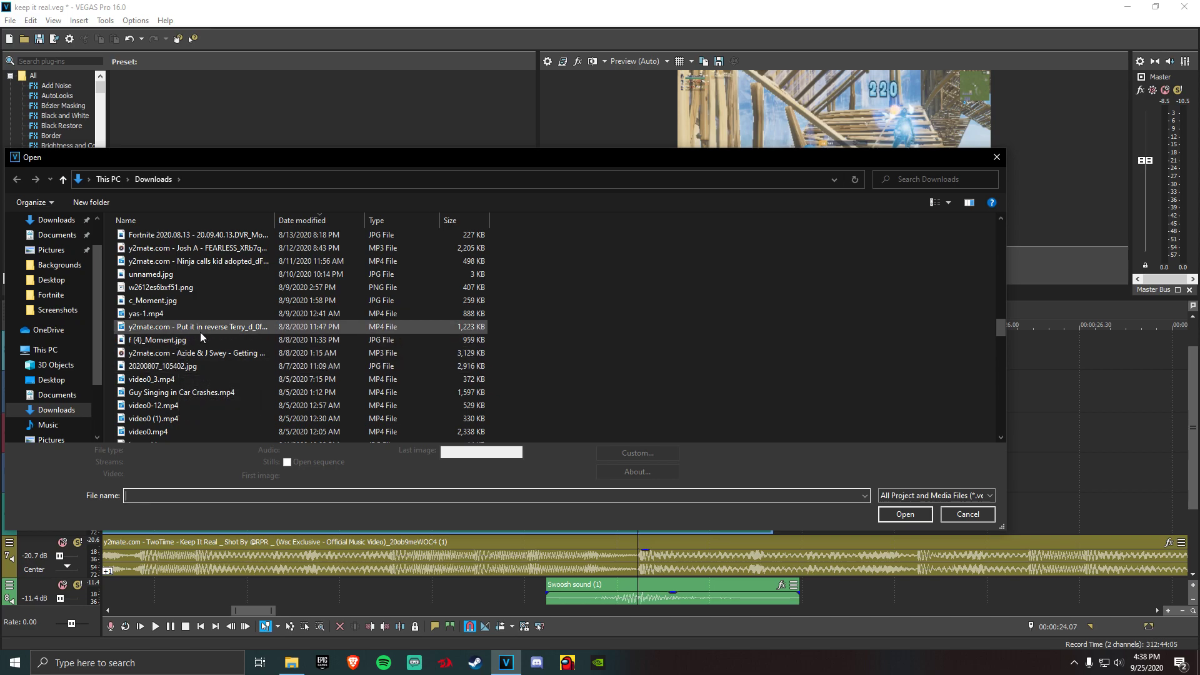
pyautogui.scroll(2, 195, 278)
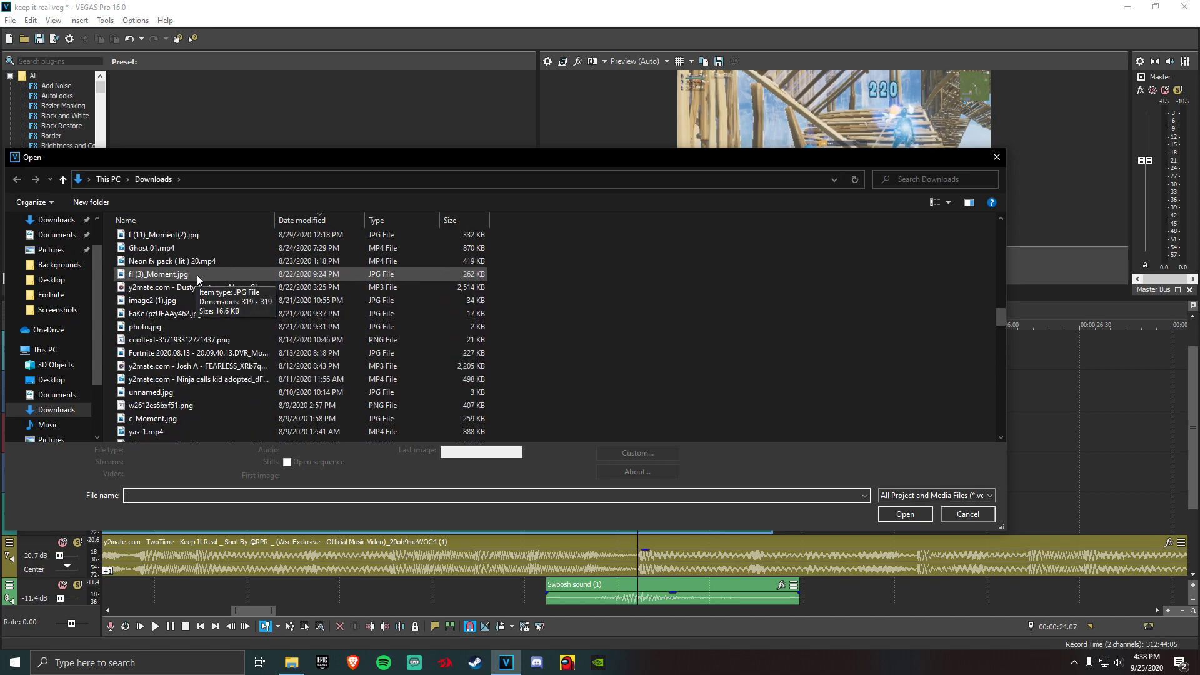
pyautogui.doubleClick(182, 247)
pyautogui.moveTo(697, 475); pyautogui.dragTo(707, 351)
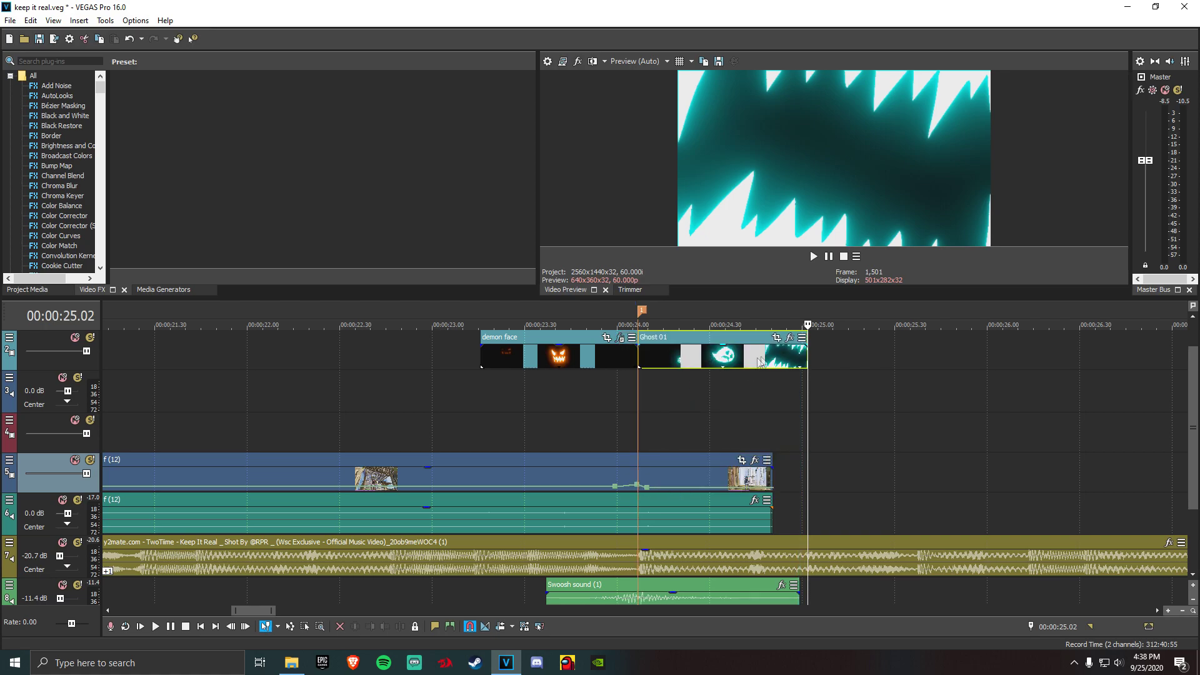
# Examine how the Ghost 01 overlay looks over the gameplay at several points along the clip
pyautogui.click(772, 359)
pyautogui.click(679, 360)
pyautogui.click(653, 362)
pyautogui.click(743, 365)
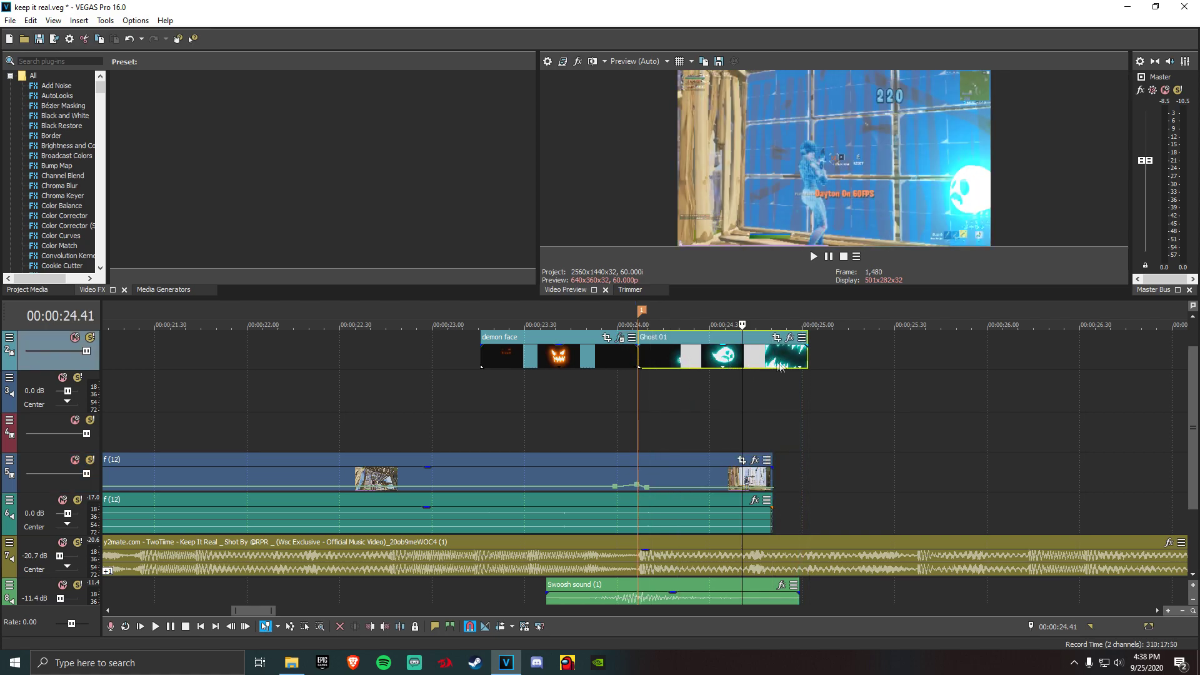
pyautogui.click(788, 362)
pyautogui.click(765, 367)
pyautogui.click(768, 367)
# Extend the end of the f (12) clip to match the end of Ghost 01, keeping demon face directly against Ghost 01
pyautogui.click(613, 357)
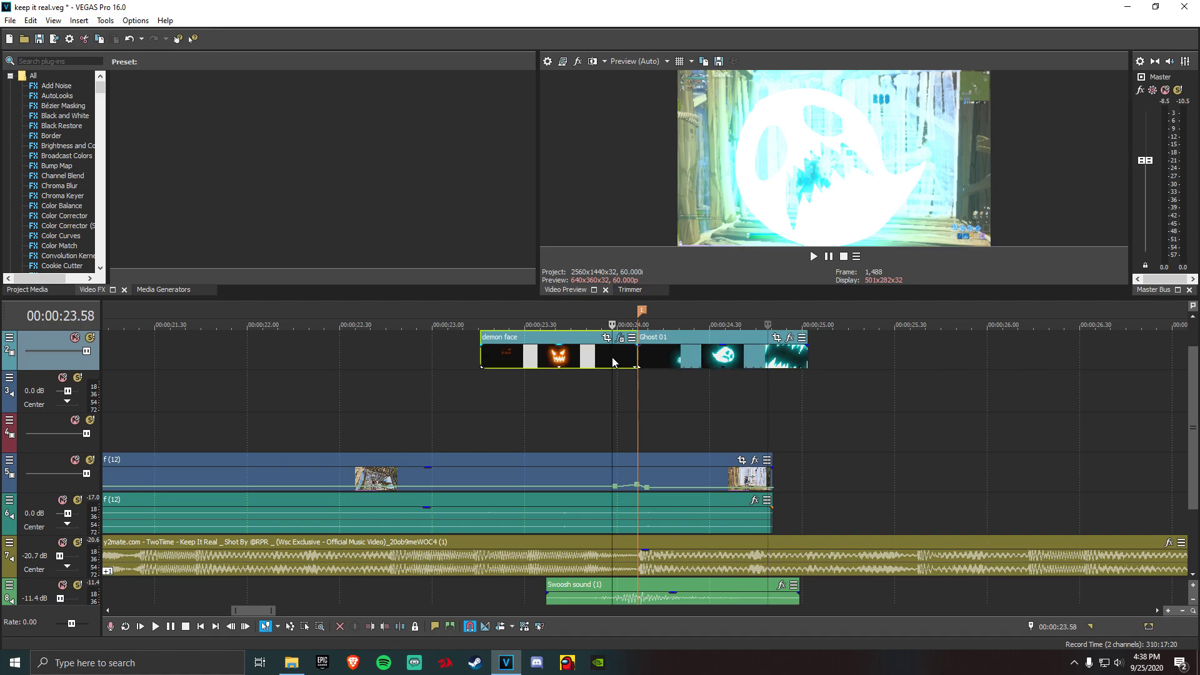
pyautogui.moveTo(625, 363)
pyautogui.mouseDown()
pyautogui.moveTo(608, 365)
pyautogui.moveTo(690, 364)
pyautogui.mouseUp()
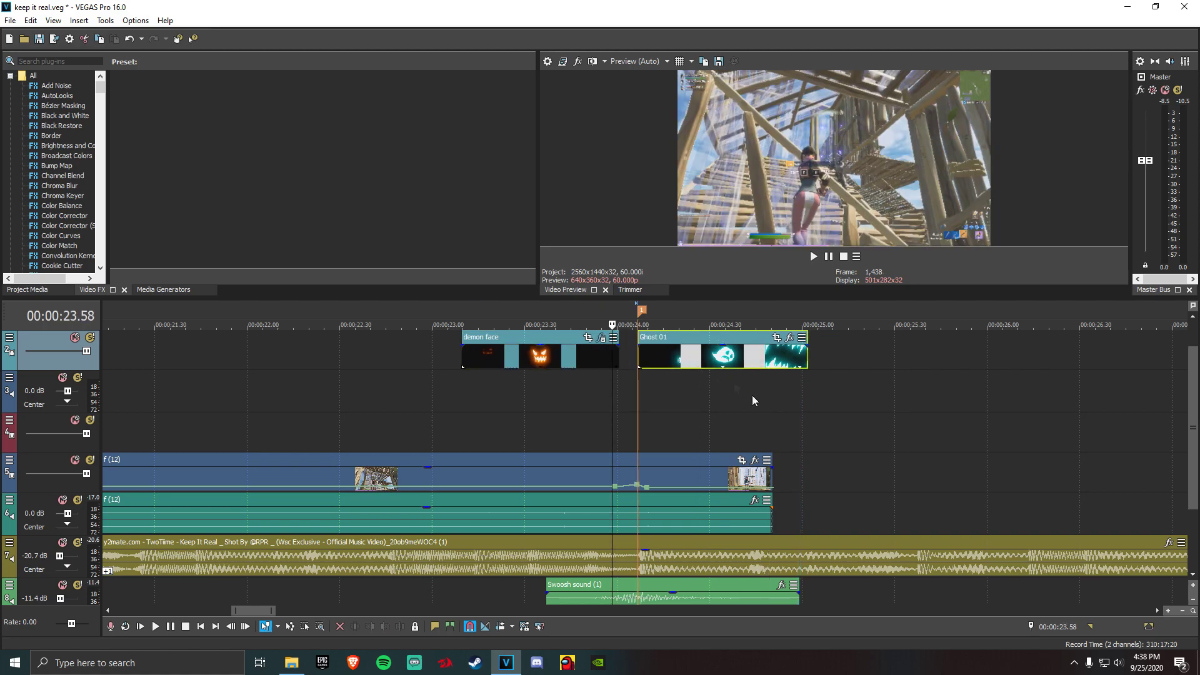
pyautogui.moveTo(780, 485); pyautogui.dragTo(808, 485)
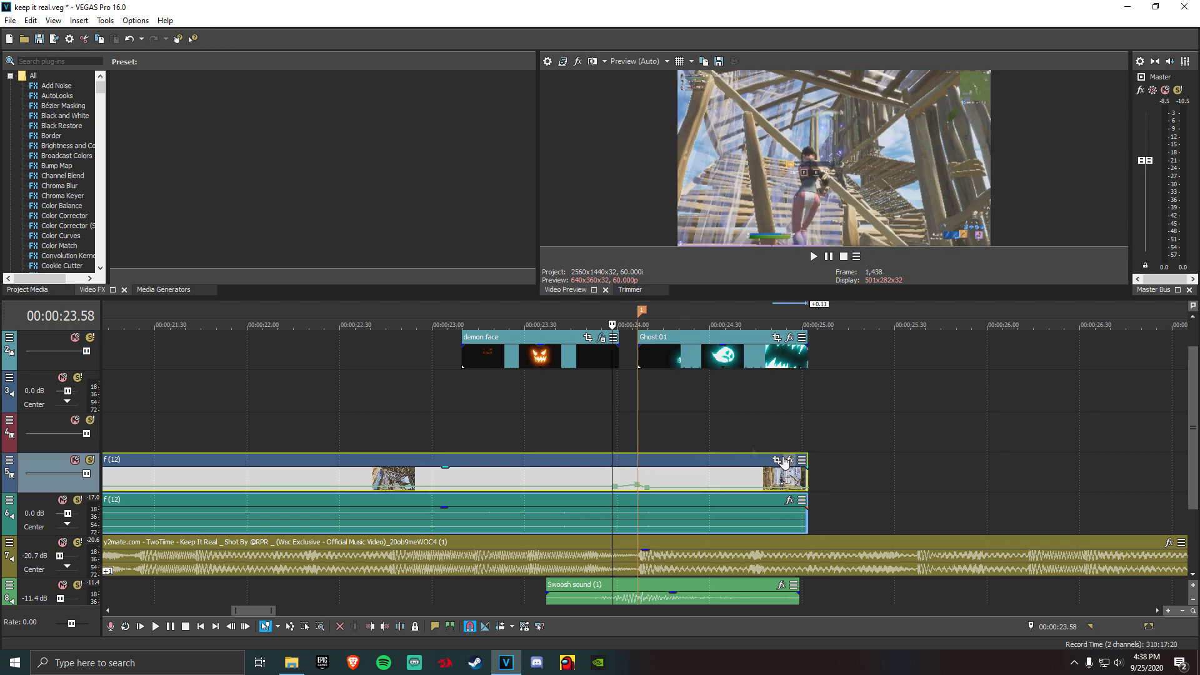
pyautogui.moveTo(565, 358); pyautogui.dragTo(584, 358)
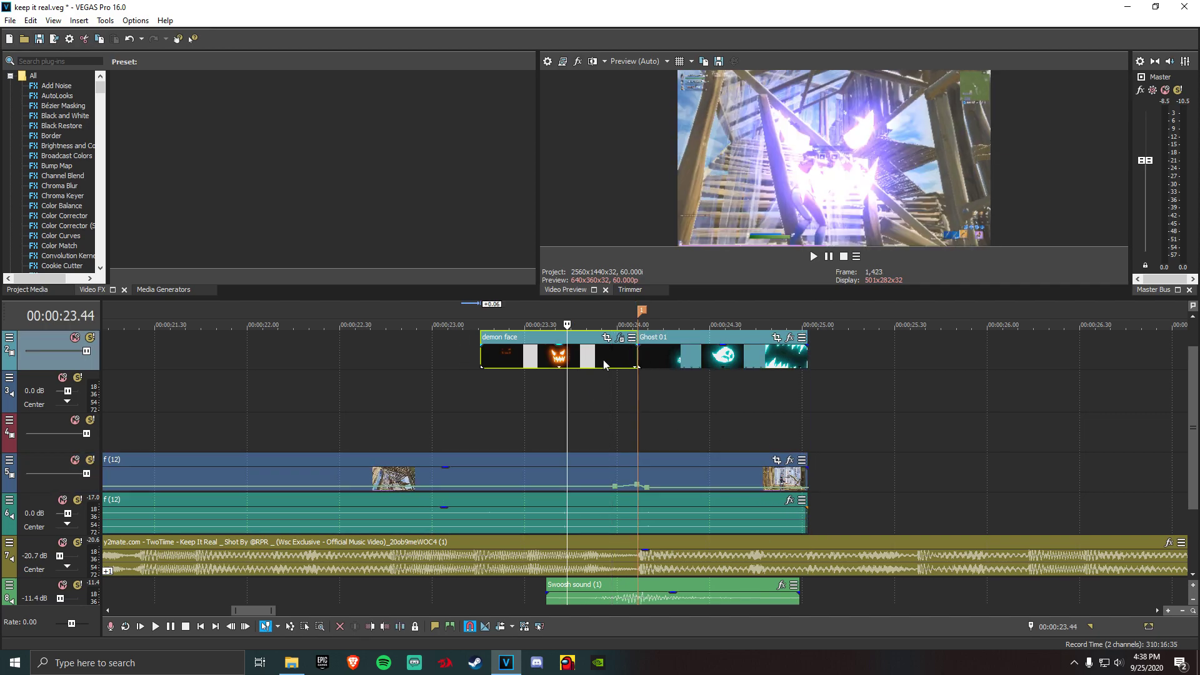
# Play the transition across the marker and extend the end of the f (12) clip by about 33 frames past Ghost 01
pyautogui.click(156, 627)
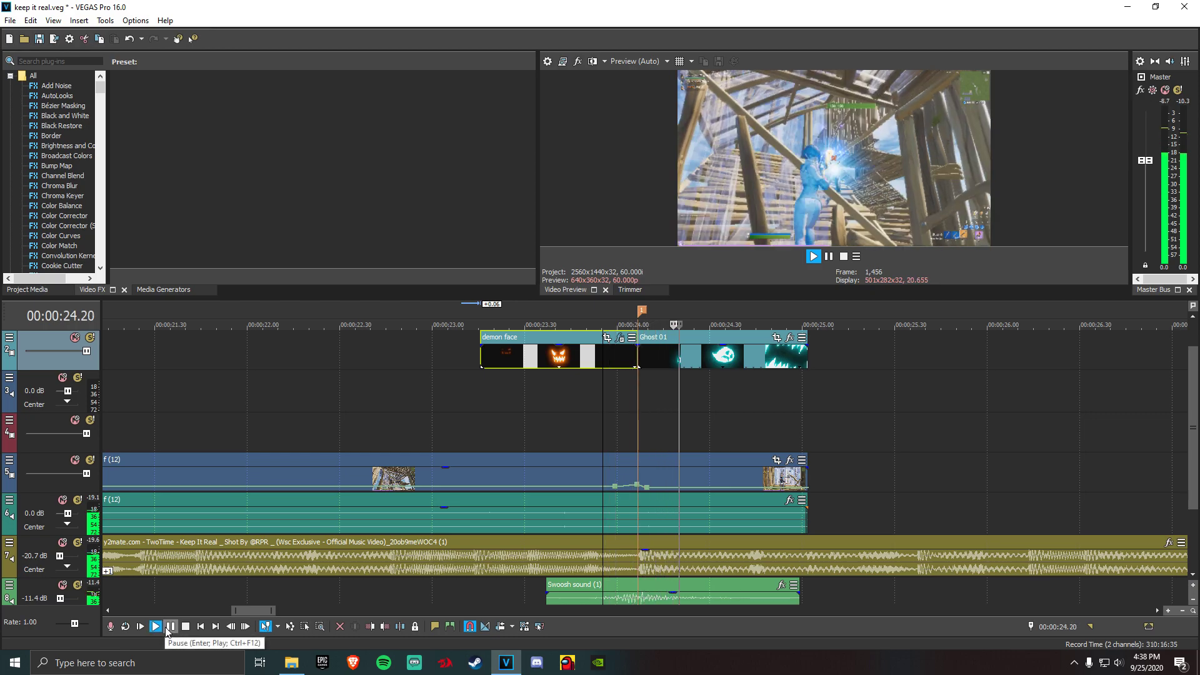
pyautogui.click(170, 627)
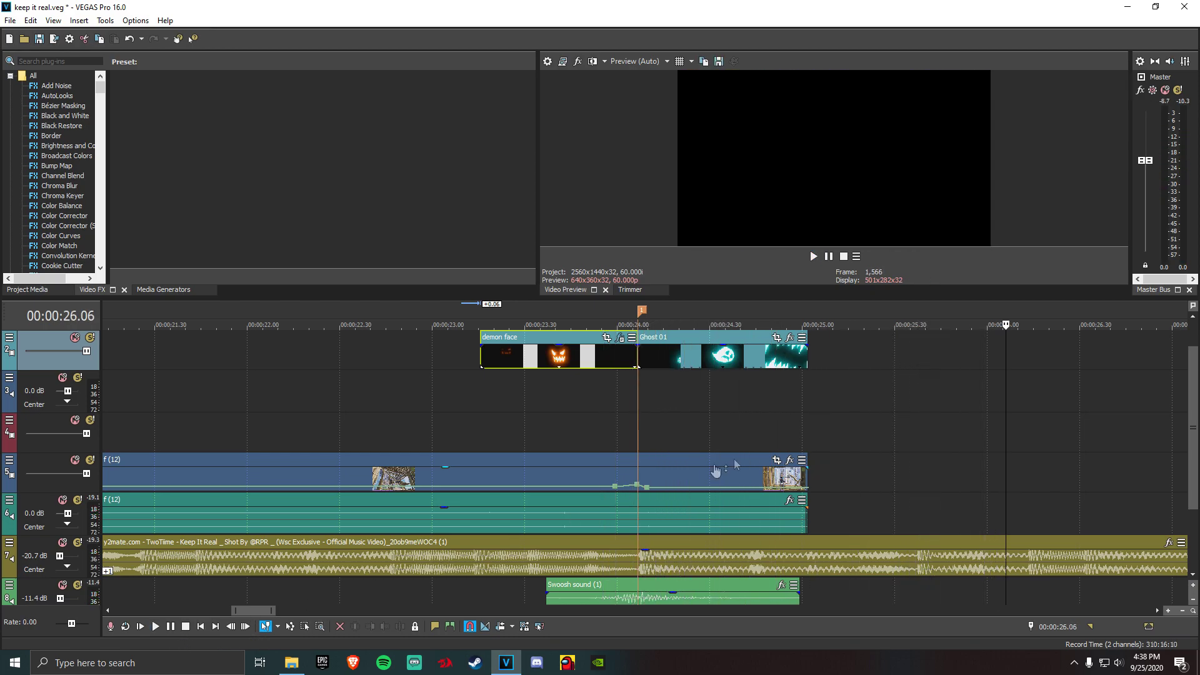
pyautogui.moveTo(807, 484); pyautogui.dragTo(915, 484)
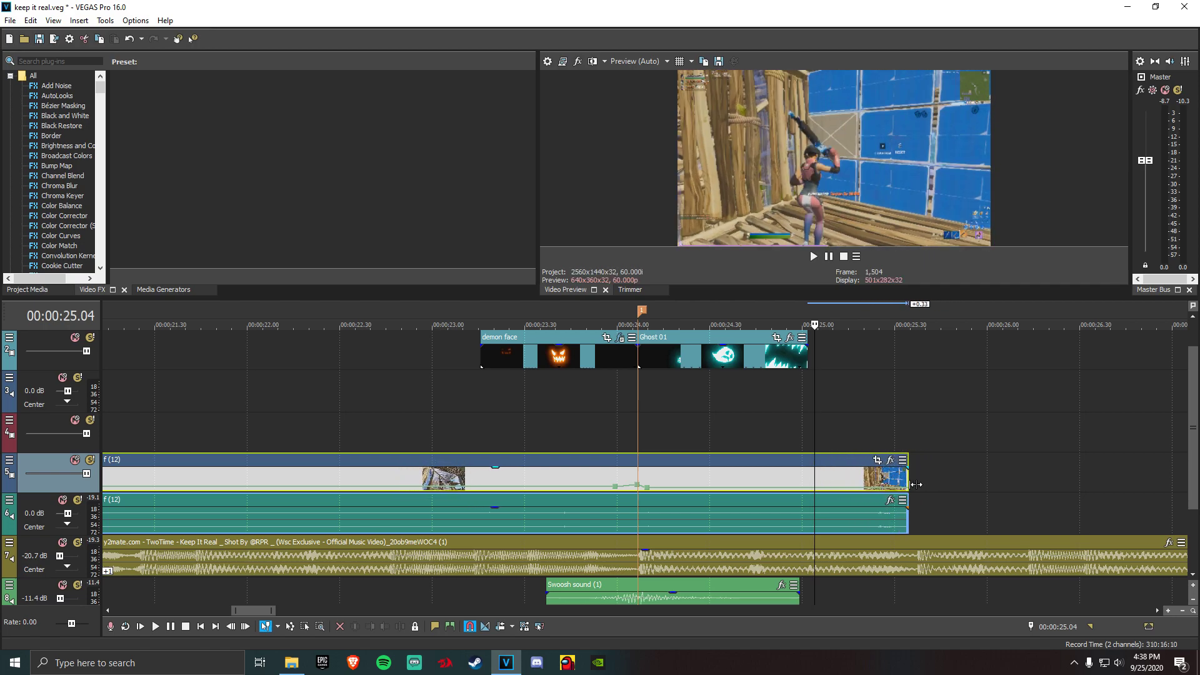
# Move Ghost 01 to start at 00:00:24.30, 23 frames after the marker, and trim the end of f (12) to match its end
pyautogui.scroll(-5, 747, 493)
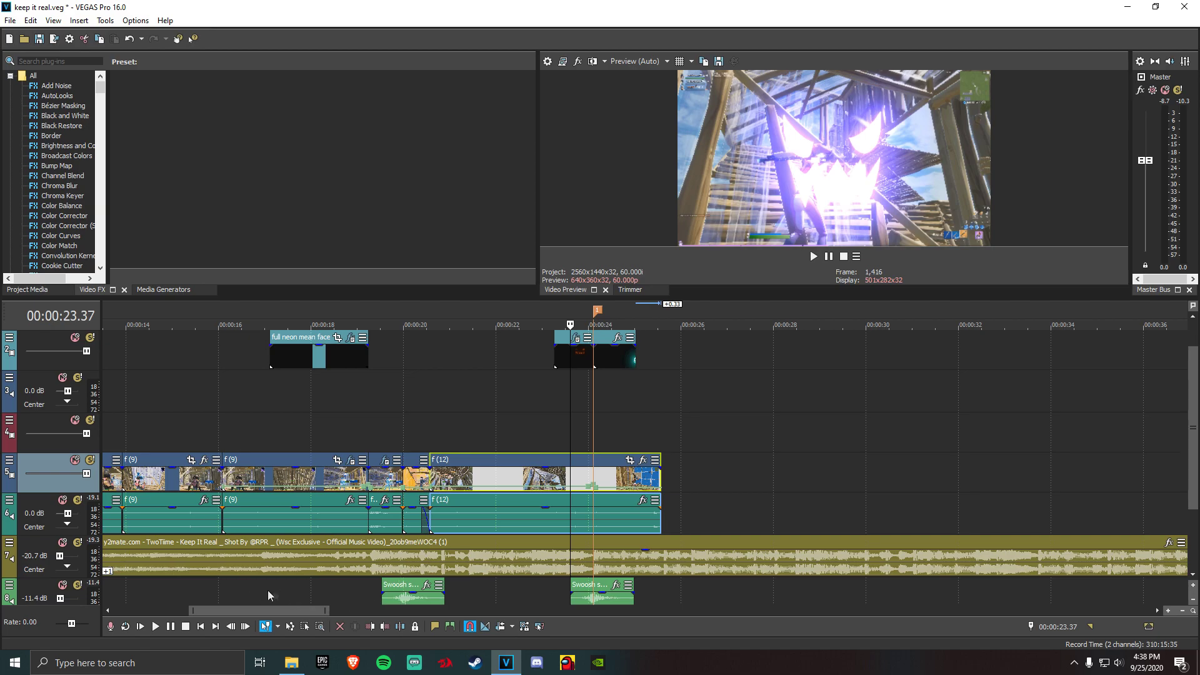
pyautogui.click(152, 629)
pyautogui.click(174, 629)
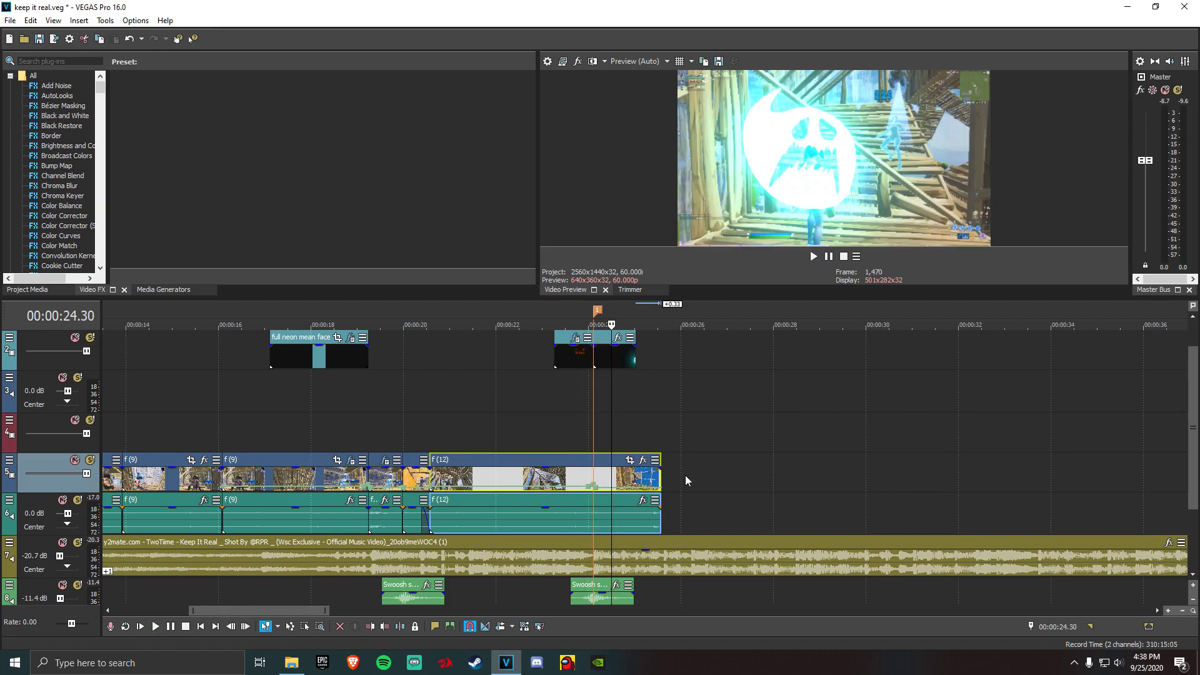
pyautogui.click(629, 358)
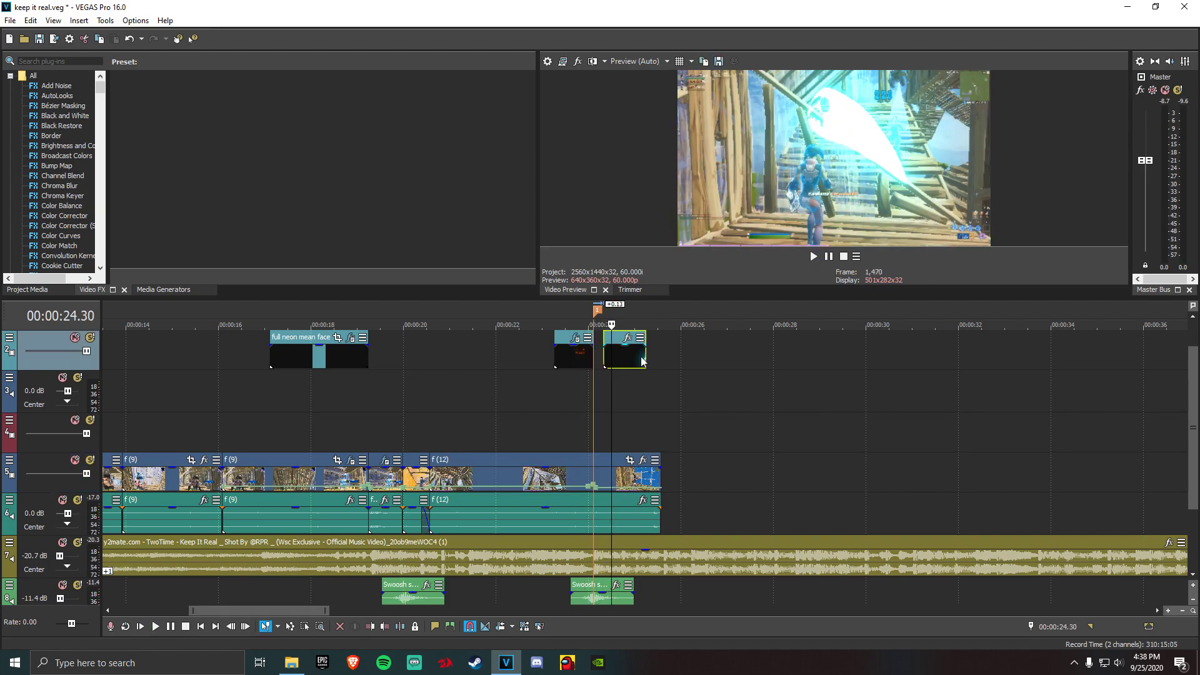
pyautogui.moveTo(629, 358); pyautogui.dragTo(648, 355)
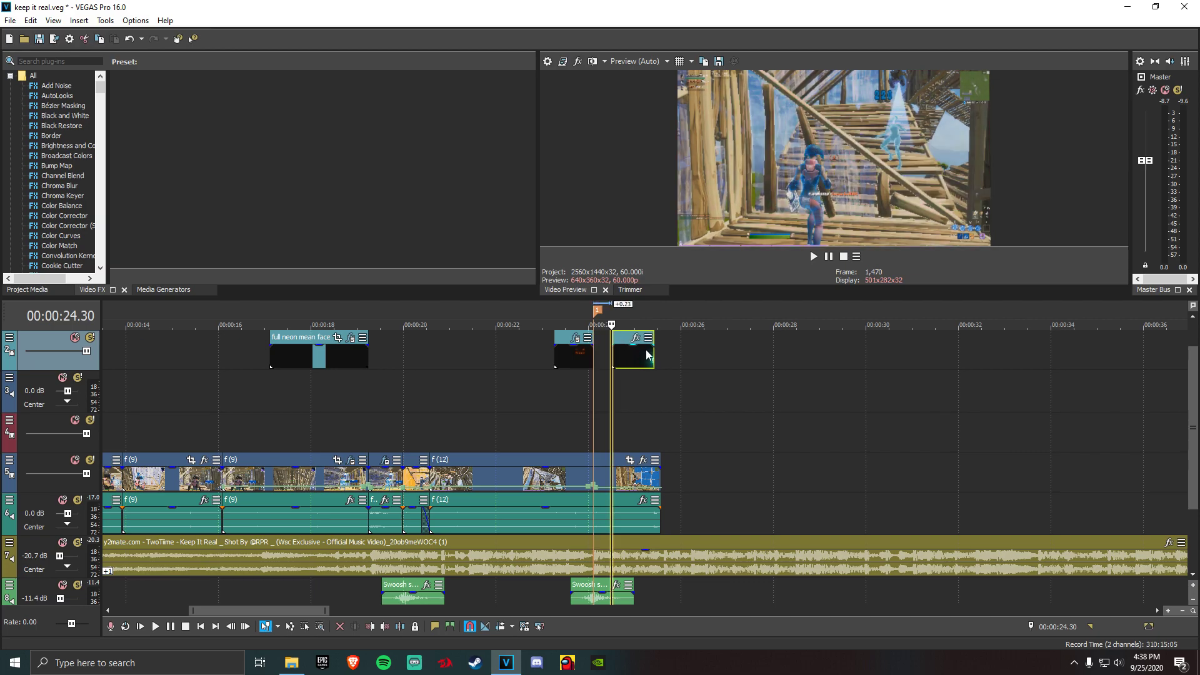
pyautogui.click(634, 363)
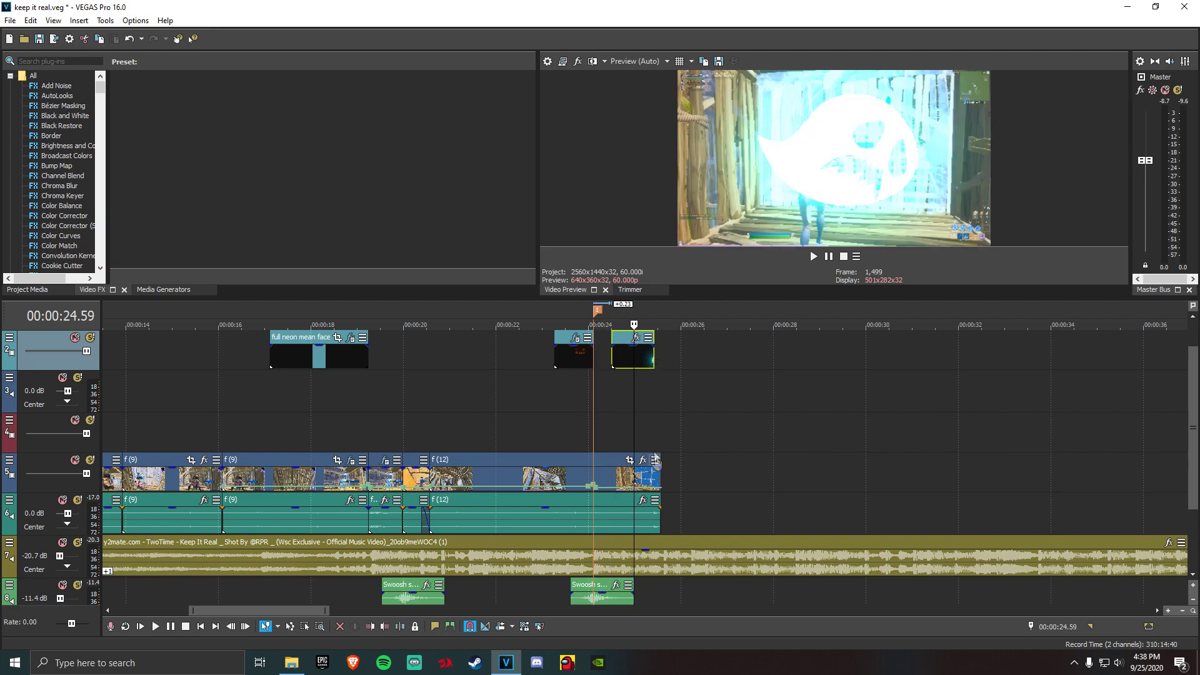
pyautogui.moveTo(661, 481); pyautogui.dragTo(654, 481)
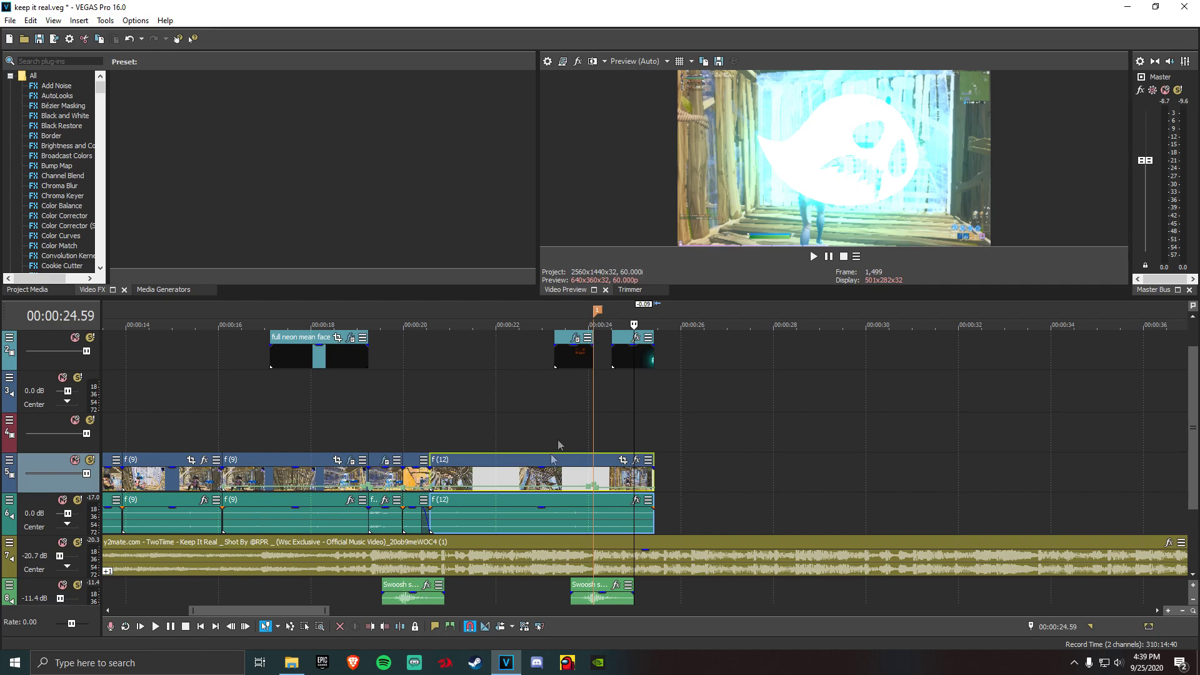
# Play and scrub through demon face, the gap and Ghost 01 to check the ghost's timing against the music
pyautogui.click(563, 354)
pyautogui.press('space')
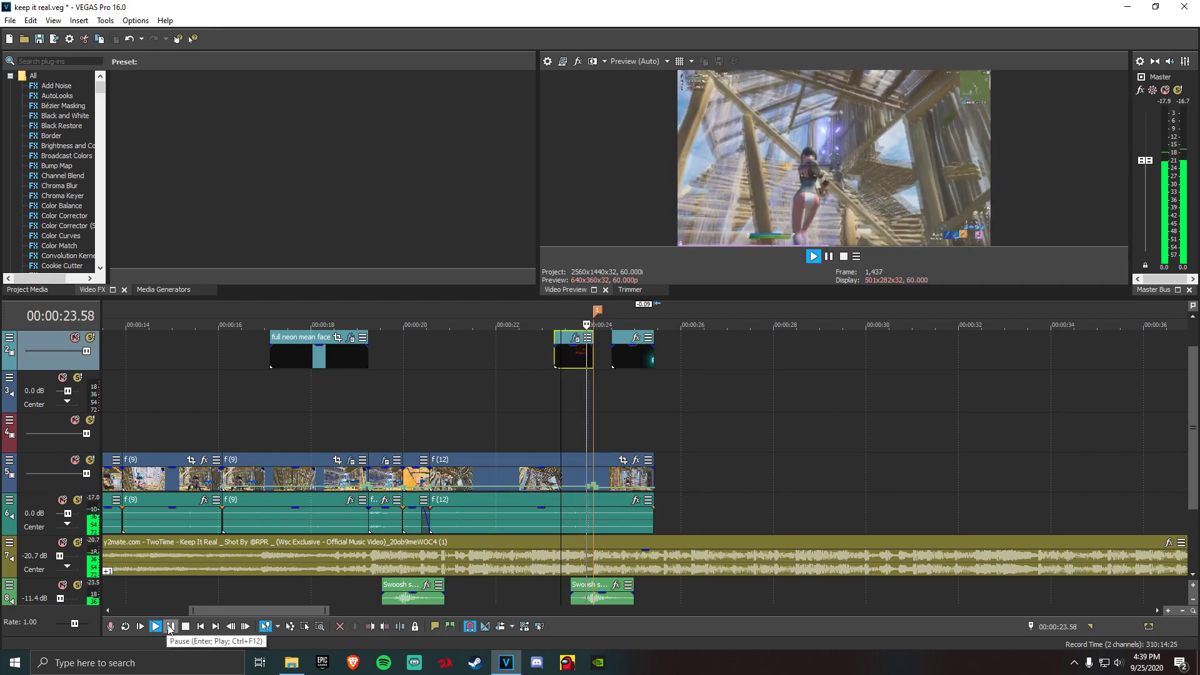
pyautogui.click(170, 626)
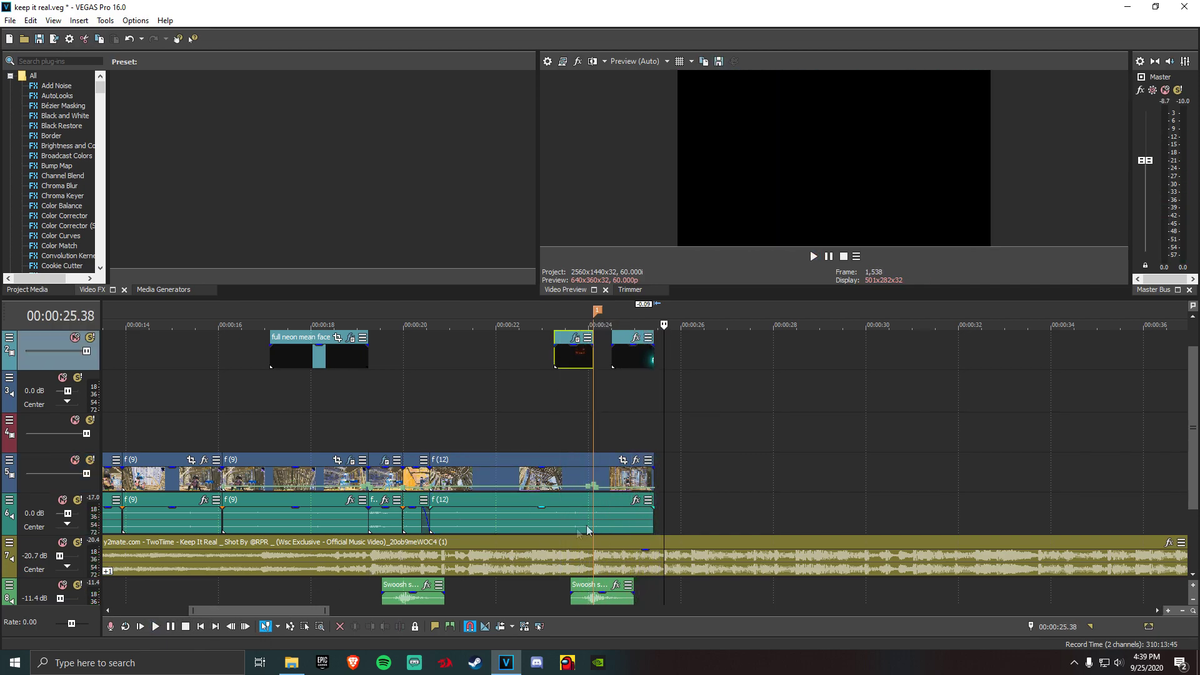
pyautogui.scroll(2, 565, 382)
pyautogui.click(569, 360)
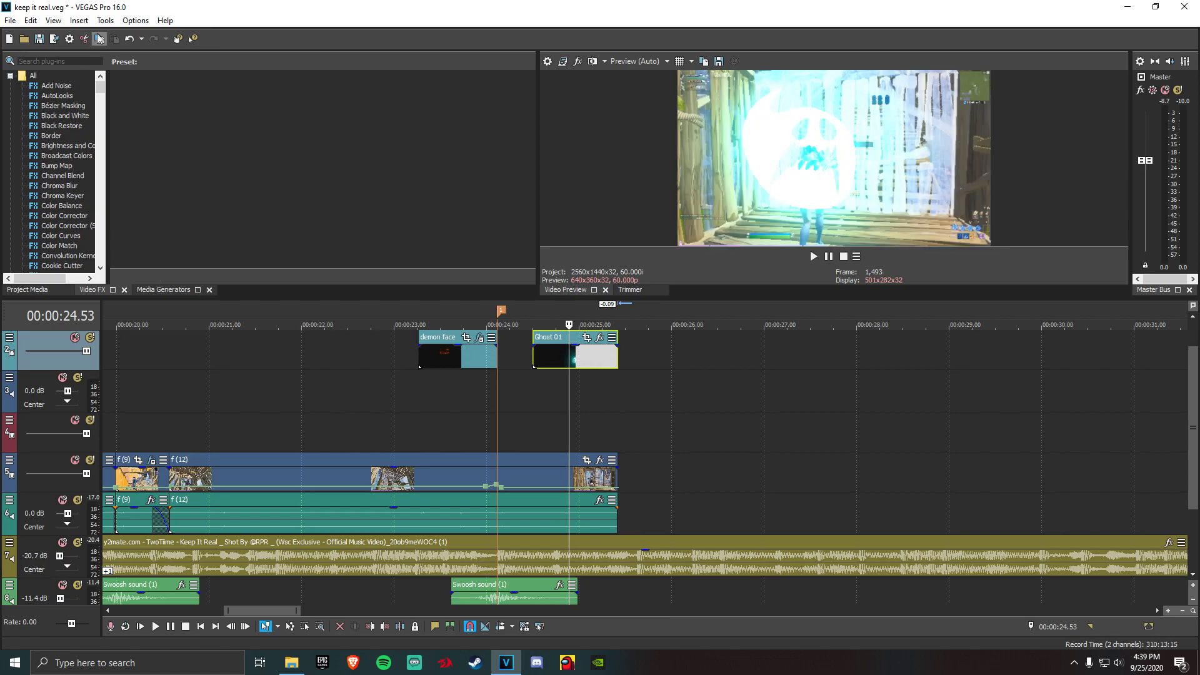
pyautogui.click(550, 359)
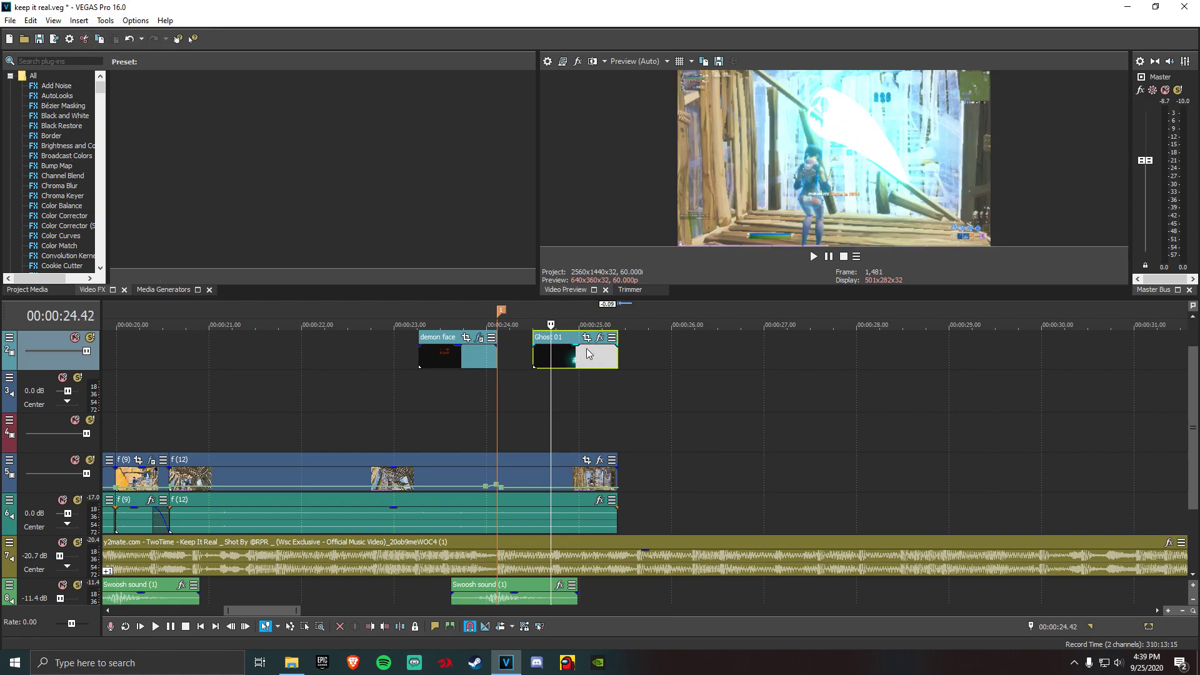
pyautogui.click(536, 363)
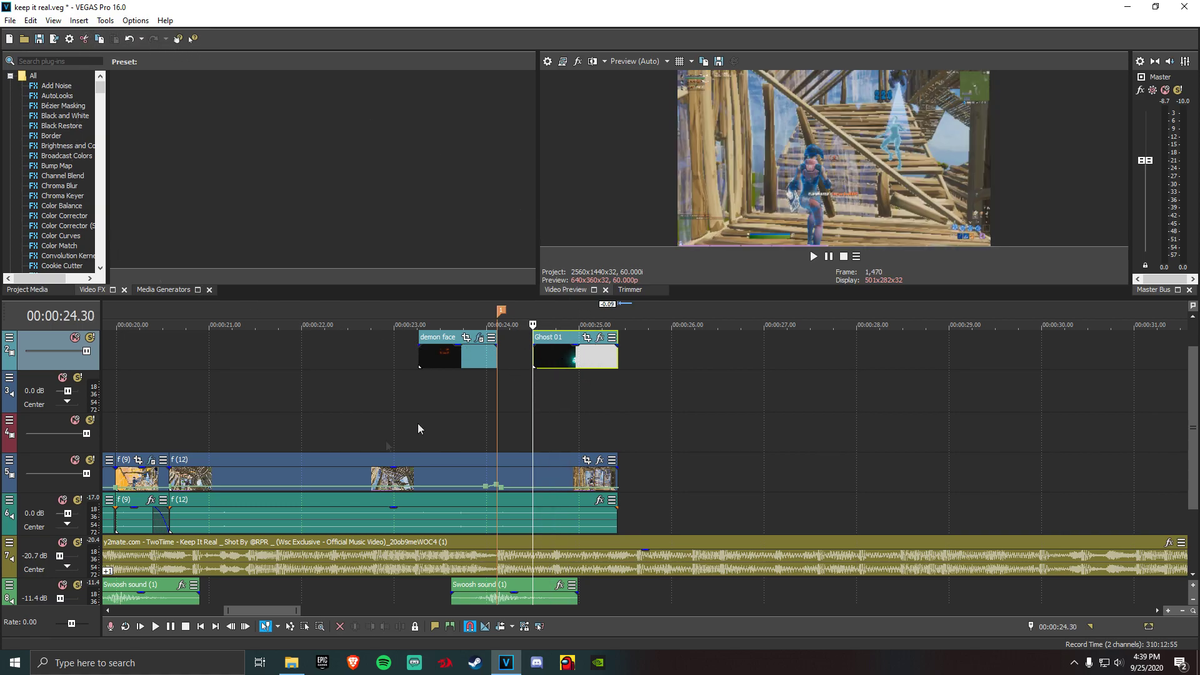
pyautogui.click(156, 627)
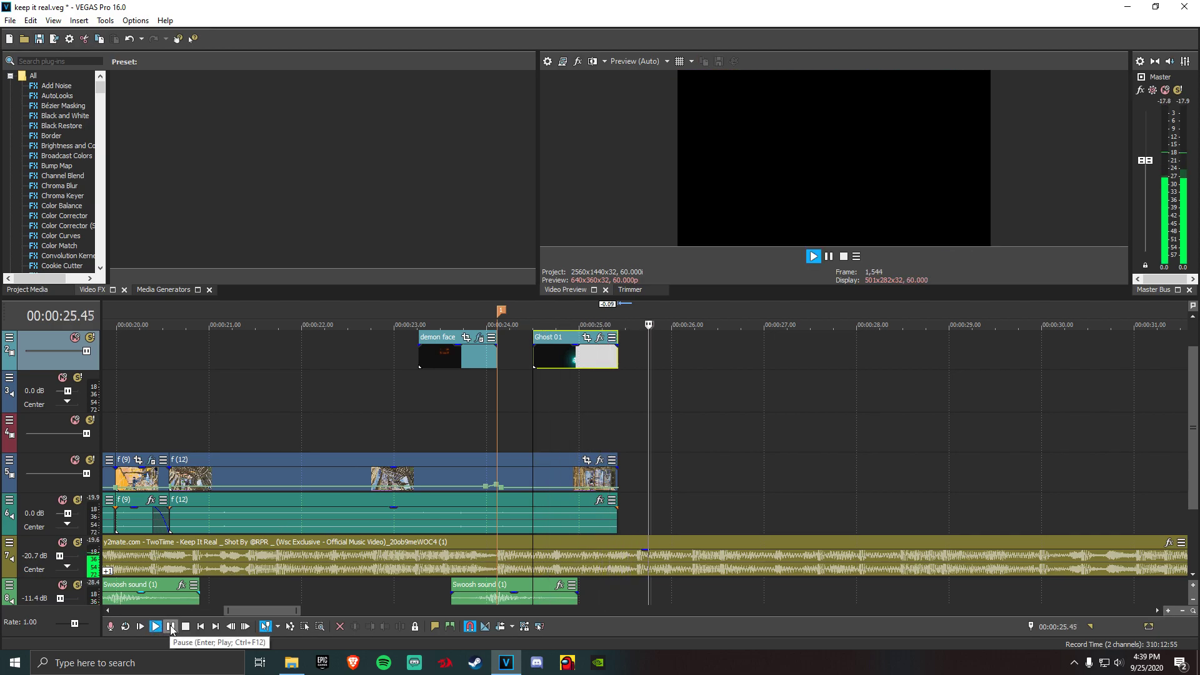
pyautogui.click(170, 626)
pyautogui.click(543, 364)
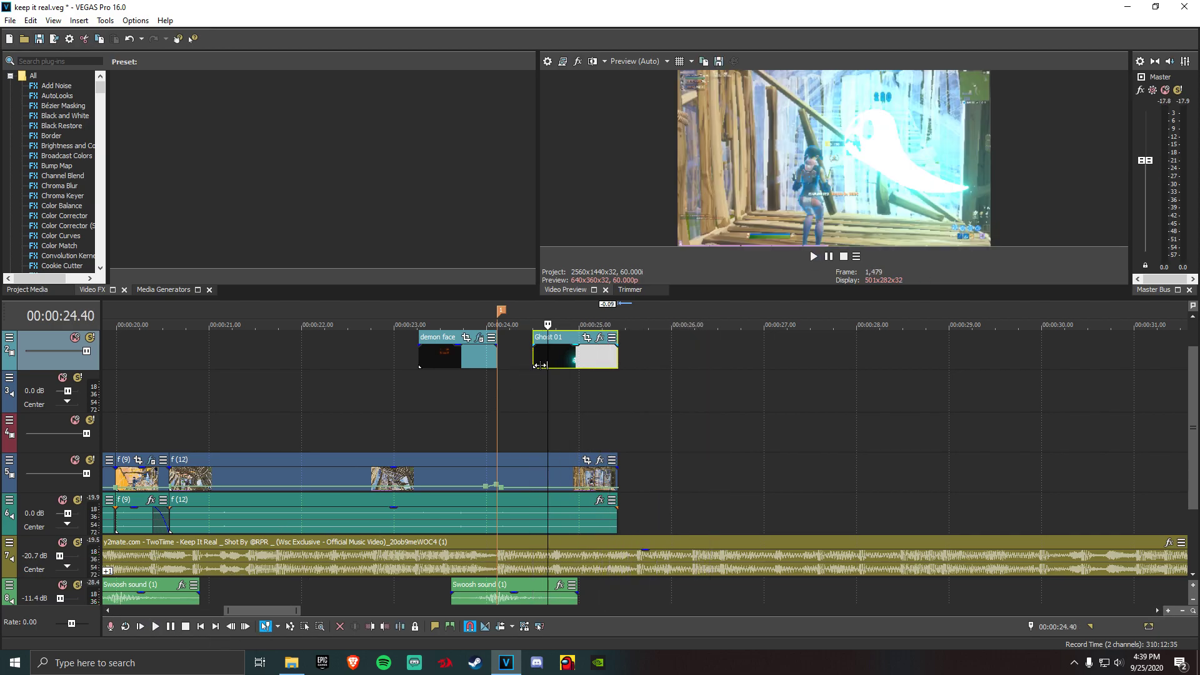
pyautogui.click(448, 361)
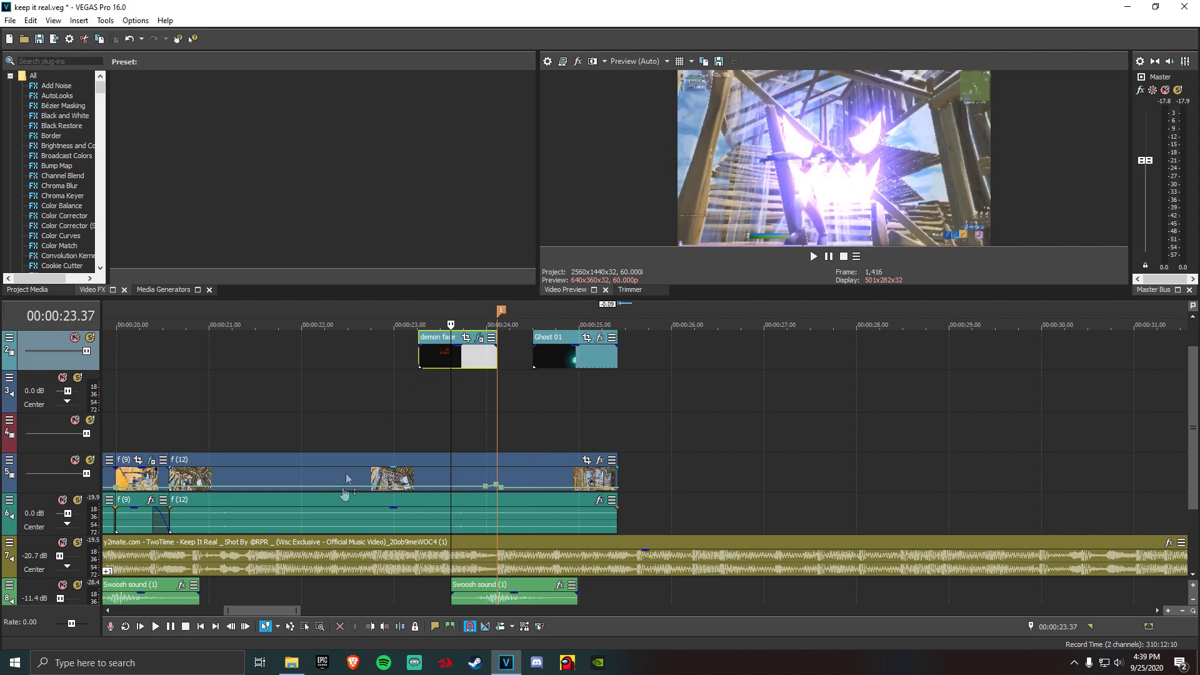
pyautogui.click(158, 628)
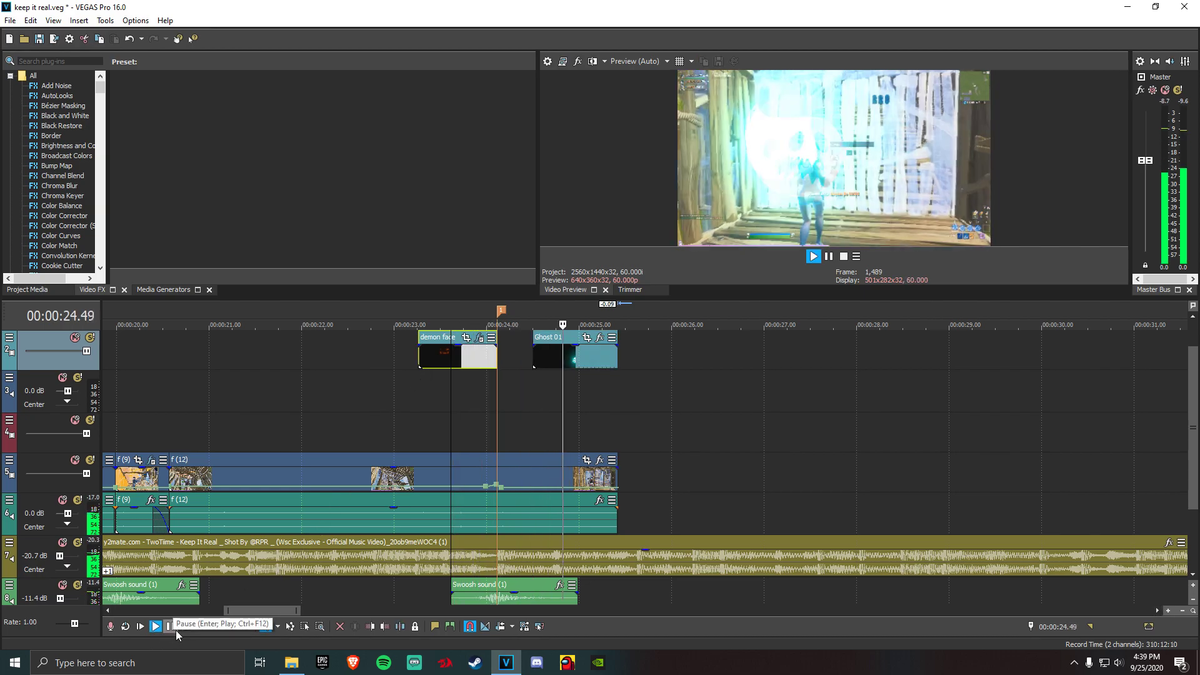
pyautogui.click(175, 630)
# Split the f (12) clip at the start of Ghost 01 and at the marker, isolating the gap between the overlays
pyautogui.scroll(2, 451, 491)
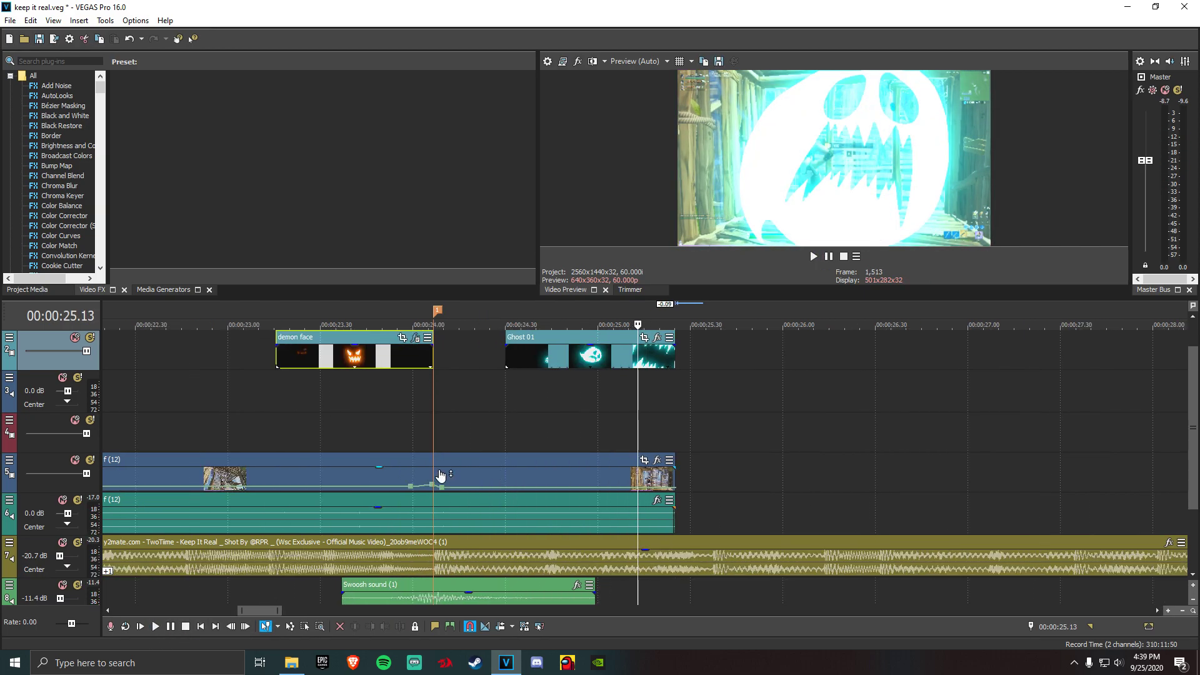
pyautogui.click(440, 476)
pyautogui.click(506, 485)
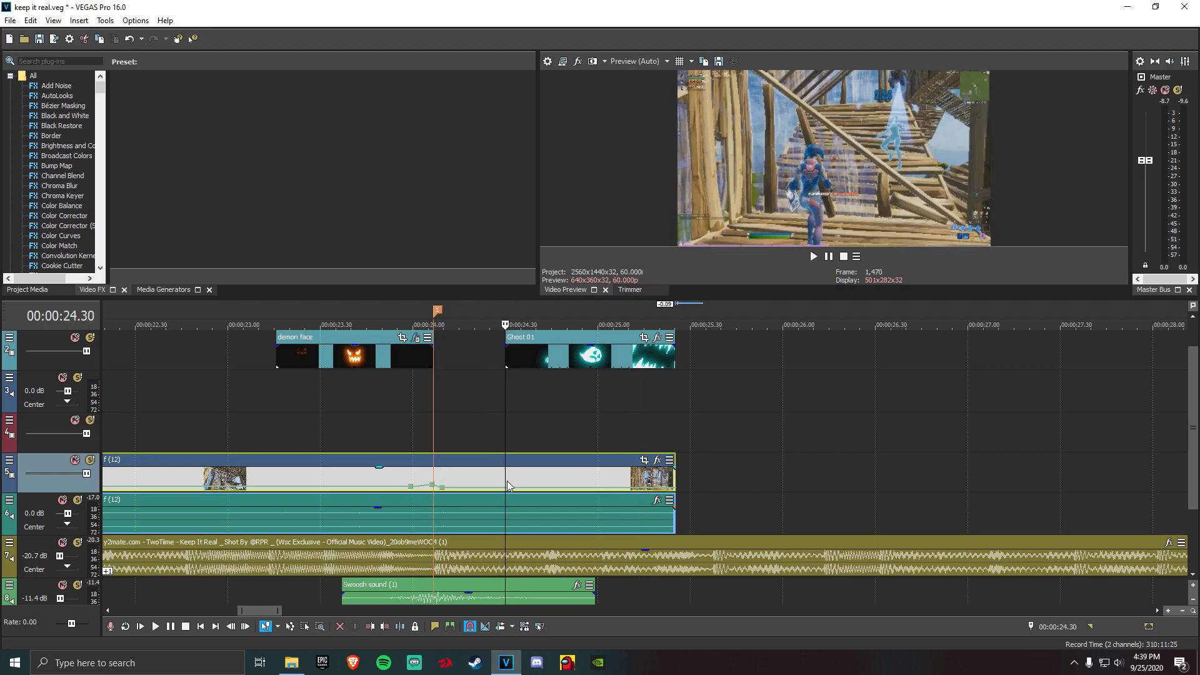
pyautogui.click(399, 626)
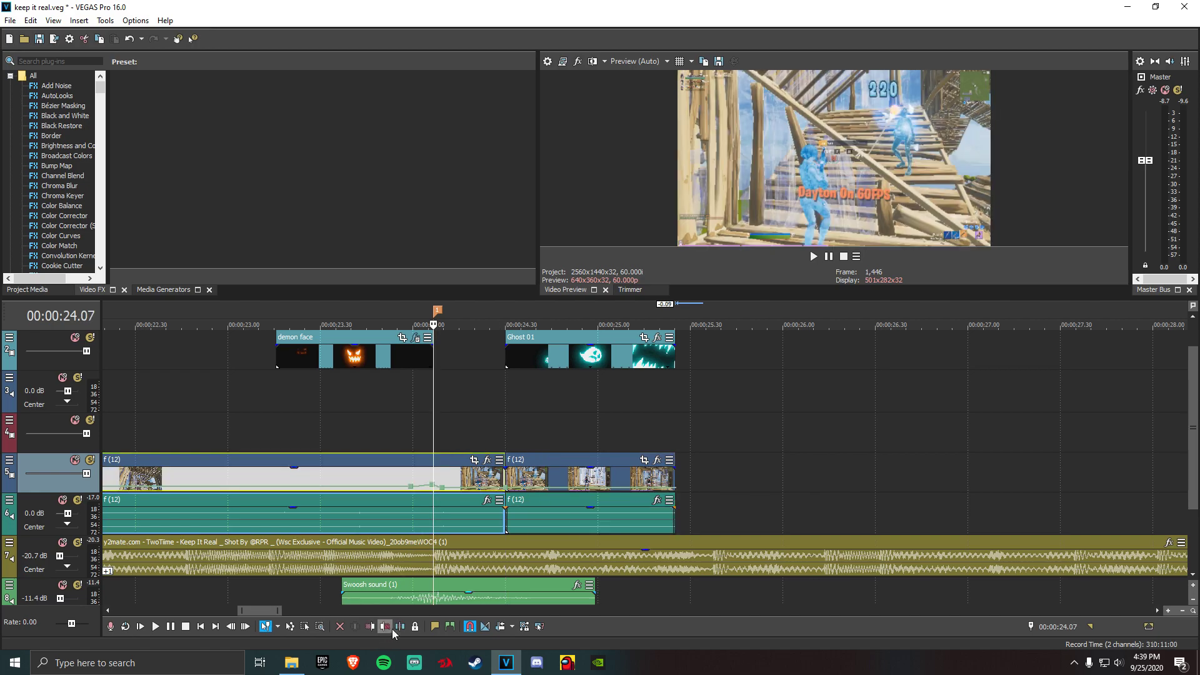
pyautogui.click(397, 628)
# Apply the S_Blur effect to the short middle f (12) segment with a Blur Amount of 0.004
pyautogui.click(460, 480)
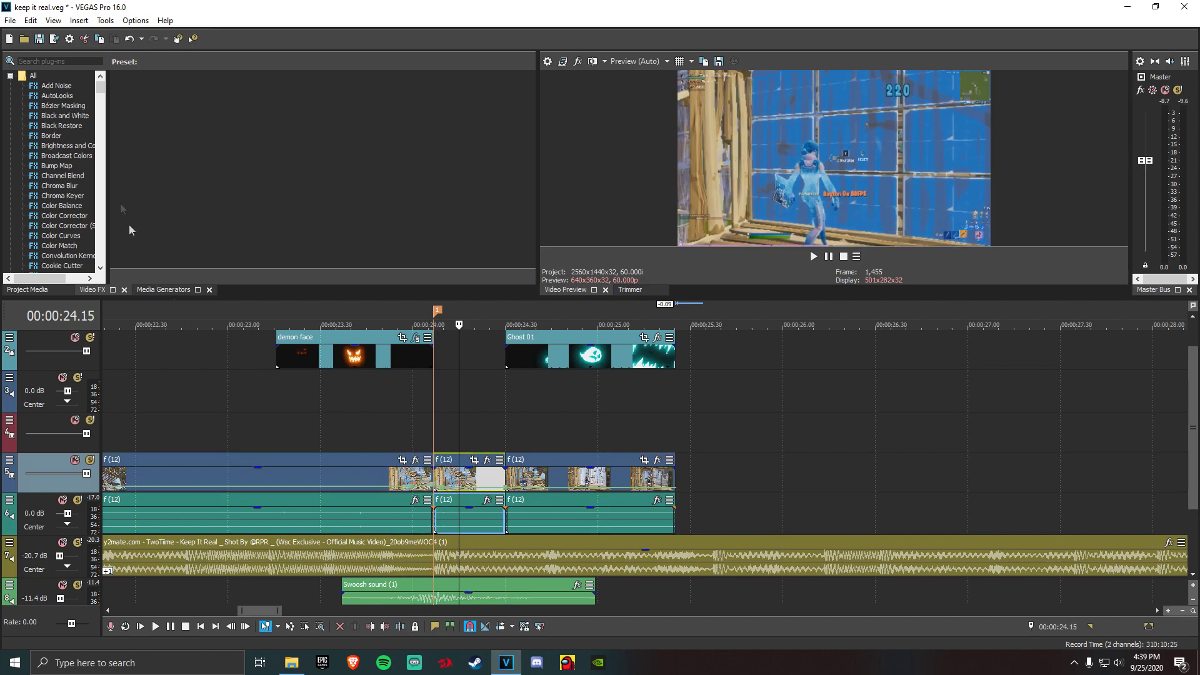
pyautogui.click(50, 61)
pyautogui.write('blur')
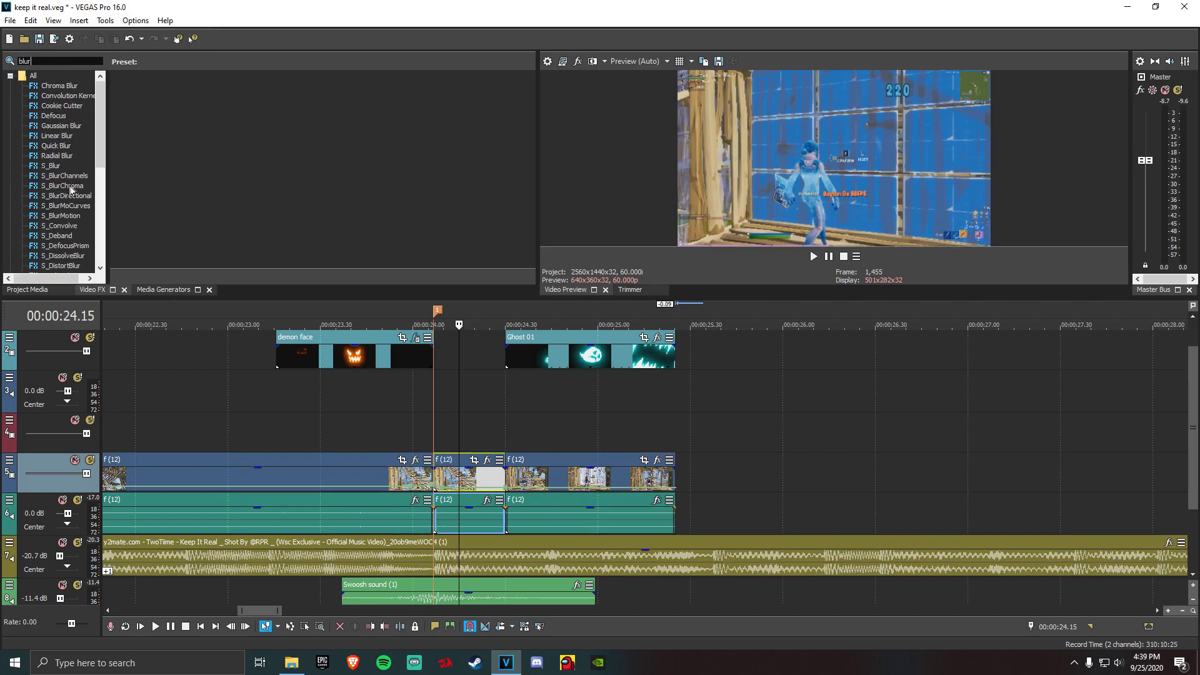
pyautogui.moveTo(50, 171); pyautogui.dragTo(229, 282)
pyautogui.moveTo(50, 170); pyautogui.dragTo(475, 483)
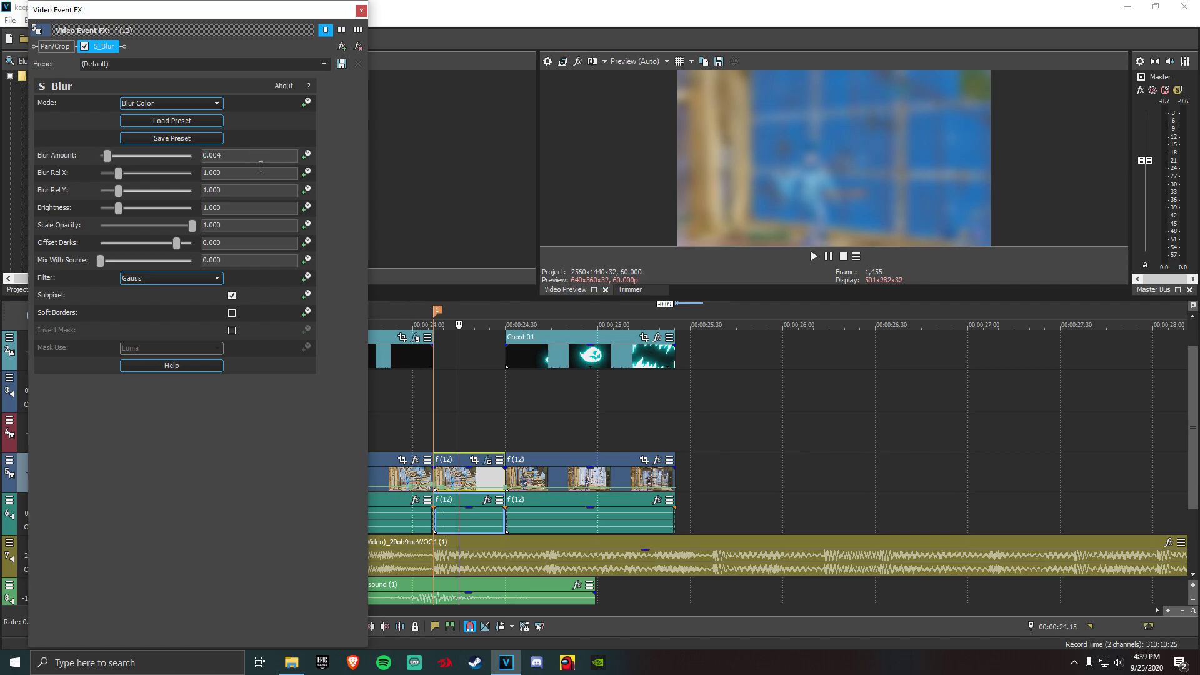
pyautogui.click(249, 174)
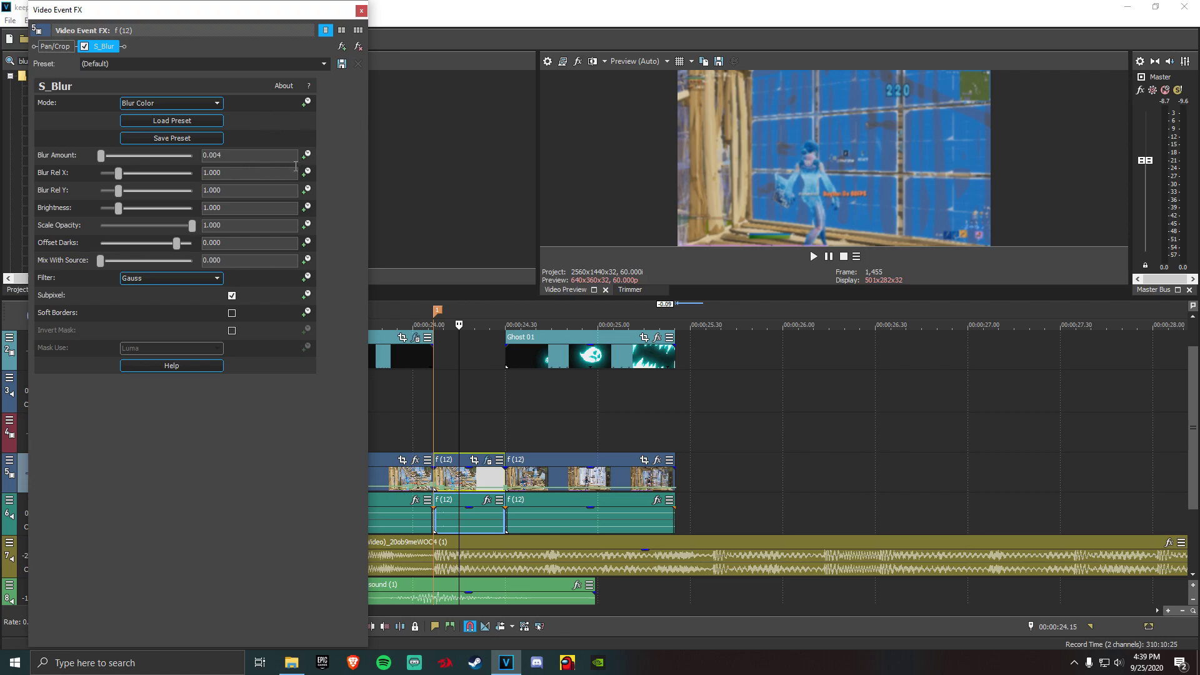
pyautogui.click(361, 11)
# Add Color Corrector to the middle f (12) segment, shift its Mid tone to blue at about 301.49, 0.6701, and preview the transition
pyautogui.click(56, 61)
pyautogui.write('color co')
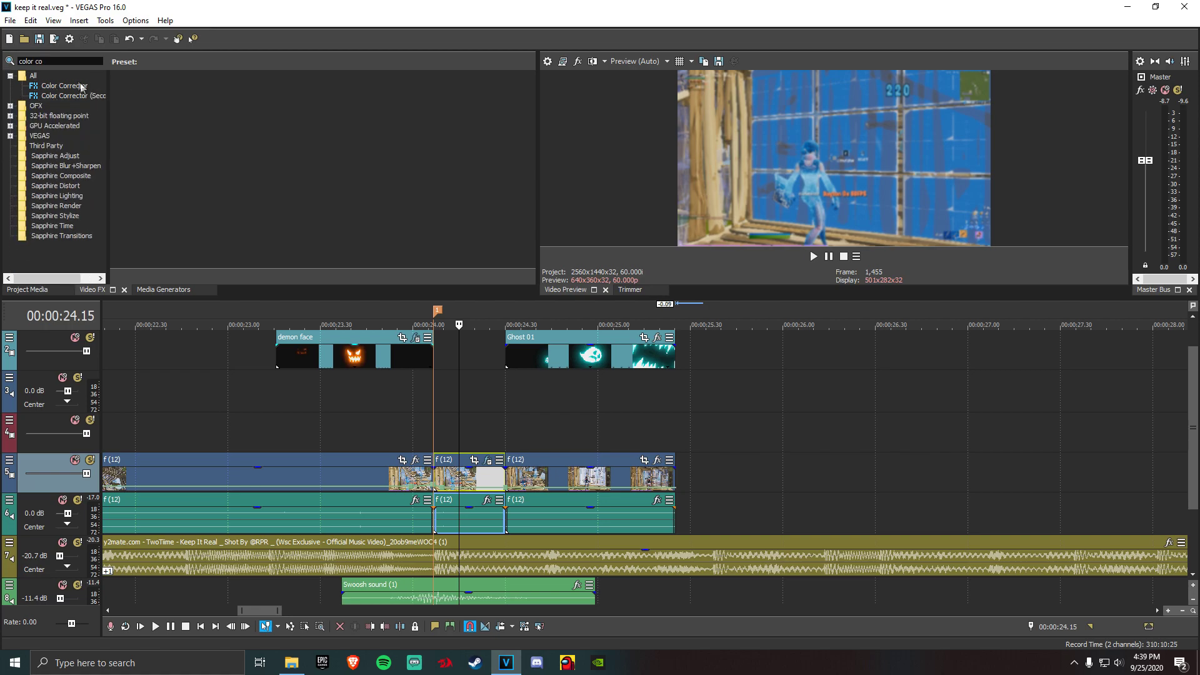
pyautogui.press('Tab')
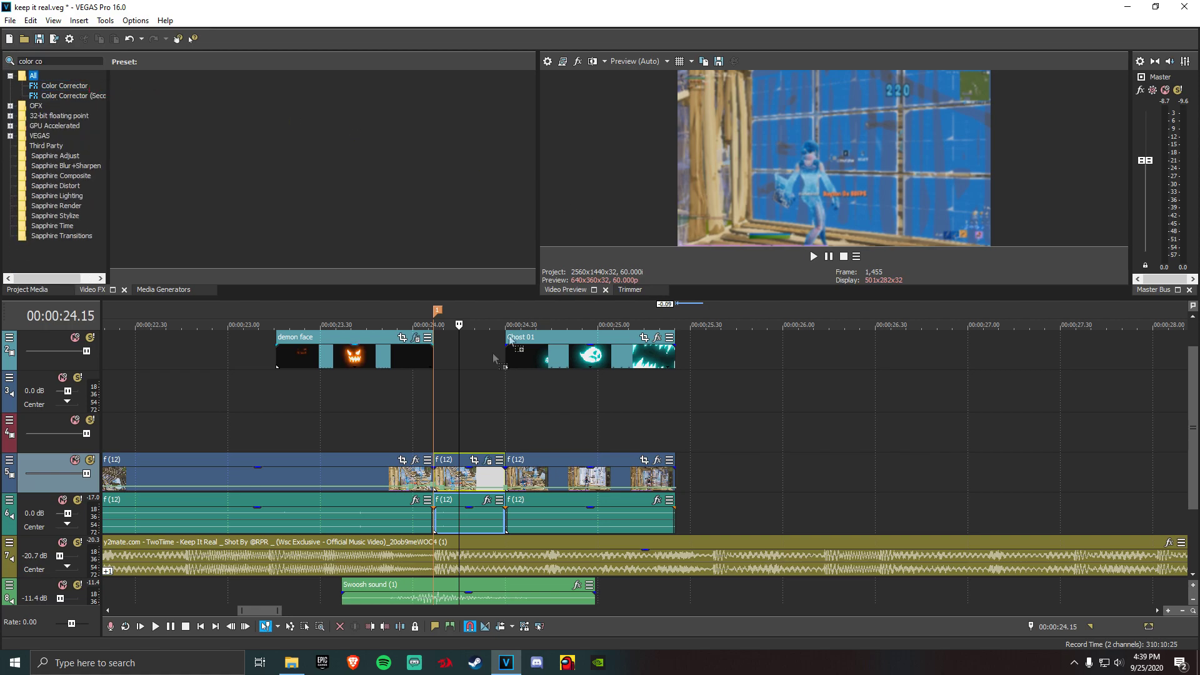
pyautogui.moveTo(486, 473); pyautogui.dragTo(486, 473)
pyautogui.moveTo(201, 288); pyautogui.dragTo(205, 288)
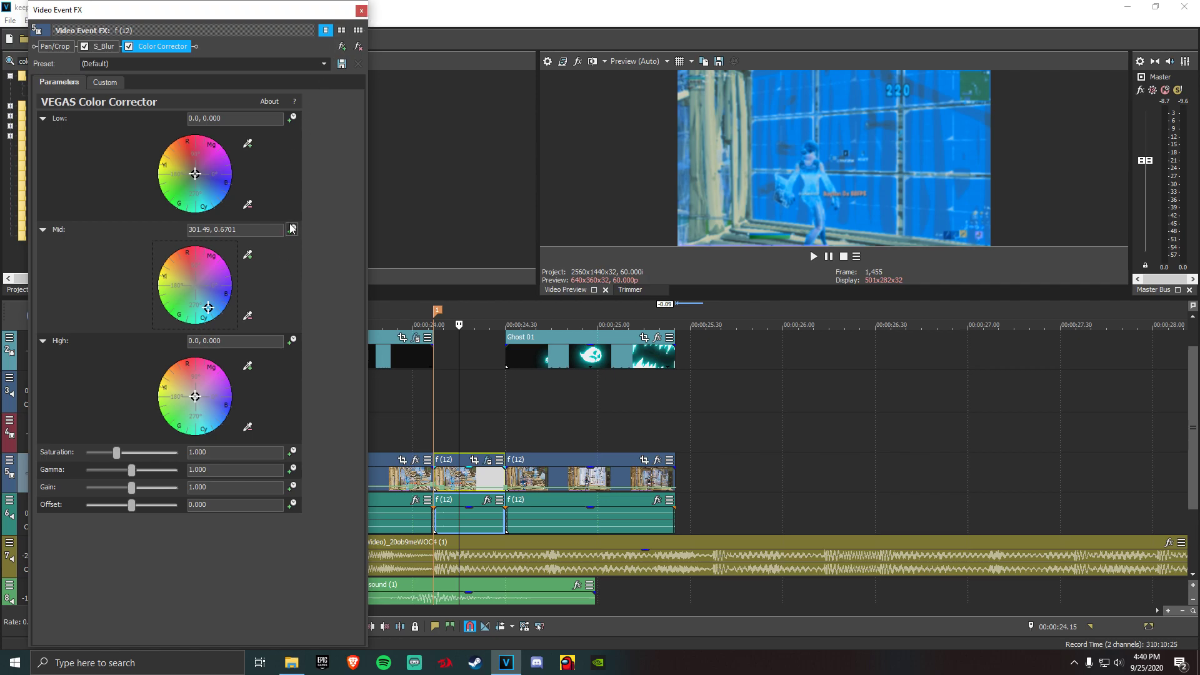
pyautogui.click(361, 11)
pyautogui.click(410, 481)
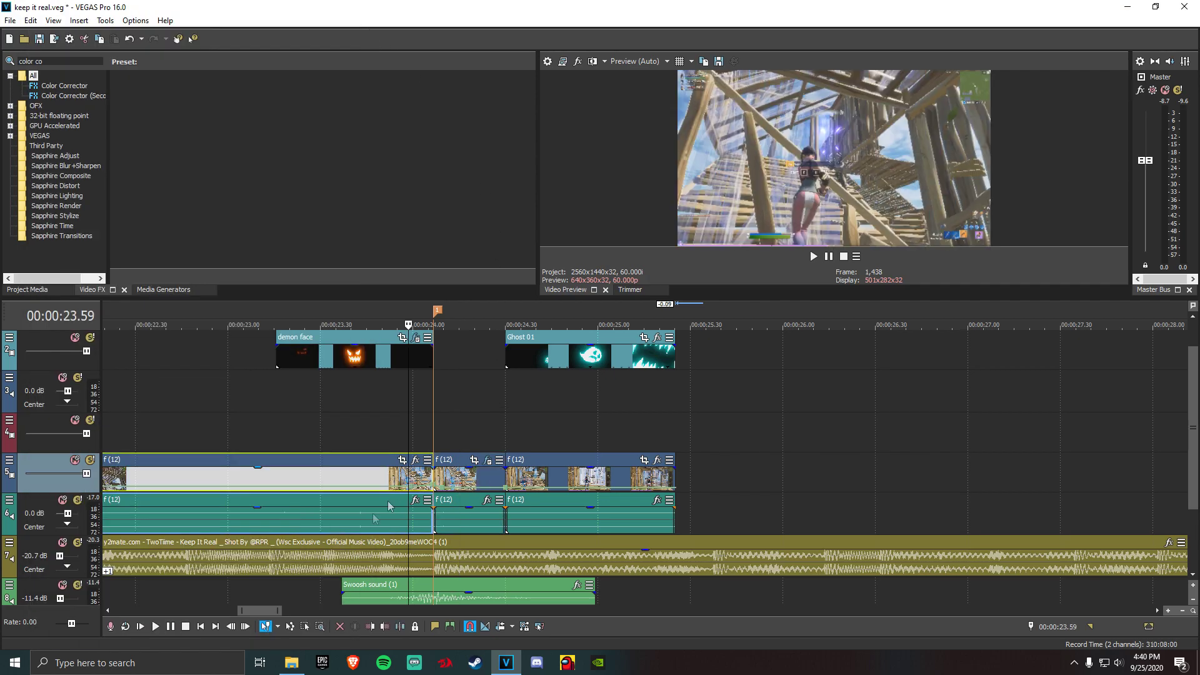
pyautogui.click(155, 626)
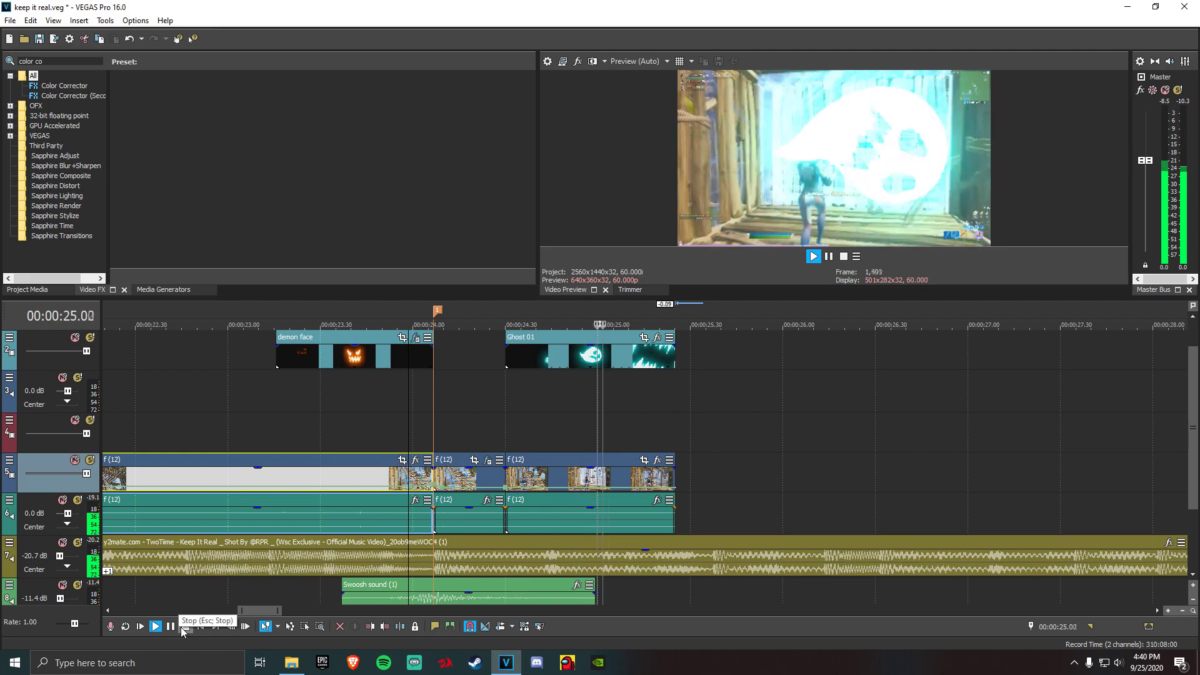
pyautogui.click(171, 627)
# Strengthen the middle f (12) segment's blue tint by setting Color Corrector Mid to about 302.04, 0.9738, and enable animation for Mid
pyautogui.click(481, 482)
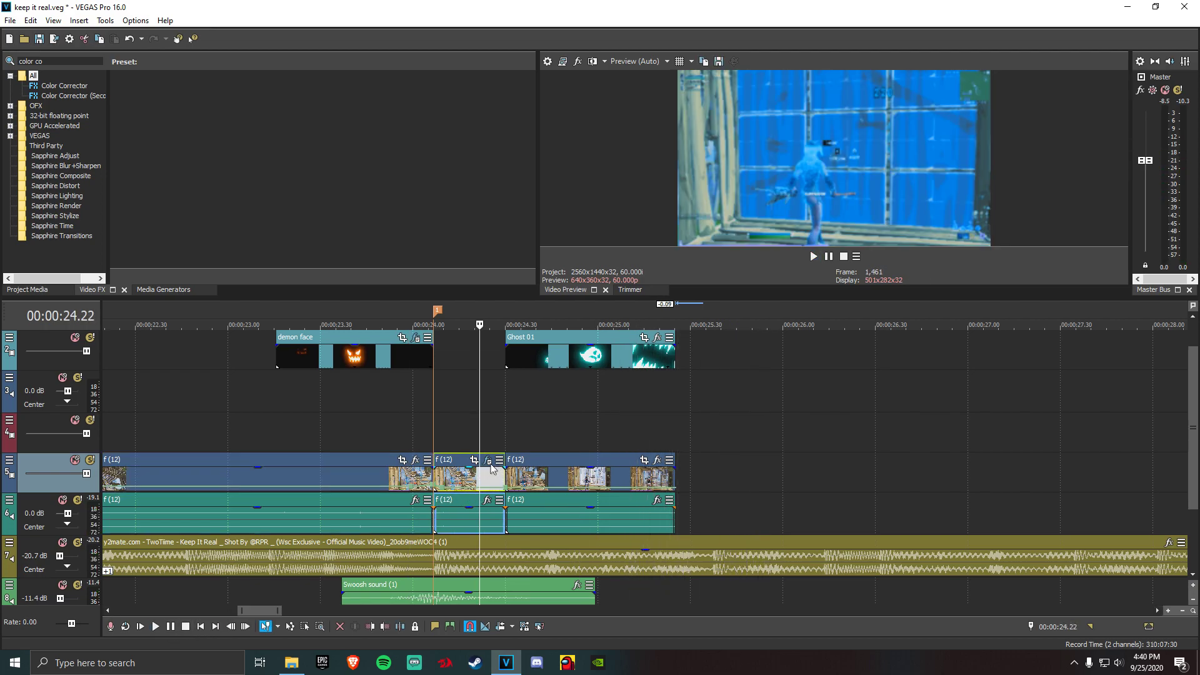
pyautogui.click(487, 460)
pyautogui.moveTo(210, 314); pyautogui.dragTo(205, 315)
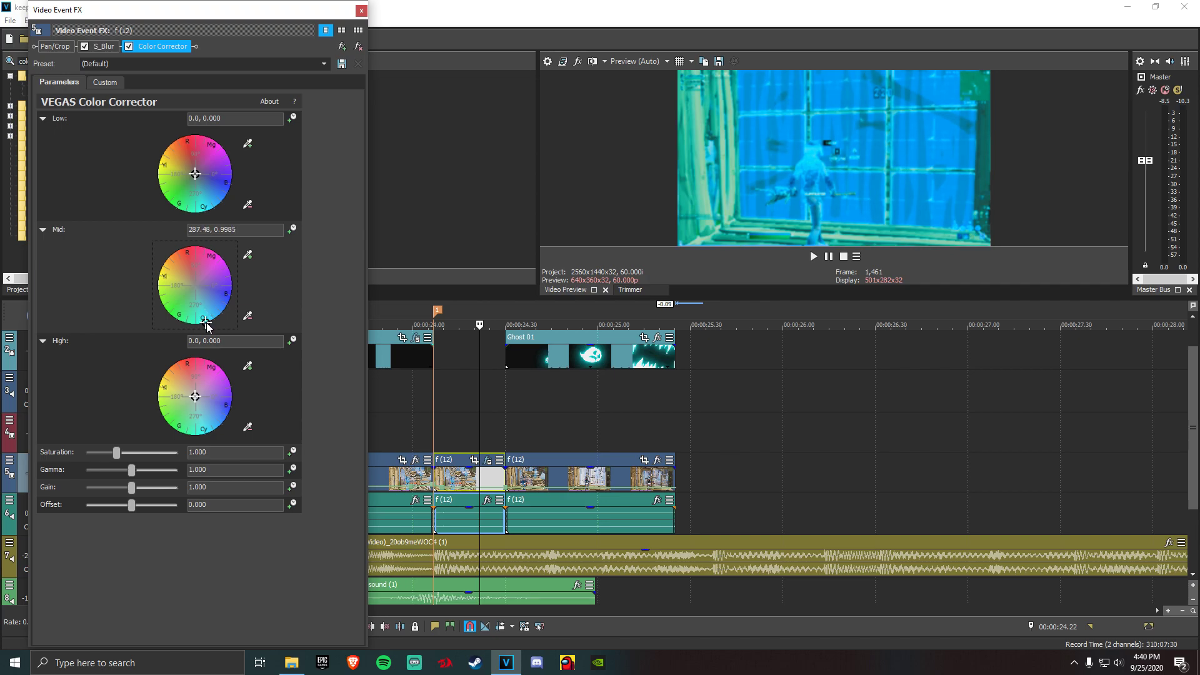
pyautogui.moveTo(207, 324); pyautogui.dragTo(215, 319)
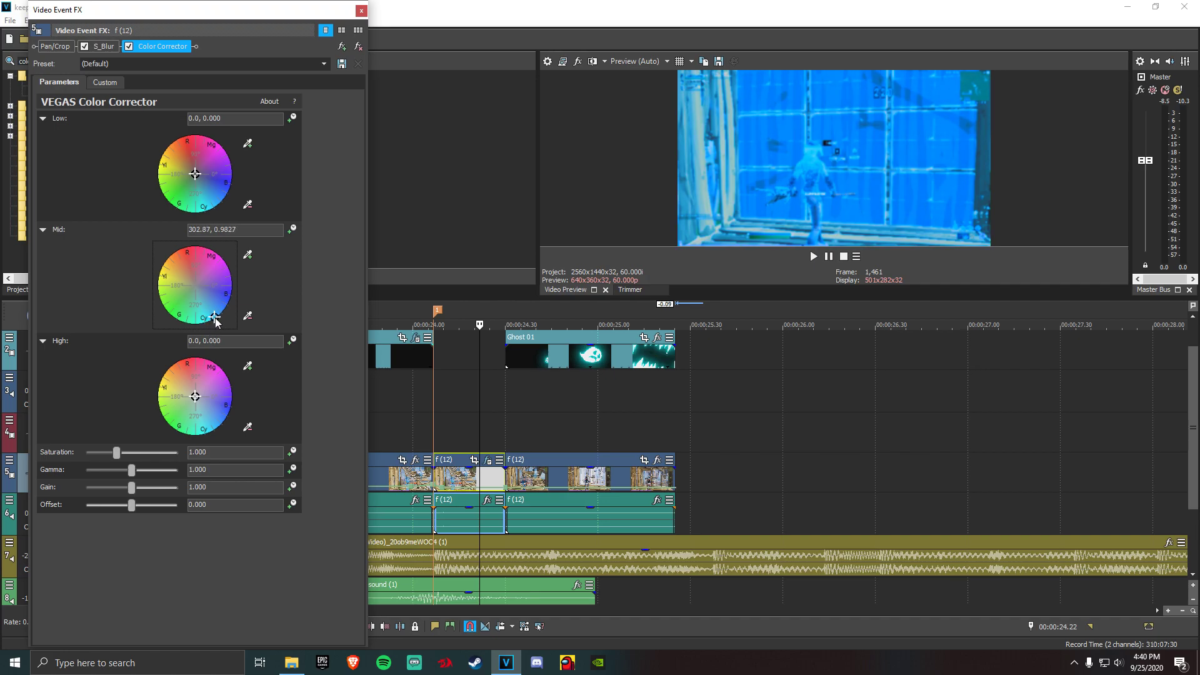
pyautogui.click(291, 229)
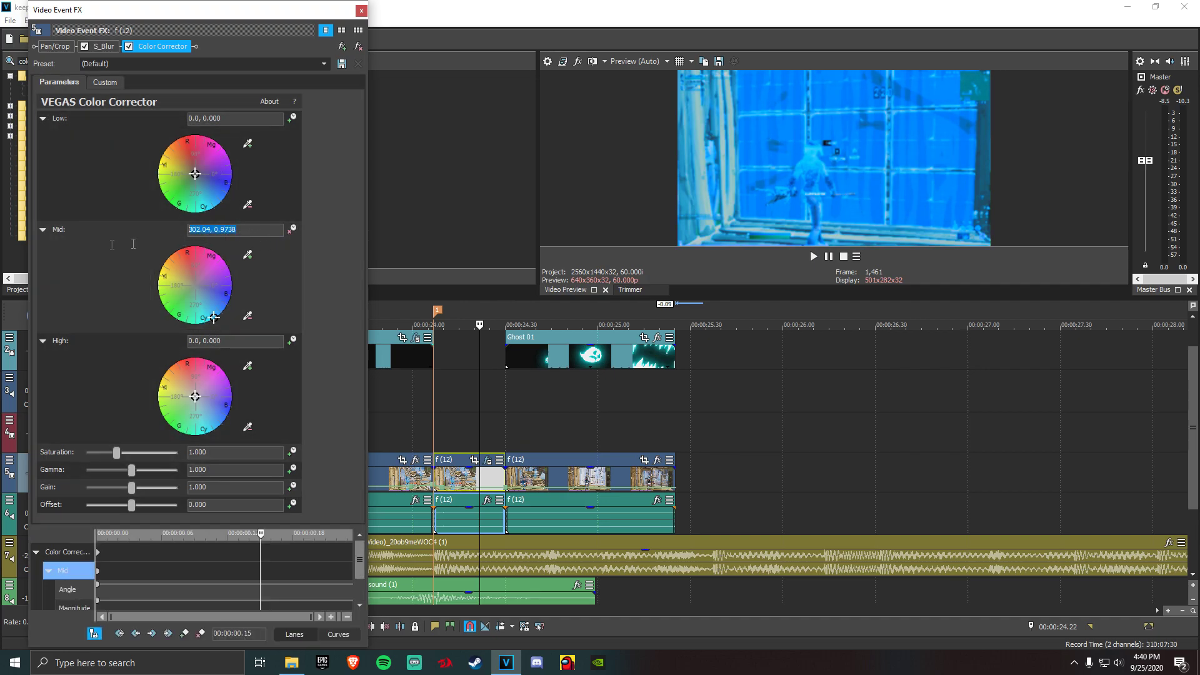
pyautogui.click(361, 11)
# Play the transition from demon face through the blue-tinted segment into Ghost 01 to check the look and timing
pyautogui.click(394, 479)
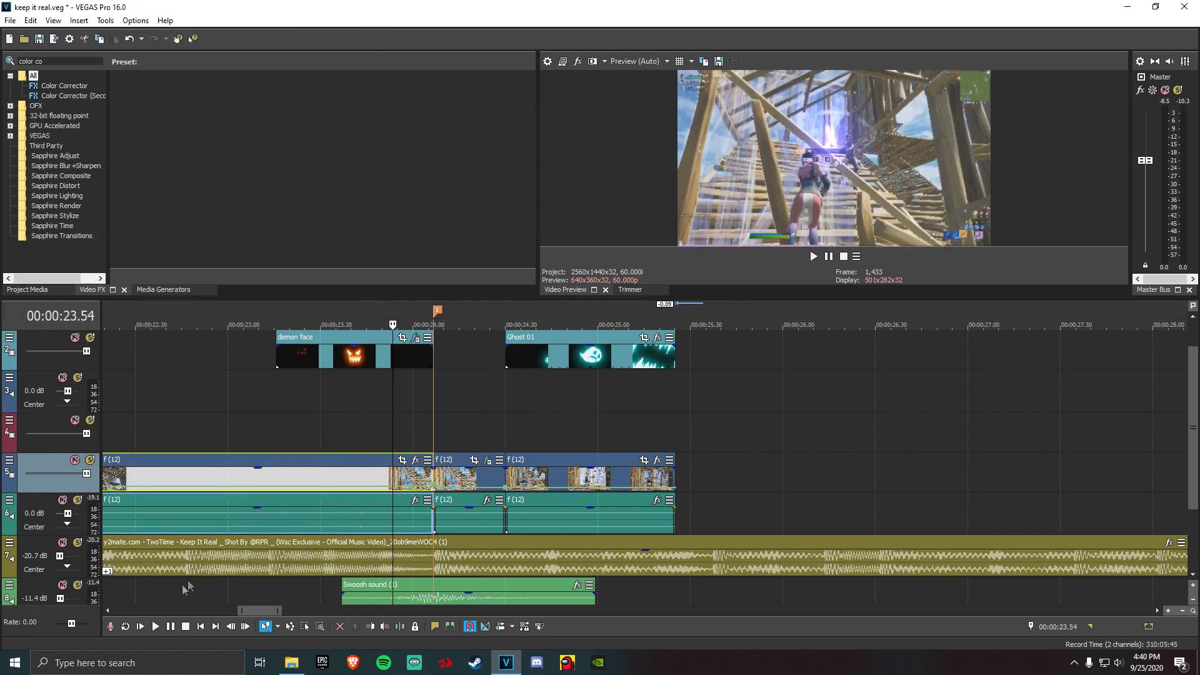
pyautogui.click(154, 626)
pyautogui.click(169, 627)
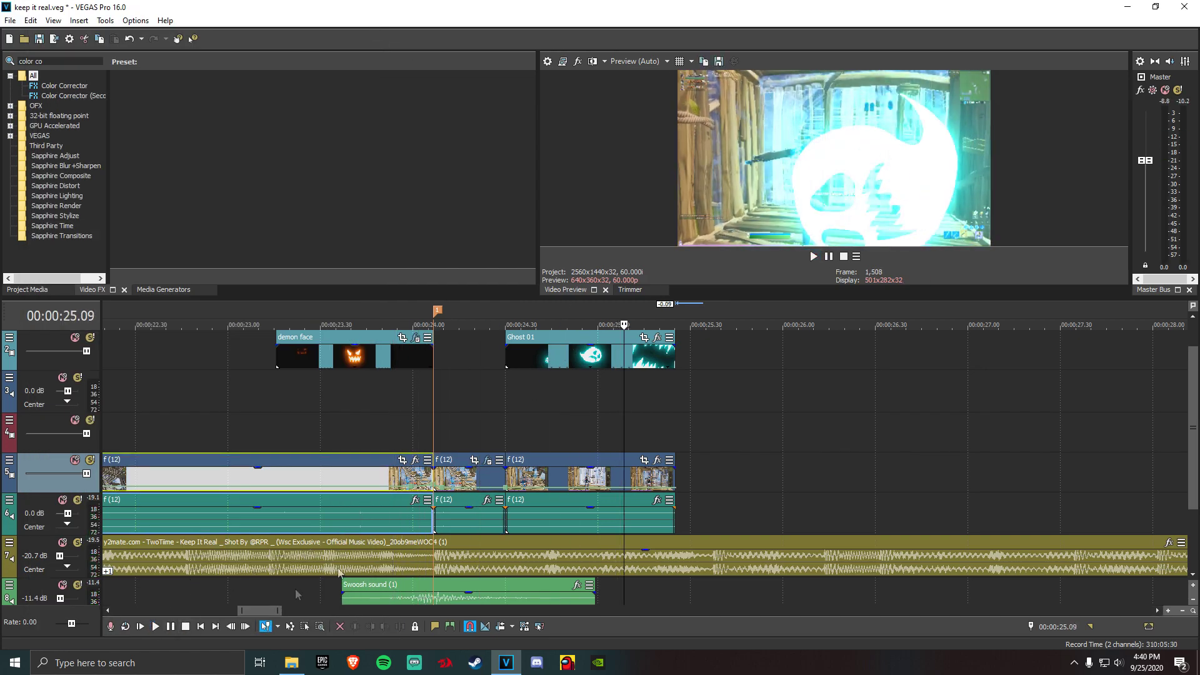
pyautogui.click(445, 481)
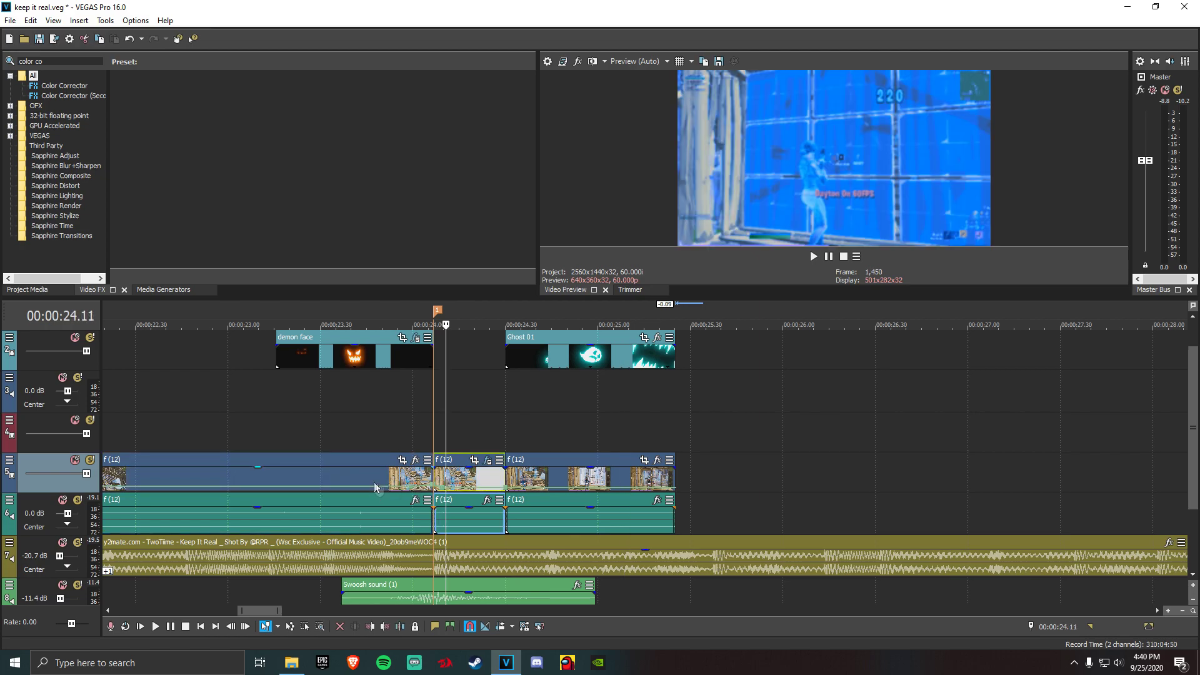
pyautogui.click(379, 480)
pyautogui.click(156, 626)
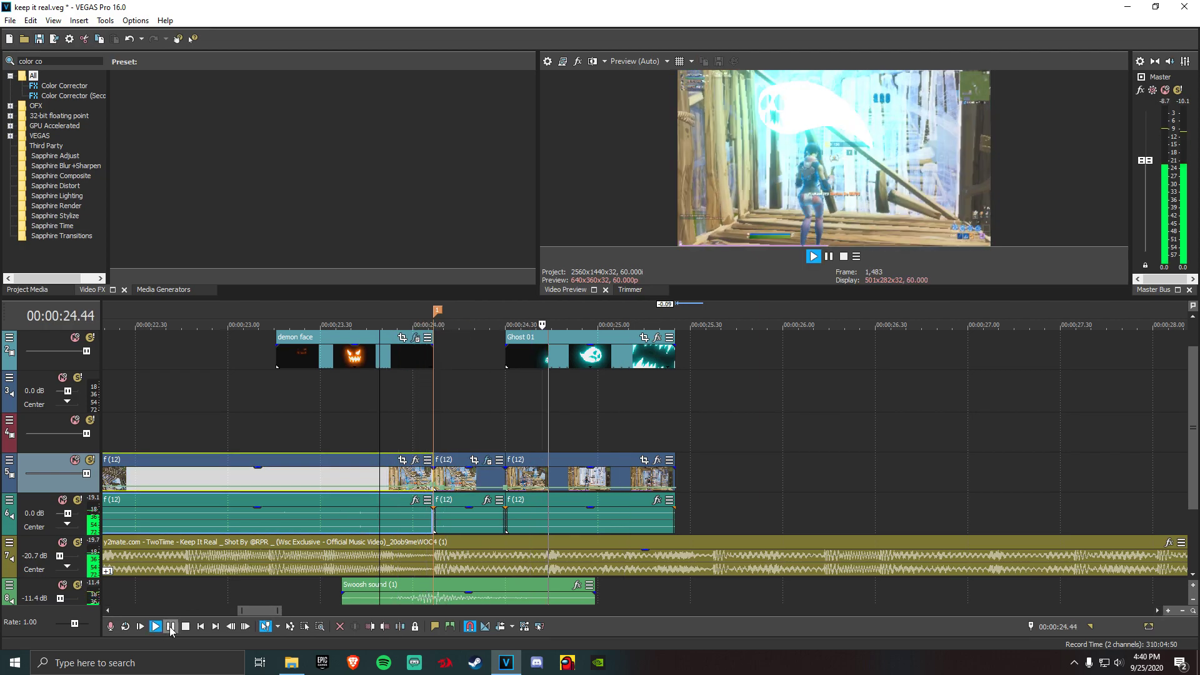
# Replay the transition from demon face into Ghost 01 and inspect individual frames of the blue-tinted f (12) segment
pyautogui.click(171, 626)
pyautogui.click(465, 480)
pyautogui.click(486, 478)
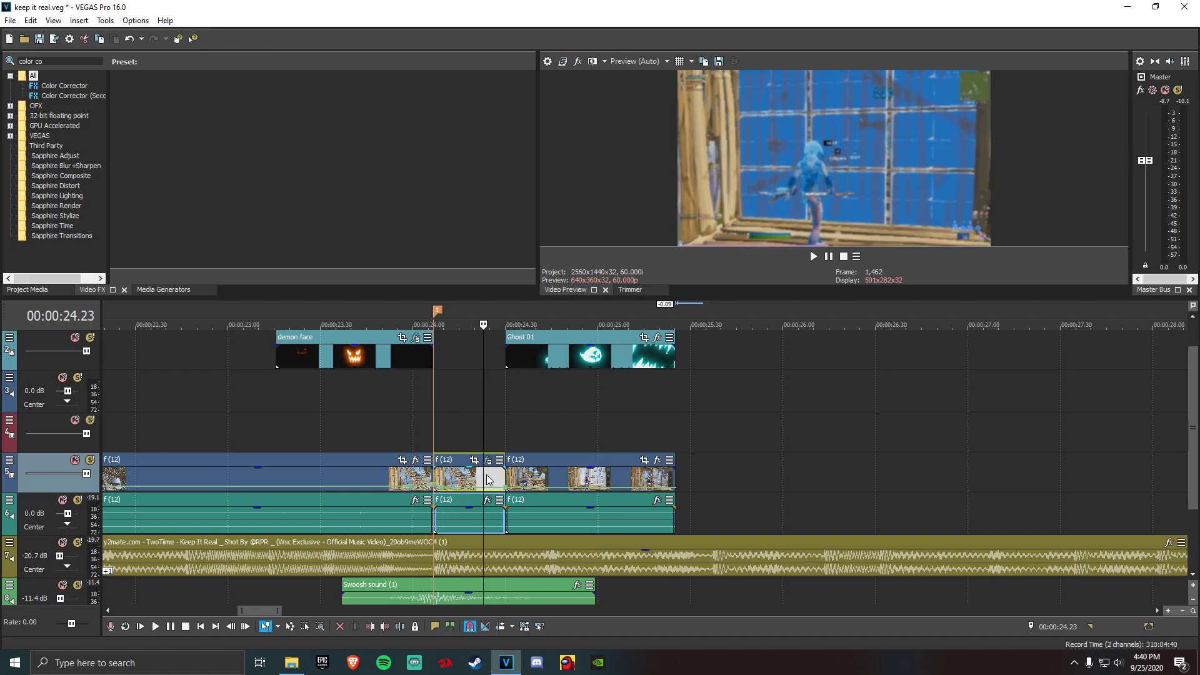
pyautogui.click(535, 480)
pyautogui.click(442, 480)
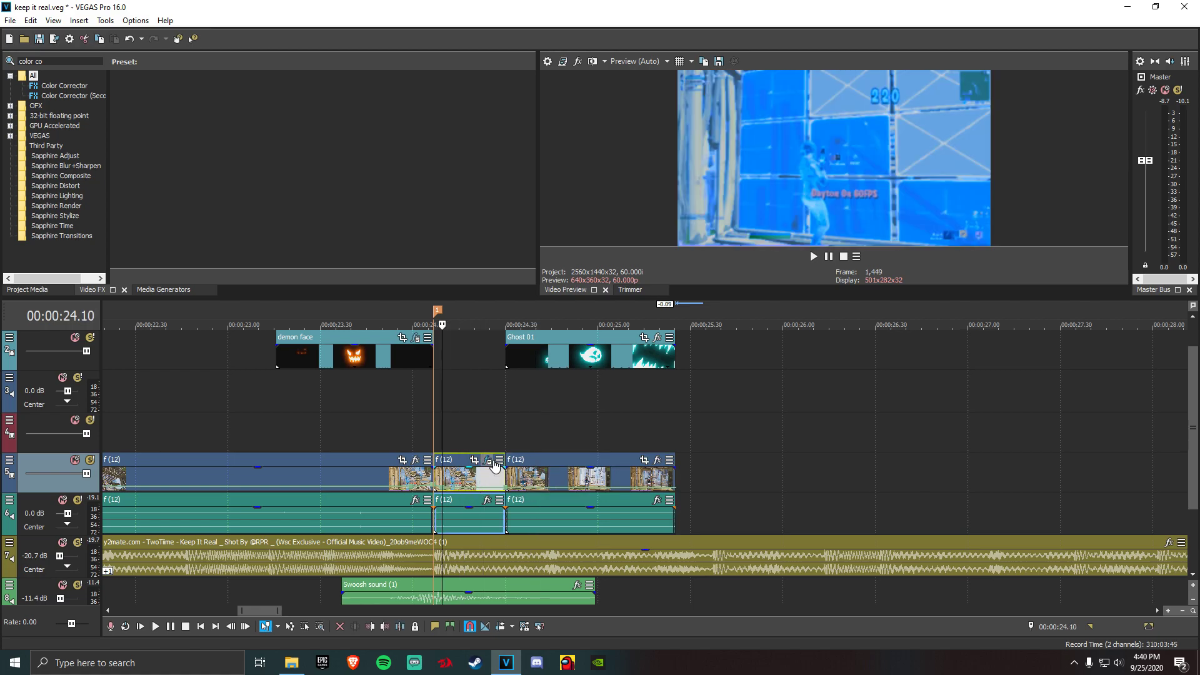
pyautogui.click(407, 479)
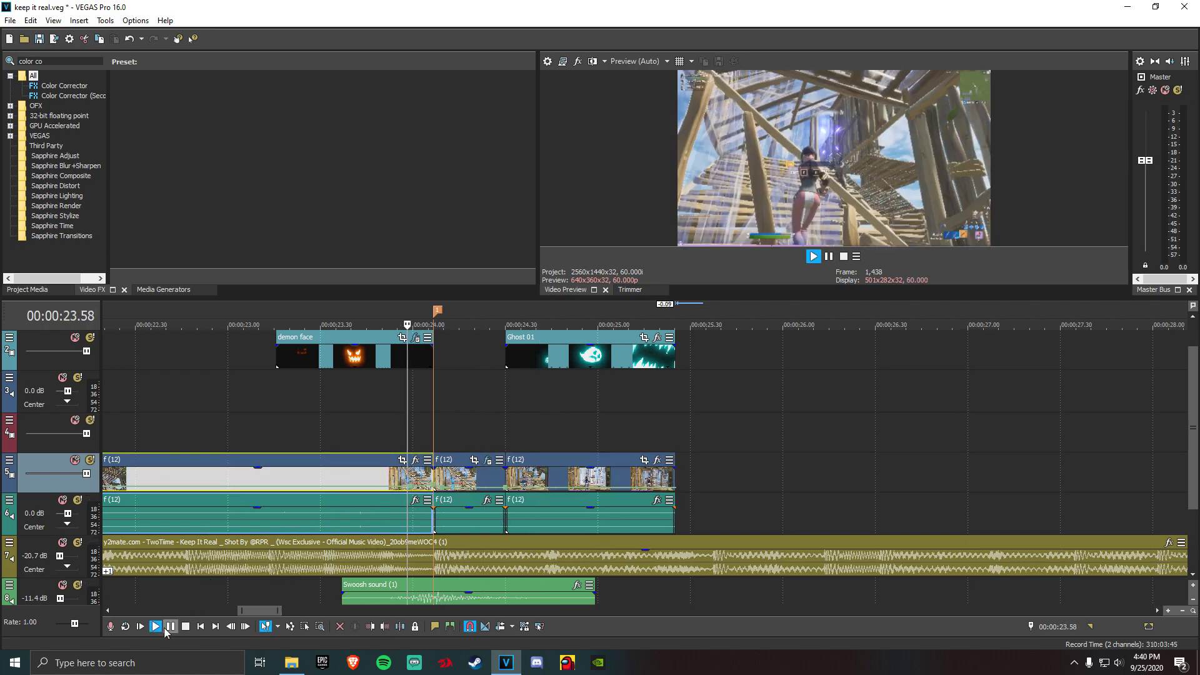
pyautogui.click(155, 626)
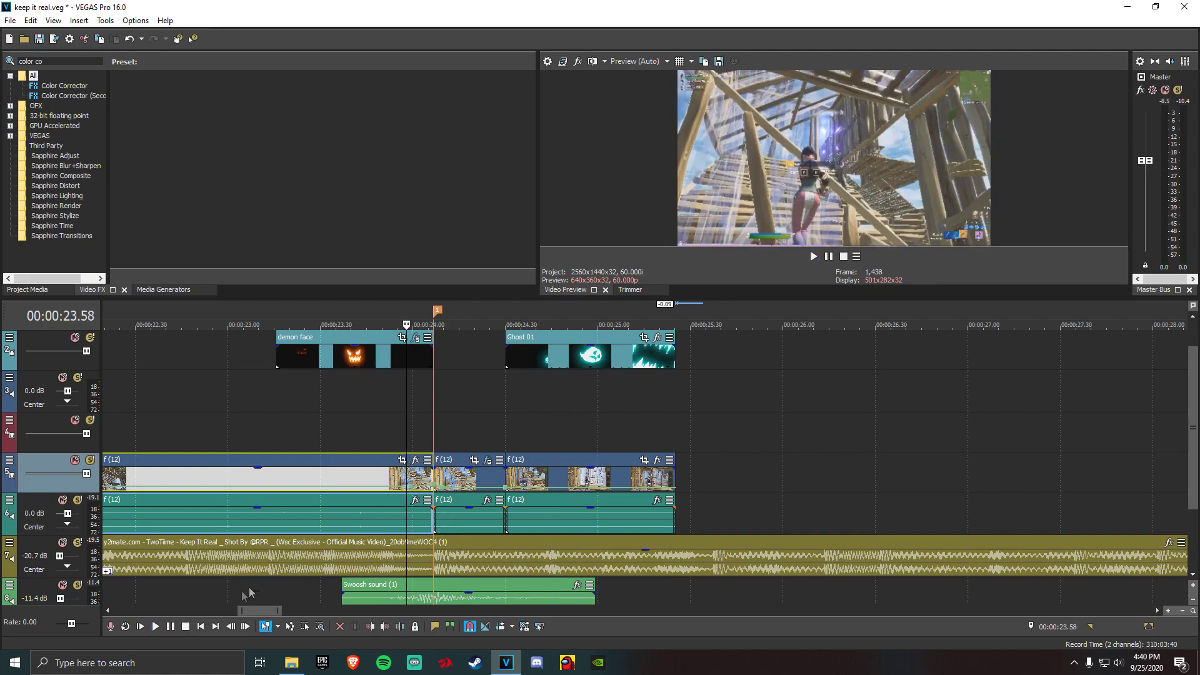
pyautogui.click(161, 630)
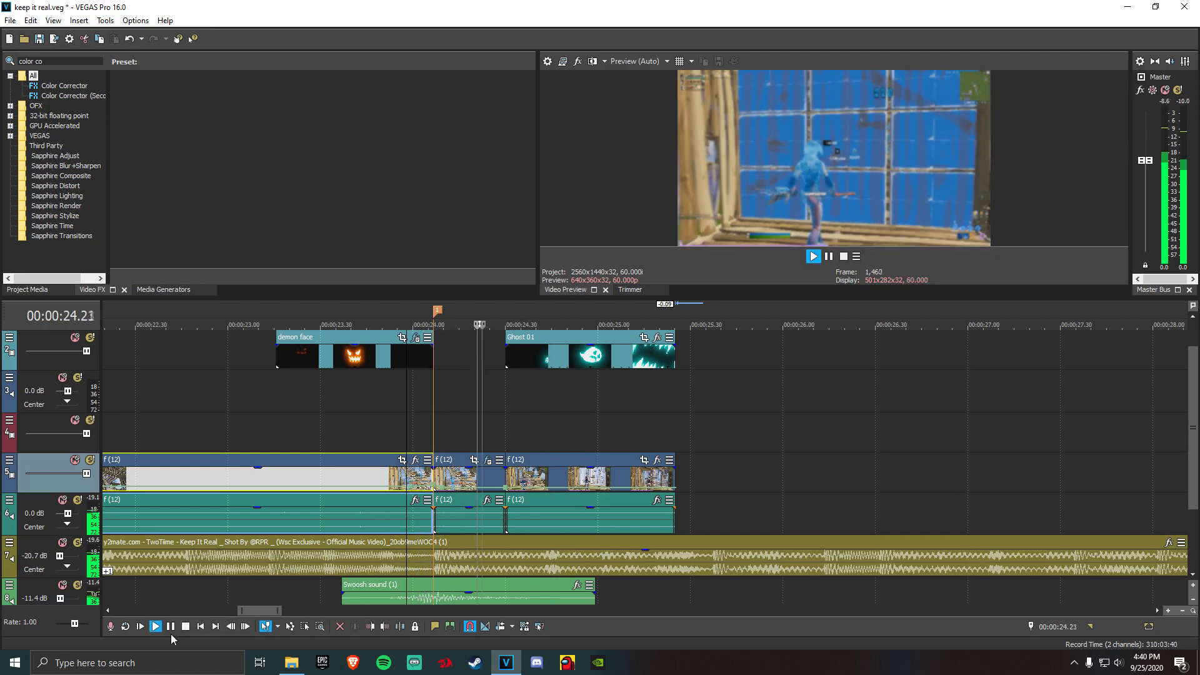
pyautogui.click(443, 481)
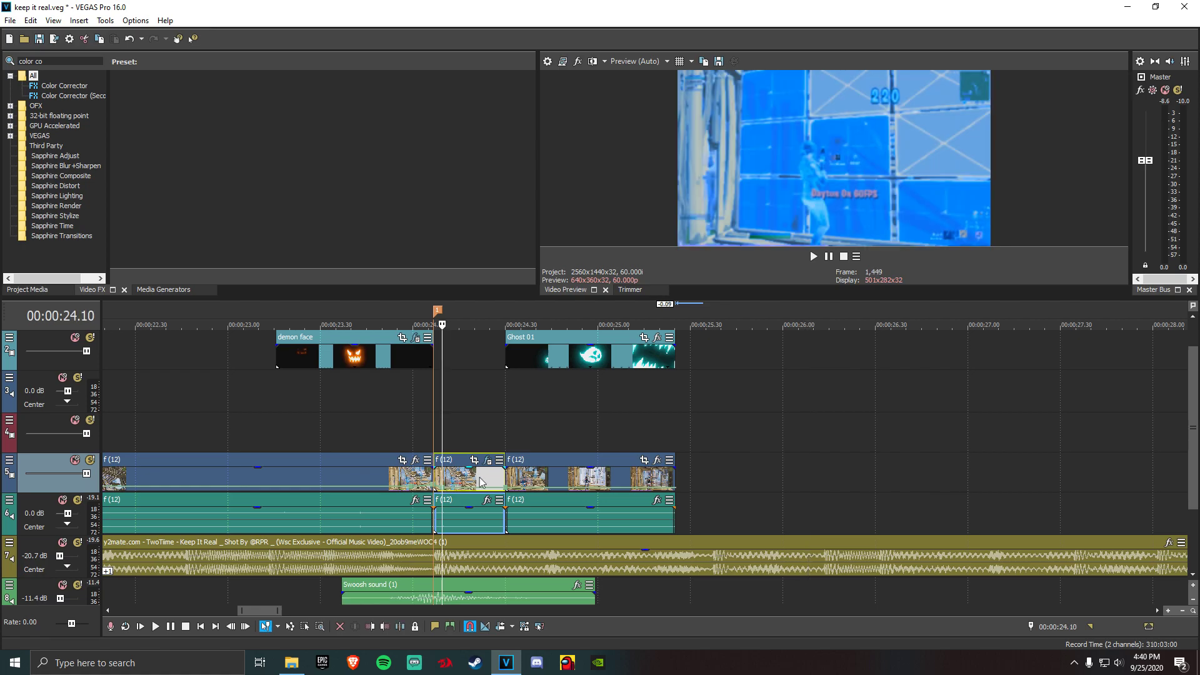
pyautogui.click(484, 478)
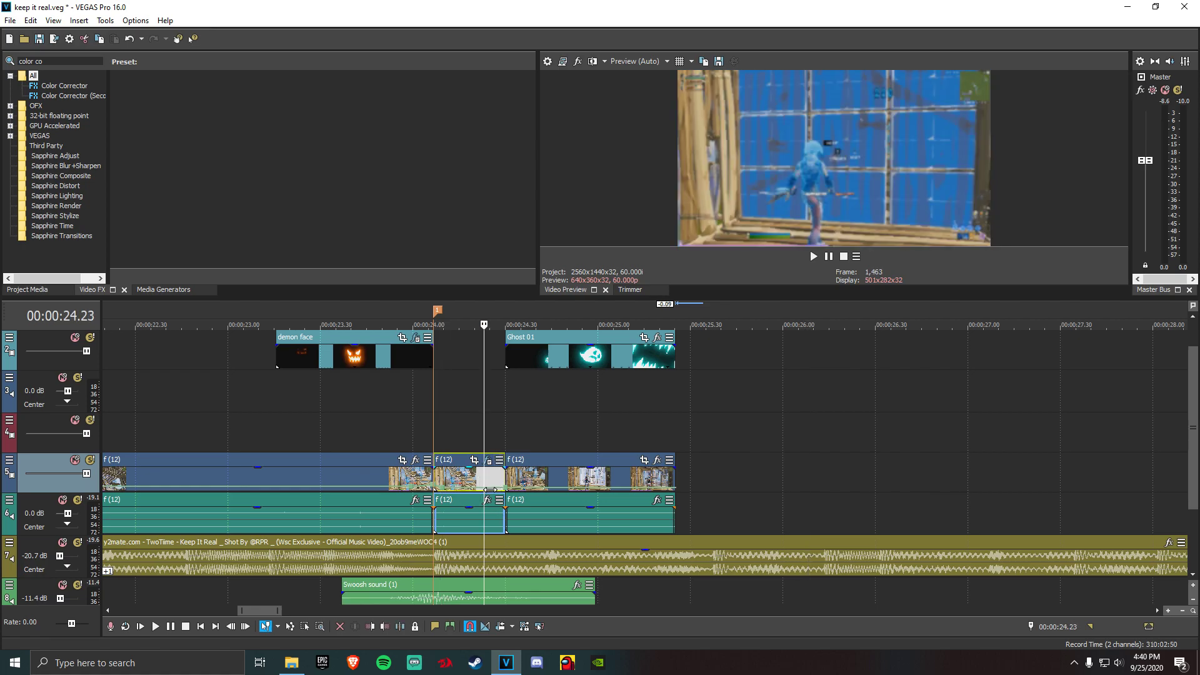
pyautogui.click(562, 482)
pyautogui.scroll(-2, 562, 481)
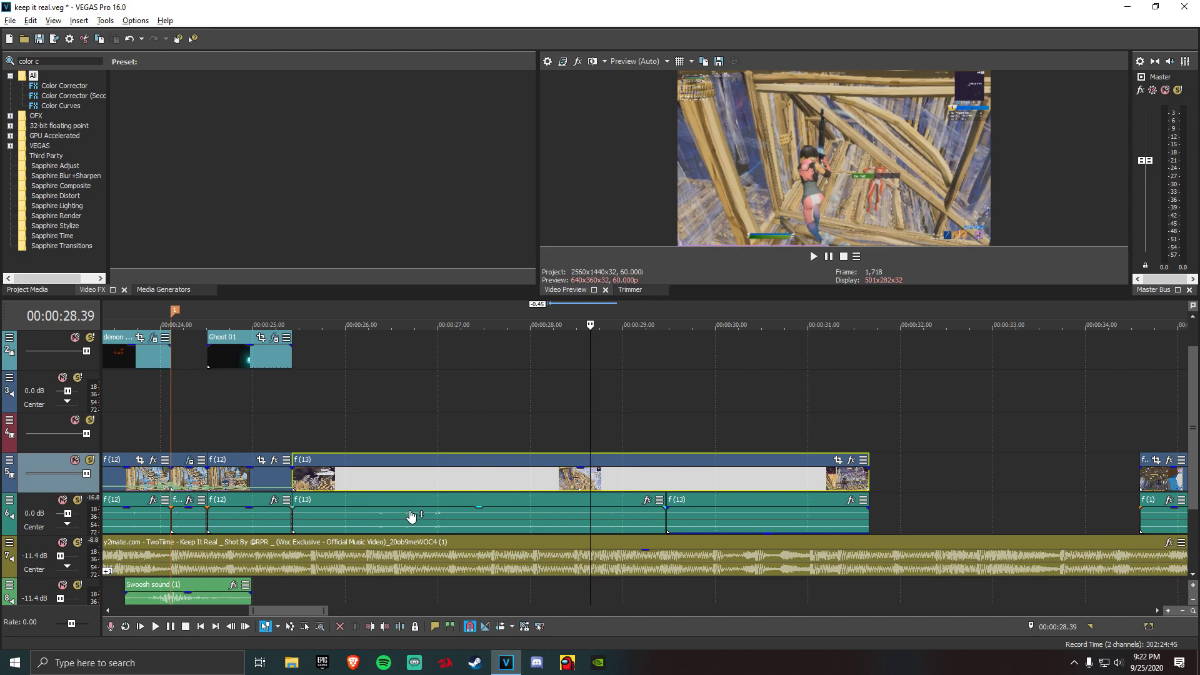
# Scan the gameplay frames throughout the f (13) clip to locate the moment of the shot
pyautogui.click(367, 482)
pyautogui.click(306, 488)
pyautogui.click(396, 475)
pyautogui.click(482, 470)
pyautogui.click(530, 472)
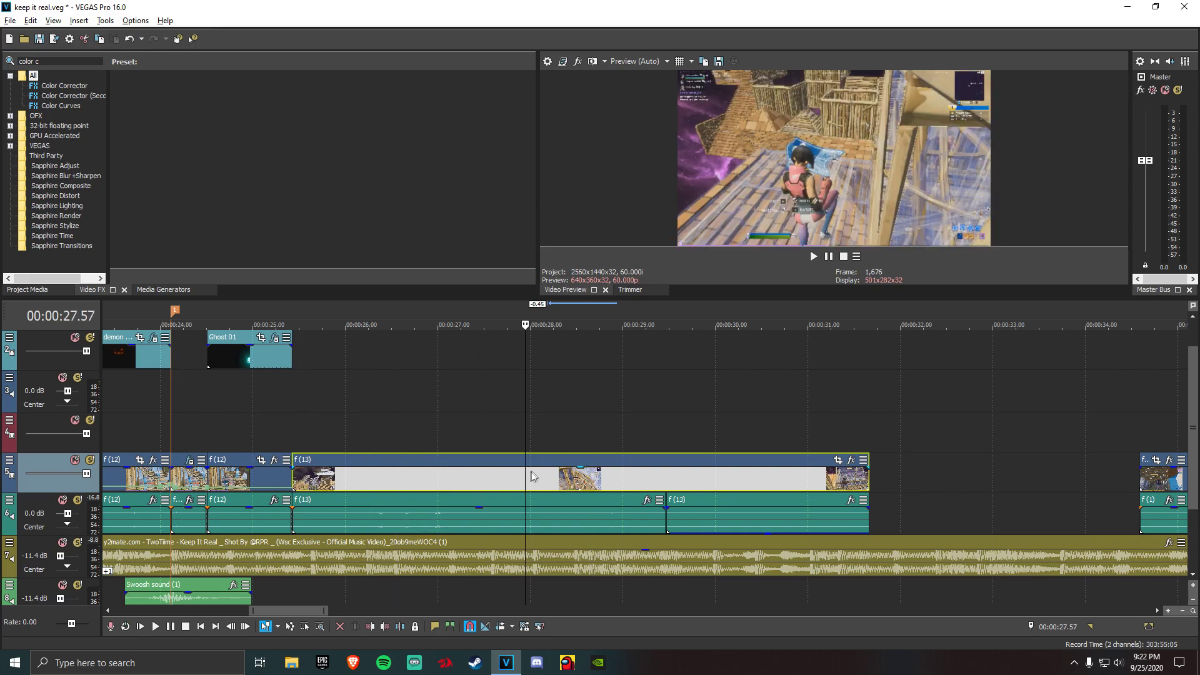
pyautogui.press('Down')
pyautogui.click(648, 484)
pyautogui.press('Up')
pyautogui.press('Up')
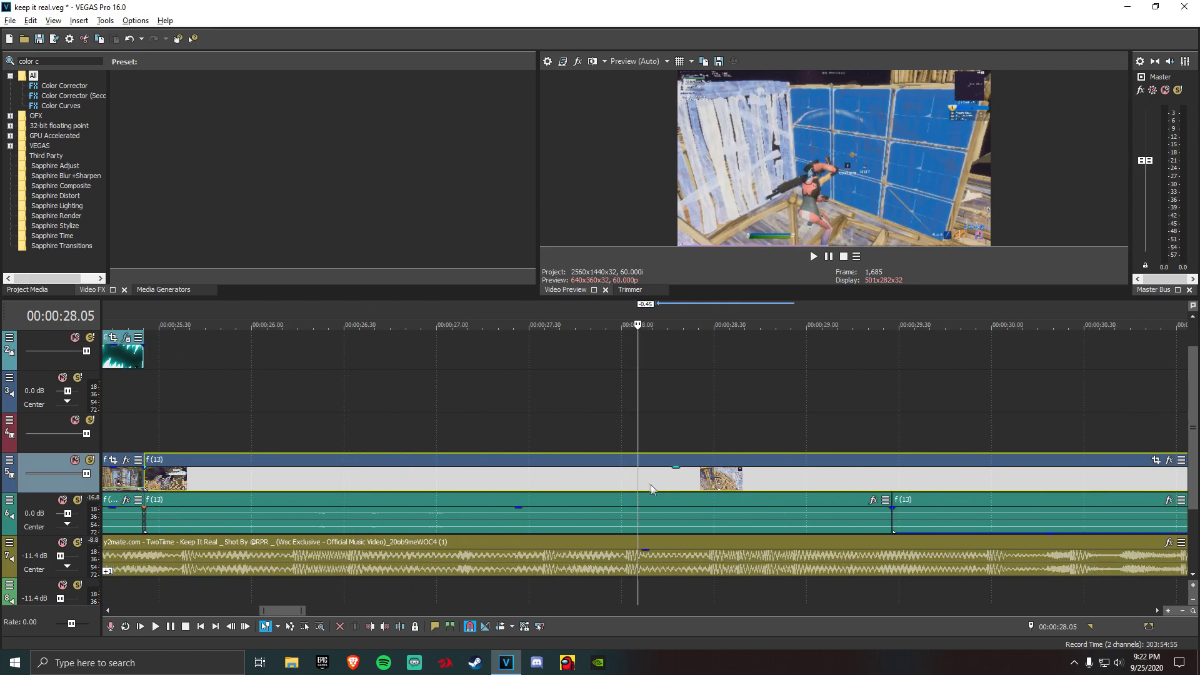
pyautogui.click(770, 482)
pyautogui.press('Down')
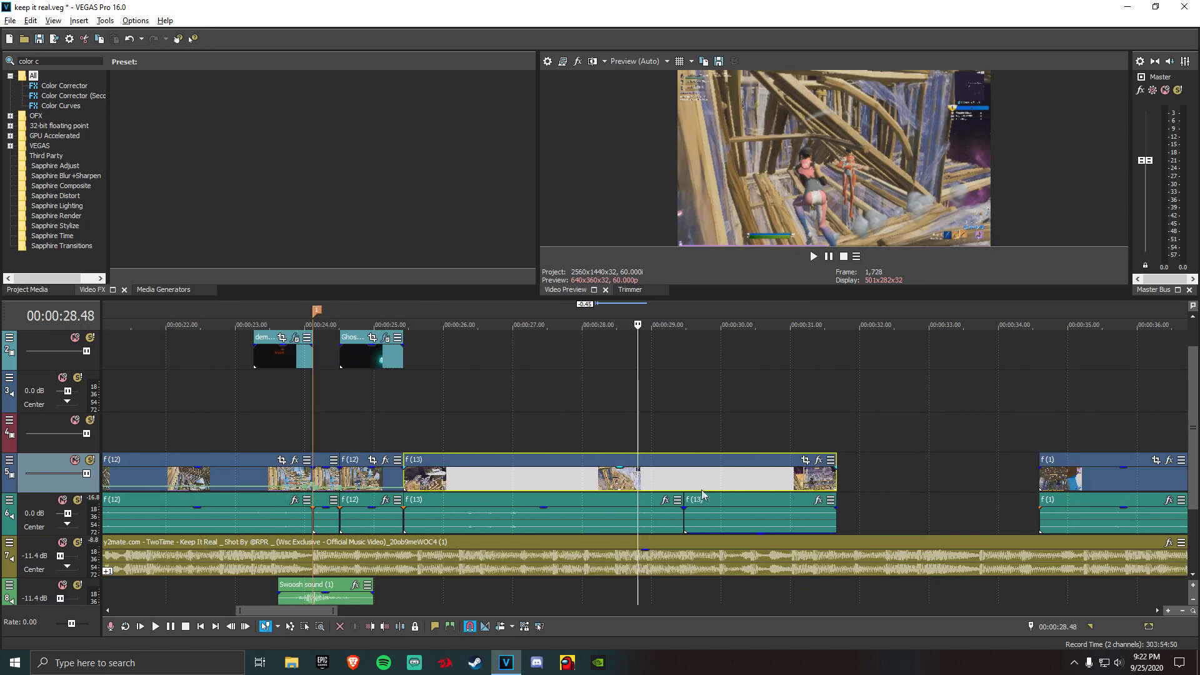
pyautogui.click(813, 480)
pyautogui.click(631, 489)
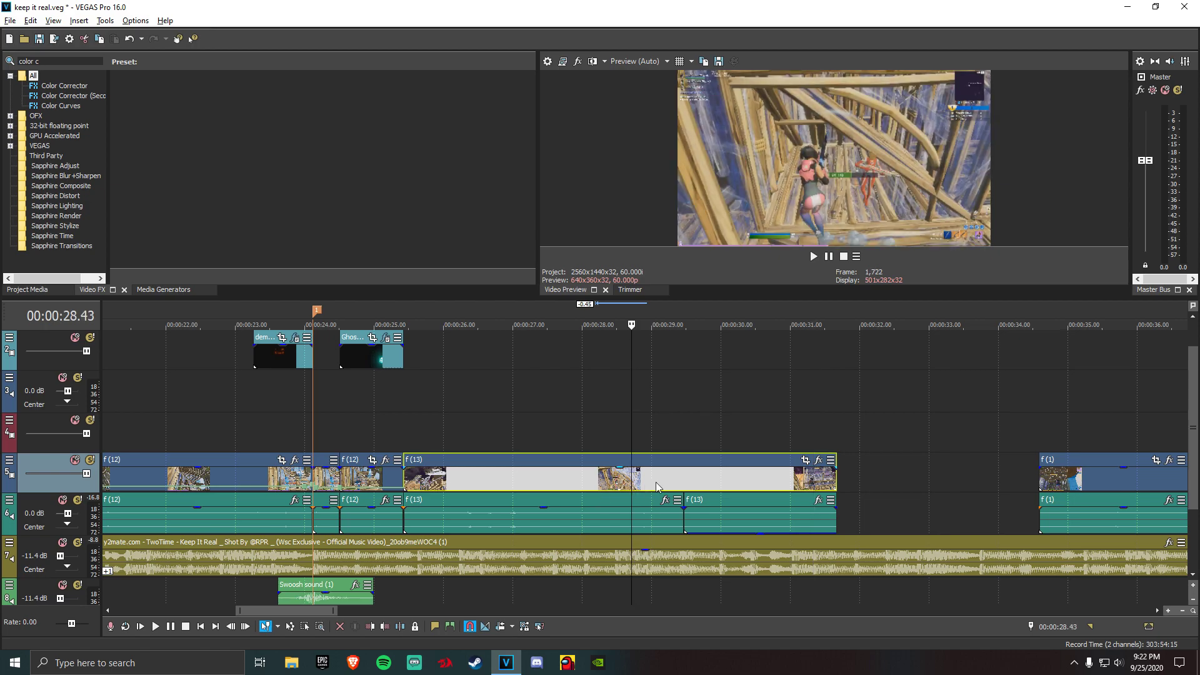
pyautogui.click(758, 475)
pyautogui.click(778, 476)
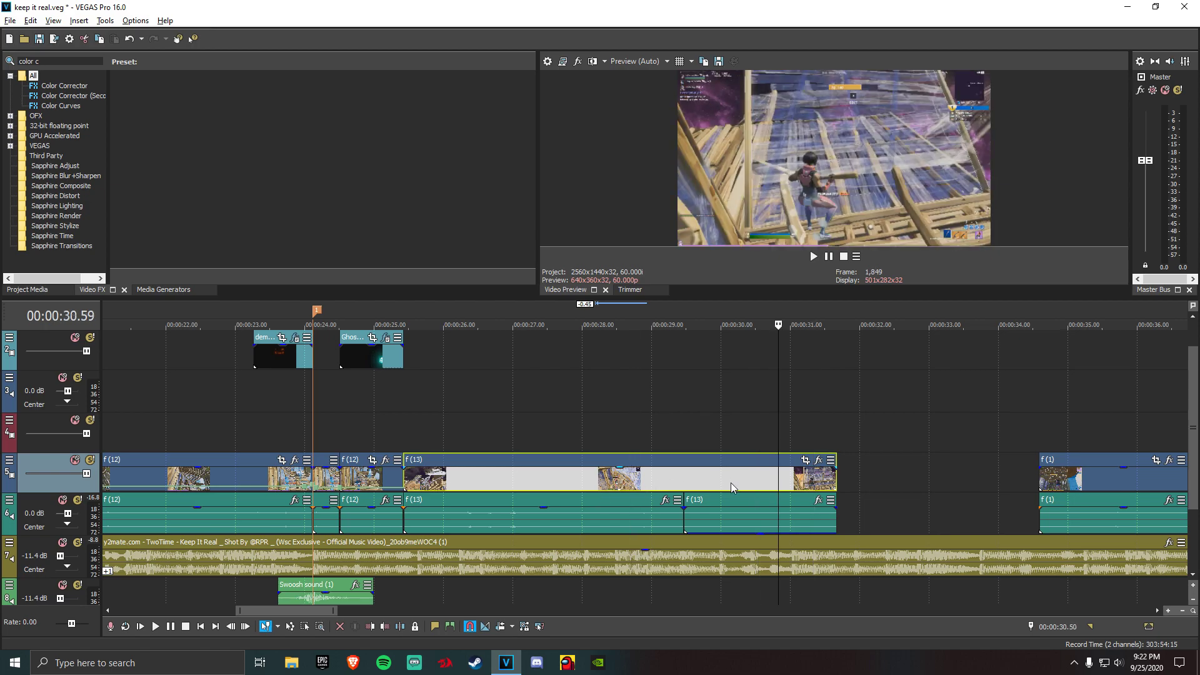
pyautogui.click(730, 482)
pyautogui.click(553, 477)
pyautogui.click(590, 482)
pyautogui.click(611, 484)
pyautogui.click(638, 483)
pyautogui.scroll(2, 438, 484)
pyautogui.click(10, 20)
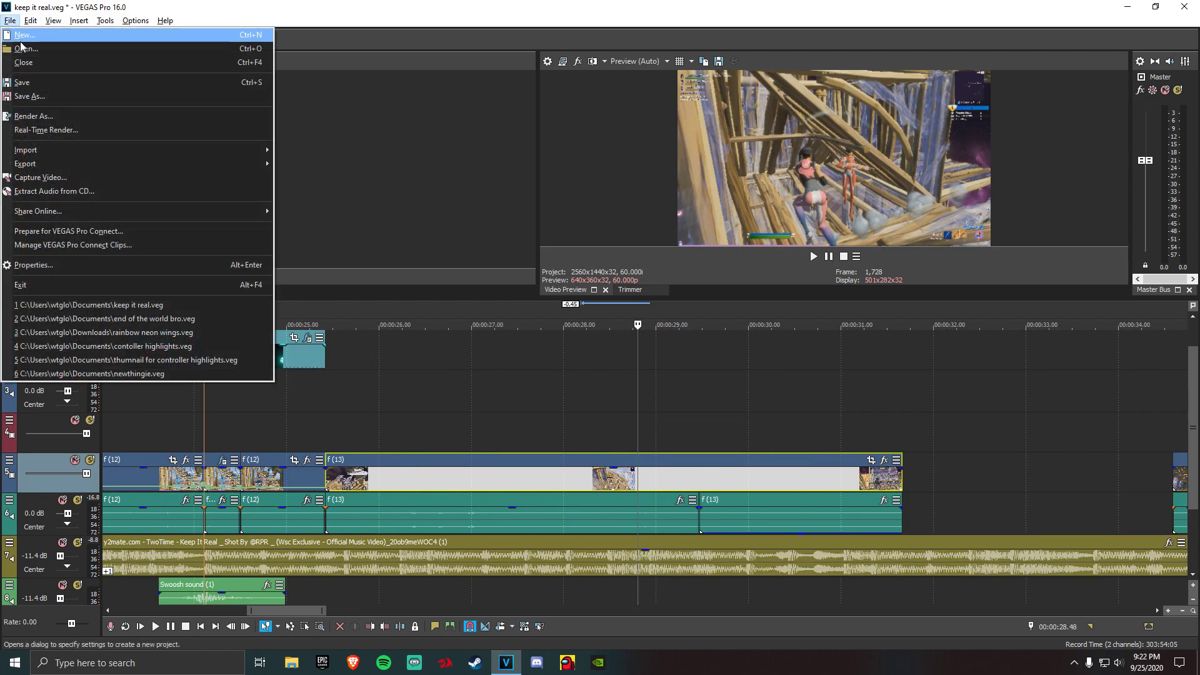
# Add a velocity envelope to the f (13) clip and set a point at 00:00:28.56 to 200% forward velocity
pyautogui.click(628, 488)
pyautogui.click(650, 484)
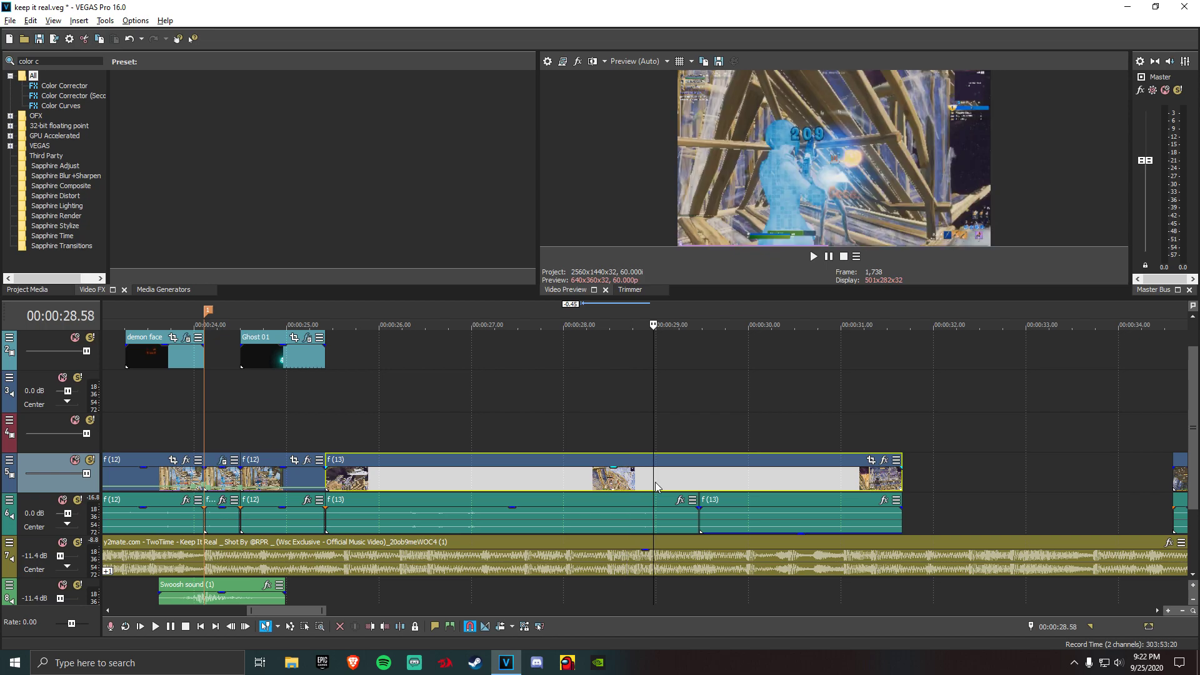
pyautogui.scroll(2, 640, 487)
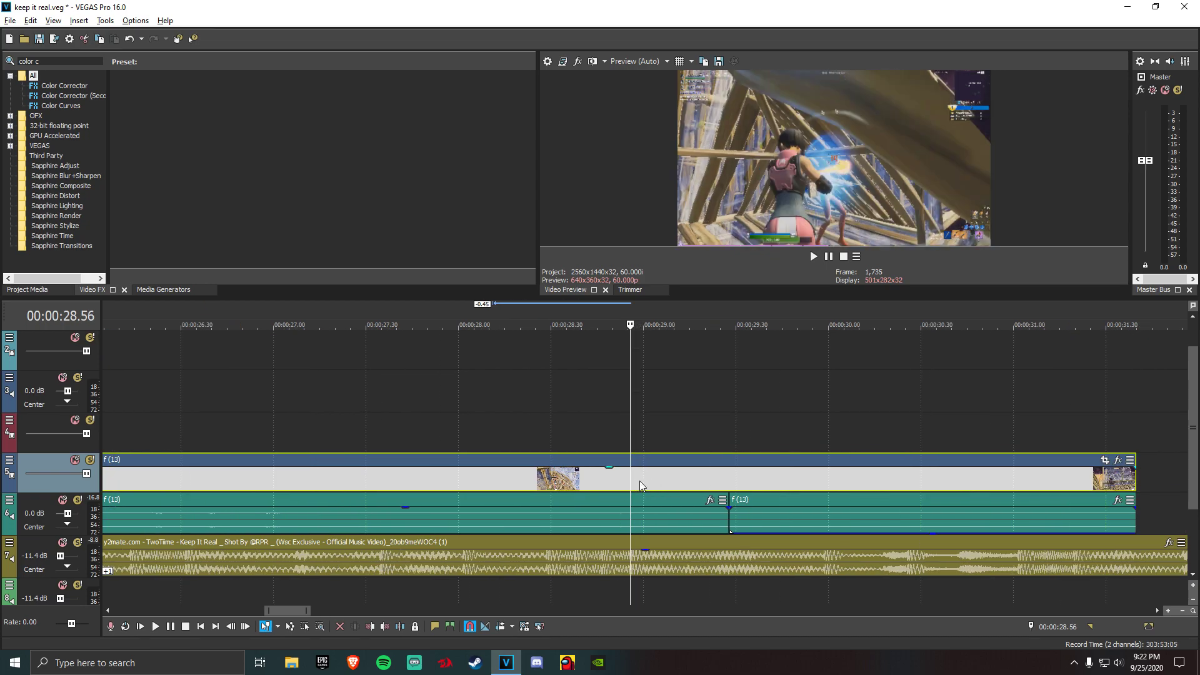
pyautogui.rightClick(632, 485)
pyautogui.moveTo(697, 520)
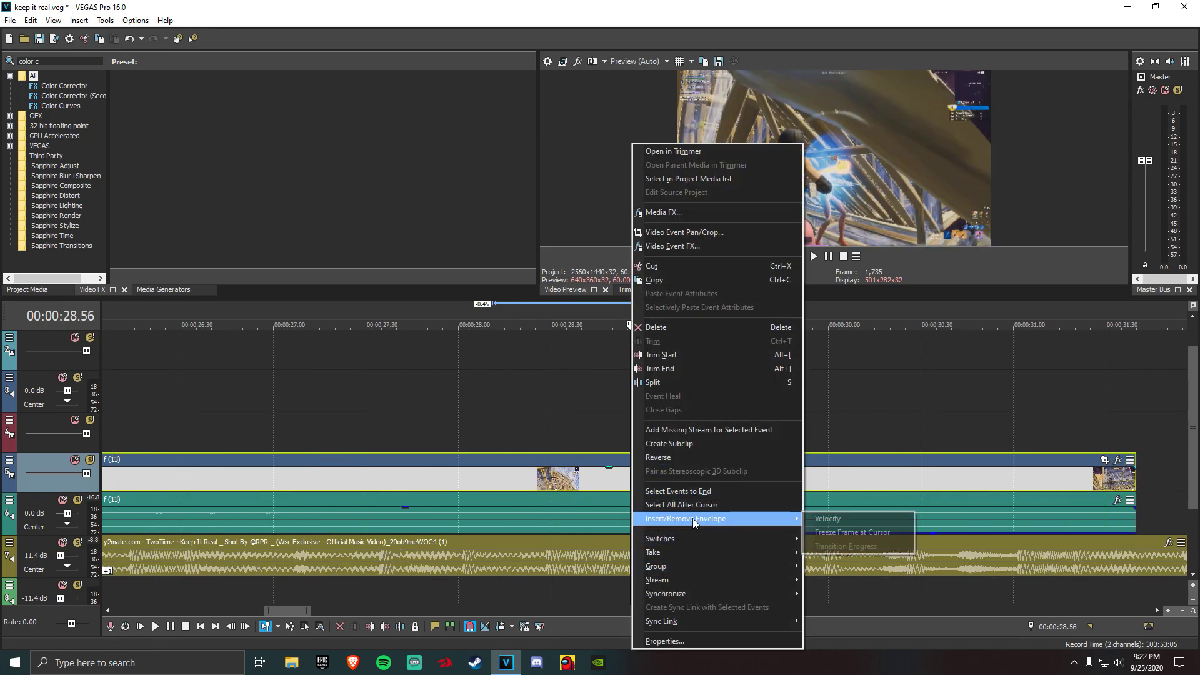
pyautogui.click(822, 518)
pyautogui.rightClick(635, 492)
pyautogui.click(644, 497)
pyautogui.rightClick(629, 487)
pyautogui.click(664, 221)
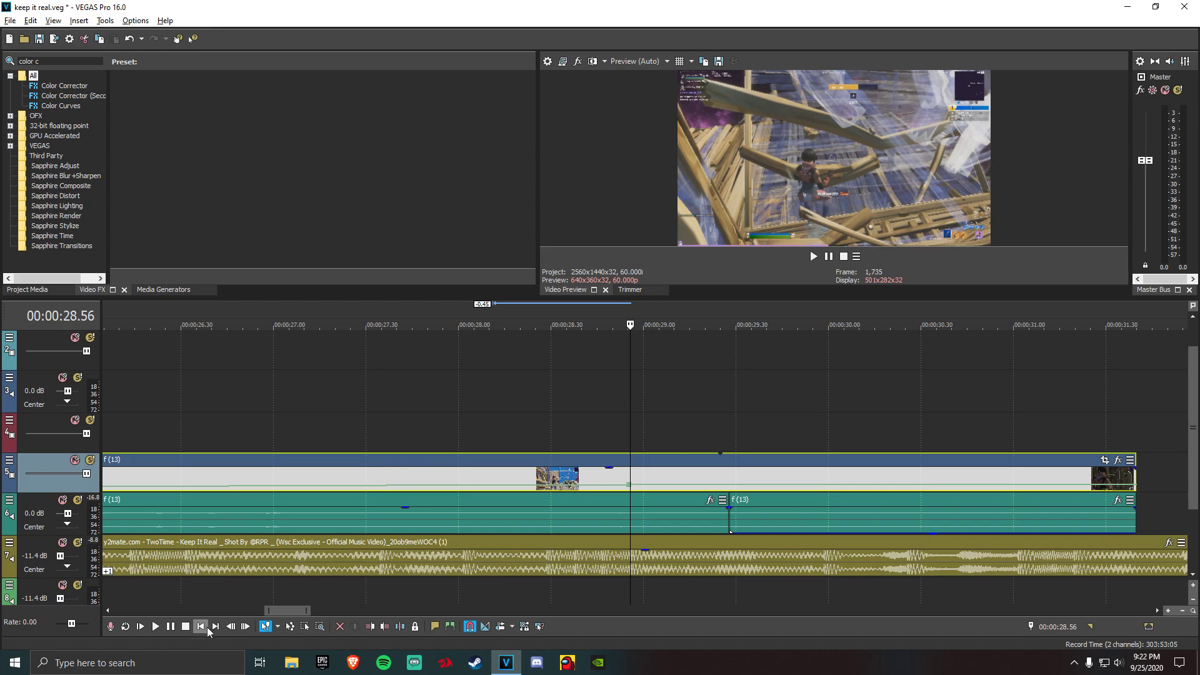
# Add a velocity point to f (13) at 00:00:28.49, before the fast point, and set it to normal velocity
pyautogui.click(230, 627)
pyautogui.click(231, 626)
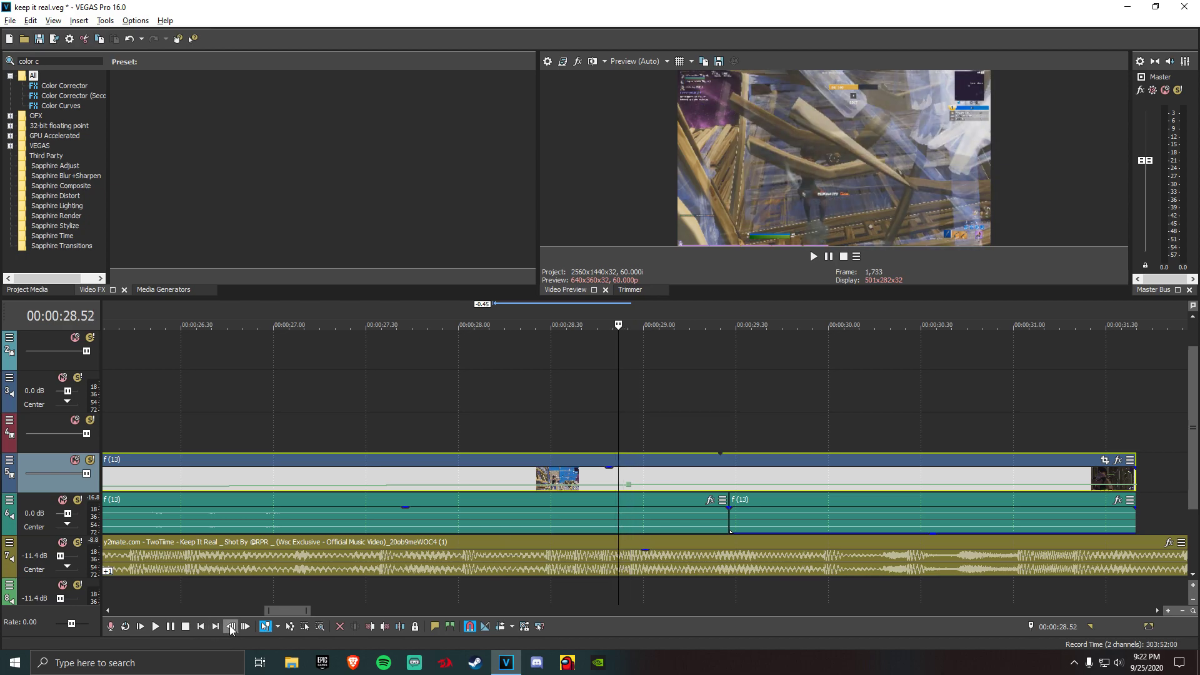
pyautogui.click(231, 626)
pyautogui.click(231, 626)
pyautogui.click(231, 626)
pyautogui.click(231, 626)
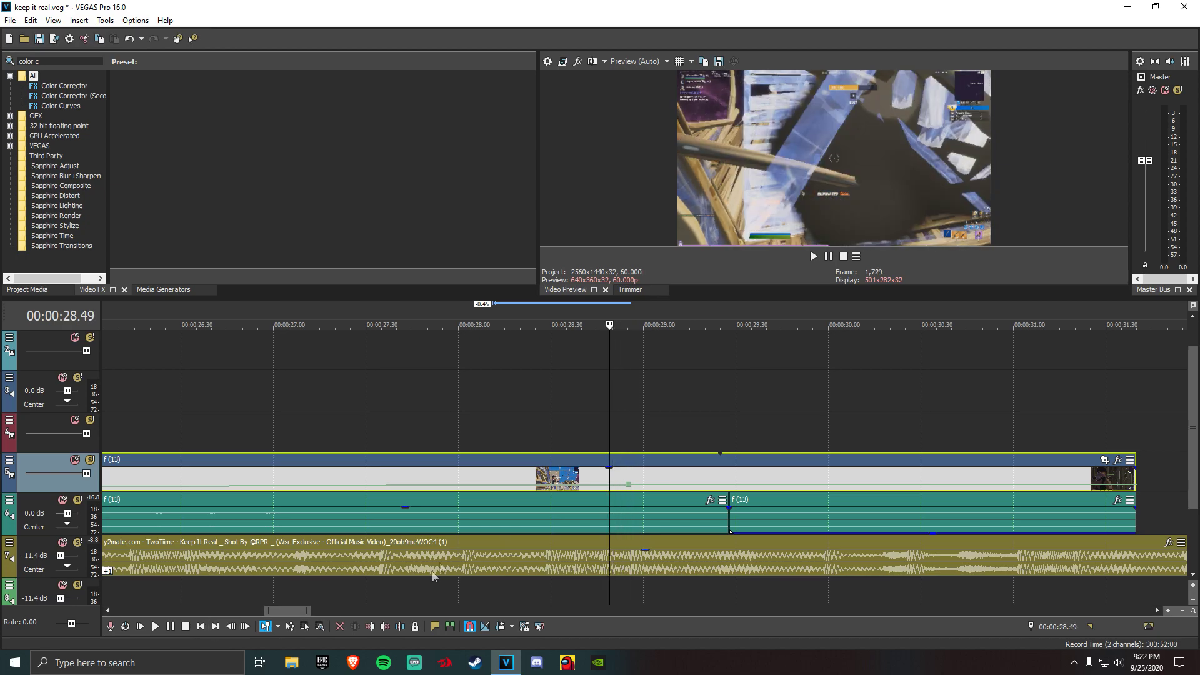
pyautogui.rightClick(612, 489)
pyautogui.rightClick(608, 485)
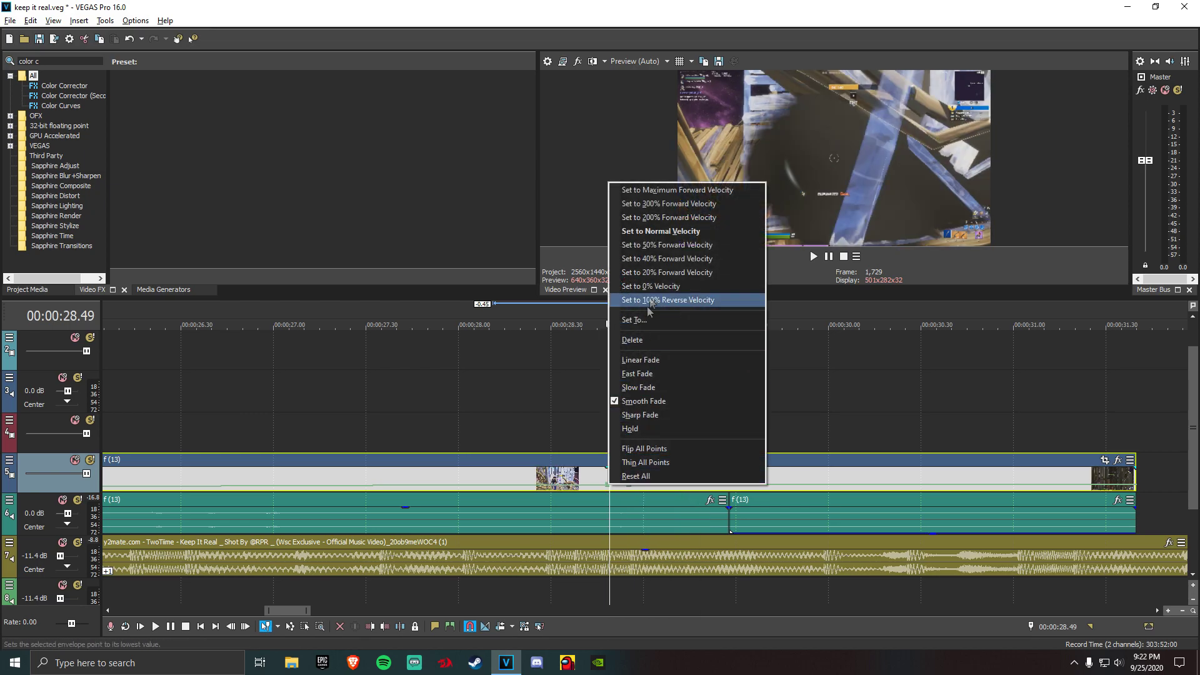
pyautogui.click(666, 233)
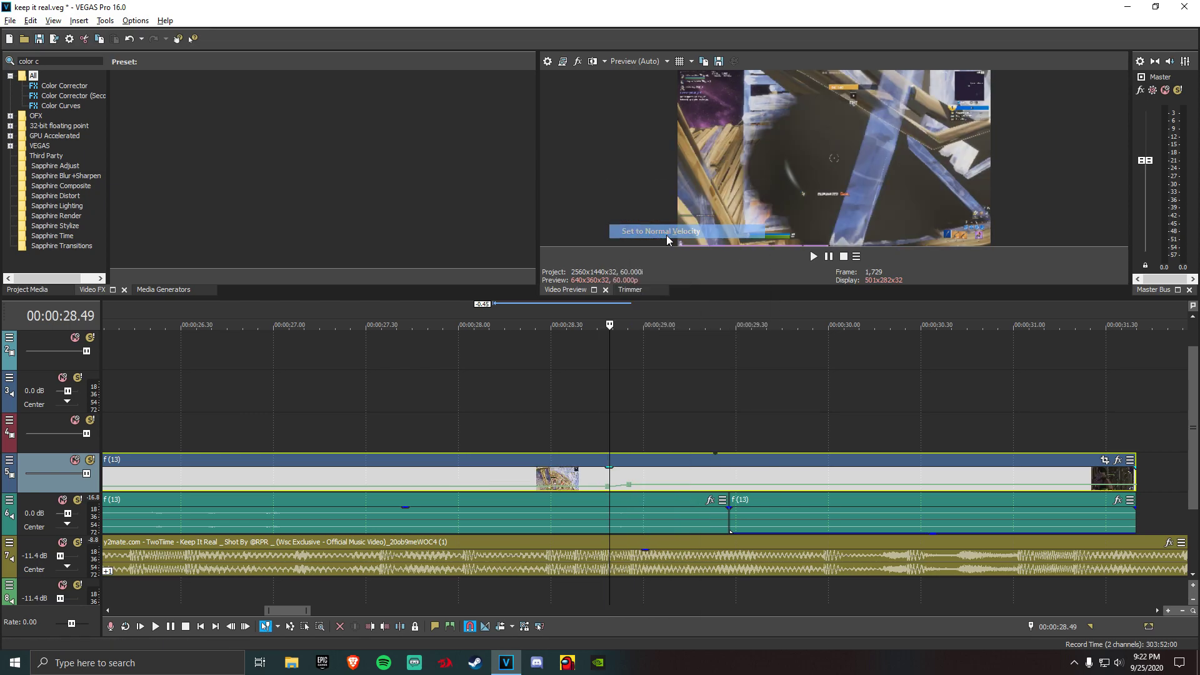
# Add a velocity point to f (13) at 00:00:28.58, after the fast point, and set it to normal velocity
pyautogui.click(628, 474)
pyautogui.click(246, 626)
pyautogui.click(246, 626)
pyautogui.click(245, 626)
pyautogui.click(245, 627)
pyautogui.rightClick(643, 490)
pyautogui.click(644, 492)
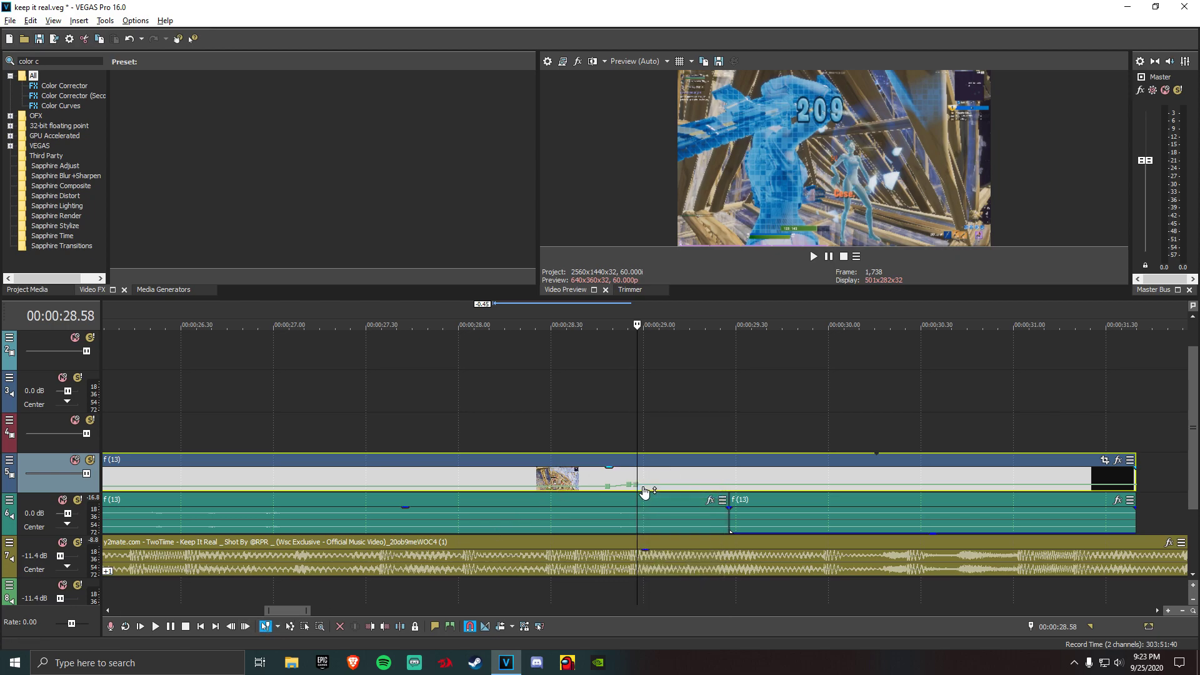
pyautogui.rightClick(639, 484)
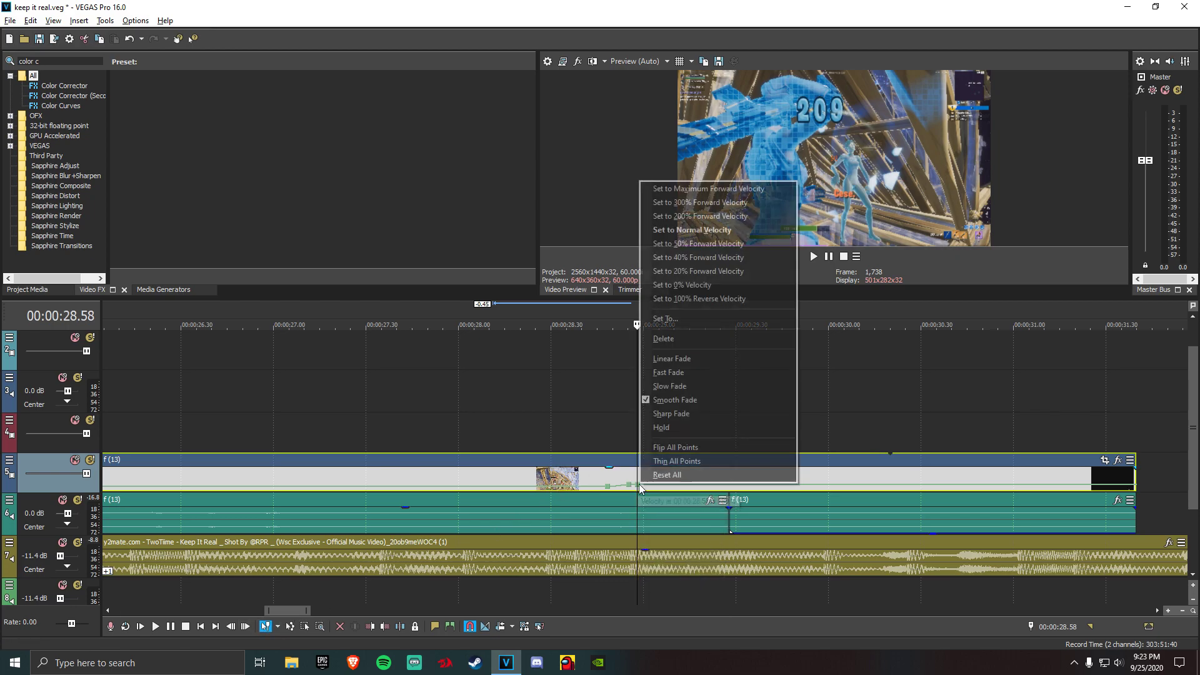
pyautogui.click(716, 236)
# Play f (13) from 00:00:28.25 and check frames around and after the shot to review the velocity change
pyautogui.scroll(-3, 601, 449)
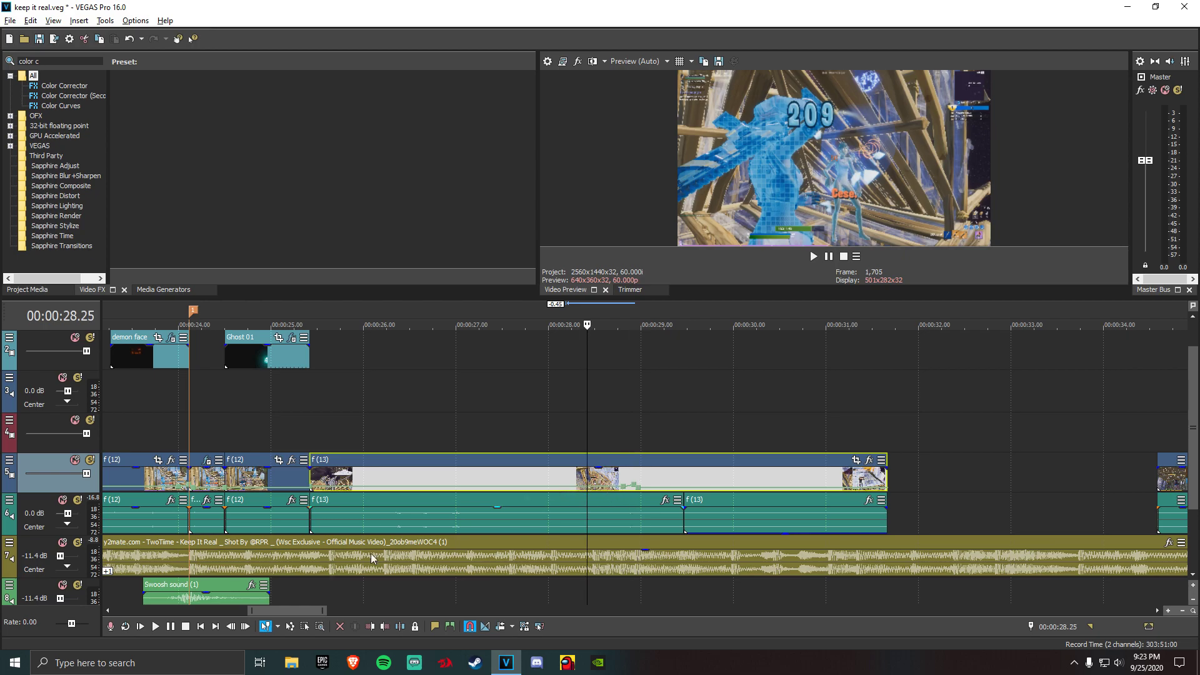
pyautogui.click(155, 626)
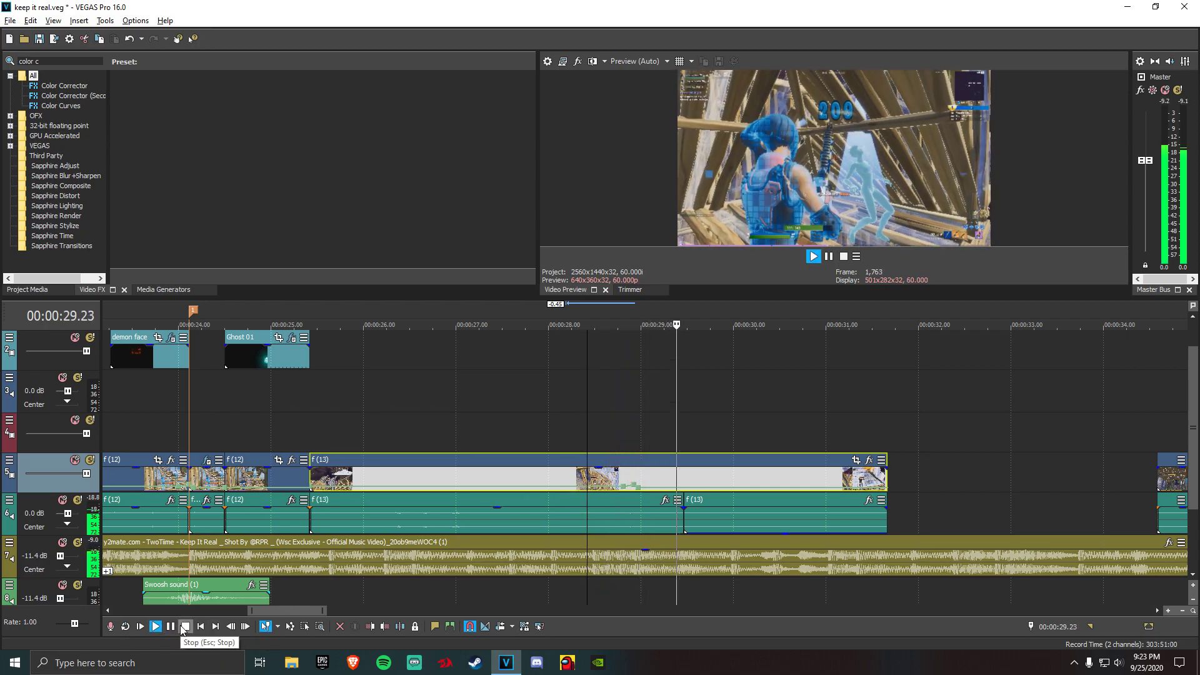
pyautogui.click(185, 626)
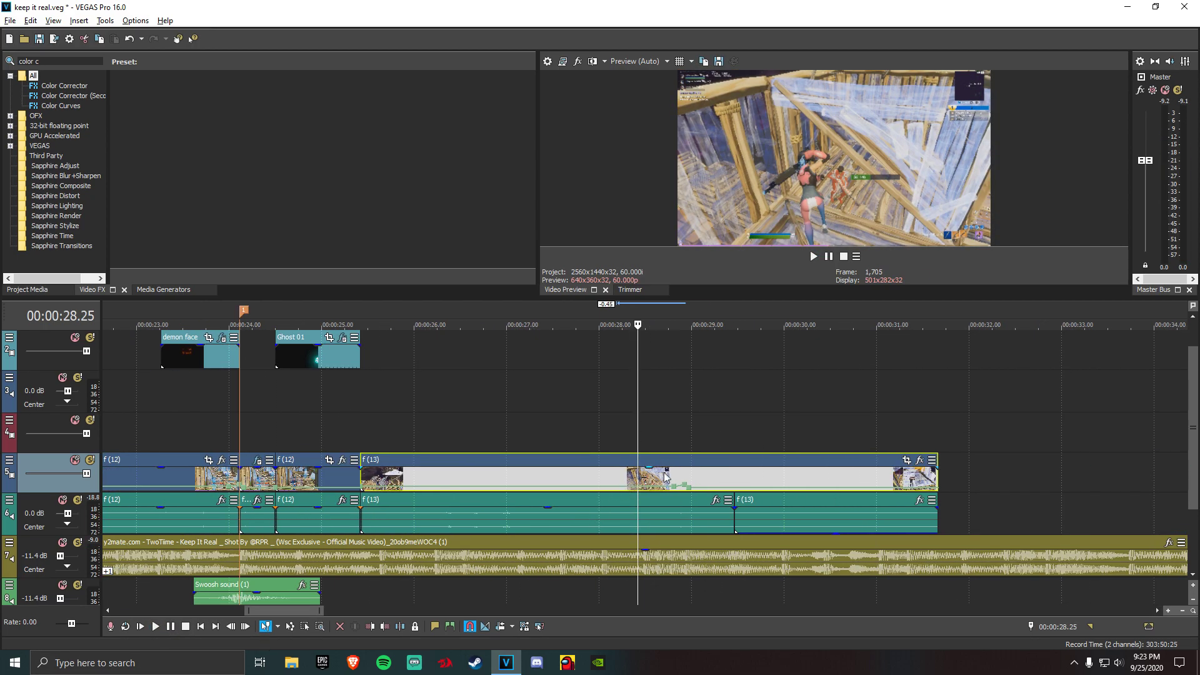
pyautogui.click(660, 479)
pyautogui.click(680, 478)
pyautogui.click(814, 491)
pyautogui.click(775, 488)
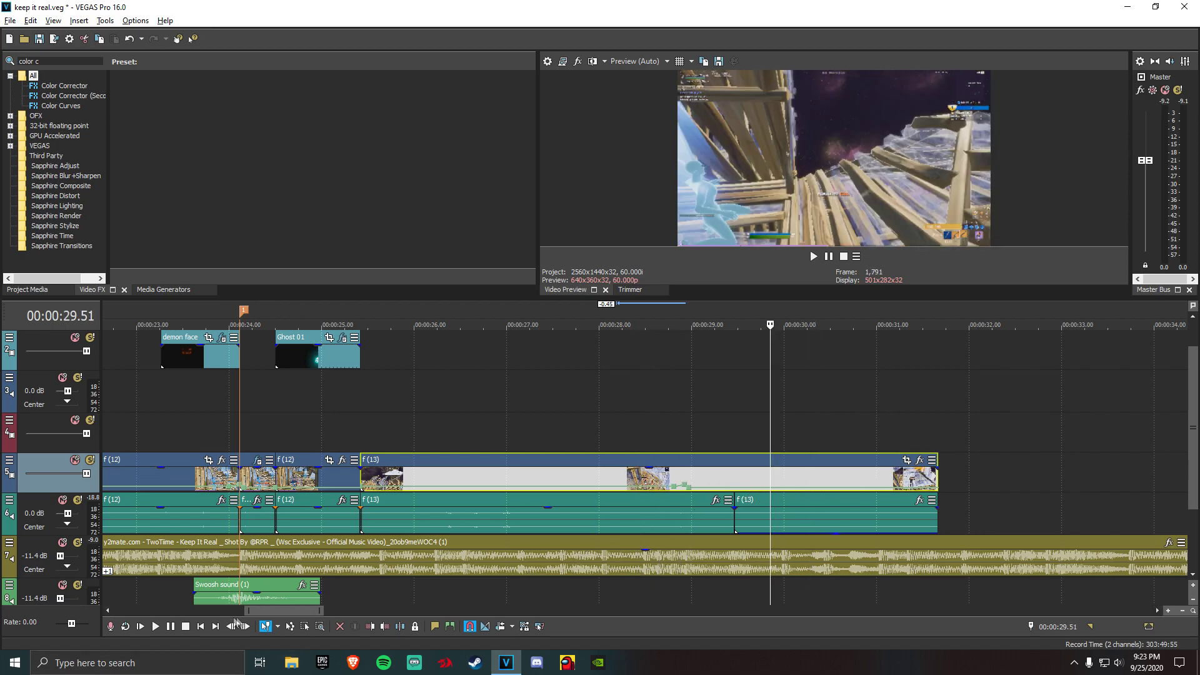
# Trim the ends of the f (13) video clip and its second audio segment to 00:00:30.59
pyautogui.click(709, 491)
pyautogui.click(156, 627)
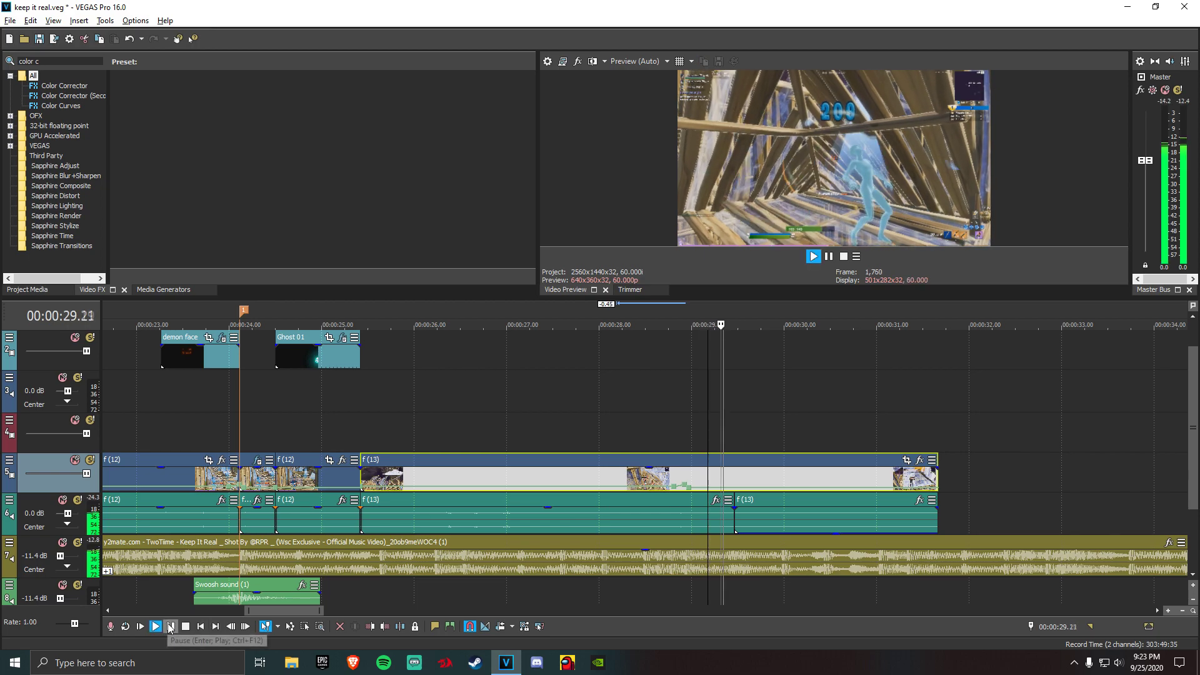
pyautogui.click(170, 627)
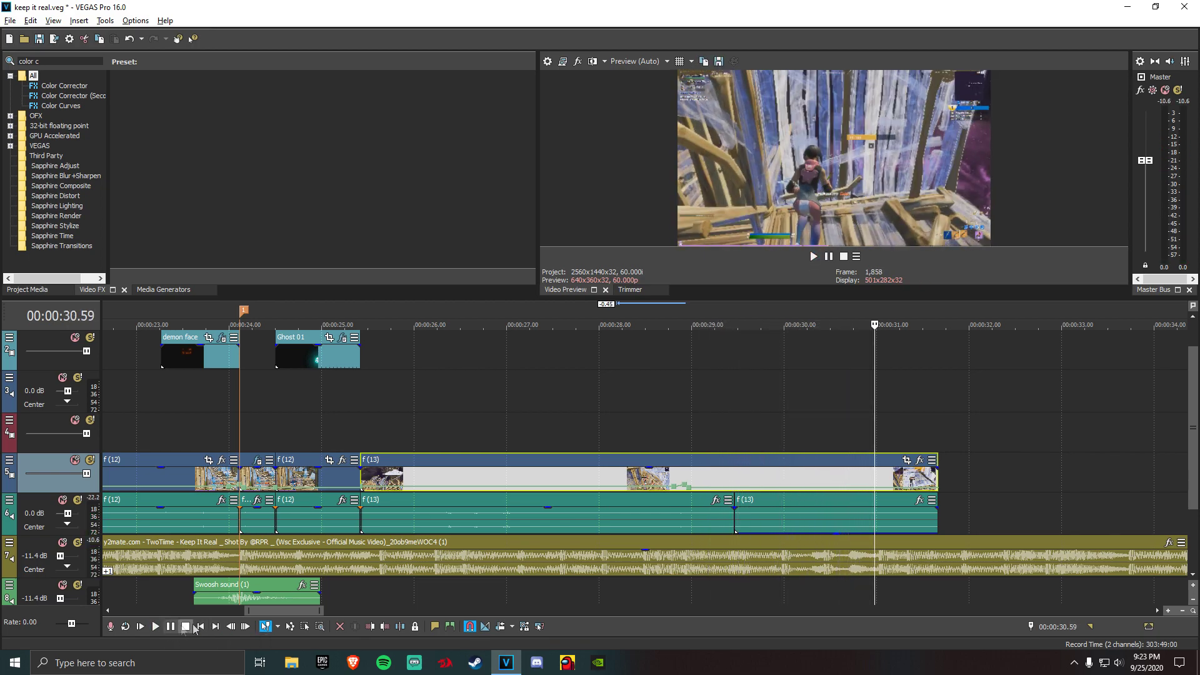
pyautogui.click(385, 626)
pyautogui.scroll(-2, 445, 603)
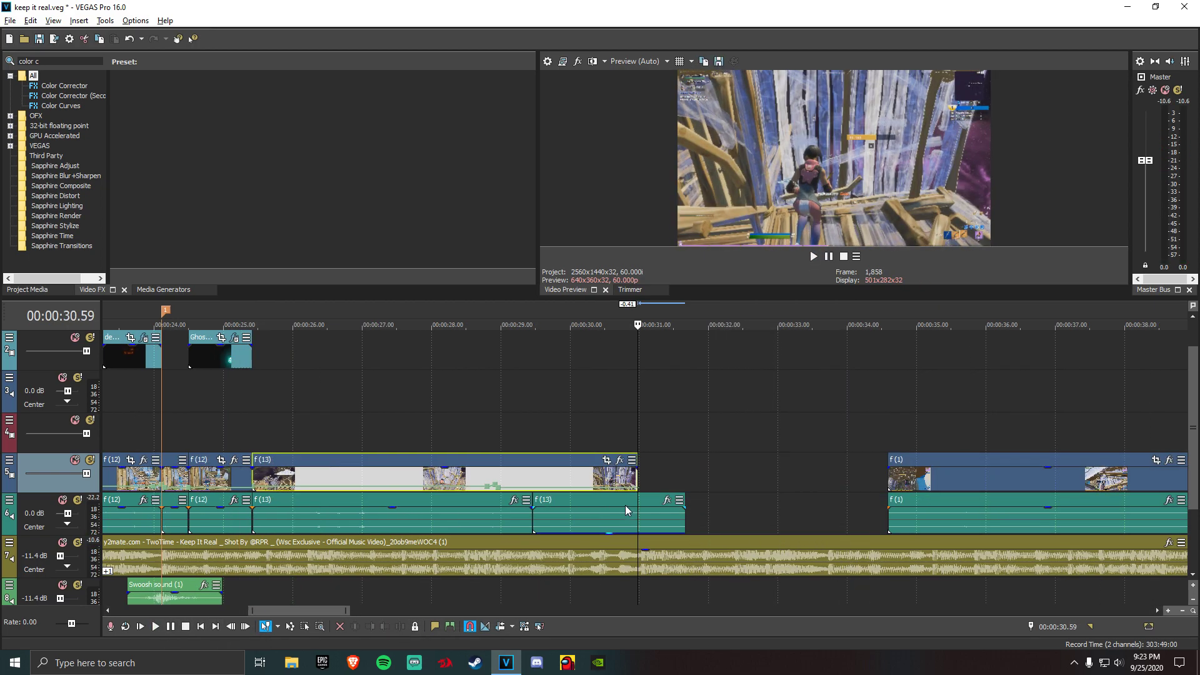
pyautogui.click(647, 522)
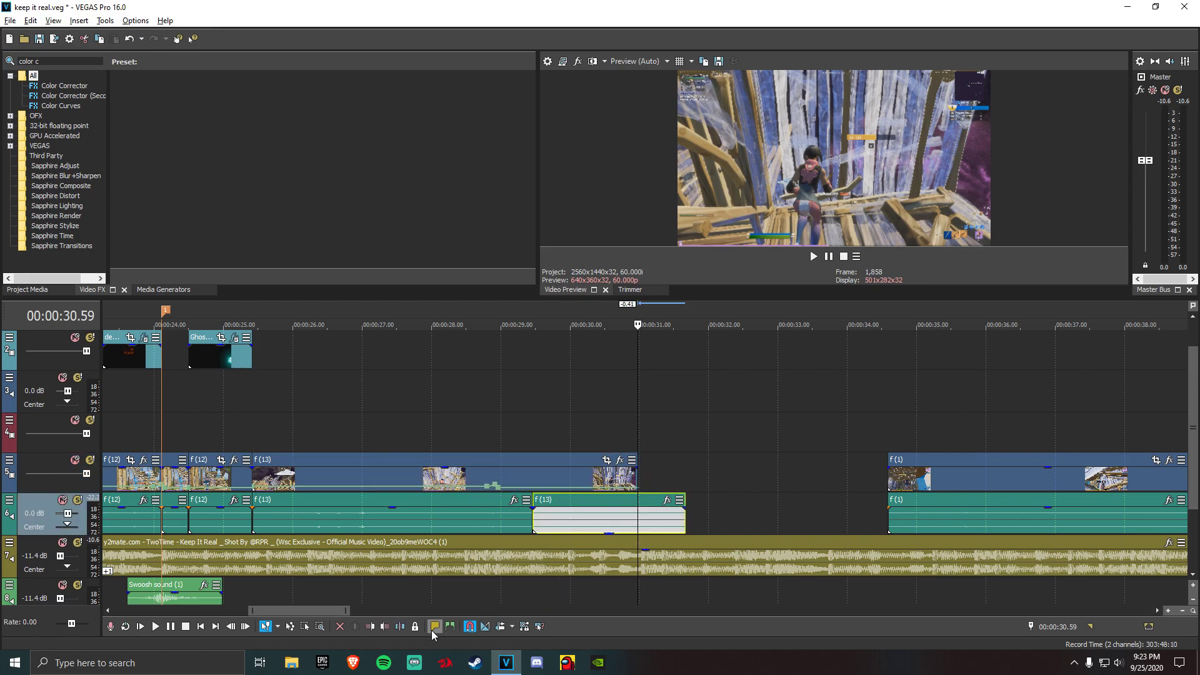
pyautogui.click(385, 626)
# Split the f (13) video clip at 00:00:28.55, on the shot frame, without cutting its audio
pyautogui.click(599, 480)
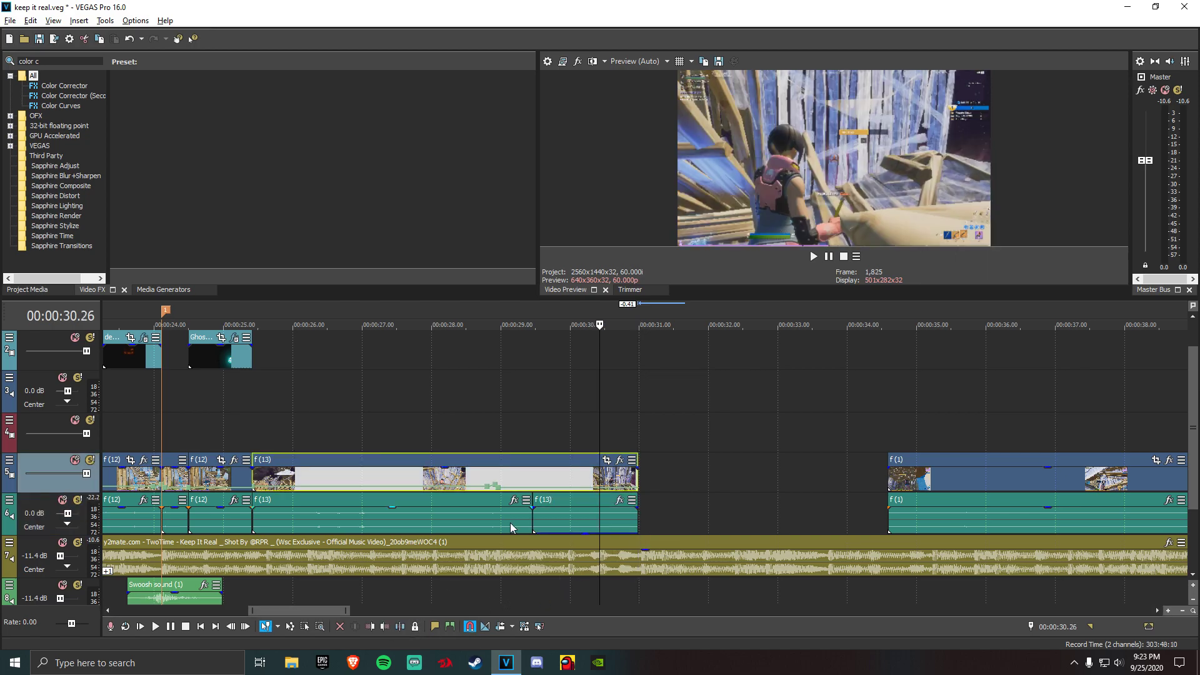
pyautogui.click(531, 479)
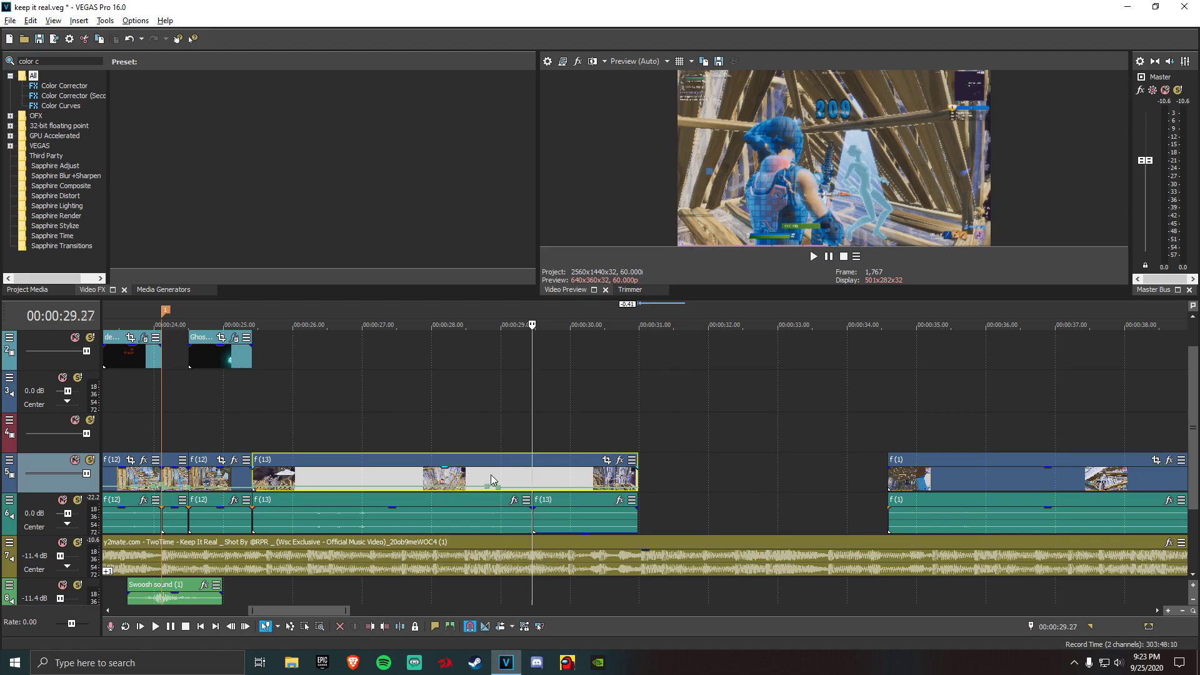
pyautogui.click(490, 475)
pyautogui.scroll(5, 427, 400)
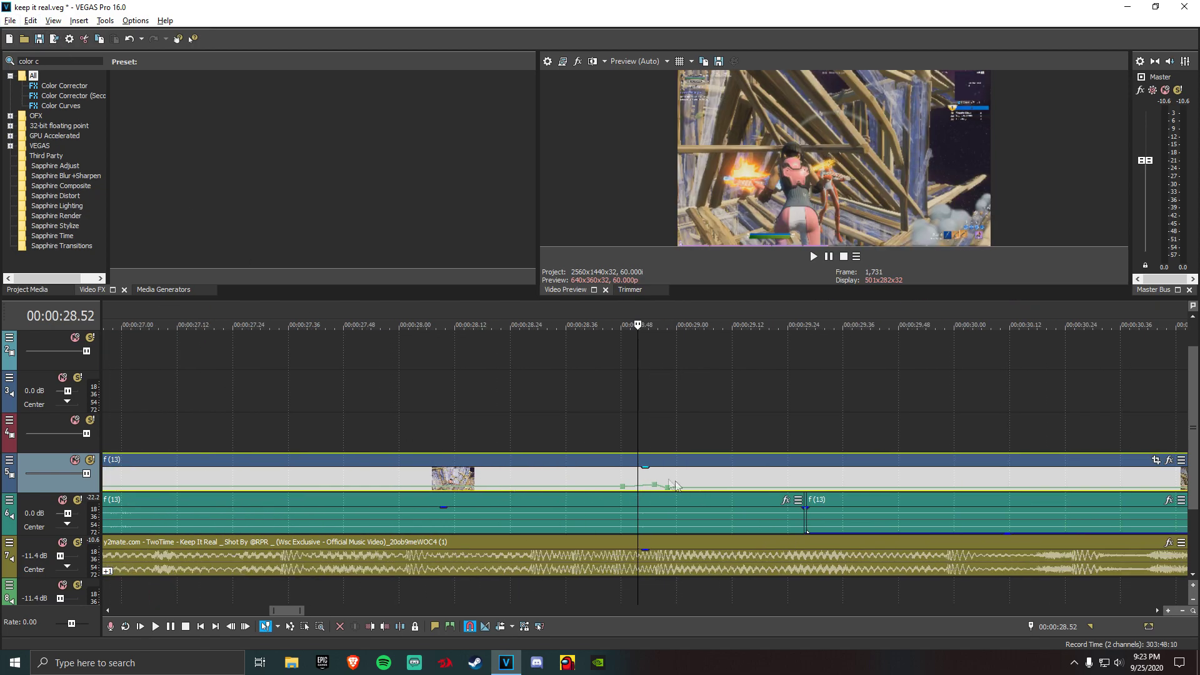
pyautogui.click(657, 474)
pyautogui.click(651, 474)
pyautogui.scroll(-3, 644, 476)
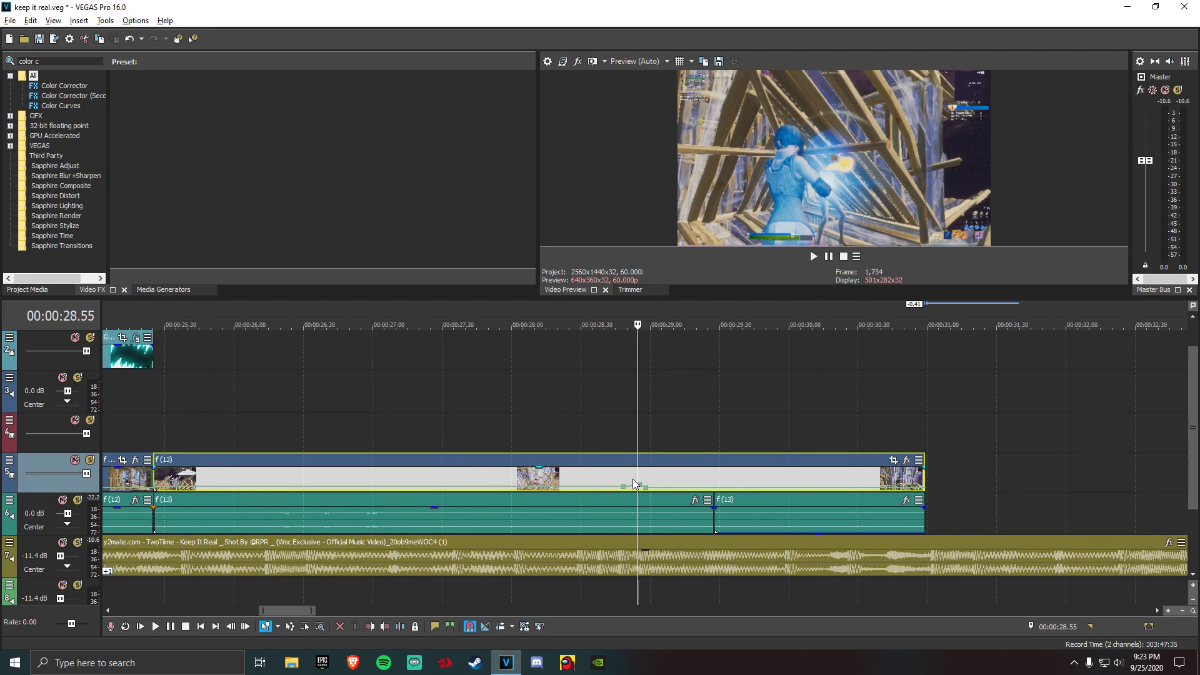
pyautogui.click(400, 626)
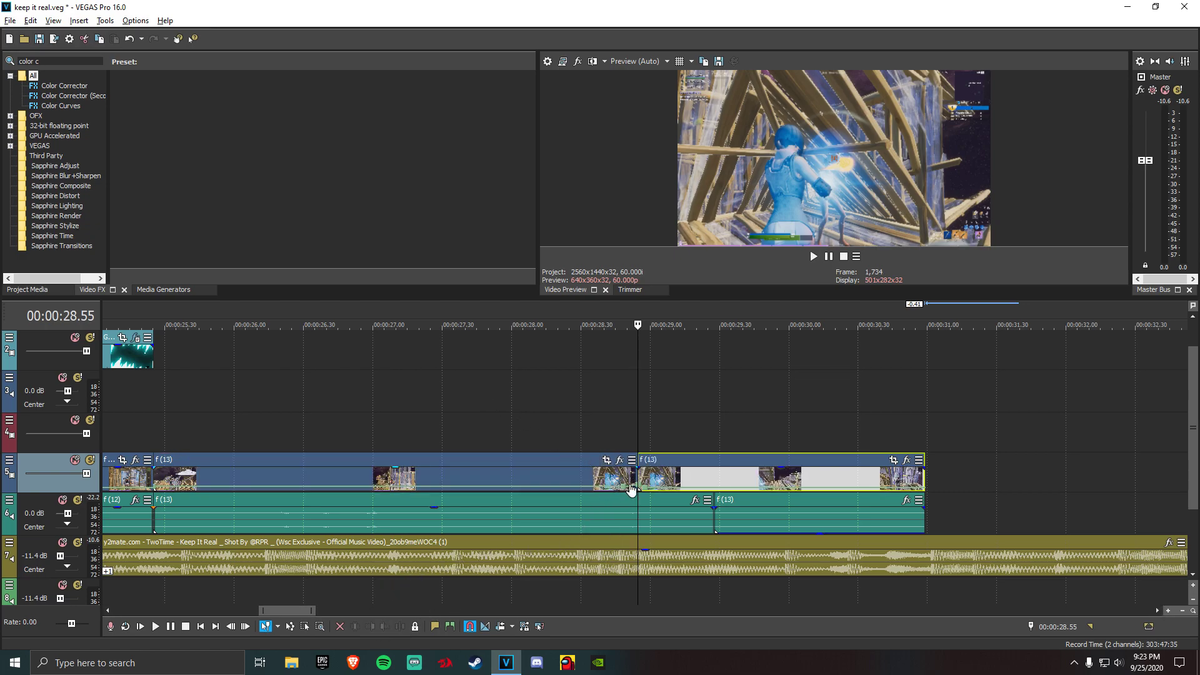
# Search the video effects for "shake" and apply S_Shake with the naiv preset to the second f (13) segment
pyautogui.click(54, 60)
pyautogui.write('shake')
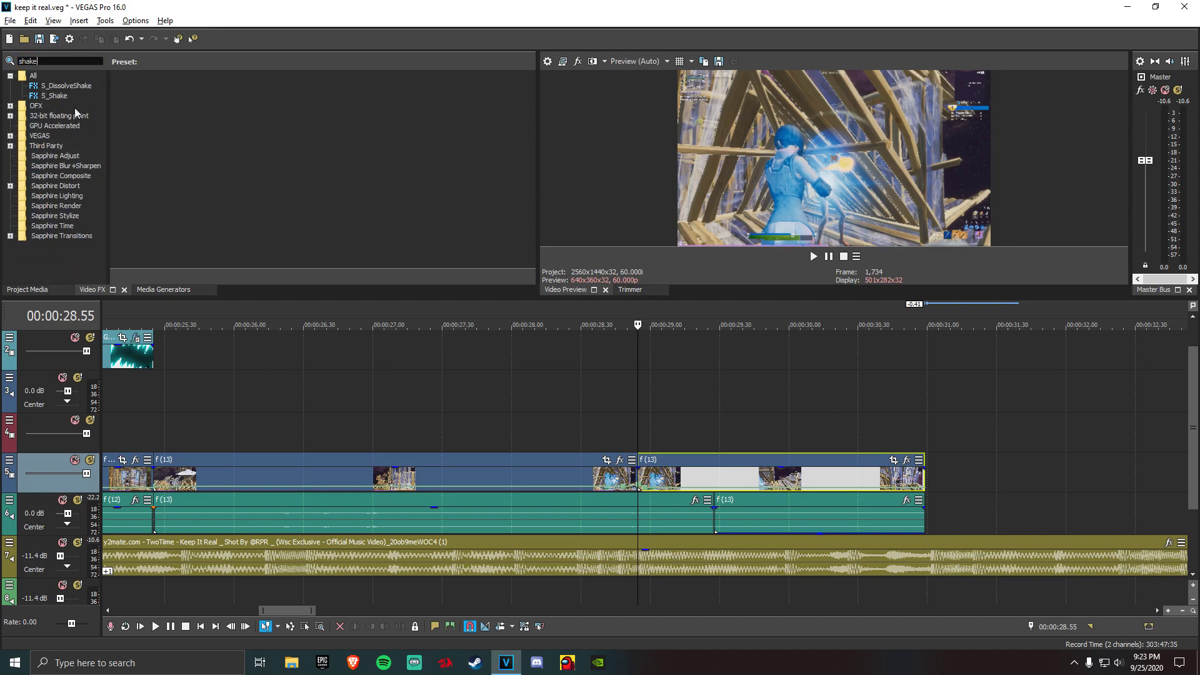
pyautogui.moveTo(80, 99); pyautogui.dragTo(668, 468)
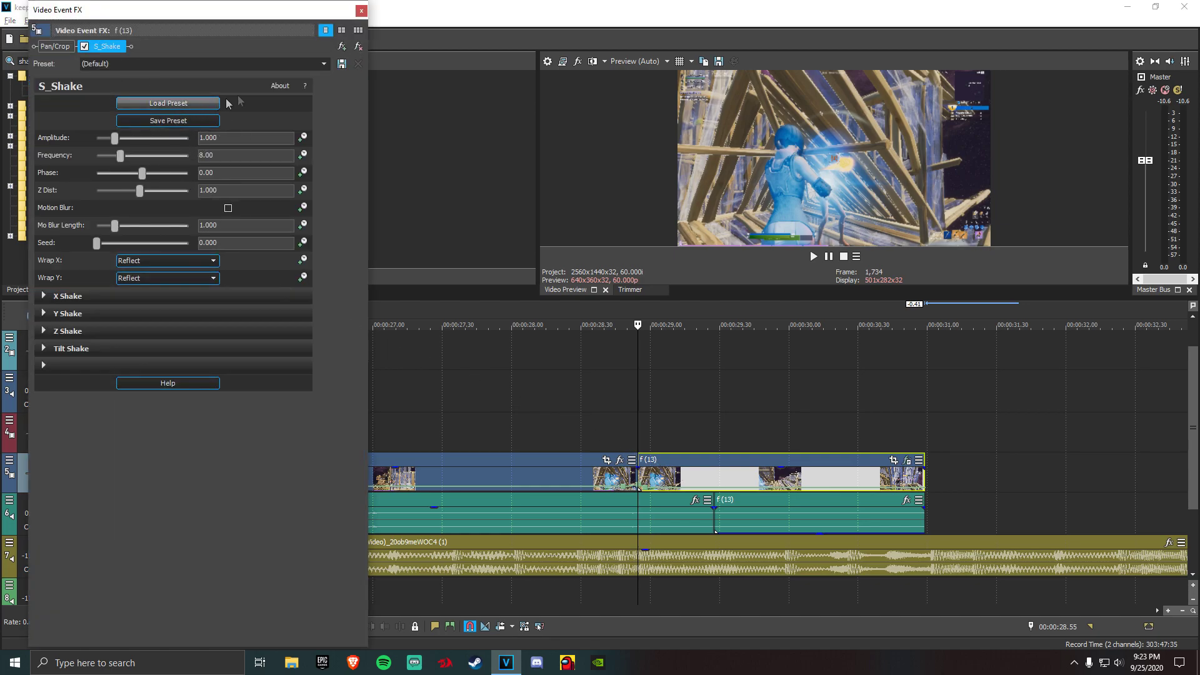
pyautogui.click(323, 64)
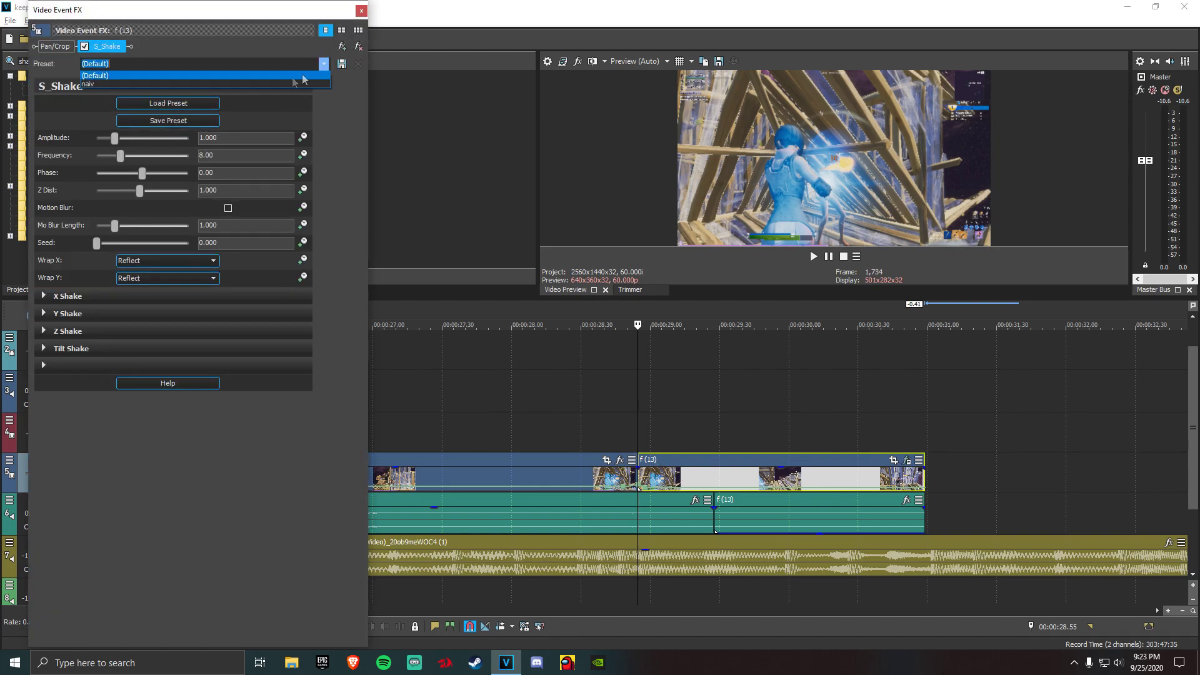
pyautogui.click(240, 82)
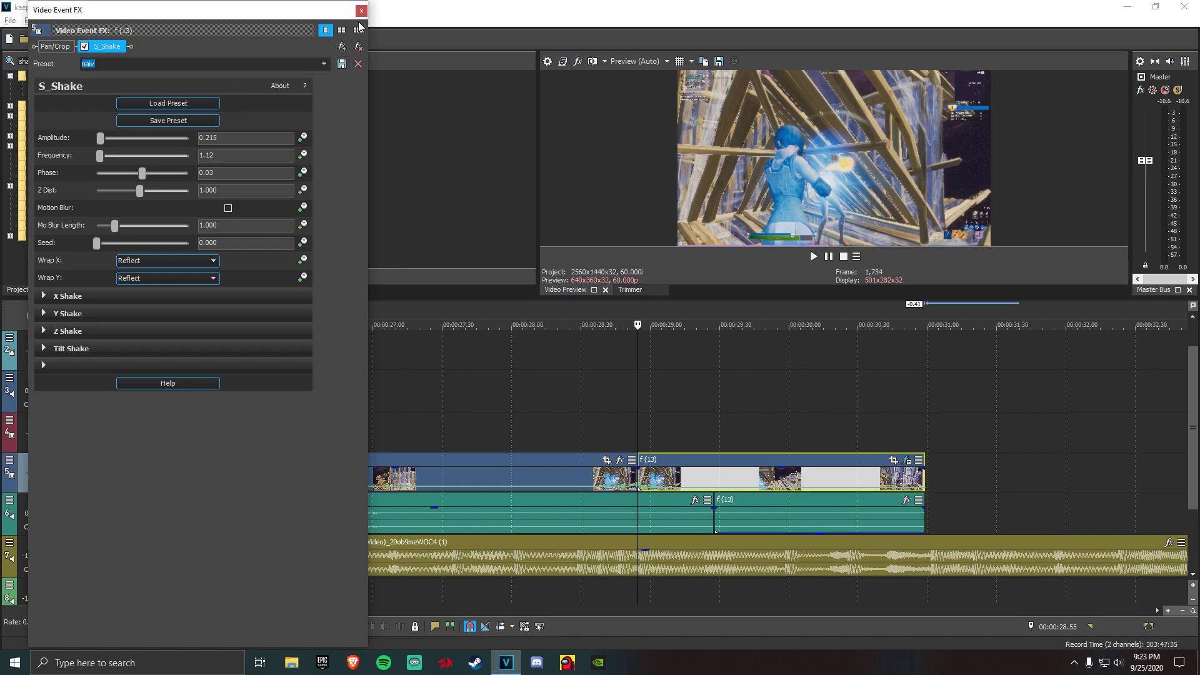
# Animate the S_Shake amplitude on the second f (13) segment, fading it from 0.215 at the start to the minimum at the end
pyautogui.click(302, 137)
pyautogui.moveTo(100, 138); pyautogui.dragTo(25, 145)
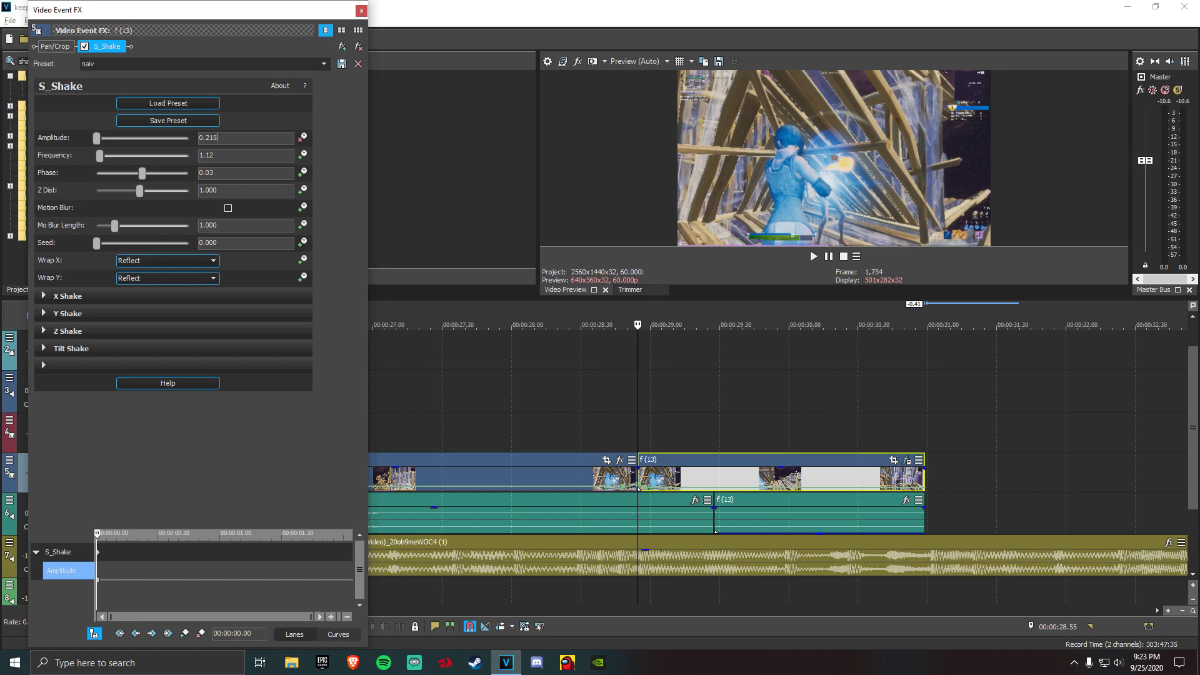
pyautogui.press('Return')
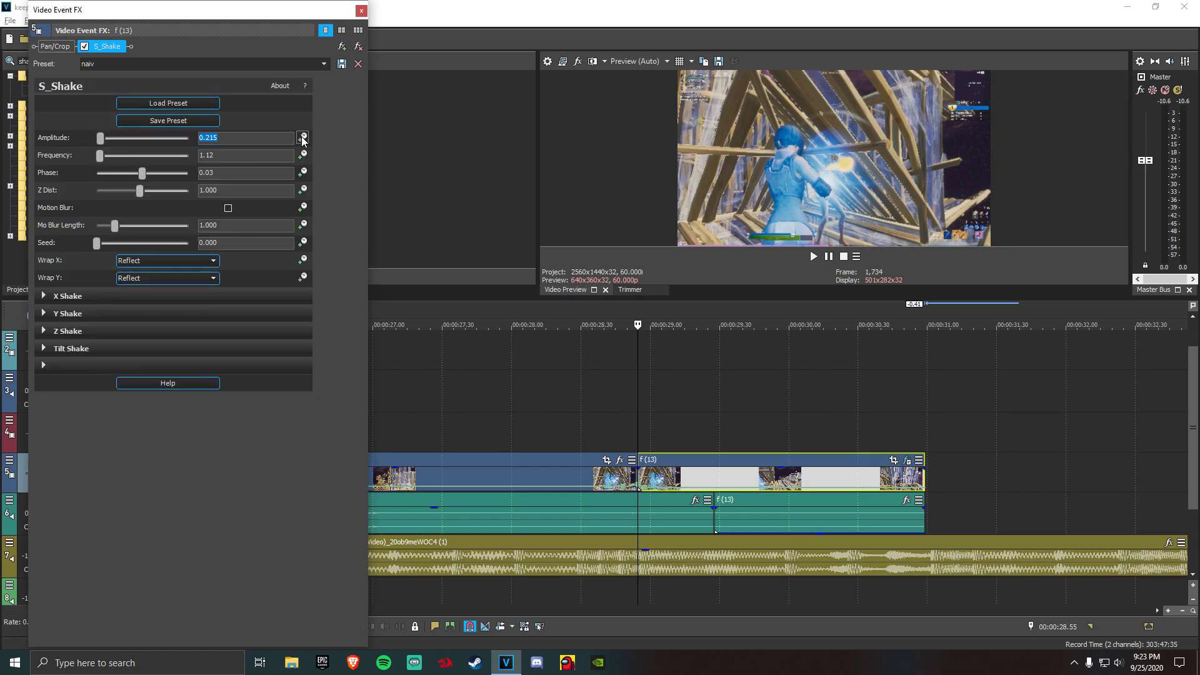
pyautogui.moveTo(106, 548); pyautogui.dragTo(534, 443)
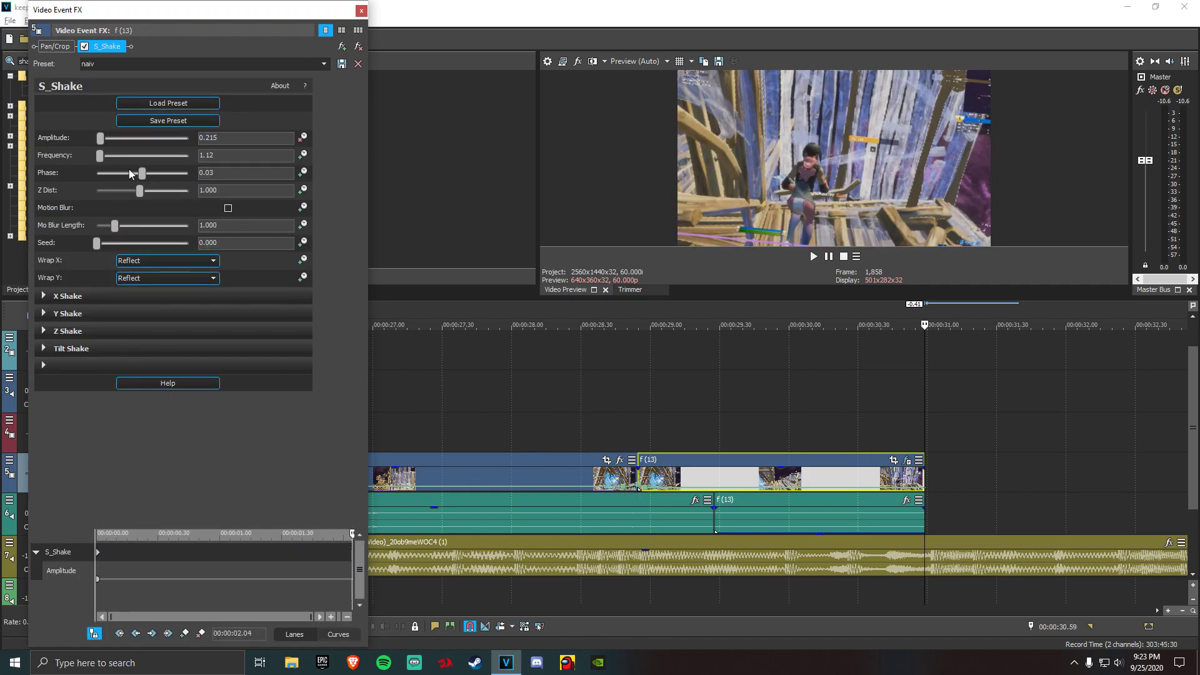
pyautogui.click(361, 10)
# Play the second f (13) segment from its start to review the shake, and return to the cut at 00:00:28.55
pyautogui.click(760, 483)
pyautogui.scroll(-5, 747, 494)
pyautogui.scroll(5, 619, 448)
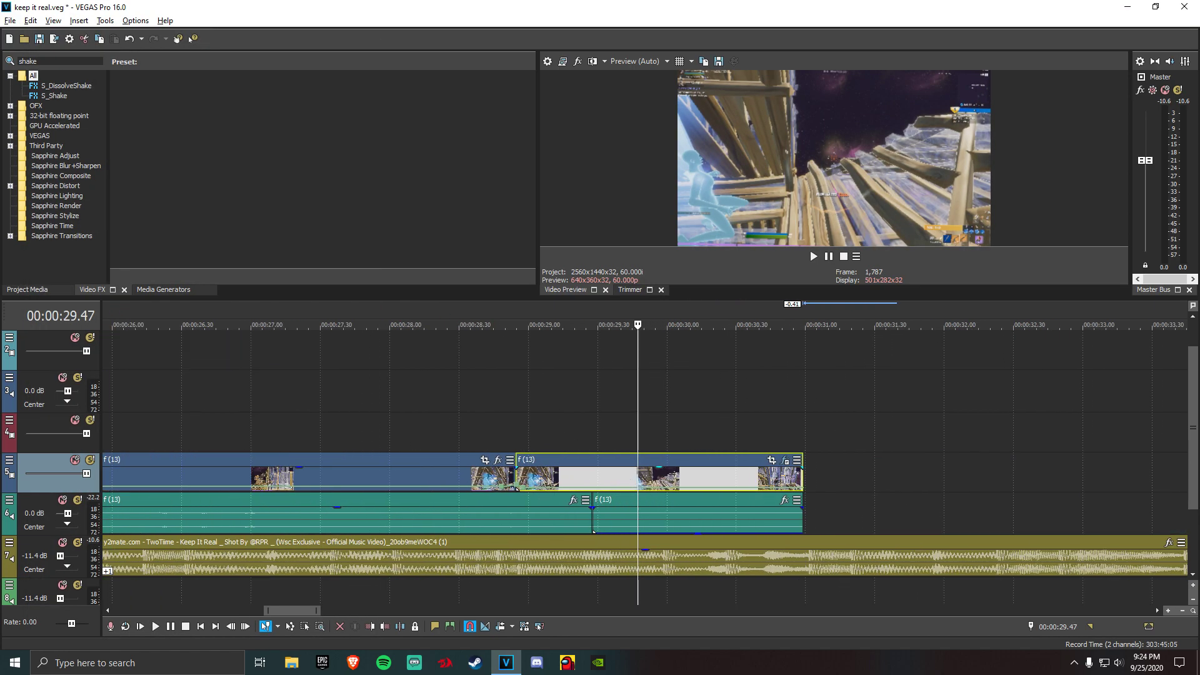
pyautogui.click(518, 478)
pyautogui.press('space')
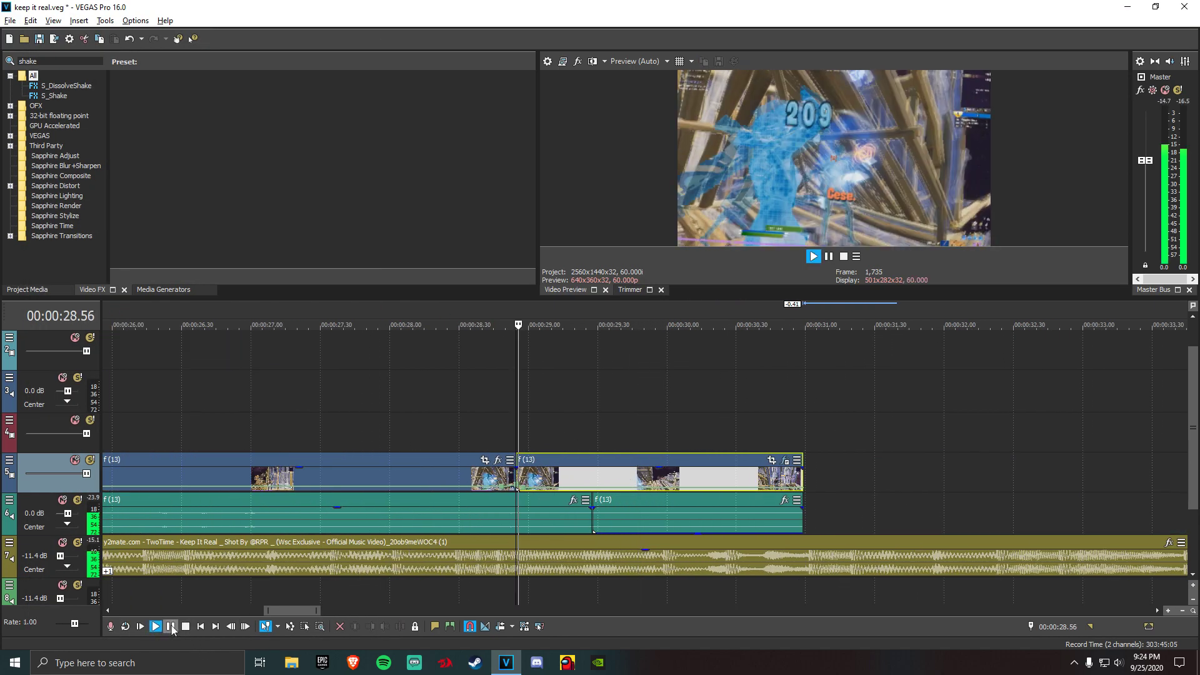
pyautogui.click(170, 626)
pyautogui.click(517, 480)
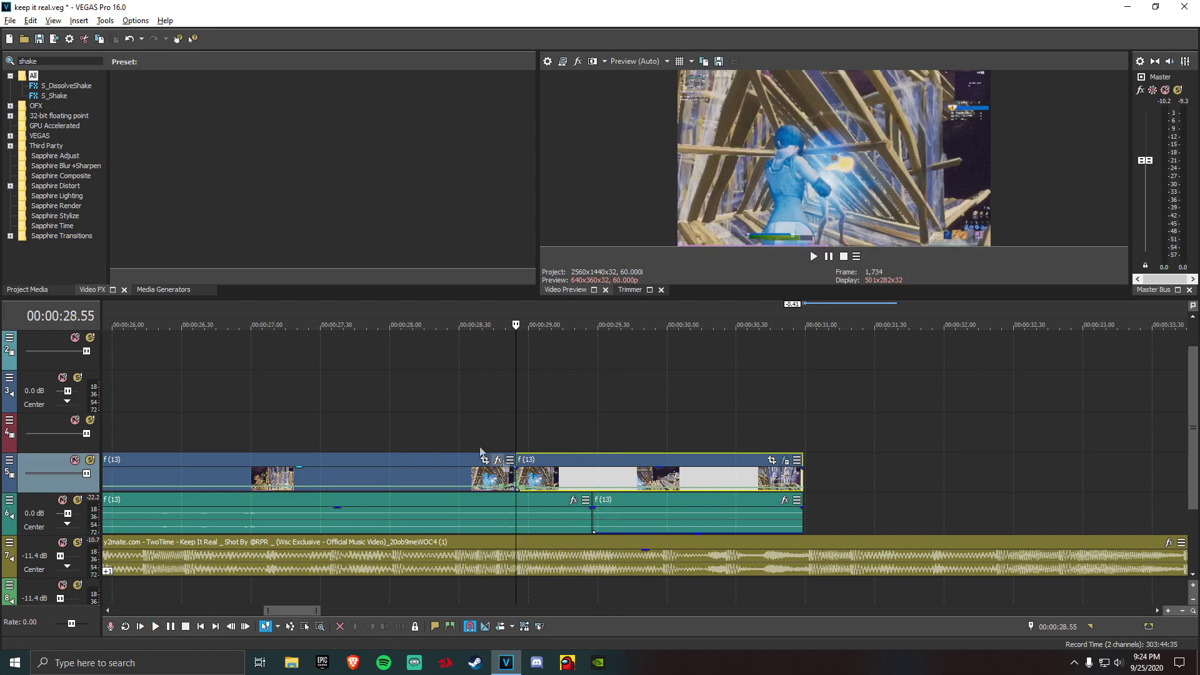
# Search the video effects for "color c" and apply the default Color Corrector (Secondary) preset to the first f (13) segment
pyautogui.doubleClick(51, 61)
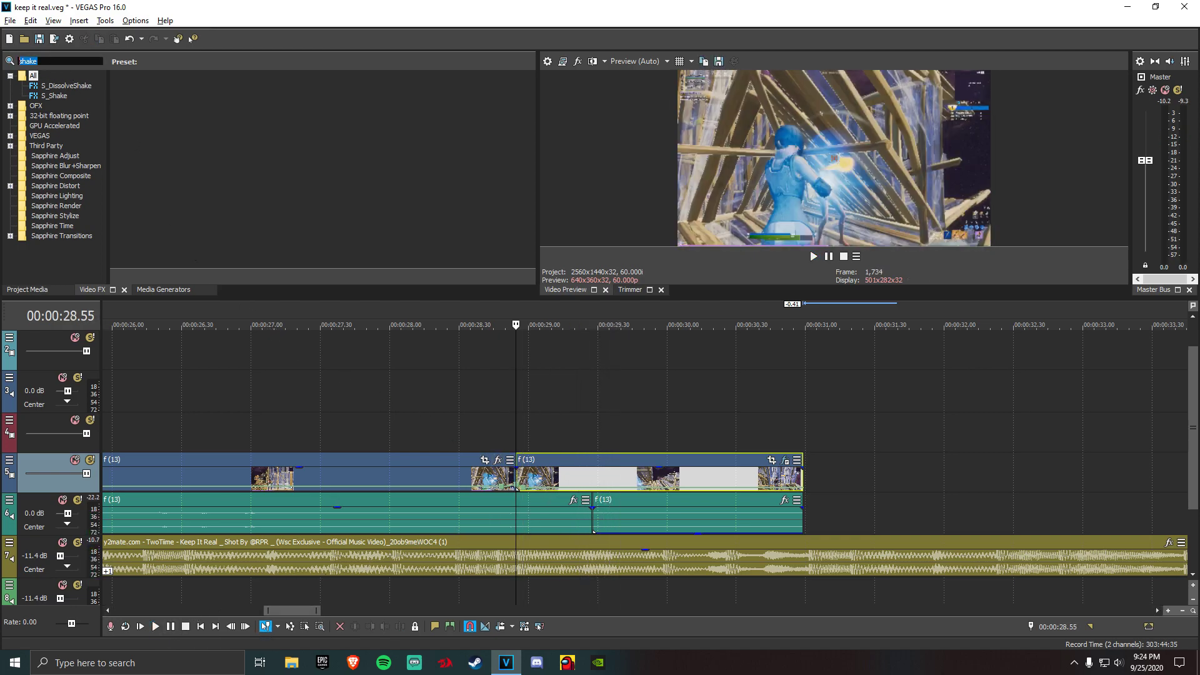
pyautogui.write('color c')
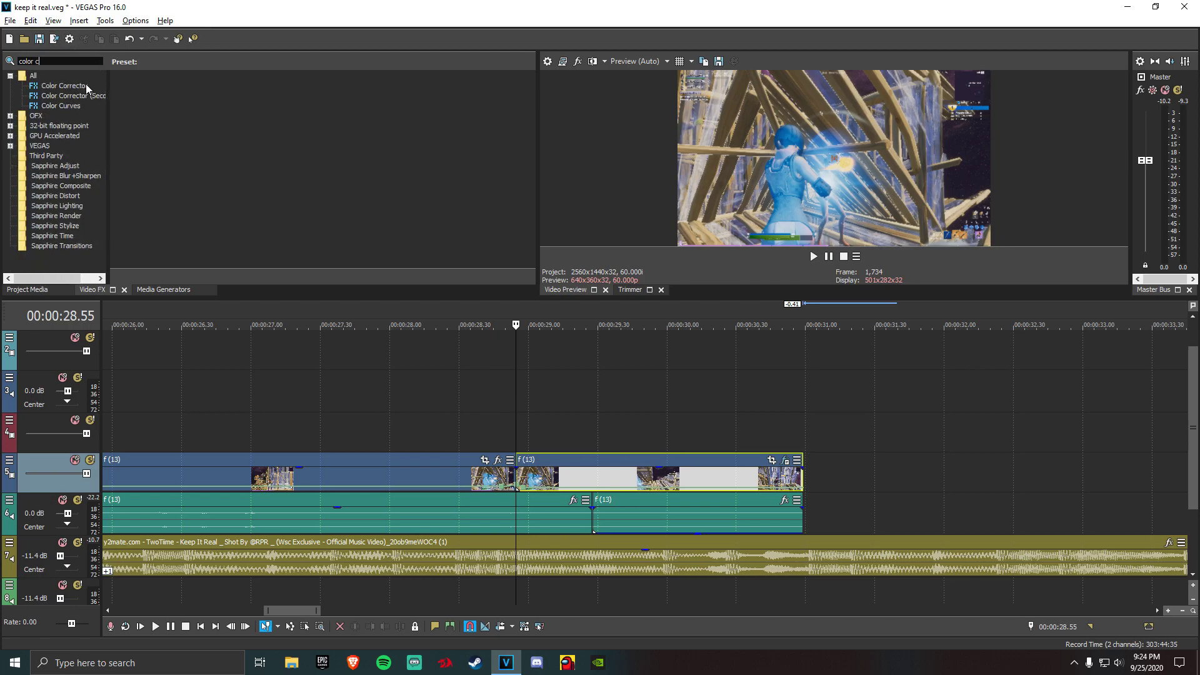
pyautogui.click(78, 98)
pyautogui.click(467, 482)
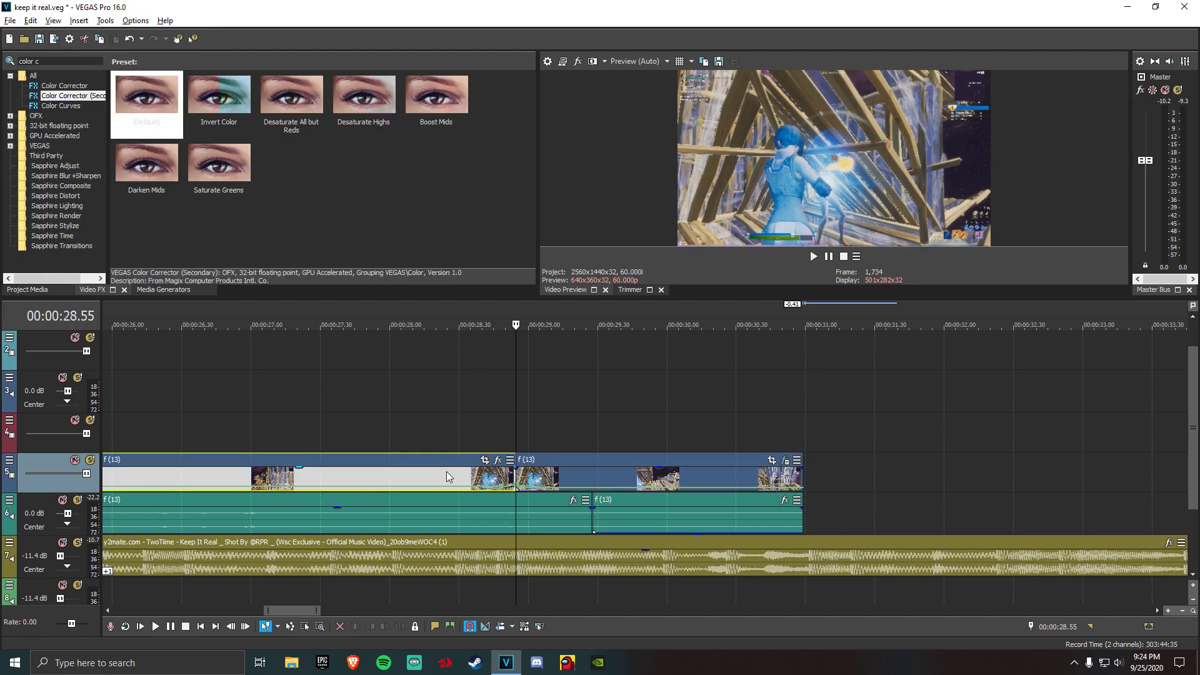
pyautogui.scroll(-3, 462, 485)
pyautogui.click(426, 485)
pyautogui.click(397, 480)
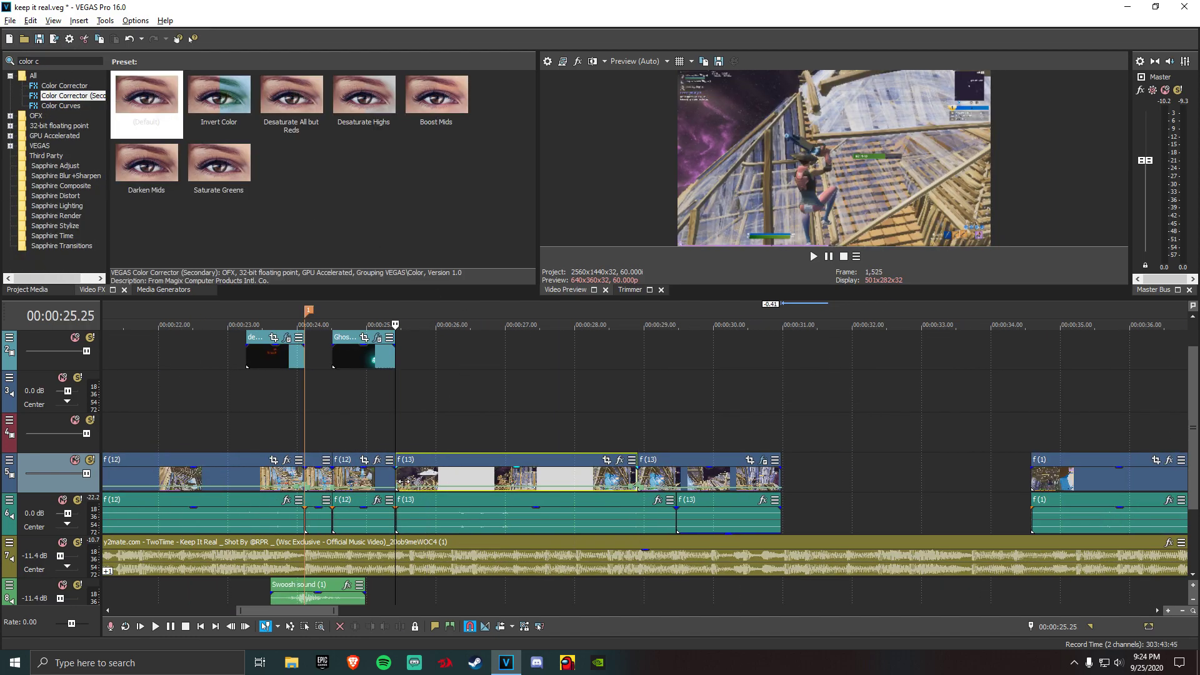
pyautogui.click(156, 627)
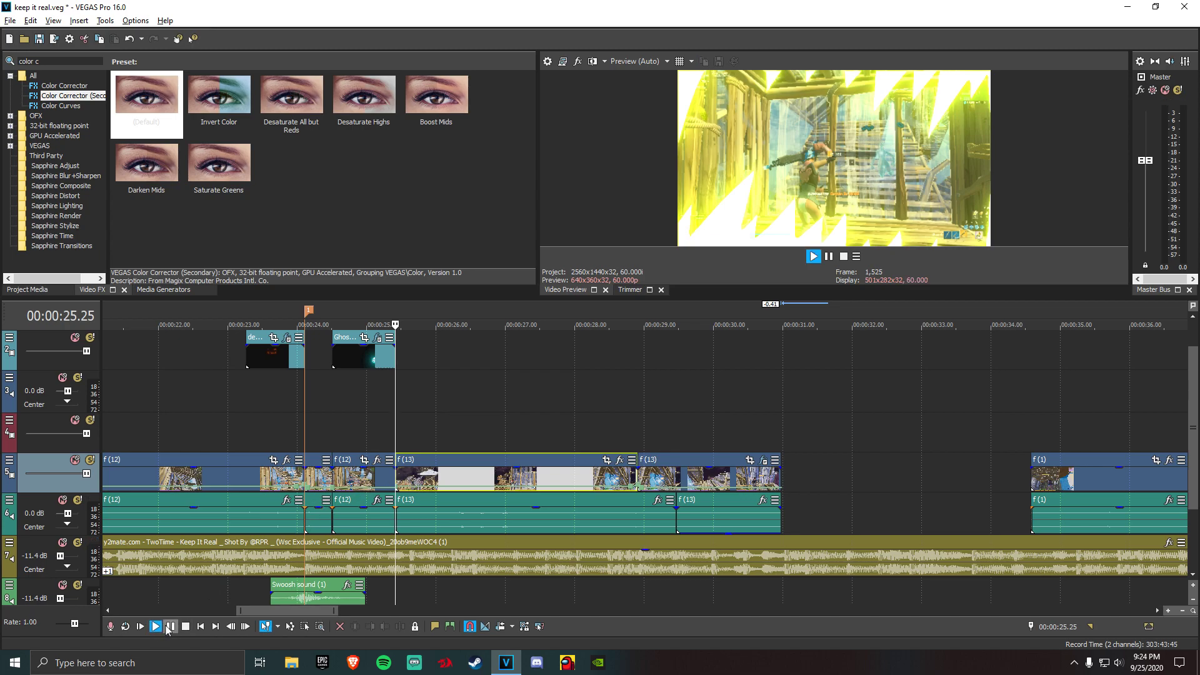
pyautogui.click(73, 87)
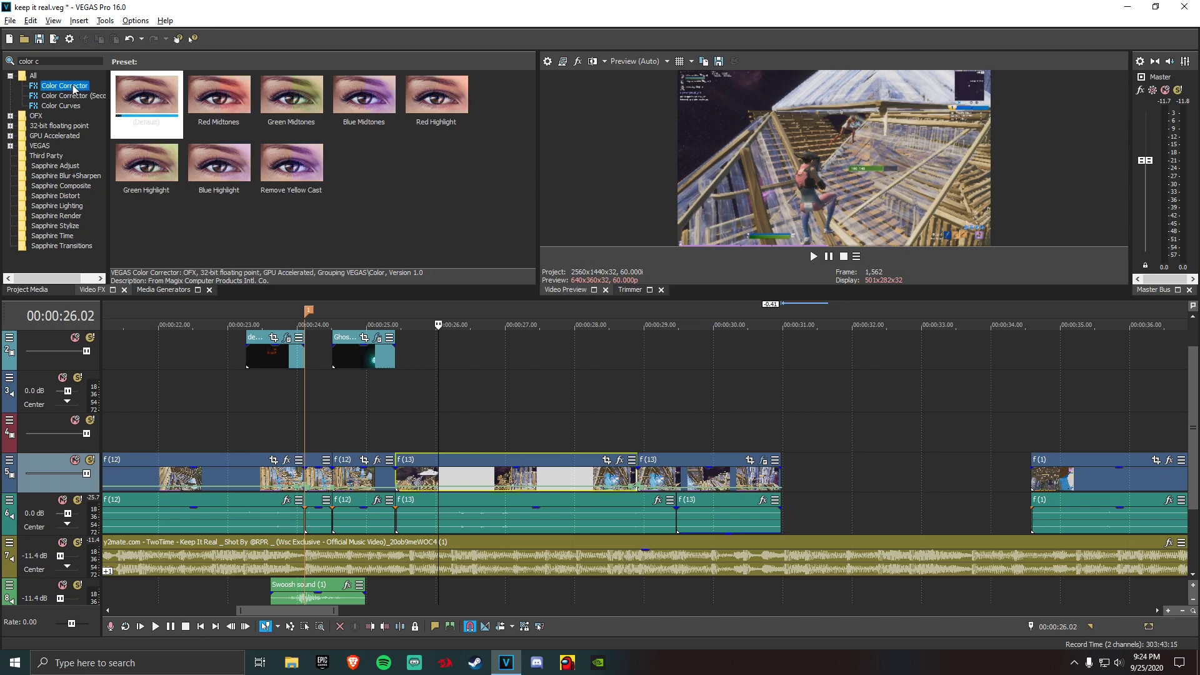
pyautogui.click(78, 97)
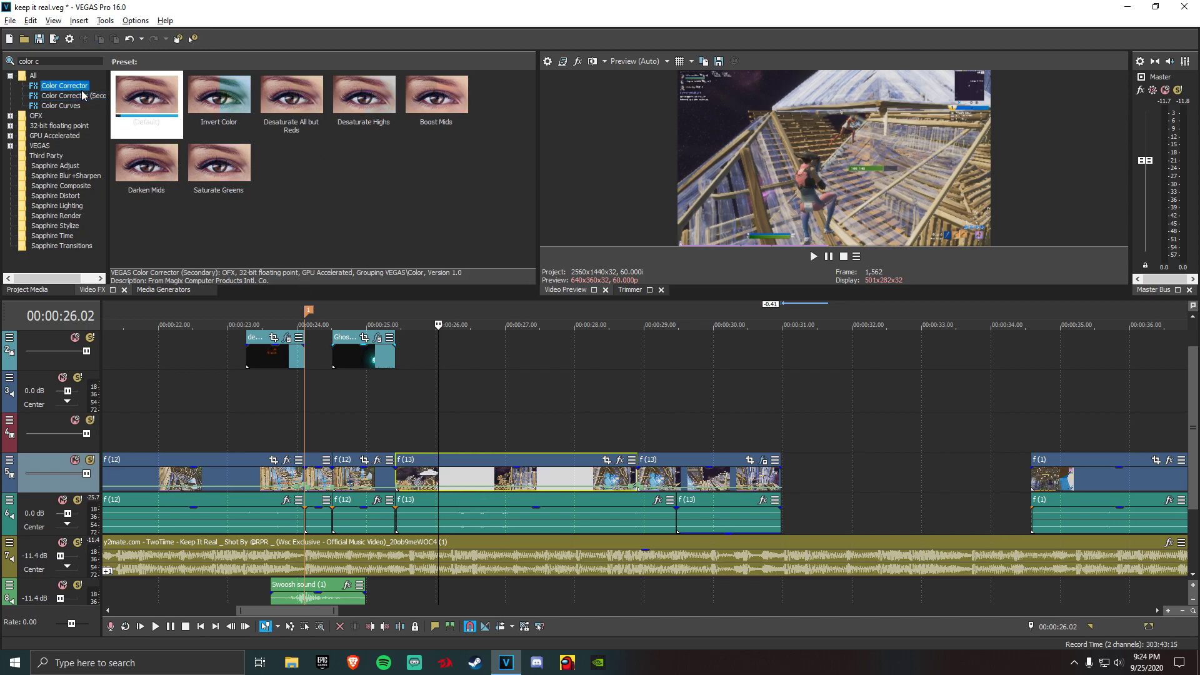
pyautogui.moveTo(148, 100); pyautogui.dragTo(500, 485)
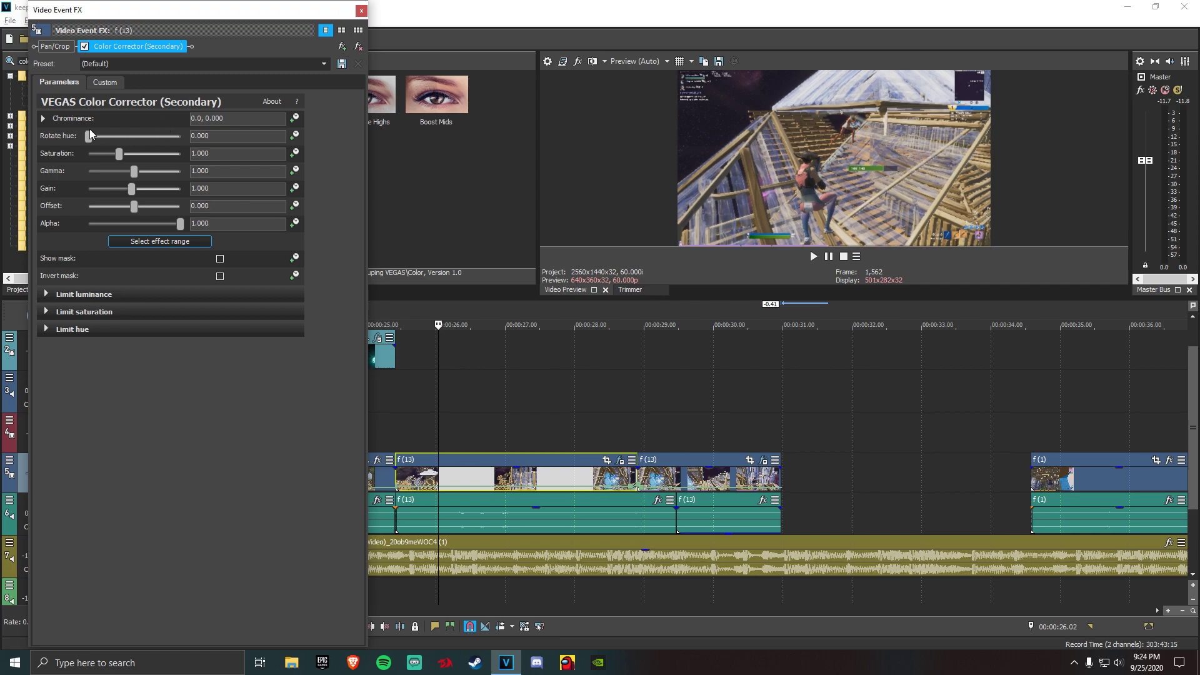
# Lower the first f (13) segment's Color Corrector (Secondary) saturation to 0.245 and close the effect settings
pyautogui.moveTo(89, 134); pyautogui.dragTo(100, 140)
pyautogui.moveTo(115, 152); pyautogui.dragTo(101, 152)
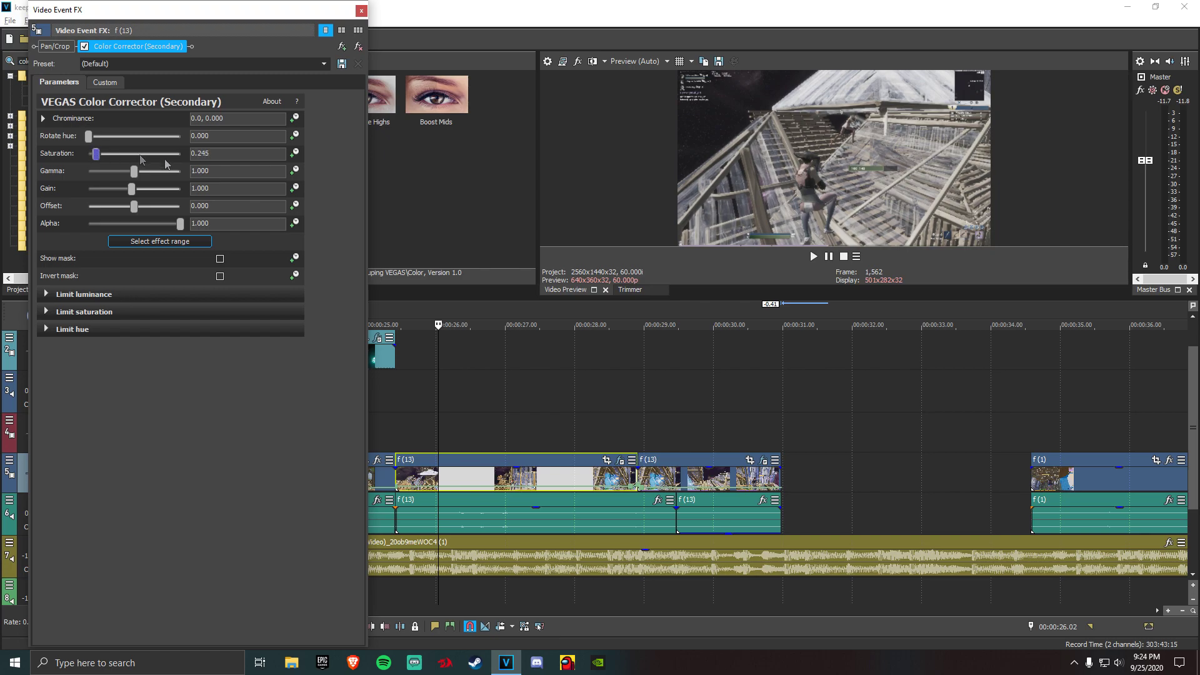
pyautogui.press('Return')
pyautogui.click(361, 12)
# Play from 00:00:27.37 past the f (13) cut to review the change from desaturated to full-colour footage
pyautogui.press('space')
pyautogui.press('Return')
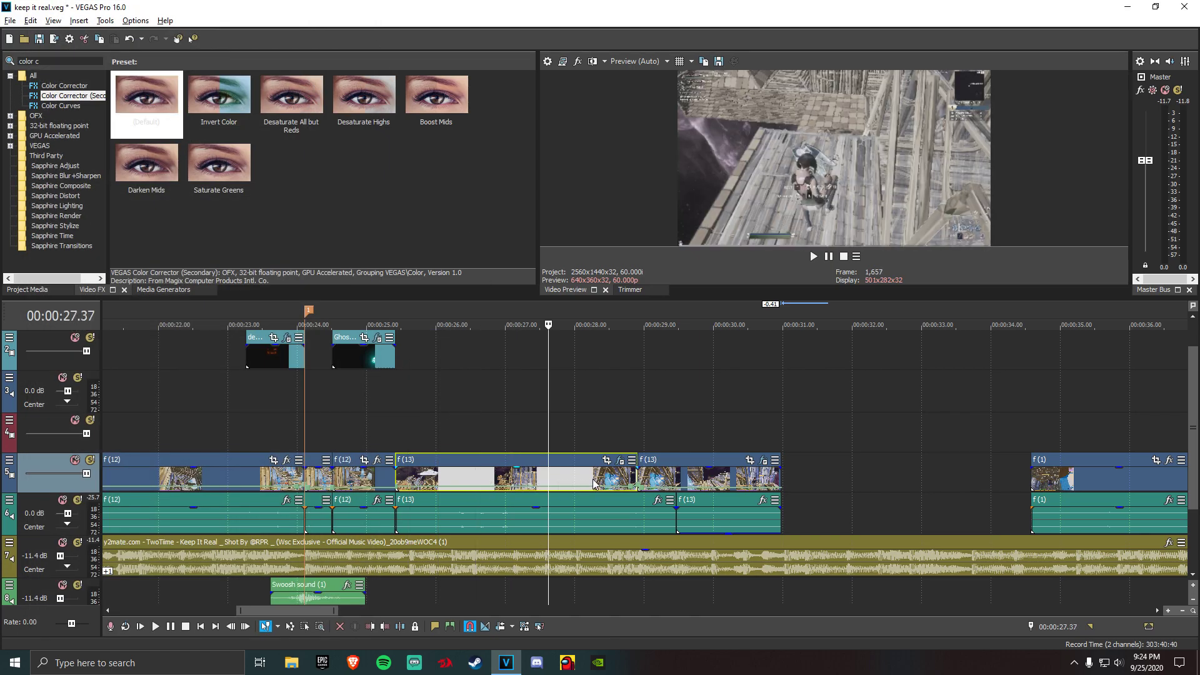
pyautogui.click(168, 629)
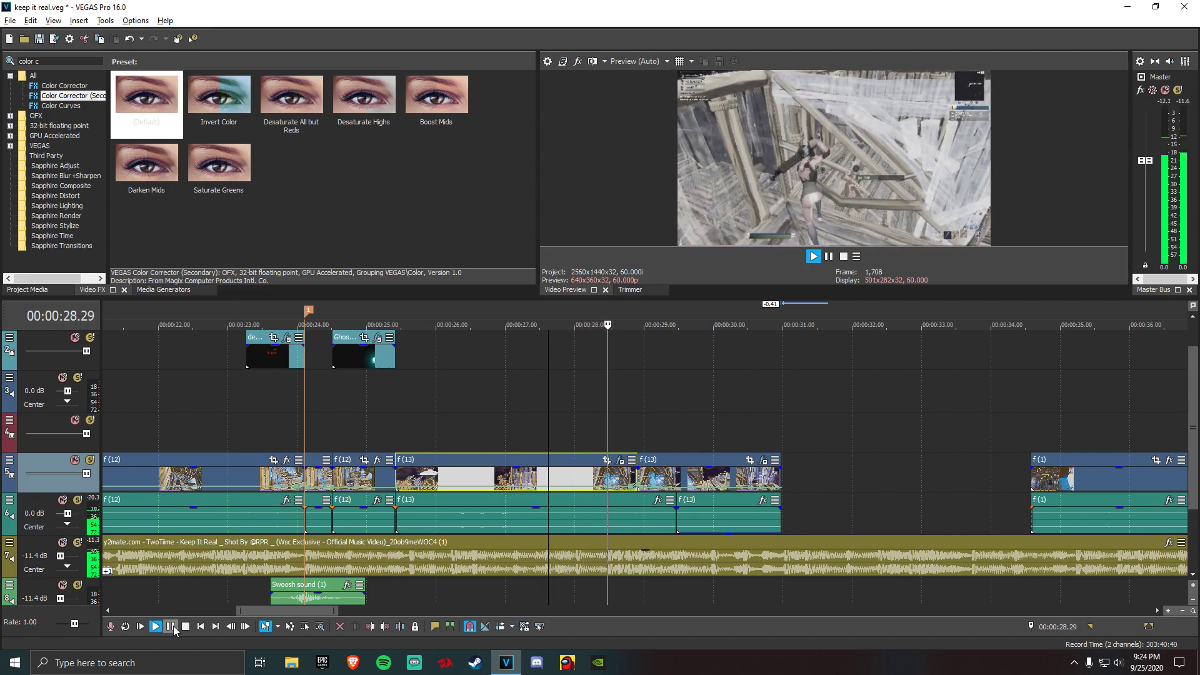
pyautogui.click(171, 626)
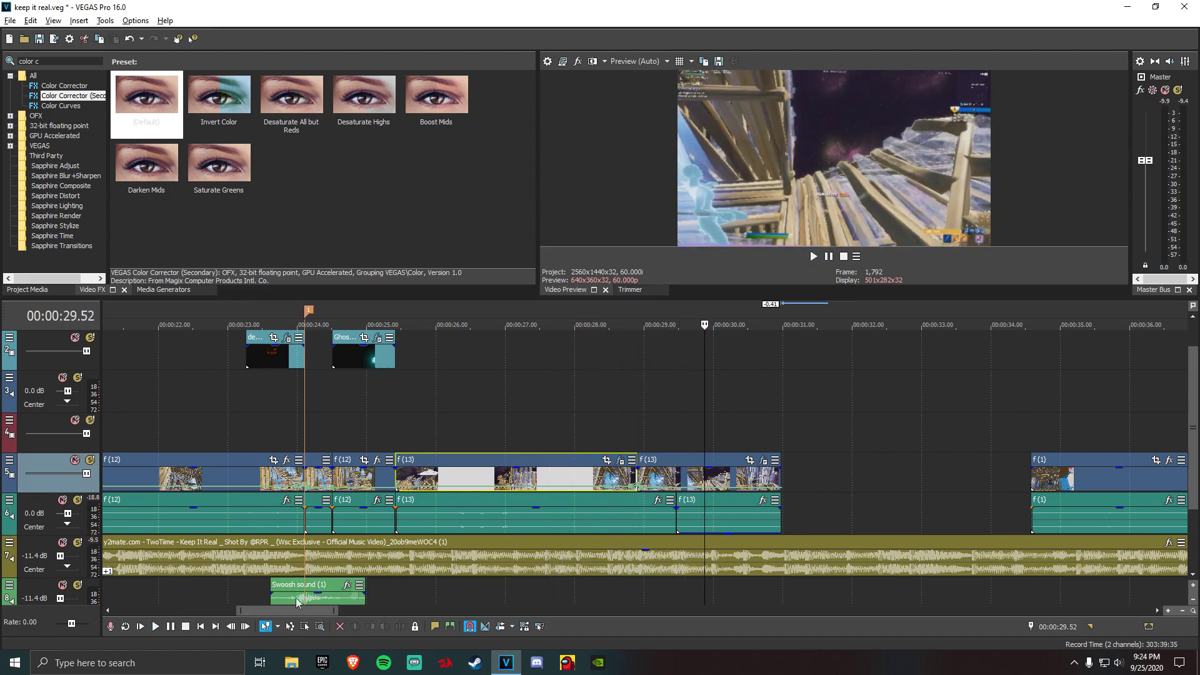
# Split the shaking f (13) segment at 00:00:29.22, shortly after the shot
pyautogui.click(623, 476)
pyautogui.click(638, 478)
pyautogui.scroll(3, 644, 480)
pyautogui.click(659, 480)
pyautogui.click(668, 480)
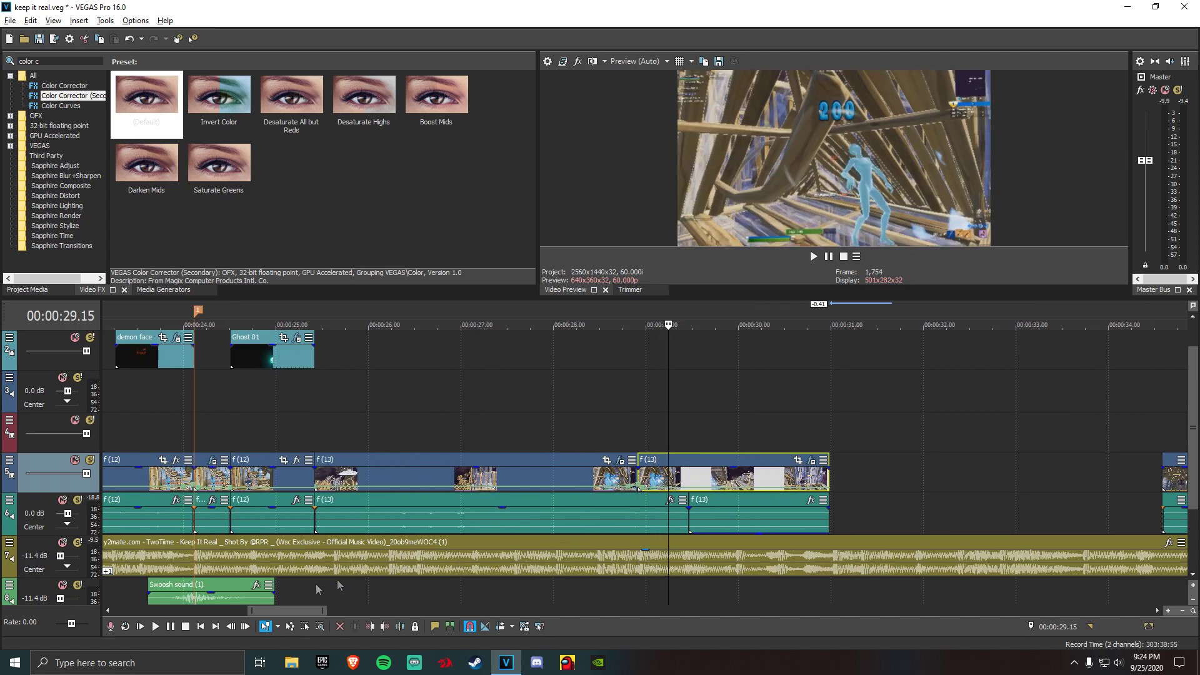
pyautogui.click(170, 627)
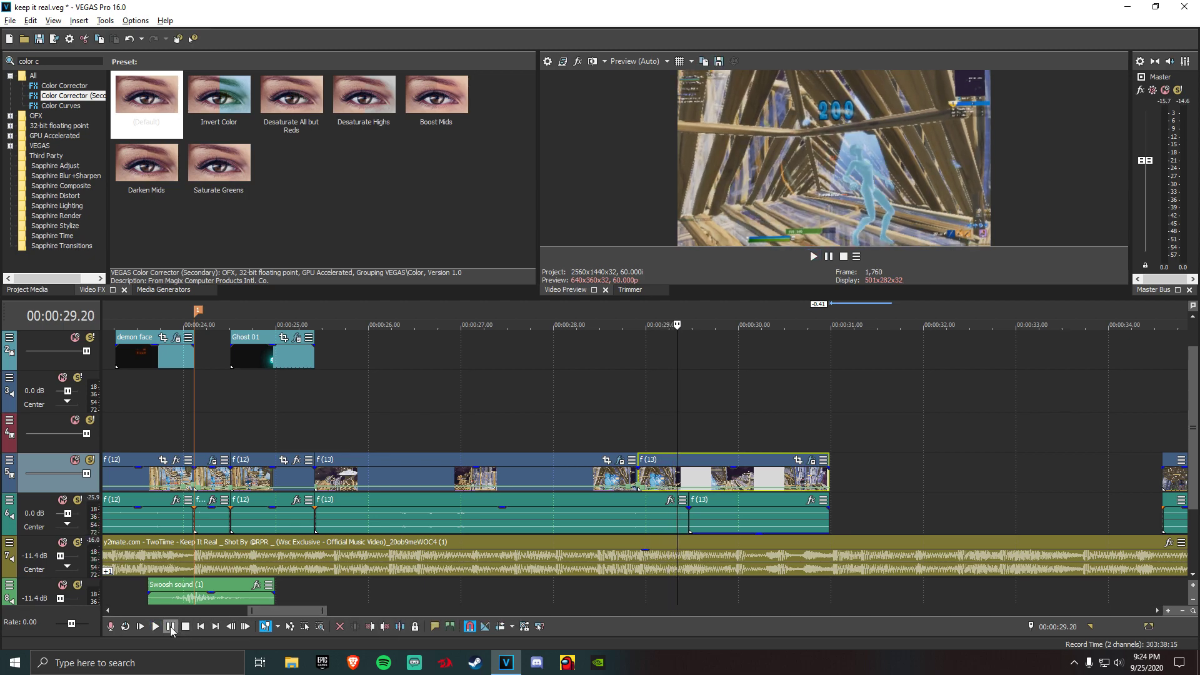
pyautogui.click(399, 626)
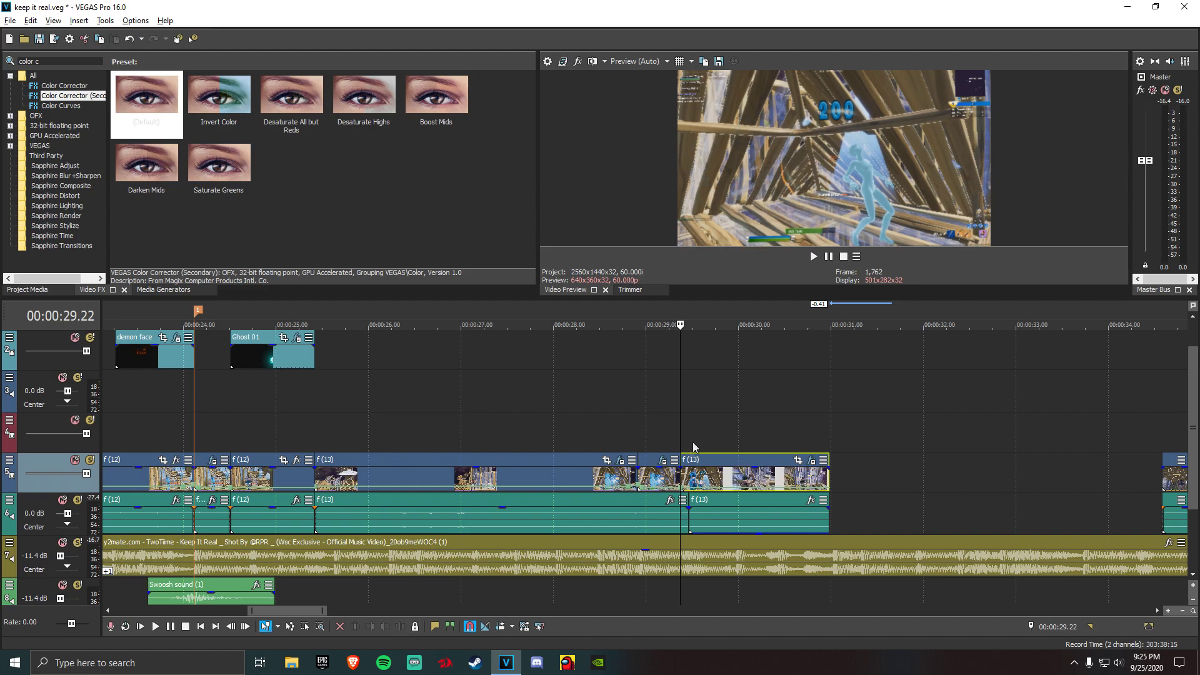
# Apply the default Color Corrector to the short f (13) segment after the shot and tint its midtones magenta at 57.21, 0.8308
pyautogui.click(665, 480)
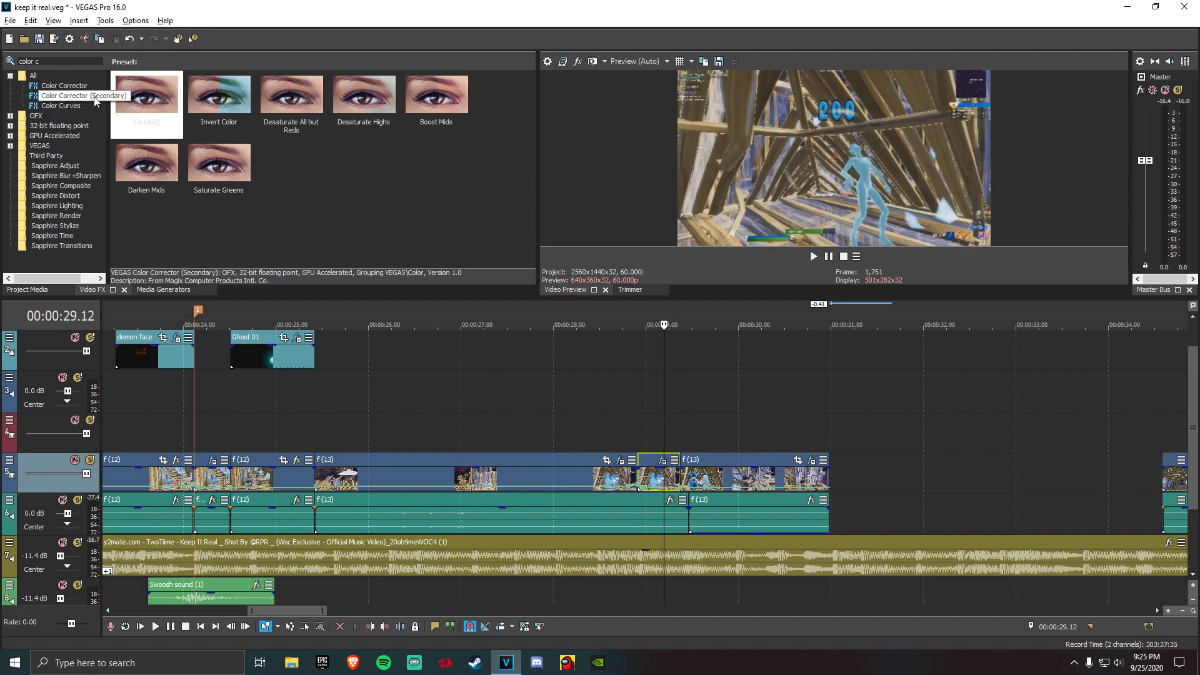
pyautogui.moveTo(93, 100); pyautogui.dragTo(652, 429)
pyautogui.click(65, 87)
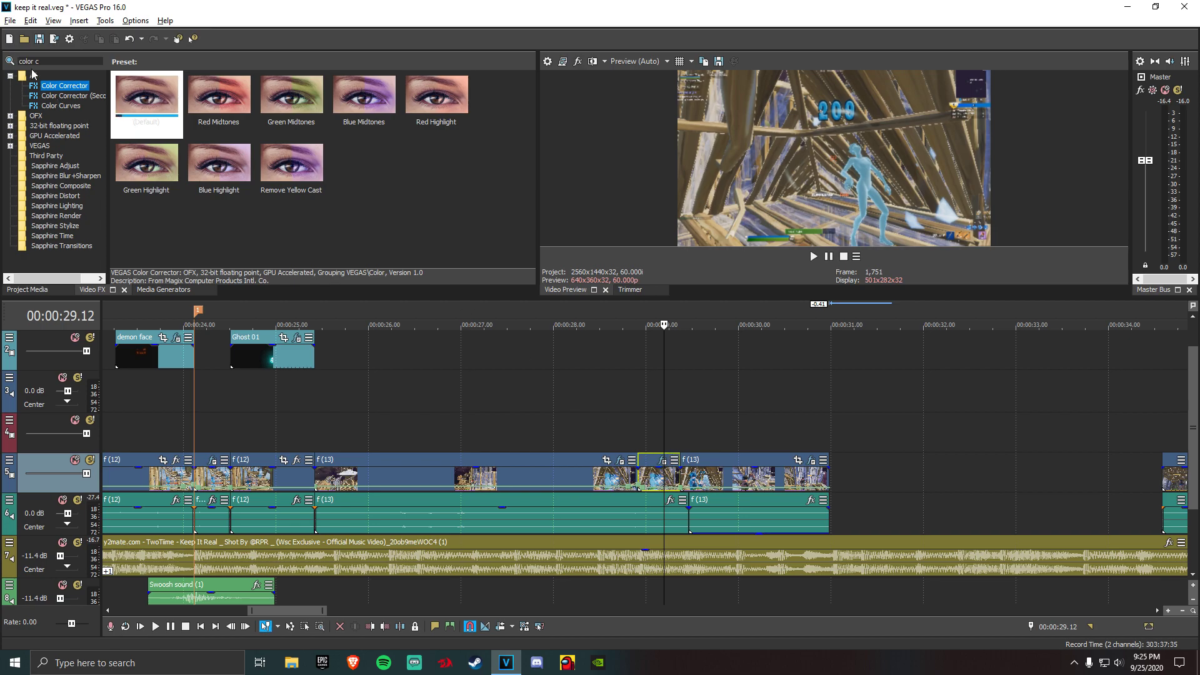
pyautogui.moveTo(667, 477); pyautogui.dragTo(666, 477)
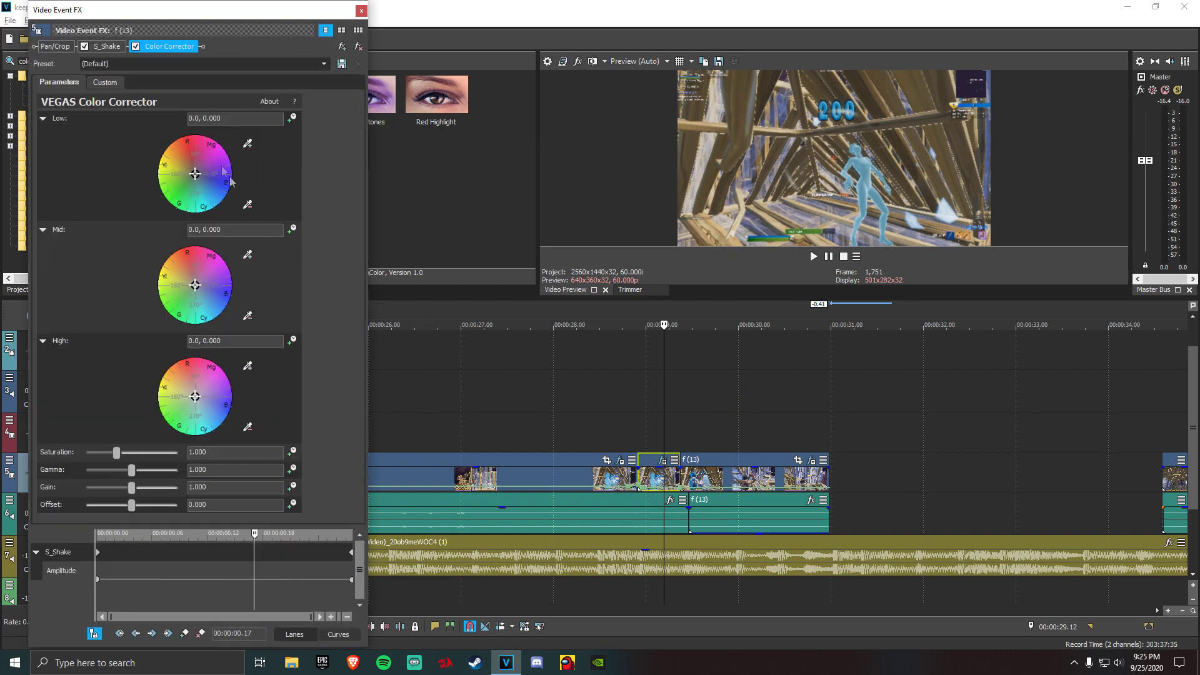
pyautogui.moveTo(195, 287); pyautogui.dragTo(202, 261)
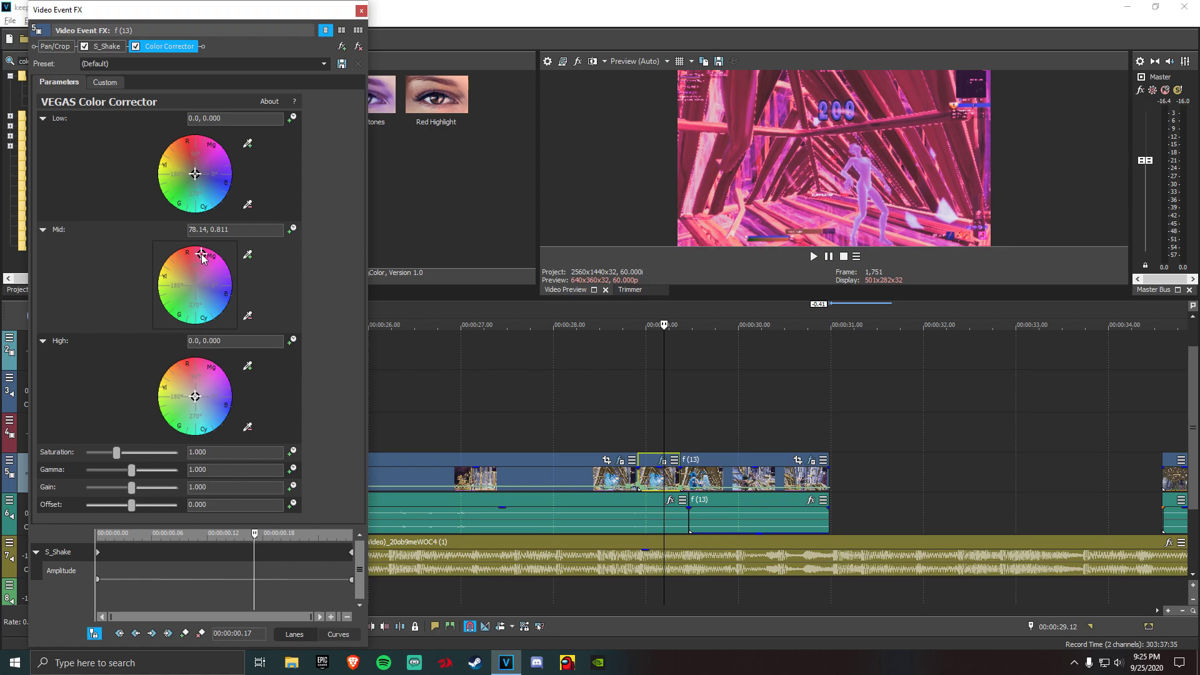
pyautogui.moveTo(201, 256); pyautogui.dragTo(215, 273)
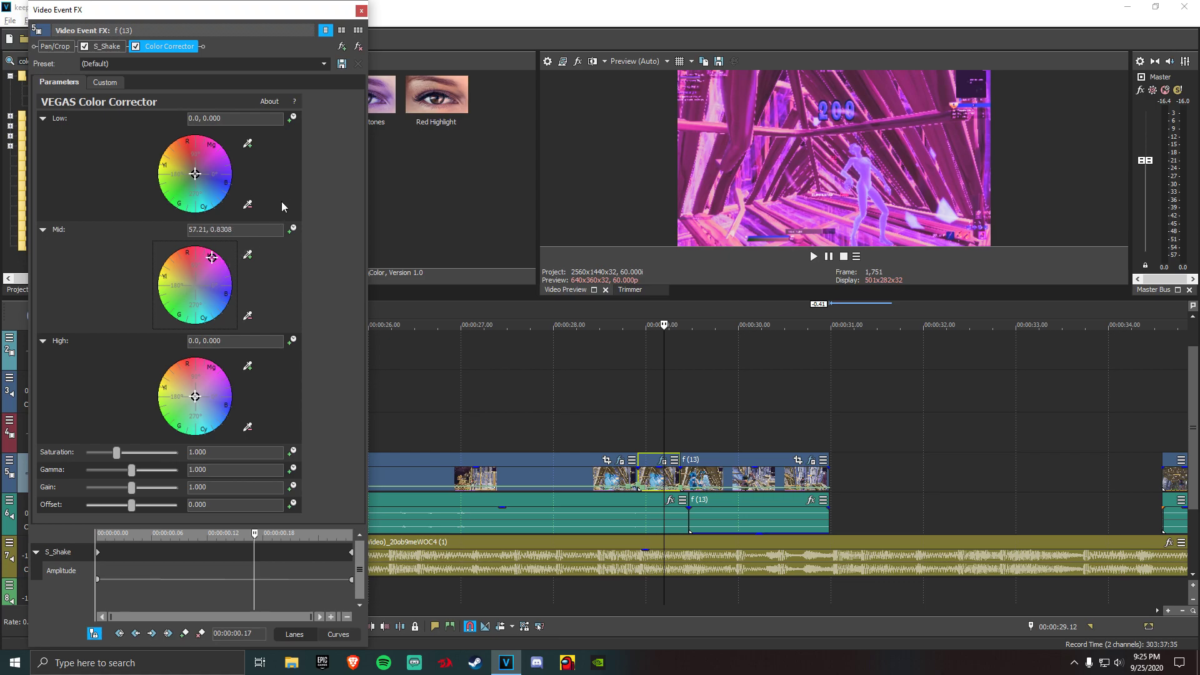
# Animate the short f (13) segment's midtone tint, keyframing it to 0.0, 0.000 at the segment's end, and close the effect settings
pyautogui.click(292, 229)
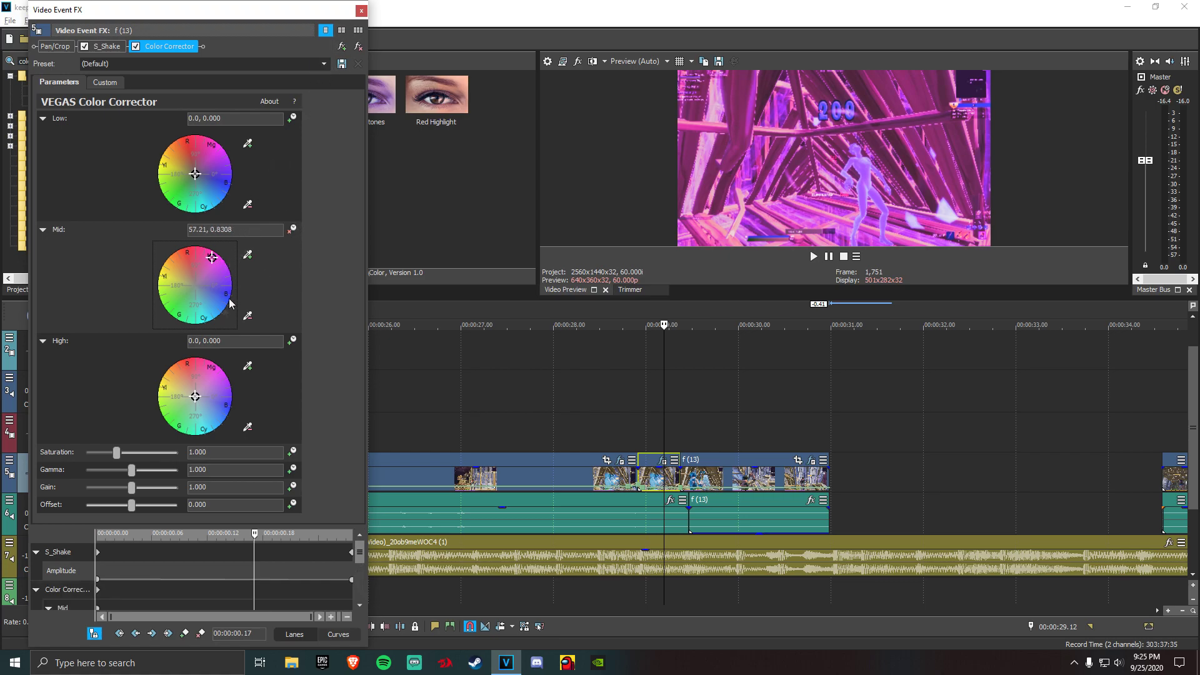
pyautogui.moveTo(255, 534); pyautogui.dragTo(352, 534)
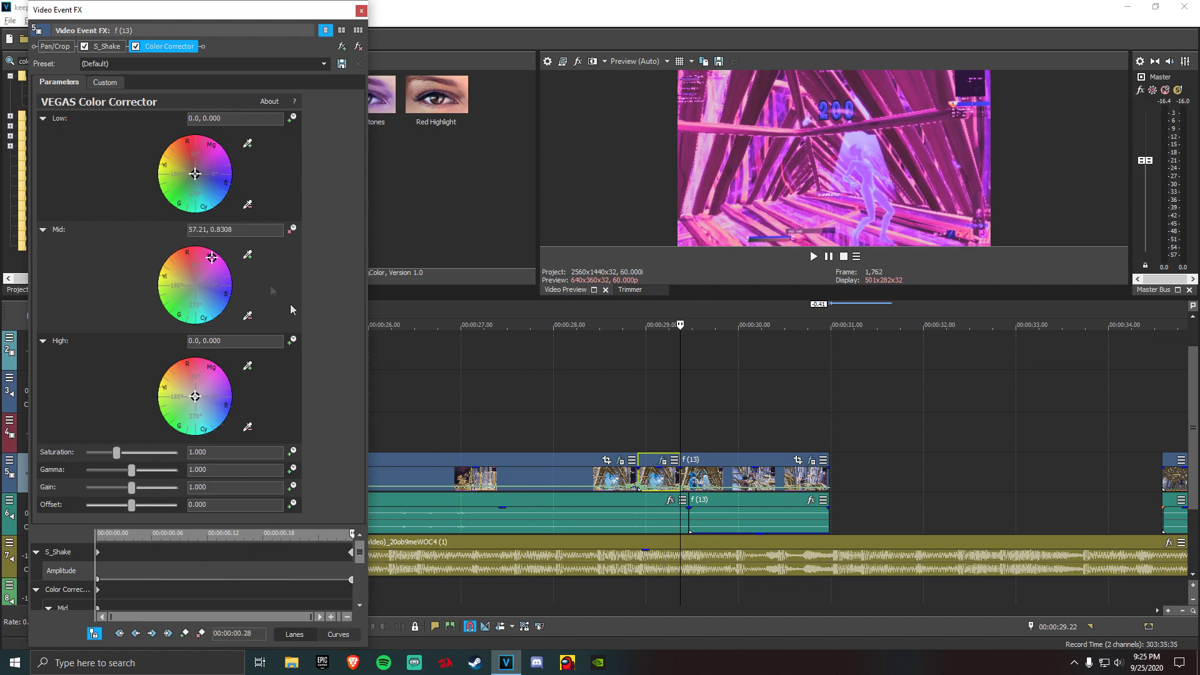
pyautogui.click(267, 231)
pyautogui.press('Return')
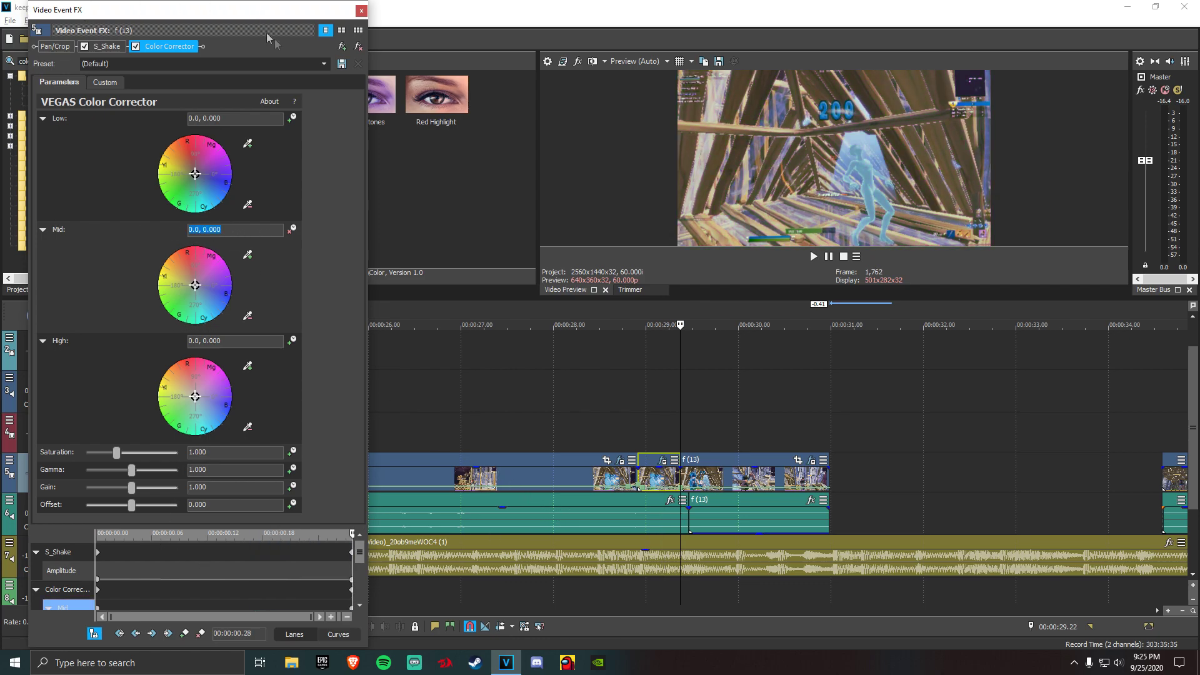
pyautogui.click(361, 11)
# Play from 00:00:28.15 through the short magenta-tinted f (13) segment and replay its end to review the fade back to normal colour
pyautogui.click(576, 478)
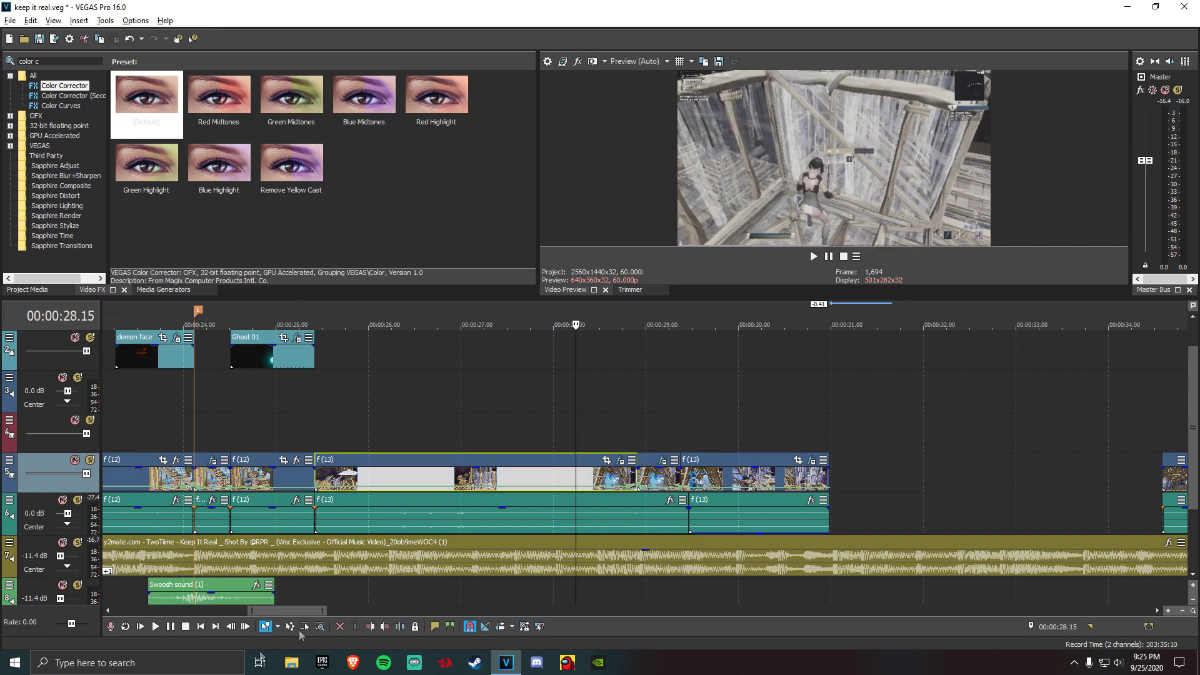
pyautogui.click(155, 626)
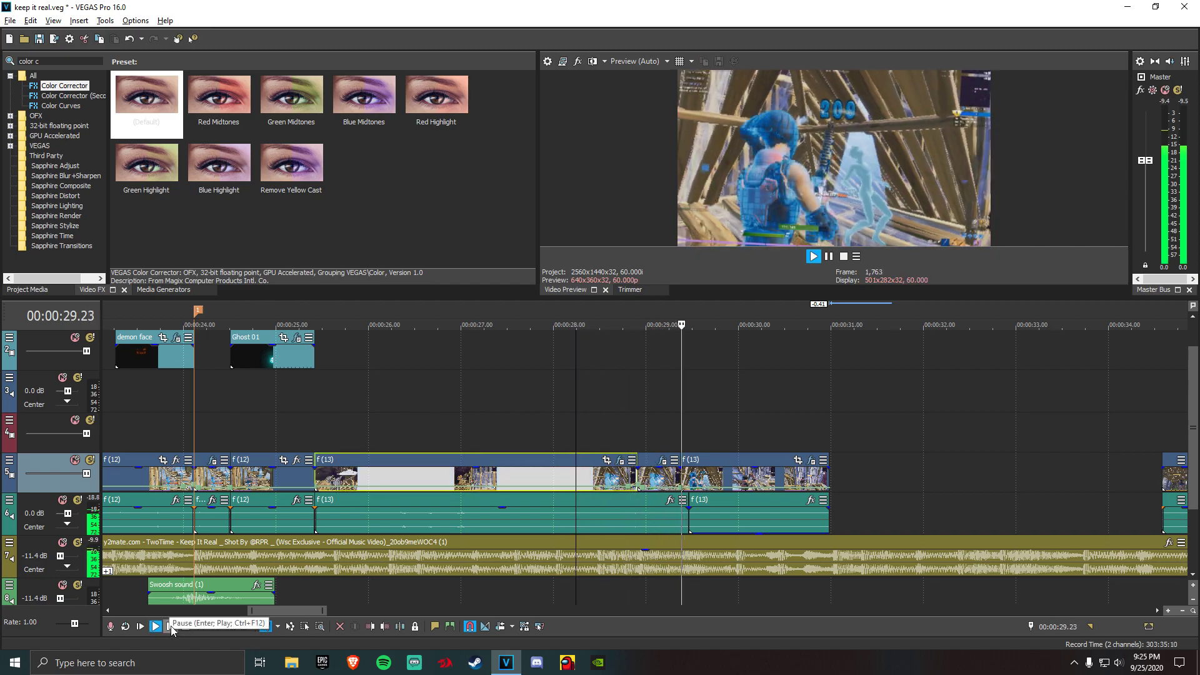
pyautogui.click(156, 627)
pyautogui.click(670, 478)
pyautogui.click(171, 626)
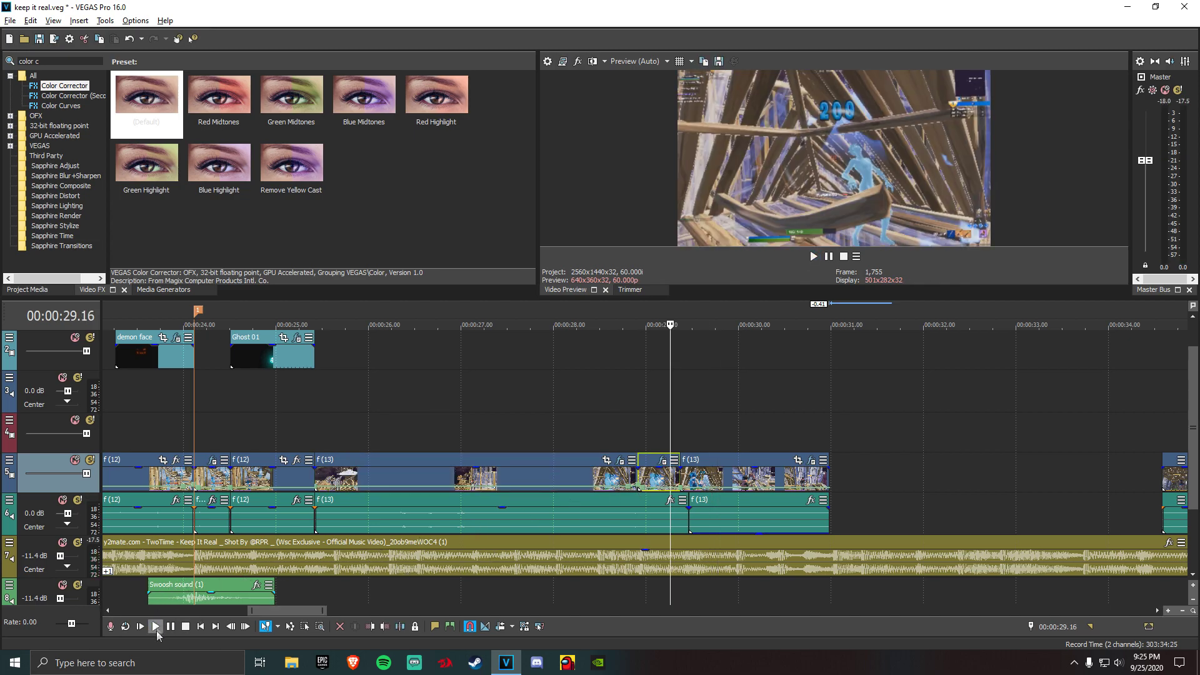
pyautogui.click(170, 626)
pyautogui.scroll(5, 512, 479)
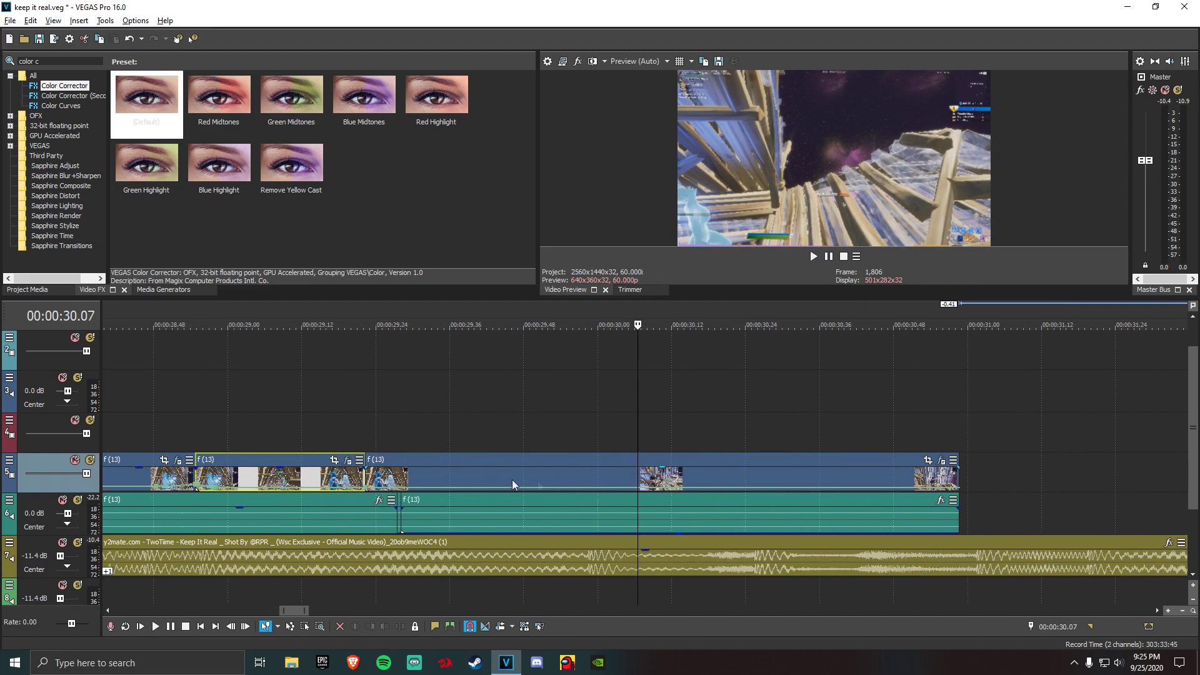
pyautogui.click(350, 478)
pyautogui.click(171, 629)
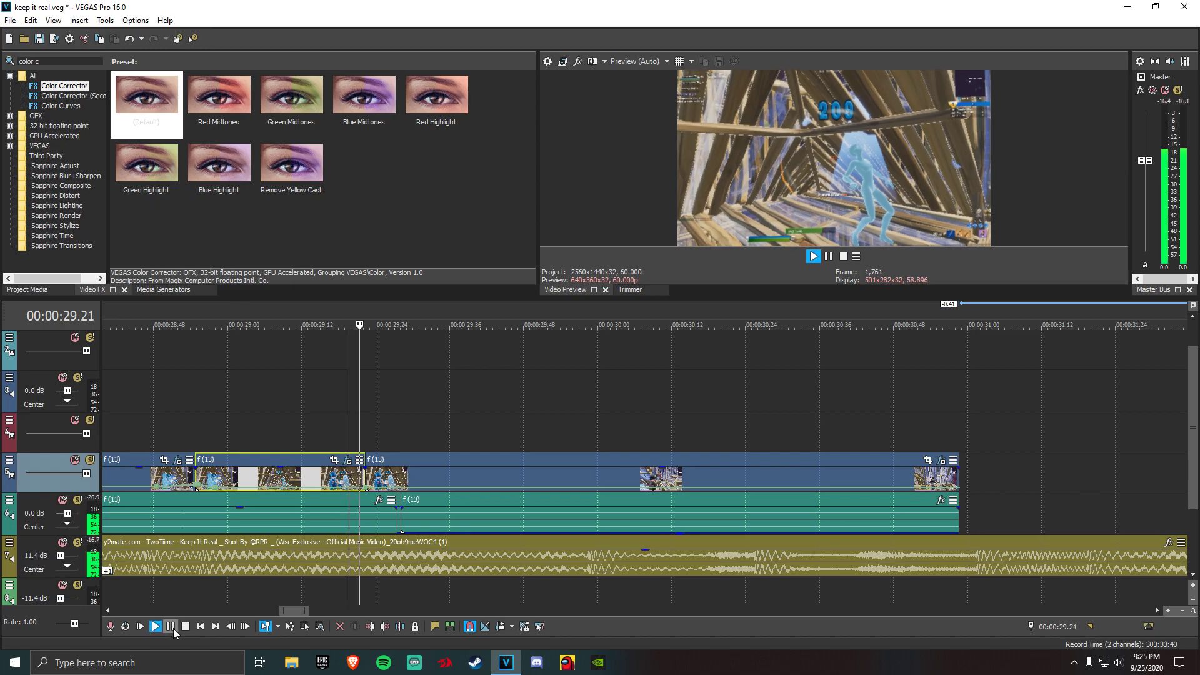
pyautogui.click(174, 628)
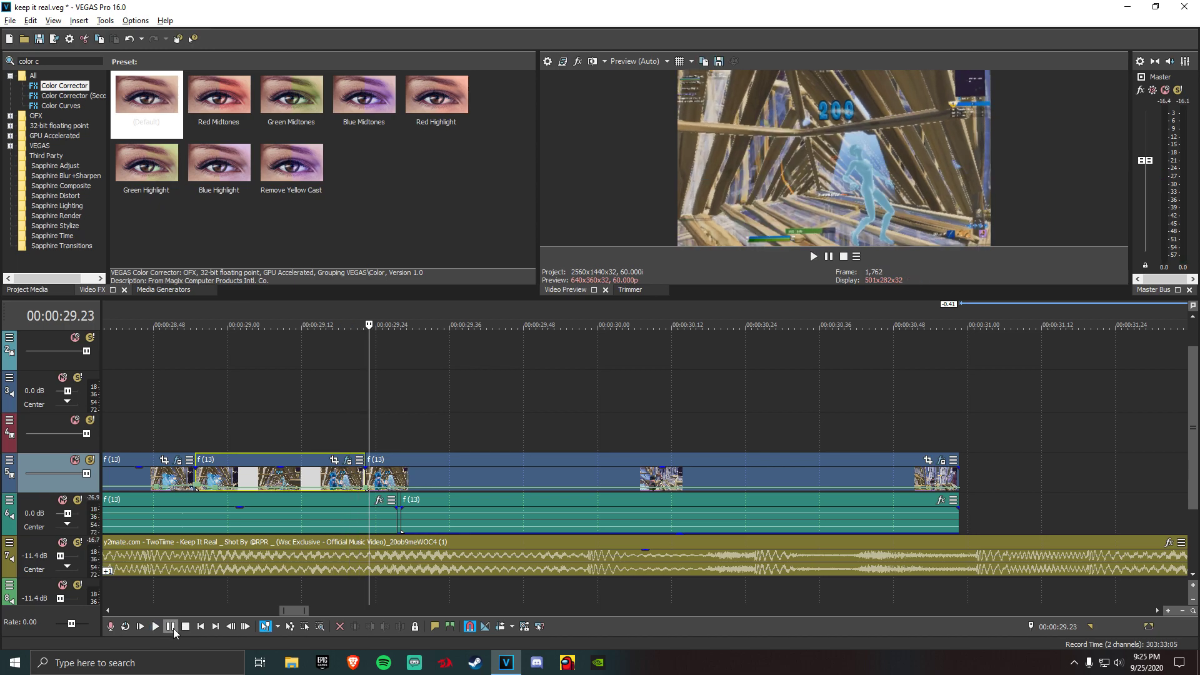
# Play from 00:00:28.43 across the cut from the desaturated f (13) footage into the magenta-tinted segment
pyautogui.click(346, 475)
pyautogui.scroll(3, 357, 494)
pyautogui.scroll(-5, 486, 477)
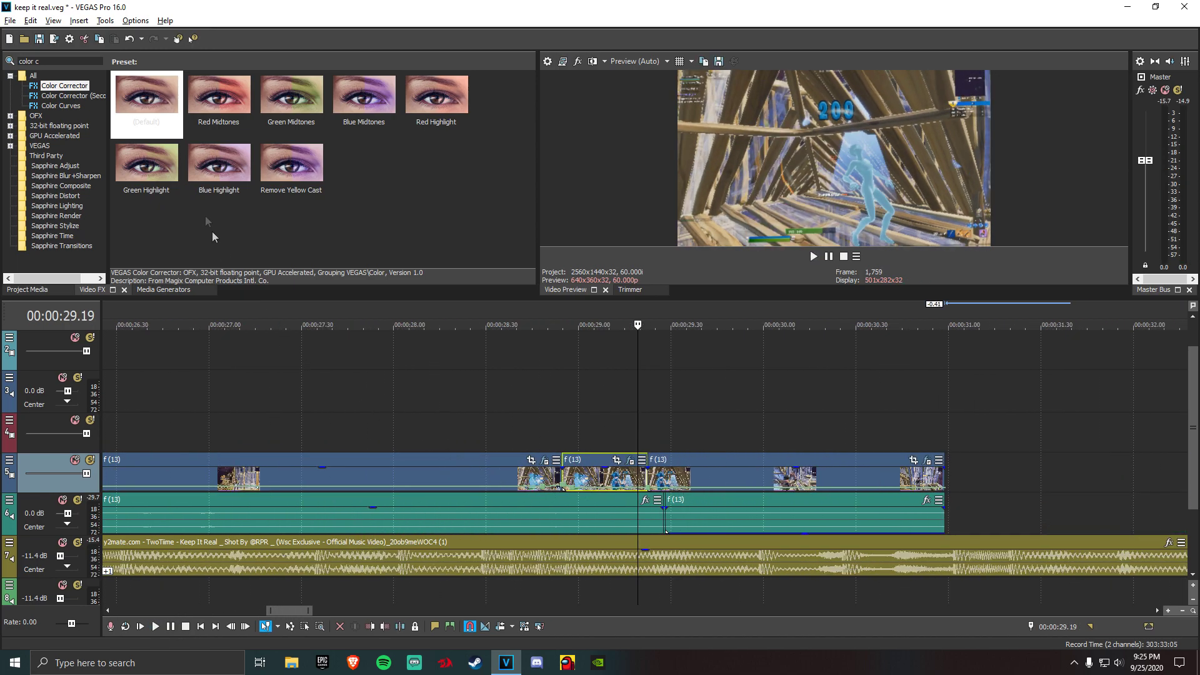
pyautogui.click(129, 39)
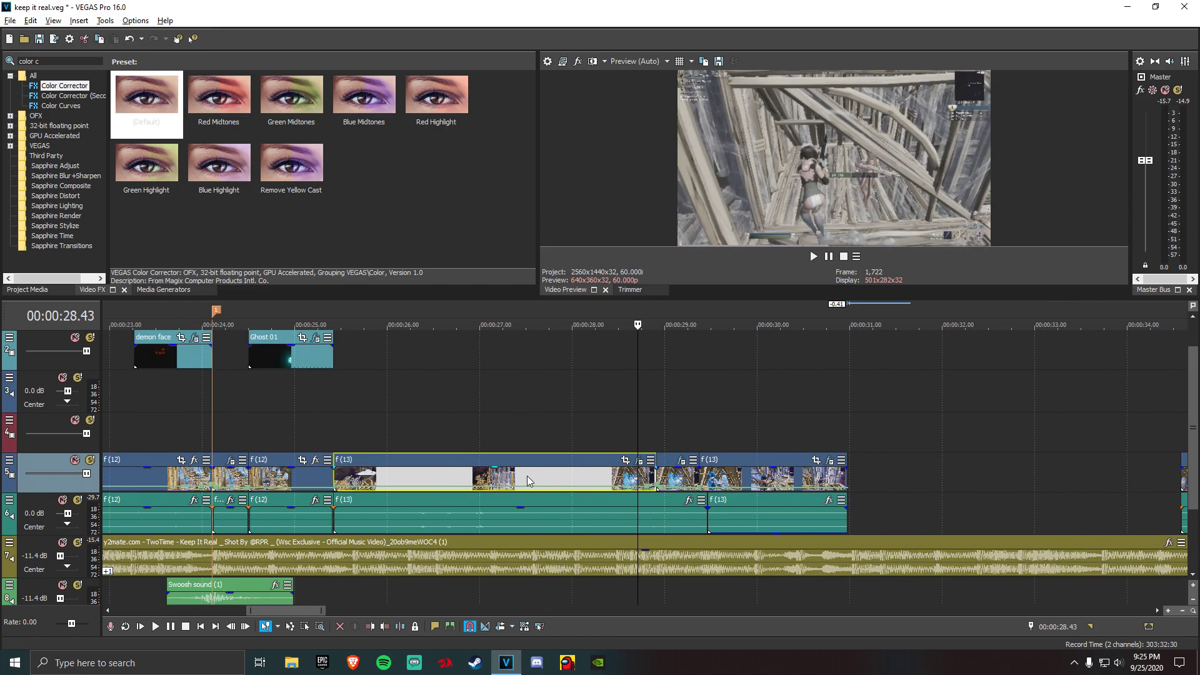
pyautogui.click(155, 626)
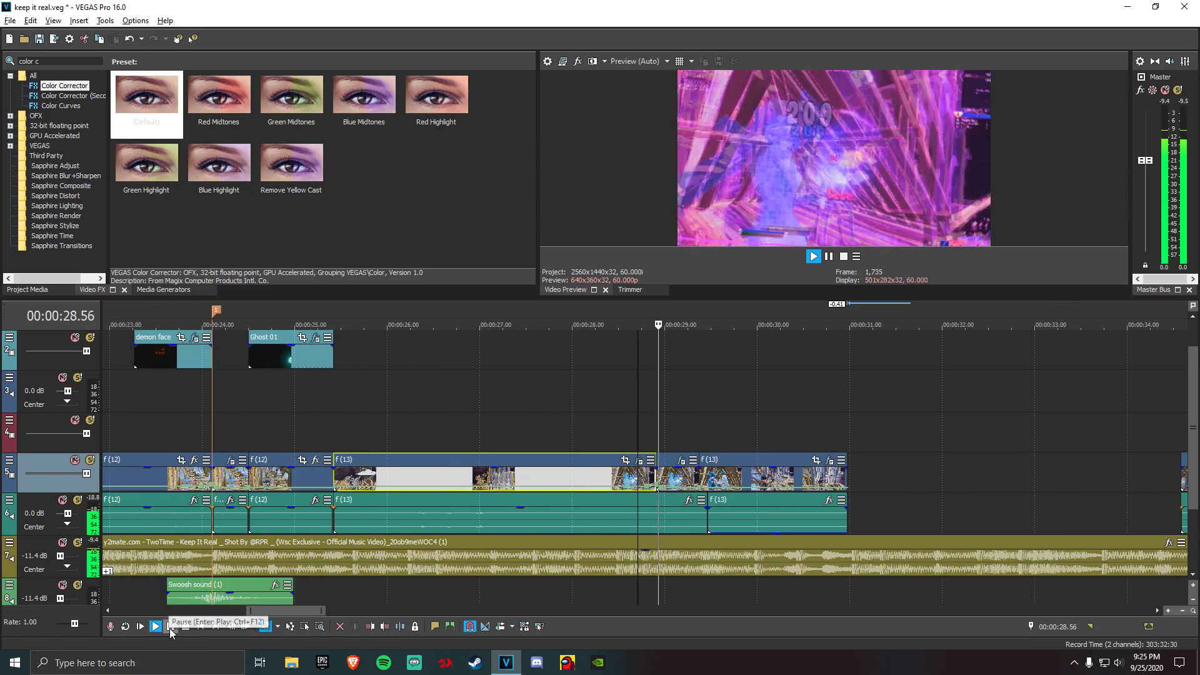
pyautogui.click(170, 626)
pyautogui.scroll(7, 551, 505)
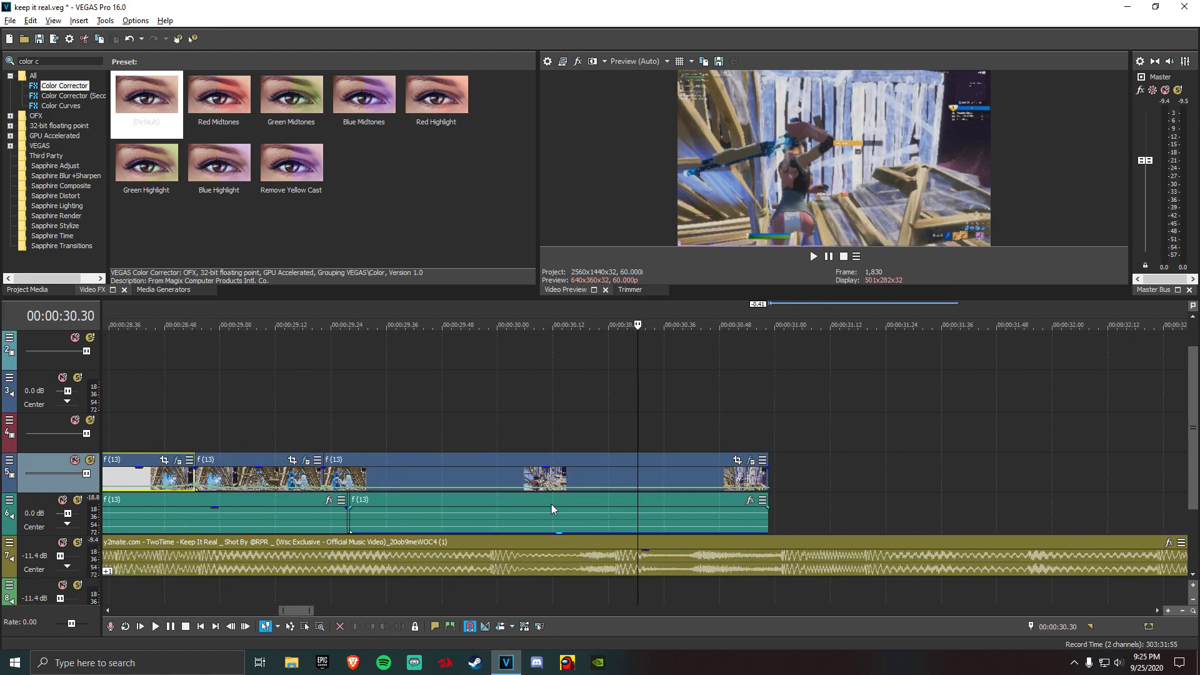
# Inspect the S_Shake settings of the last f (13) segment and close them
pyautogui.hotkey('ctrl', 'z')
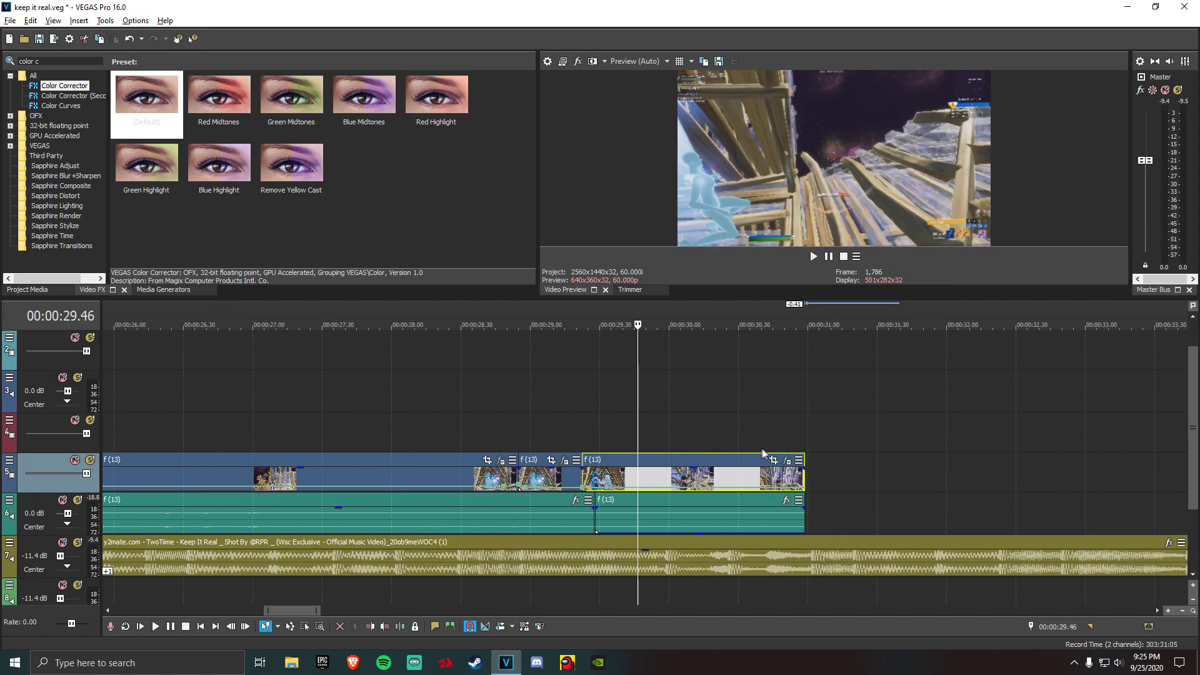
pyautogui.click(788, 461)
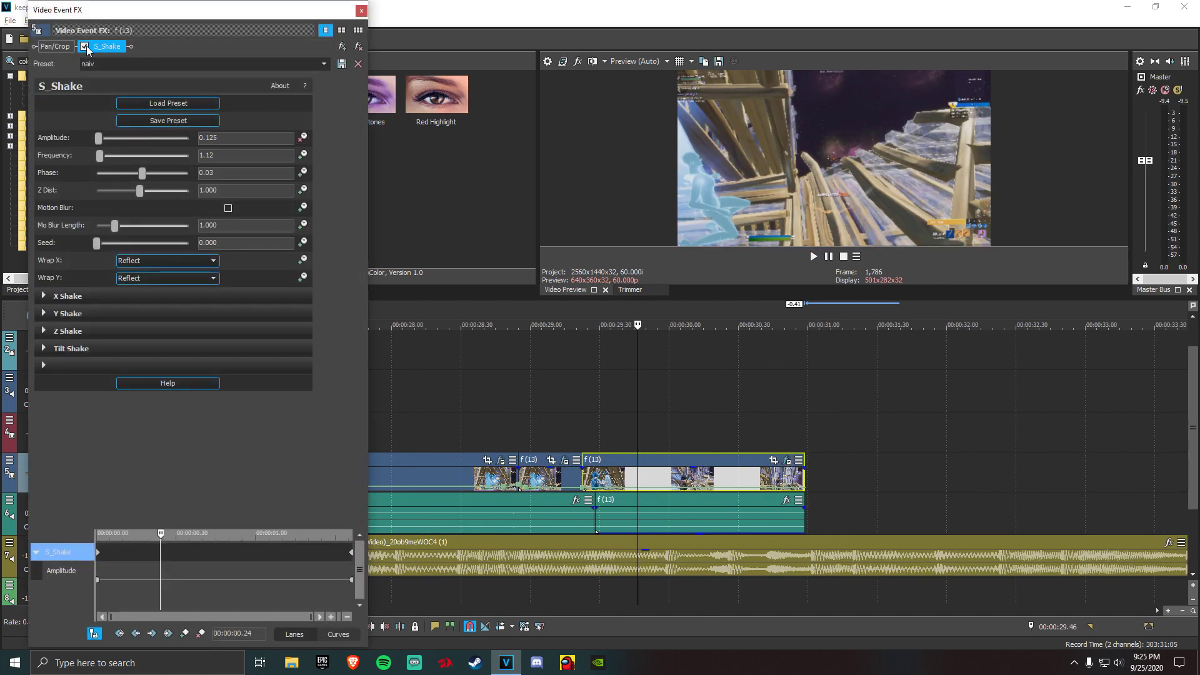
pyautogui.click(361, 11)
# Play the f (13) sequence twice from the desaturated segment through the shot and into the last segment
pyautogui.scroll(-4, 487, 492)
pyautogui.click(556, 478)
pyautogui.click(155, 626)
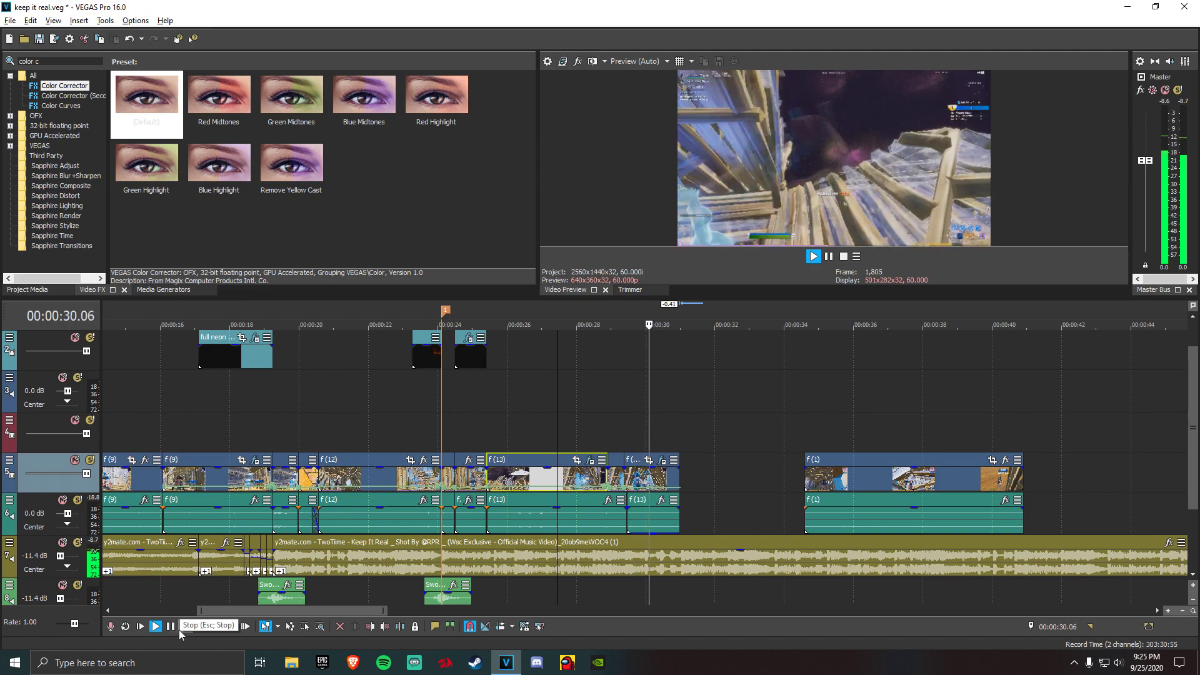
pyautogui.click(156, 625)
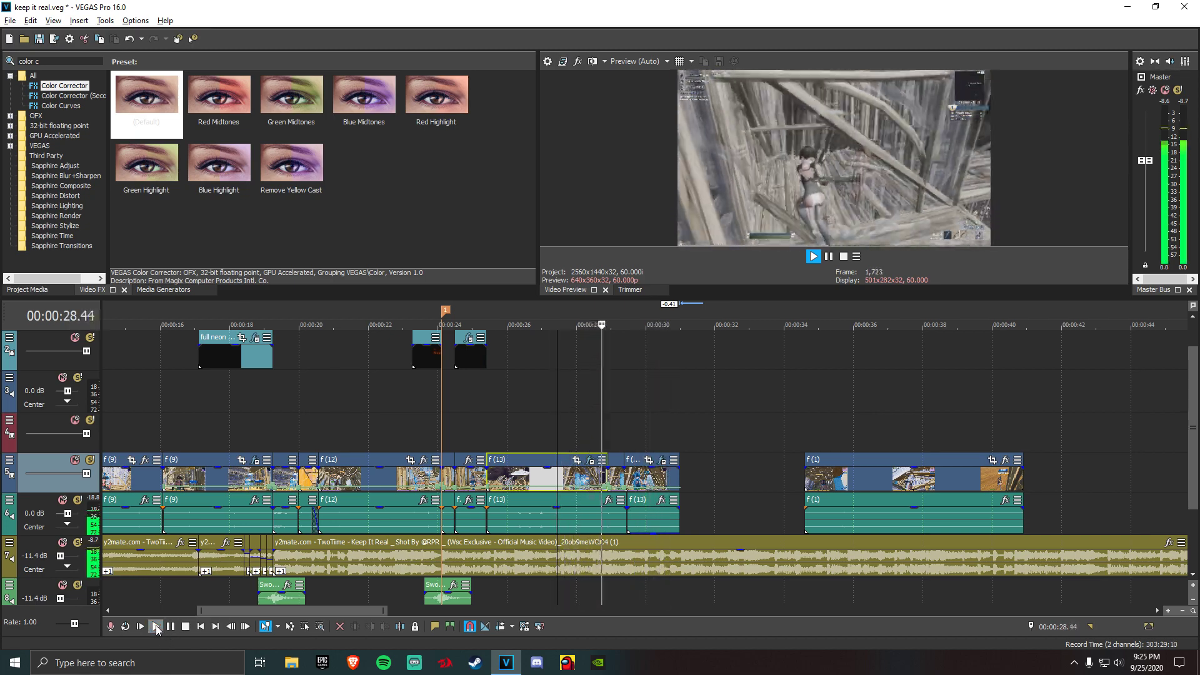
pyautogui.click(170, 627)
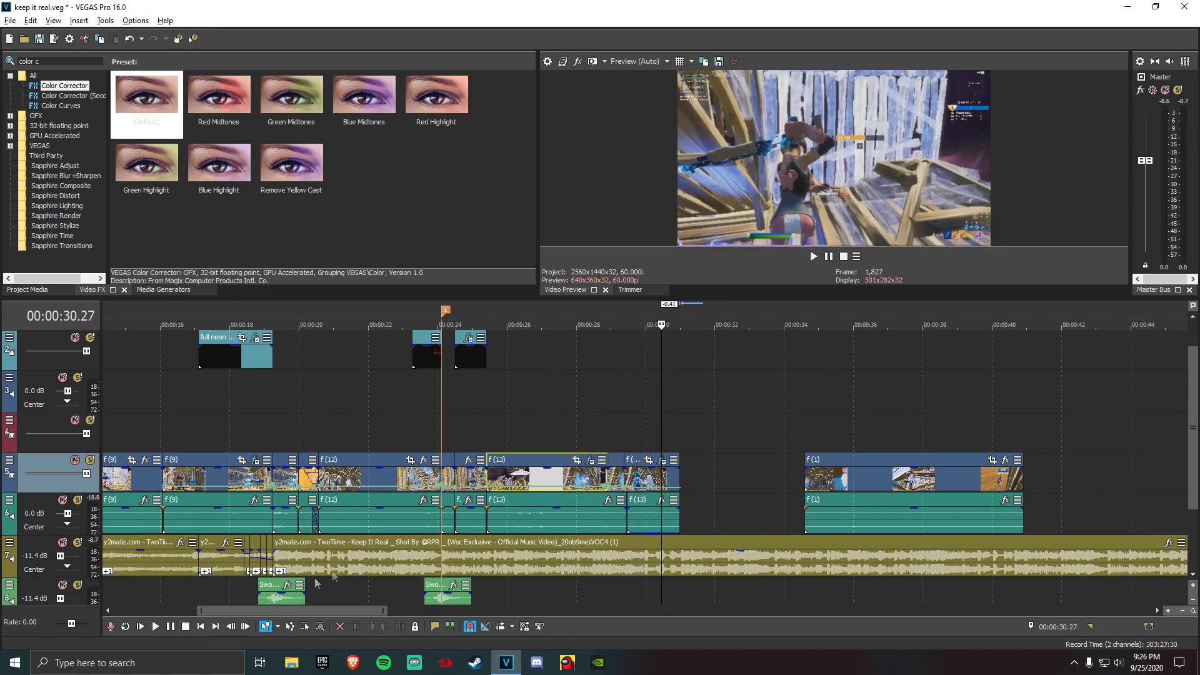
# Find the blur effects, apply S_Blur to the short tinted f (13) segment, lower its Blur Amount, and close the settings
pyautogui.scroll(4, 506, 528)
pyautogui.scroll(-2, 492, 498)
pyautogui.click(518, 478)
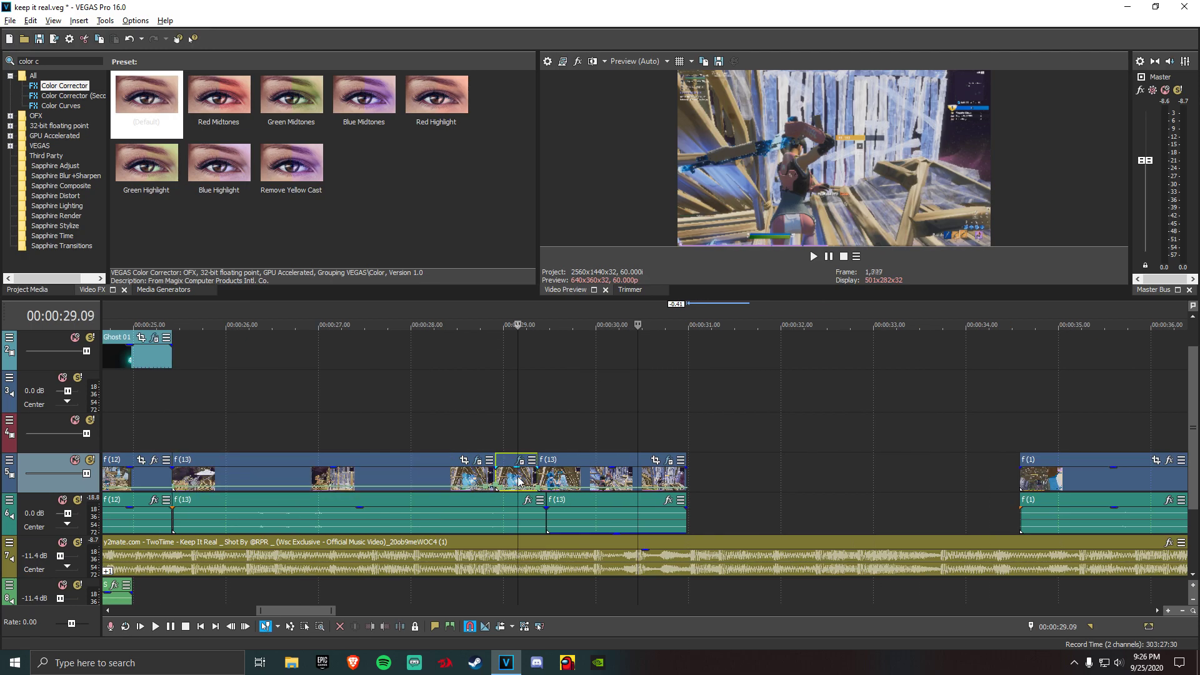
pyautogui.click(70, 60)
pyautogui.write('blur')
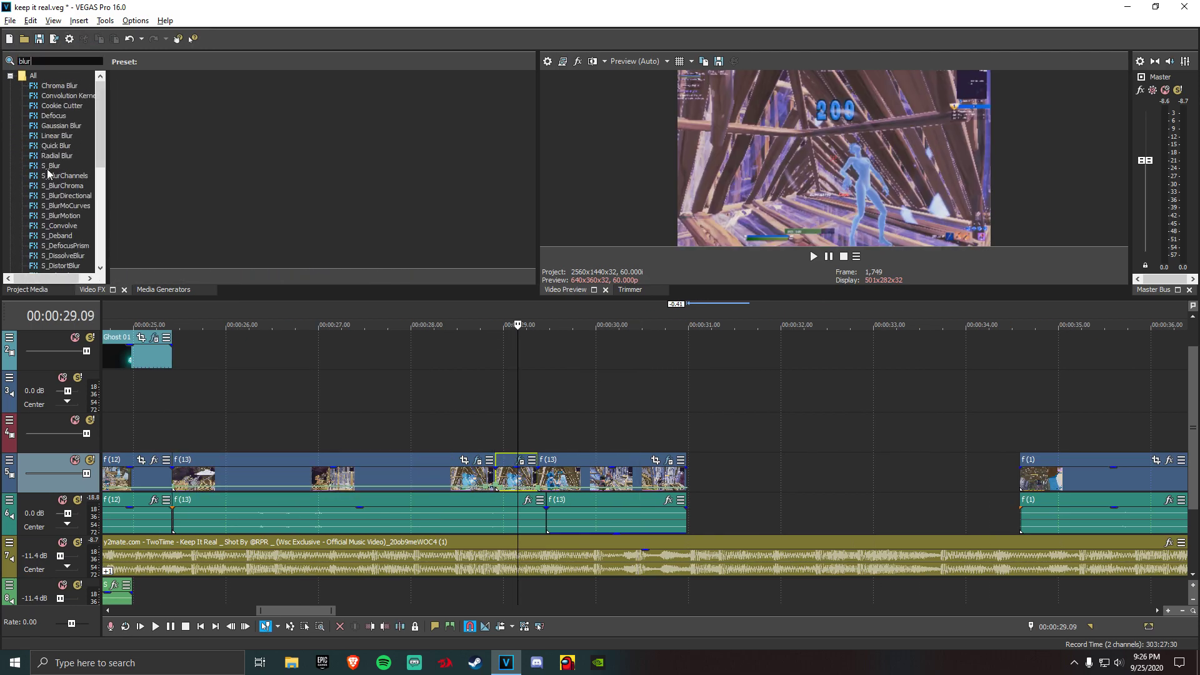
pyautogui.moveTo(48, 170); pyautogui.dragTo(645, 364)
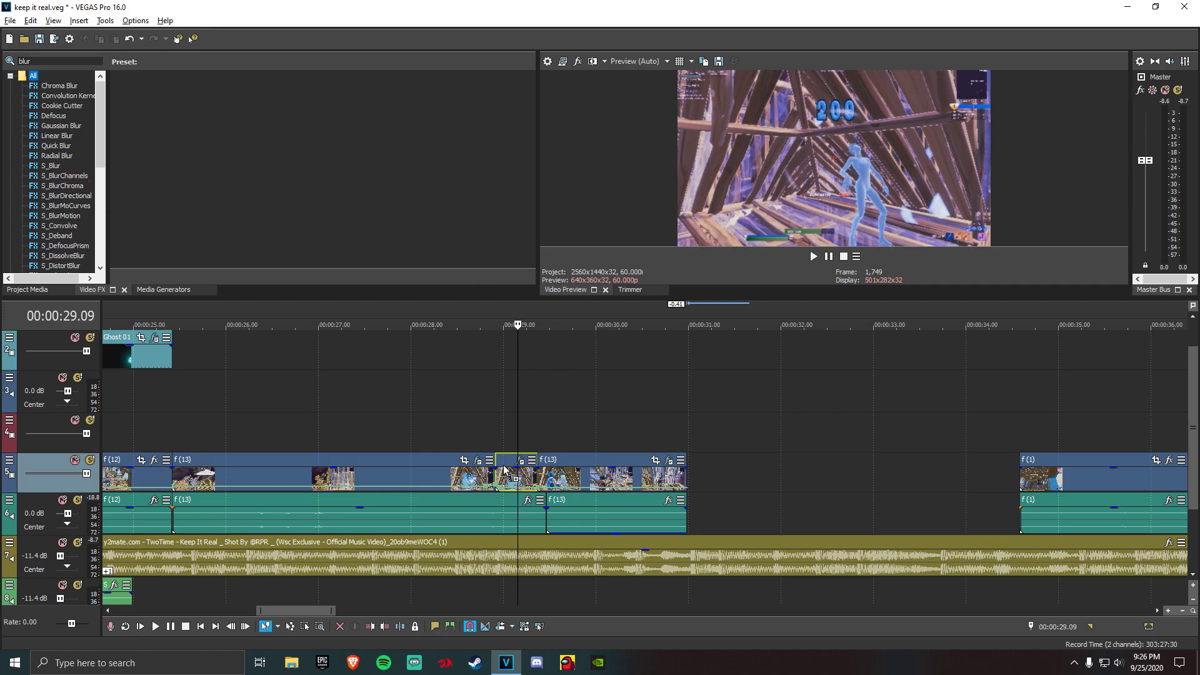
pyautogui.moveTo(505, 468); pyautogui.dragTo(505, 470)
pyautogui.click(250, 157)
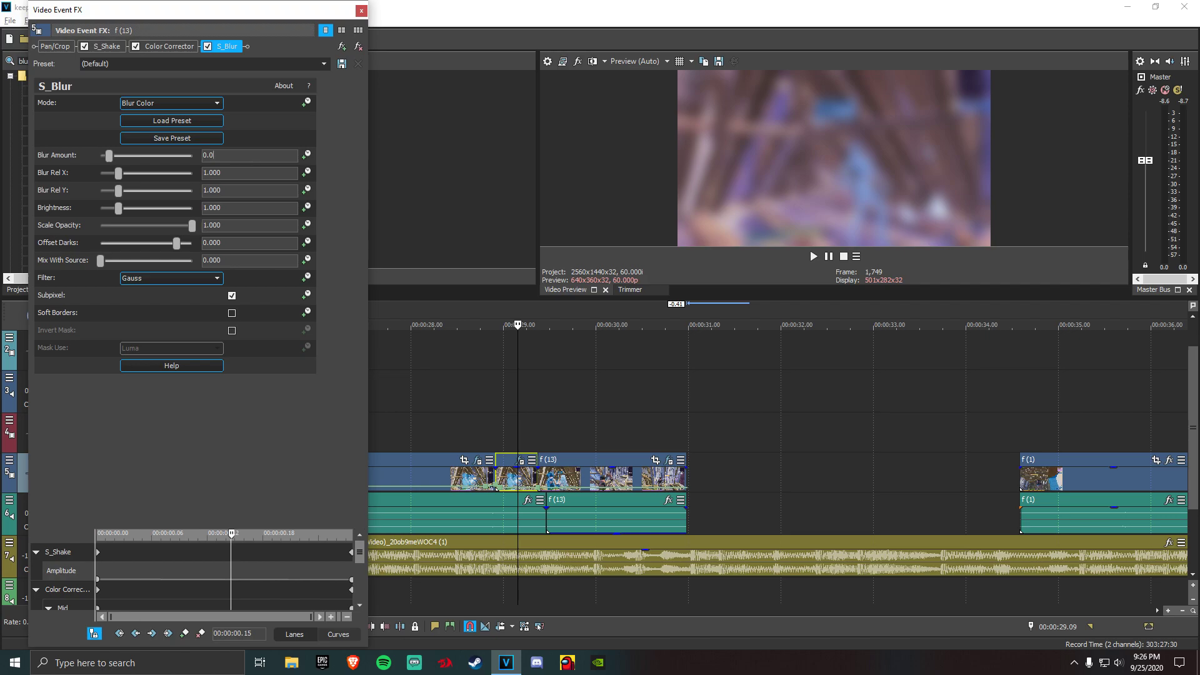
pyautogui.click(361, 10)
# Play across the cut into the blurred, tinted f (13) segment again, including from 00:00:28.26, to review the blur
pyautogui.click(460, 480)
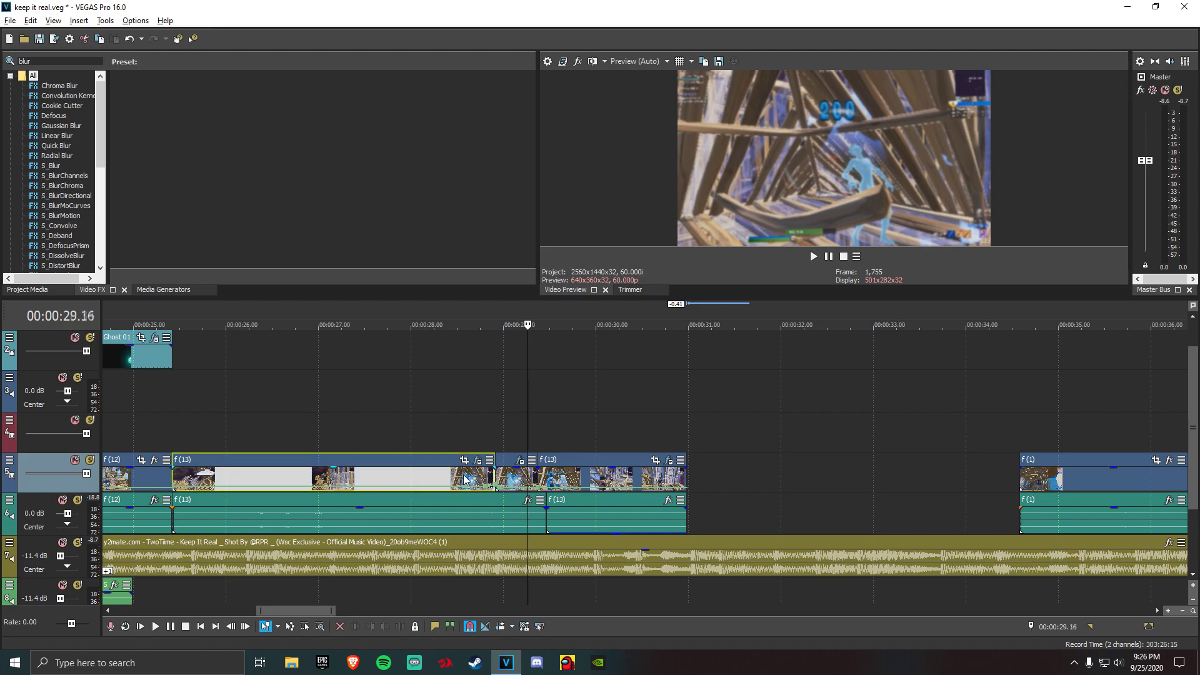
pyautogui.press('space')
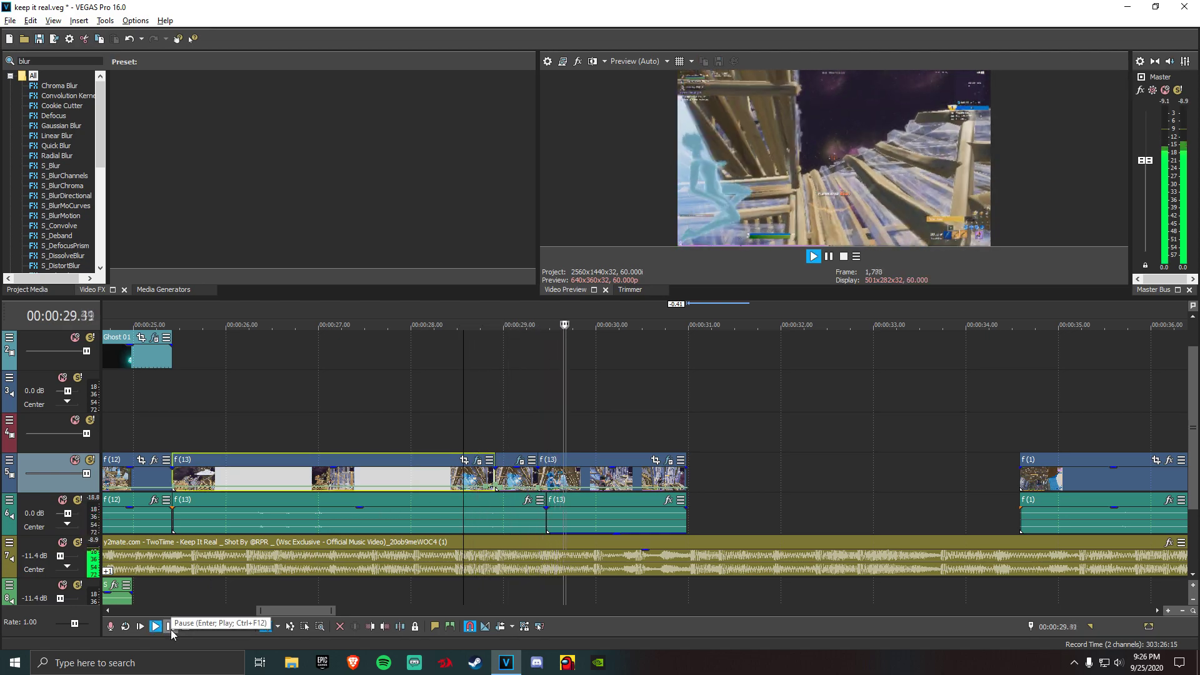
pyautogui.click(171, 626)
pyautogui.scroll(-1, 439, 490)
pyautogui.scroll(1, 503, 494)
pyautogui.click(556, 478)
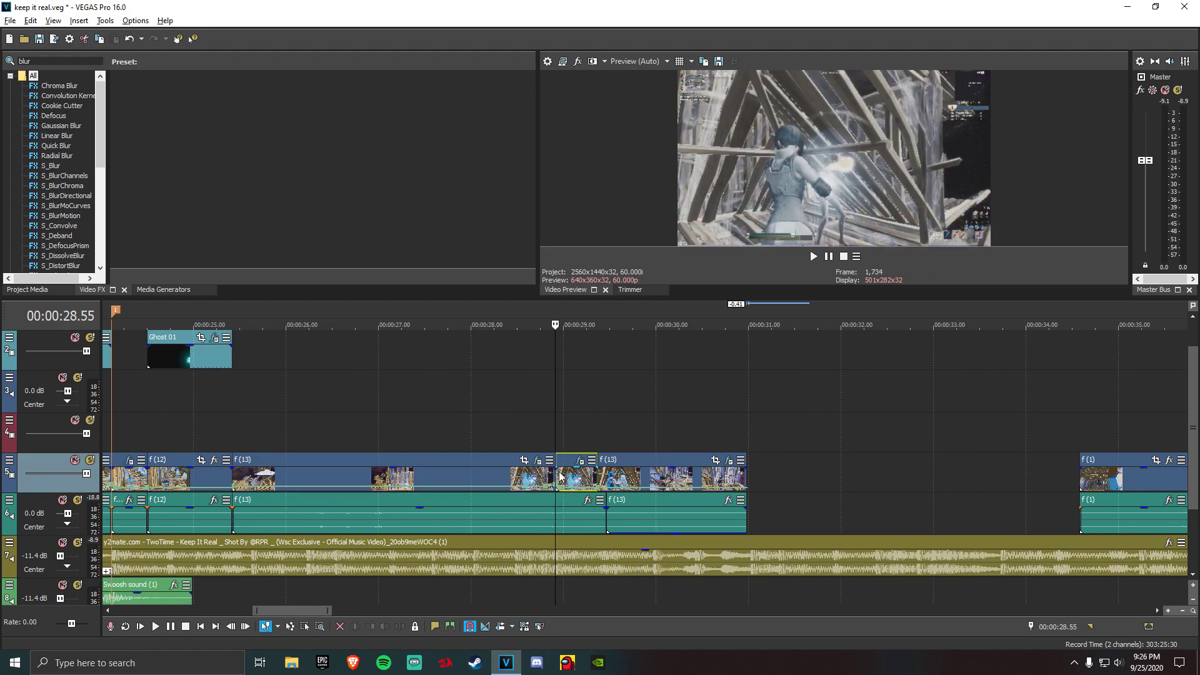
pyautogui.click(523, 484)
pyautogui.click(555, 478)
pyautogui.click(512, 480)
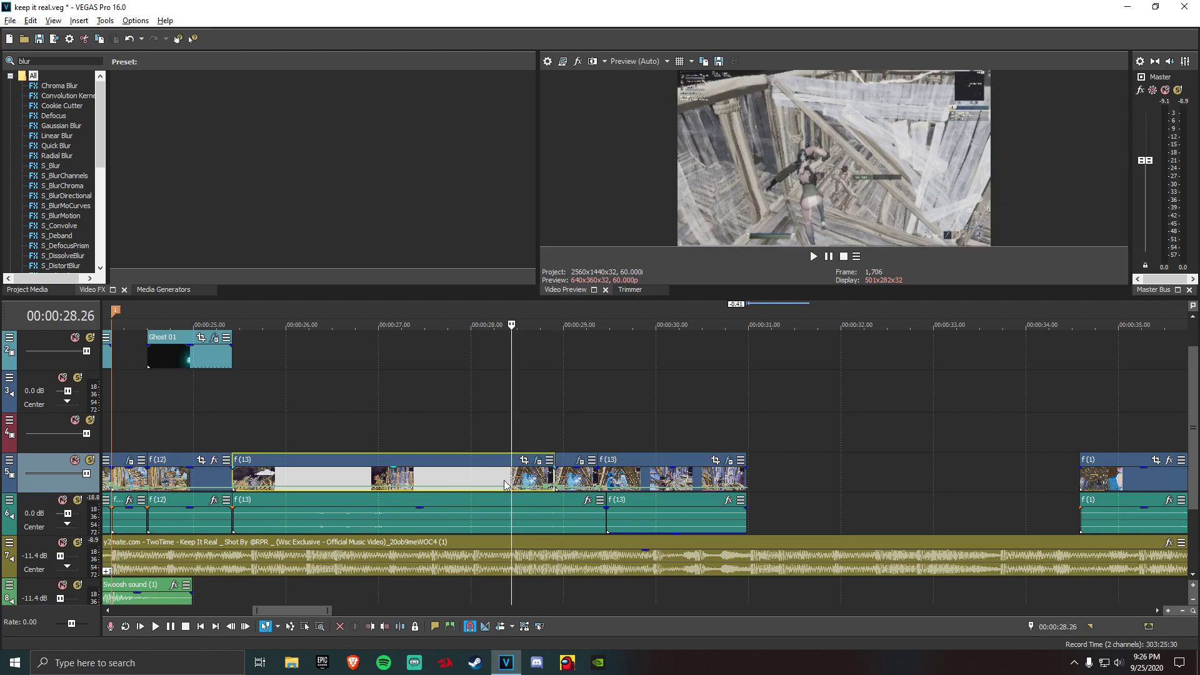
pyautogui.click(156, 626)
pyautogui.click(174, 629)
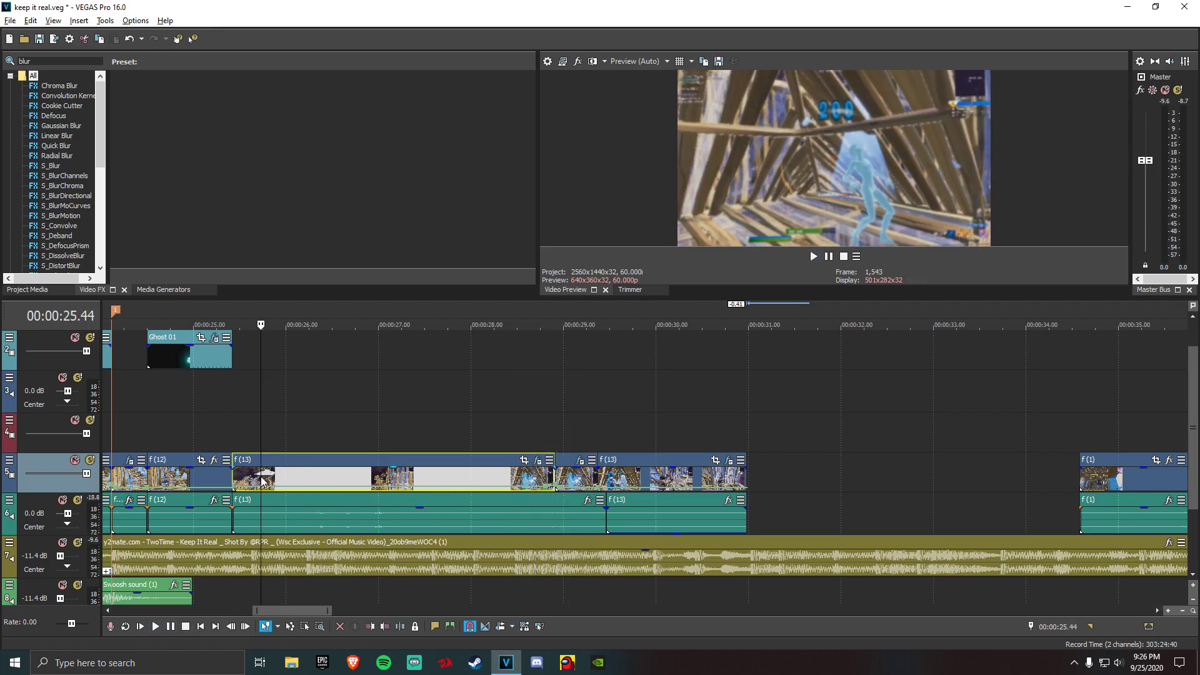
# Play the desaturated f (13) segment from 00:00:25.44 and look over the preceding f (12) footage
pyautogui.press('Down')
pyautogui.click(156, 626)
pyautogui.click(429, 482)
pyautogui.press('Up')
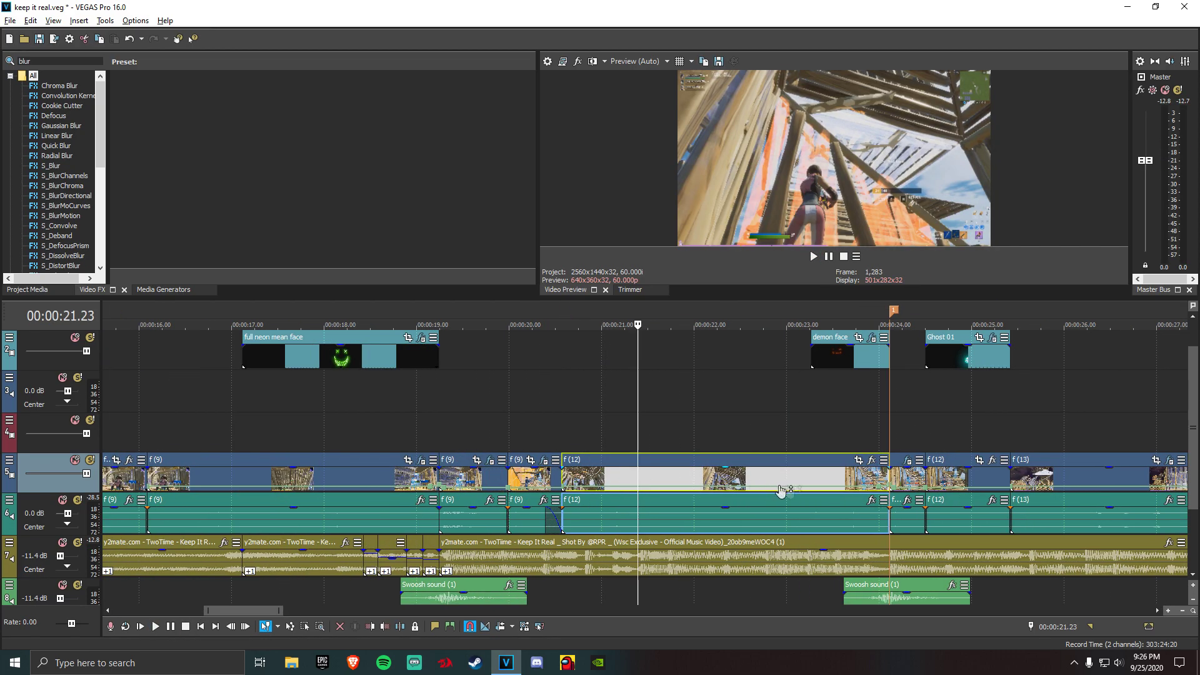
pyautogui.click(873, 463)
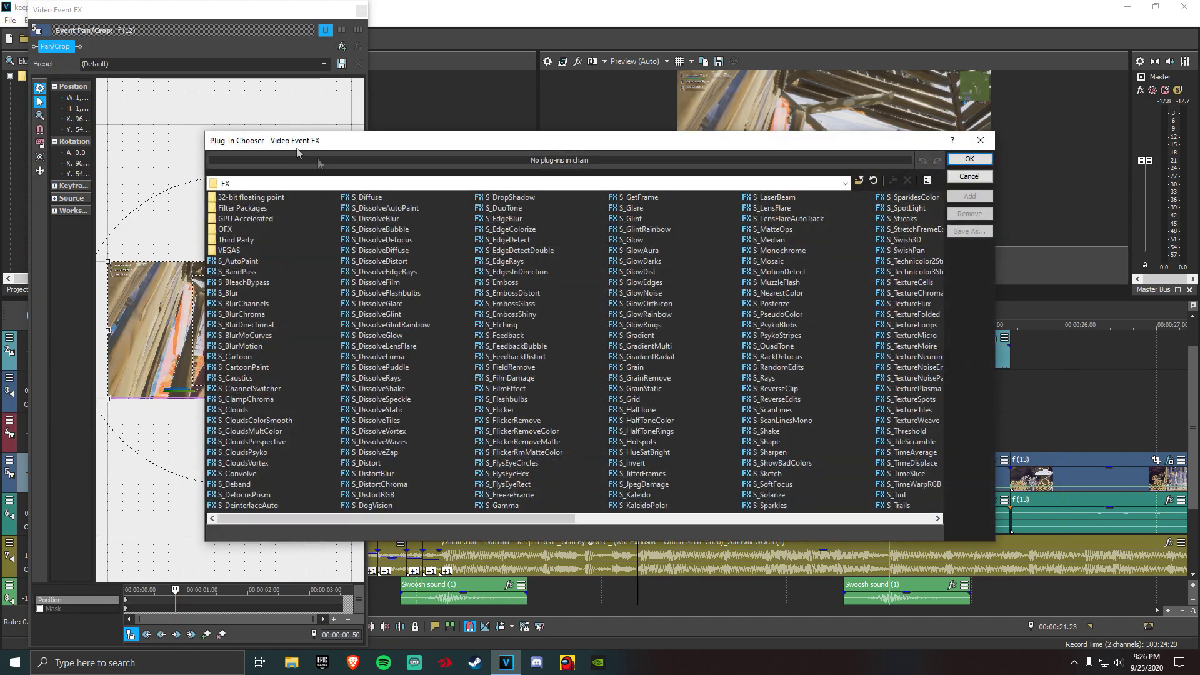
pyautogui.press('Escape')
pyautogui.click(361, 10)
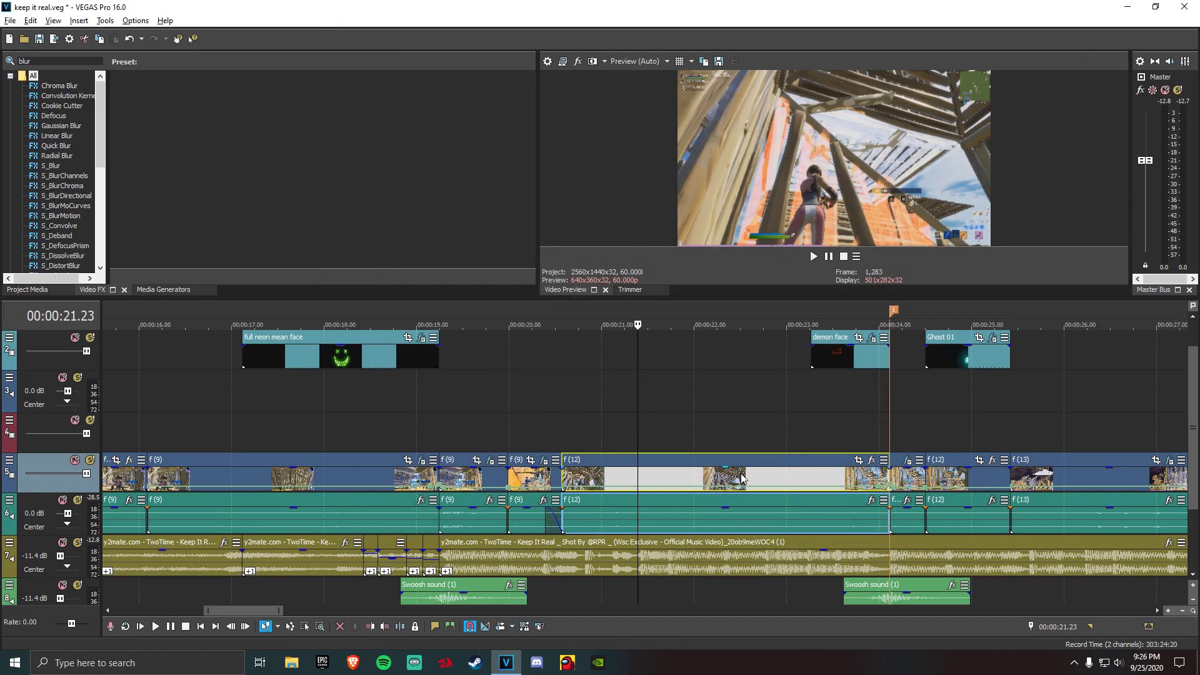
# Enable saturation keyframing in the Color Corrector (Secondary) of the desaturated f (13) segment and set saturation to 0 at its start
pyautogui.click(747, 478)
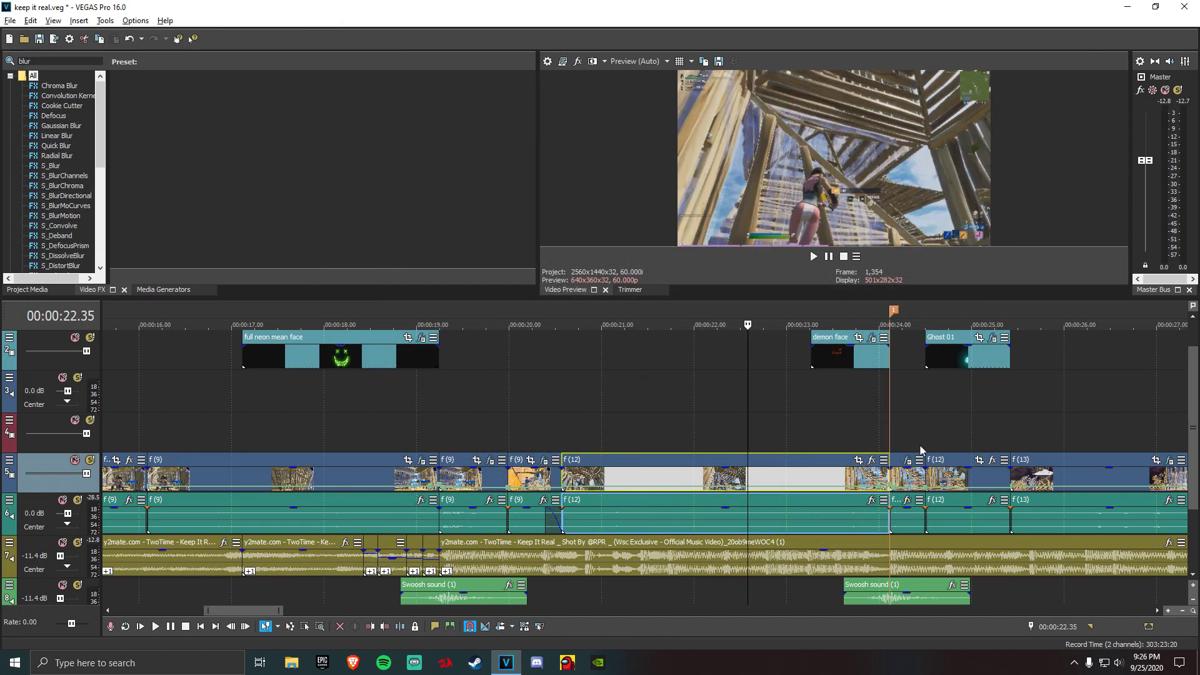
pyautogui.scroll(-3, 878, 467)
pyautogui.click(900, 475)
pyautogui.click(913, 460)
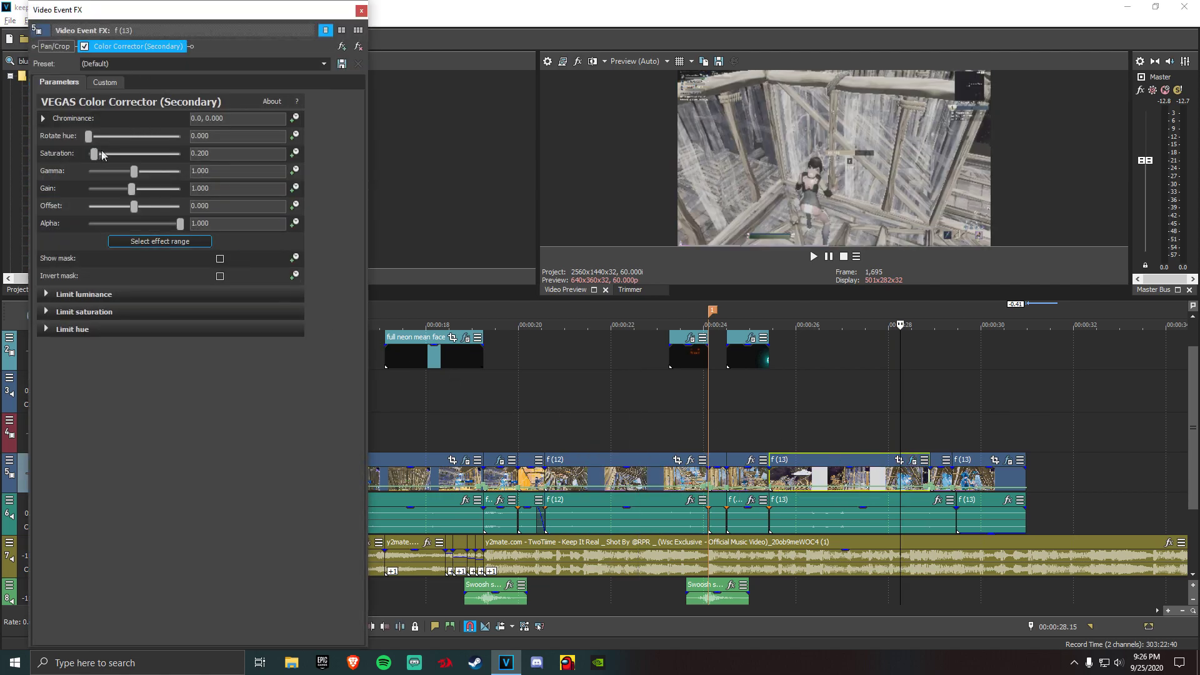
pyautogui.click(294, 152)
pyautogui.moveTo(306, 531); pyautogui.dragTo(98, 518)
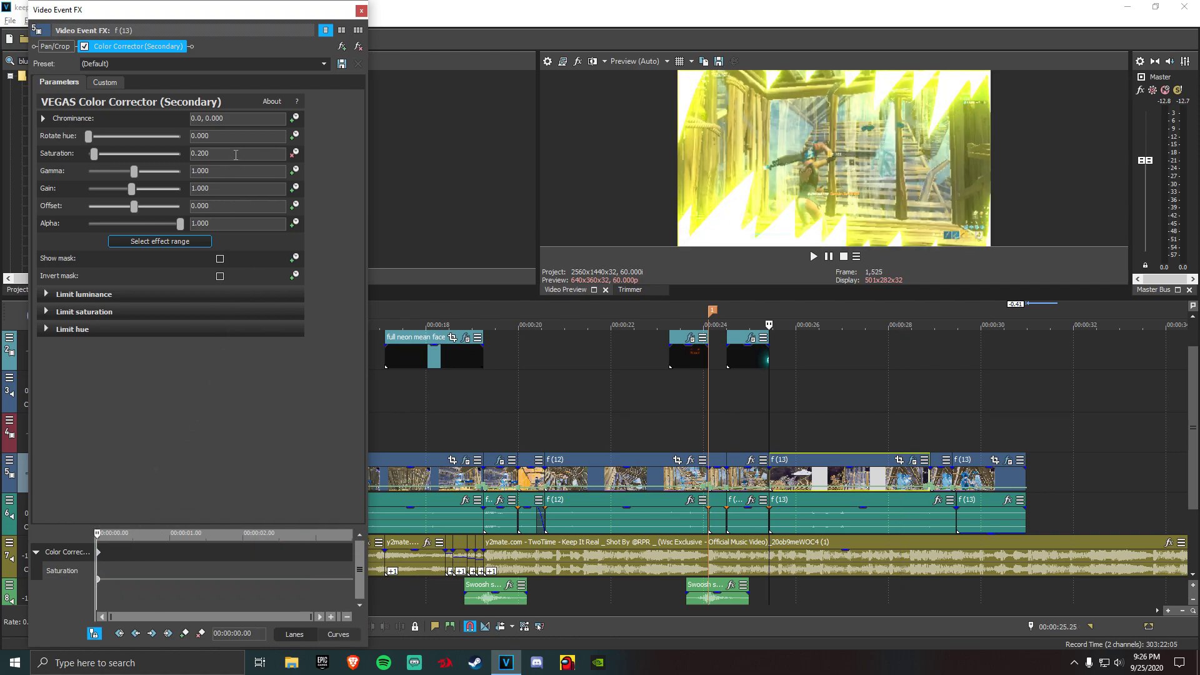
pyautogui.click(213, 154)
pyautogui.write('0')
pyautogui.press('Return')
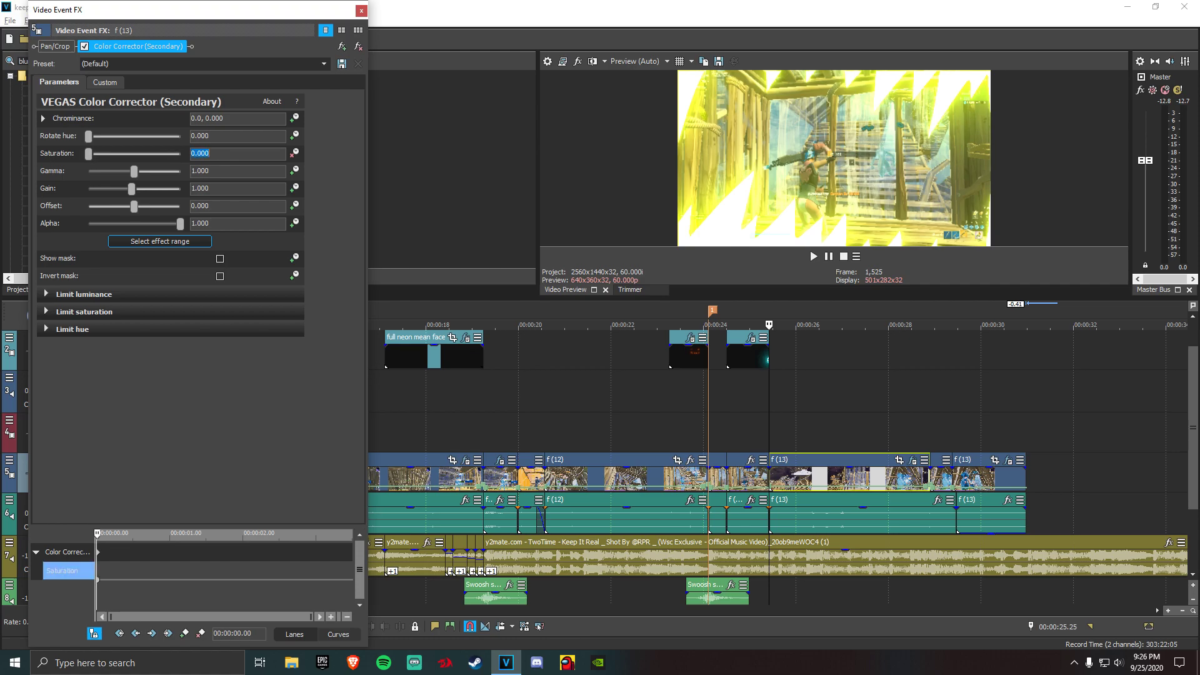
# Keyframe the saturation at 0.2 at the end of the desaturated f (13) segment and close the effect settings
pyautogui.moveTo(100, 539); pyautogui.dragTo(353, 535)
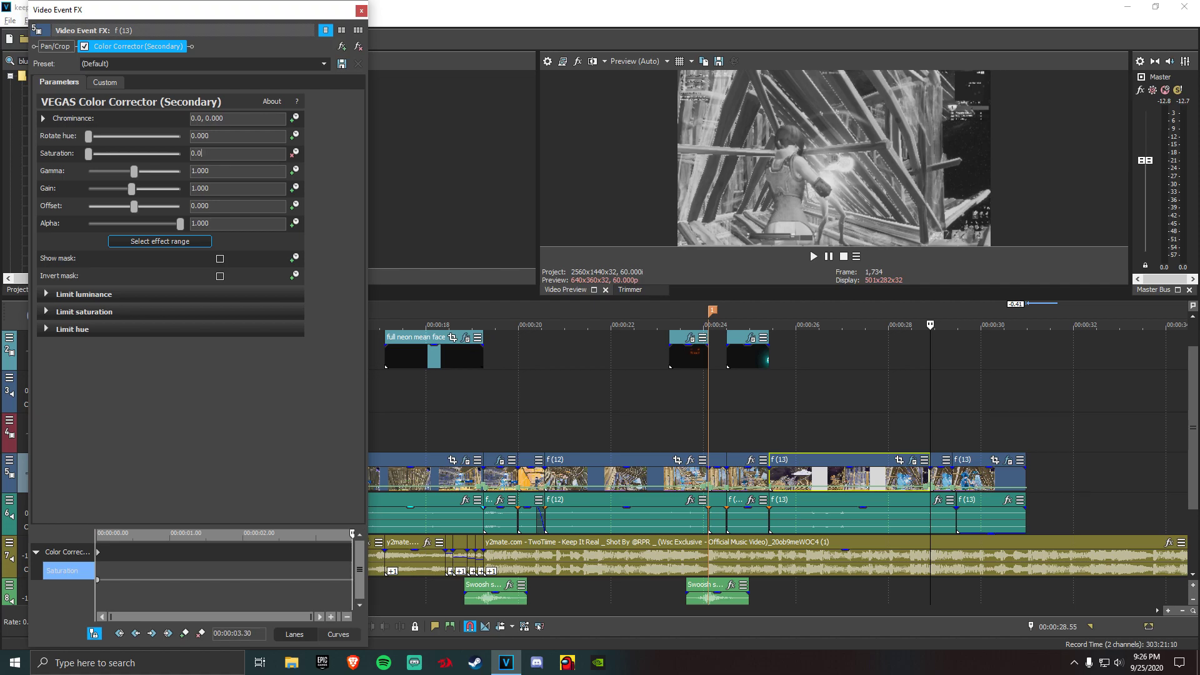
pyautogui.press('Return')
pyautogui.press('Return')
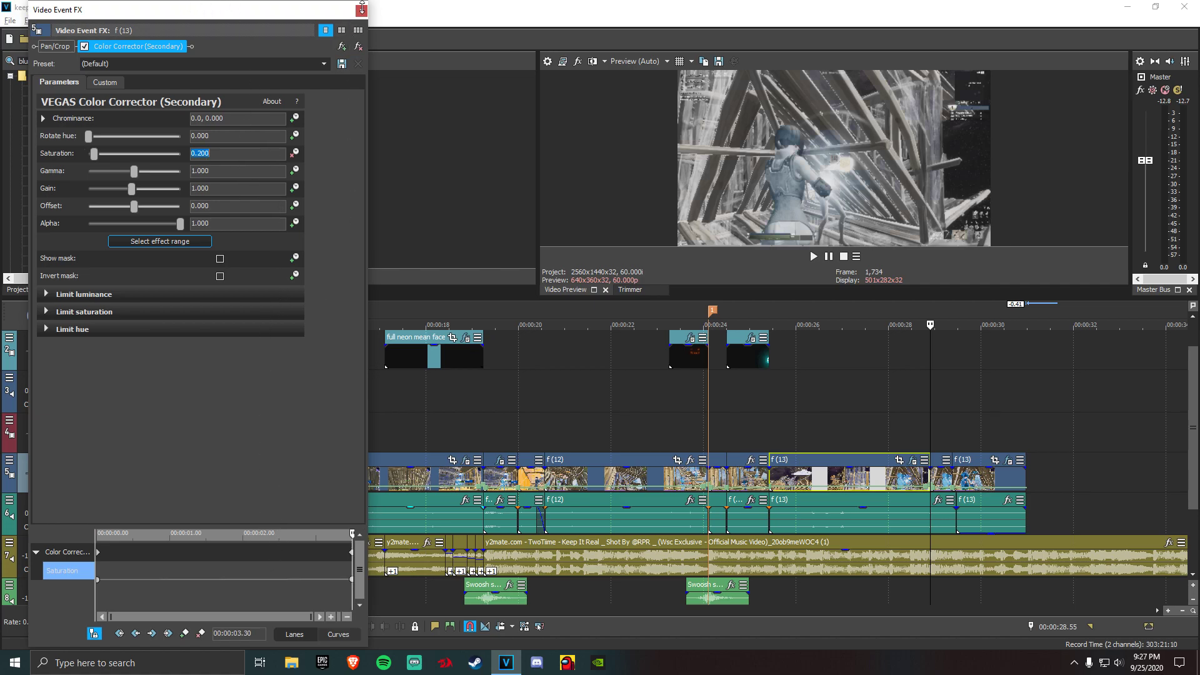
pyautogui.click(361, 11)
# Play the desaturated f (13) segment from its start to review the animated saturation
pyautogui.click(787, 481)
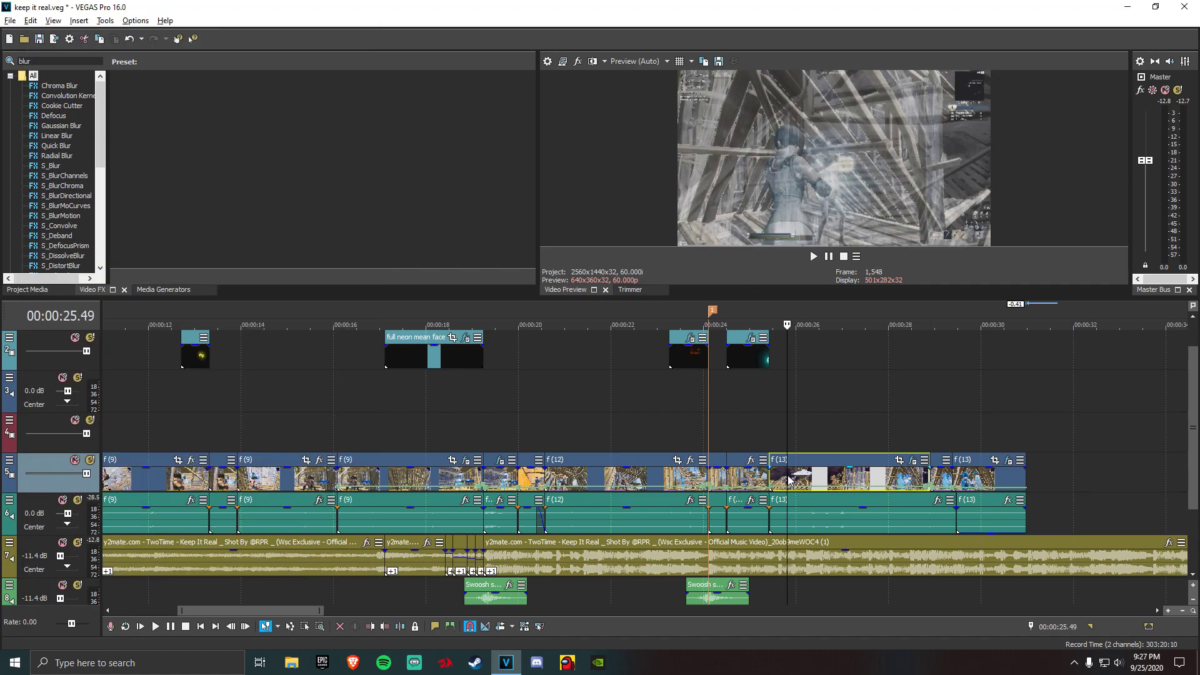
pyautogui.click(770, 485)
pyautogui.click(155, 626)
pyautogui.click(171, 626)
pyautogui.scroll(4, 873, 475)
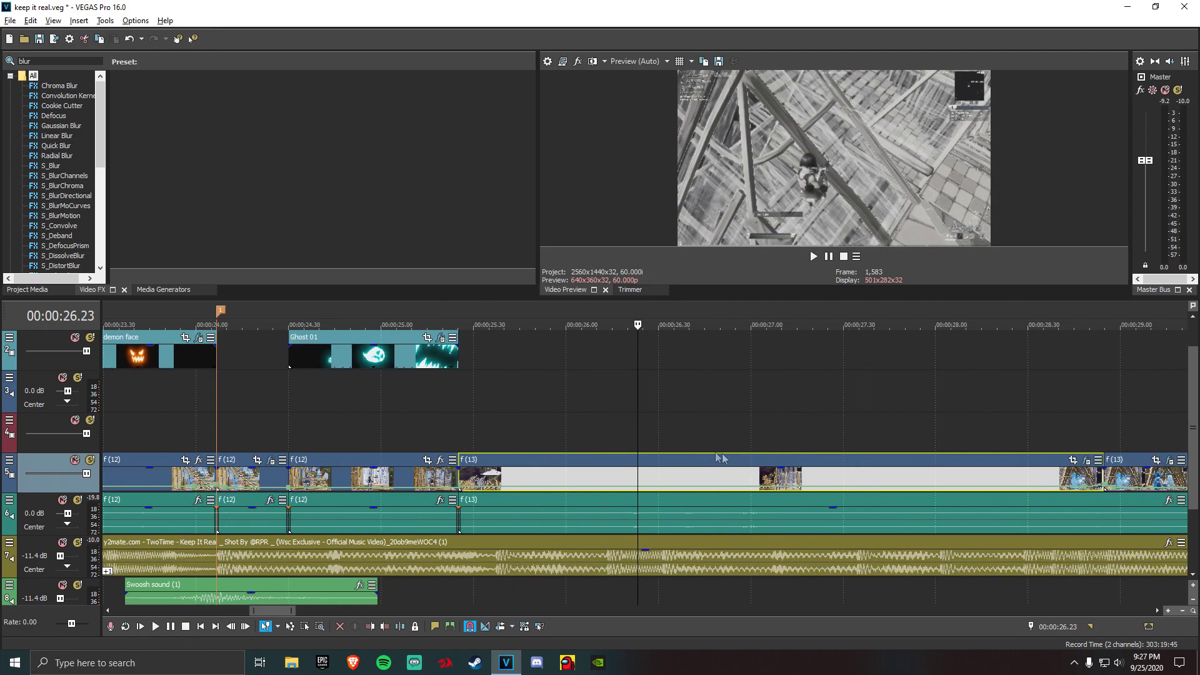
# Remove the small audio overlap at the cut between f (12) and f (13), undoing the misplaced edge drag
pyautogui.moveTo(463, 481); pyautogui.dragTo(472, 482)
pyautogui.click(472, 482)
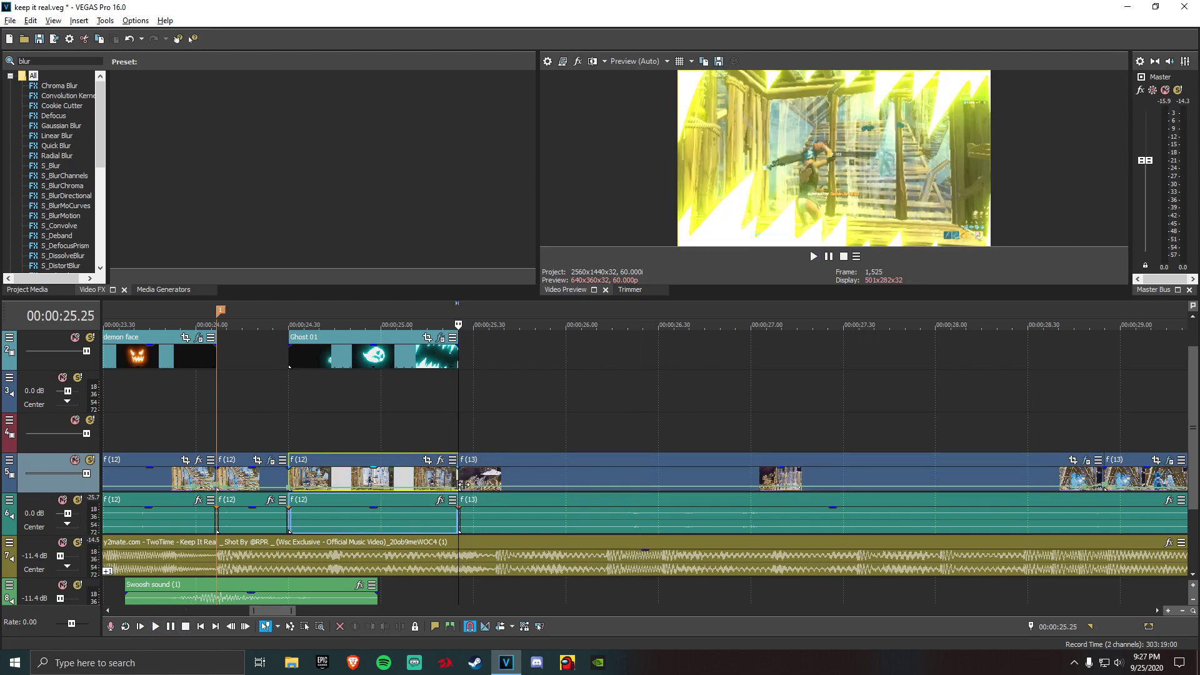
pyautogui.scroll(10, 527, 473)
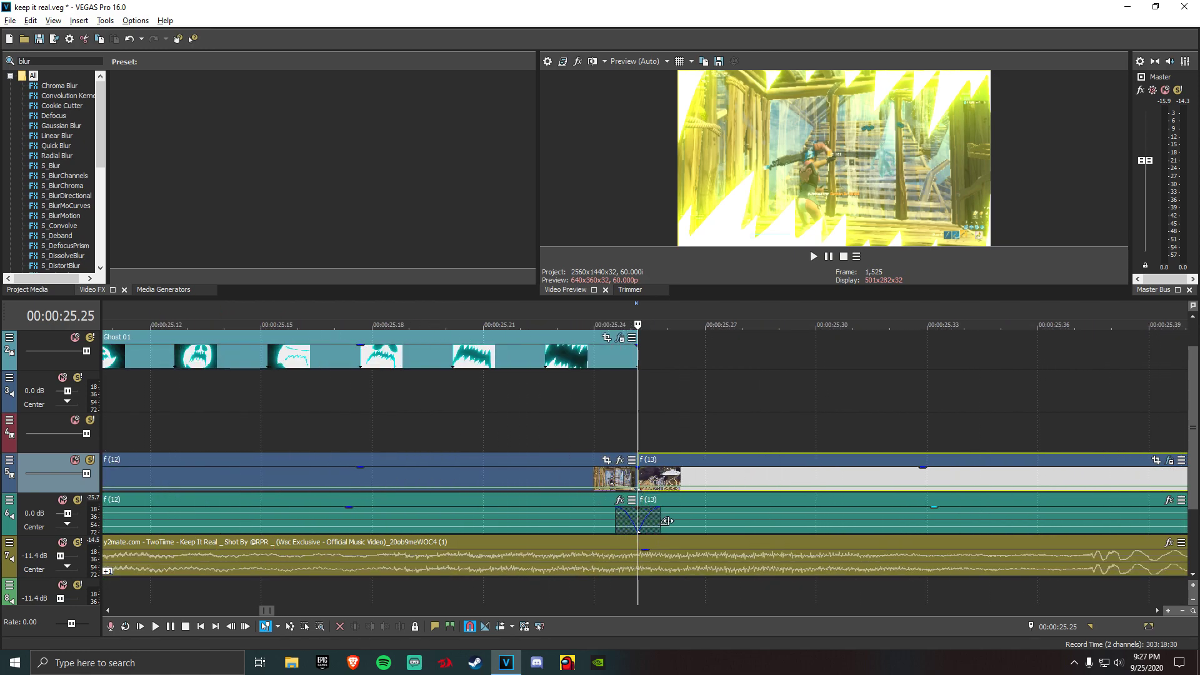
pyautogui.moveTo(664, 521)
pyautogui.mouseDown()
pyautogui.moveTo(625, 523)
pyautogui.moveTo(675, 522)
pyautogui.mouseUp()
pyautogui.hotkey('ctrl', 'z')
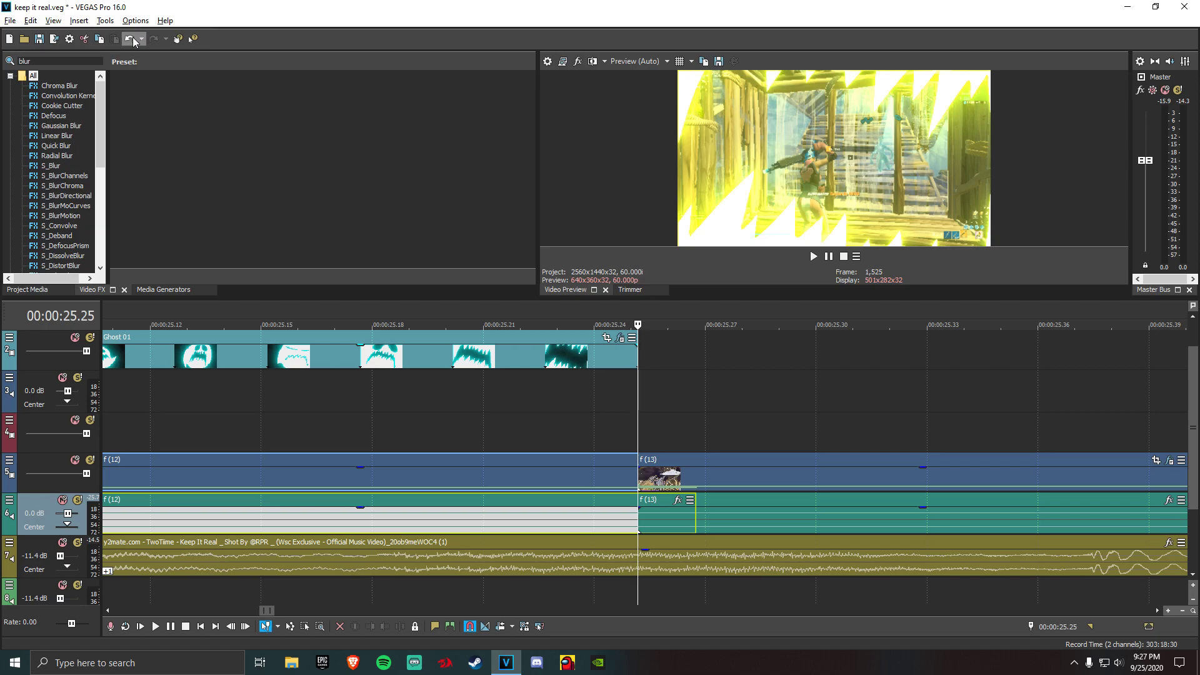
pyautogui.scroll(-2, 651, 528)
pyautogui.scroll(-8, 649, 514)
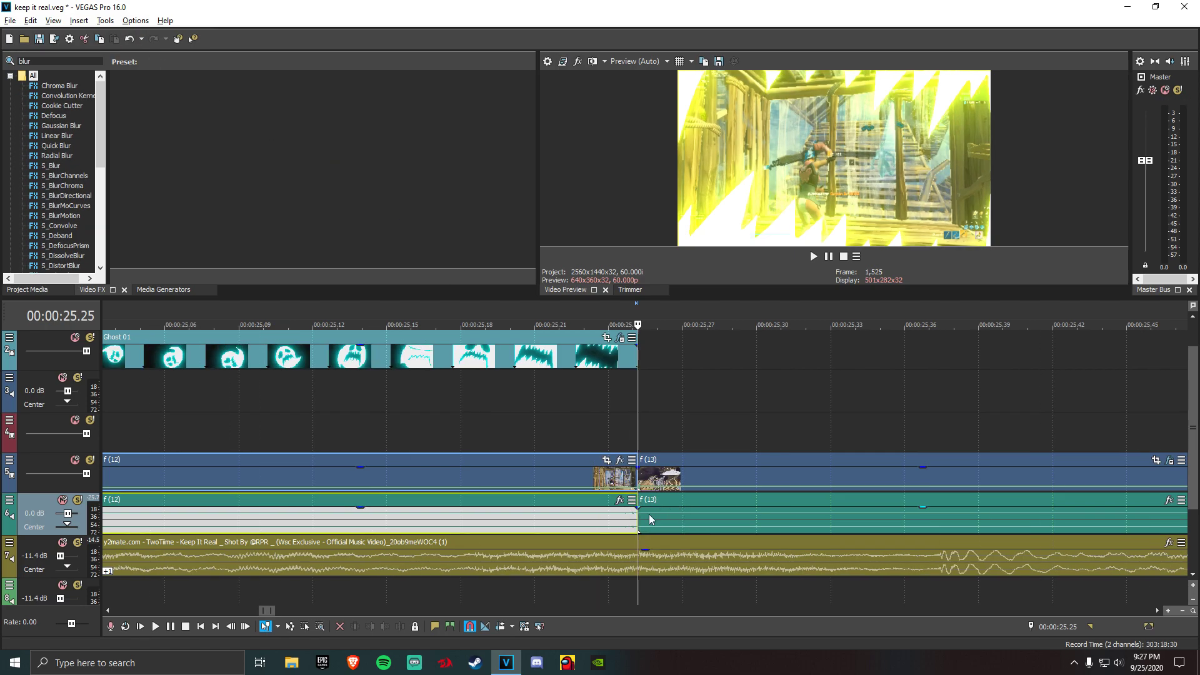
# Reopen the desaturated f (13) segment's colour corrector, check the saturation at the segment's start, and close the settings
pyautogui.click(659, 486)
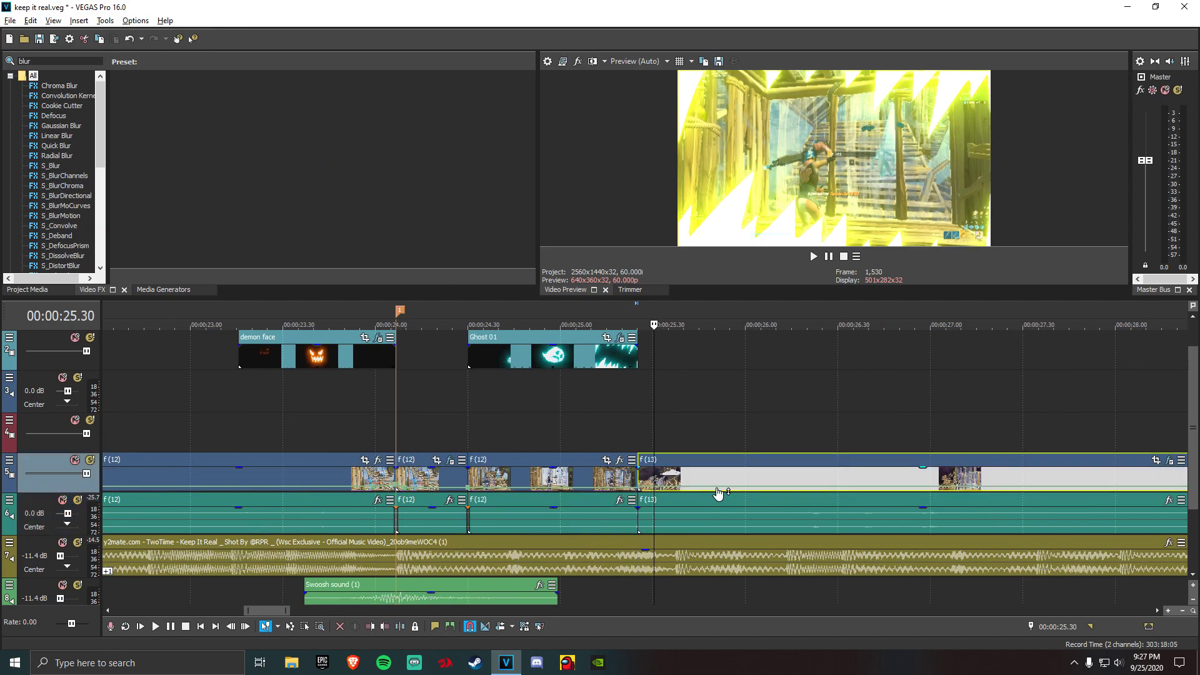
pyautogui.scroll(-3, 659, 486)
pyautogui.click(857, 460)
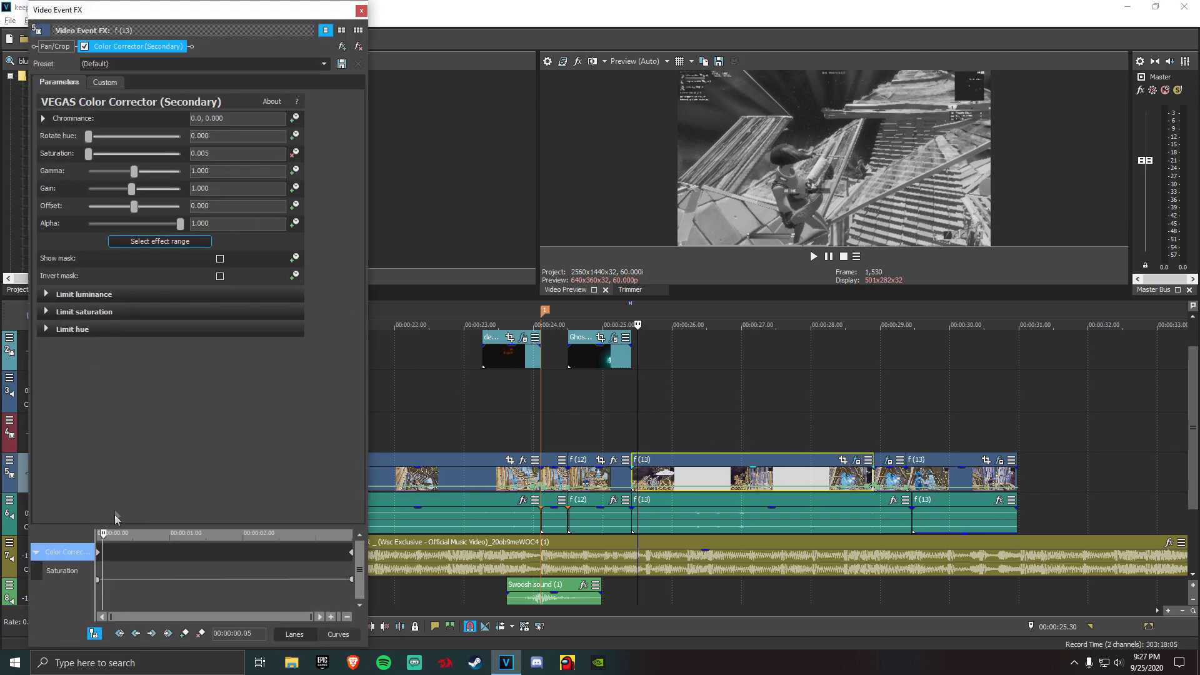
pyautogui.moveTo(104, 534); pyautogui.dragTo(98, 534)
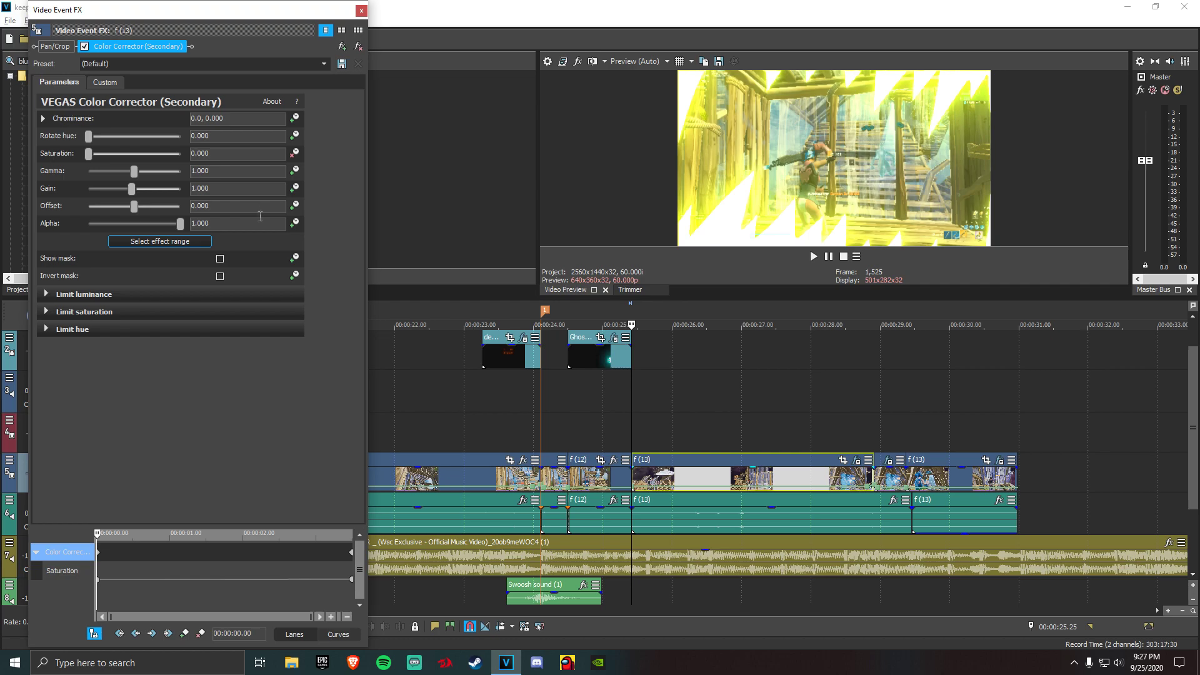
pyautogui.click(637, 478)
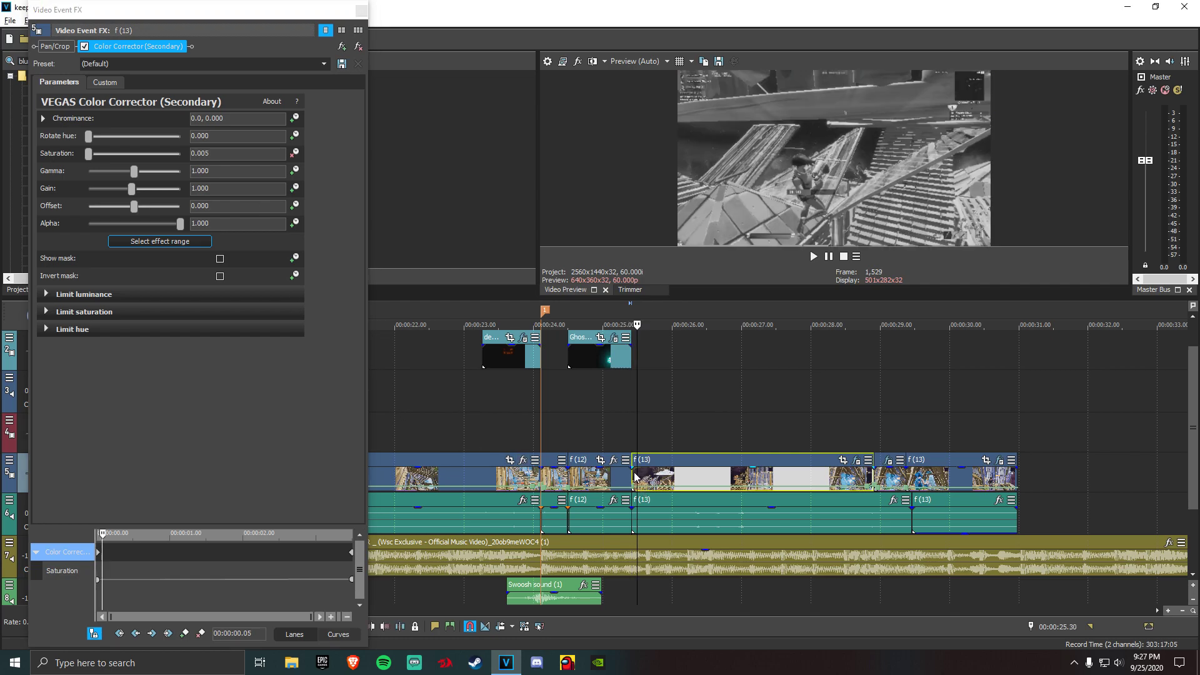
pyautogui.click(632, 478)
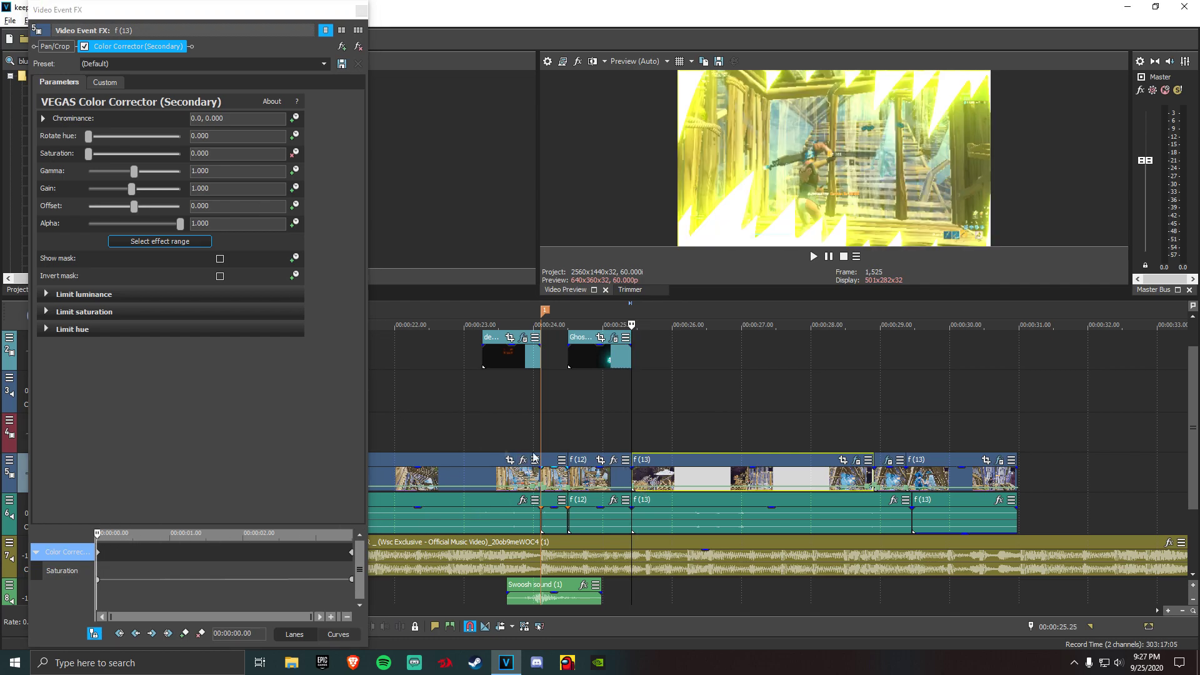
pyautogui.click(361, 11)
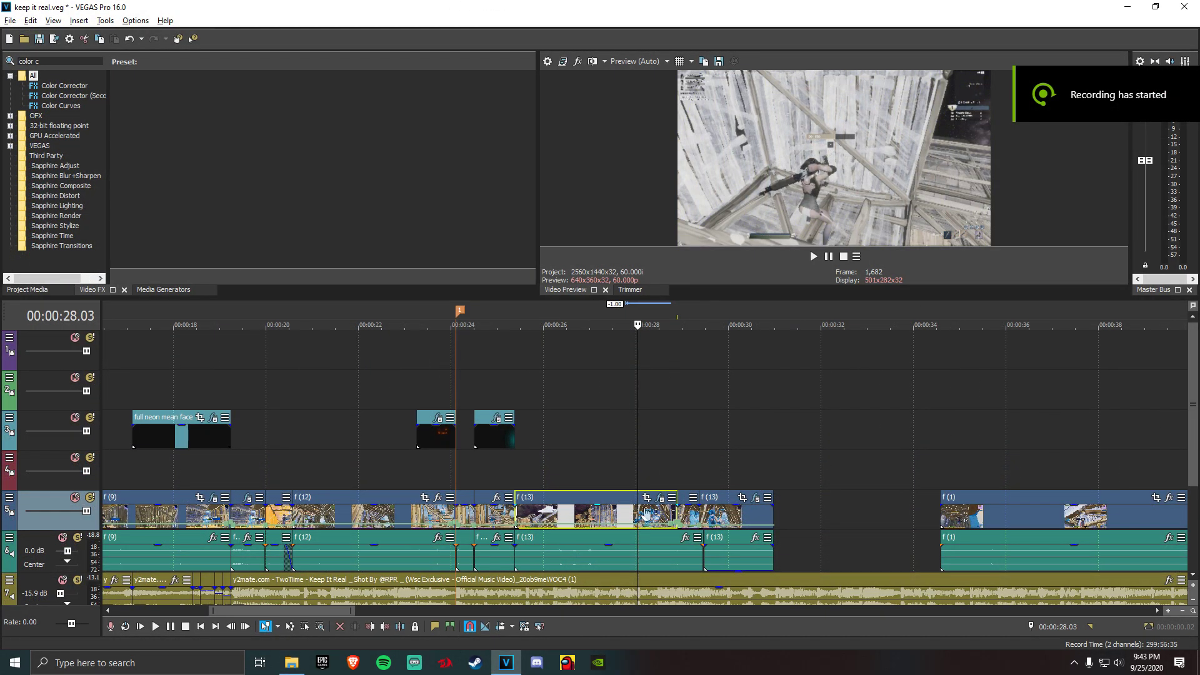
# Look over the frames of the desaturated, short tinted and last f (13) segments around the shot
pyautogui.click(655, 513)
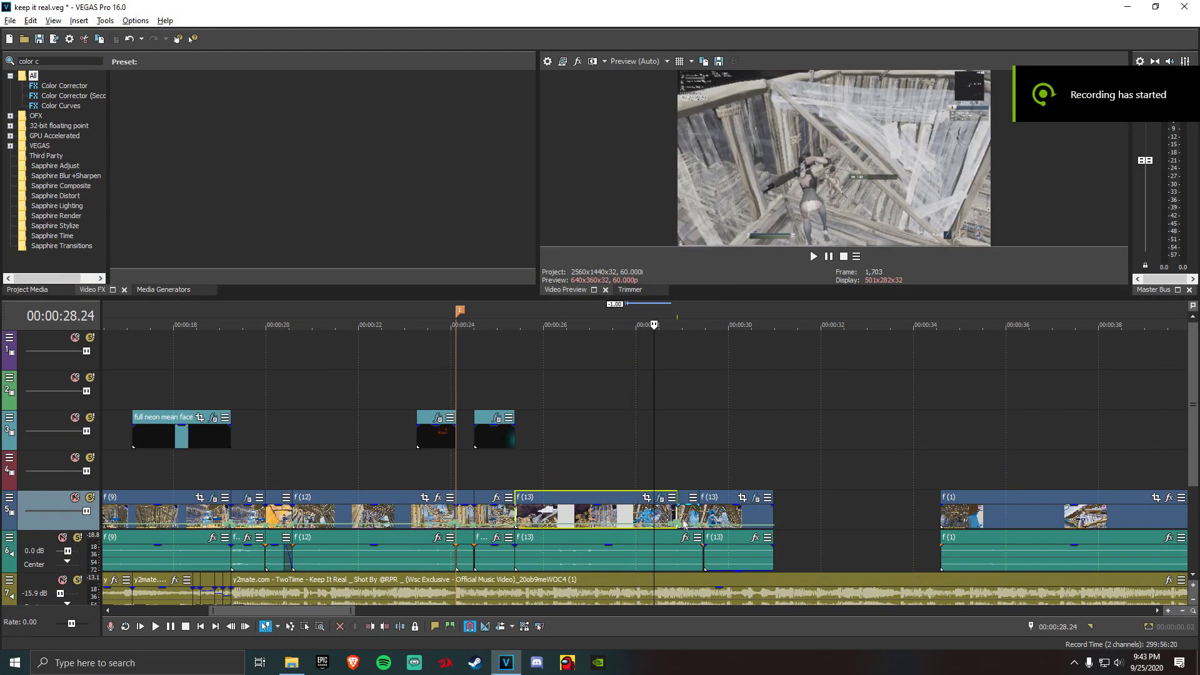
pyautogui.scroll(4, 655, 513)
pyautogui.click(784, 519)
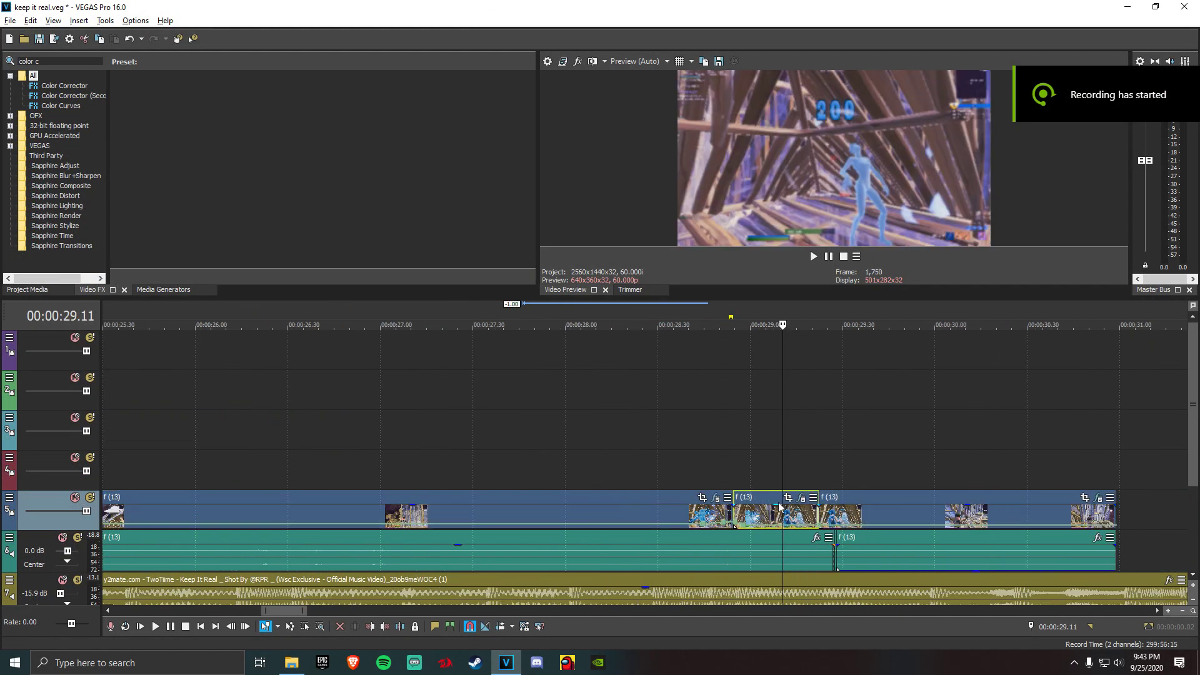
pyautogui.click(754, 517)
pyautogui.click(692, 518)
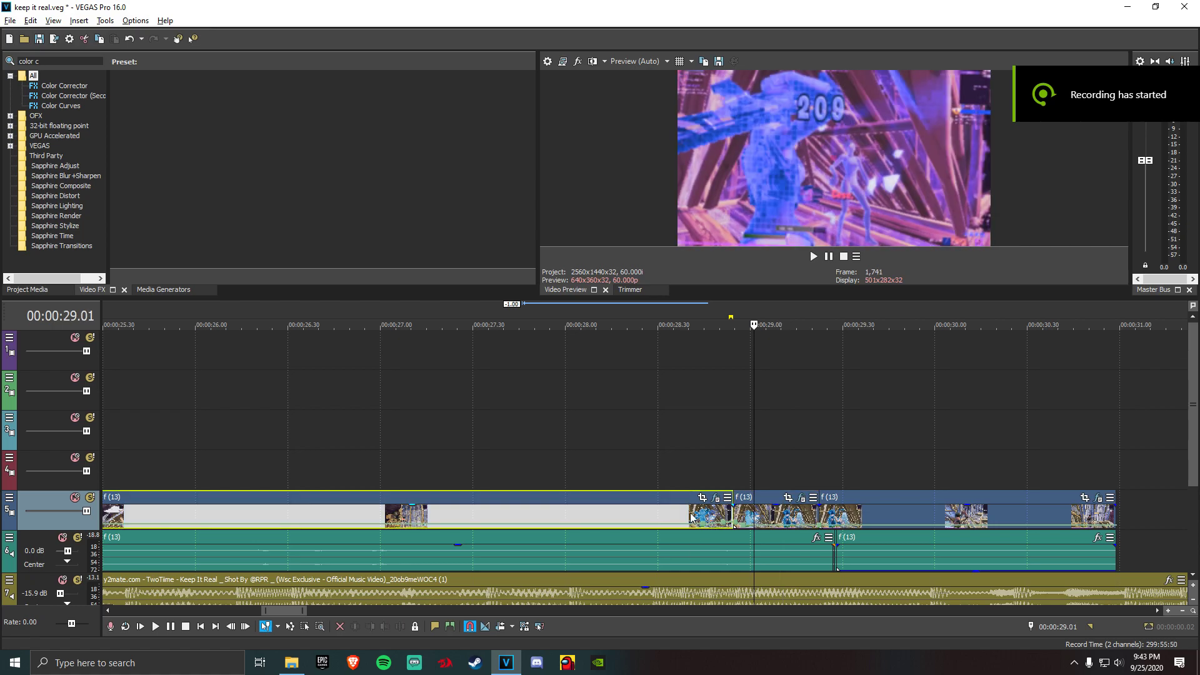
pyautogui.click(759, 520)
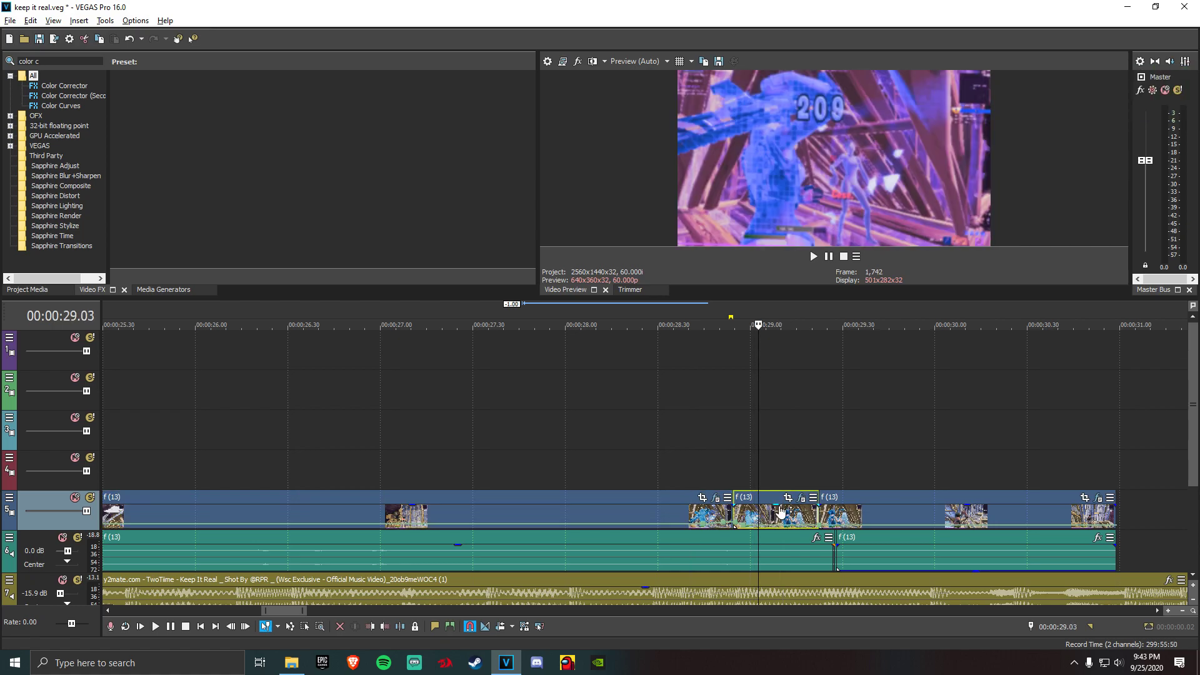
pyautogui.click(873, 520)
pyautogui.scroll(-3, 607, 516)
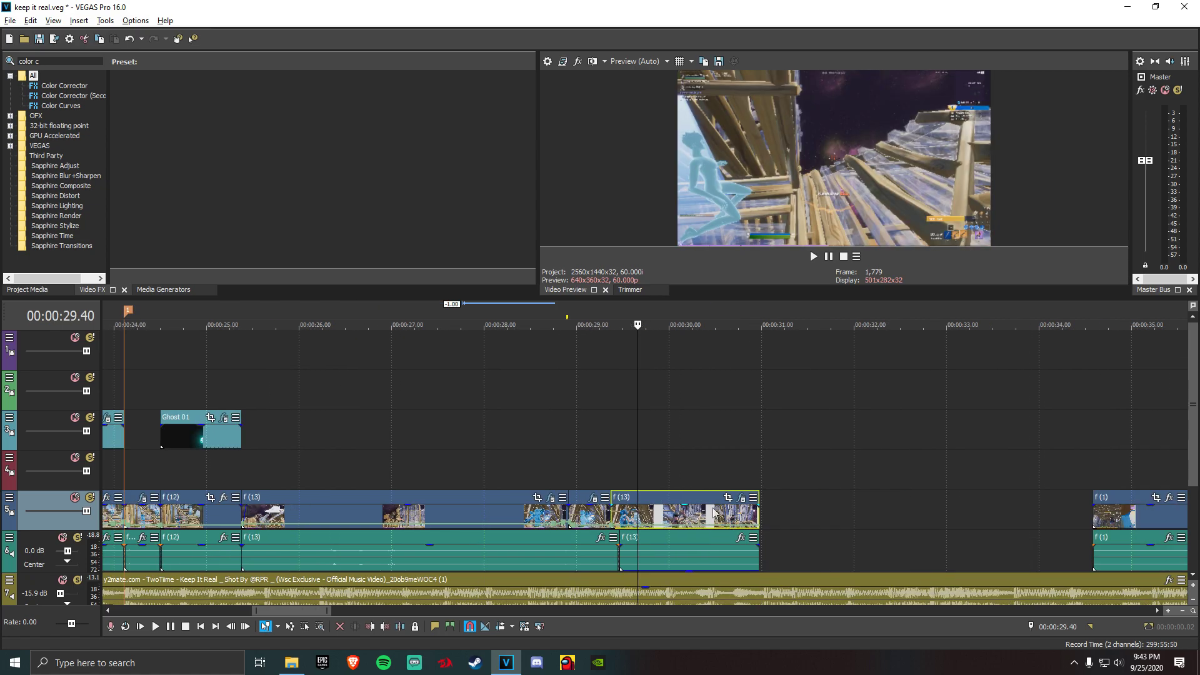
# Play the desaturated f (13) segment from 00:00:27.55 through the tinted segment
pyautogui.click(475, 519)
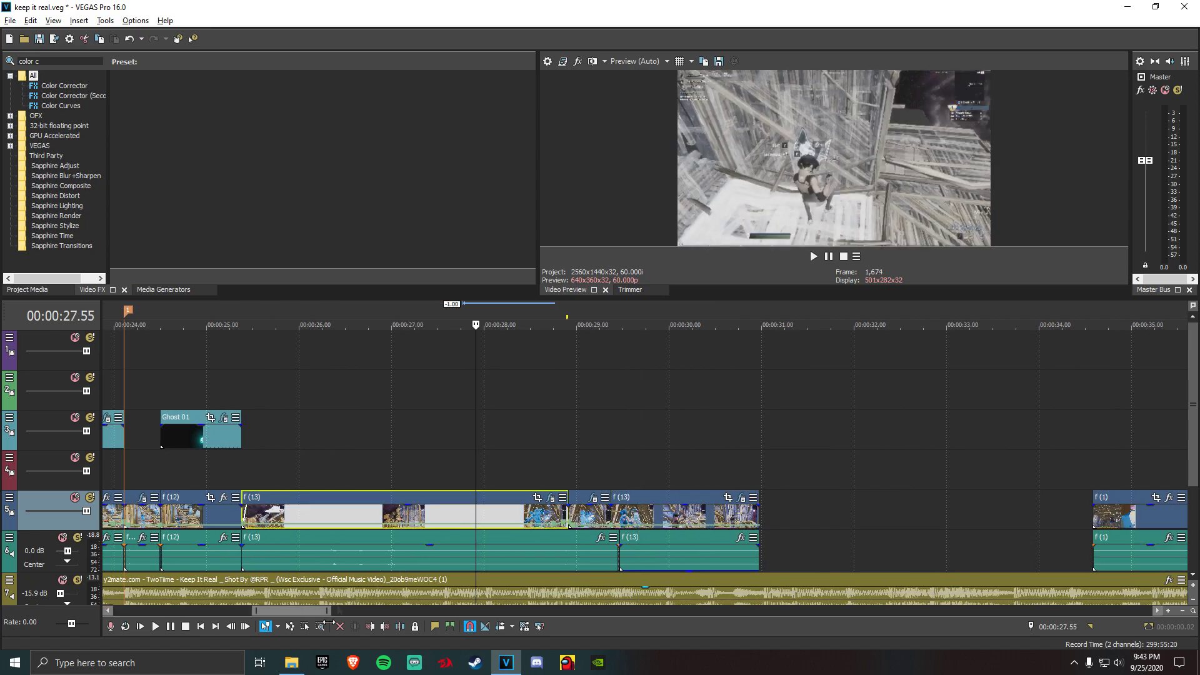
pyautogui.click(156, 627)
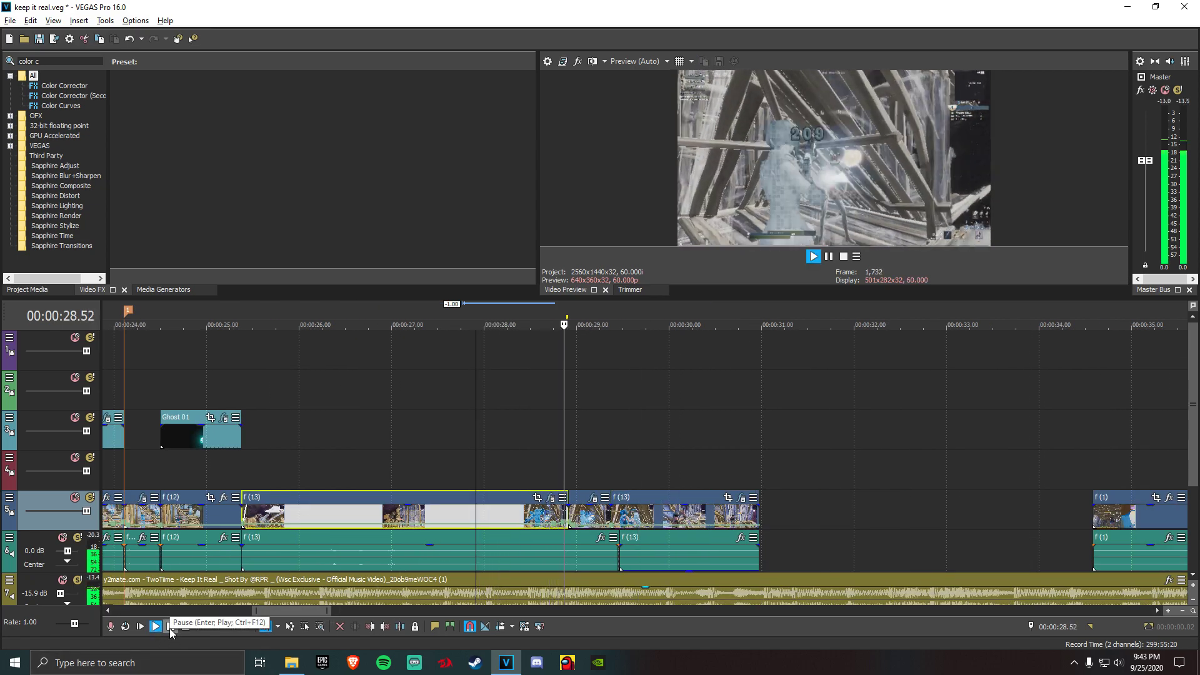
pyautogui.click(170, 626)
pyautogui.hscroll(-1, 227, 340)
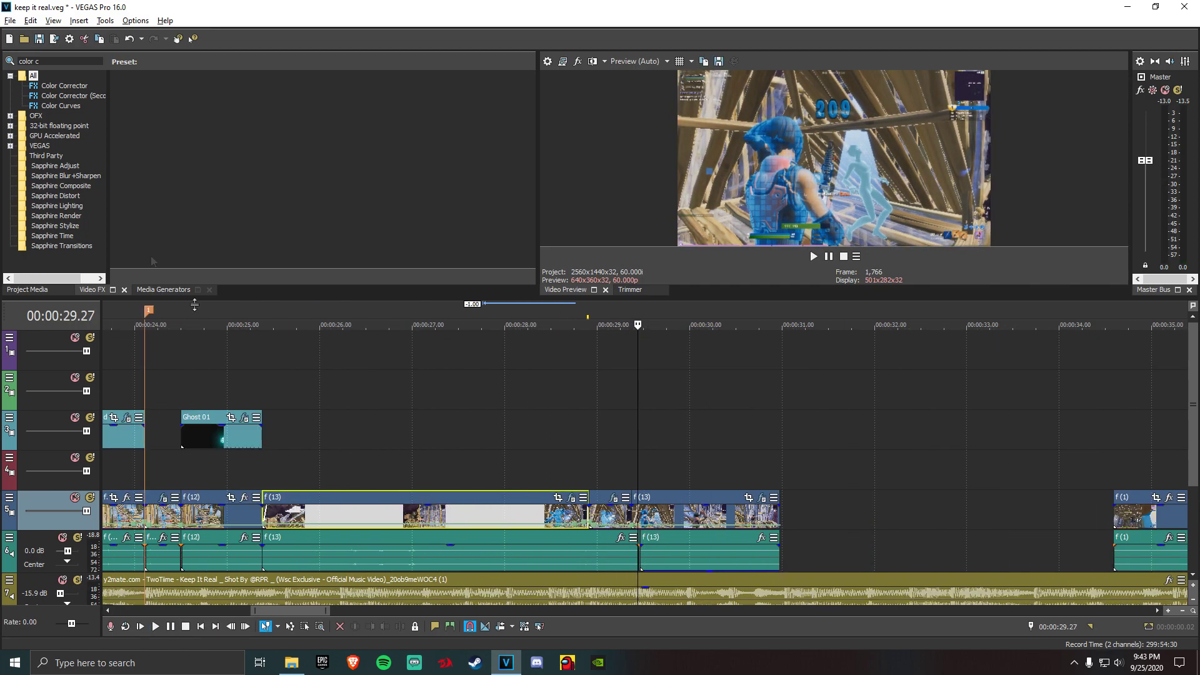
# Open Neon fx pack ( lit ) 28.mp4 and place it on the overlay track above the end of the desaturated f (13) segment
pyautogui.click(8, 19)
pyautogui.click(39, 46)
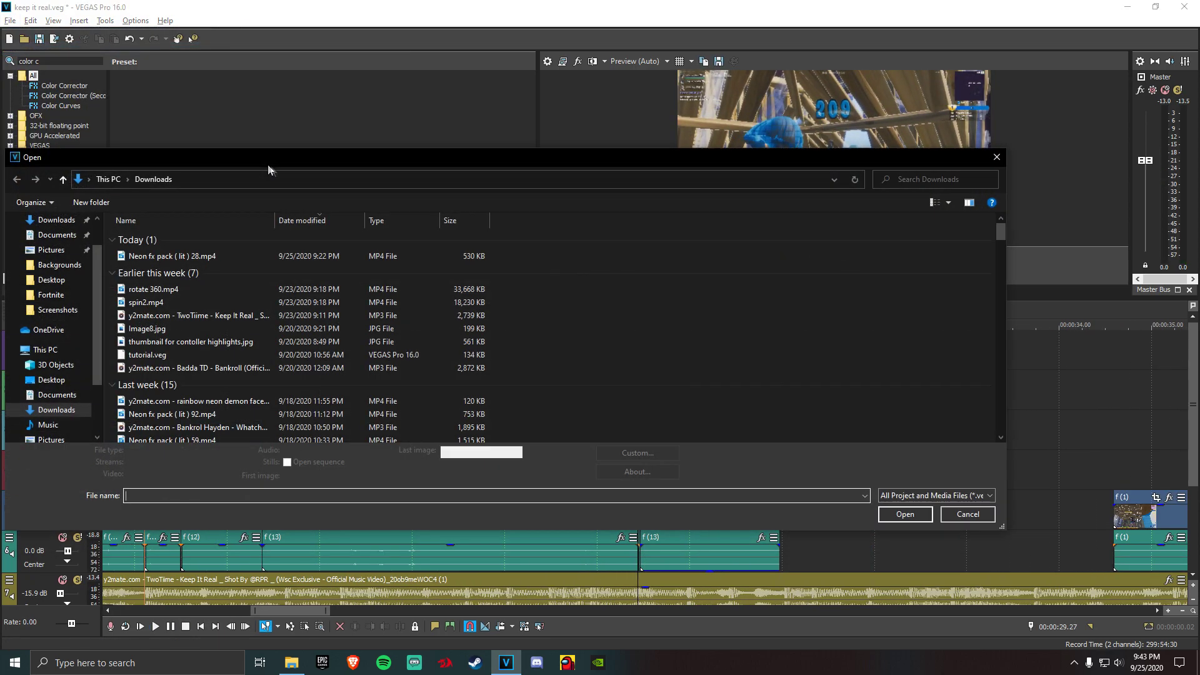
pyautogui.doubleClick(246, 253)
pyautogui.moveTo(733, 505); pyautogui.dragTo(465, 437)
pyautogui.scroll(-3, 633, 429)
# Open By GouNter 1 (1).mp4, place its video on the overlay track after the neon clip, and delete its audio
pyautogui.click(10, 20)
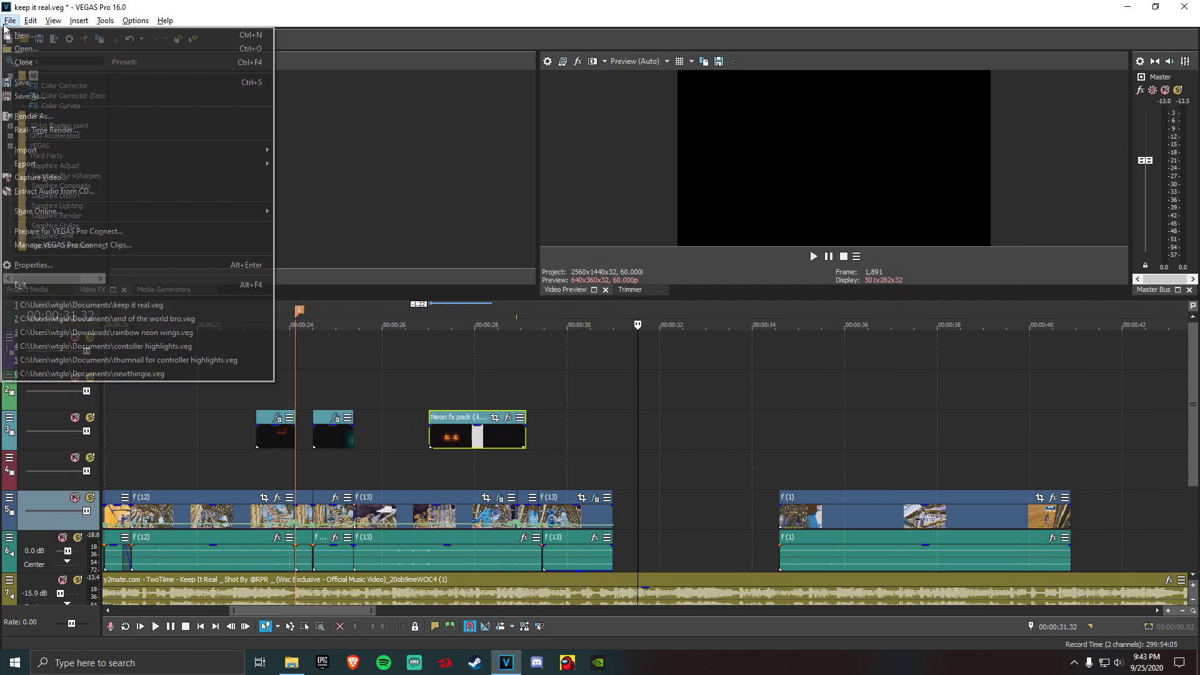
pyautogui.click(22, 49)
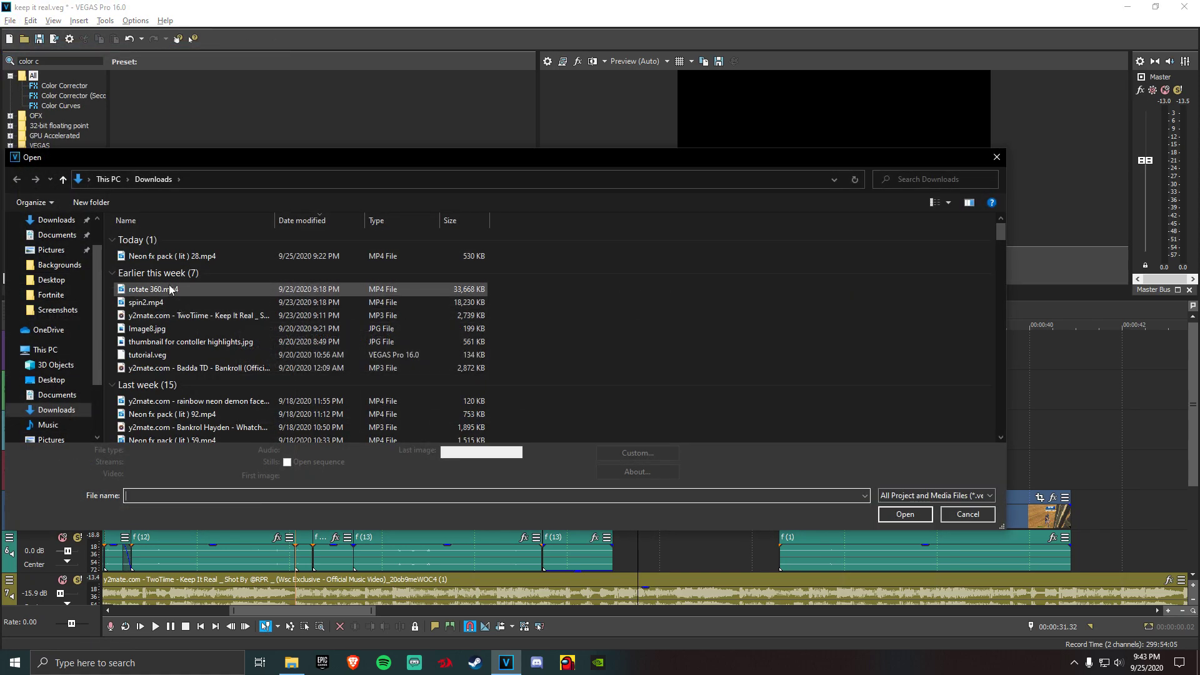
pyautogui.scroll(-2, 177, 280)
pyautogui.scroll(-12, 177, 281)
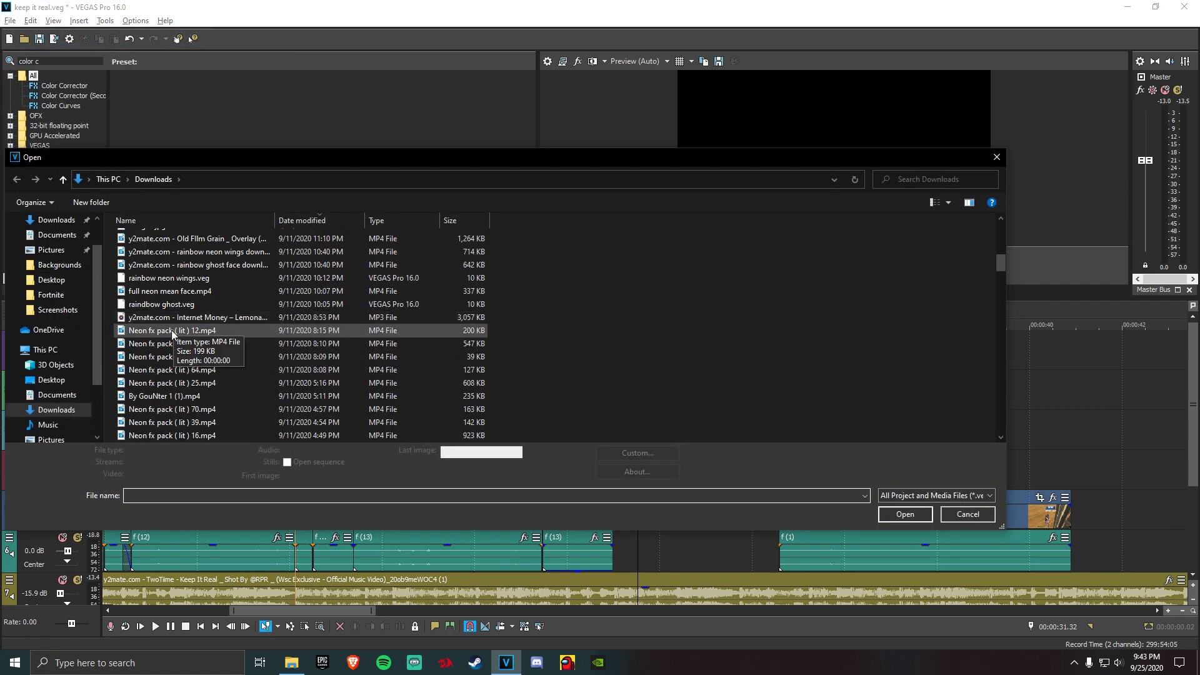
pyautogui.doubleClick(175, 396)
pyautogui.moveTo(671, 518); pyautogui.dragTo(685, 444)
pyautogui.click(684, 444)
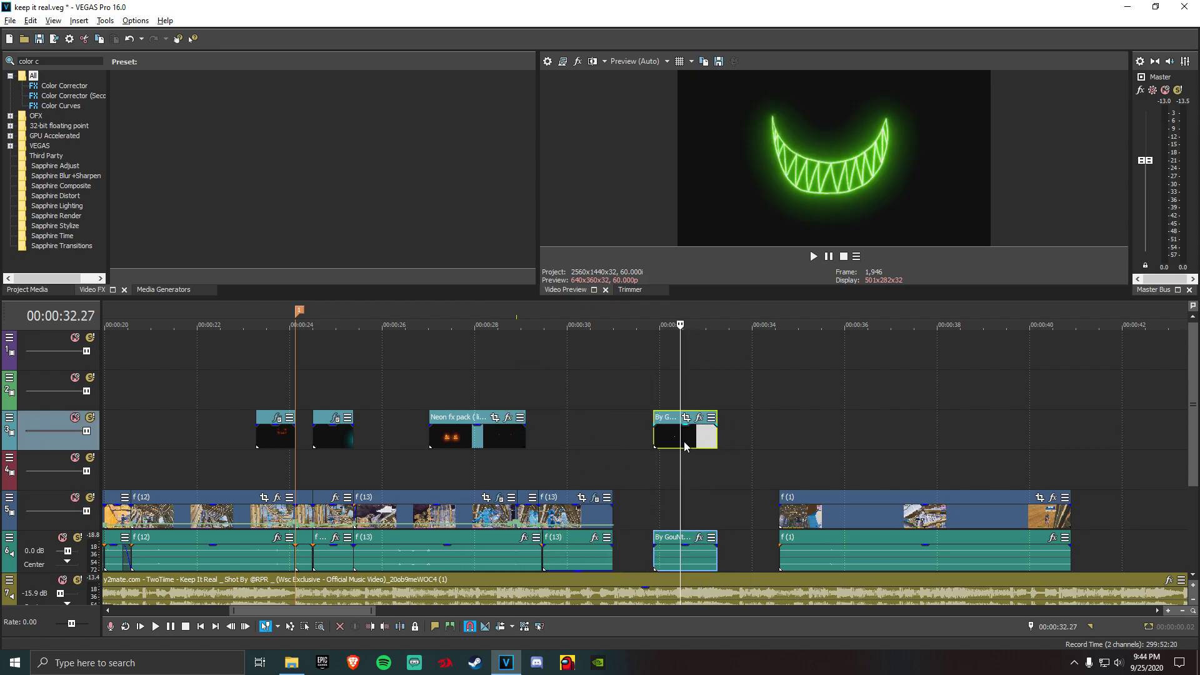
pyautogui.rightClick(677, 567)
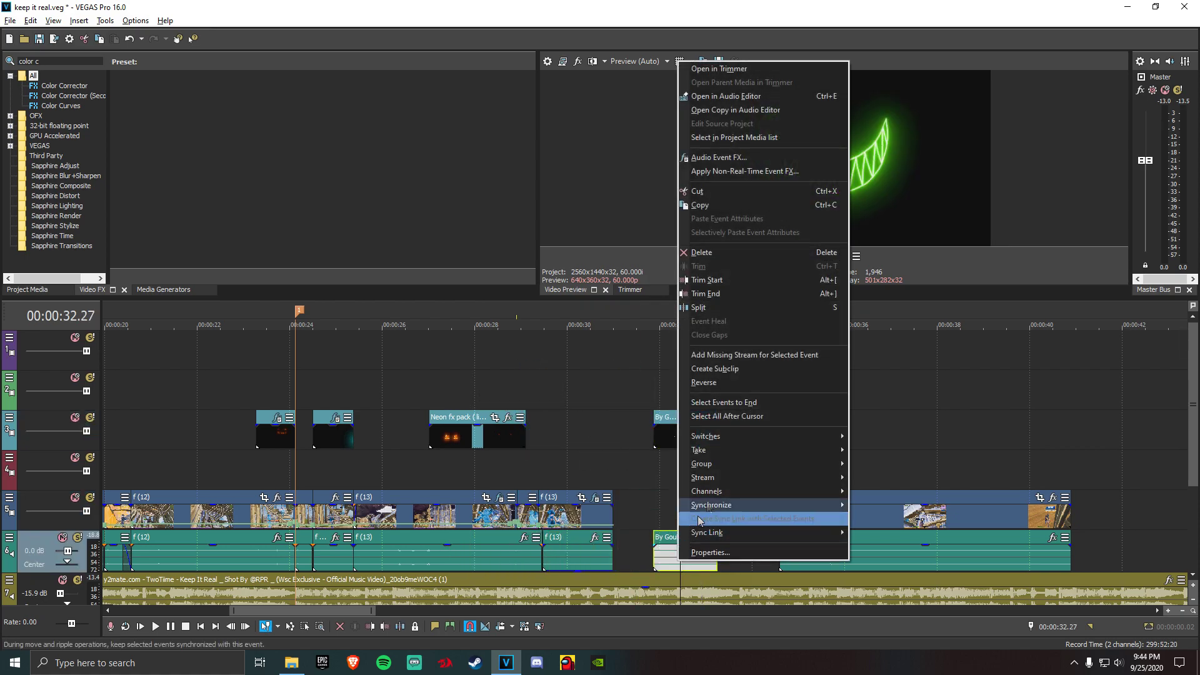
pyautogui.click(741, 250)
# Move the By GouNter 1 (1) overlay onto track 2 above Neon fx pack ( lit ) 28, aligning the ends of both clips
pyautogui.moveTo(678, 443); pyautogui.dragTo(612, 400)
pyautogui.click(611, 401)
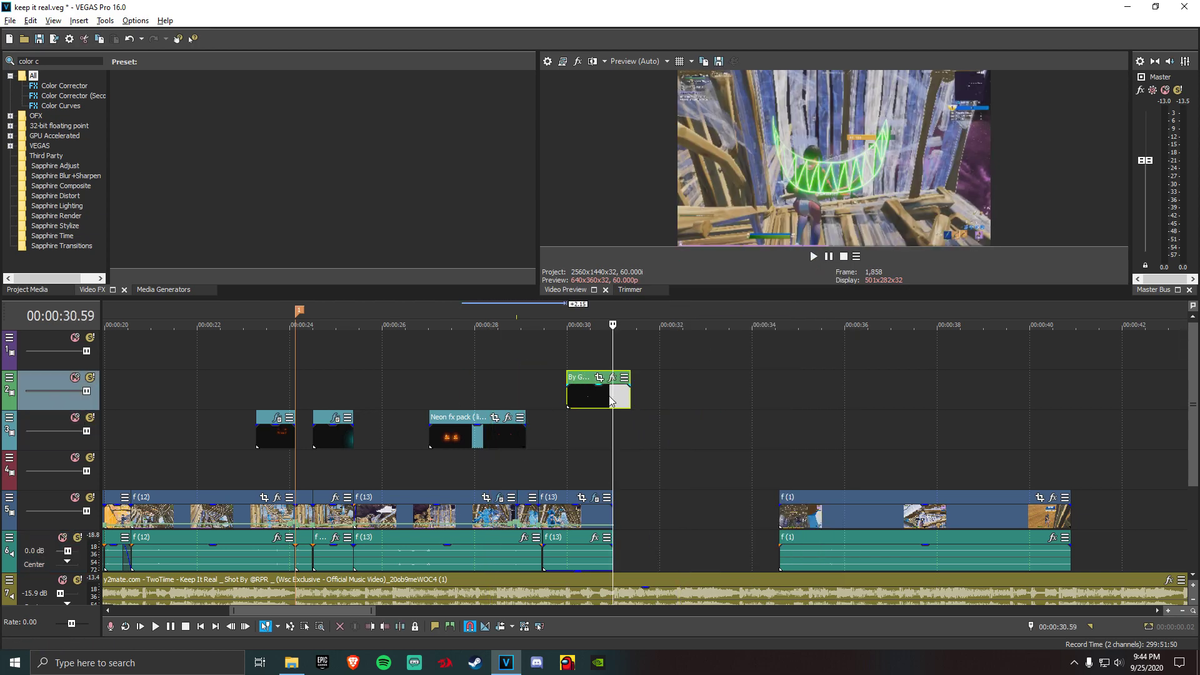
pyautogui.click(602, 402)
pyautogui.moveTo(588, 405); pyautogui.dragTo(493, 395)
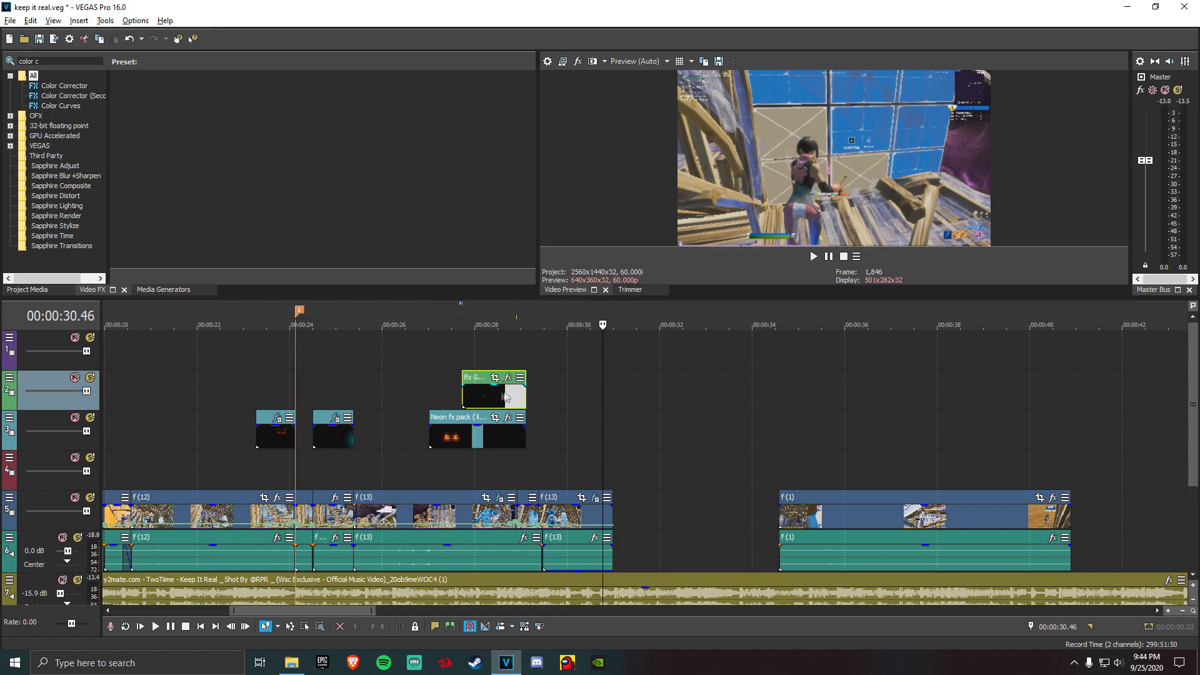
pyautogui.click(492, 389)
pyautogui.scroll(4, 545, 489)
pyautogui.click(688, 518)
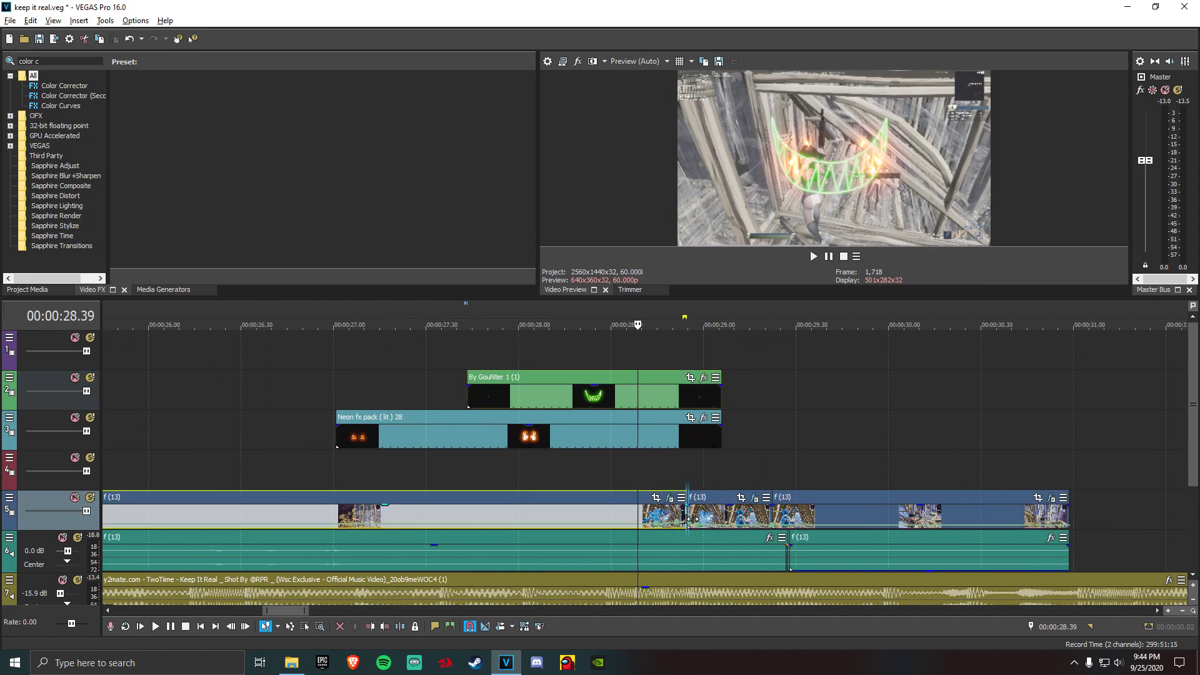
# Move the By GouNter 1 (1) and Neon fx pack ( lit ) 28 overlays earlier so both end at the f (13) cut at 00:00:28.55
pyautogui.click(636, 391)
pyautogui.moveTo(636, 390); pyautogui.dragTo(604, 391)
pyautogui.moveTo(640, 430); pyautogui.dragTo(605, 440)
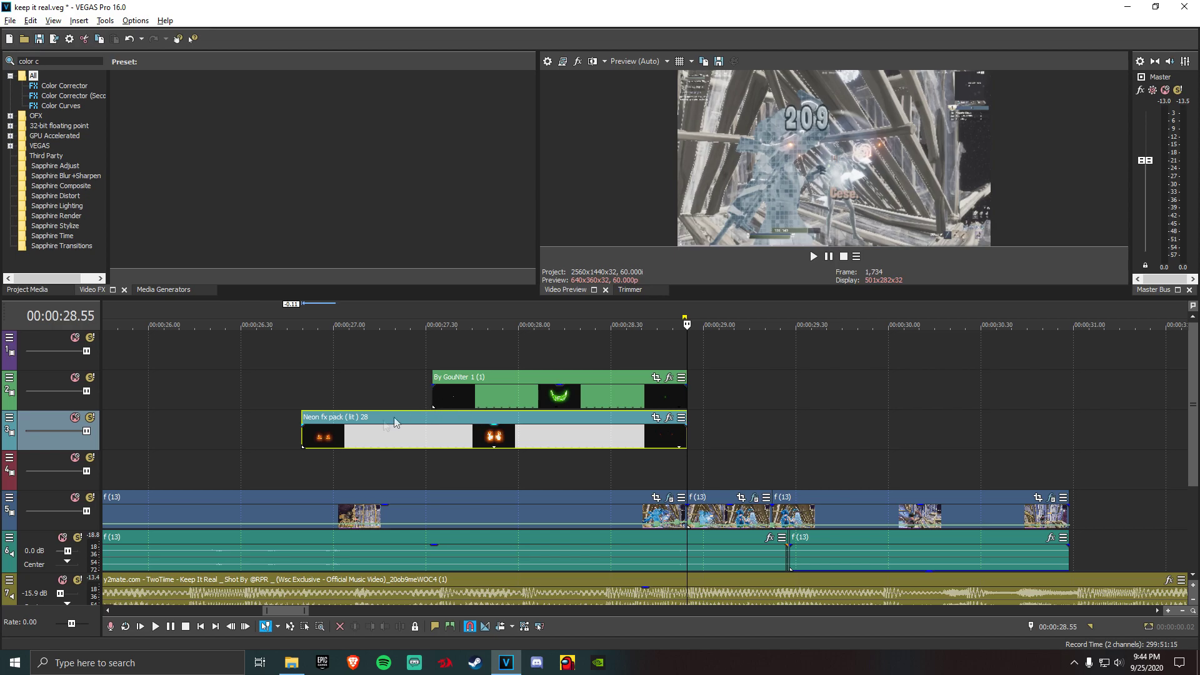
# Trim the starts of the Neon fx pack ( lit ) 28 and By GouNter 1 (1) overlays to 00:00:27.52
pyautogui.moveTo(309, 435); pyautogui.dragTo(479, 430)
pyautogui.click(493, 392)
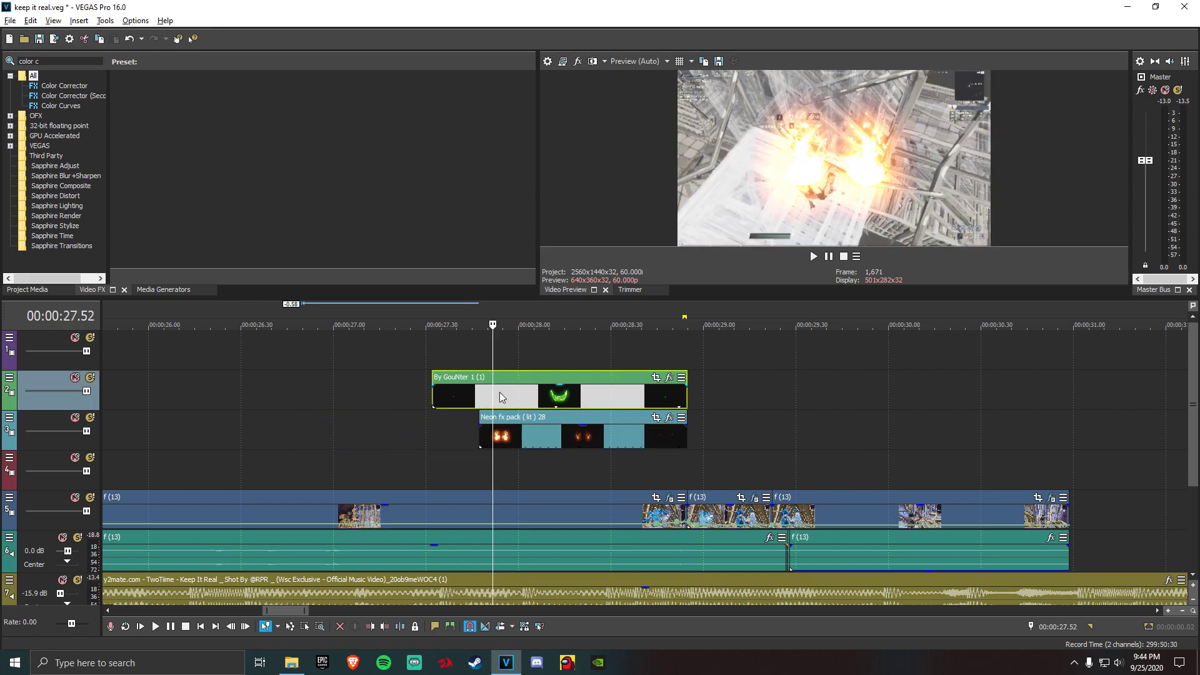
pyautogui.moveTo(432, 392); pyautogui.dragTo(493, 438)
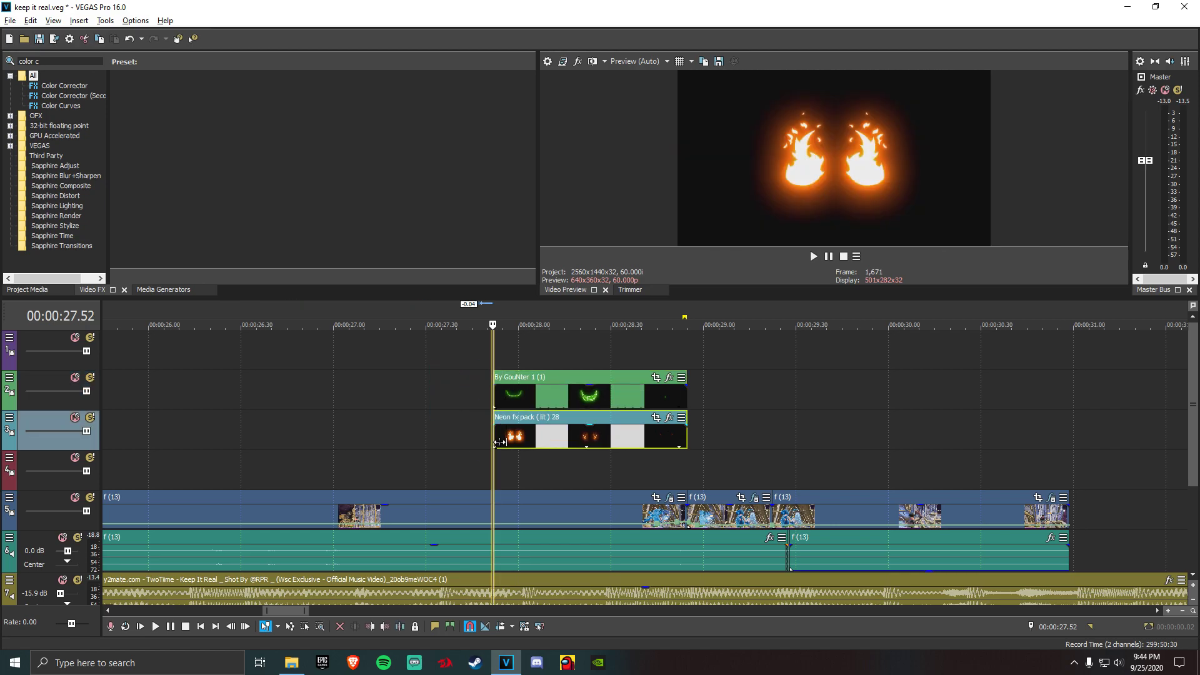
pyautogui.click(507, 438)
pyautogui.click(501, 435)
pyautogui.click(507, 394)
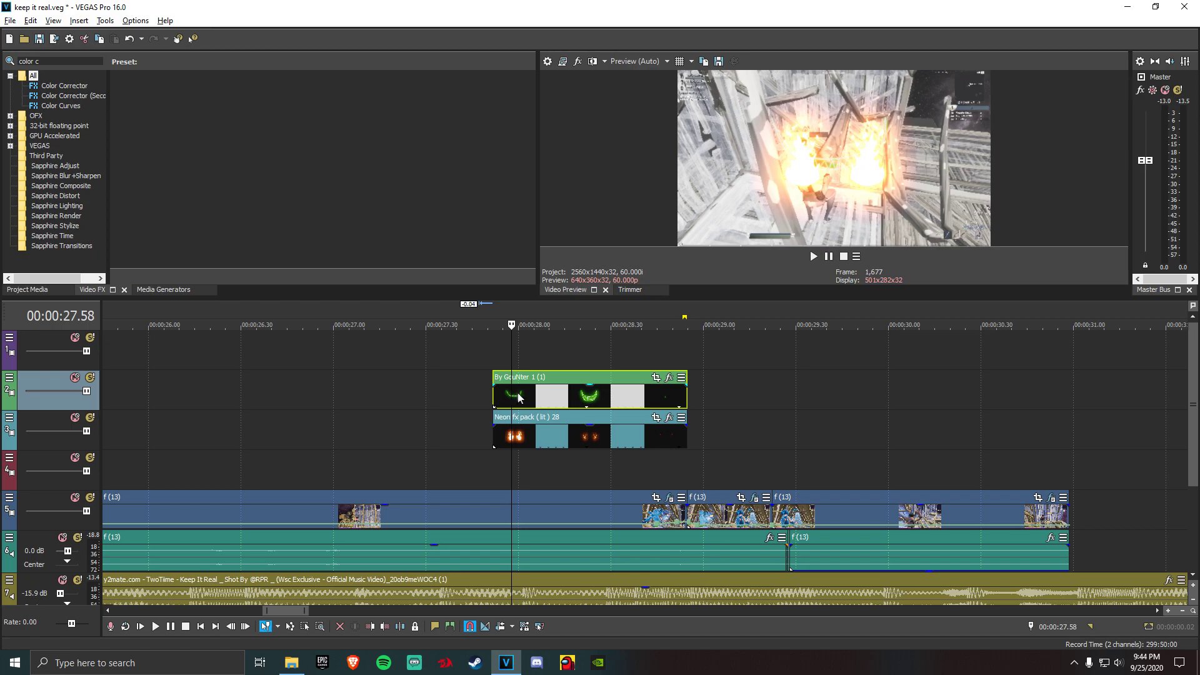
# Check how the green smile and flame eyes overlays blend at several points along their overlap
pyautogui.scroll(-10, 507, 431)
pyautogui.scroll(-3, 511, 435)
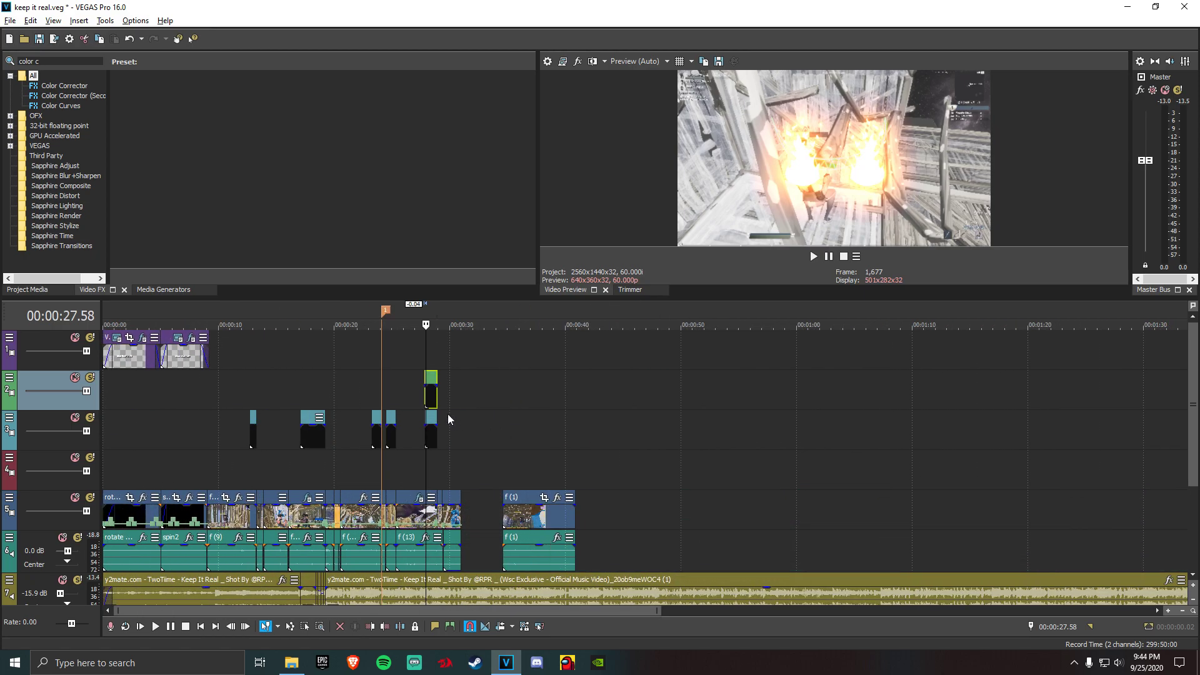
pyautogui.scroll(5, 432, 438)
pyautogui.click(648, 399)
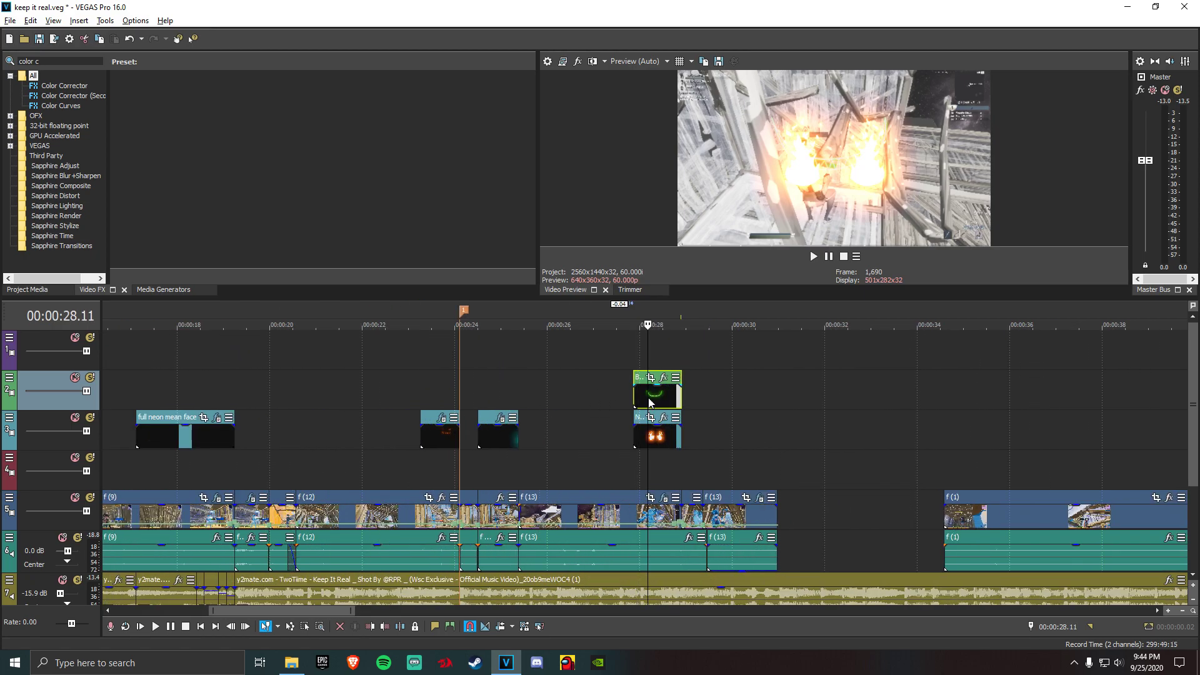
pyautogui.moveTo(657, 443)
pyautogui.mouseDown()
pyautogui.moveTo(611, 443)
pyautogui.moveTo(658, 442)
pyautogui.mouseUp()
pyautogui.click(660, 403)
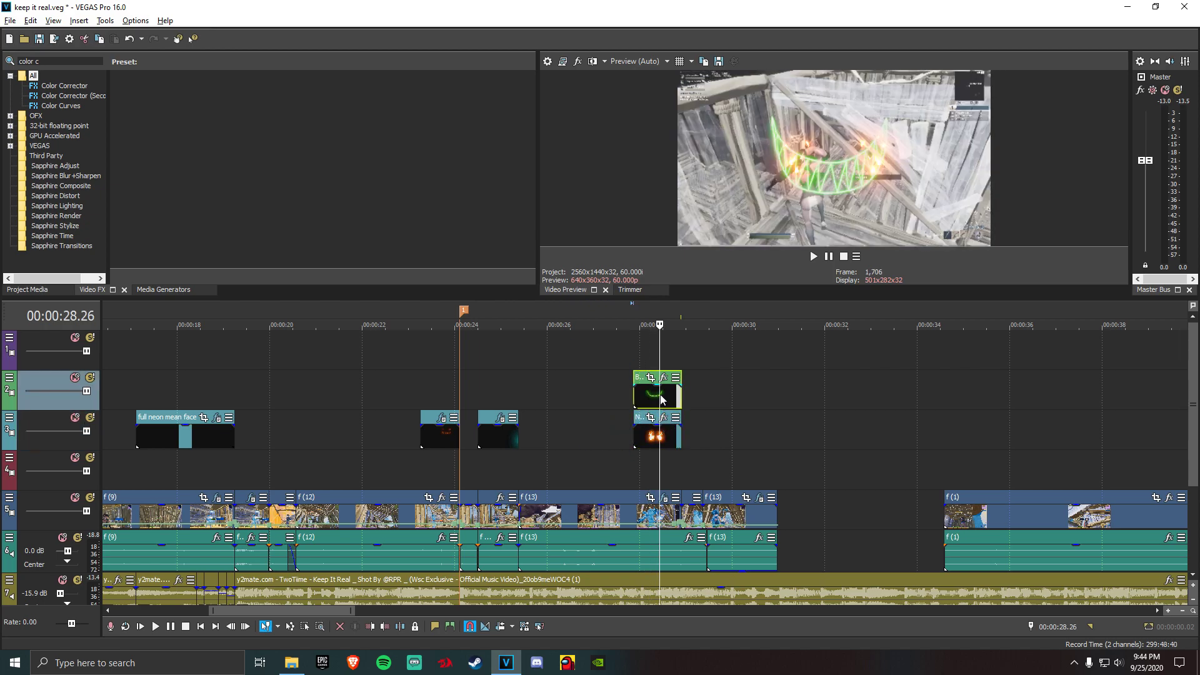
pyautogui.click(669, 439)
pyautogui.click(644, 443)
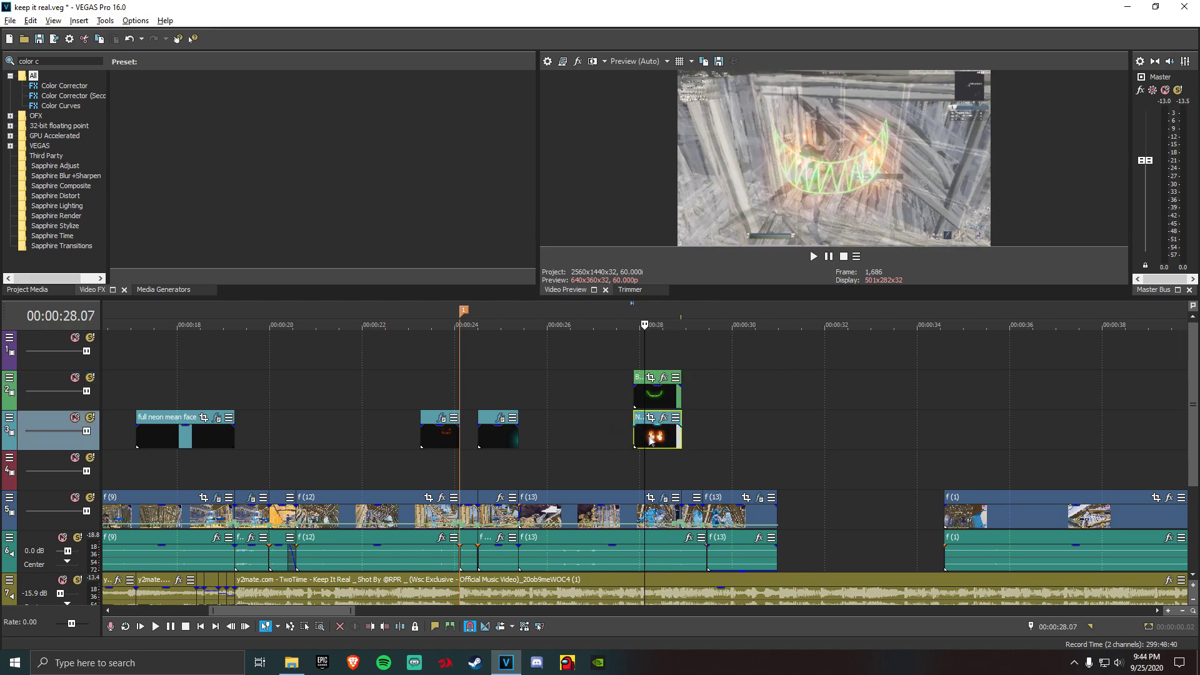
pyautogui.click(659, 395)
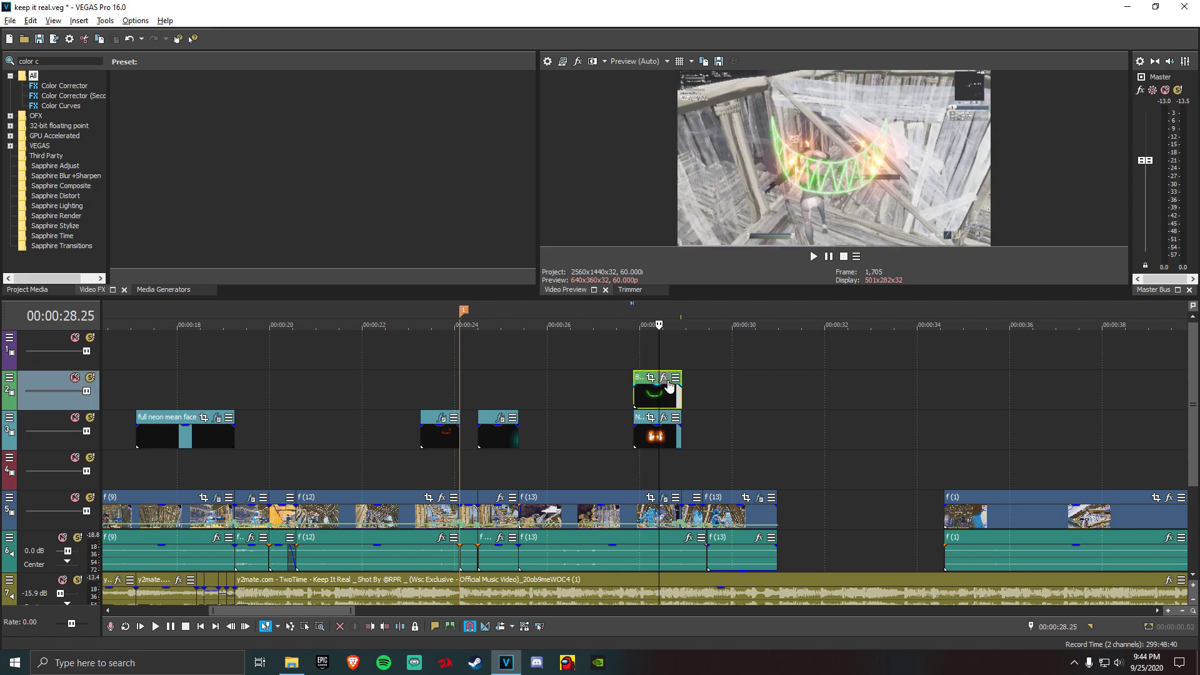
# Move the Neon fx pack ( lit ) 28 clip down onto track 4, keeping it aligned with By GouNter 1 (1)
pyautogui.click(654, 441)
pyautogui.moveTo(654, 440); pyautogui.dragTo(669, 472)
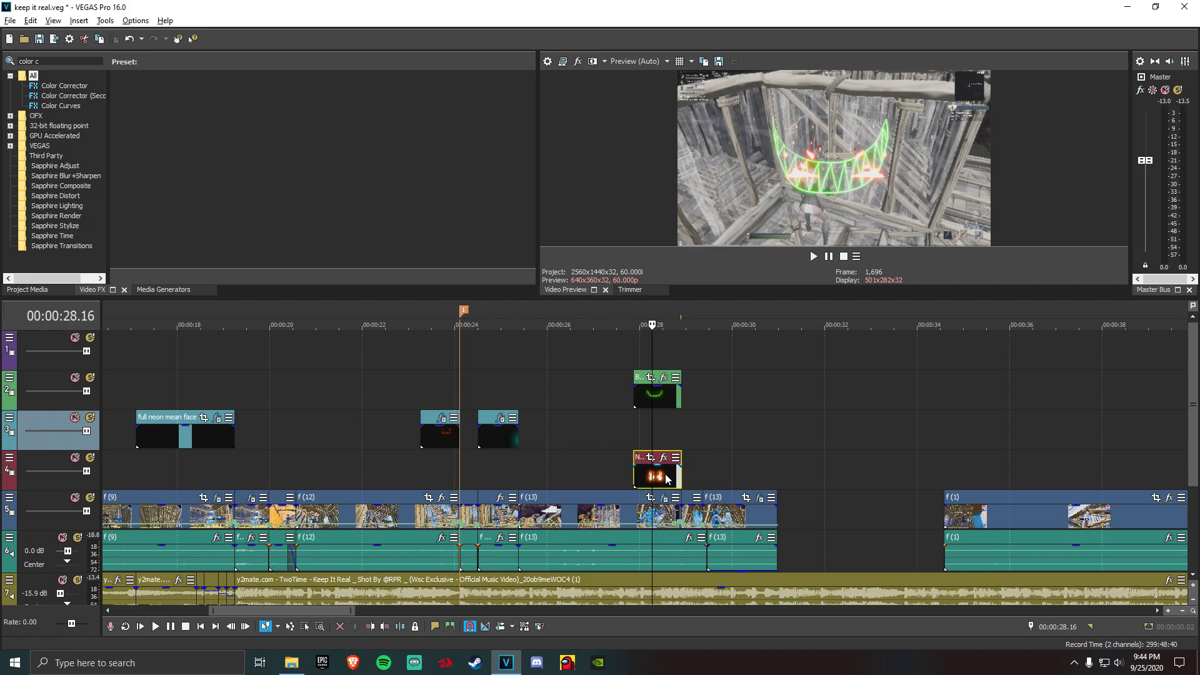
pyautogui.click(665, 478)
pyautogui.click(649, 481)
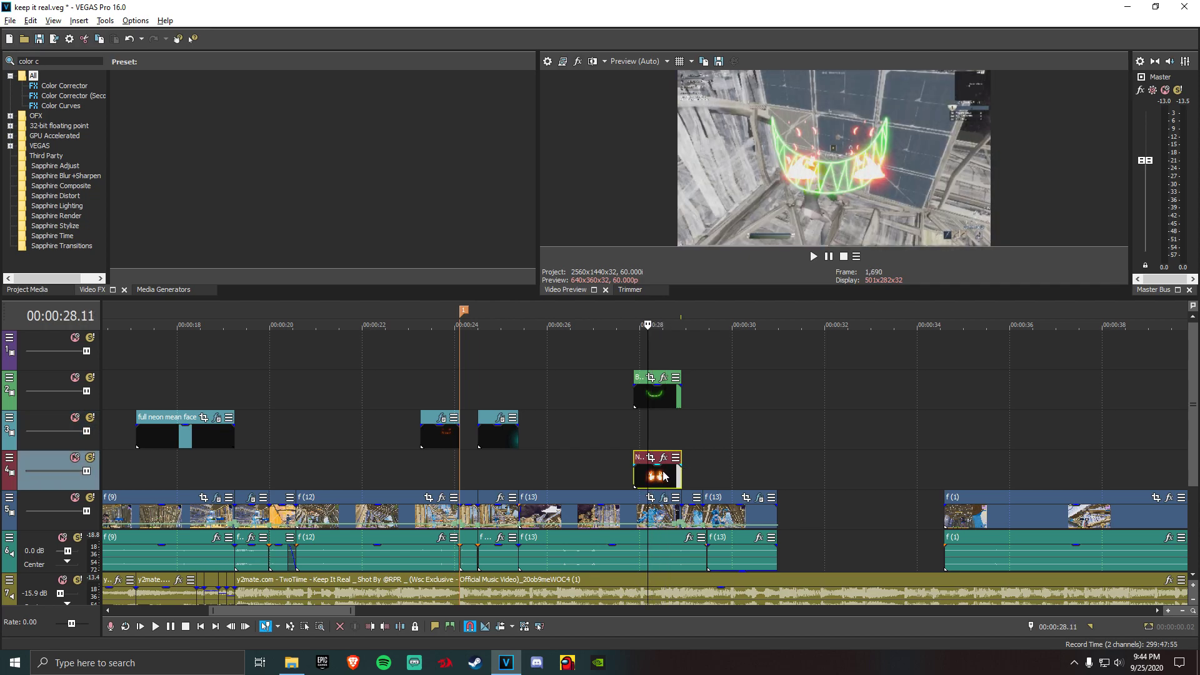
# Apply the default Color Corrector (Secondary) effect to the Neon fx pack ( lit ) 28 clip on track 4
pyautogui.click(74, 95)
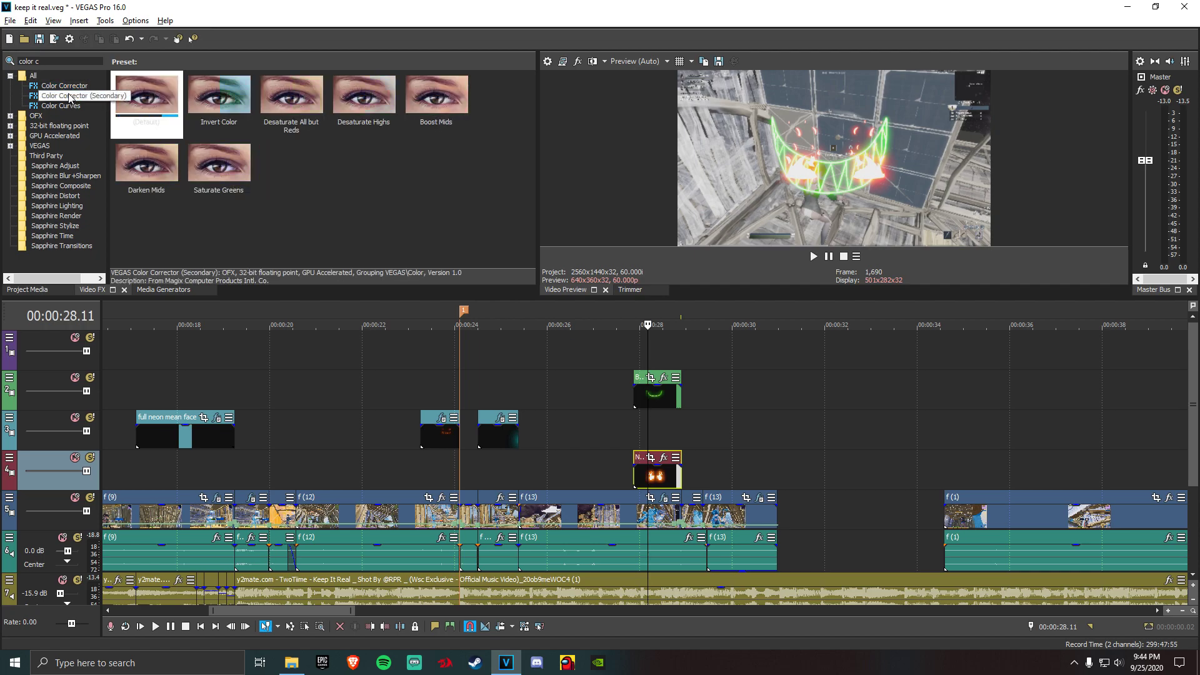
pyautogui.moveTo(65, 86); pyautogui.dragTo(592, 362)
pyautogui.moveTo(659, 475); pyautogui.dragTo(659, 475)
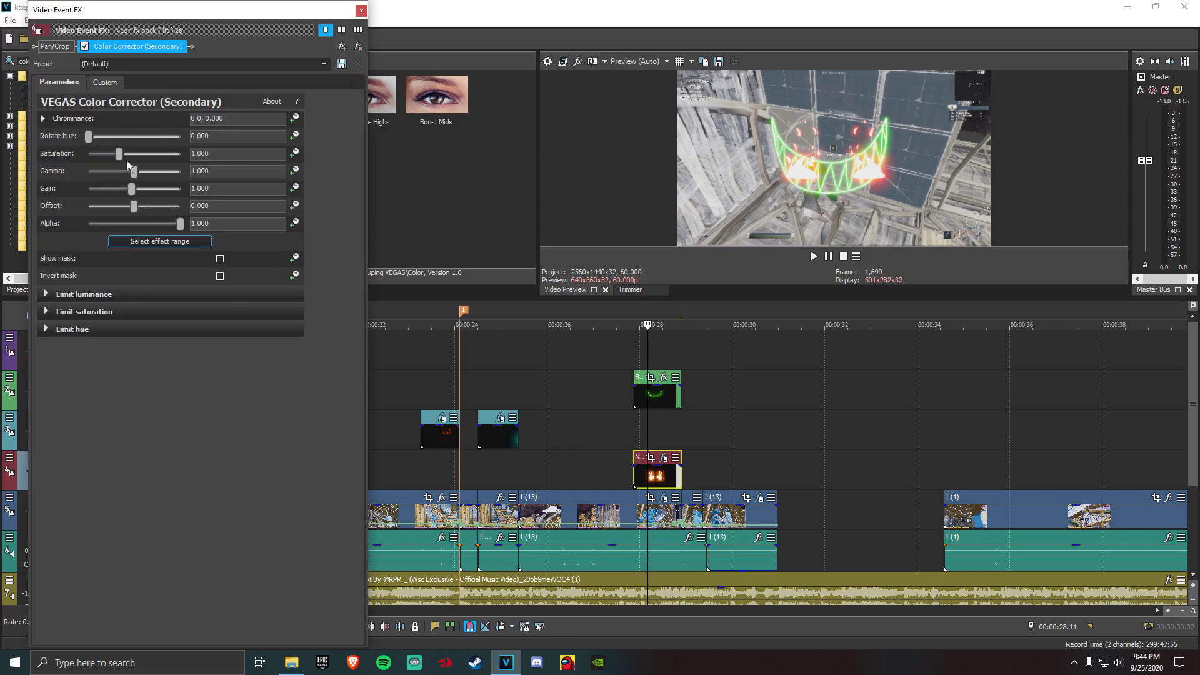
# Set the Neon fx pack ( lit ) 28 clip's Rotate hue to 250 and close the effect settings
pyautogui.moveTo(90, 136); pyautogui.dragTo(160, 142)
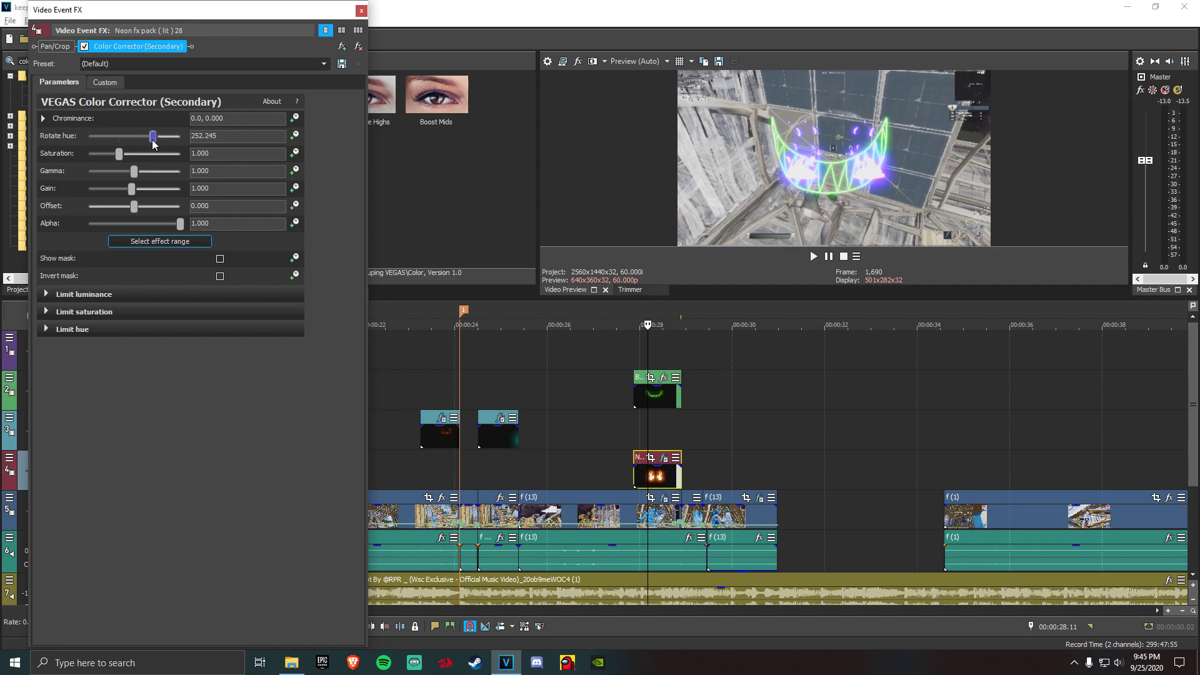
pyautogui.press('BackSpace')
pyautogui.press('BackSpace')
pyautogui.press('BackSpace')
pyautogui.press('BackSpace')
pyautogui.press('BackSpace')
pyautogui.press('BackSpace')
pyautogui.write('50')
pyautogui.press('Return')
pyautogui.click(361, 11)
# Choose the compositing mode for track 4, which holds the Neon fx pack ( lit ) 28 clip
pyautogui.click(9, 458)
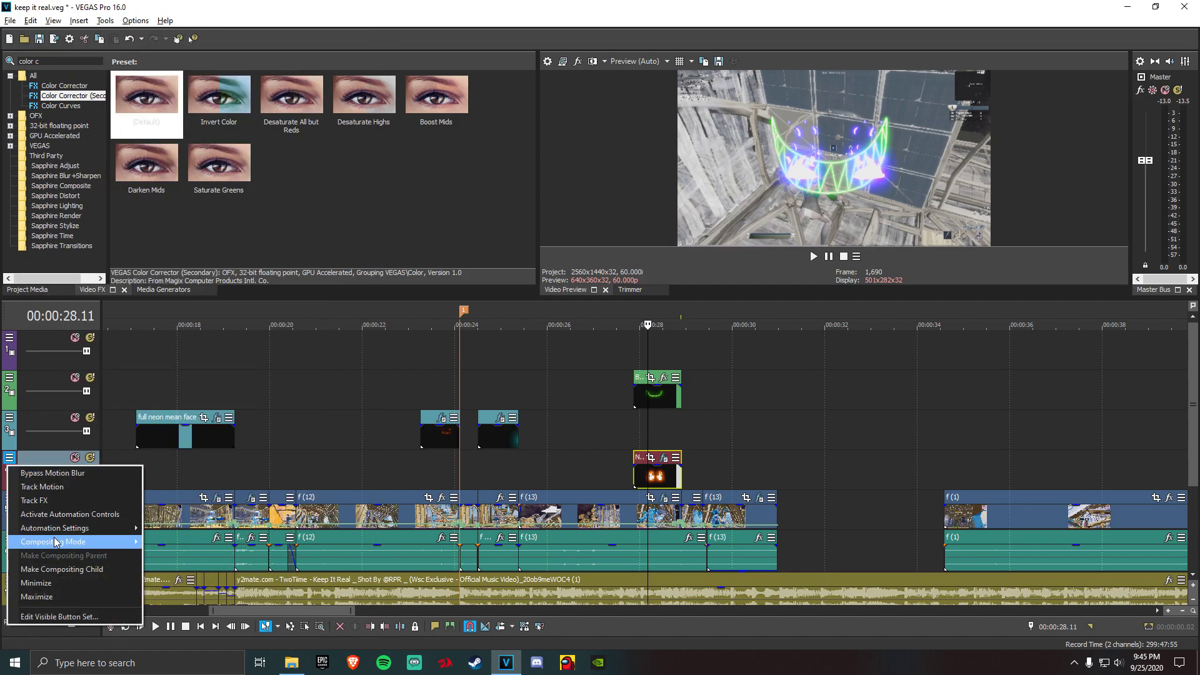
pyautogui.moveTo(56, 542)
pyautogui.click(192, 514)
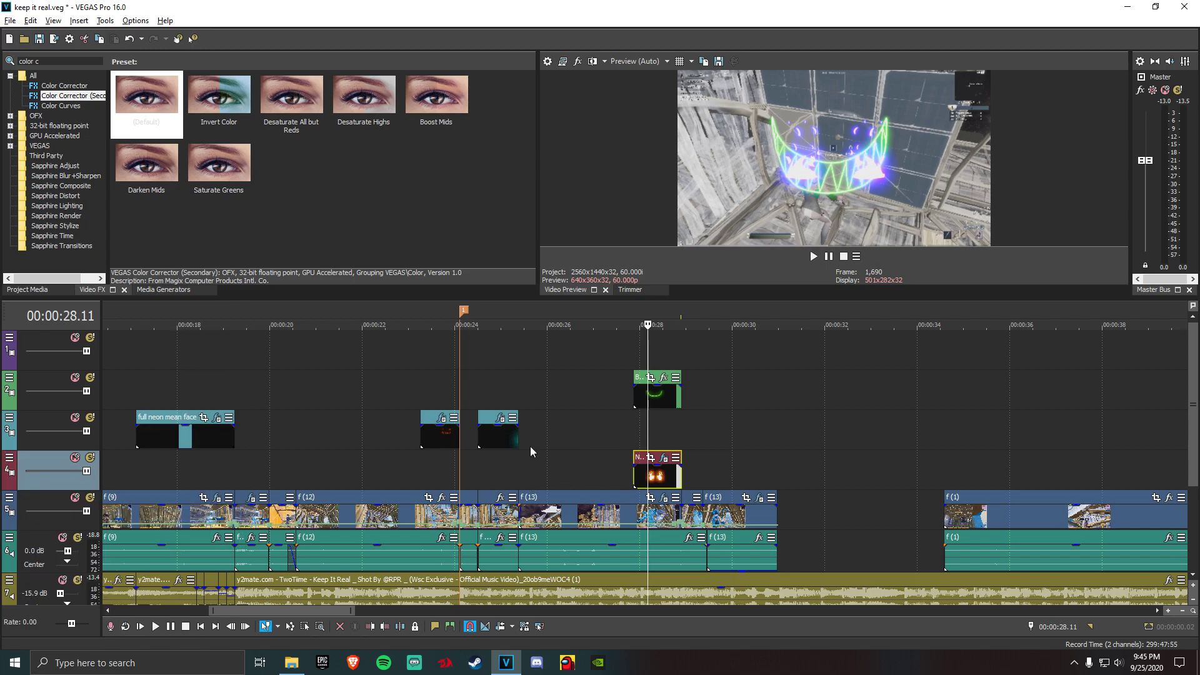
pyautogui.click(499, 436)
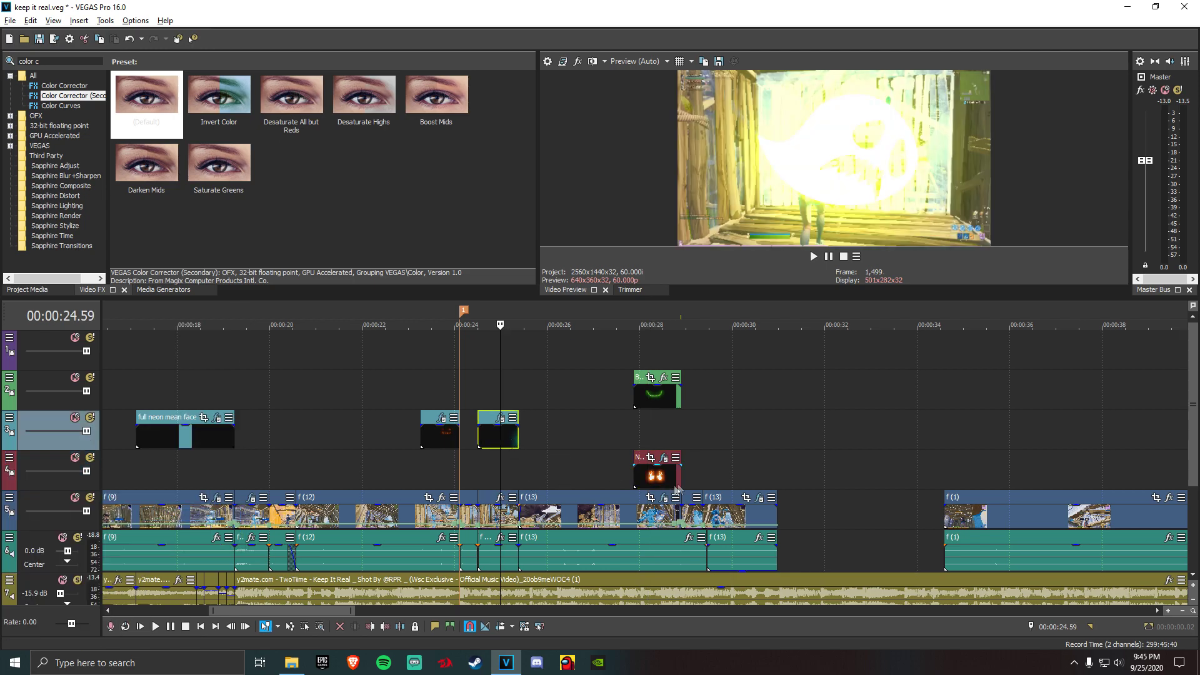
pyautogui.click(658, 478)
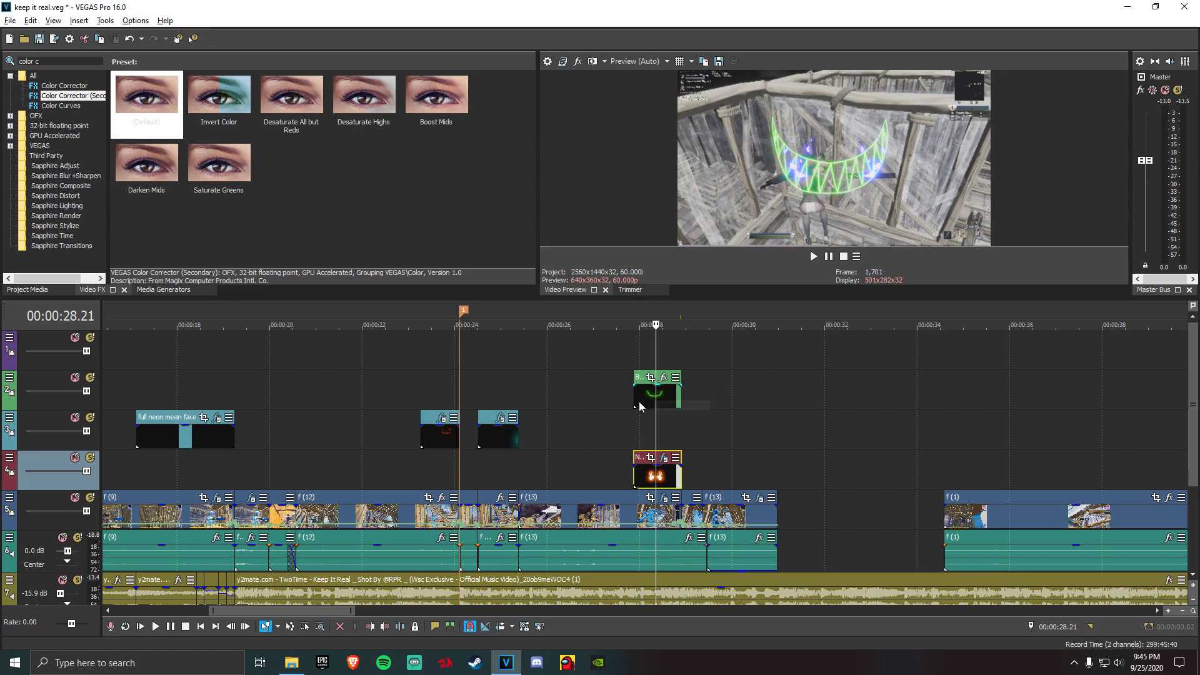
# Apply the default Color Corrector (Secondary) to By GouNter 1 (1) with Rotate hue at about 159, turning the smile purple
pyautogui.click(658, 394)
pyautogui.moveTo(63, 94); pyautogui.dragTo(651, 395)
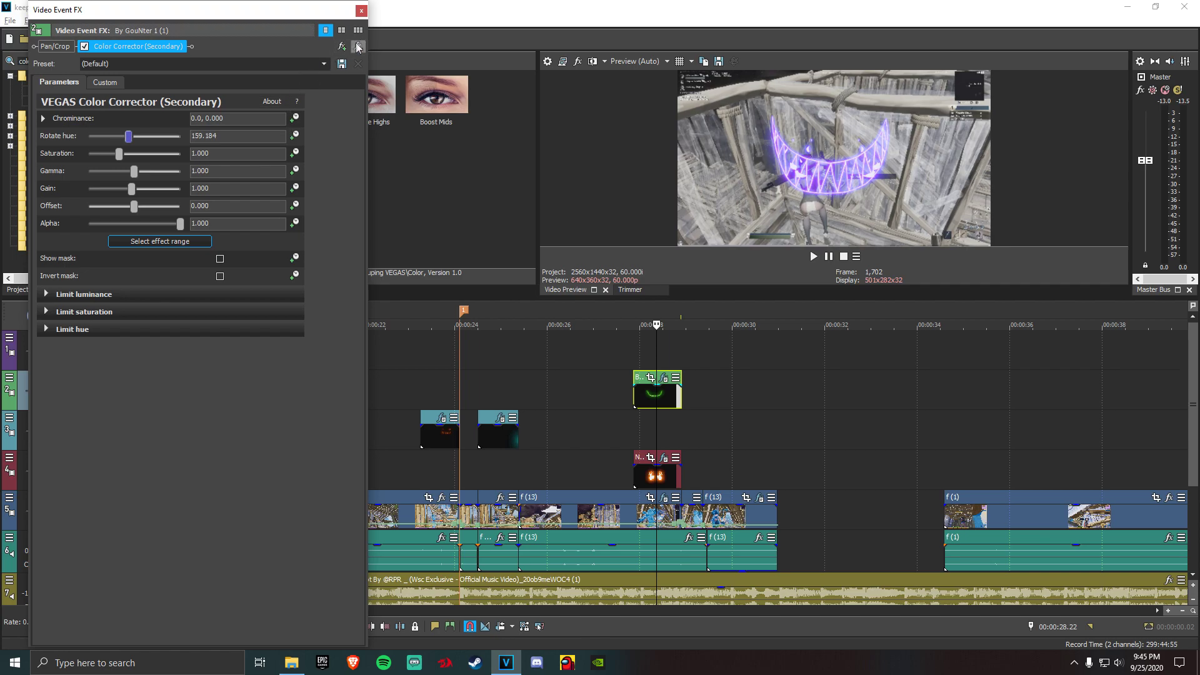
pyautogui.click(361, 11)
# Use Pan/Crop at 00:00:28.09 to move the By GouNter 1 (1) smile lower in the frame
pyautogui.click(667, 398)
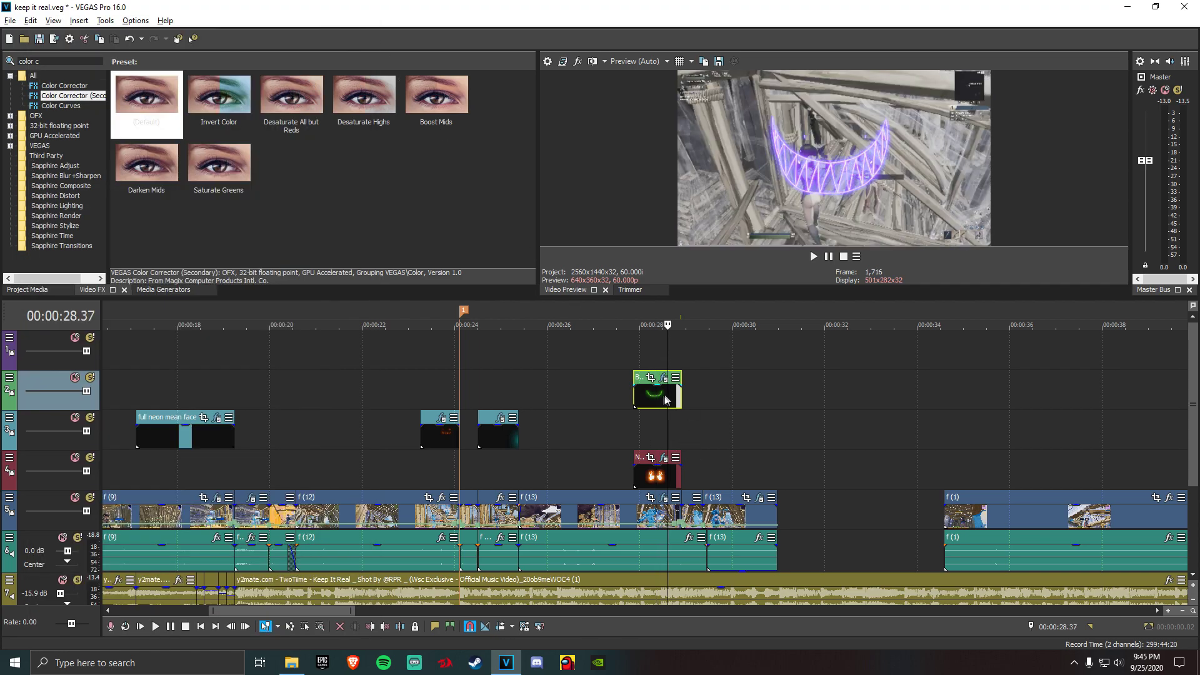
pyautogui.click(647, 402)
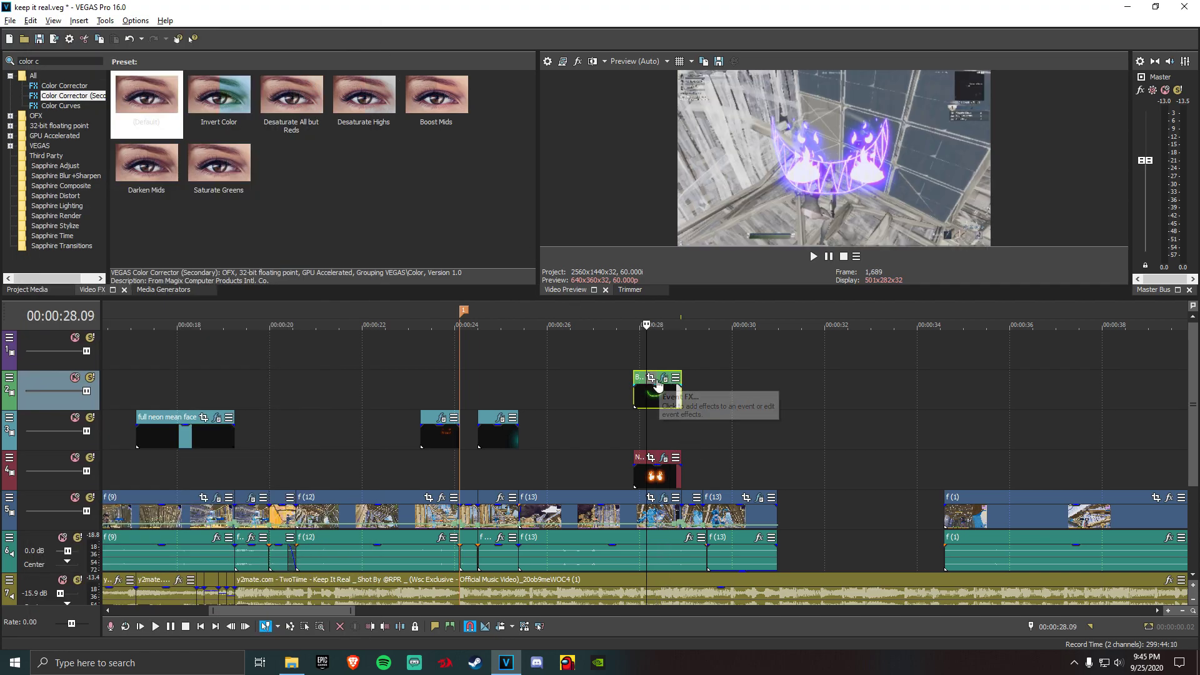
pyautogui.click(651, 378)
pyautogui.moveTo(332, 332); pyautogui.dragTo(261, 295)
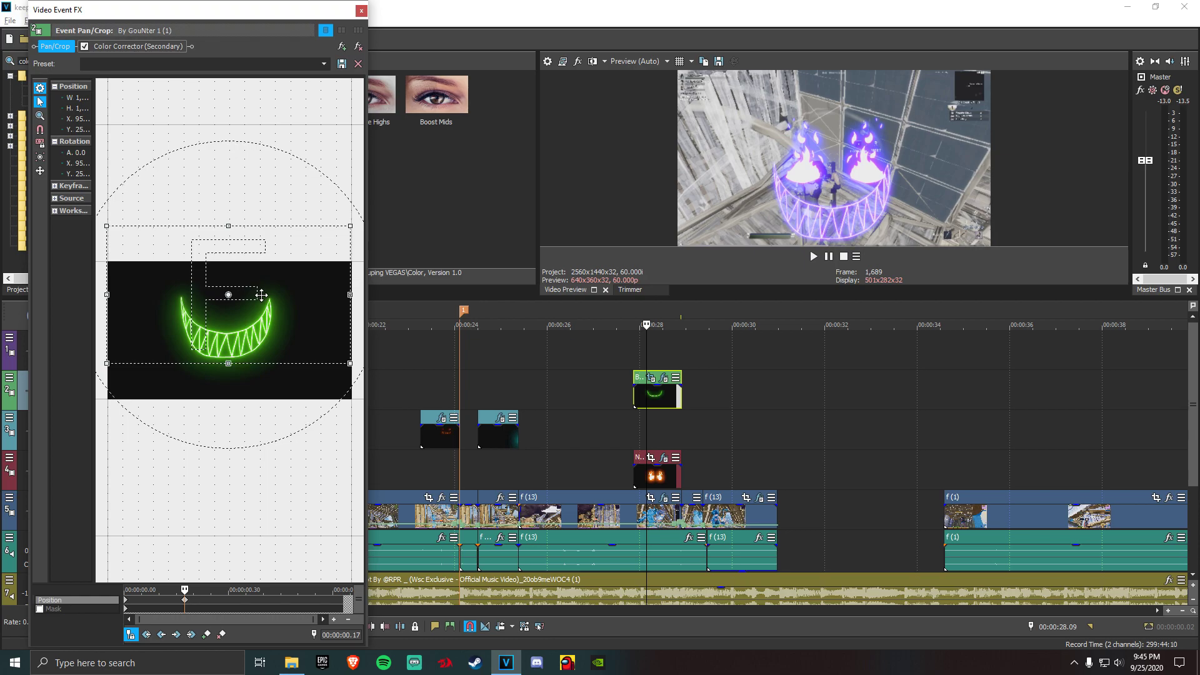
pyautogui.click(361, 11)
pyautogui.click(642, 397)
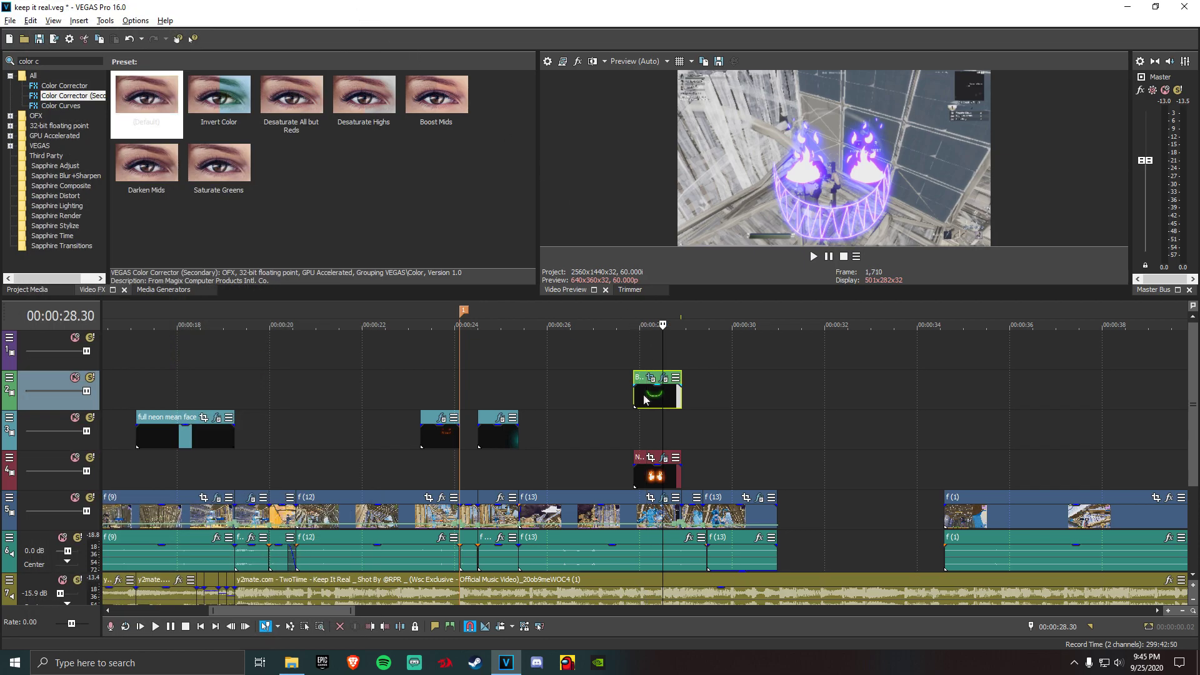
# Use Pan/Crop at 00:00:28.32 to raise the Neon fx pack ( lit ) 28 eyes above the smile, and check their position along the clip
pyautogui.click(664, 476)
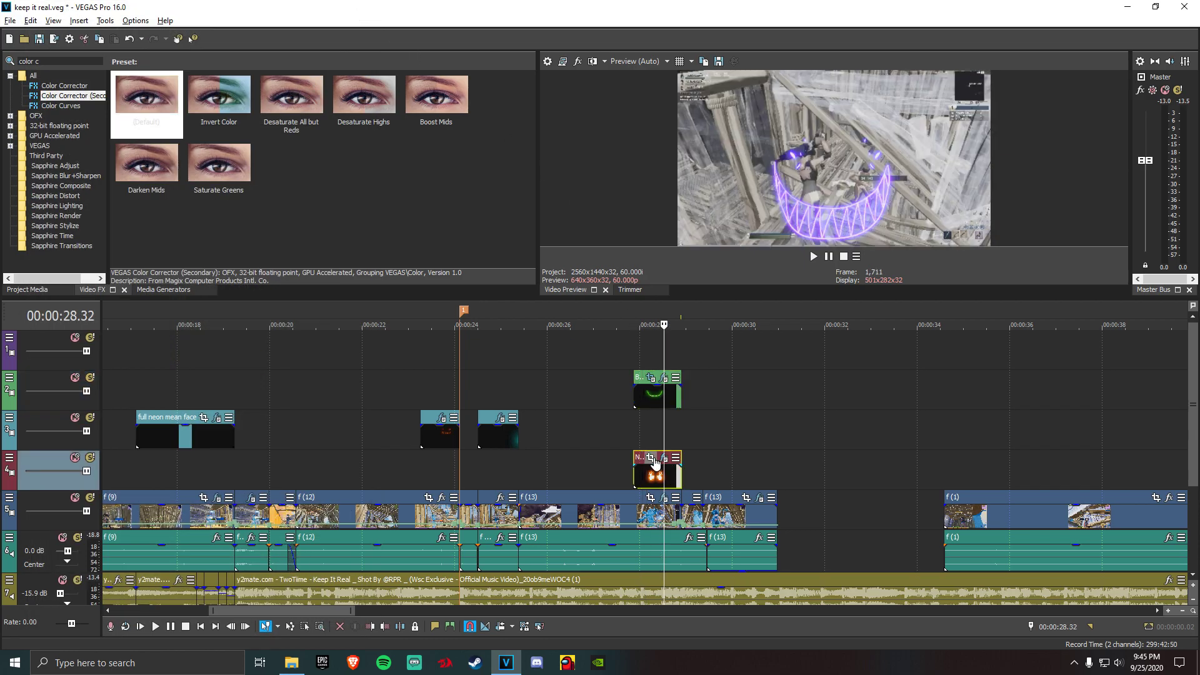
pyautogui.click(654, 462)
pyautogui.moveTo(290, 327); pyautogui.dragTo(253, 363)
pyautogui.click(642, 405)
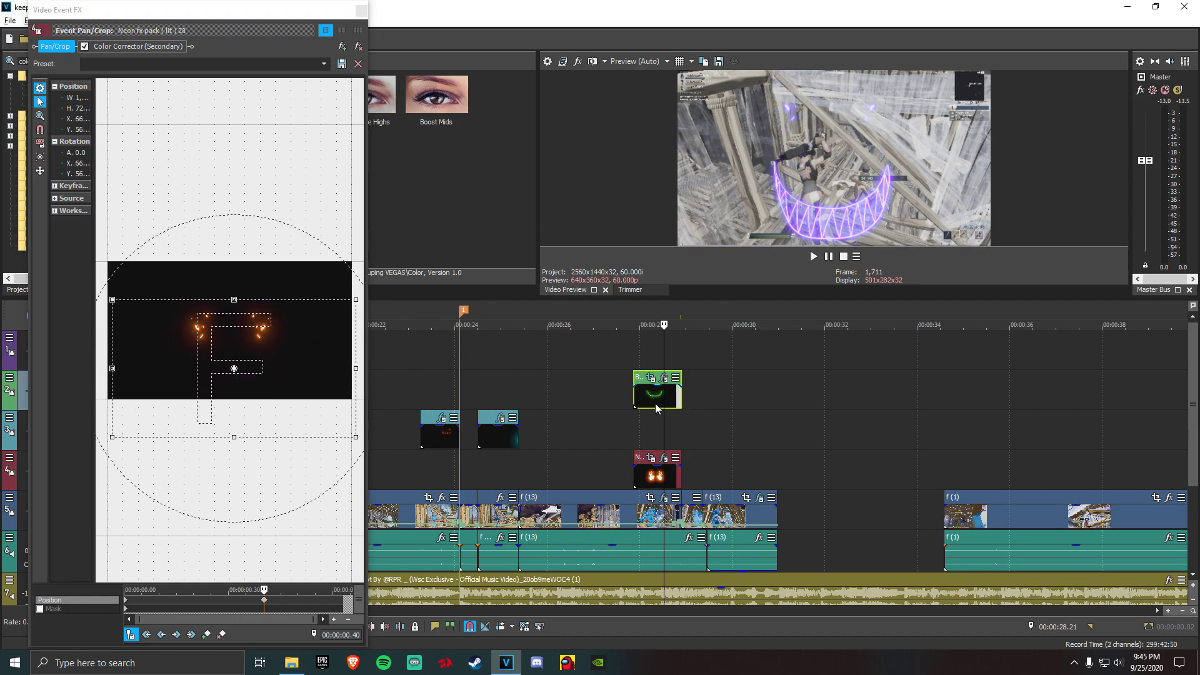
pyautogui.click(643, 484)
pyautogui.click(641, 484)
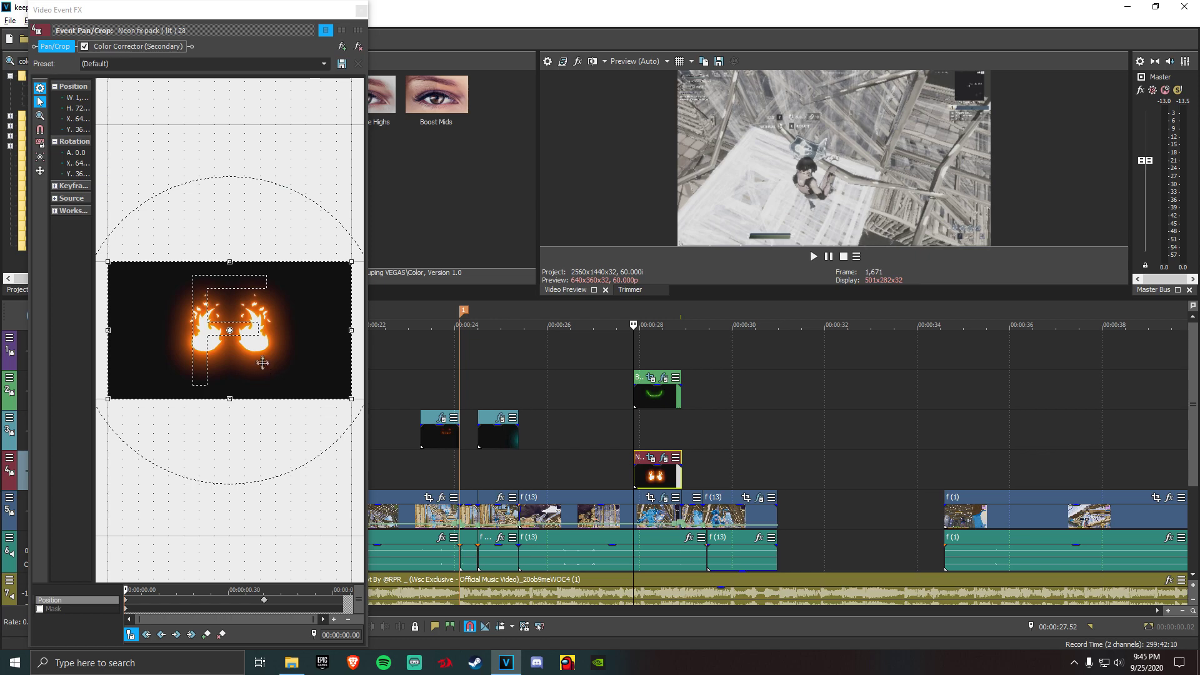
pyautogui.click(658, 478)
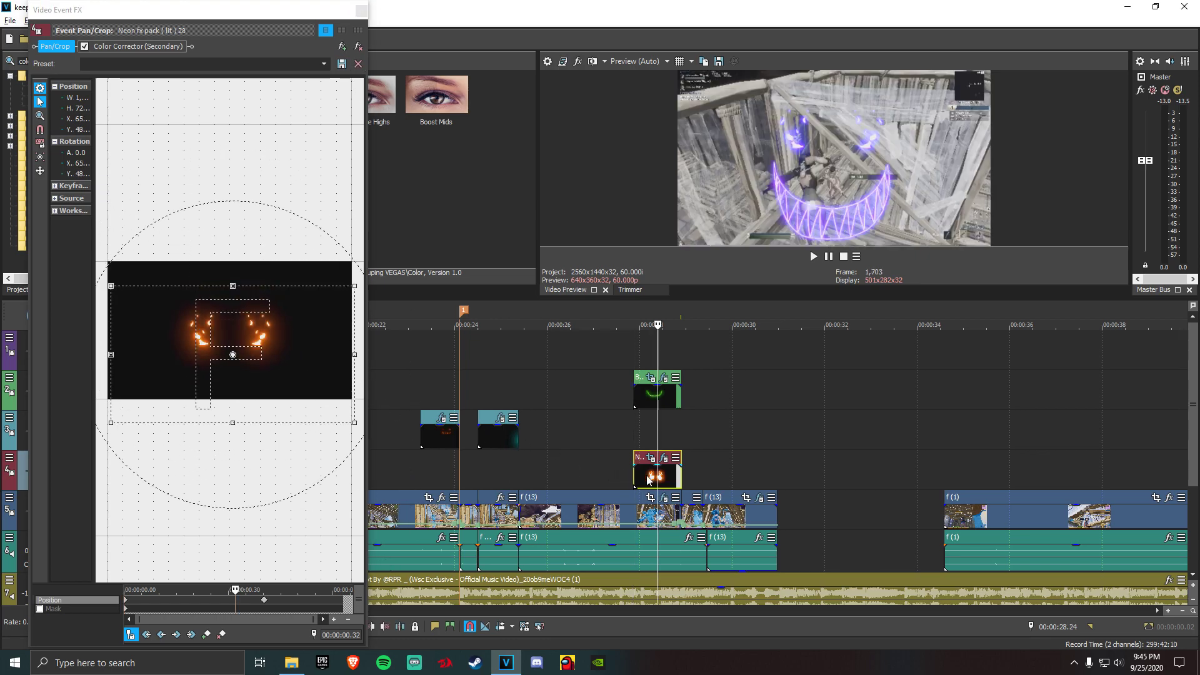
pyautogui.click(361, 11)
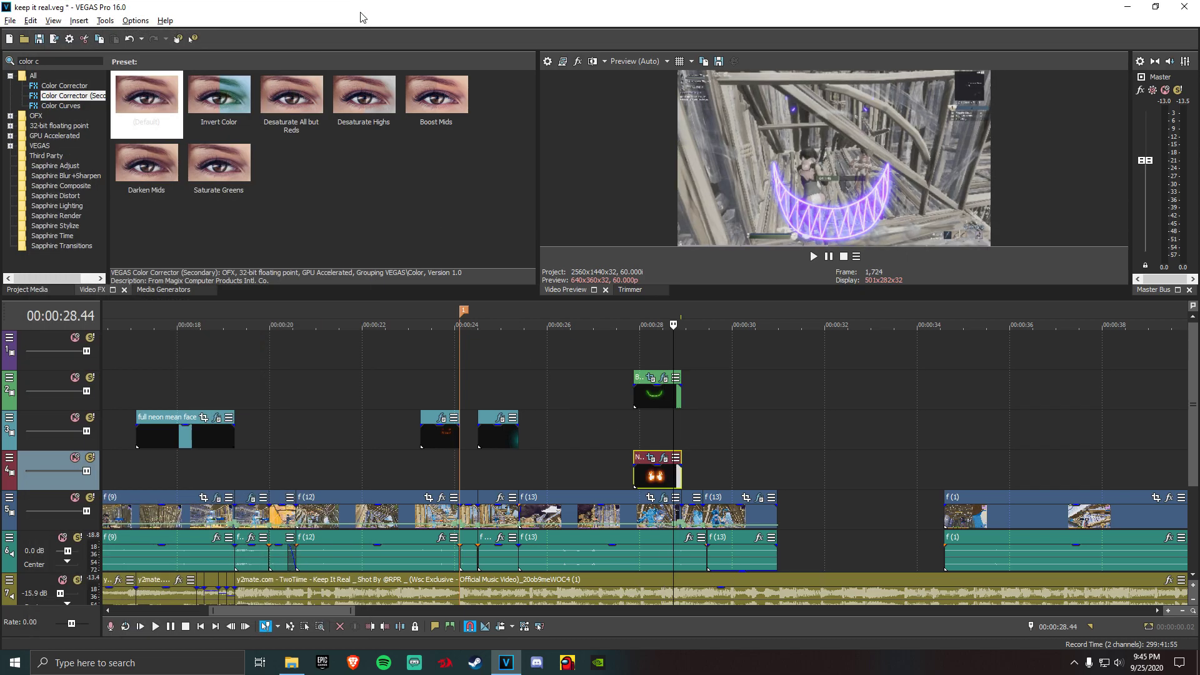
# Try trimming the start of the Neon fx pack ( lit ) 28 clip to 00:00:28.22, and extend it back to its original start
pyautogui.click(662, 482)
pyautogui.click(648, 475)
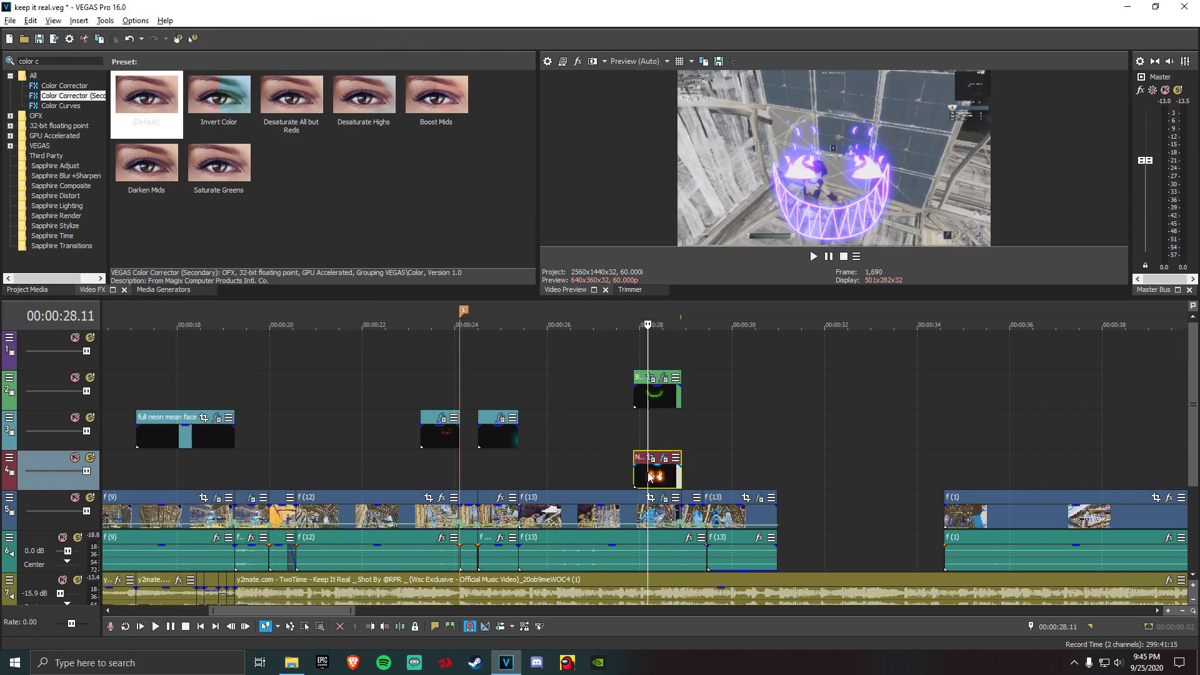
pyautogui.click(658, 476)
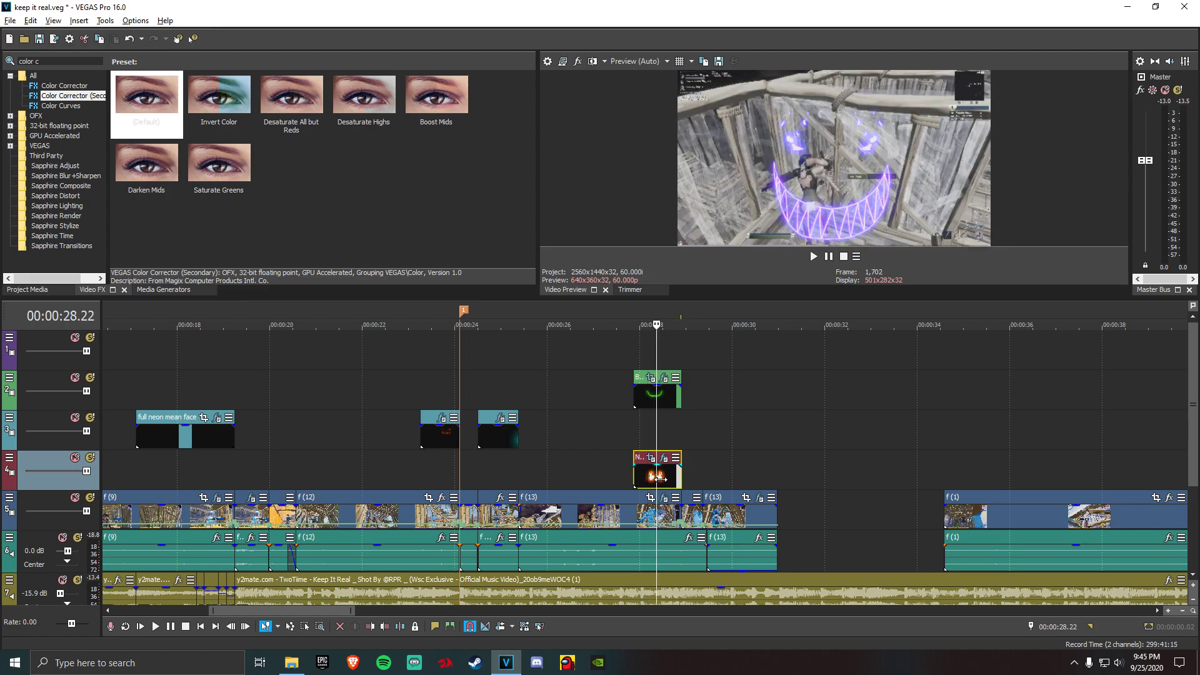
pyautogui.click(386, 627)
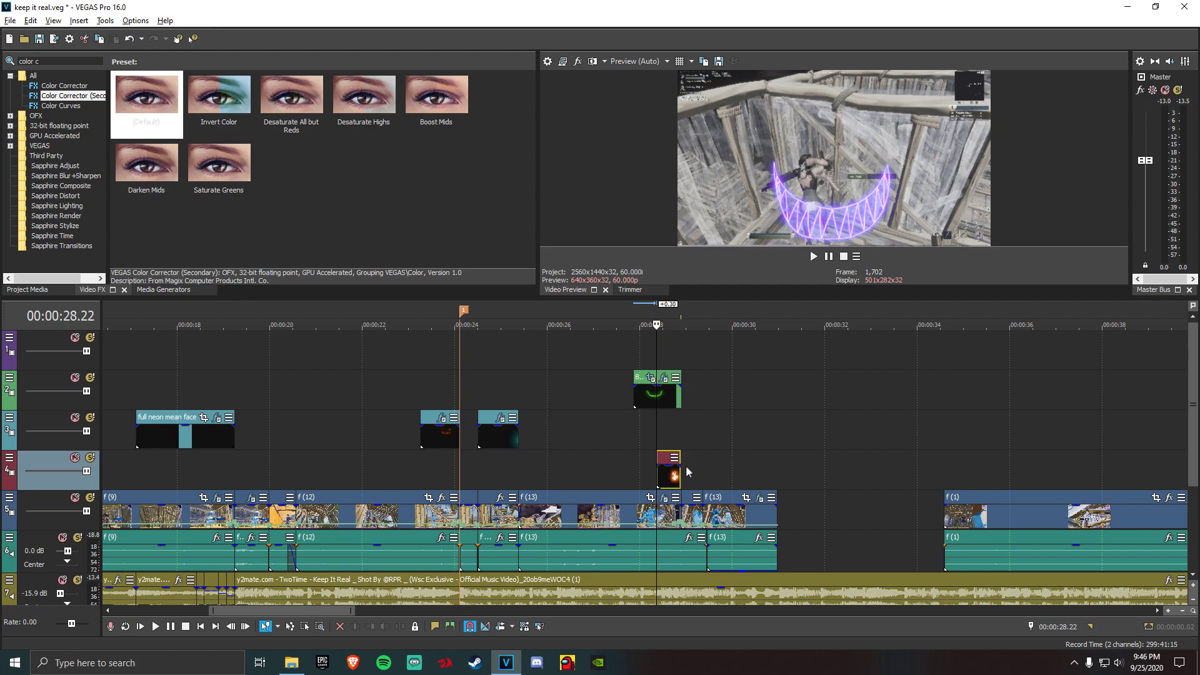
pyautogui.click(681, 478)
pyautogui.click(681, 396)
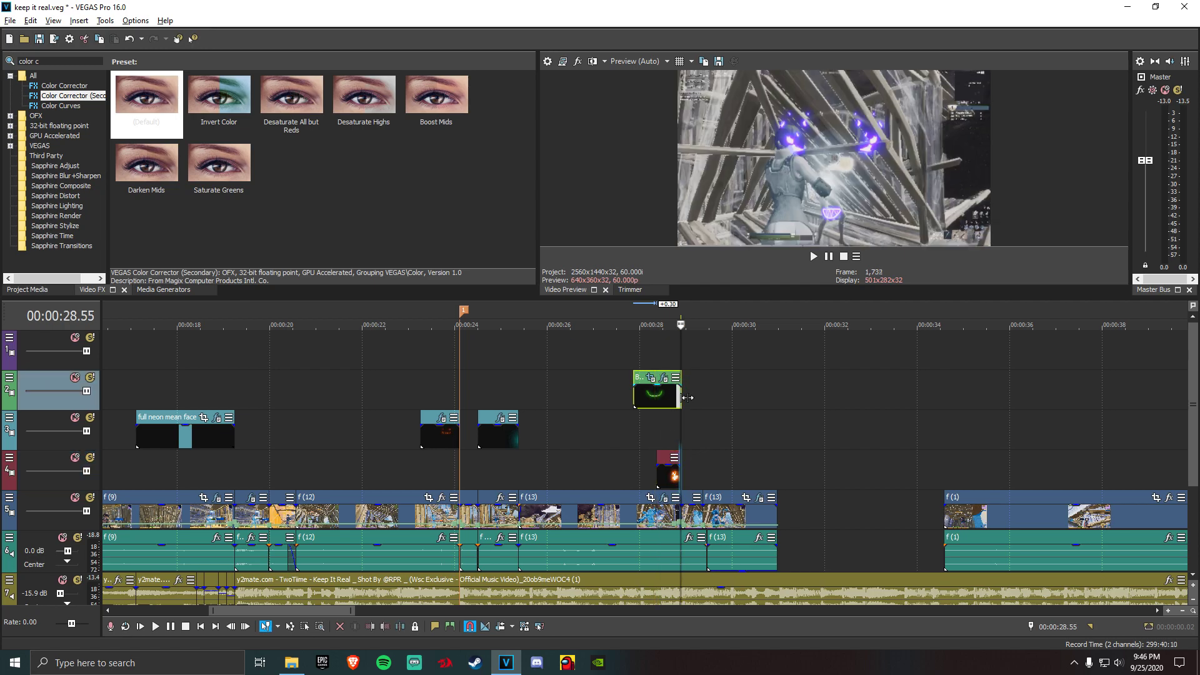
pyautogui.click(666, 478)
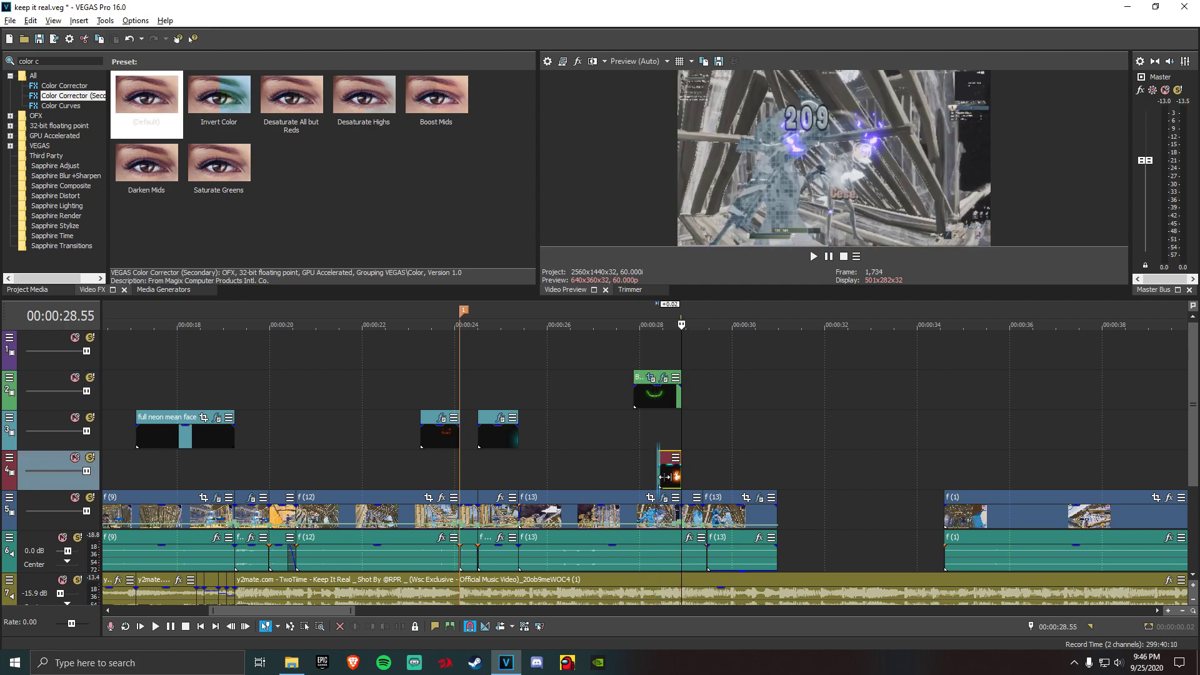
pyautogui.moveTo(657, 476); pyautogui.dragTo(639, 476)
# Use Pan/Crop at 00:00:28.07 to shift the Neon fx pack ( lit ) 28 flame eyes straight up above the smile
pyautogui.click(644, 476)
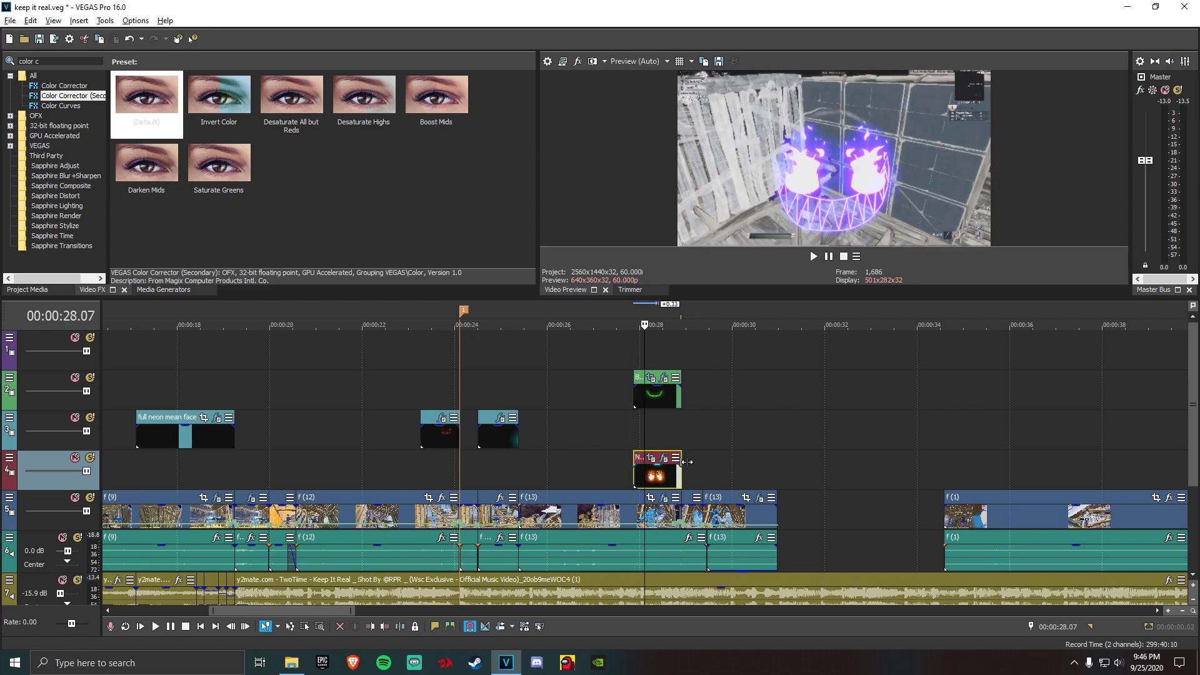
pyautogui.click(652, 458)
pyautogui.moveTo(237, 324); pyautogui.dragTo(238, 361)
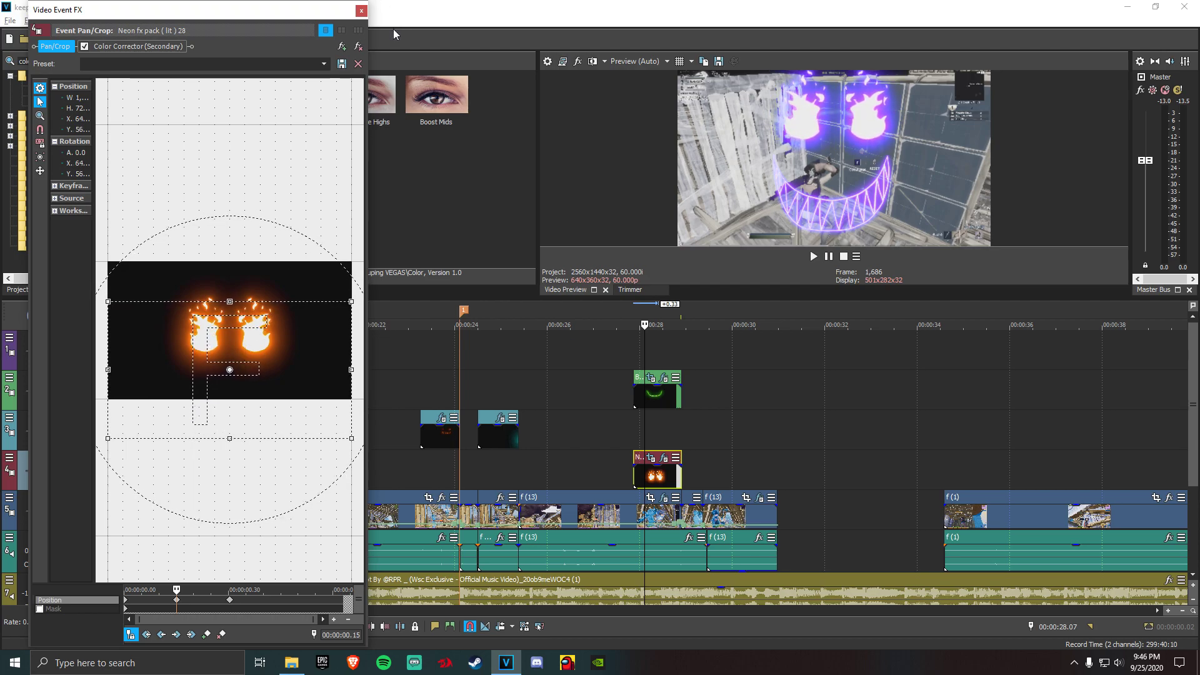
# Use Pan/Crop at 00:00:28.18 to move the By GouNter 1 (1) smile slightly lower beneath the flame eyes
pyautogui.click(362, 11)
pyautogui.click(653, 391)
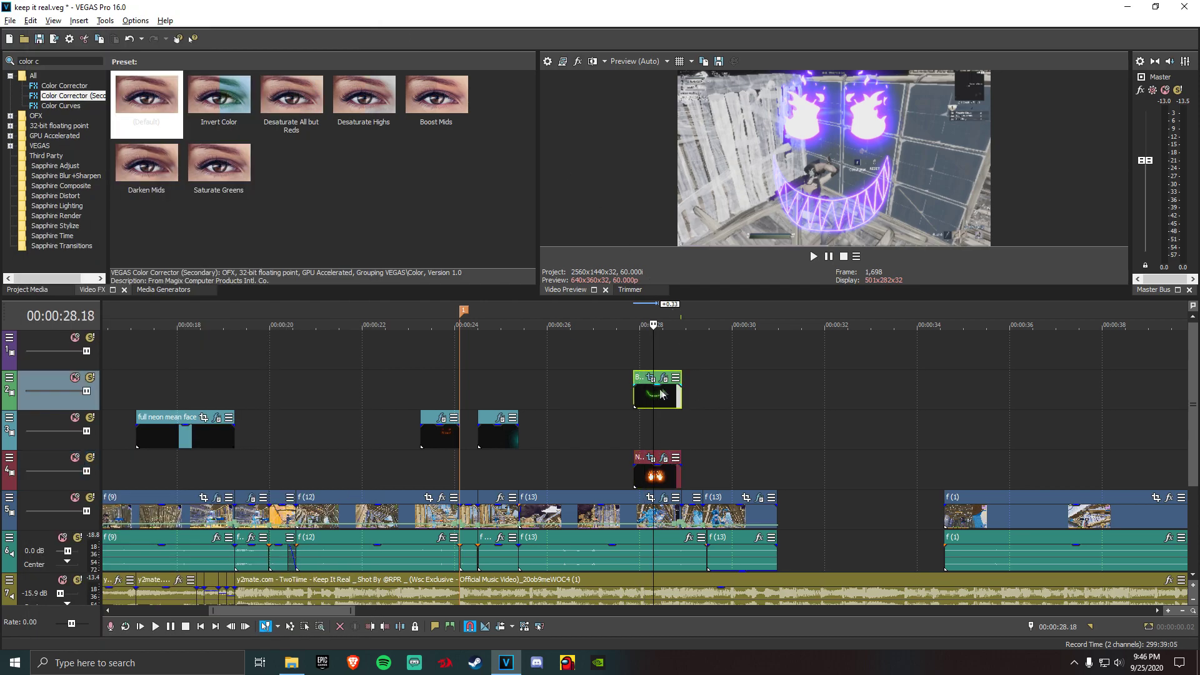
pyautogui.click(651, 378)
pyautogui.moveTo(233, 335); pyautogui.dragTo(234, 337)
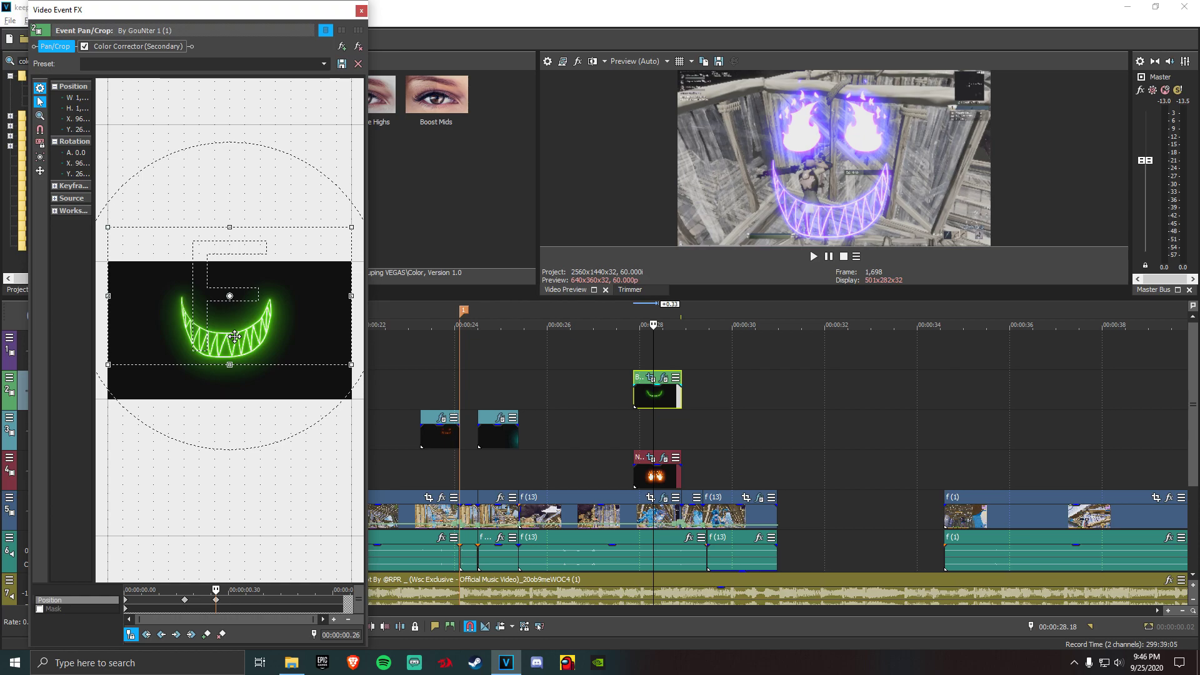
pyautogui.moveTo(235, 336); pyautogui.dragTo(235, 333)
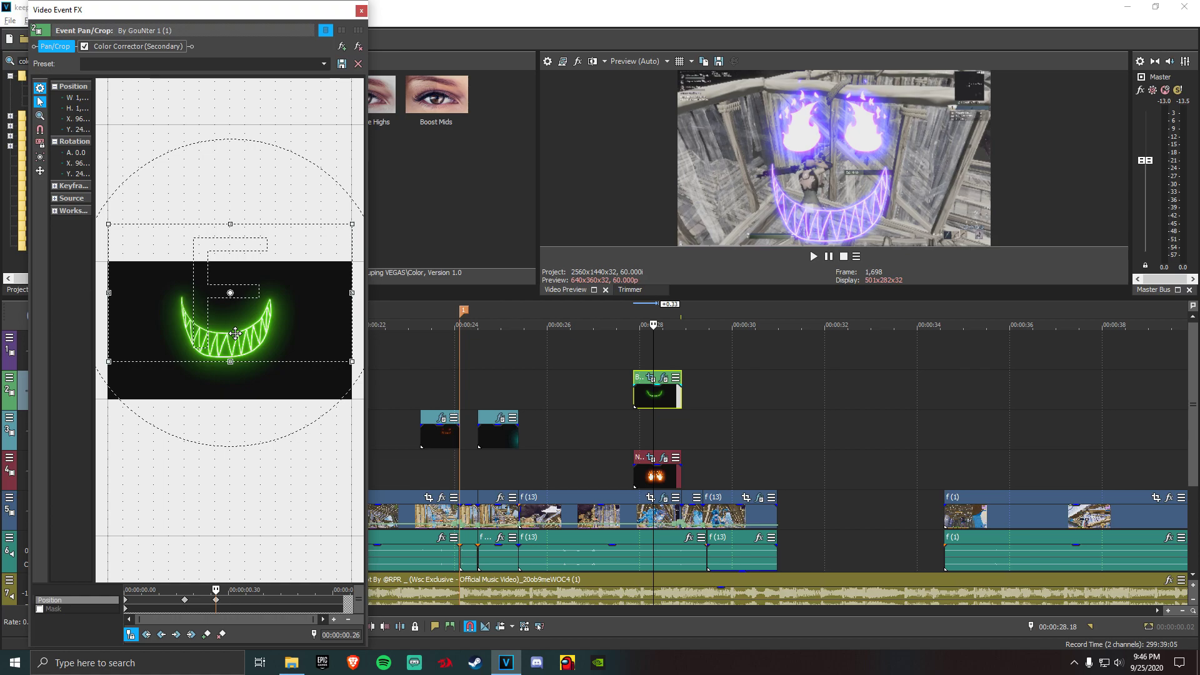
pyautogui.click(362, 11)
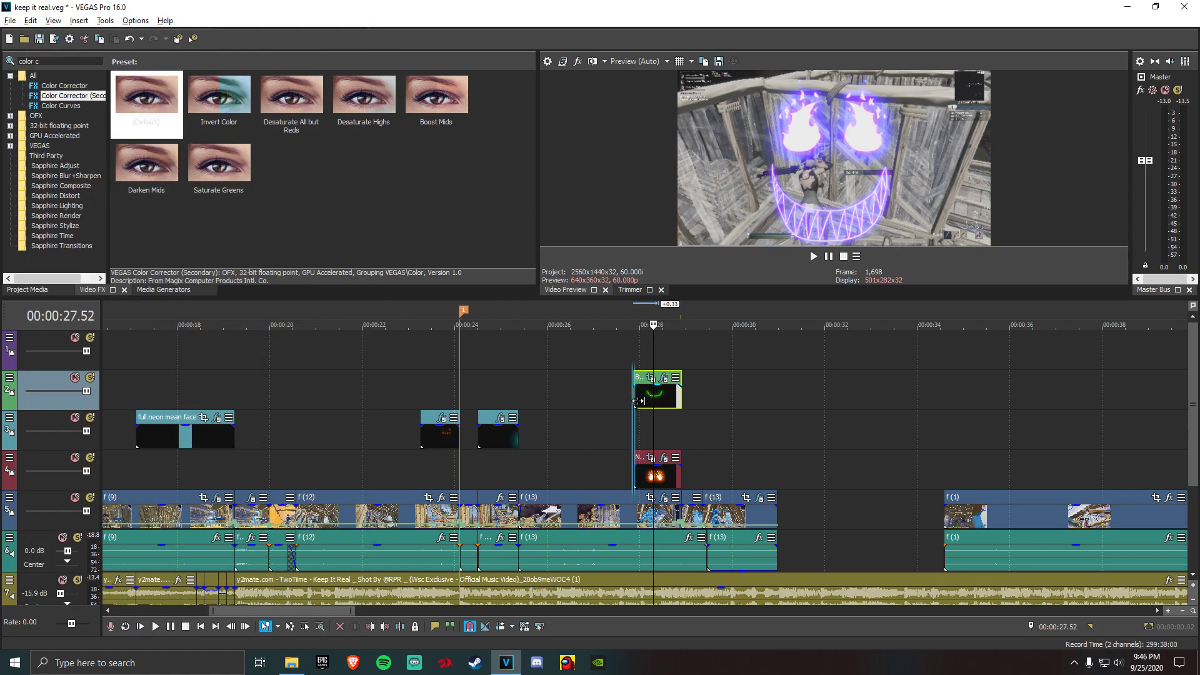
# Play the section around the smile and flame eyes several times from 00:00:27.52 and 00:00:27.30 to check their placement and timing
pyautogui.click(639, 401)
pyautogui.click(156, 627)
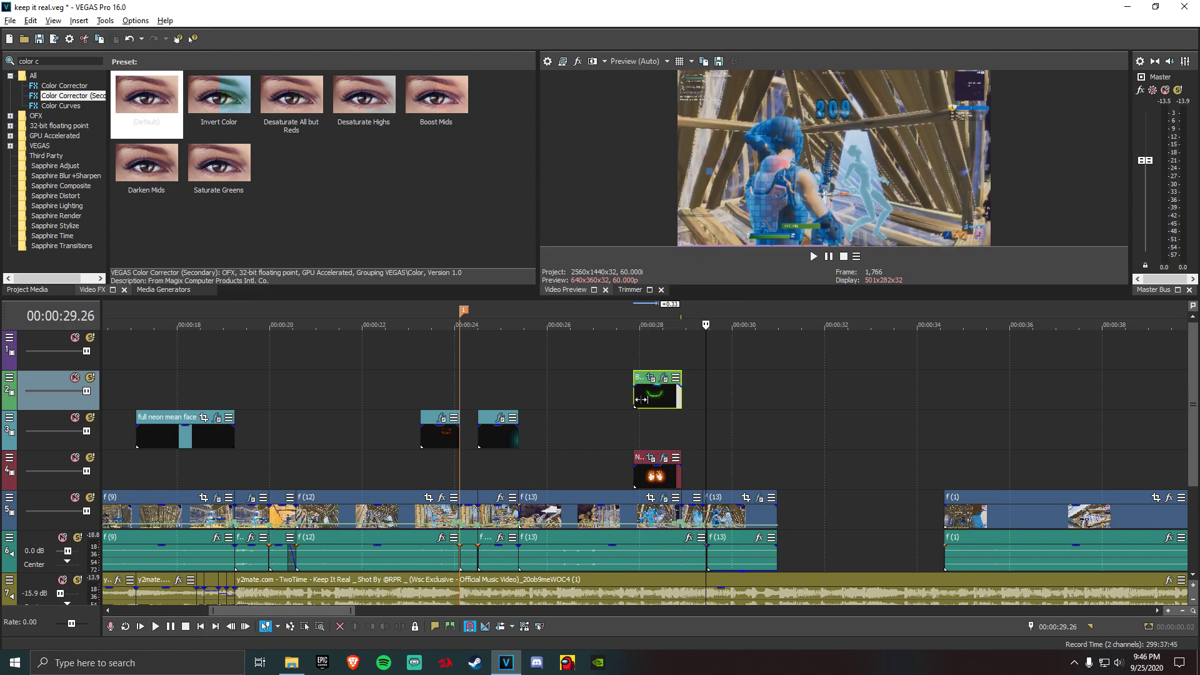
pyautogui.click(186, 626)
pyautogui.click(156, 628)
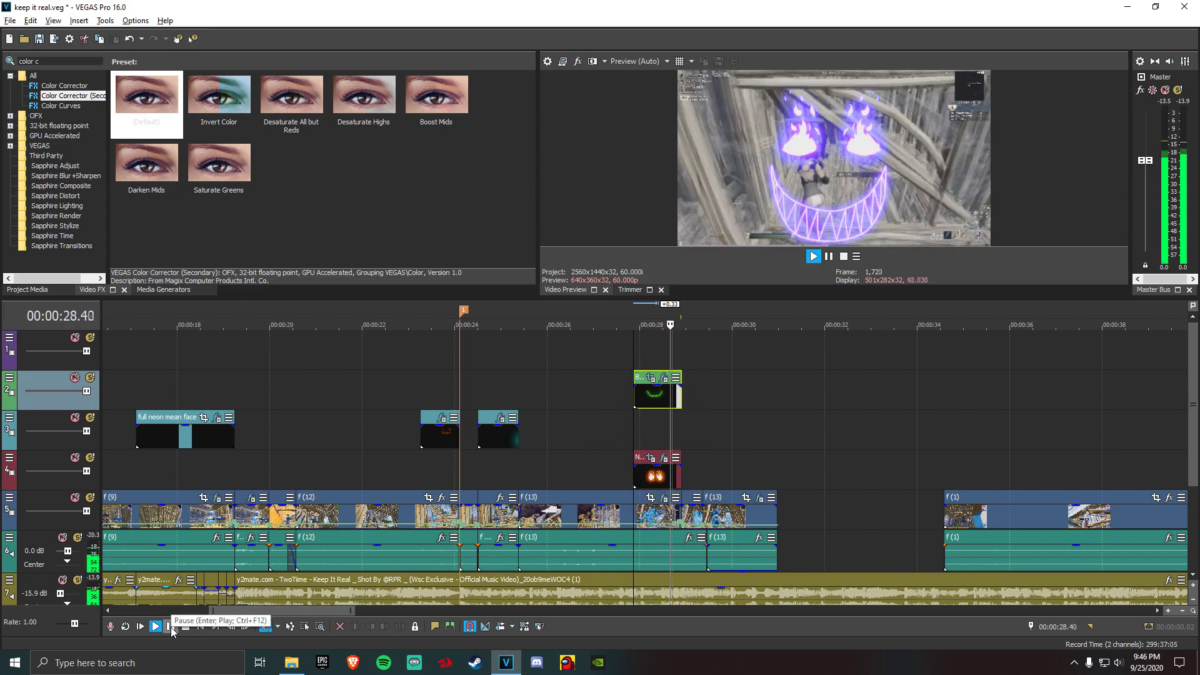
pyautogui.press('Return')
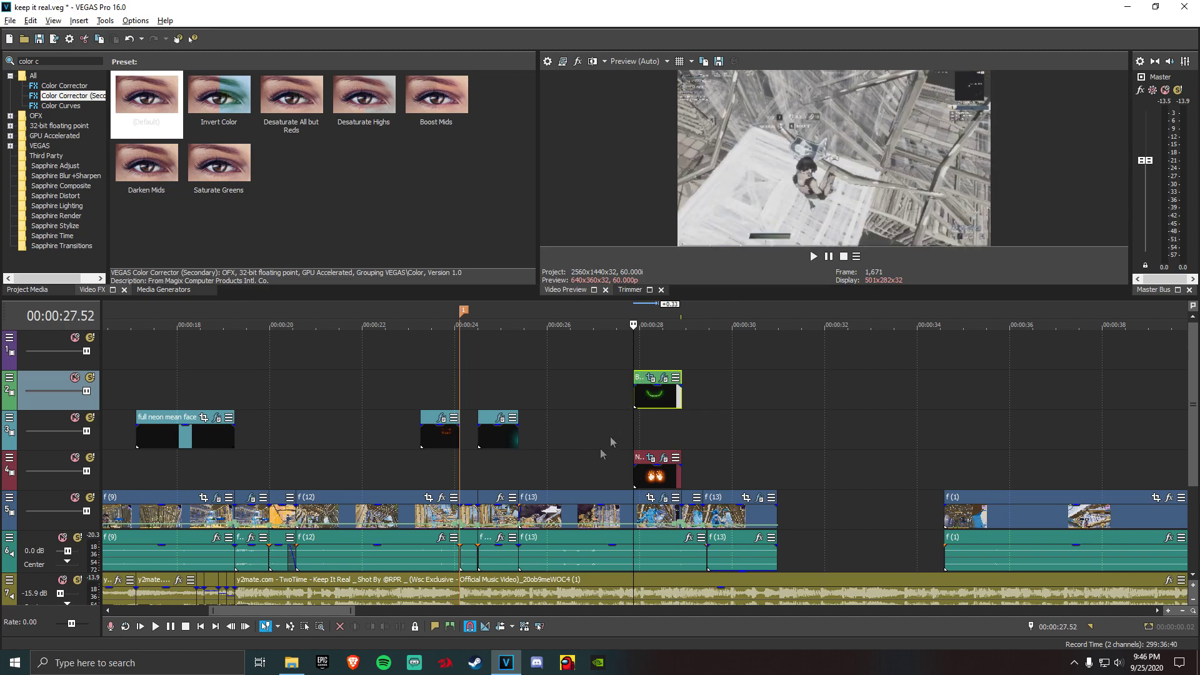
pyautogui.click(156, 627)
pyautogui.click(171, 627)
pyautogui.click(171, 627)
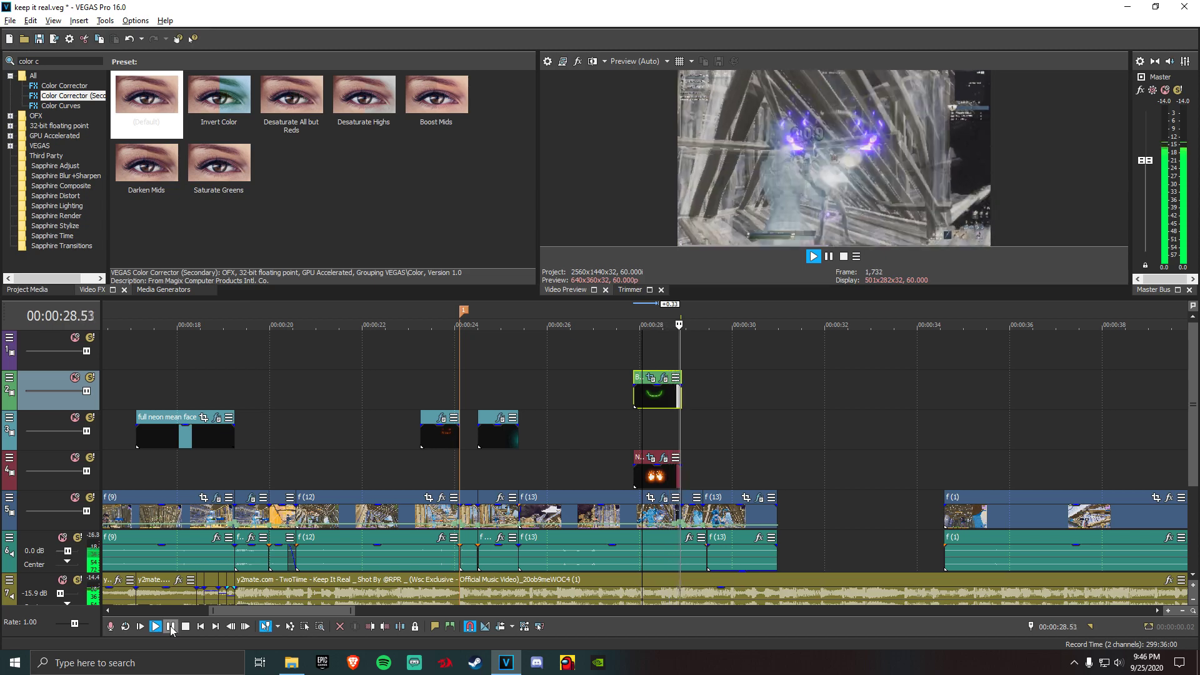
pyautogui.click(170, 627)
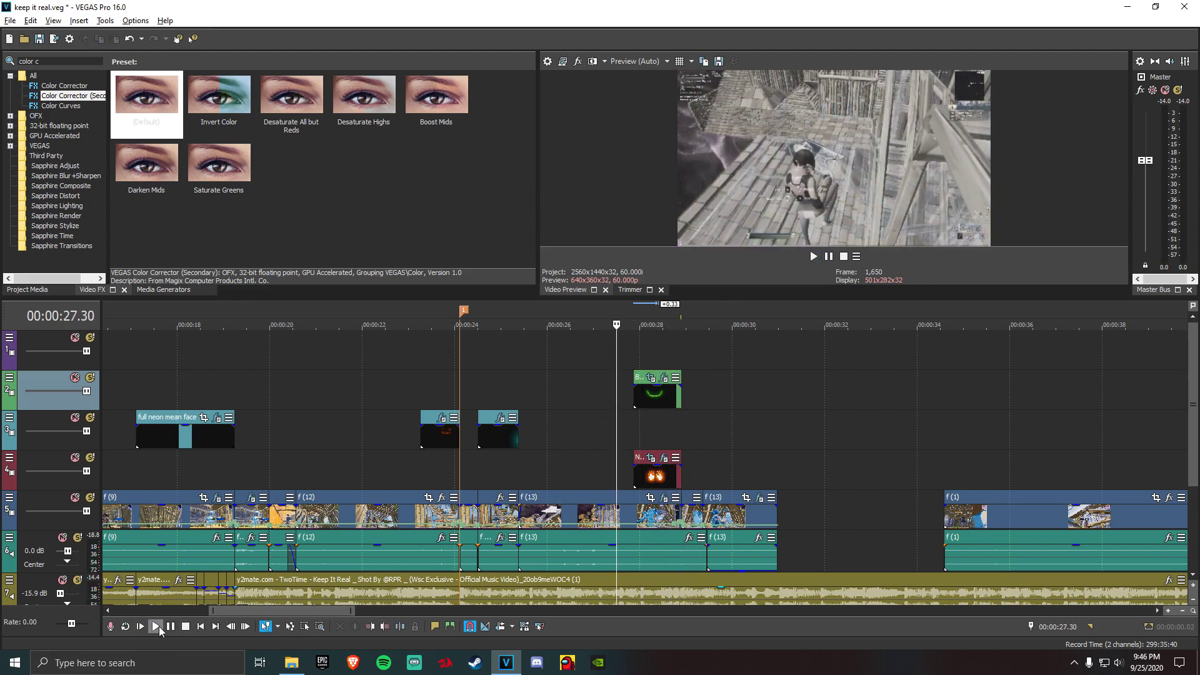
pyautogui.click(156, 626)
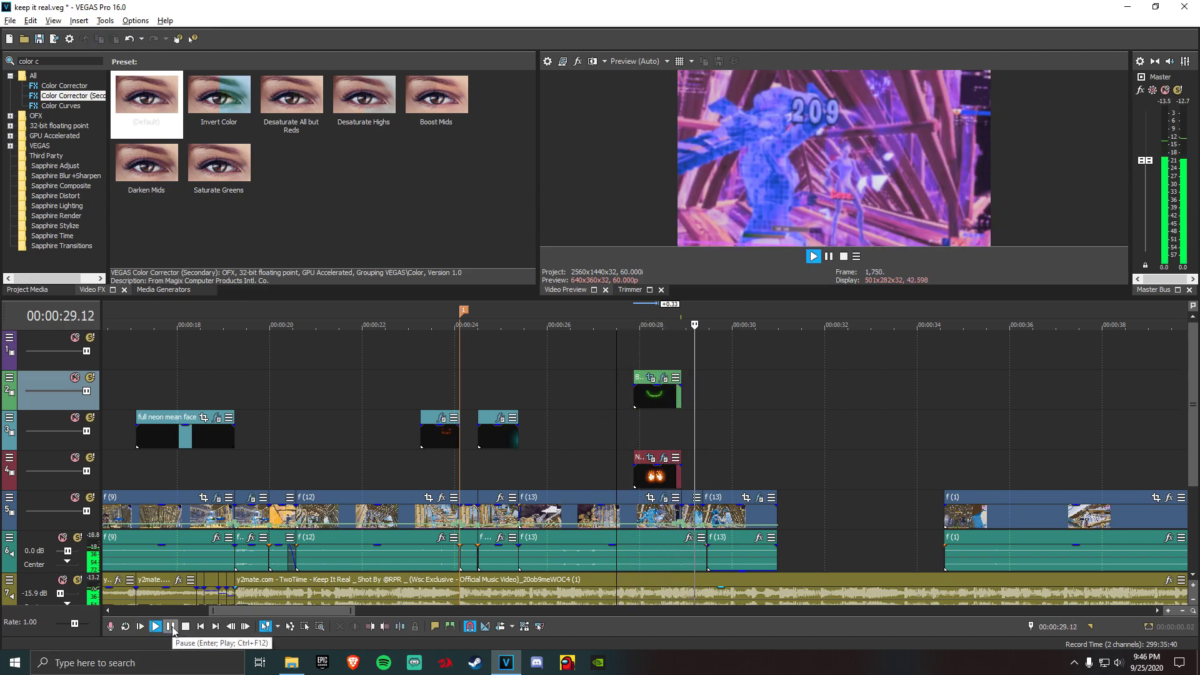
pyautogui.click(170, 627)
# Check the Pan/Crop position values of the By GouNter 1 (1) smile at the clip's start, 00:00:27.52
pyautogui.click(640, 401)
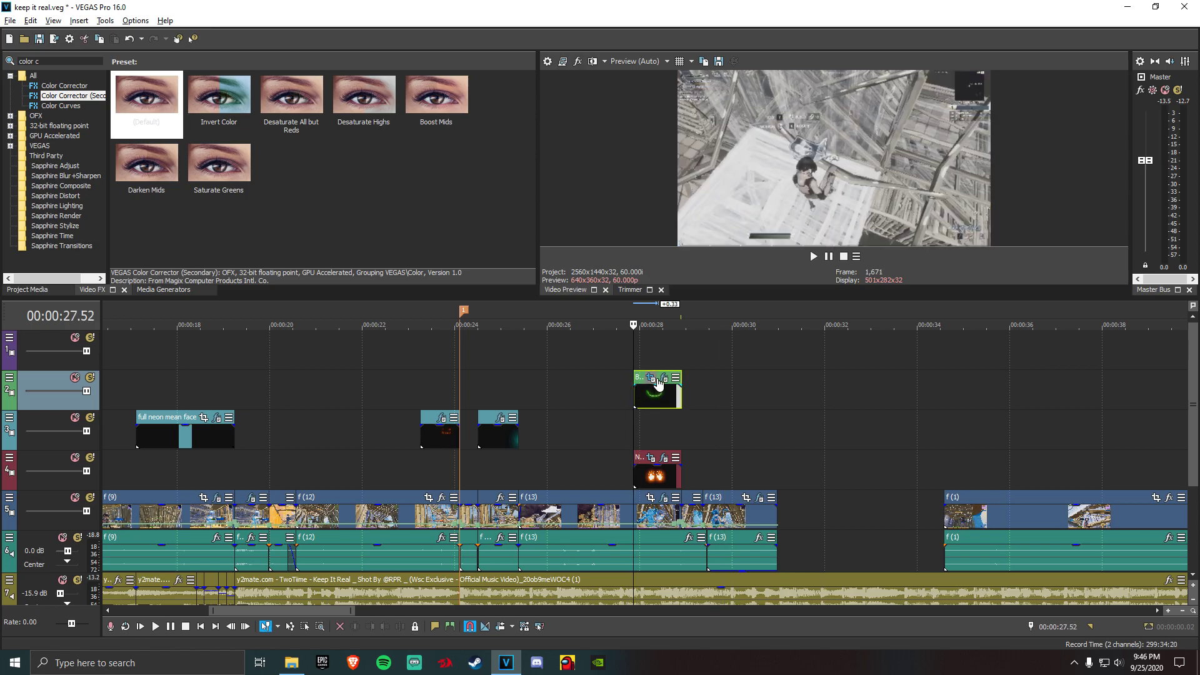
pyautogui.click(650, 377)
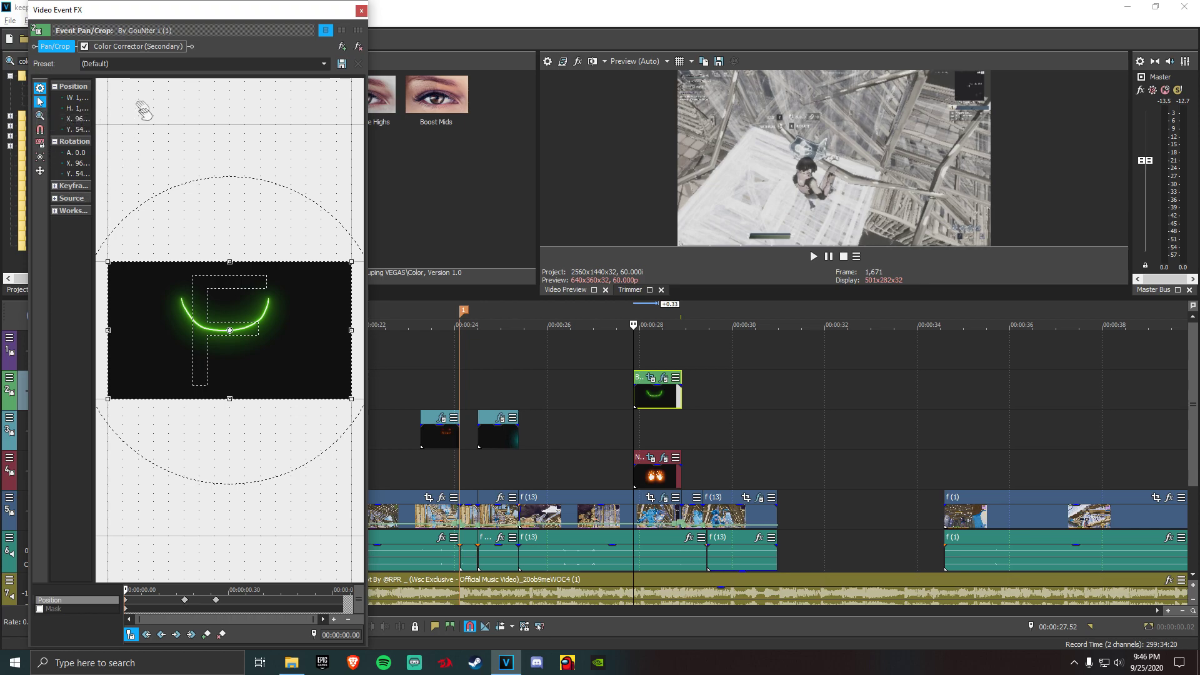
pyautogui.click(41, 90)
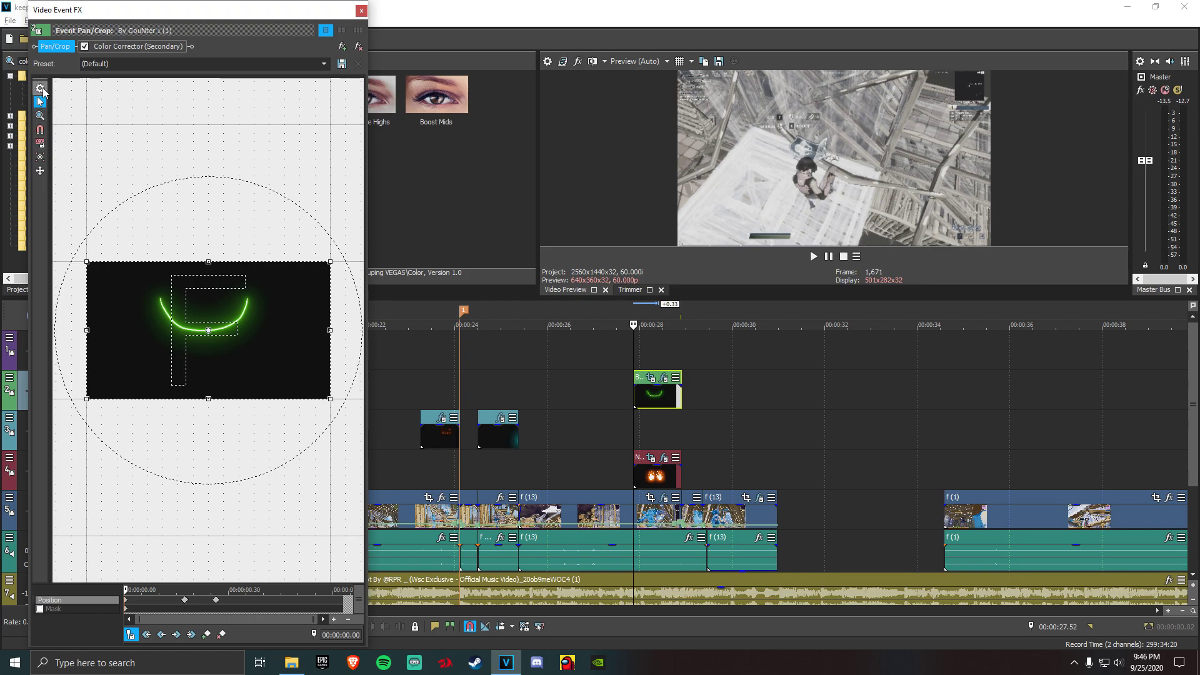
pyautogui.click(42, 91)
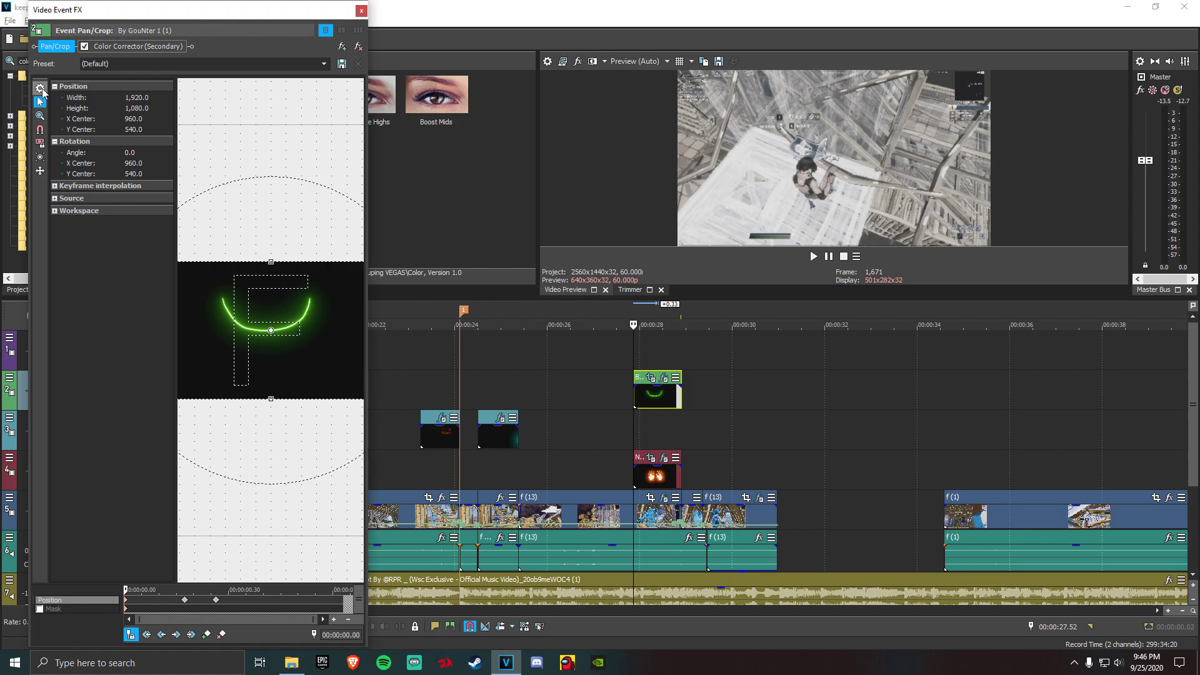
pyautogui.click(361, 12)
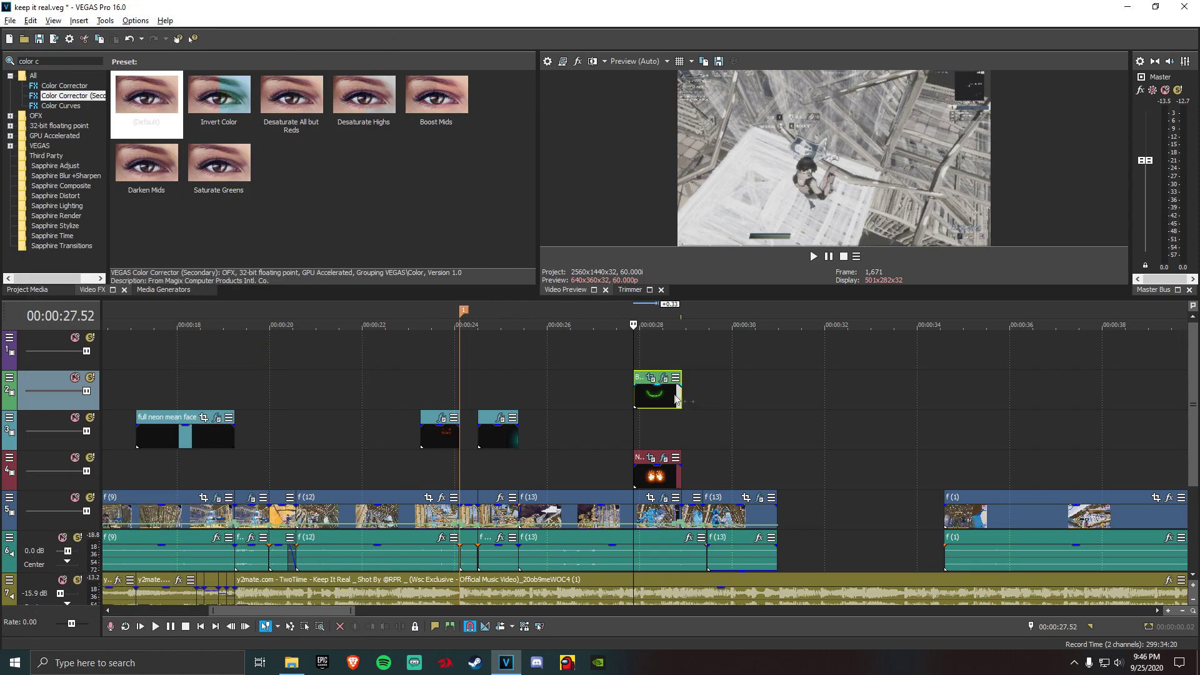
# Replay from 00:00:27.52 through the end of the last f (13) clip to judge where it should end
pyautogui.click(156, 628)
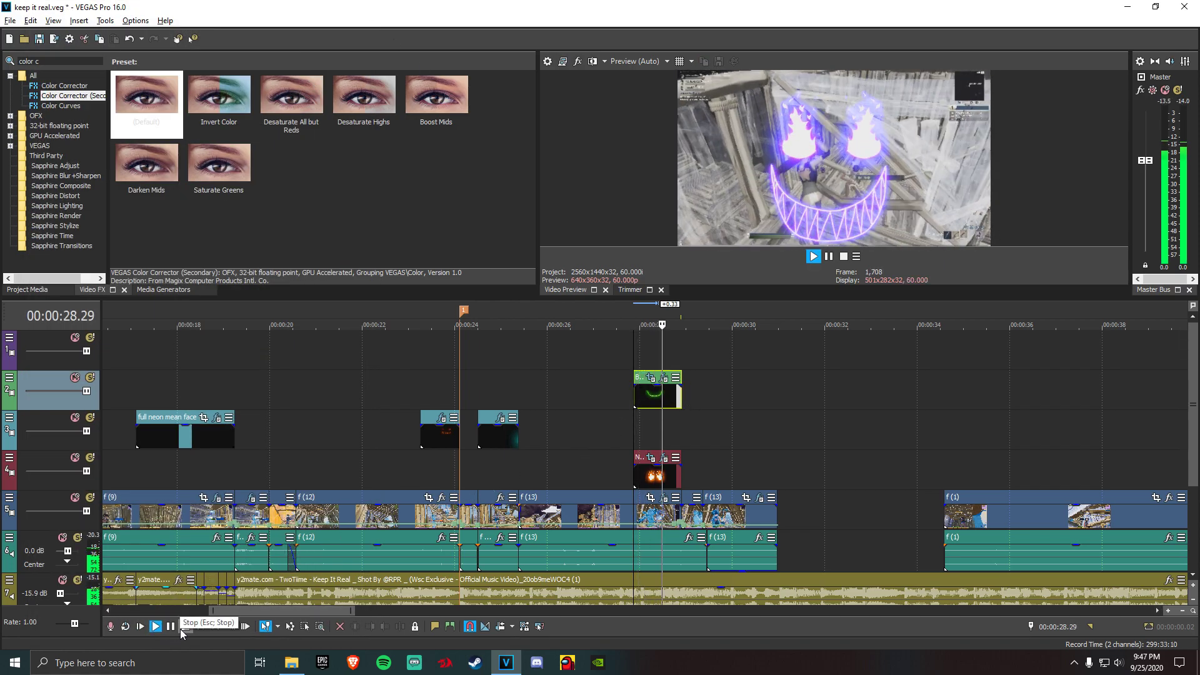
pyautogui.scroll(-6, 541, 446)
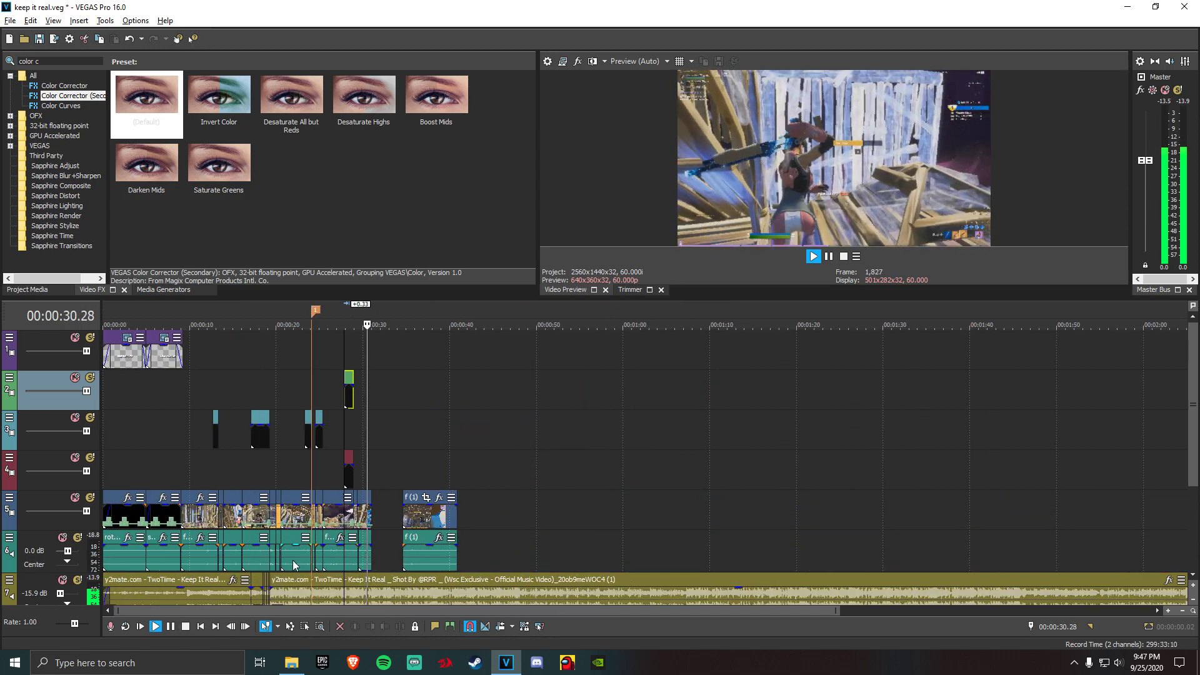
pyautogui.click(156, 626)
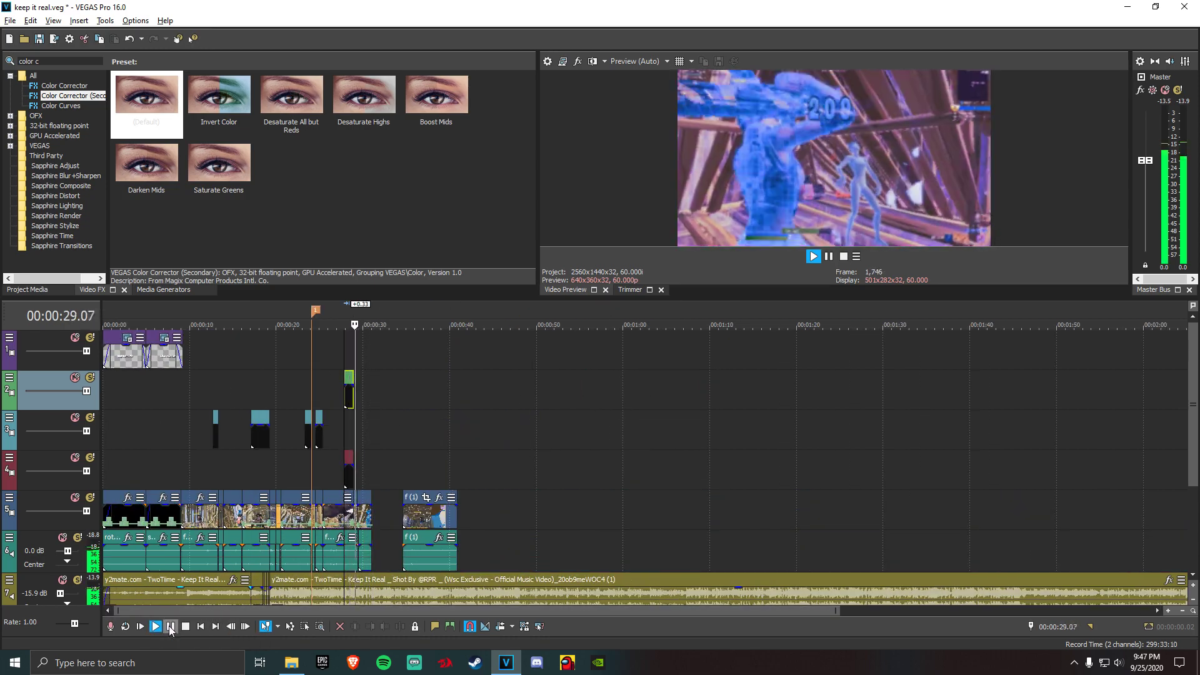
pyautogui.click(170, 626)
pyautogui.scroll(3, 509, 462)
pyautogui.click(597, 397)
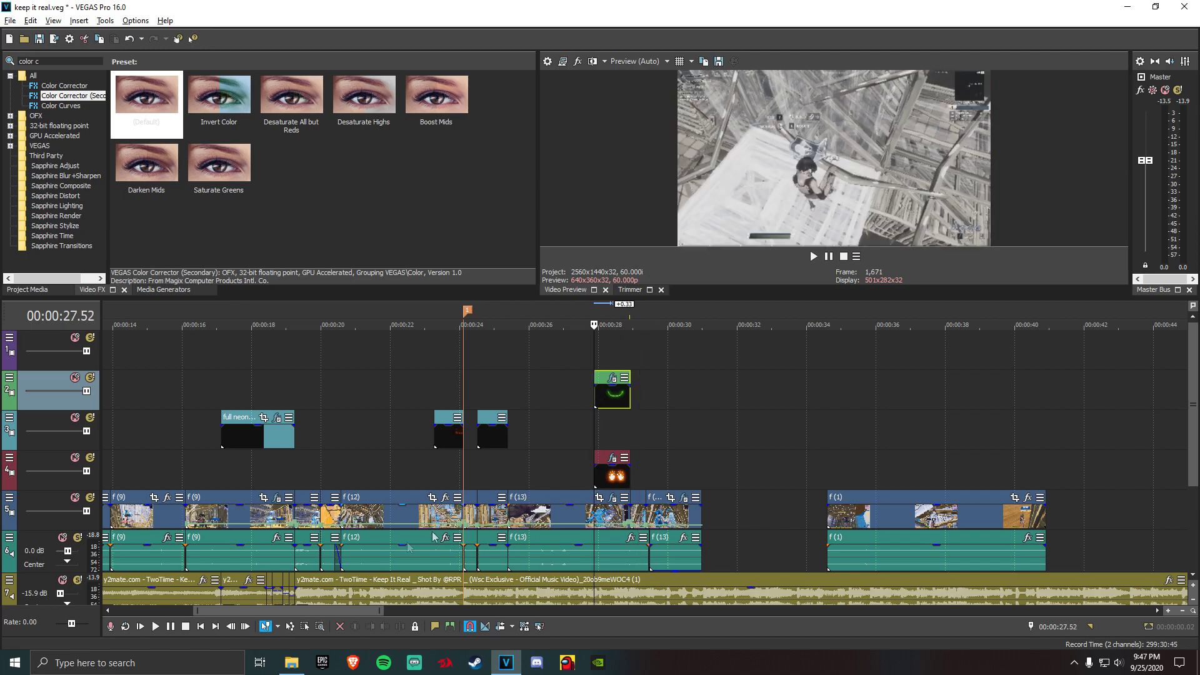
pyautogui.click(156, 626)
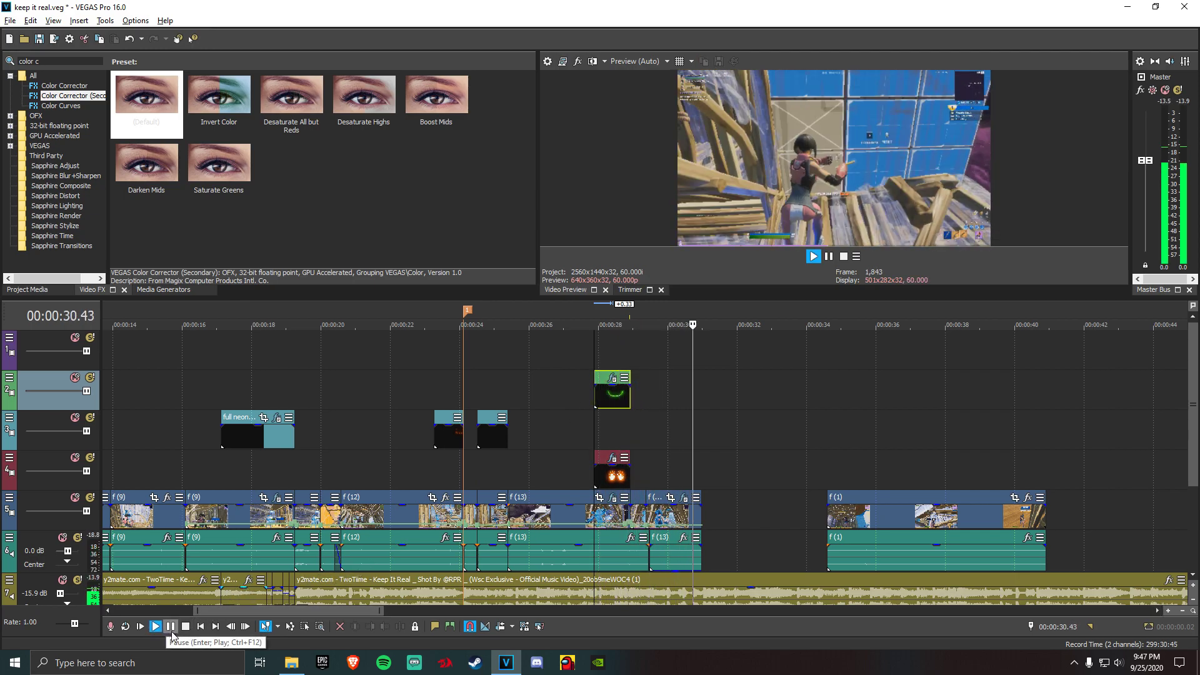
pyautogui.click(171, 627)
# Trim the end of the last f (13) clip's video and audio to 00:00:30.25
pyautogui.scroll(2, 609, 506)
pyautogui.scroll(2, 609, 506)
pyautogui.click(604, 519)
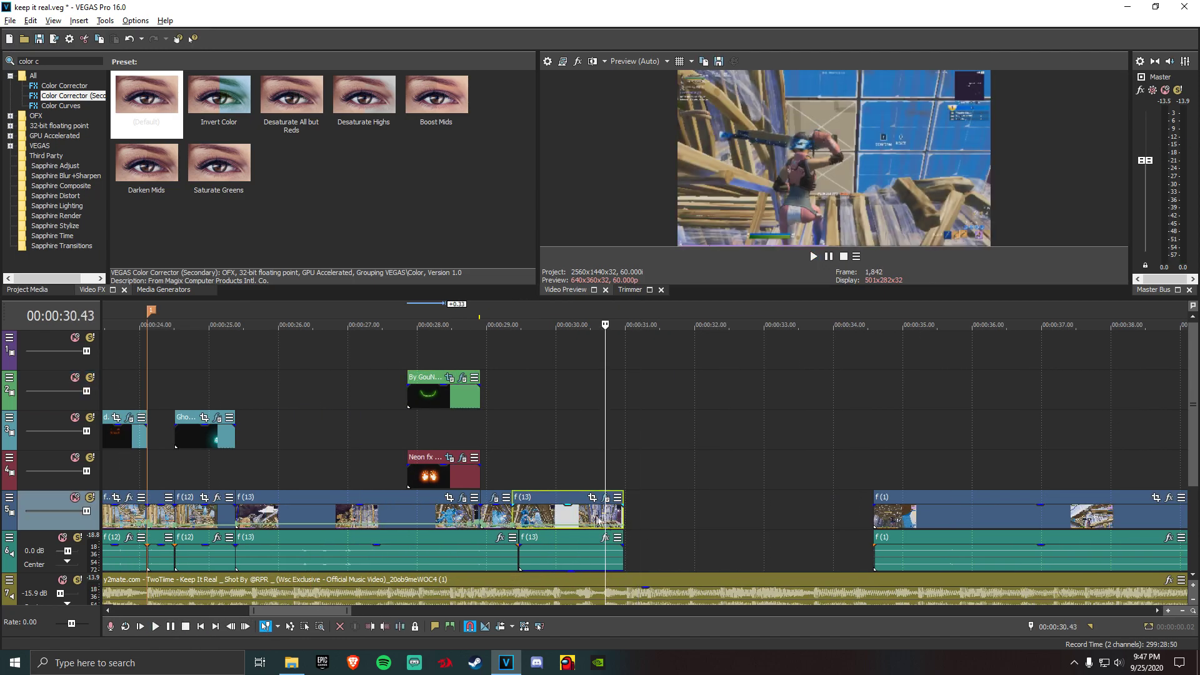
pyautogui.click(585, 516)
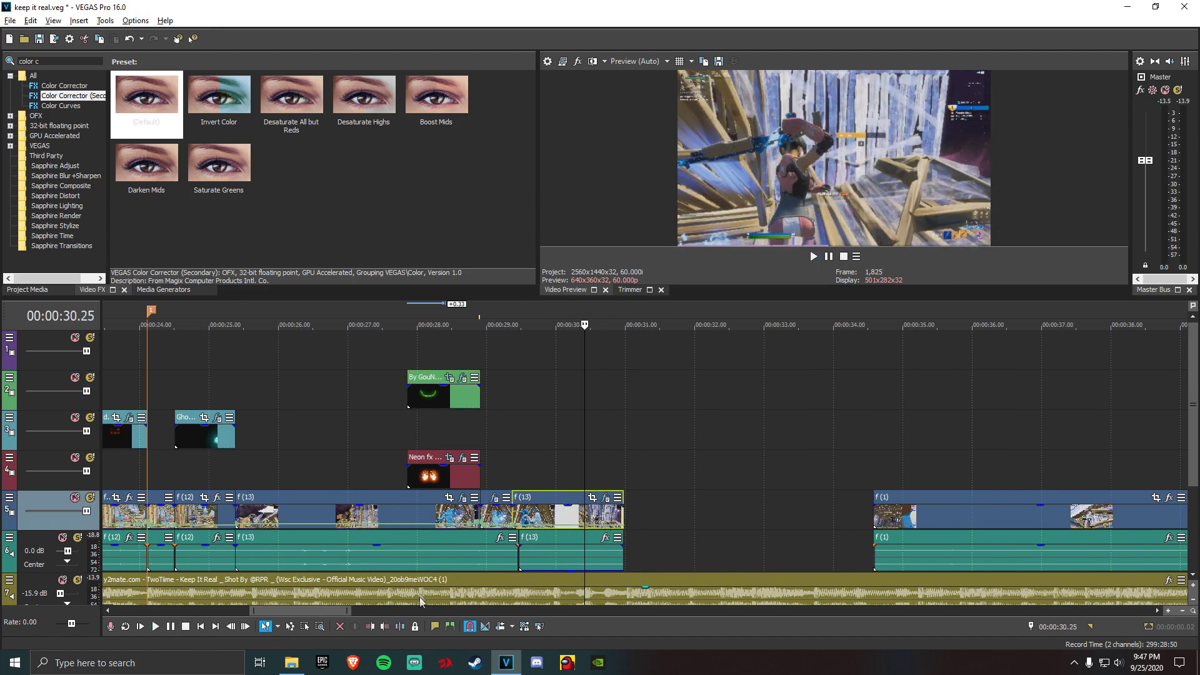
pyautogui.click(386, 628)
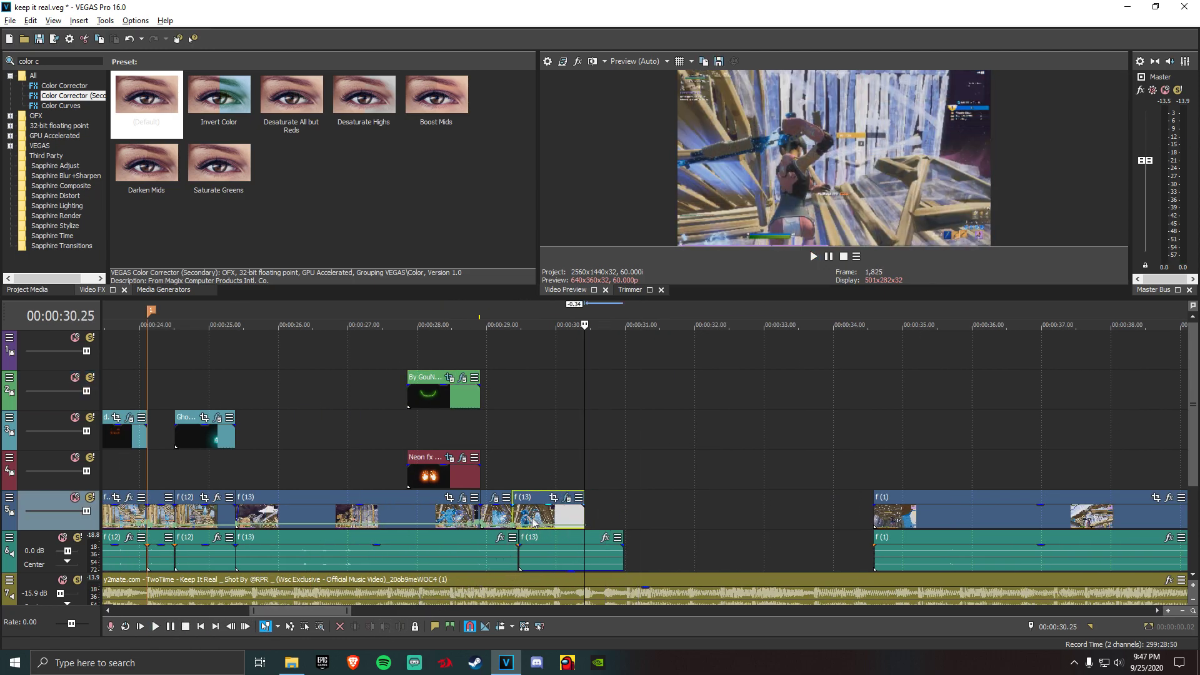
pyautogui.click(592, 564)
pyautogui.click(386, 628)
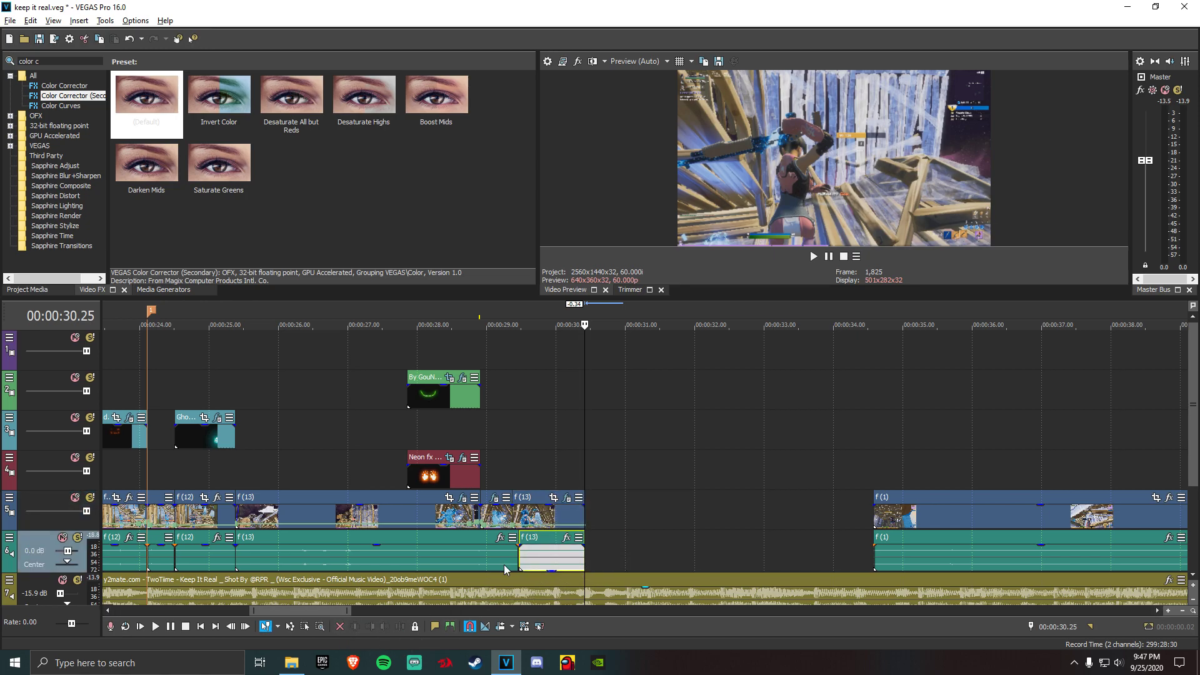
# Review the shortened f (13) clip and the smile and flame eyes overlay from 00:00:28.04
pyautogui.hscroll(-3, 522, 536)
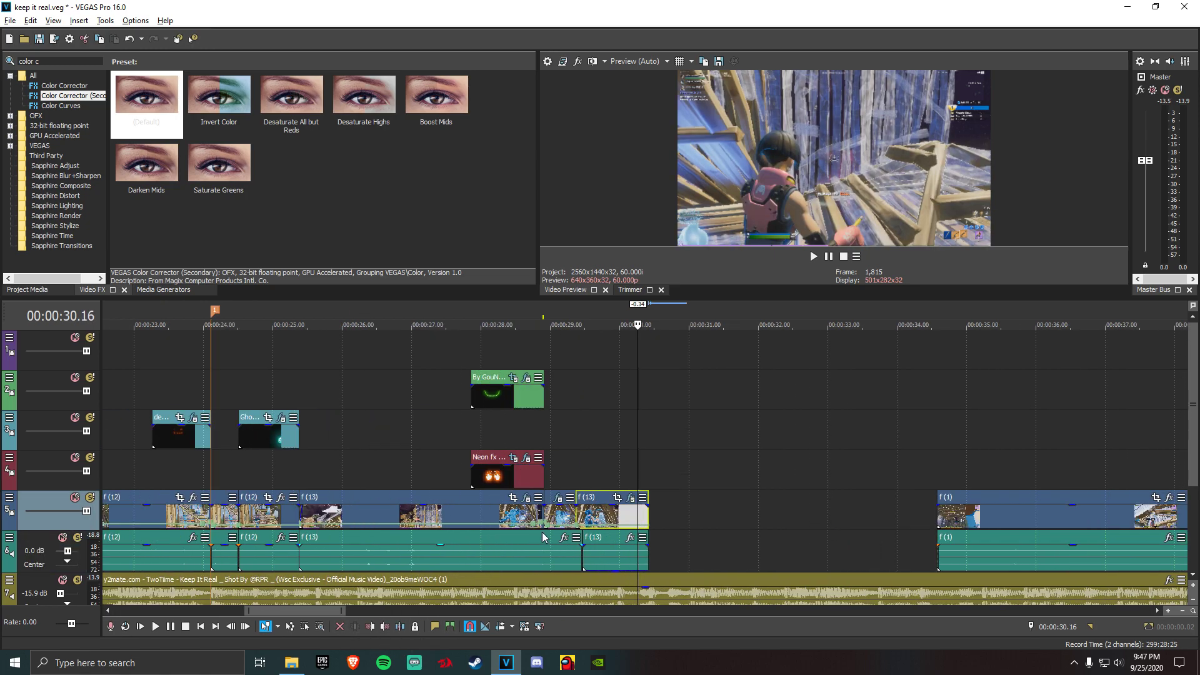
pyautogui.click(599, 519)
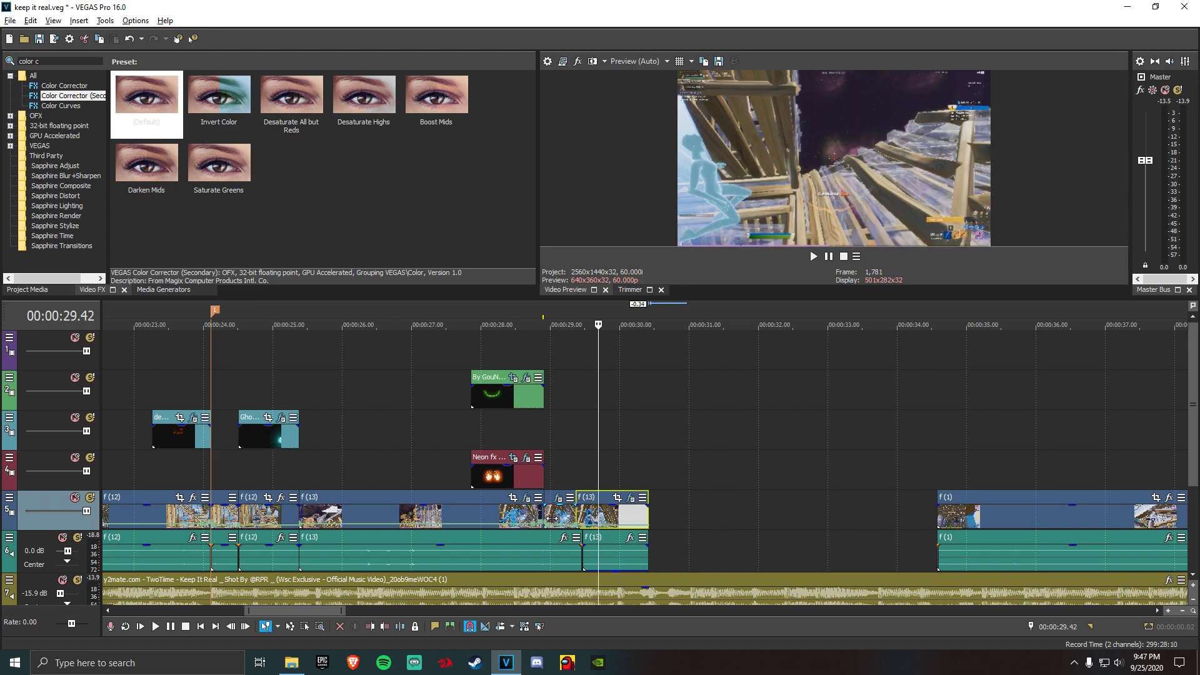
pyautogui.scroll(-3, 539, 513)
pyautogui.click(582, 520)
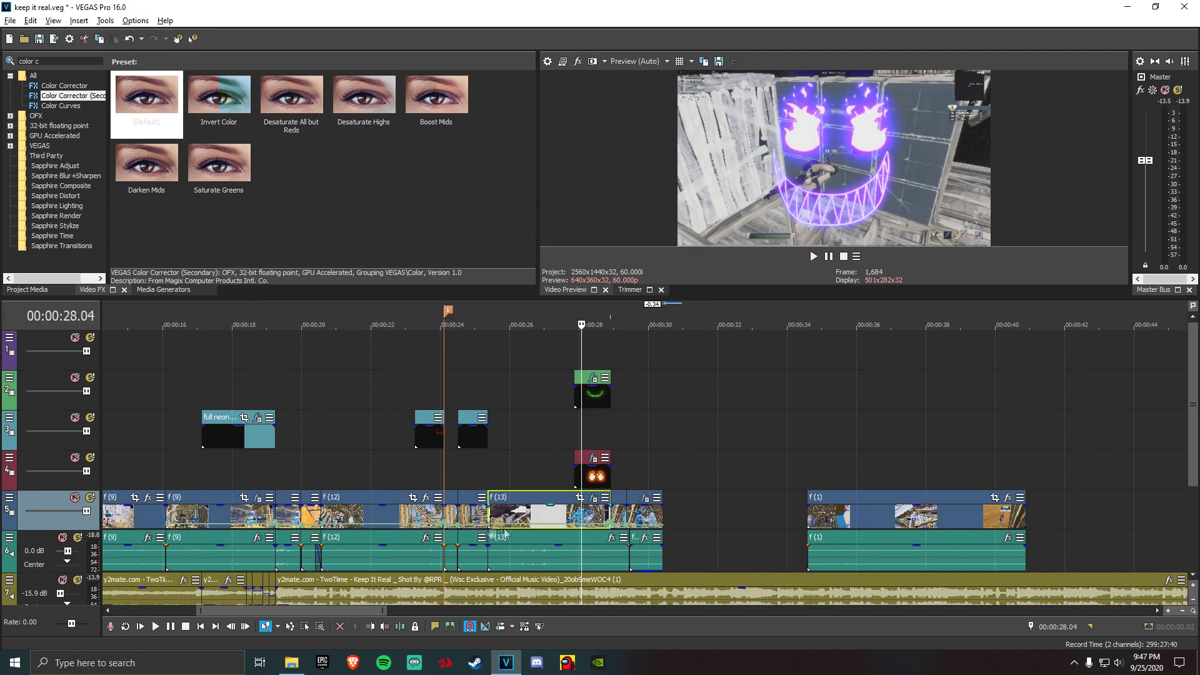
pyautogui.click(169, 627)
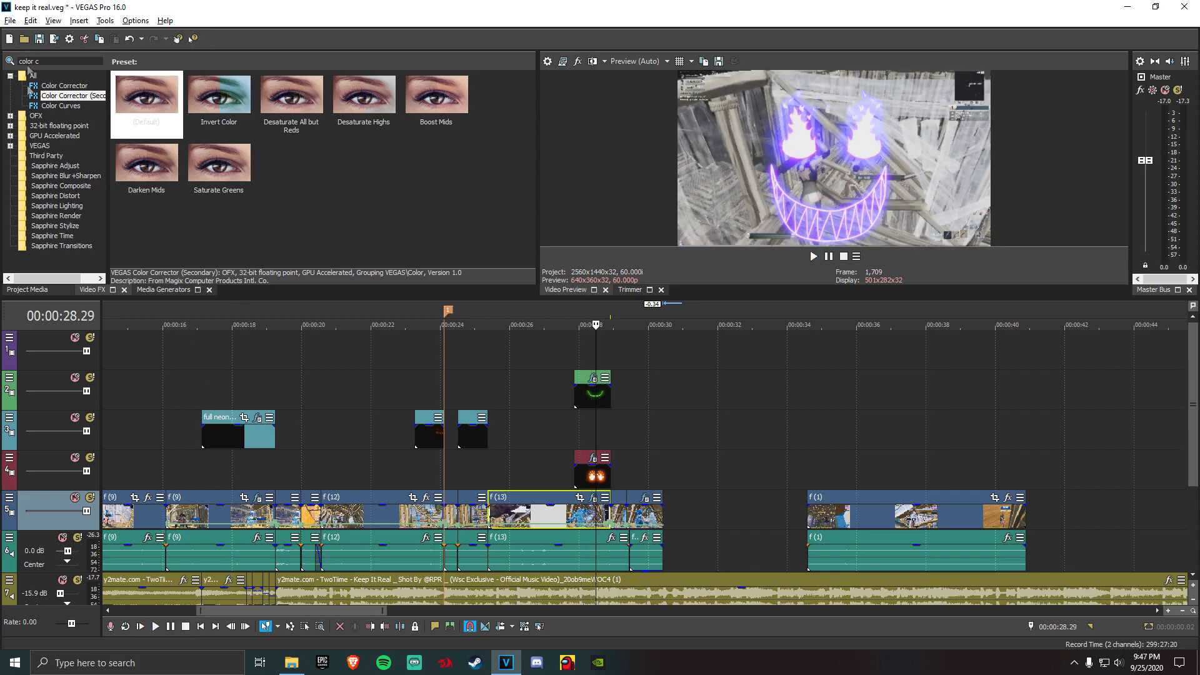
# Move the f (1) clip up against the end of the last f (13) clip, and delete it together with its audio
pyautogui.click(10, 21)
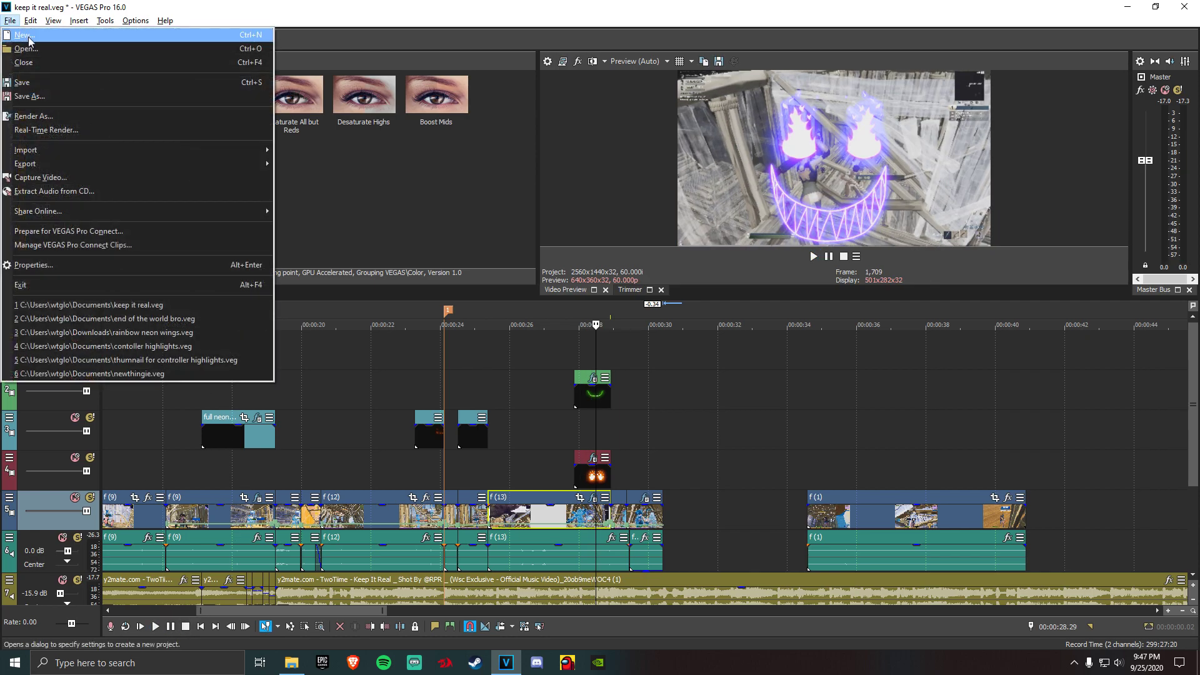
pyautogui.click(831, 518)
pyautogui.rightClick(968, 520)
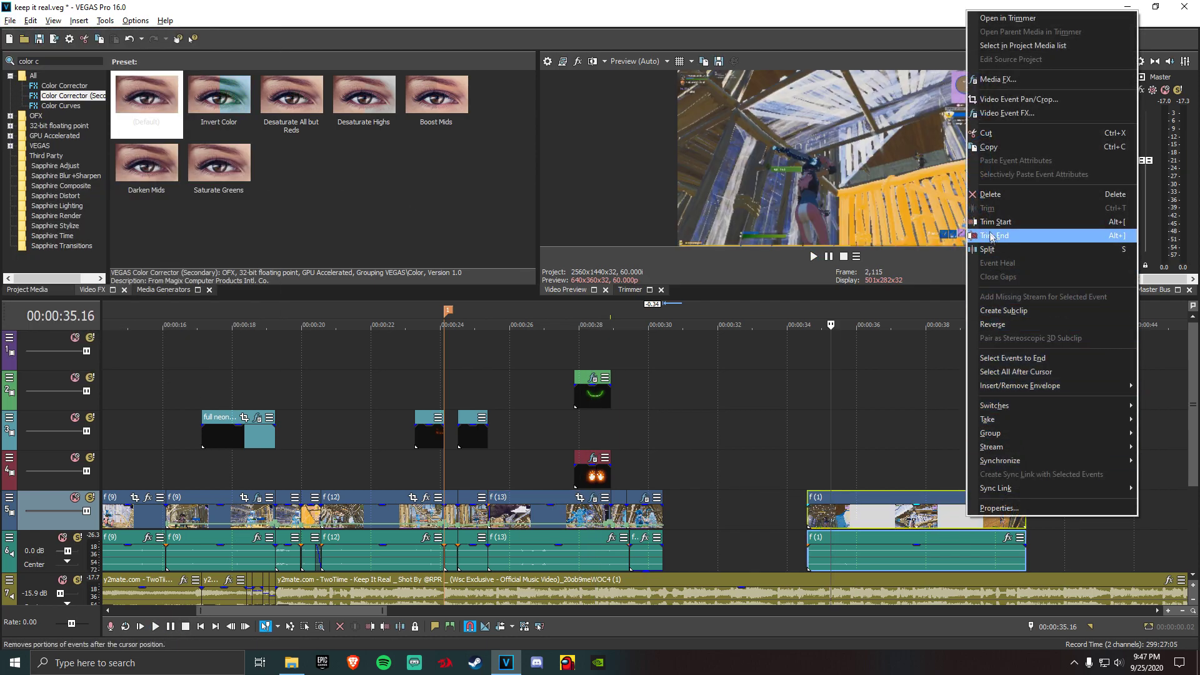
pyautogui.click(907, 401)
pyautogui.moveTo(965, 524); pyautogui.dragTo(802, 522)
pyautogui.click(849, 518)
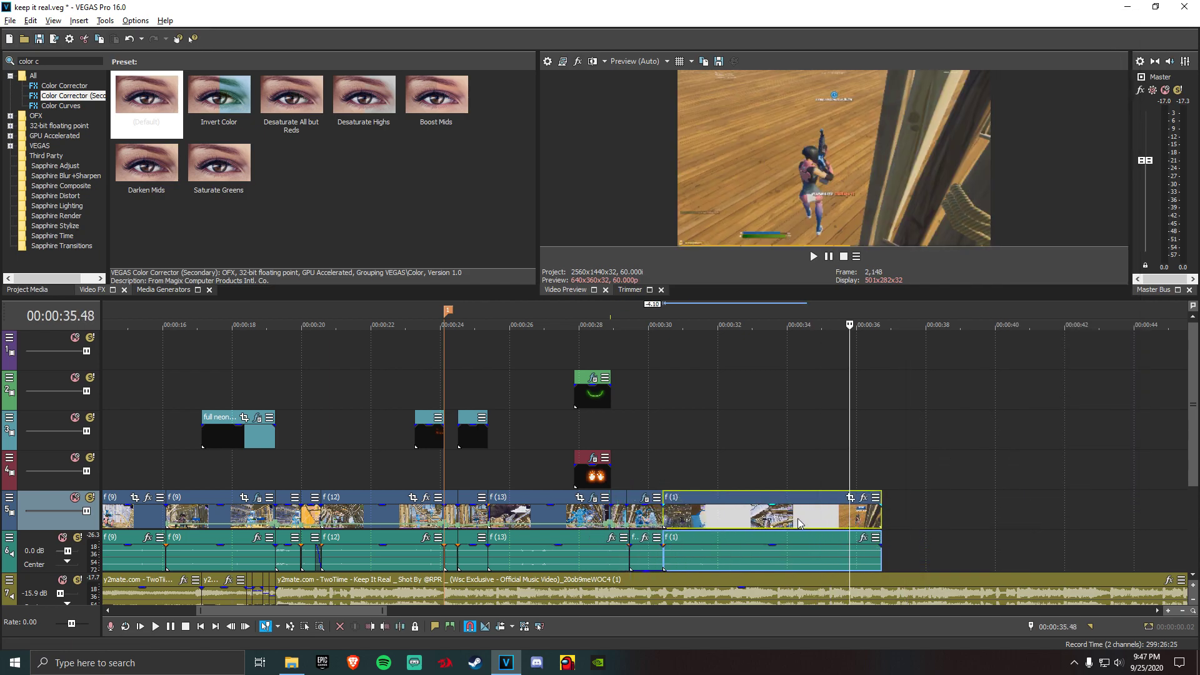
pyautogui.rightClick(799, 524)
pyautogui.click(831, 236)
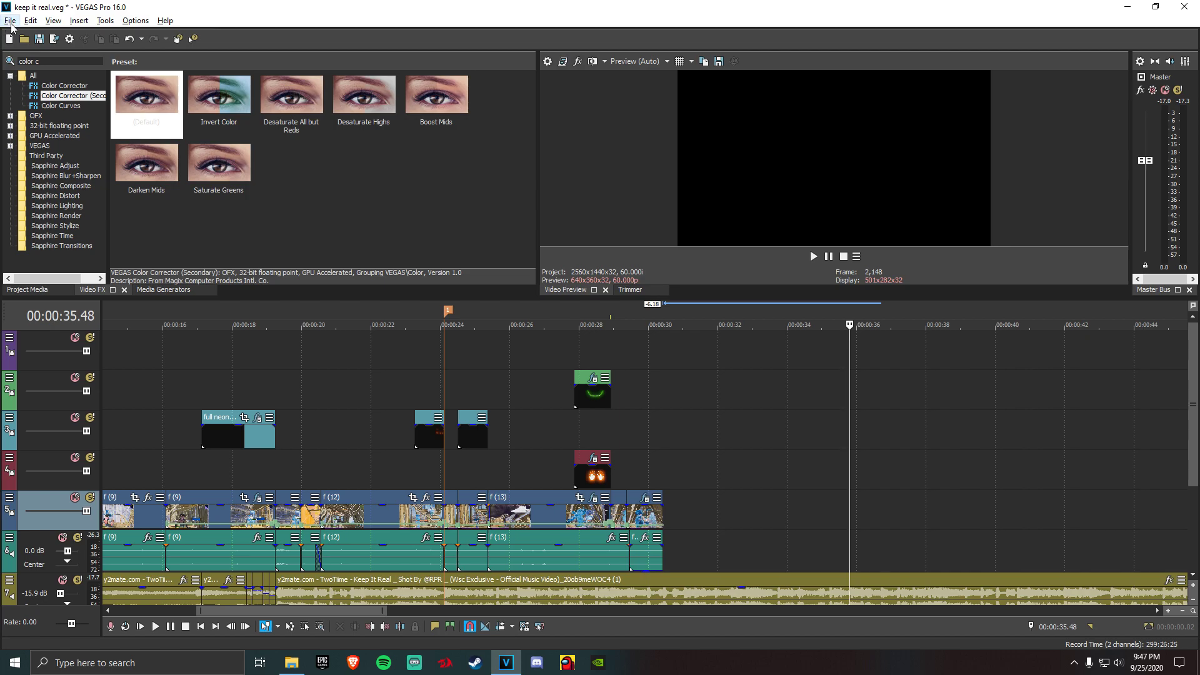
# Open the "y2mate.com - Old Film Grain _ Overlay" video from the Downloads folder to add it to the timeline
pyautogui.click(11, 21)
pyautogui.click(37, 49)
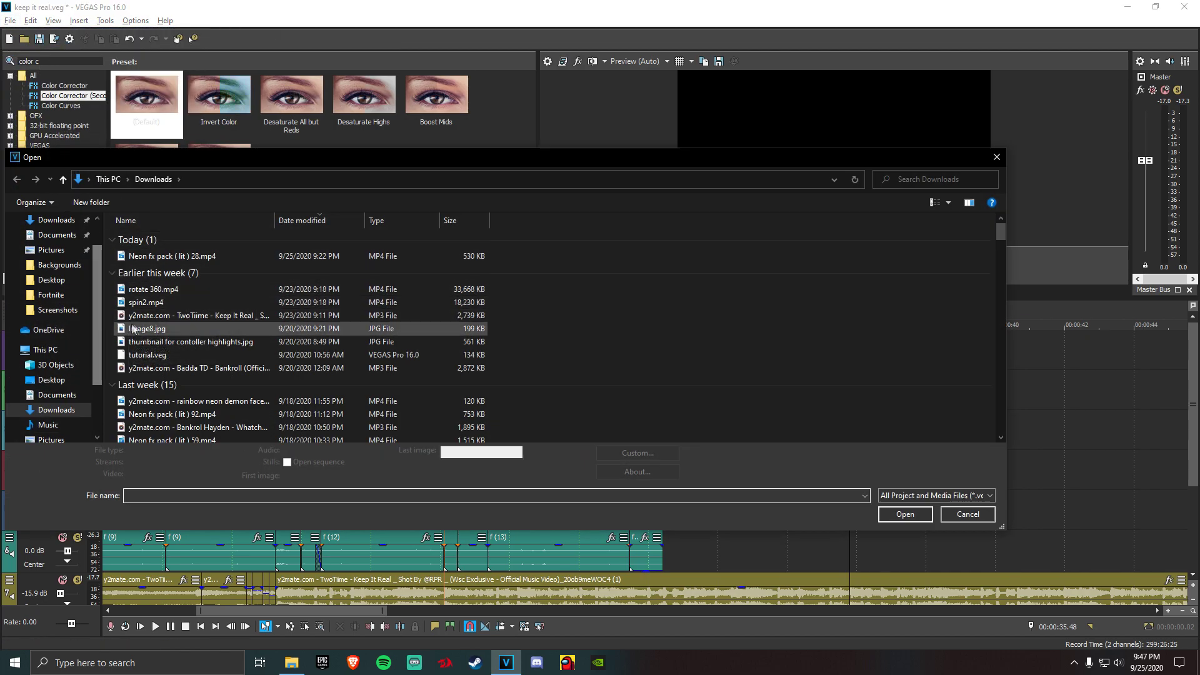
pyautogui.scroll(-1, 61, 344)
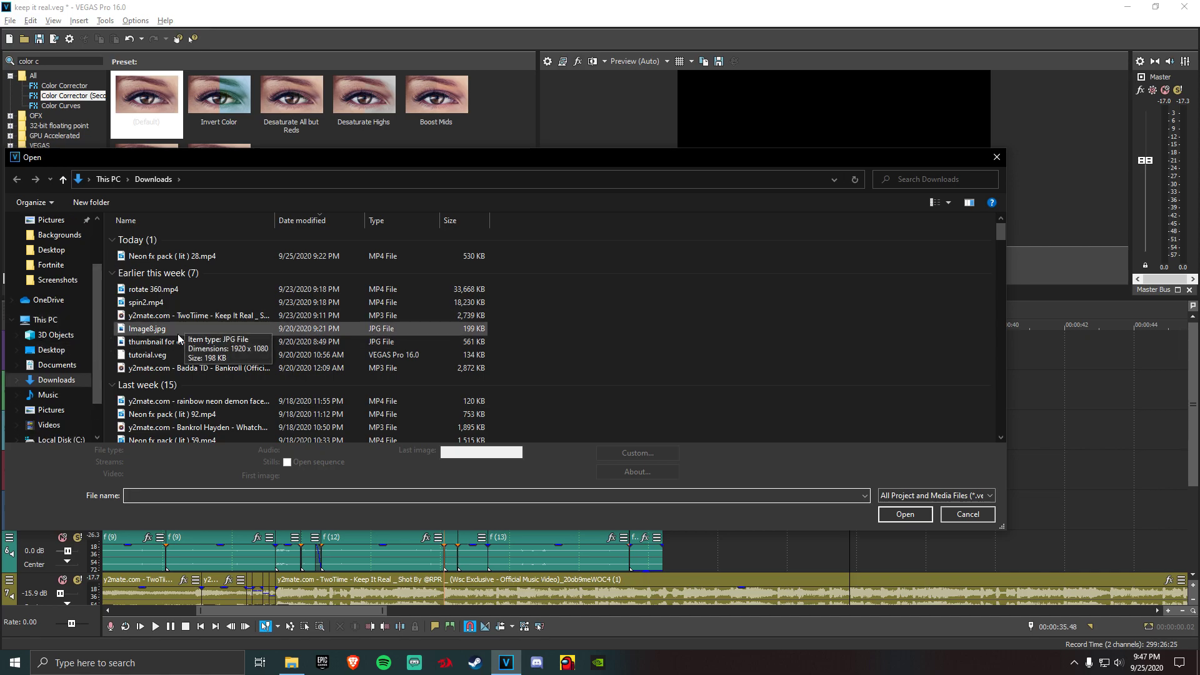
pyautogui.scroll(-3, 187, 350)
pyautogui.scroll(-5, 188, 381)
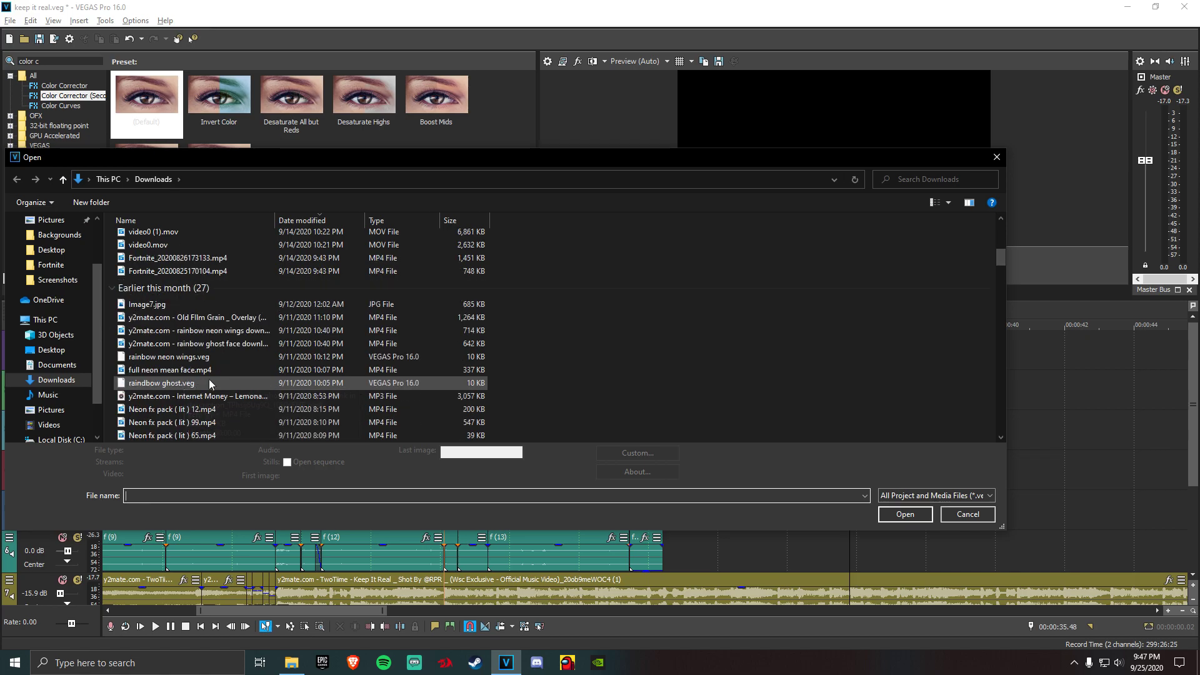
pyautogui.scroll(-1, 191, 400)
pyautogui.scroll(-5, 193, 410)
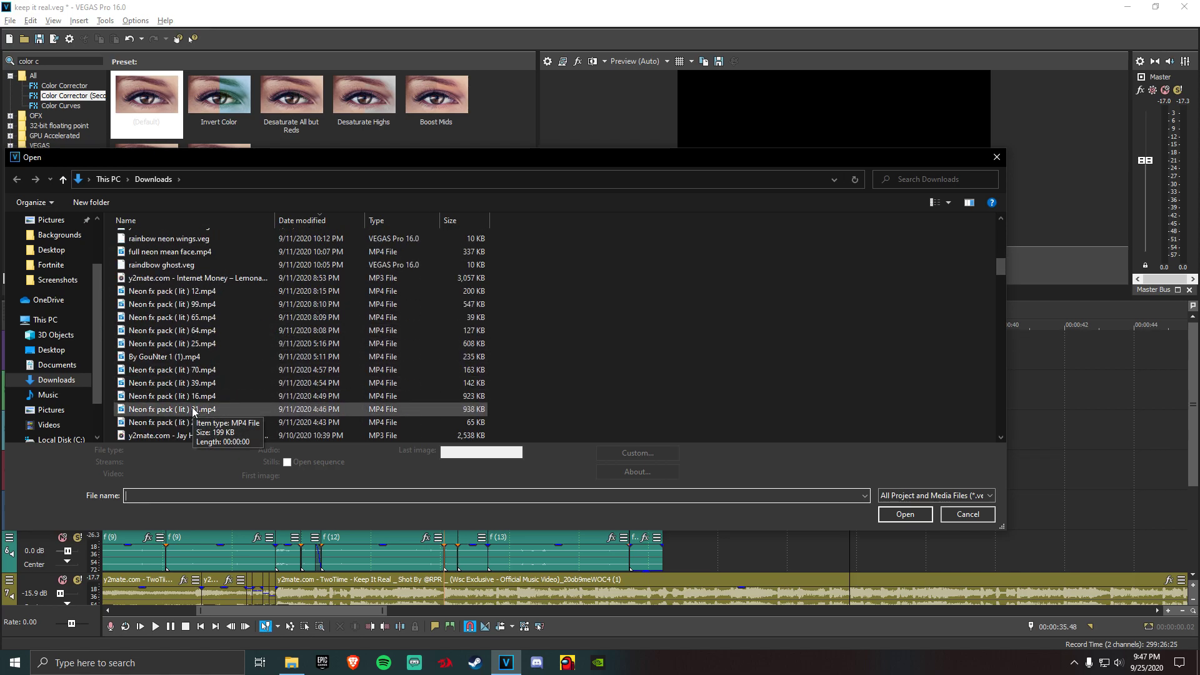
pyautogui.scroll(10, 196, 393)
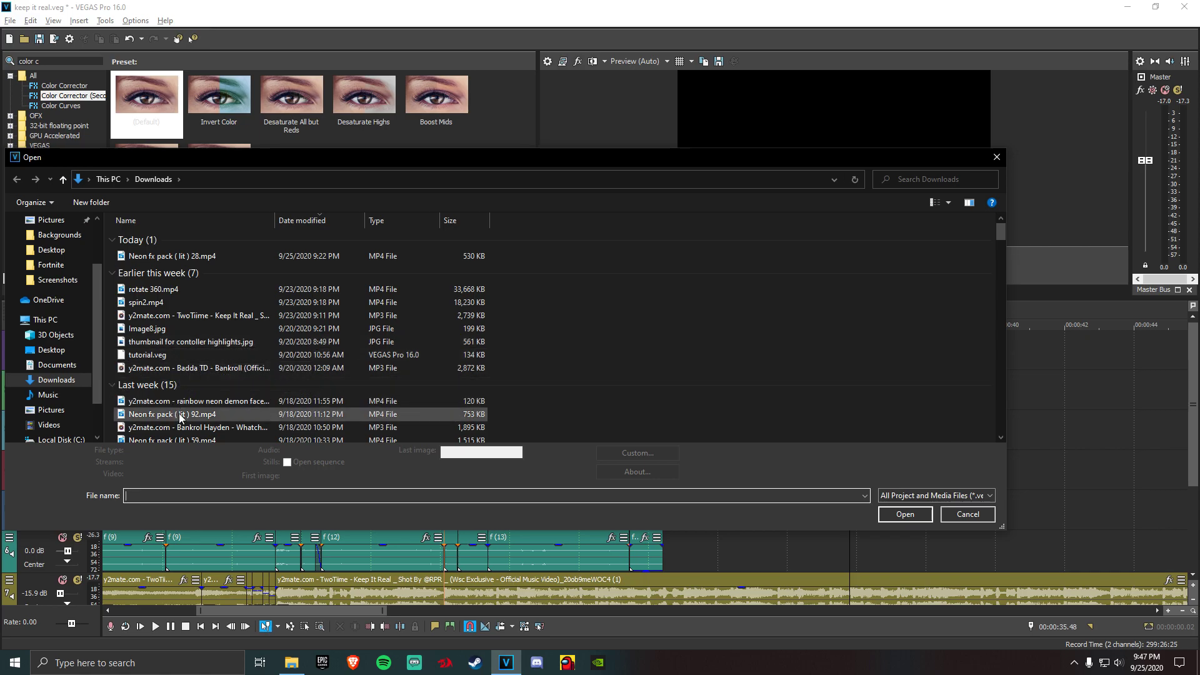
pyautogui.scroll(-2, 175, 412)
pyautogui.scroll(-4, 181, 417)
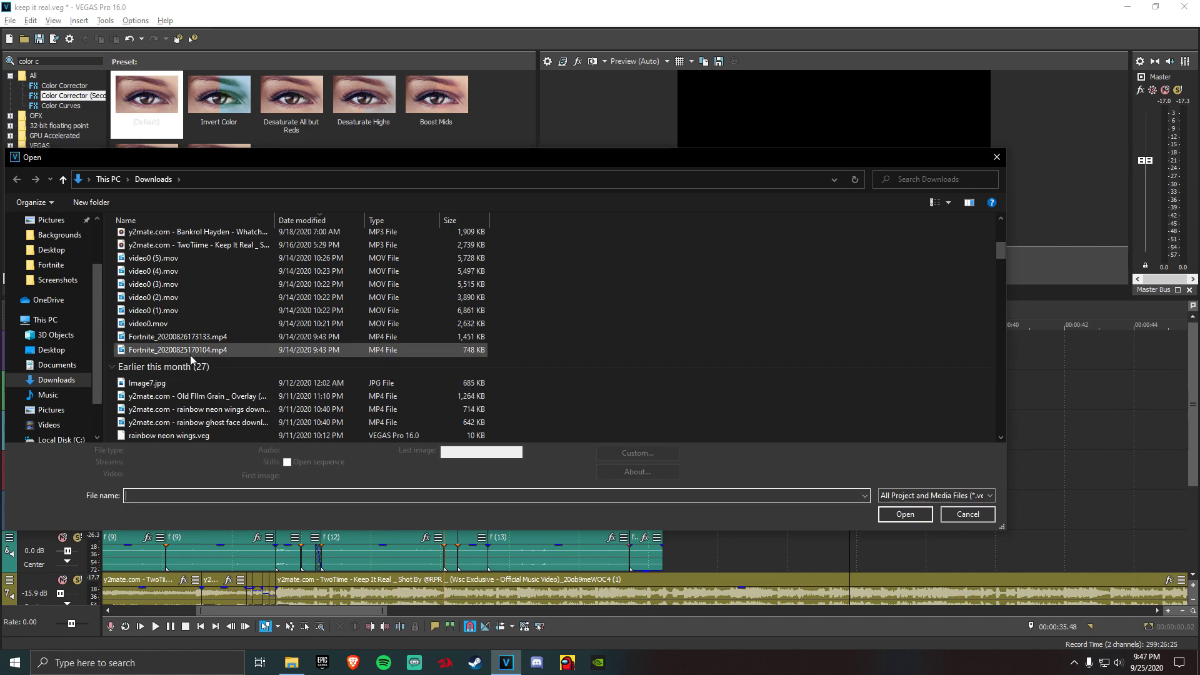
pyautogui.scroll(-3, 201, 394)
pyautogui.scroll(-5, 203, 389)
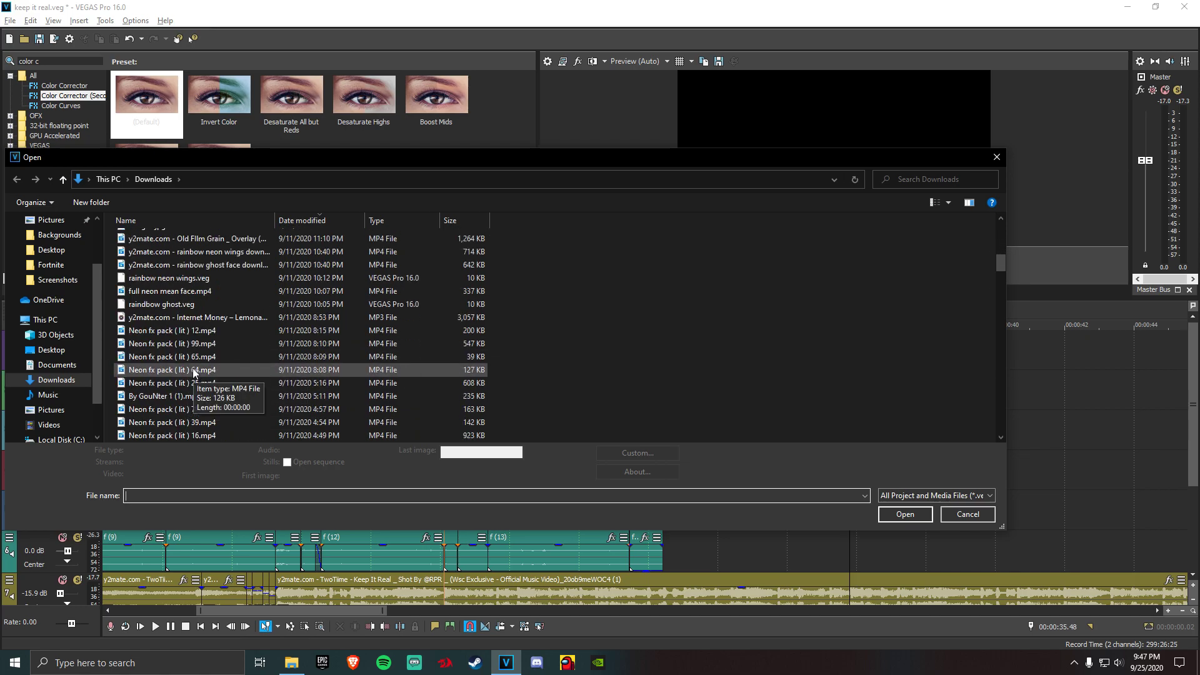
pyautogui.scroll(-1, 197, 370)
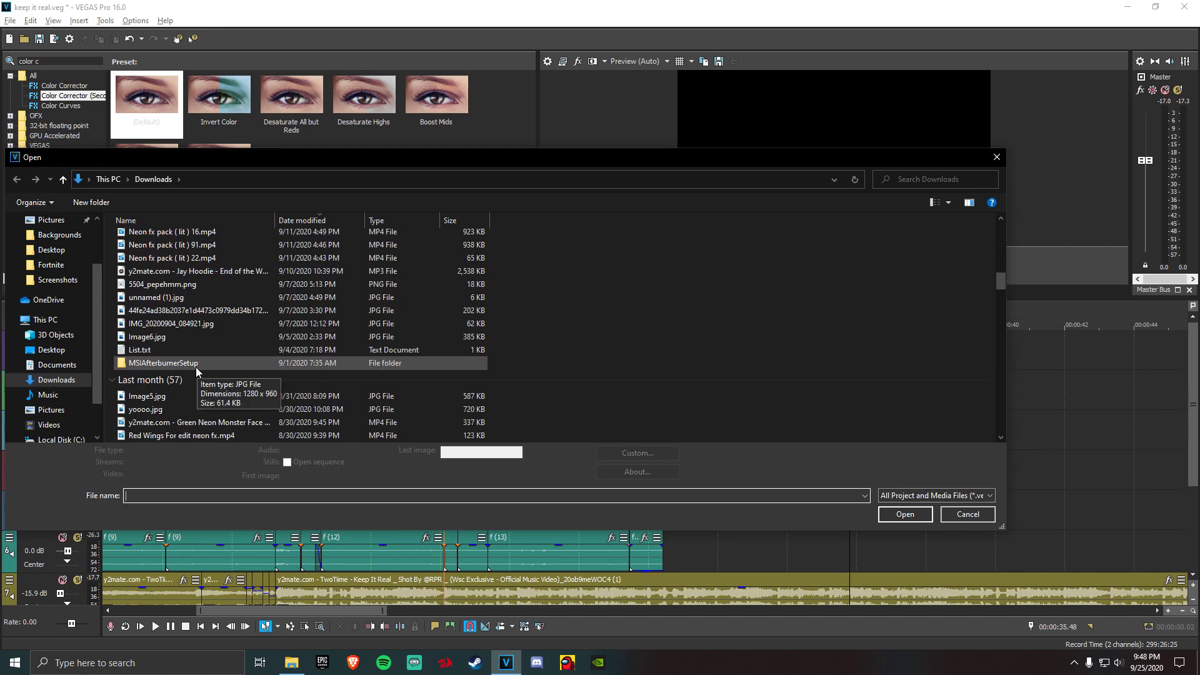
pyautogui.scroll(6, 204, 369)
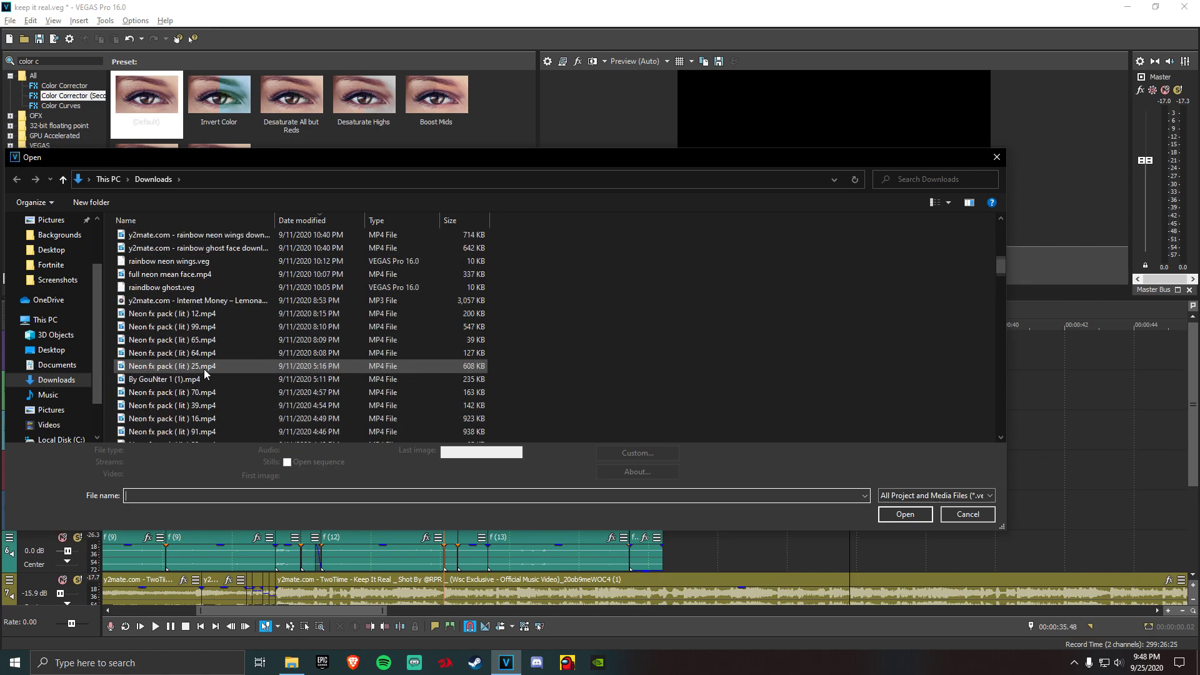
pyautogui.scroll(4, 192, 365)
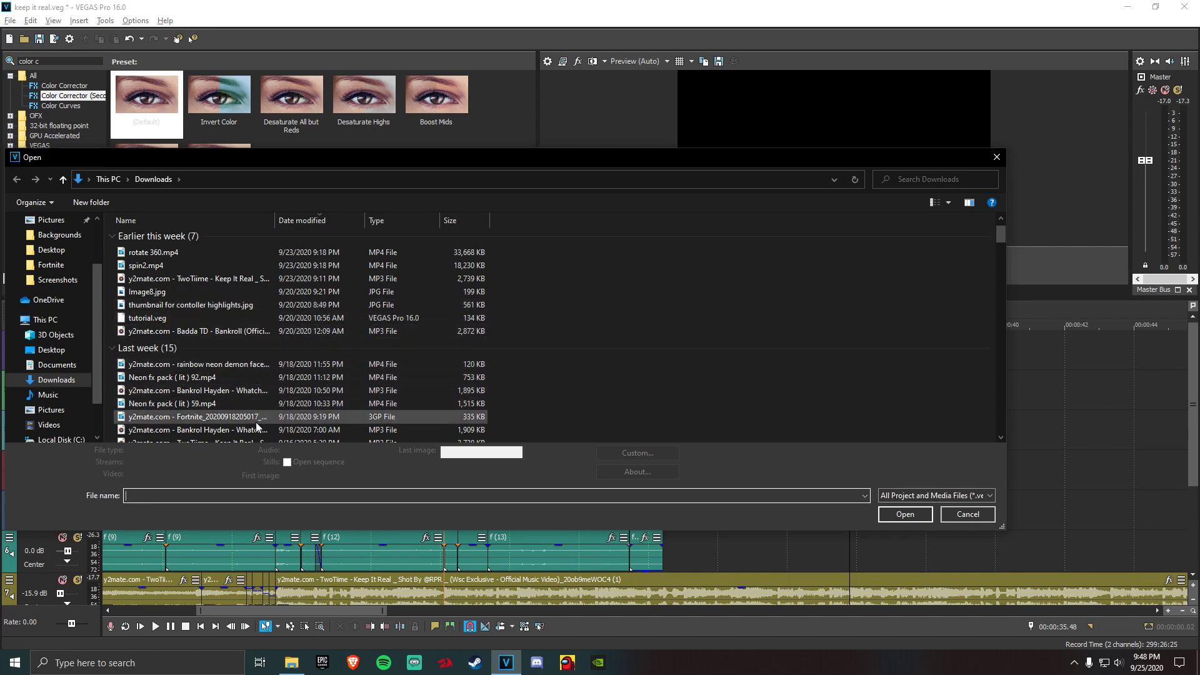
pyautogui.scroll(-1, 253, 418)
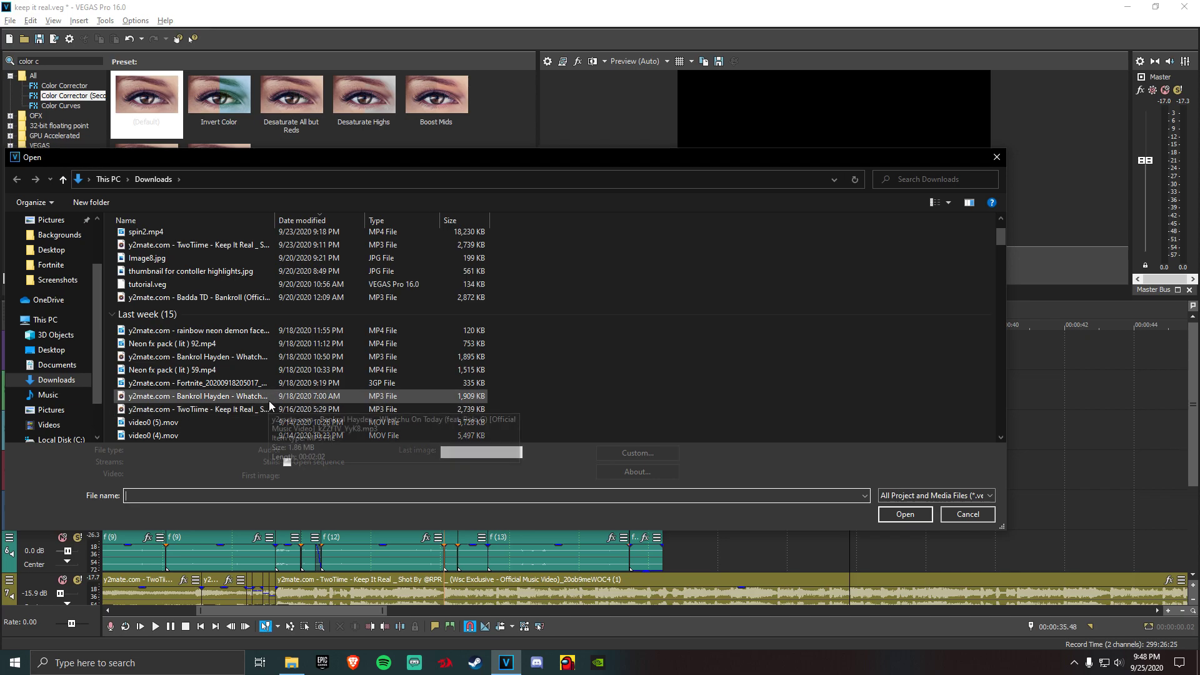
pyautogui.scroll(-4, 269, 400)
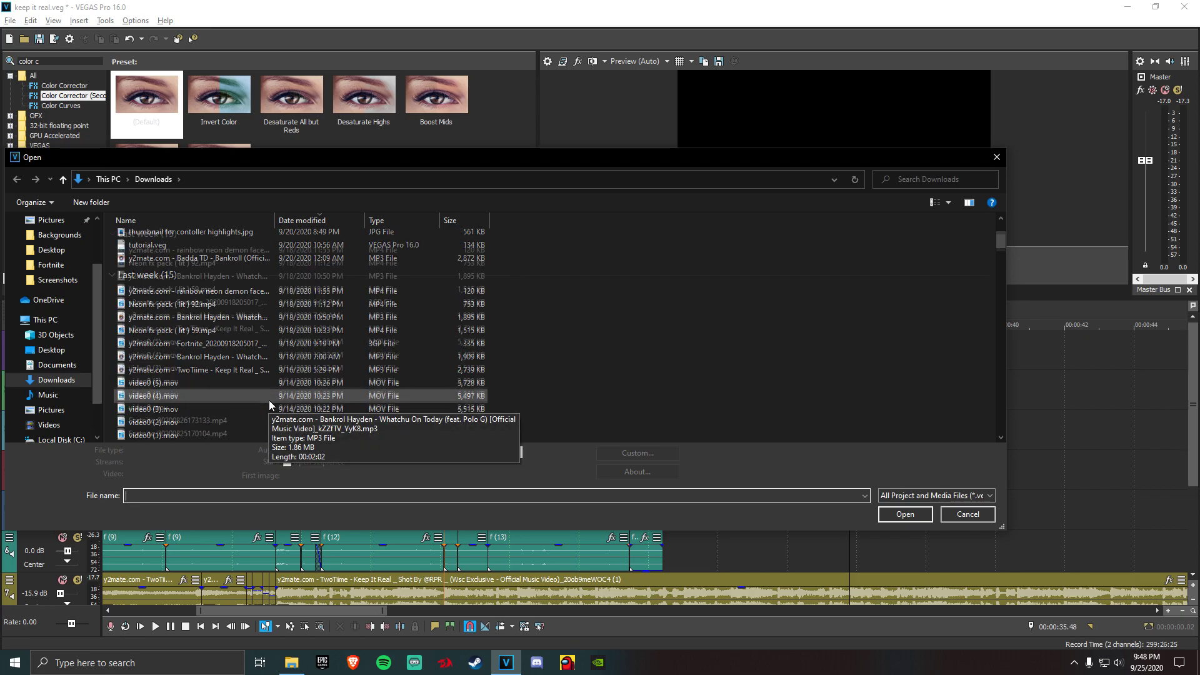
pyautogui.doubleClick(268, 398)
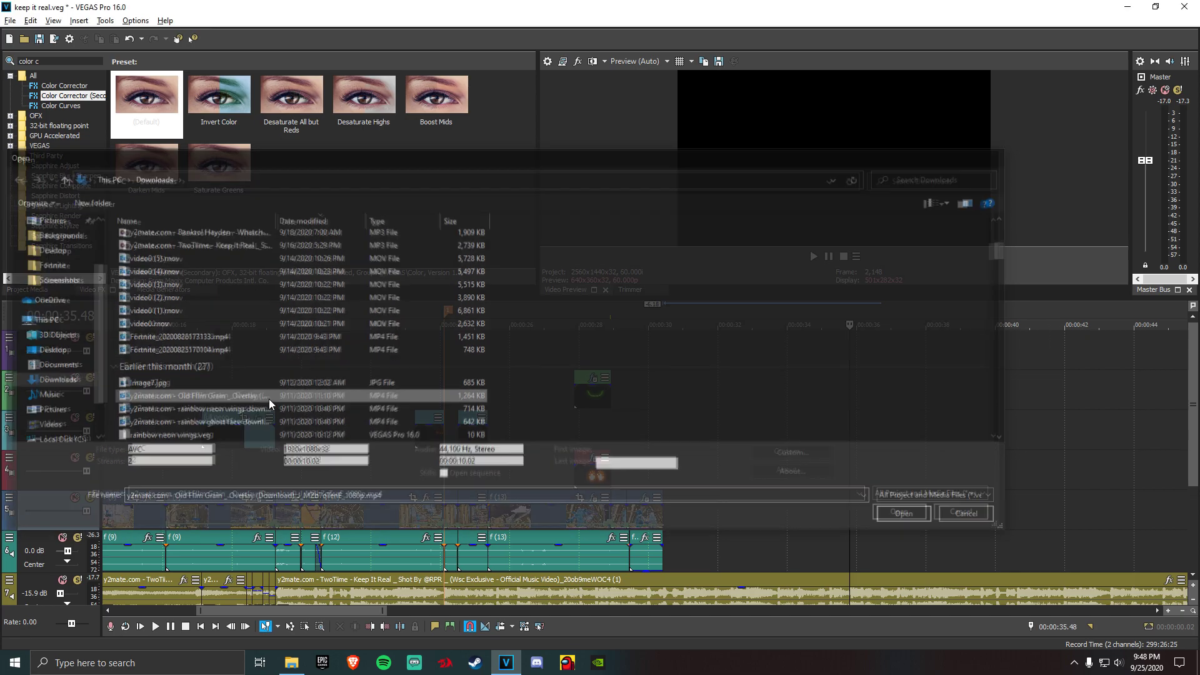
# Move the Old Film Grain overlay clip up against the end of the last f (13) clip and check its frames
pyautogui.moveTo(562, 517); pyautogui.dragTo(470, 517)
pyautogui.click(470, 517)
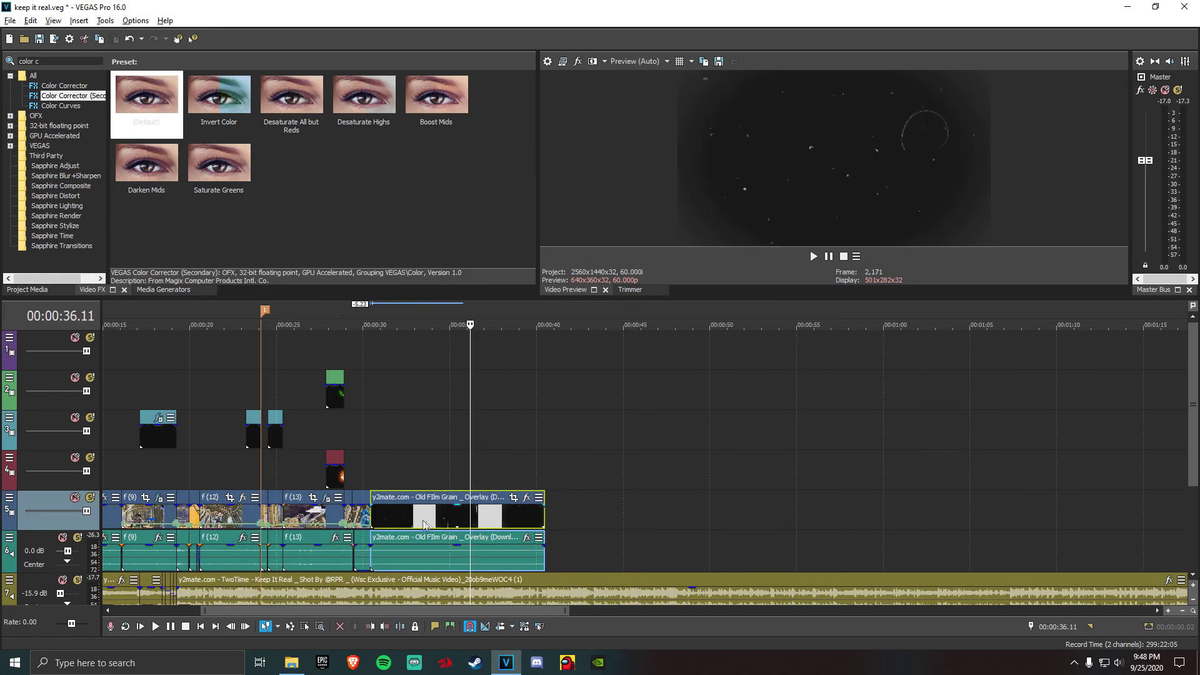
pyautogui.click(411, 517)
pyautogui.click(378, 518)
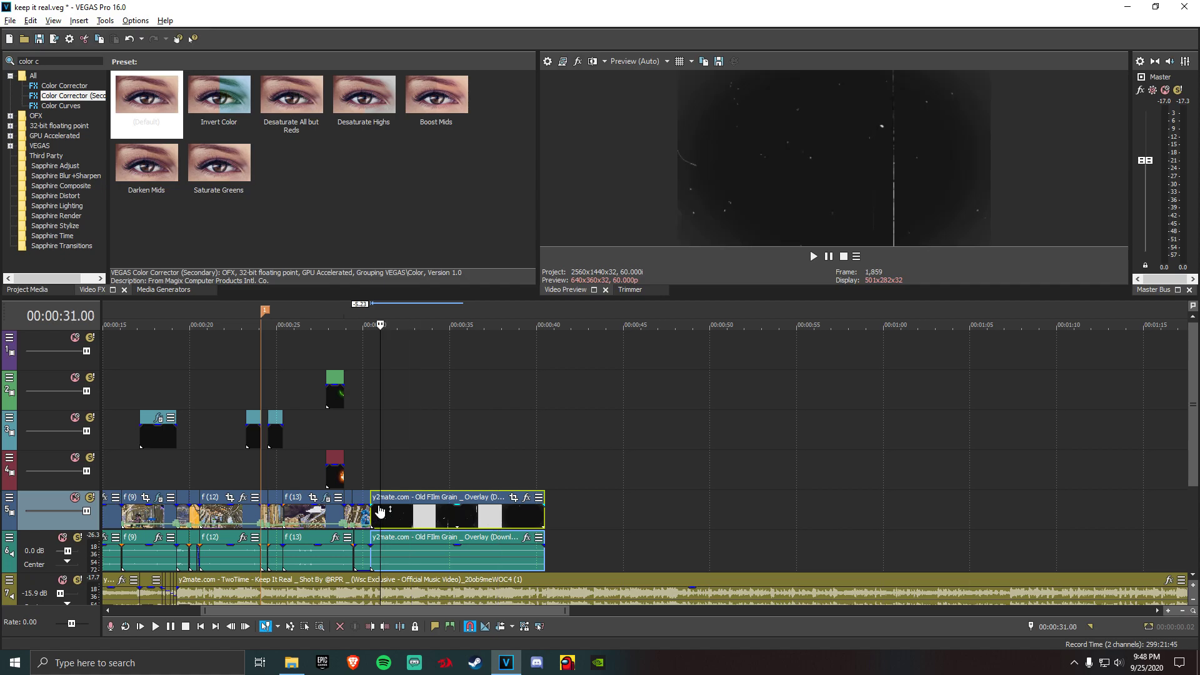
# Insert a text media event on track 1 above the film grain clip, starting at 00:00:33.01
pyautogui.click(415, 519)
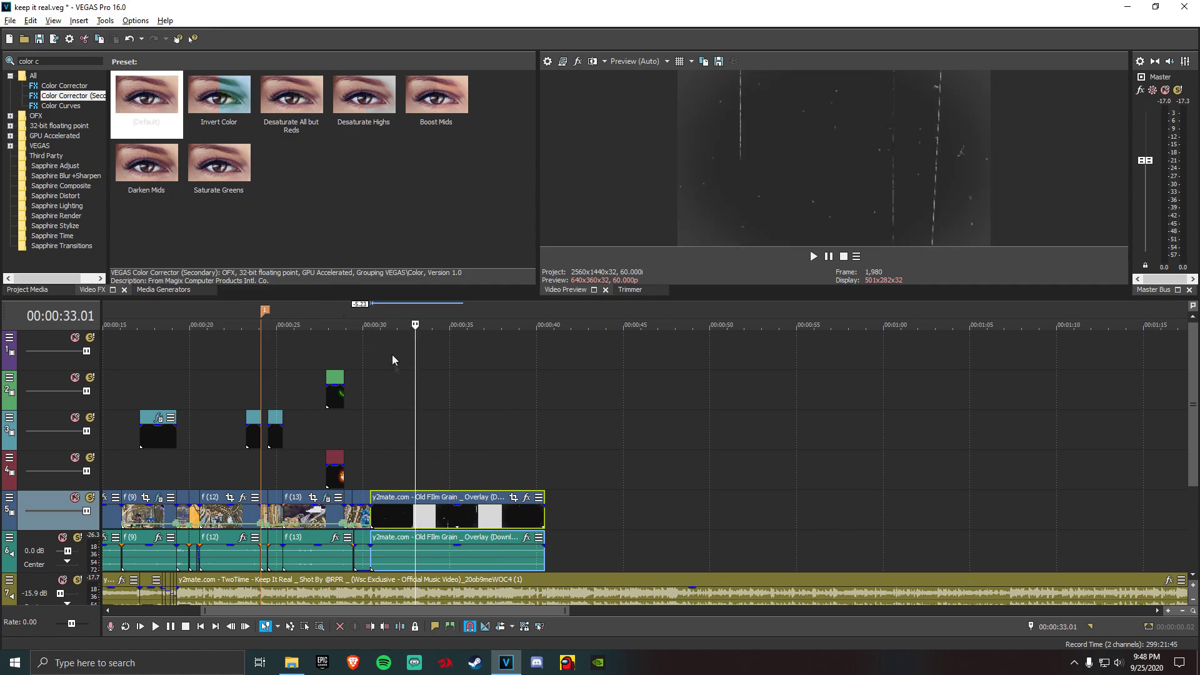
pyautogui.rightClick(493, 351)
pyautogui.click(533, 602)
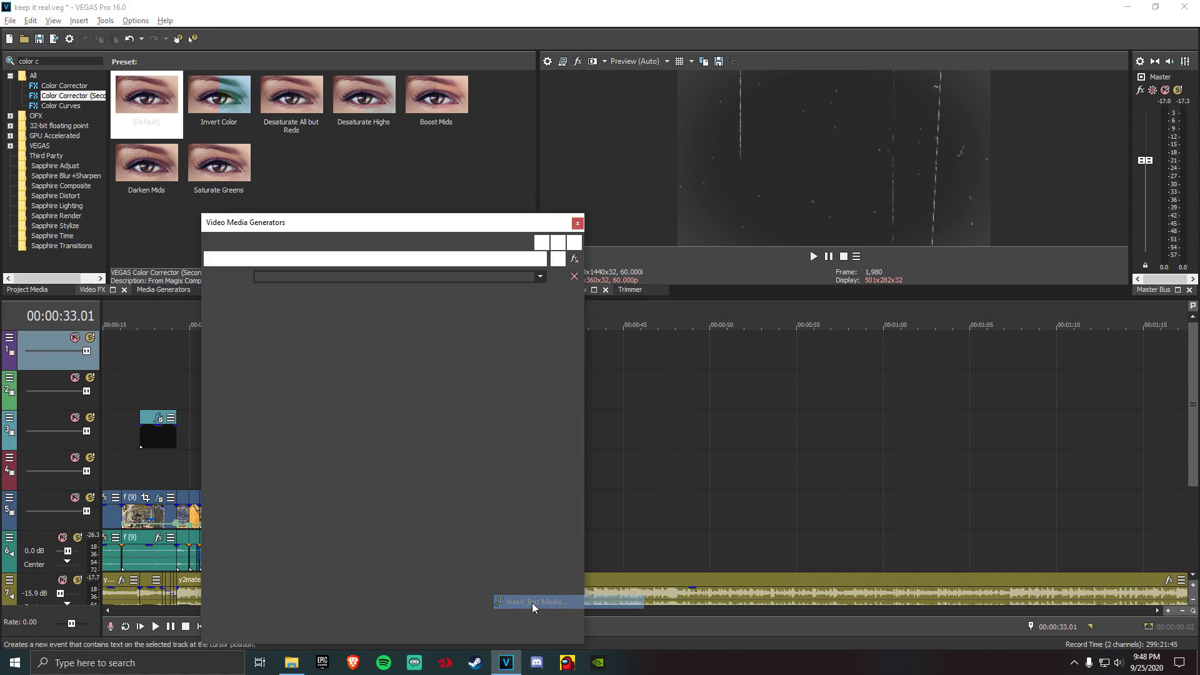
pyautogui.click(577, 223)
pyautogui.click(468, 343)
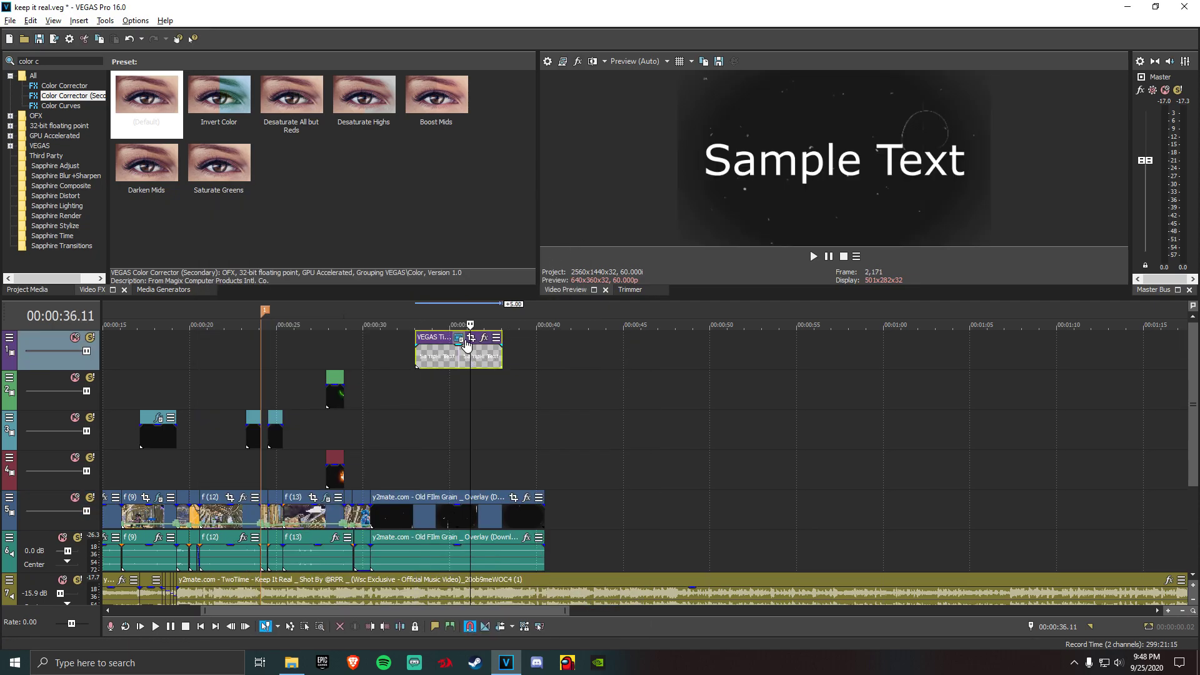
# Replace the title event's sample text with "Thanks for watching!"
pyautogui.click(465, 340)
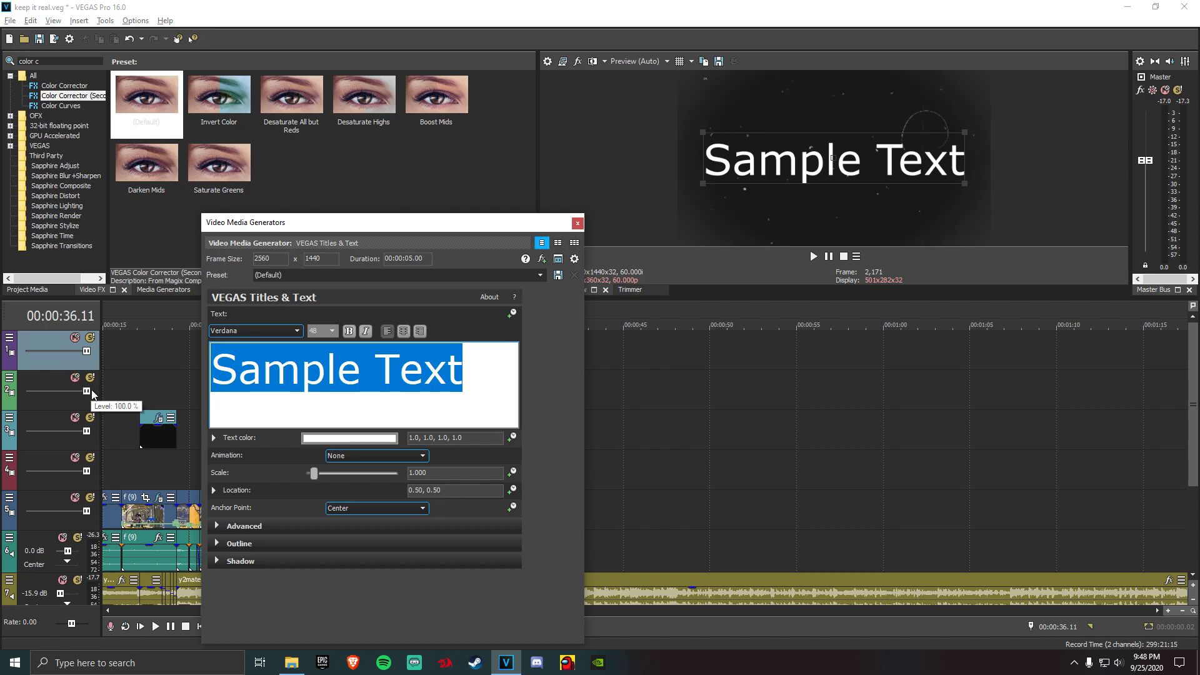
pyautogui.write('Th')
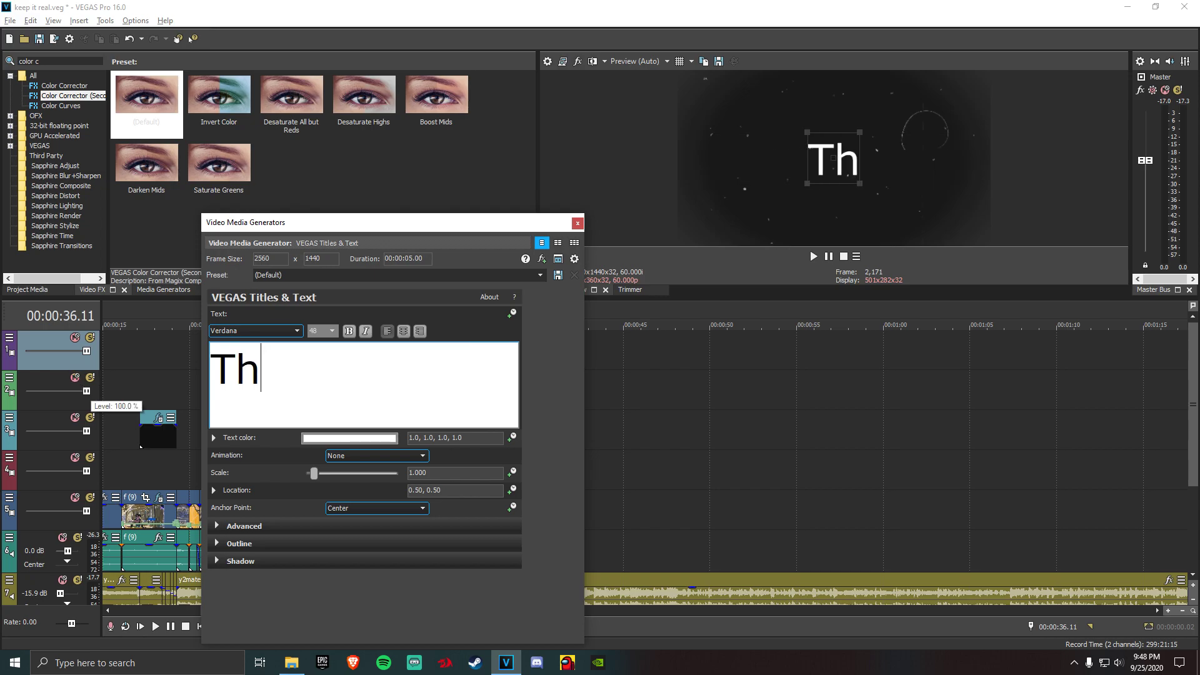
pyautogui.write('anks For')
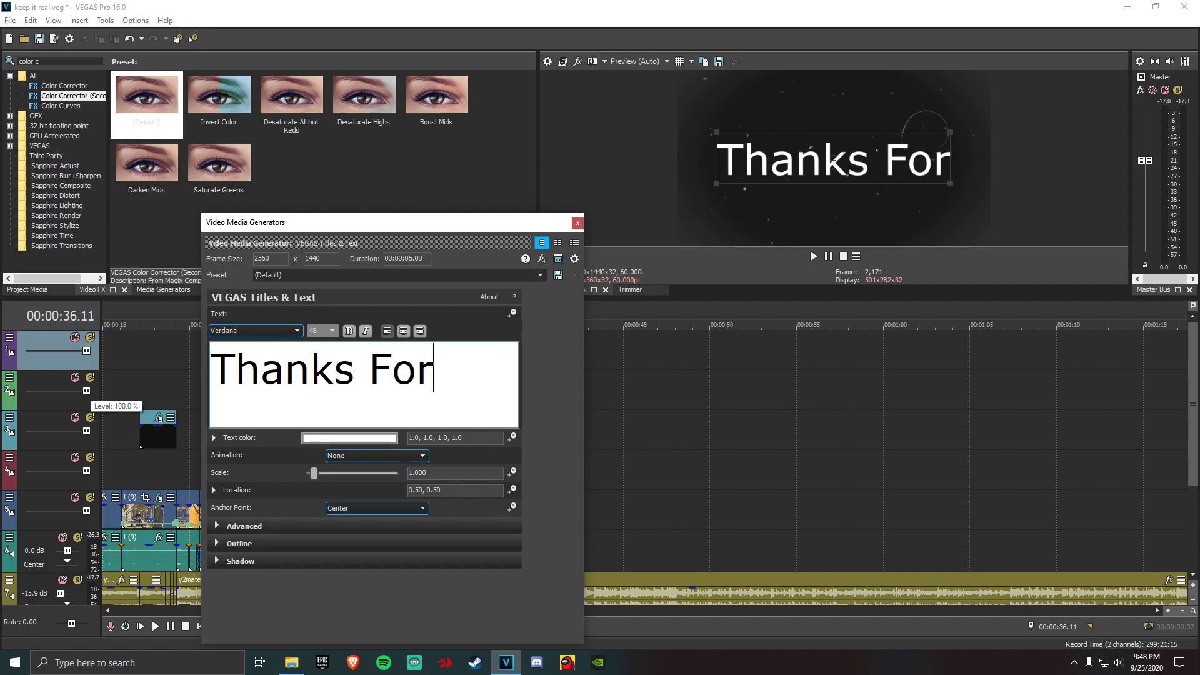
pyautogui.press('BackSpace')
pyautogui.press('BackSpace')
pyautogui.press('BackSpace')
pyautogui.write('for wa')
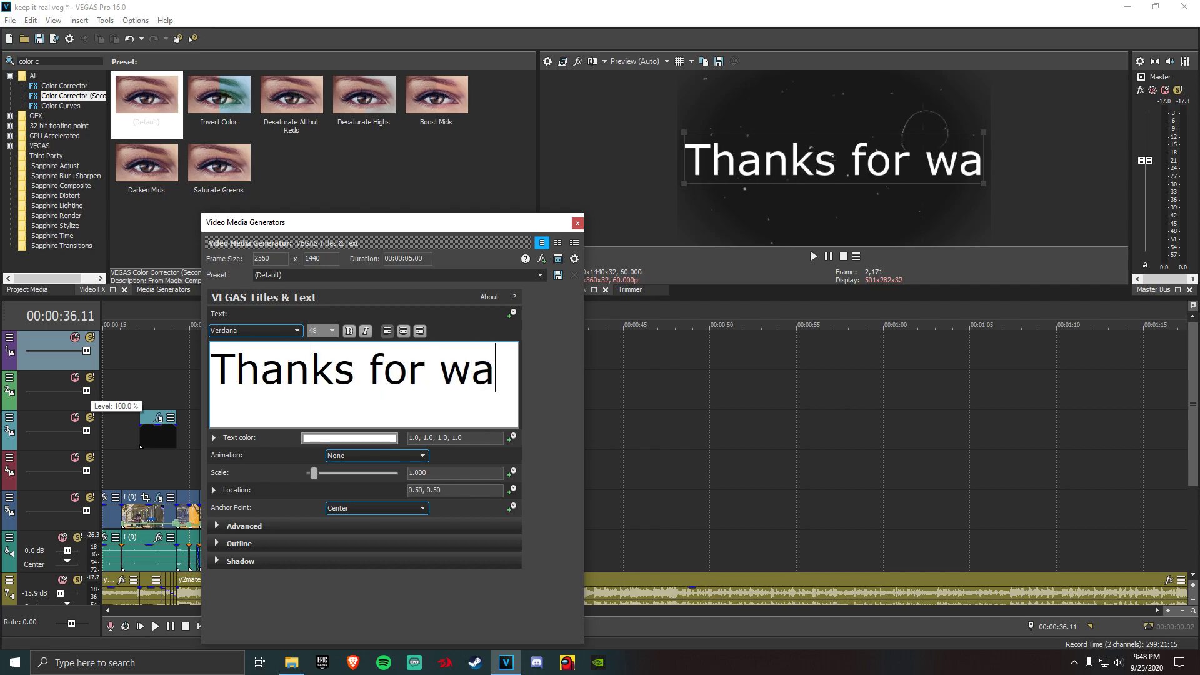
pyautogui.write('tching!')
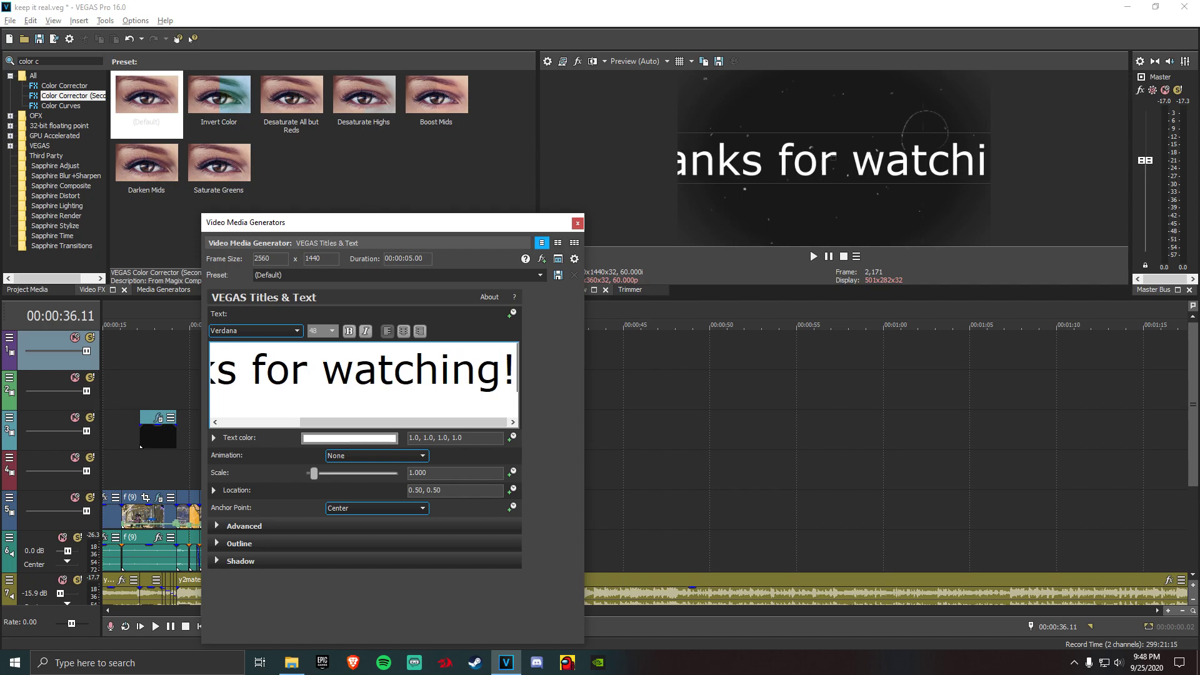
# Format the whole "Thanks for watching!" title as bold Arial at size 20
pyautogui.tripleClick(274, 378)
pyautogui.click(349, 331)
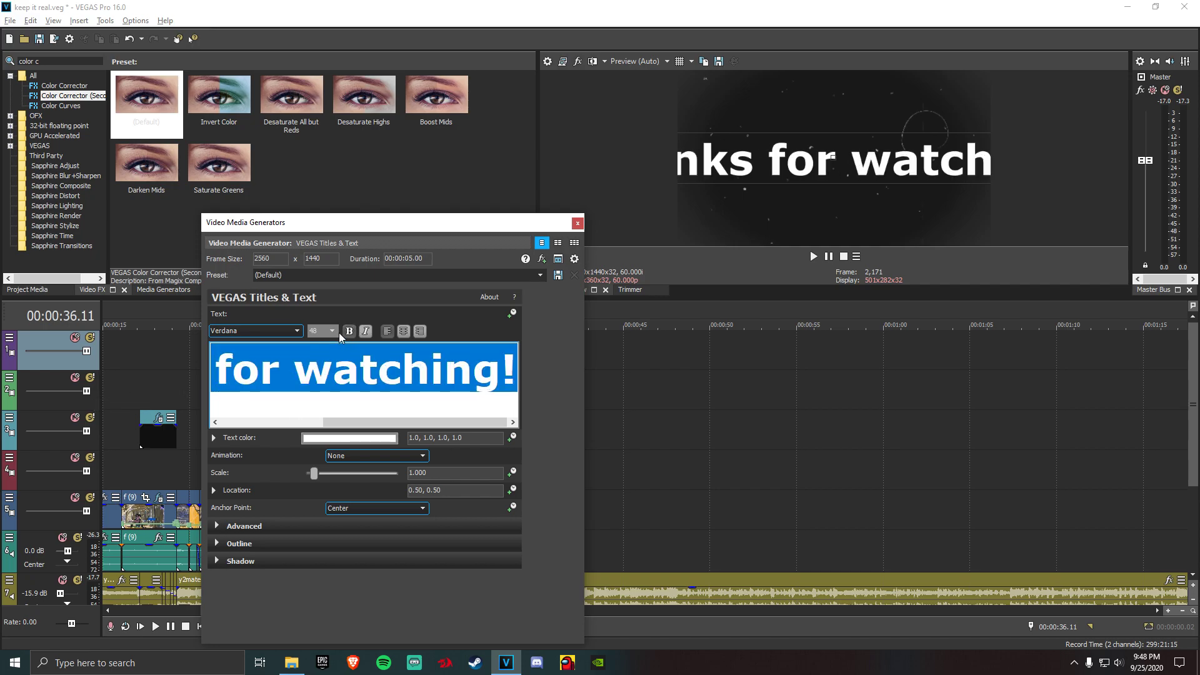
pyautogui.click(332, 331)
pyautogui.click(316, 391)
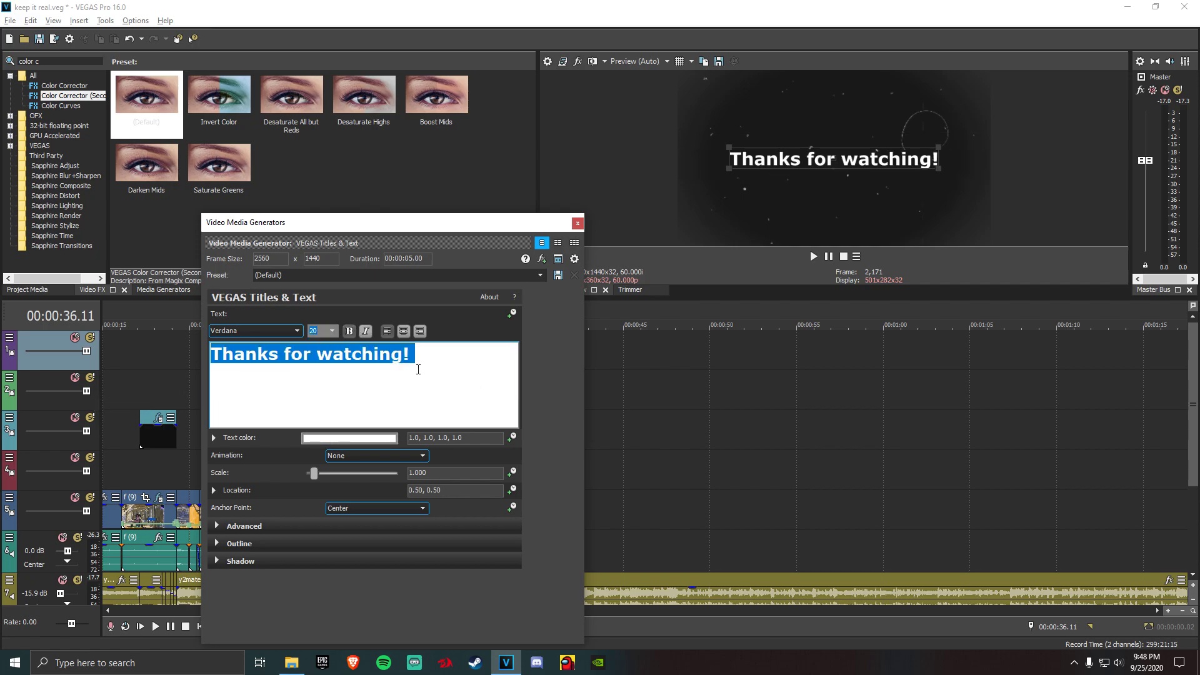
pyautogui.click(296, 330)
pyautogui.scroll(10, 250, 437)
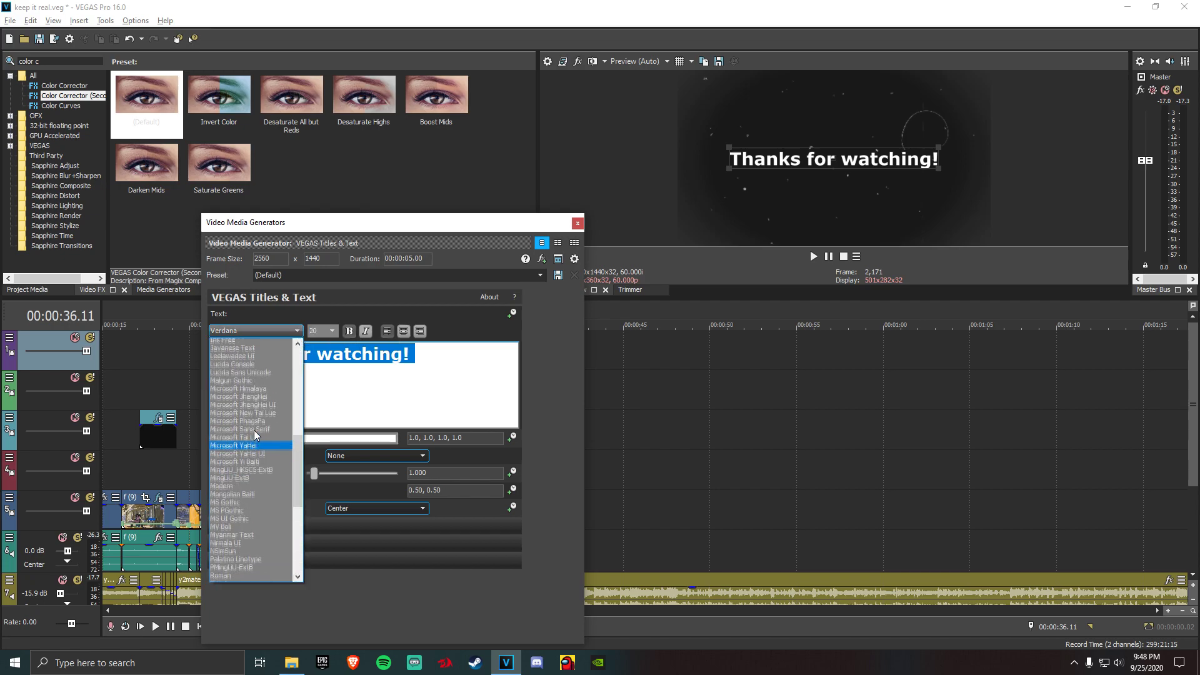
pyautogui.click(250, 473)
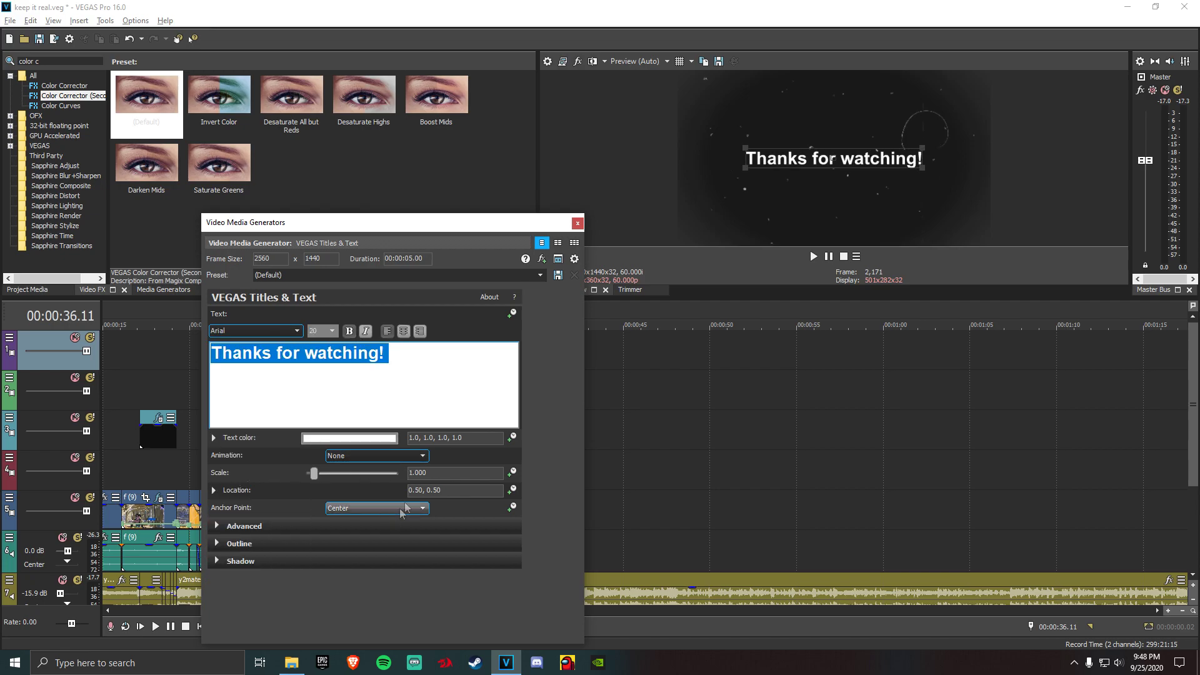